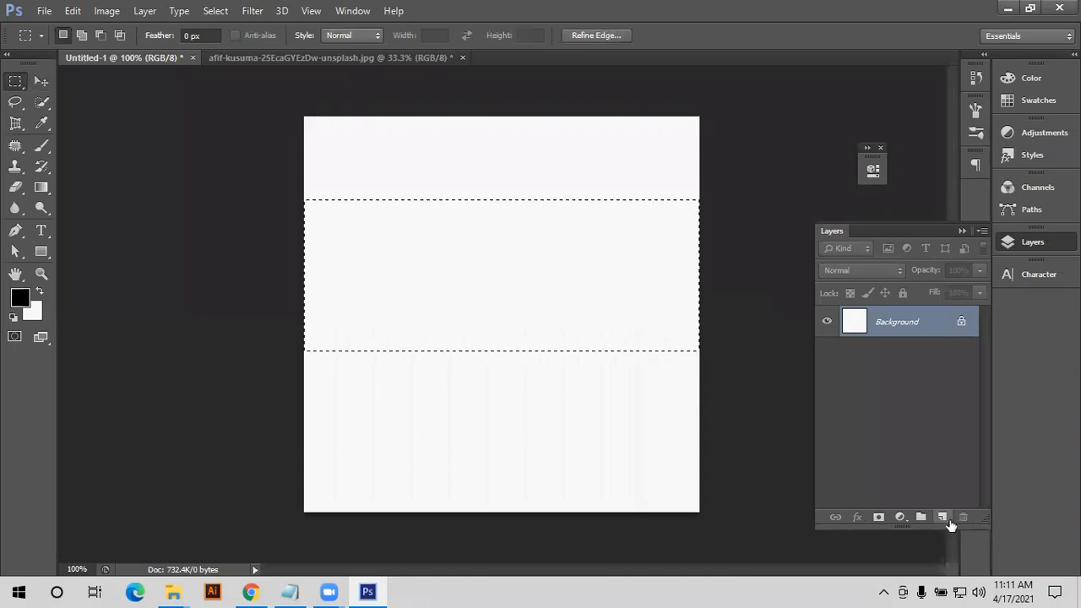
# - Add a new layer, fill the selected horizontal band with black and deselect
pyautogui.click(943, 517)
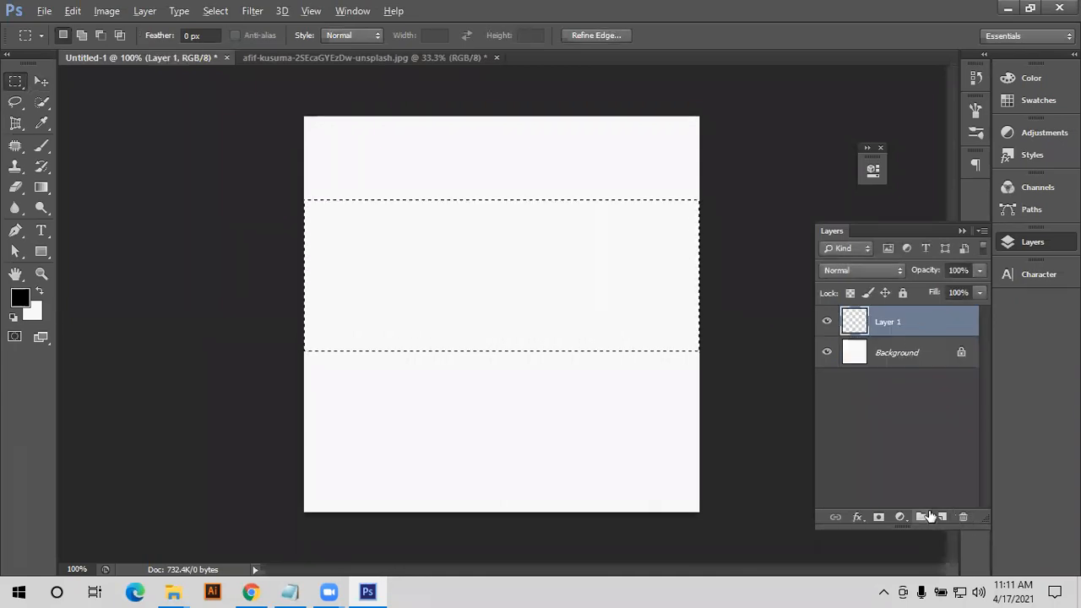
pyautogui.hotkey('alt', 'BackSpace')
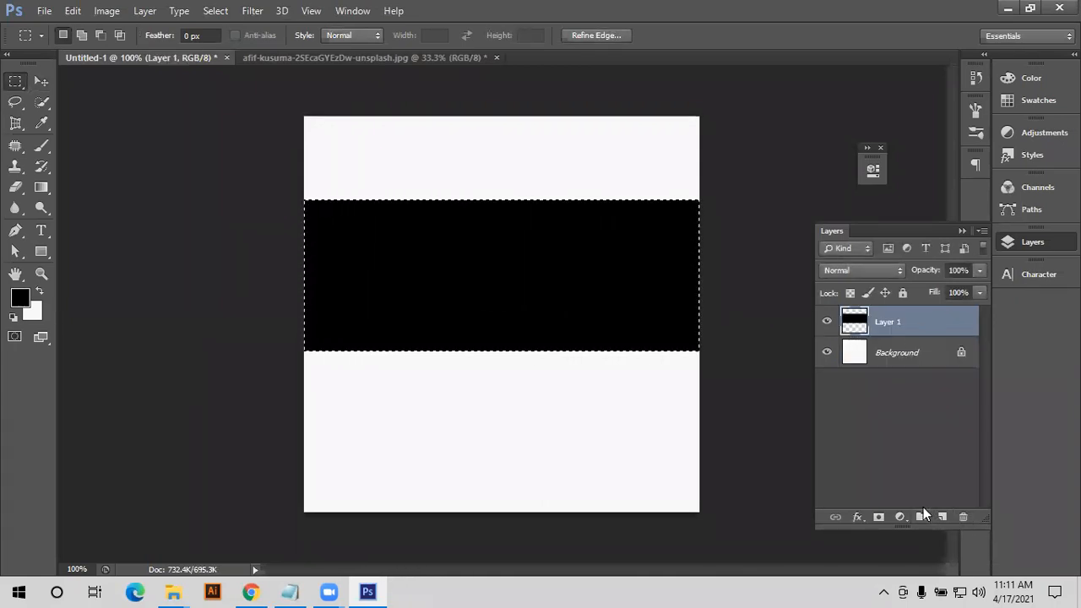
pyautogui.hotkey('ctrl', 'd')
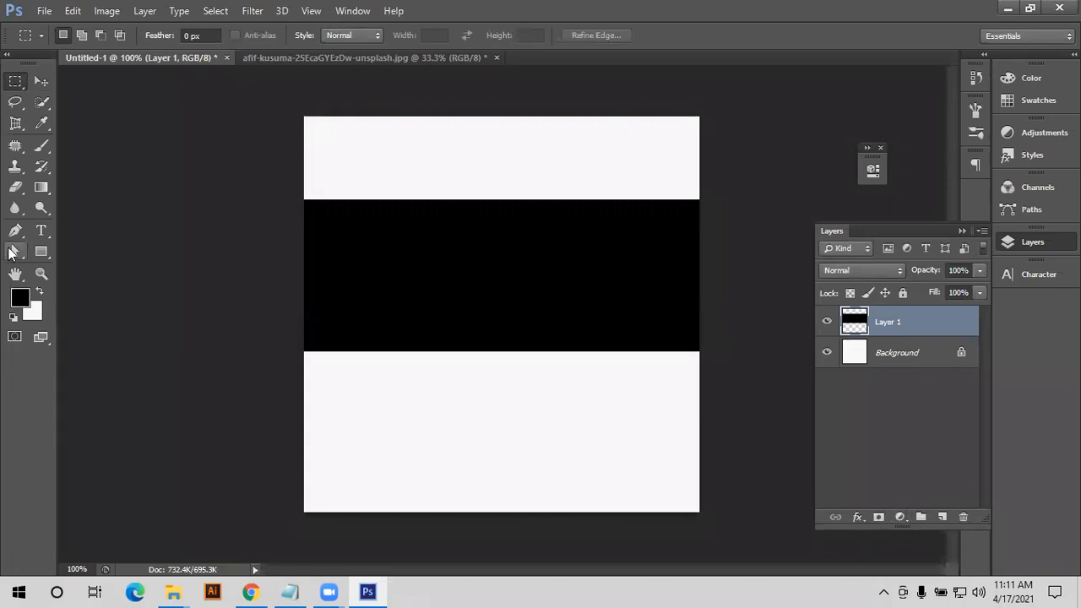
# - Erase the whole black band from Layer 1 with the Eraser enlarged to 80 px
pyautogui.click(15, 186)
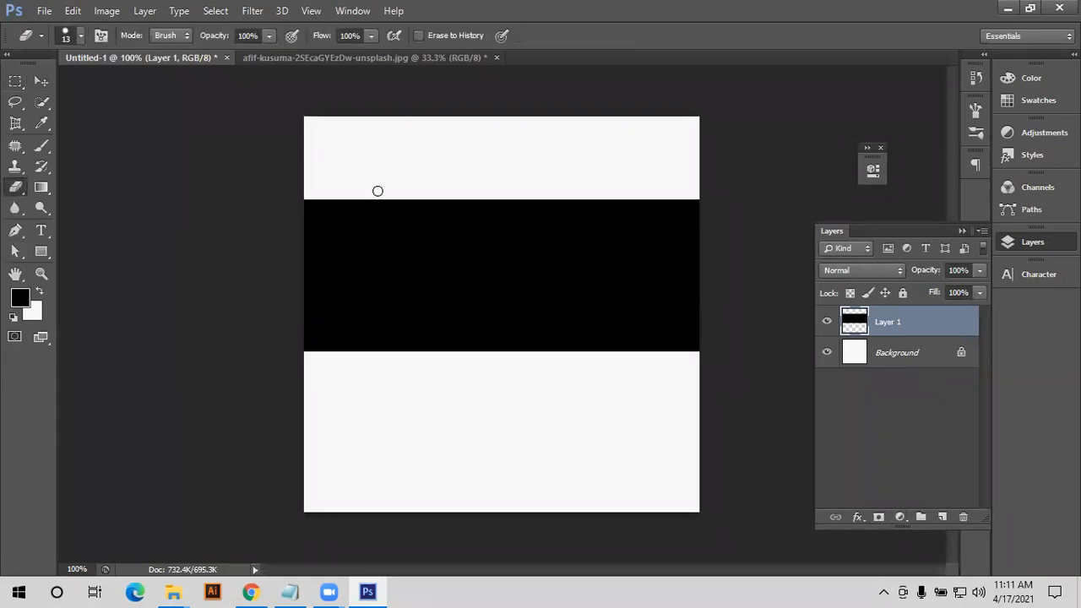
pyautogui.press(']')
pyautogui.press(']')
pyautogui.press(']')
pyautogui.press(']')
pyautogui.press(']')
pyautogui.moveTo(364, 168)
pyautogui.mouseDown()
pyautogui.moveTo(379, 303)
pyautogui.moveTo(369, 368)
pyautogui.moveTo(363, 330)
pyautogui.mouseUp()
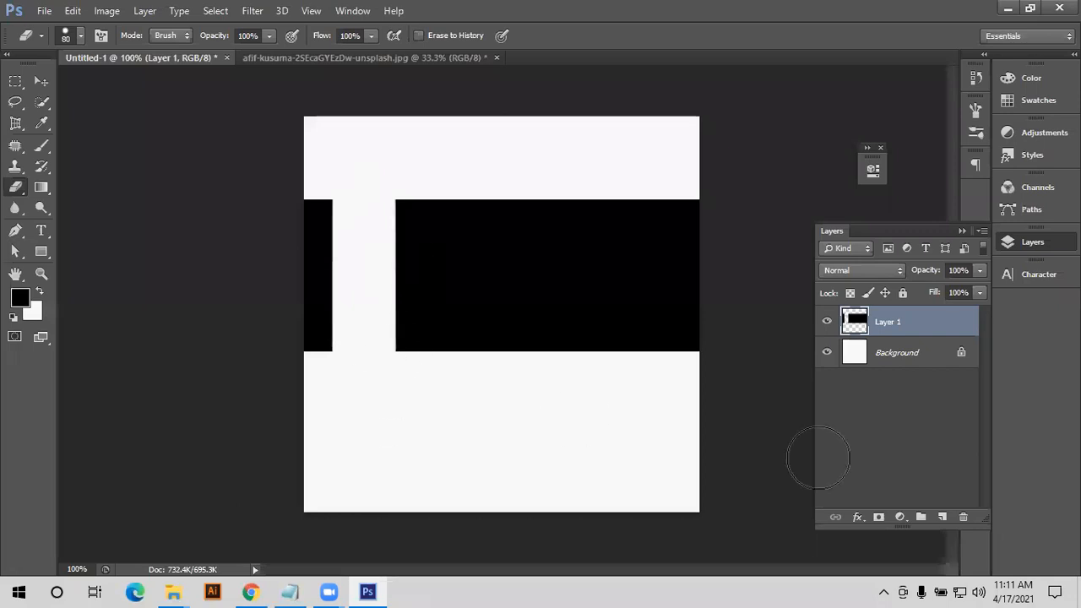
pyautogui.click(457, 267)
pyautogui.moveTo(608, 321)
pyautogui.mouseDown()
pyautogui.moveTo(509, 198)
pyautogui.moveTo(470, 233)
pyautogui.moveTo(502, 288)
pyautogui.moveTo(466, 212)
pyautogui.moveTo(431, 238)
pyautogui.moveTo(426, 267)
pyautogui.moveTo(365, 233)
pyautogui.moveTo(430, 314)
pyautogui.moveTo(375, 258)
pyautogui.moveTo(315, 227)
pyautogui.moveTo(313, 202)
pyautogui.moveTo(350, 337)
pyautogui.moveTo(397, 364)
pyautogui.moveTo(437, 318)
pyautogui.mouseUp()
pyautogui.moveTo(649, 338)
pyautogui.mouseDown()
pyautogui.moveTo(667, 279)
pyautogui.moveTo(678, 305)
pyautogui.moveTo(663, 313)
pyautogui.moveTo(614, 233)
pyautogui.moveTo(668, 229)
pyautogui.moveTo(693, 245)
pyautogui.moveTo(665, 195)
pyautogui.moveTo(548, 208)
pyautogui.moveTo(714, 187)
pyautogui.mouseUp()
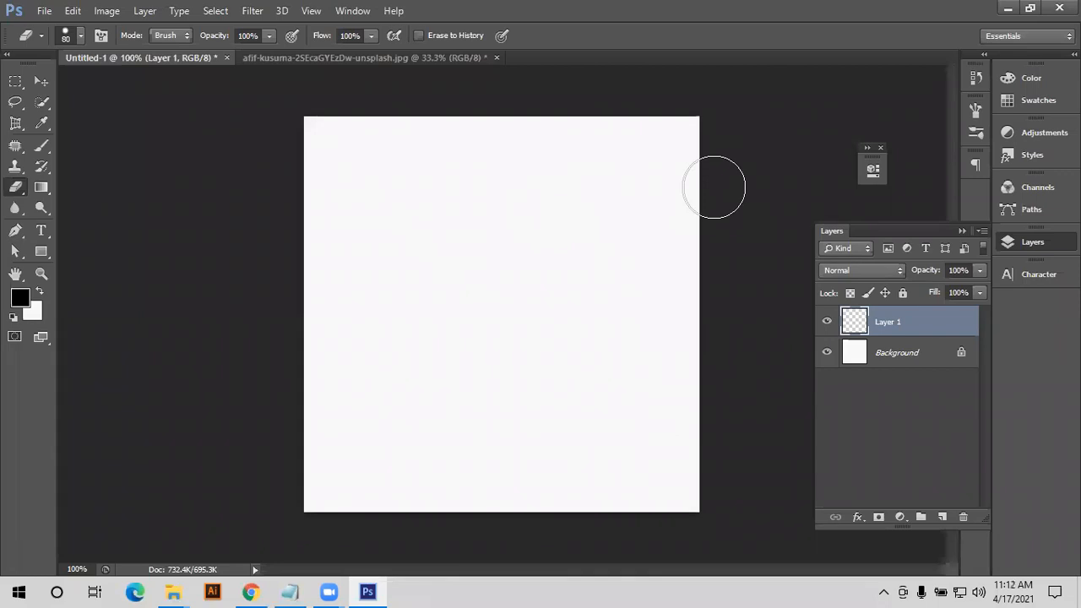
# - Create a large square marquee selection on Layer 1, fill it with black and deselect
pyautogui.click(15, 81)
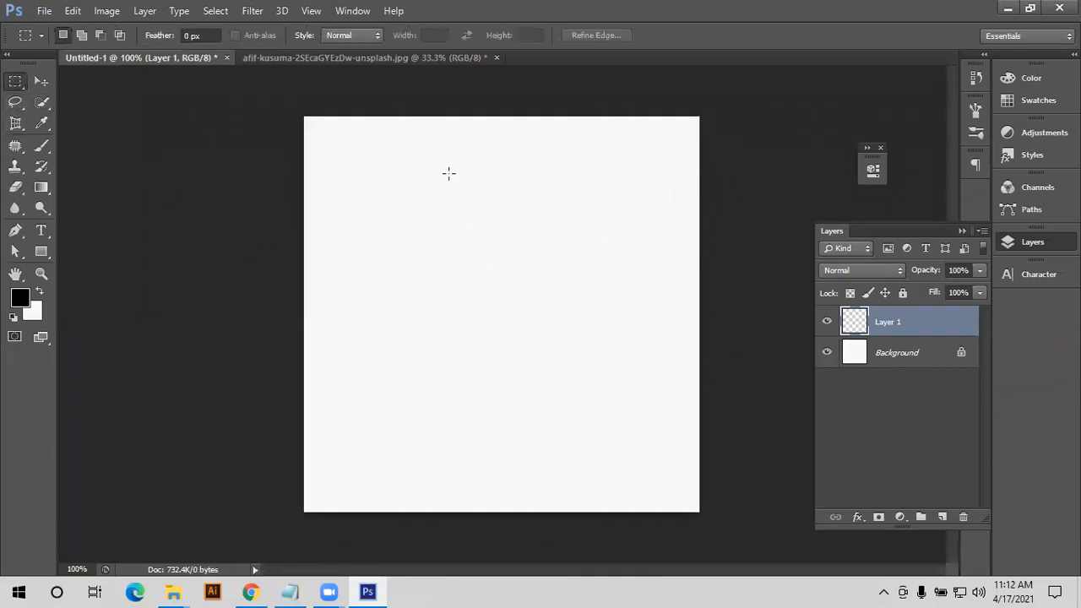
pyautogui.moveTo(397, 138); pyautogui.dragTo(671, 413)
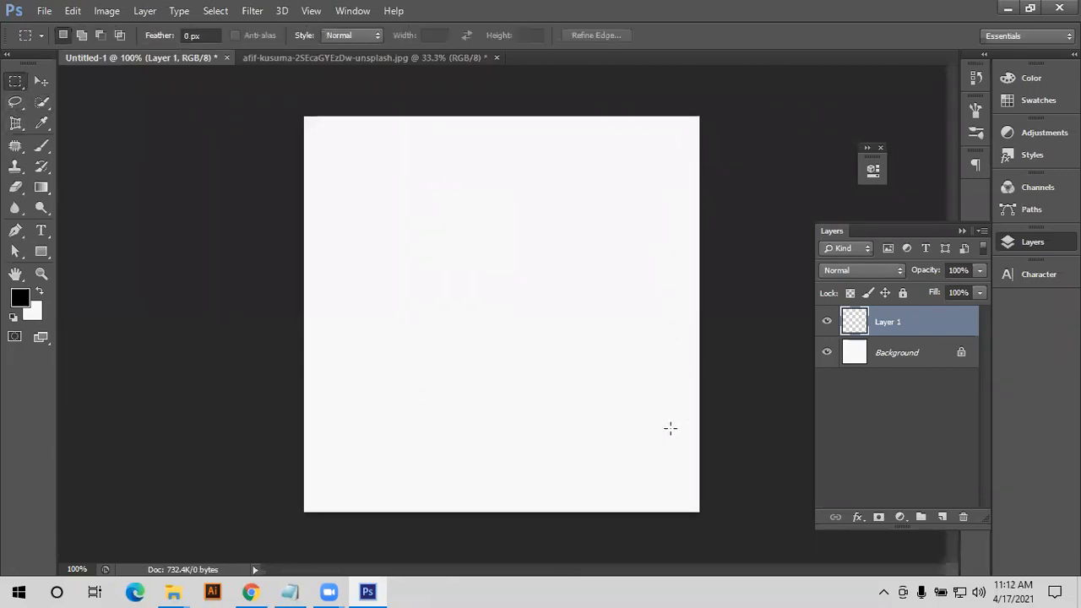
pyautogui.hotkey('alt', 'BackSpace')
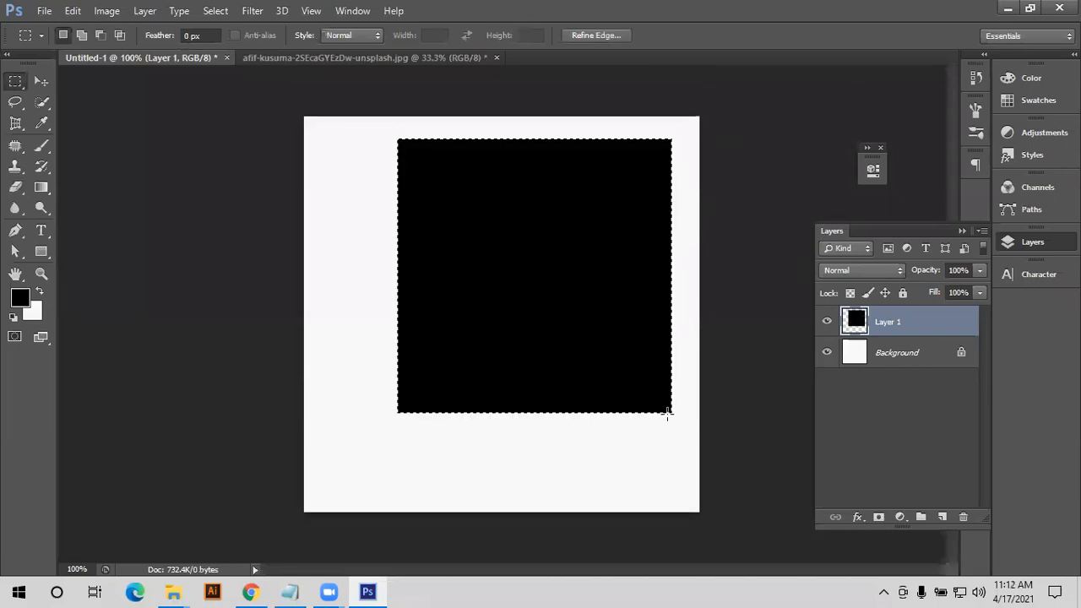
pyautogui.hotkey('ctrl', 'd')
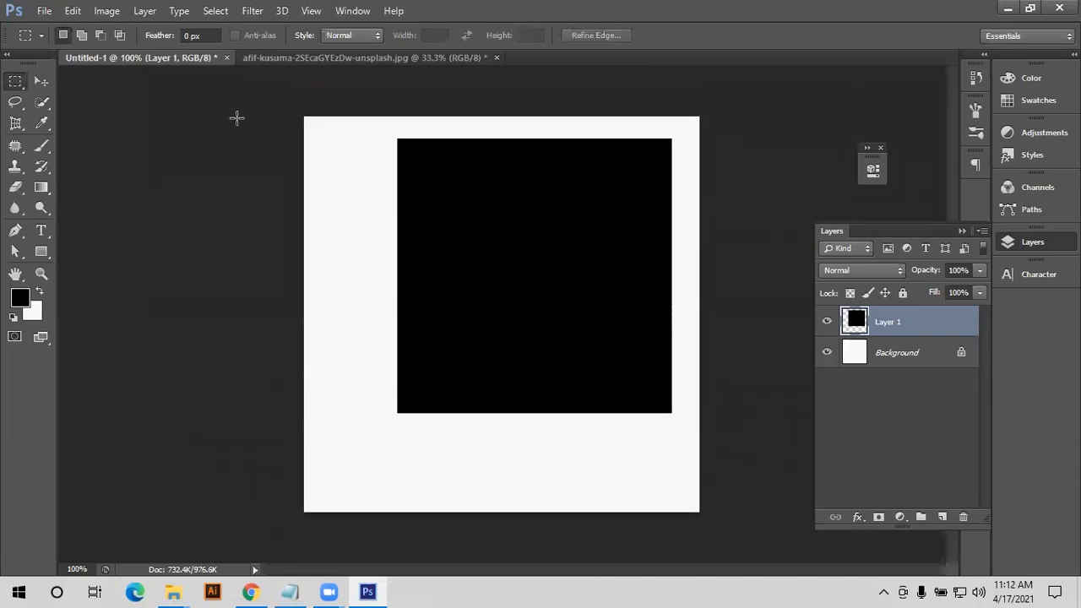
# - Set the Eraser to the 74 px maple leaf brush tip and enlarge it to 494 px
pyautogui.click(15, 186)
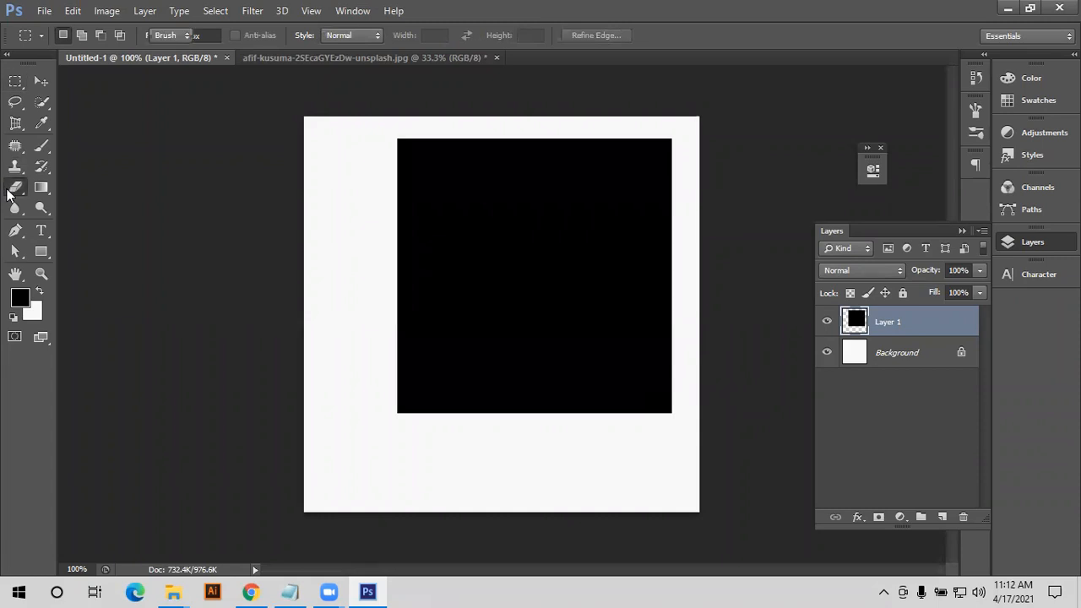
pyautogui.click(82, 37)
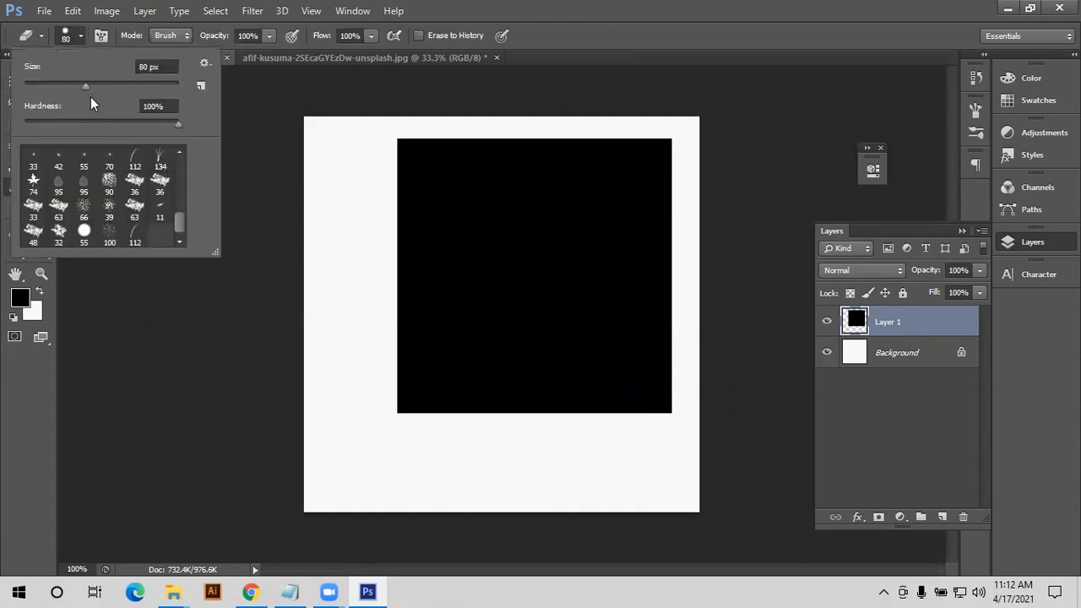
pyautogui.scroll(10, 139, 228)
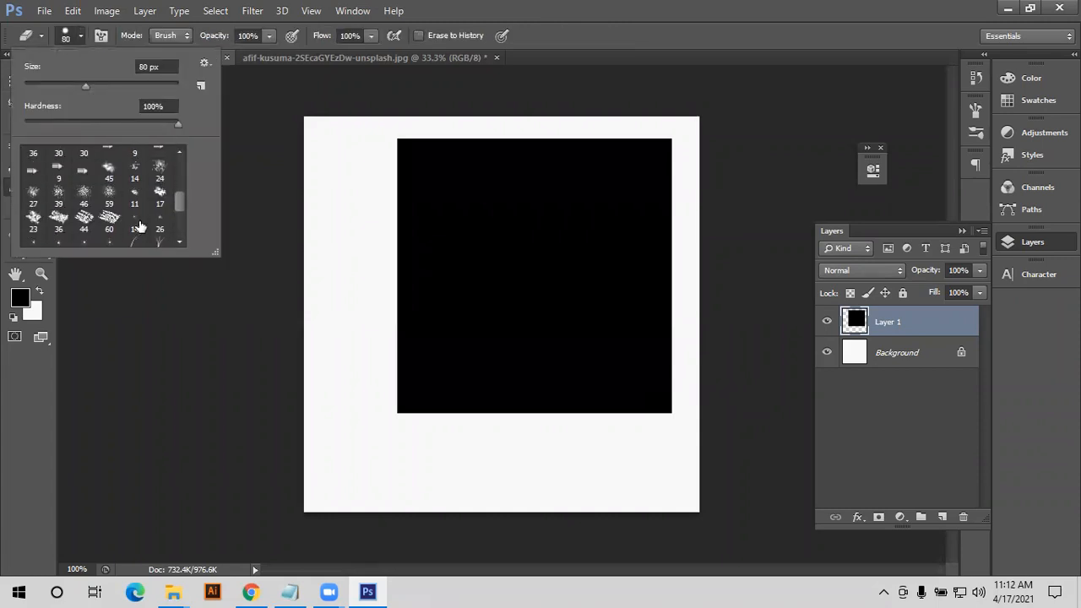
pyautogui.scroll(3, 141, 226)
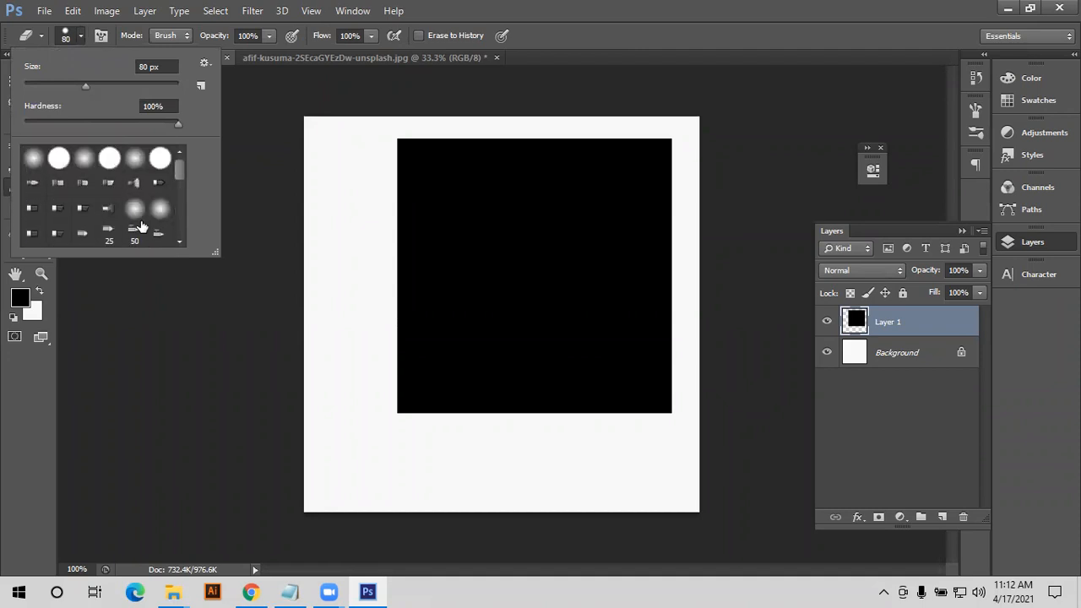
pyautogui.scroll(-10, 141, 225)
pyautogui.scroll(2, 134, 208)
pyautogui.scroll(-1, 136, 207)
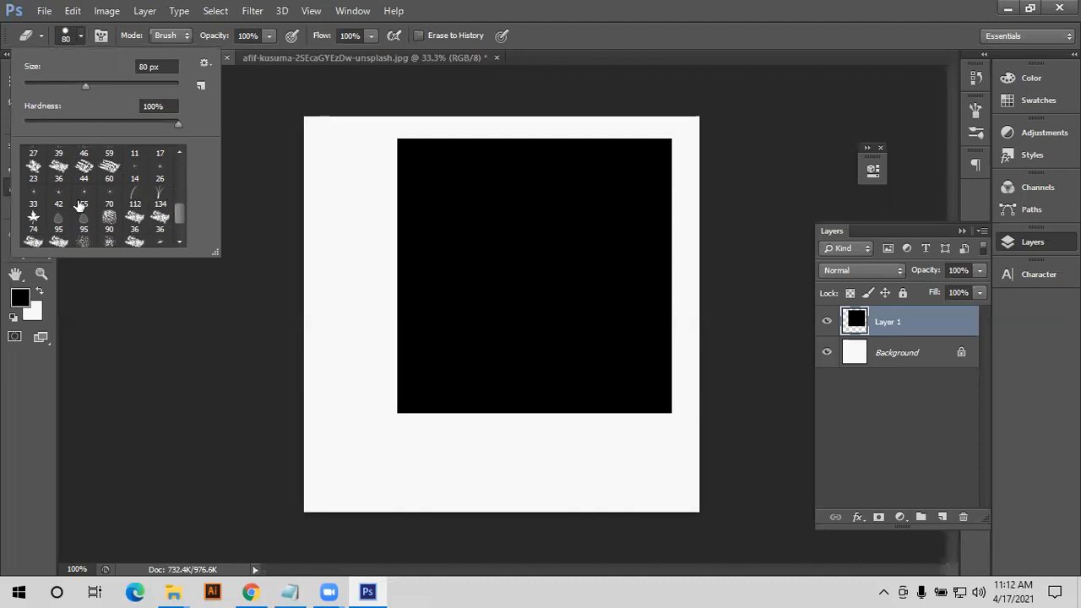
pyautogui.click(33, 218)
pyautogui.click(126, 86)
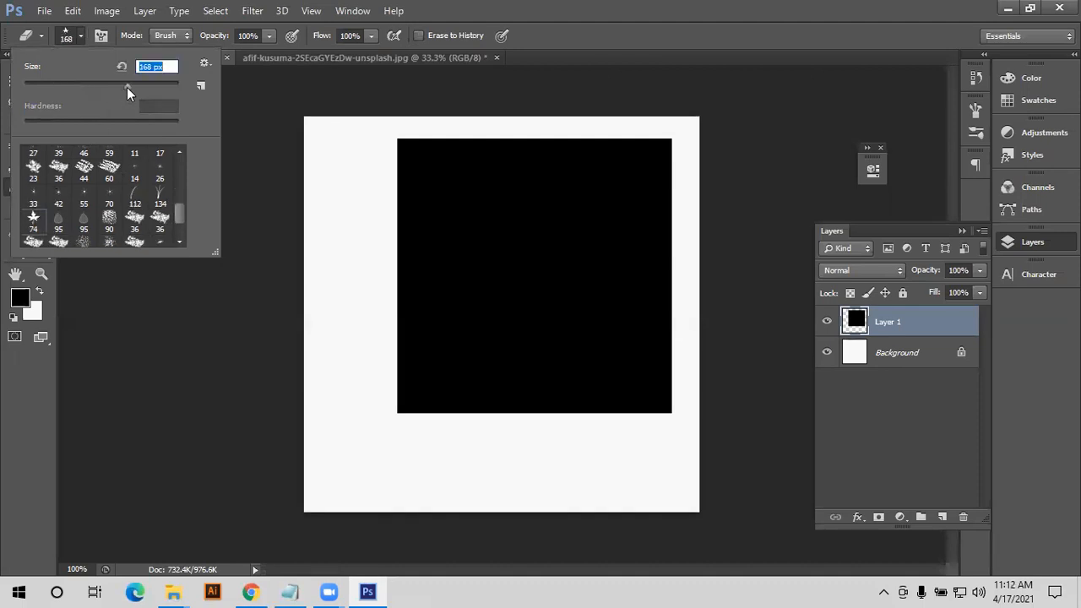
pyautogui.click(148, 84)
pyautogui.click(161, 83)
# - Try erasing part of the black square with the scattered leaf tip and undo it
pyautogui.click(474, 246)
pyautogui.click(475, 246)
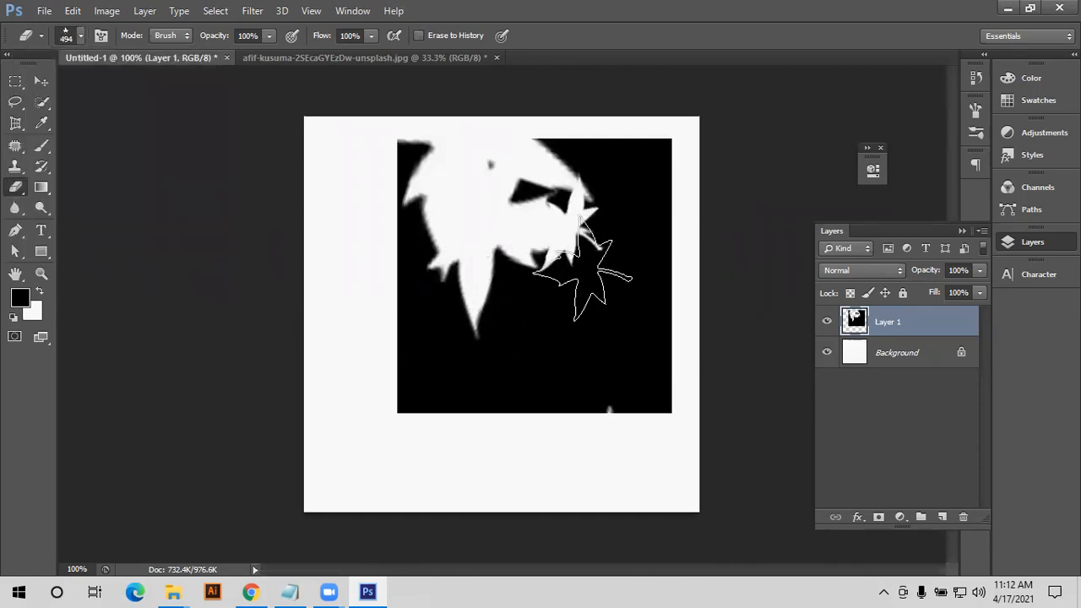
pyautogui.hotkey('ctrl', 'z')
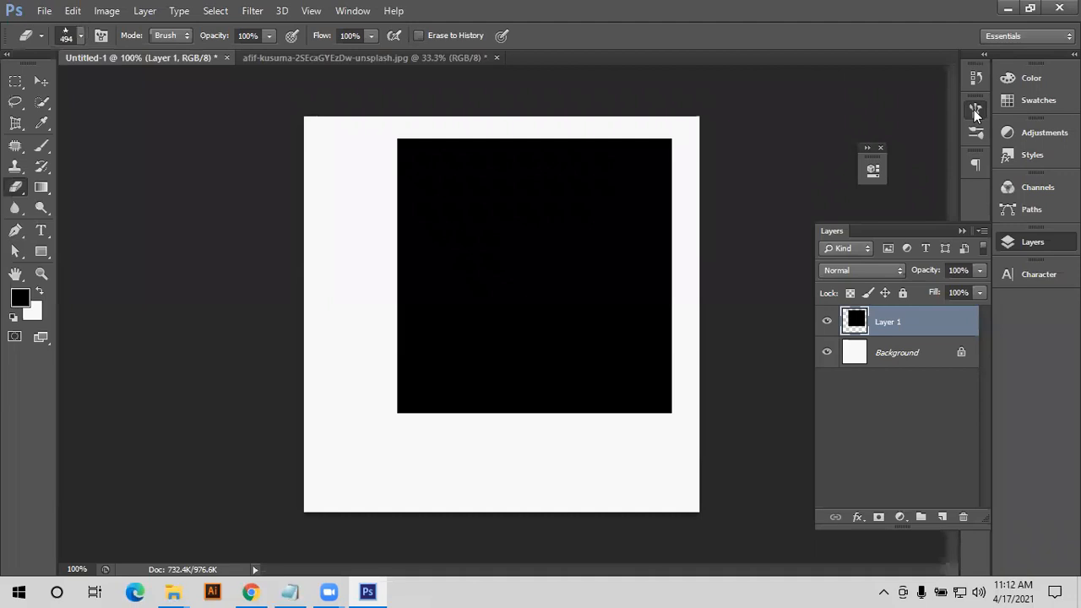
# - Turn off Scattering and Shape Dynamics for the leaf eraser tip
pyautogui.click(976, 110)
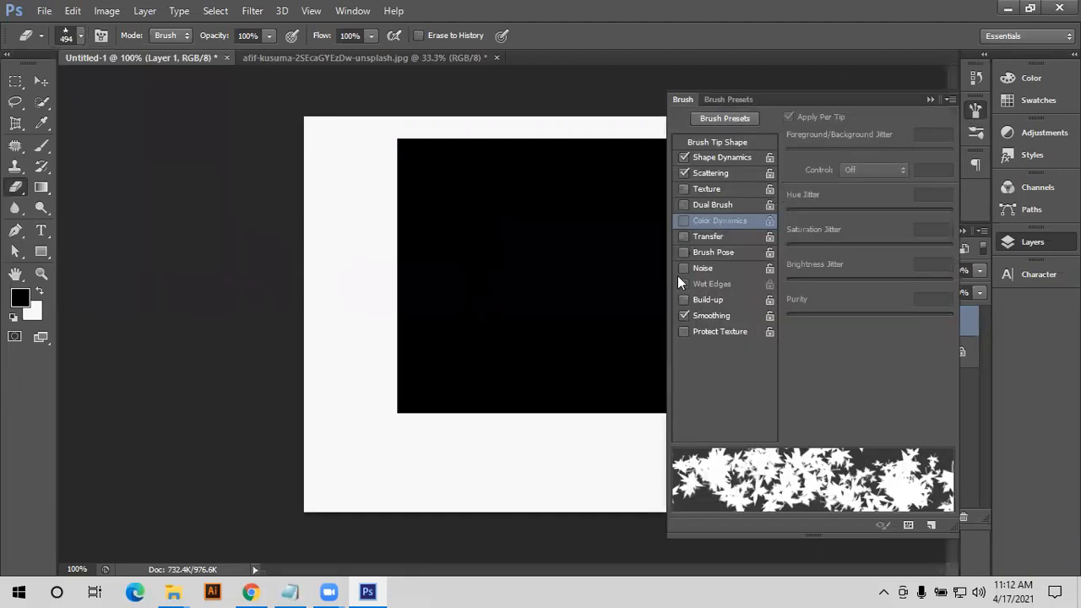
pyautogui.click(684, 173)
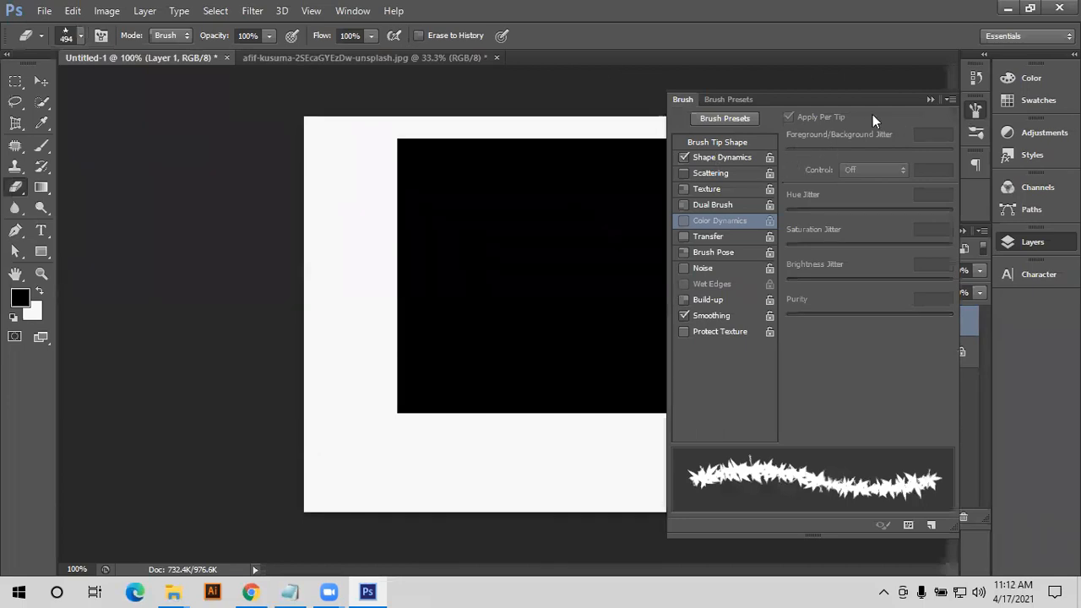
pyautogui.click(684, 157)
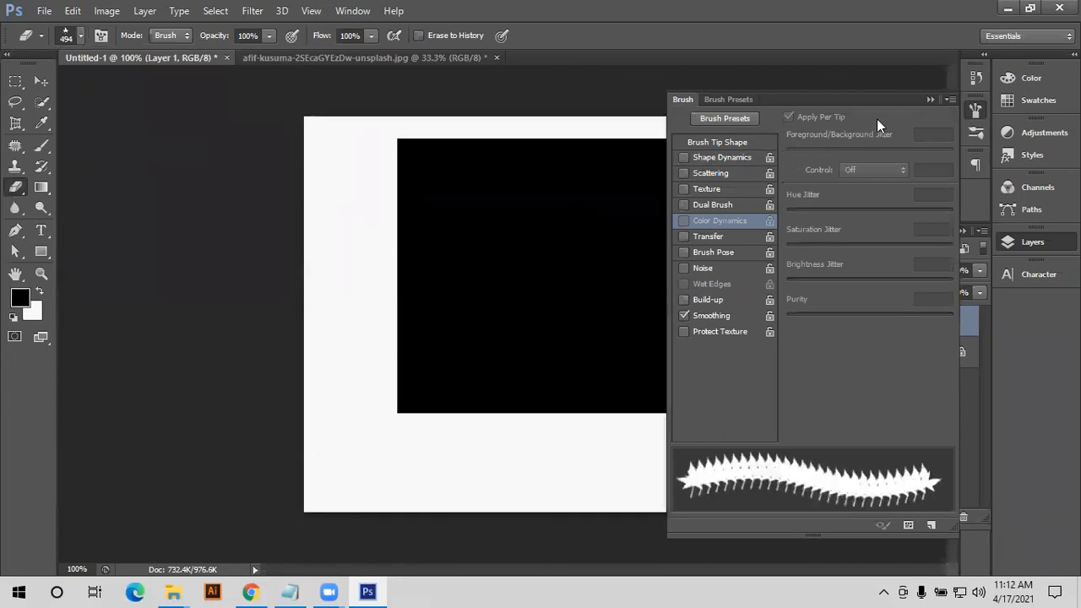
pyautogui.click(926, 100)
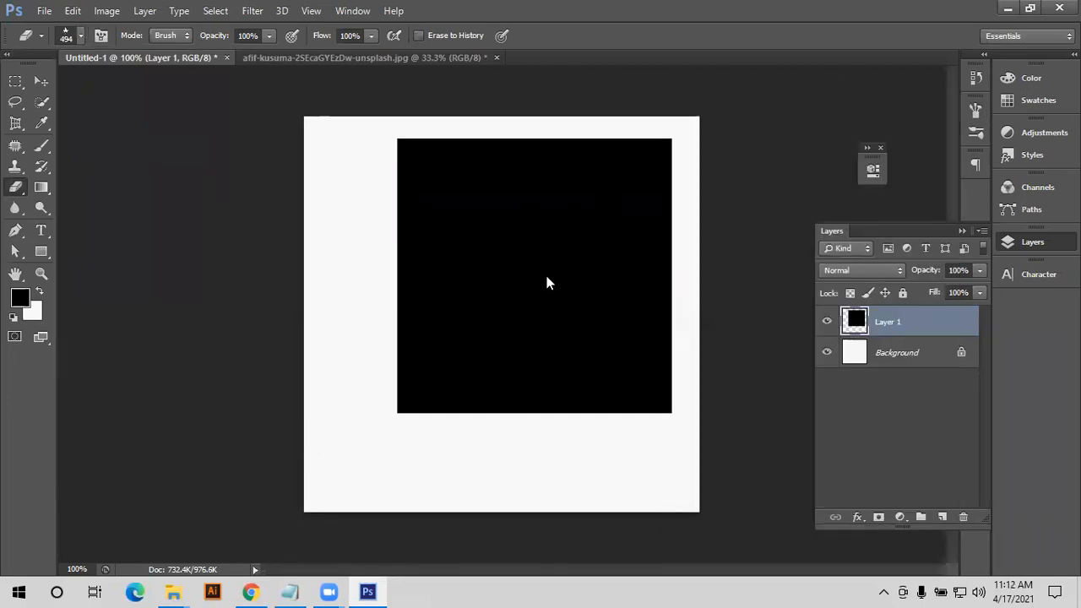
# - Erase a single leaf shape near the centre of the black square with the Eraser reduced to 200 px
pyautogui.click(545, 271)
pyautogui.hotkey('ctrl', 'z')
pyautogui.press('[')
pyautogui.press('[')
pyautogui.click(526, 265)
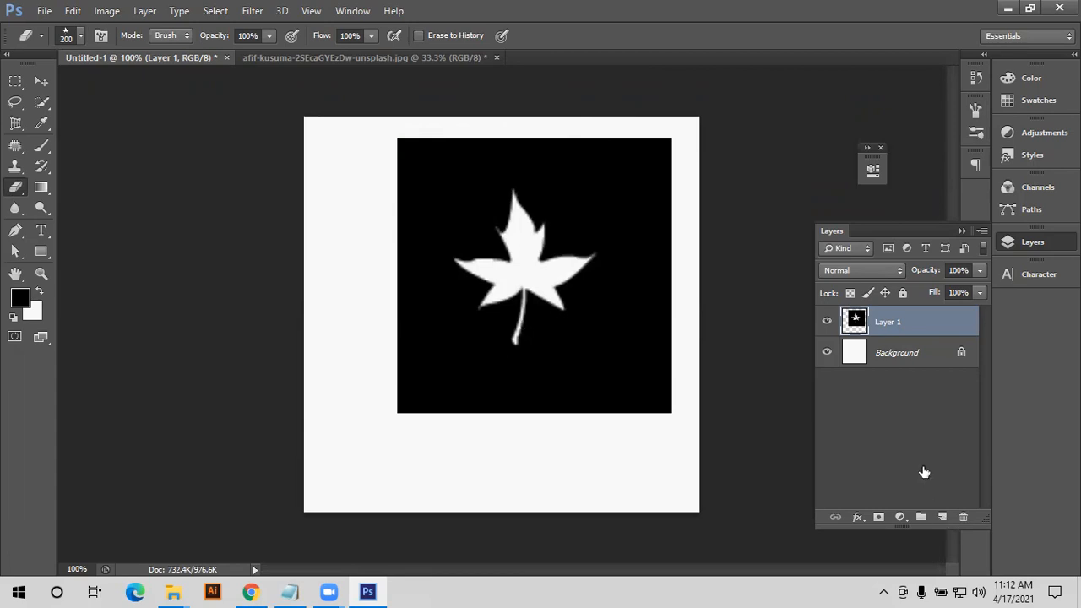
# - Add a new layer directly above Background and fill it with red #e90f23
pyautogui.click(888, 355)
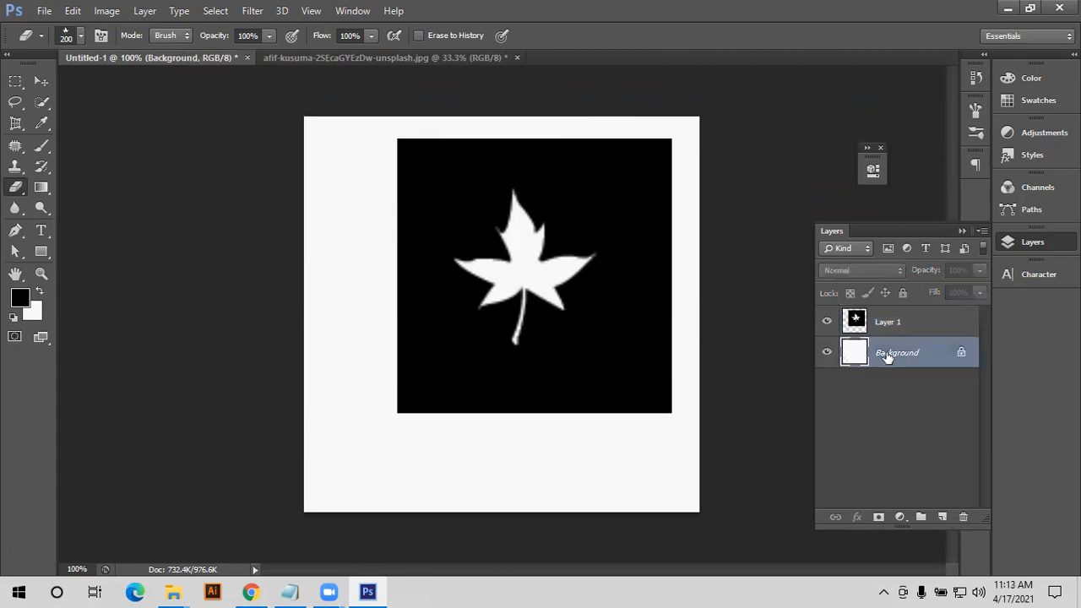
pyautogui.click(942, 517)
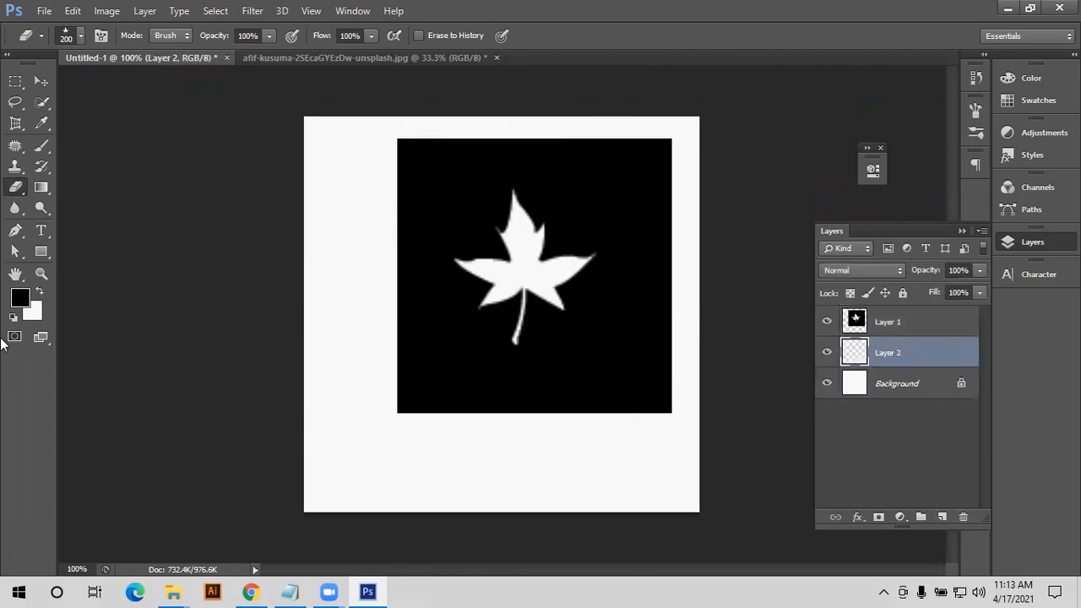
pyautogui.click(19, 299)
pyautogui.click(844, 169)
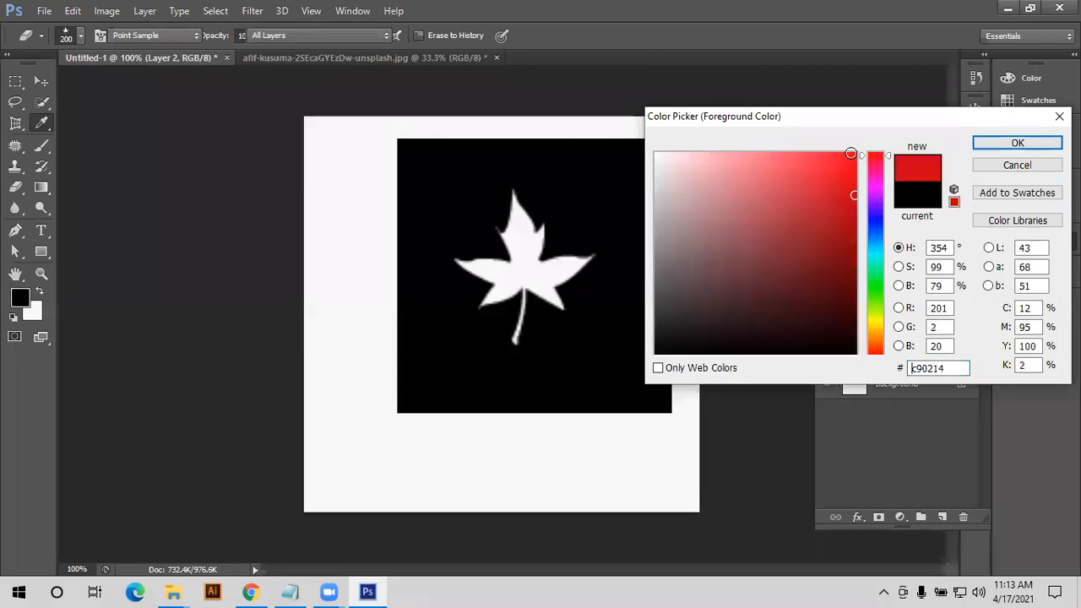
pyautogui.click(1002, 140)
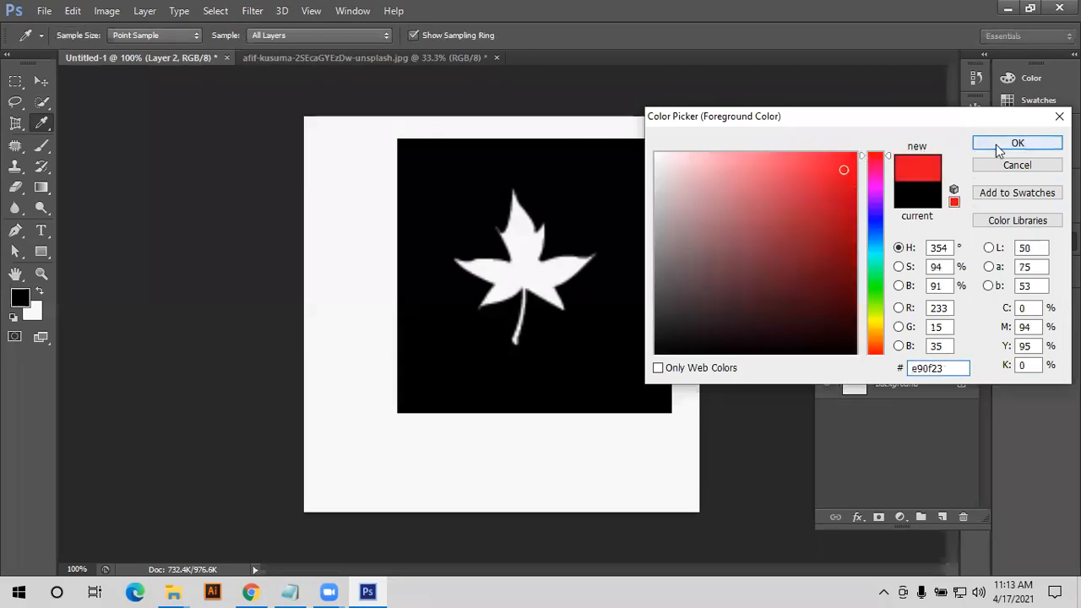
pyautogui.press('e')
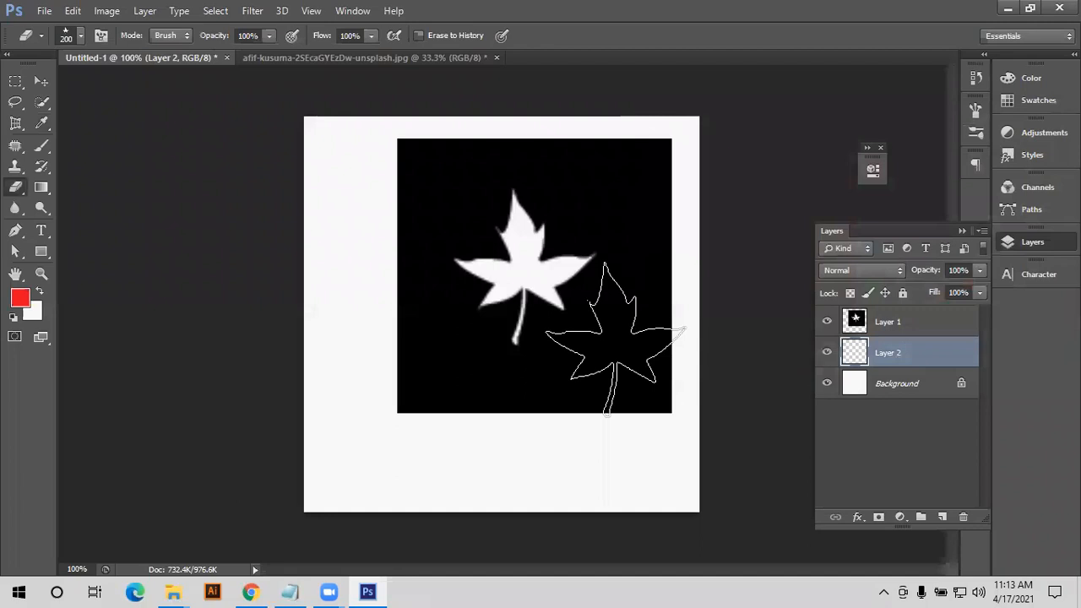
pyautogui.hotkey('alt', 'BackSpace')
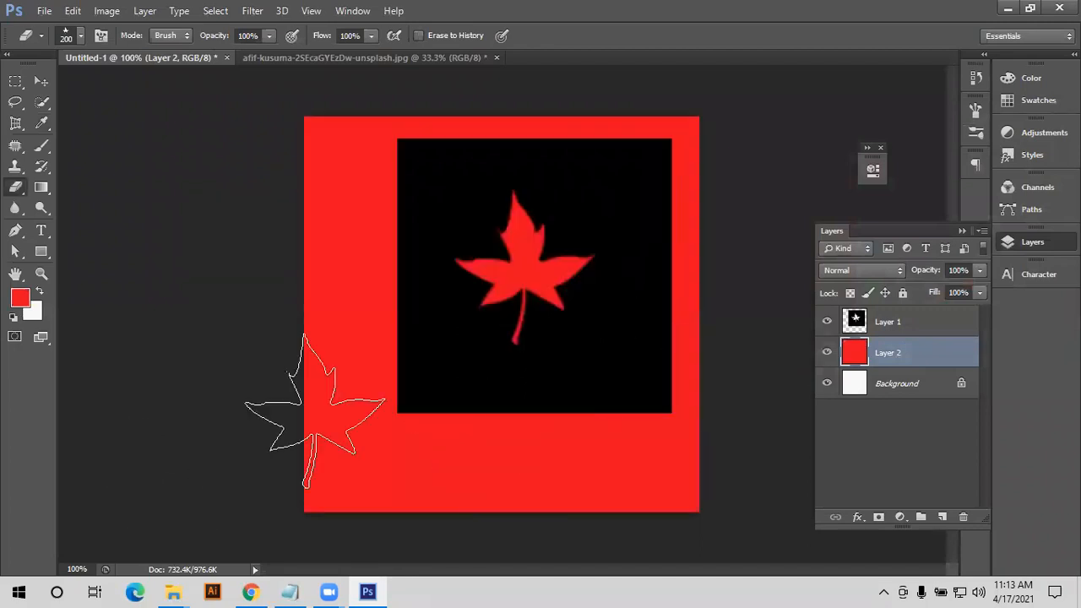
# - Erase one leaf shape from the red Layer 2 near the lower-right part of the black square
pyautogui.scroll(4, 524, 321)
pyautogui.scroll(1, 578, 244)
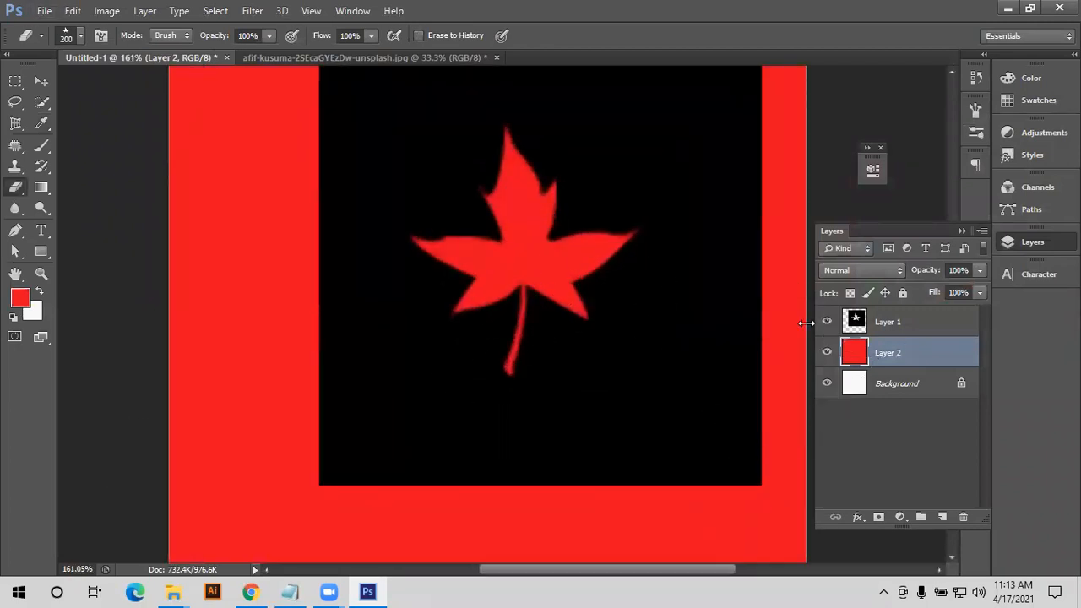
pyautogui.click(691, 348)
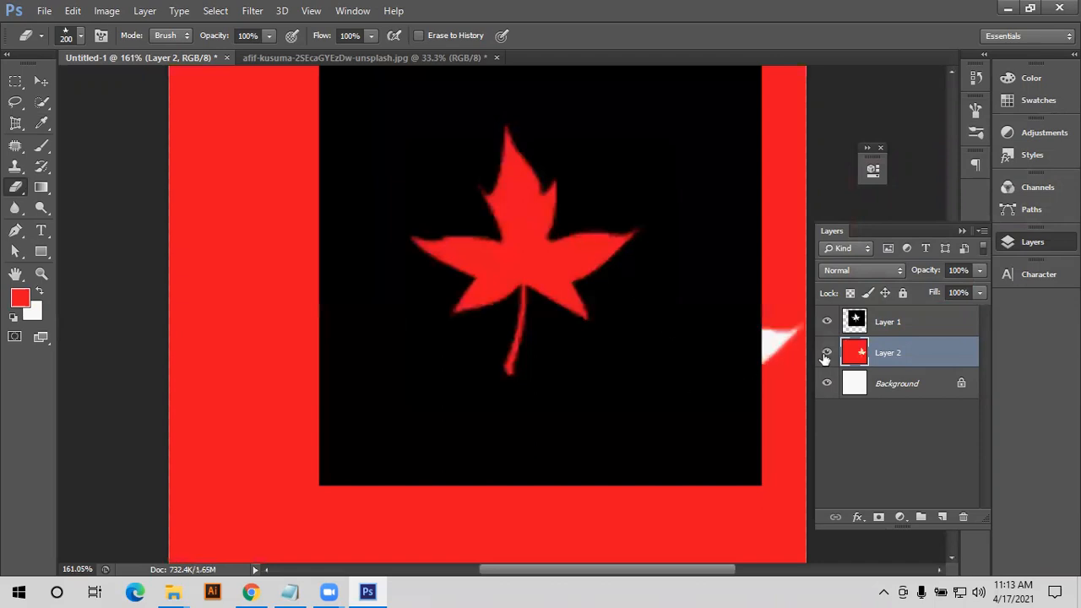
# - Erase overlapping leaf shapes across the black square on Layer 1 and delete that layer
pyautogui.hotkey('ctrl', 'a')
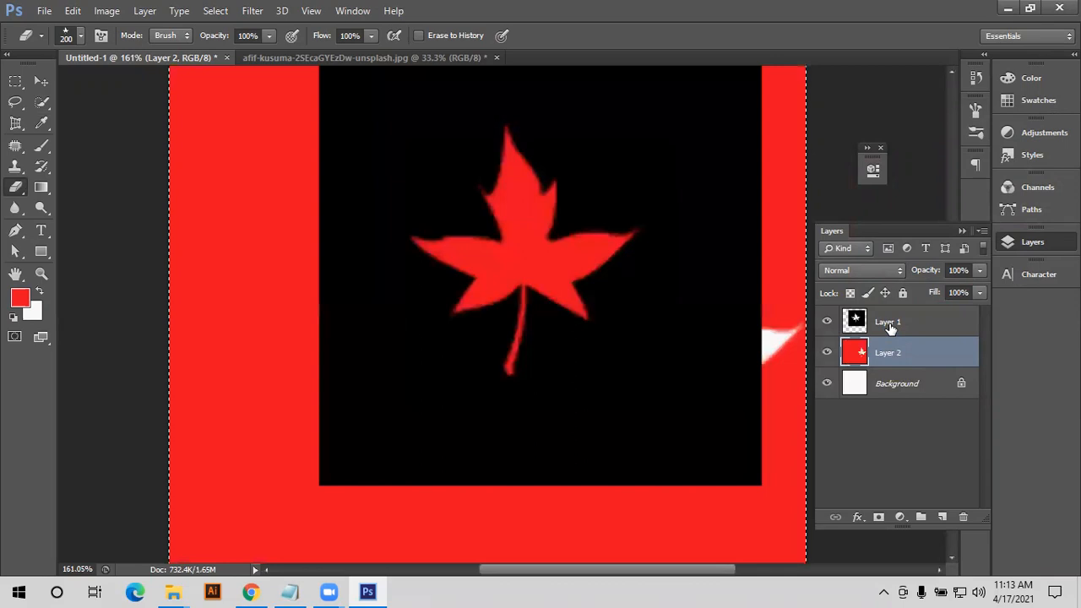
pyautogui.click(883, 325)
pyautogui.hotkey('ctrl', 'd')
pyautogui.click(675, 362)
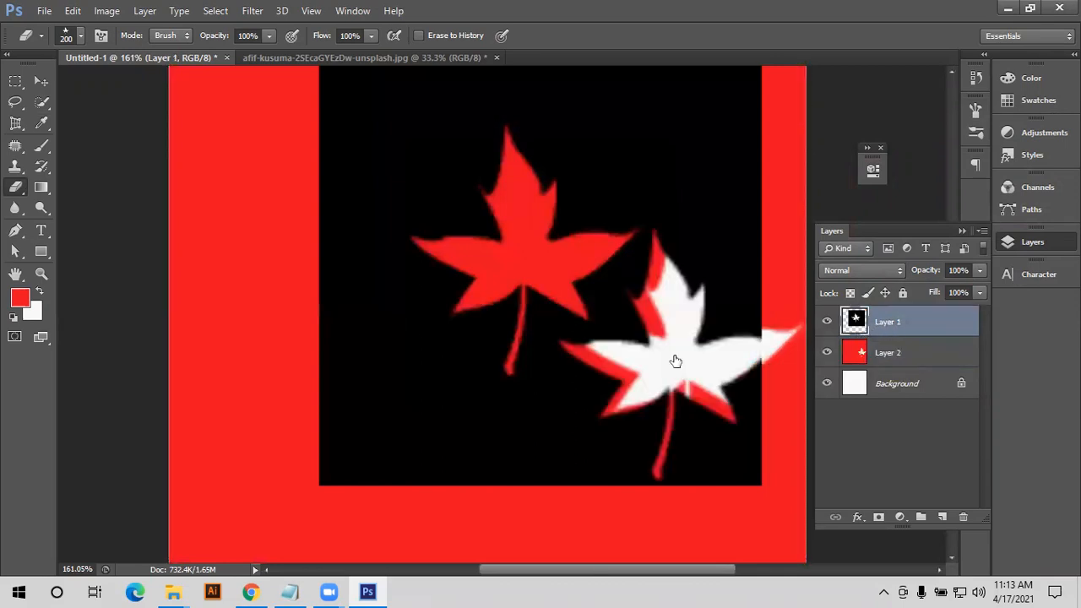
pyautogui.moveTo(488, 381)
pyautogui.mouseDown()
pyautogui.moveTo(395, 338)
pyautogui.moveTo(394, 257)
pyautogui.moveTo(497, 230)
pyautogui.moveTo(638, 242)
pyautogui.moveTo(642, 261)
pyautogui.moveTo(505, 314)
pyautogui.moveTo(366, 340)
pyautogui.moveTo(631, 347)
pyautogui.mouseUp()
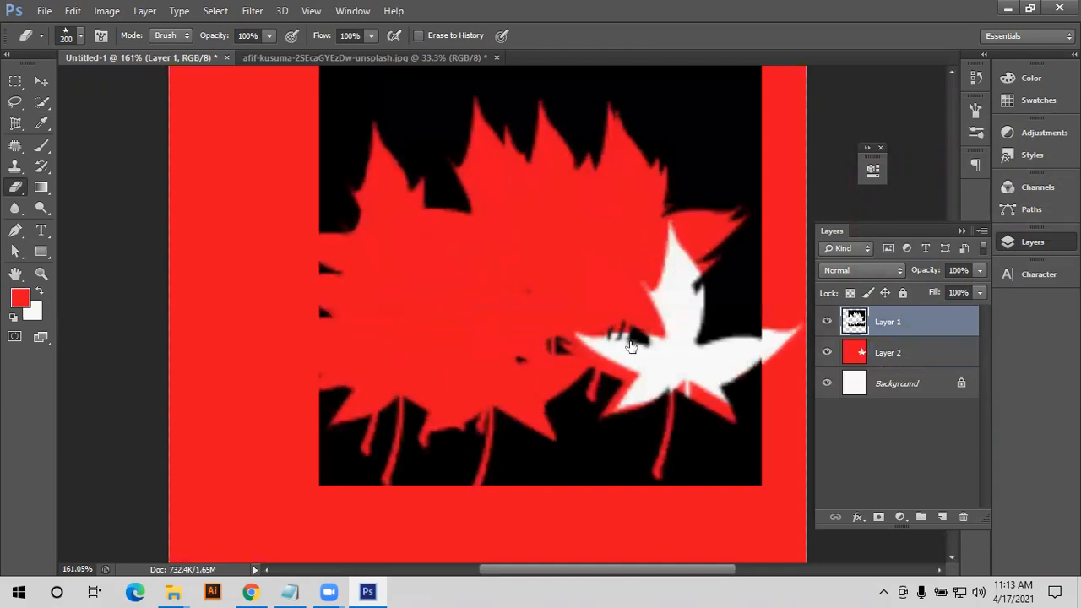
pyautogui.press('Delete')
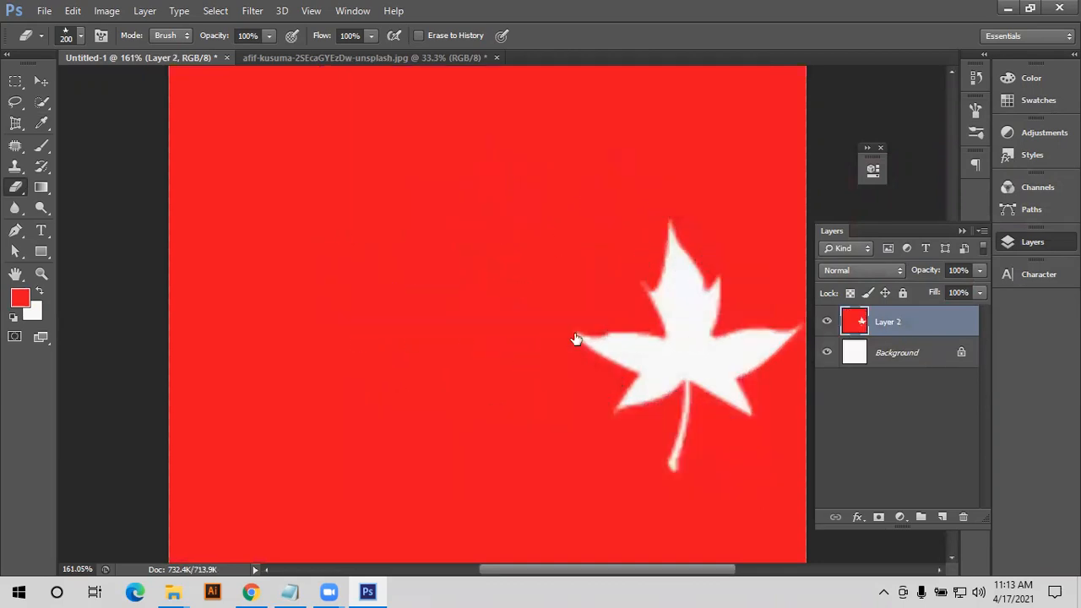
# - Erase several overlapping leaf shapes across the middle and left of the red Layer 2, and delete that layer
pyautogui.click(488, 358)
pyautogui.moveTo(384, 361)
pyautogui.mouseDown()
pyautogui.moveTo(331, 362)
pyautogui.moveTo(321, 220)
pyautogui.mouseUp()
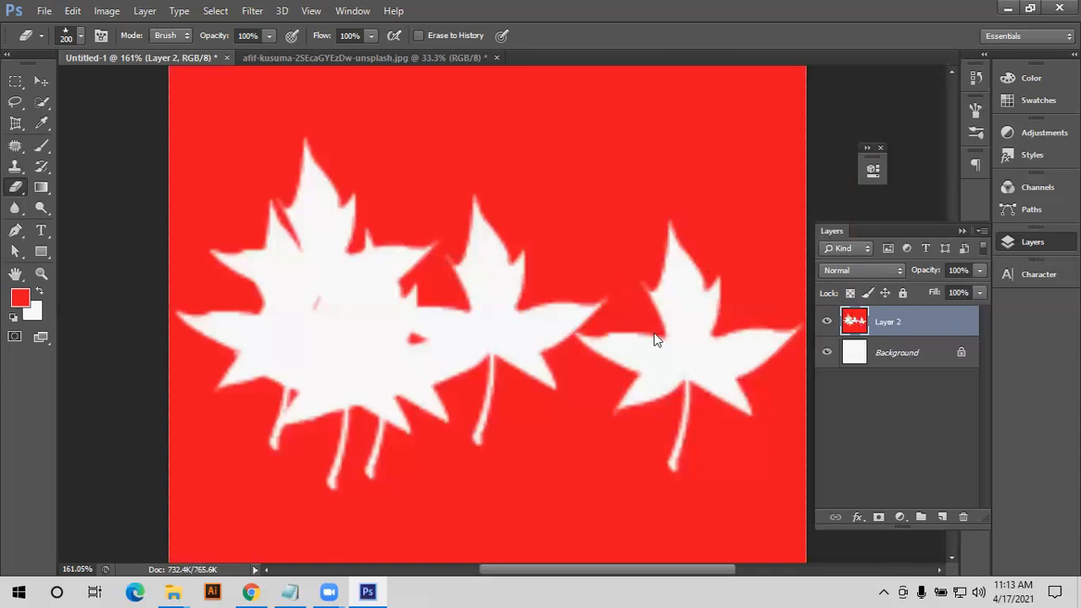
pyautogui.click(41, 81)
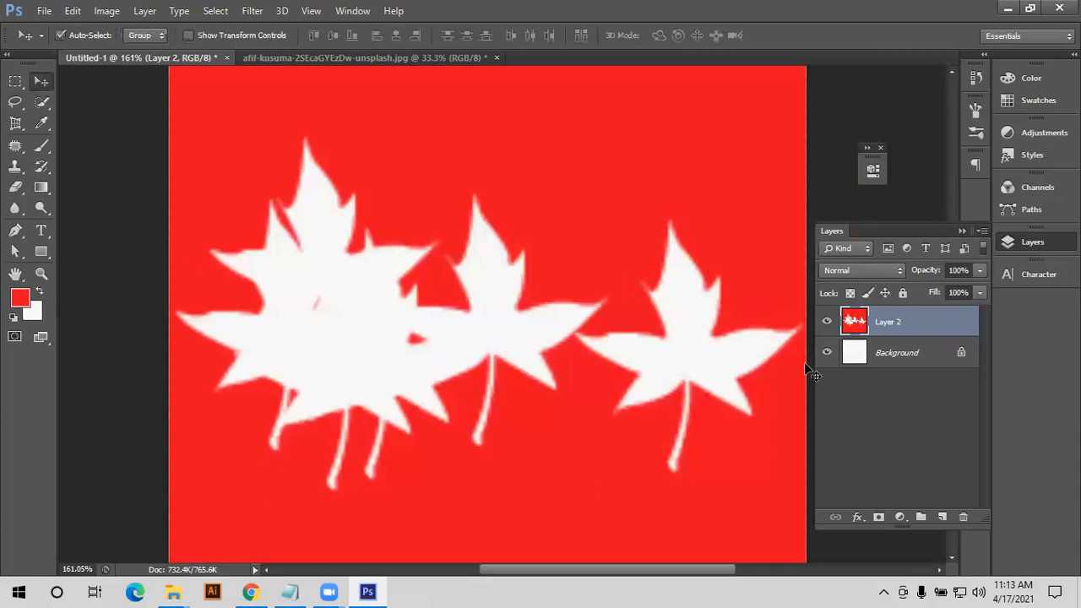
pyautogui.press('Delete')
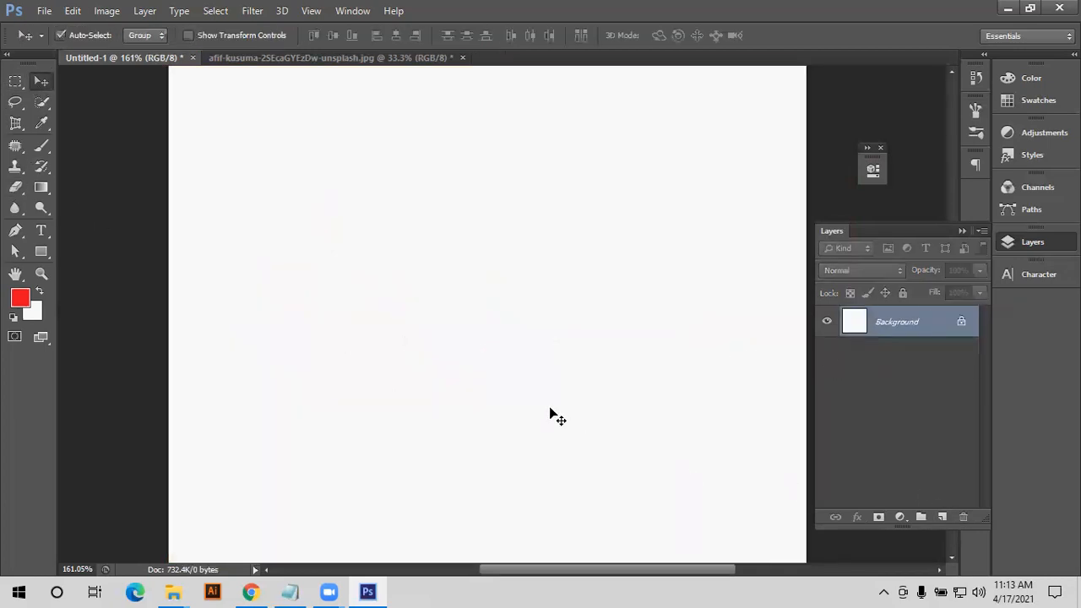
# - Add a new layer, fill a rectangular selection reaching the canvas's right edge with the red foreground colour, and deselect
pyautogui.scroll(-2, 499, 389)
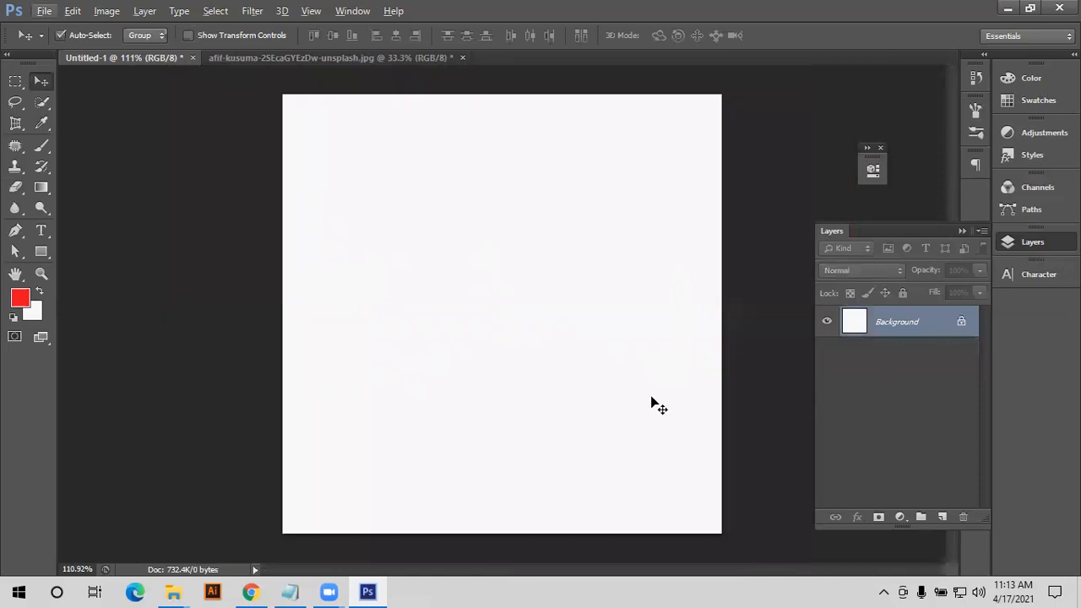
pyautogui.click(942, 517)
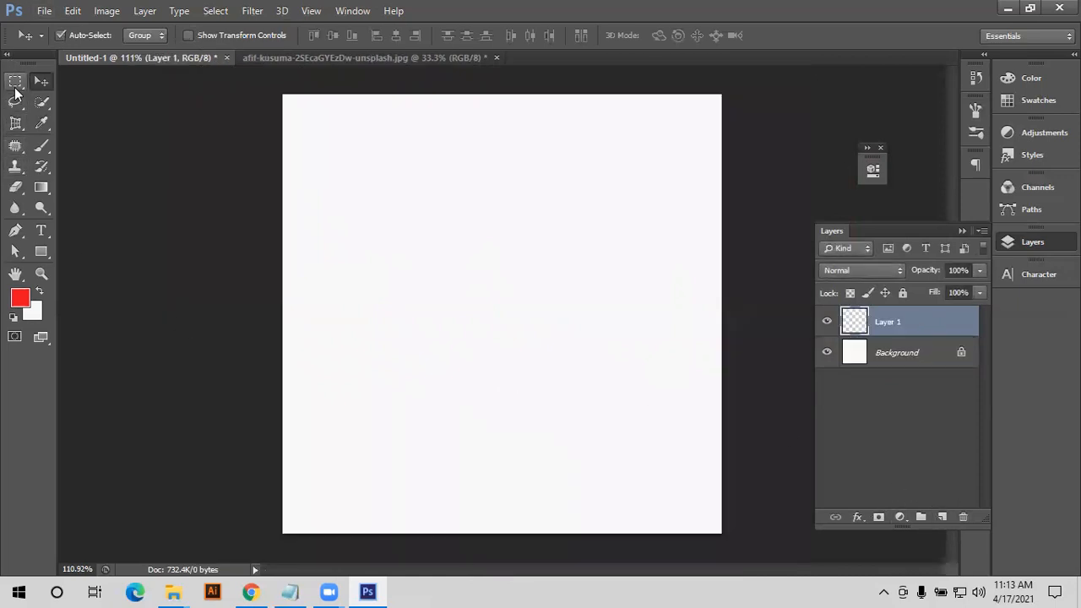
pyautogui.click(15, 82)
pyautogui.moveTo(351, 190); pyautogui.dragTo(741, 432)
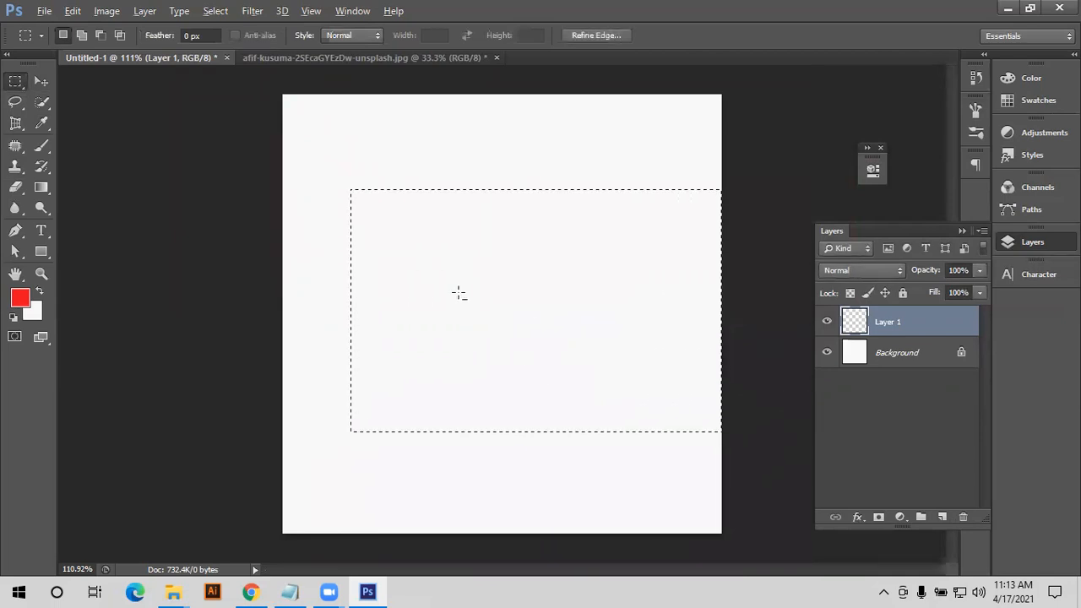
pyautogui.hotkey('alt', 'BackSpace')
pyautogui.hotkey('ctrl', 'd')
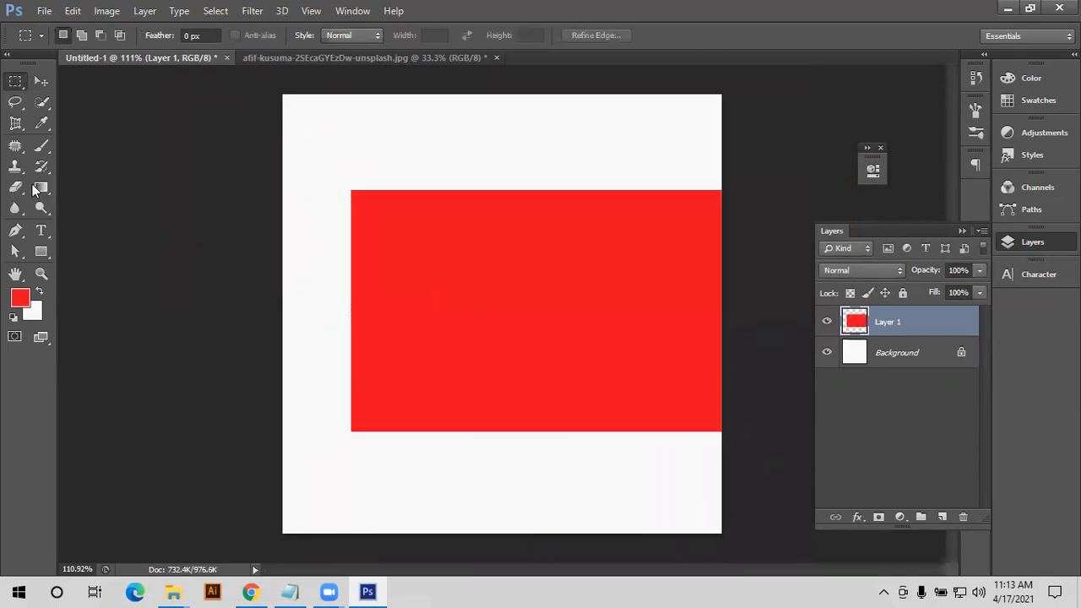
# - Erase the left side of the red rectangle with the Eraser's soft round tip at 200 px and 0% hardness
pyautogui.click(15, 186)
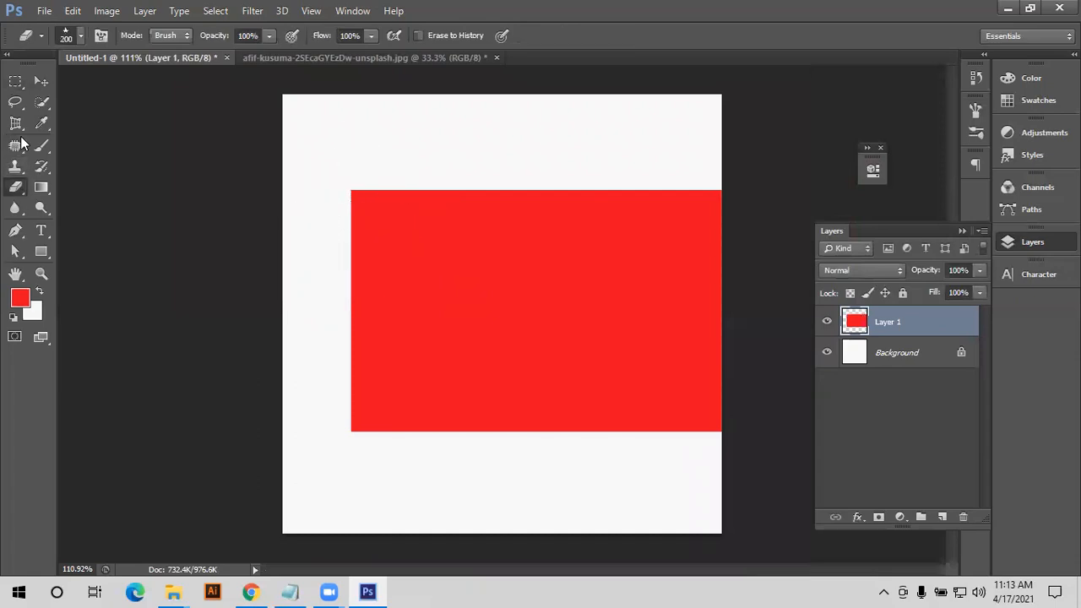
pyautogui.click(81, 35)
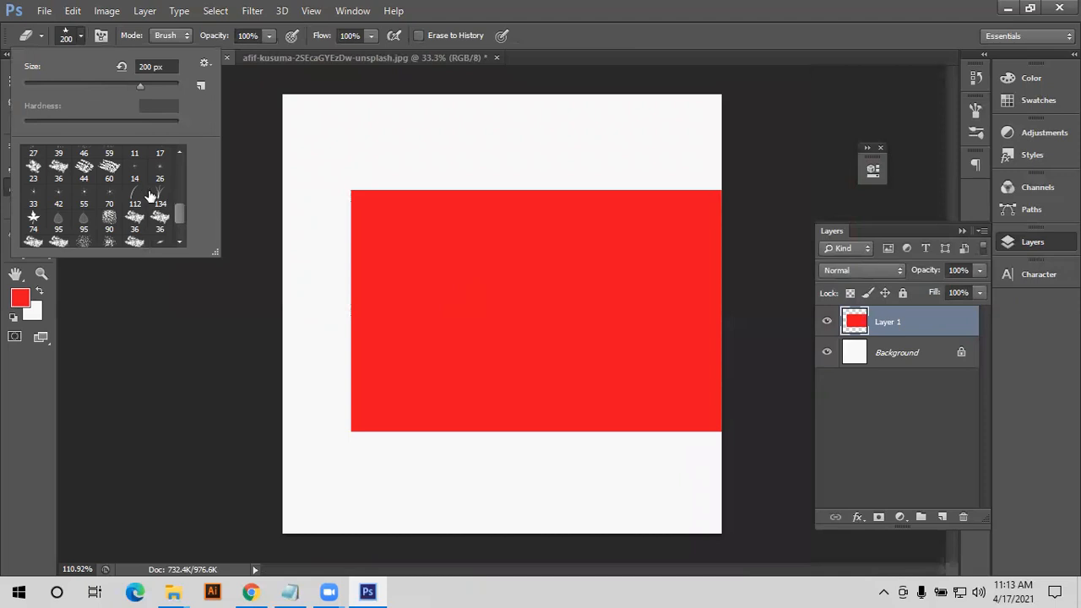
pyautogui.scroll(8, 144, 194)
pyautogui.scroll(3, 51, 169)
pyautogui.click(61, 159)
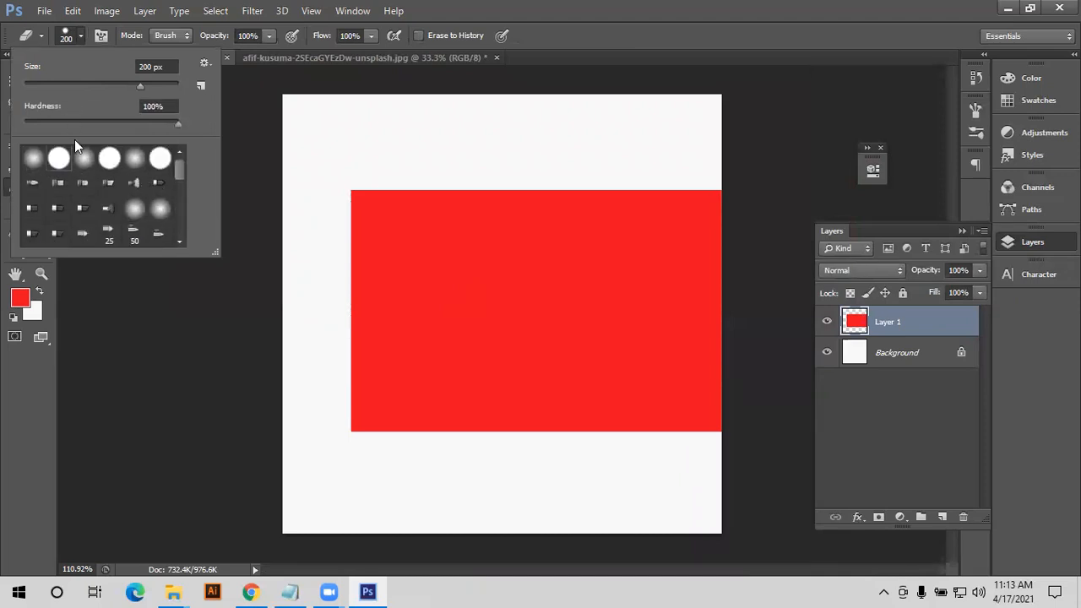
pyautogui.click(33, 160)
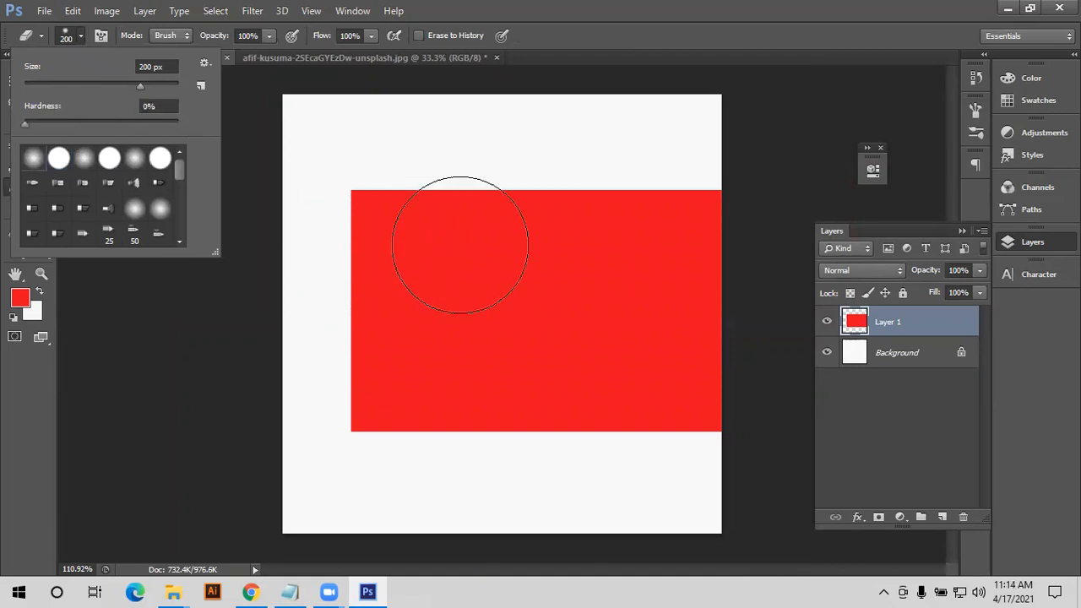
pyautogui.moveTo(375, 189); pyautogui.dragTo(396, 470)
pyautogui.moveTo(365, 283)
pyautogui.mouseDown()
pyautogui.moveTo(362, 181)
pyautogui.moveTo(355, 380)
pyautogui.mouseUp()
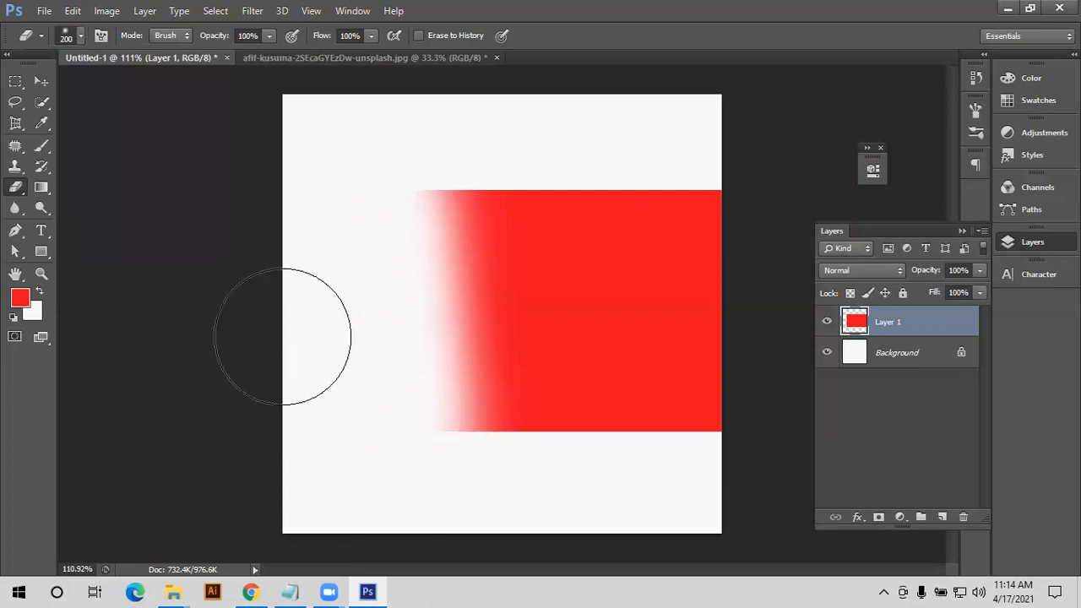
# - Erase the right side of the red rectangle with the Eraser's hard round tip at 200 px and 100% hardness
pyautogui.click(82, 36)
pyautogui.click(59, 158)
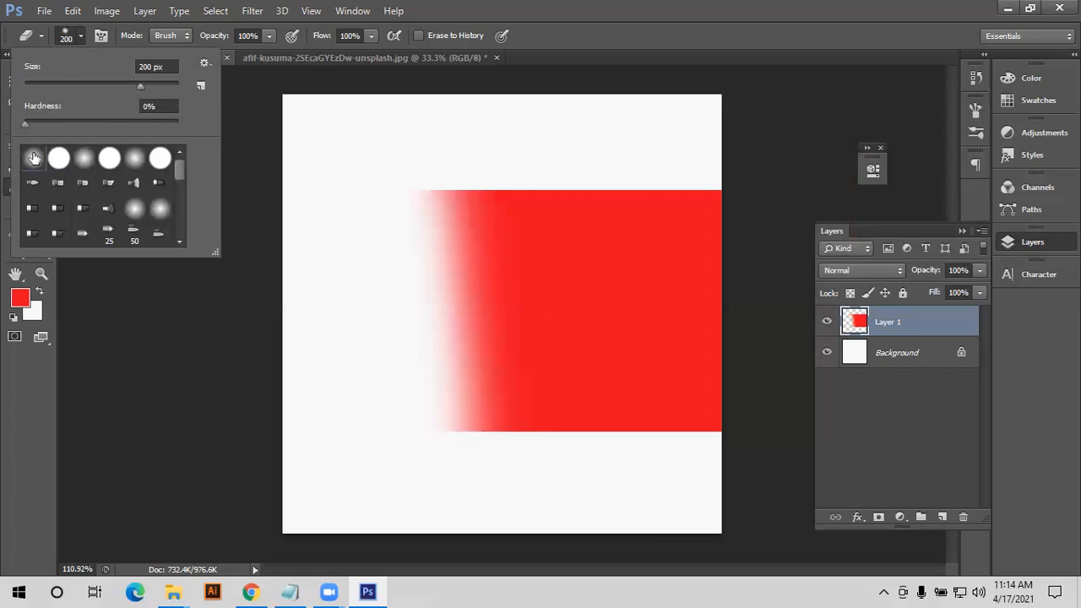
pyautogui.moveTo(136, 119); pyautogui.dragTo(215, 120)
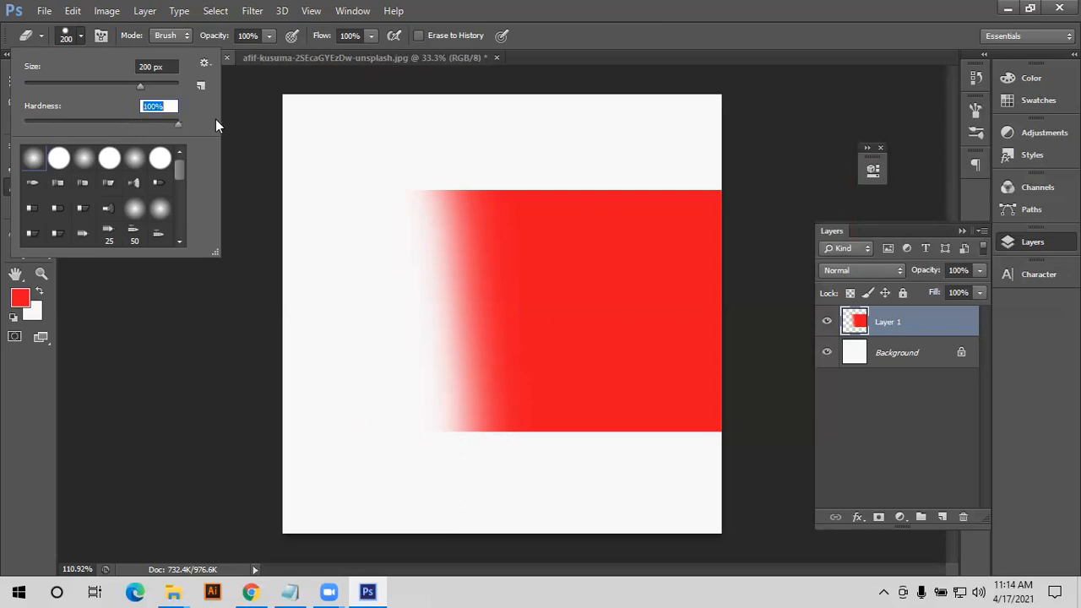
pyautogui.click(64, 159)
pyautogui.click(689, 239)
pyautogui.moveTo(708, 199); pyautogui.dragTo(706, 412)
pyautogui.scroll(5, 617, 313)
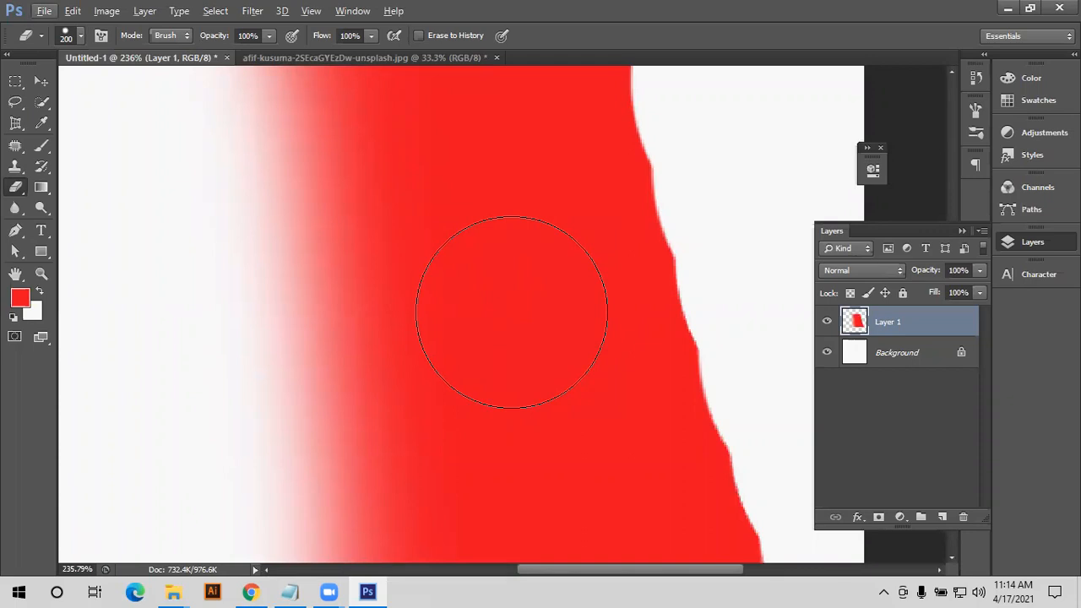
pyautogui.scroll(-4, 511, 312)
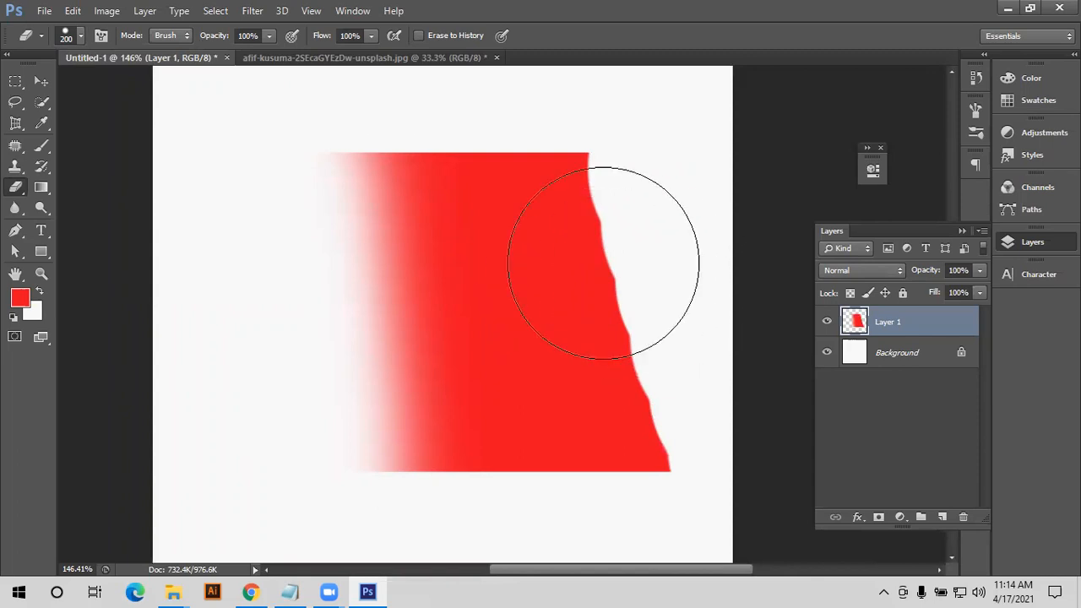
pyautogui.moveTo(629, 181); pyautogui.dragTo(650, 168)
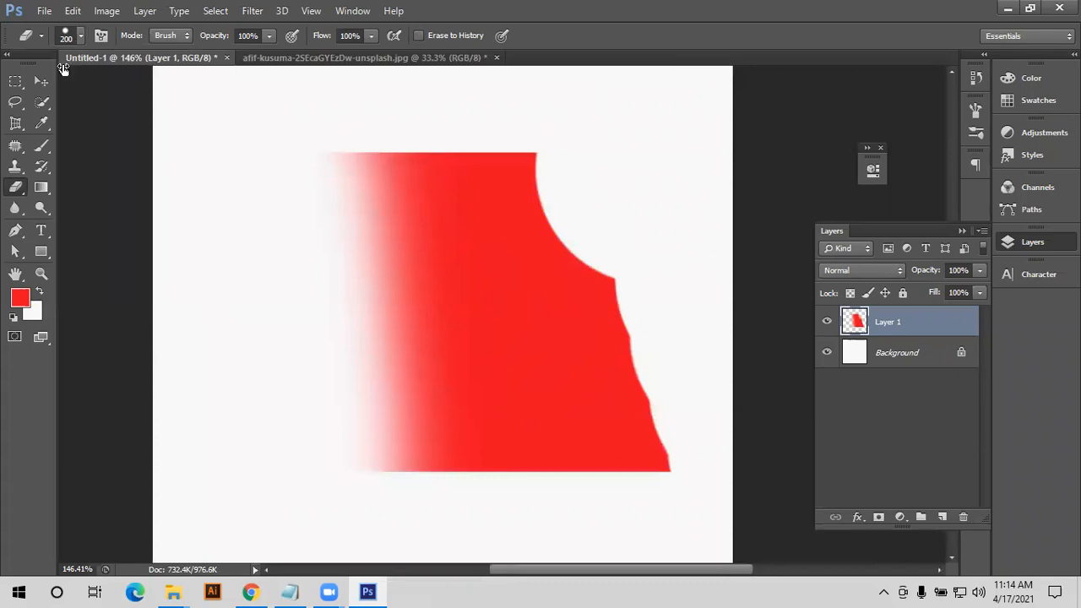
# - Erase soft spots at the red shape's upper-left and lower edges with the 0% hardness round tip, and delete Layer 1
pyautogui.click(75, 38)
pyautogui.click(34, 158)
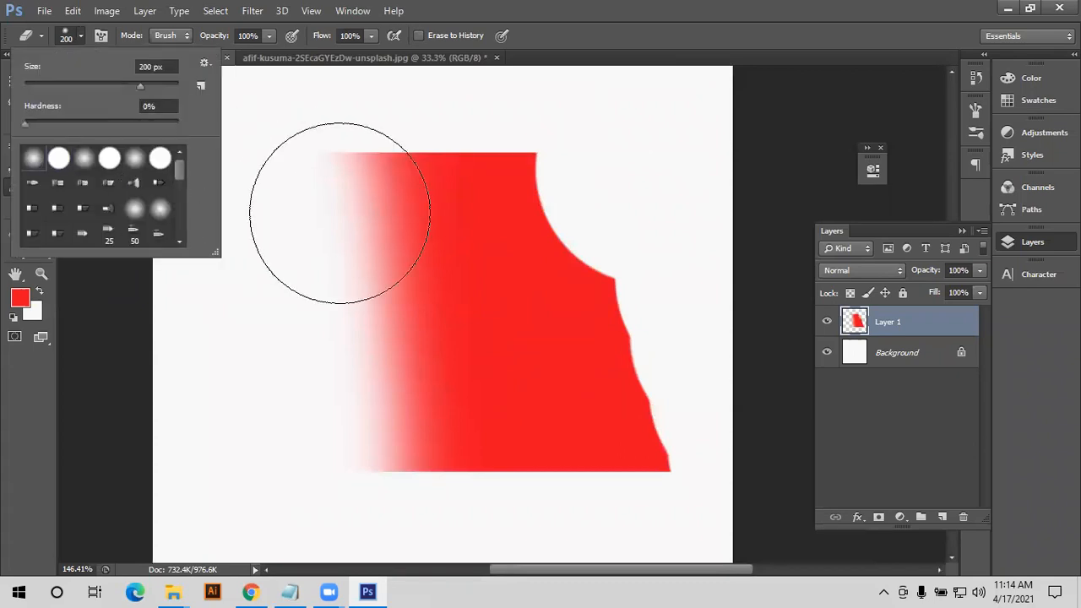
pyautogui.click(339, 213)
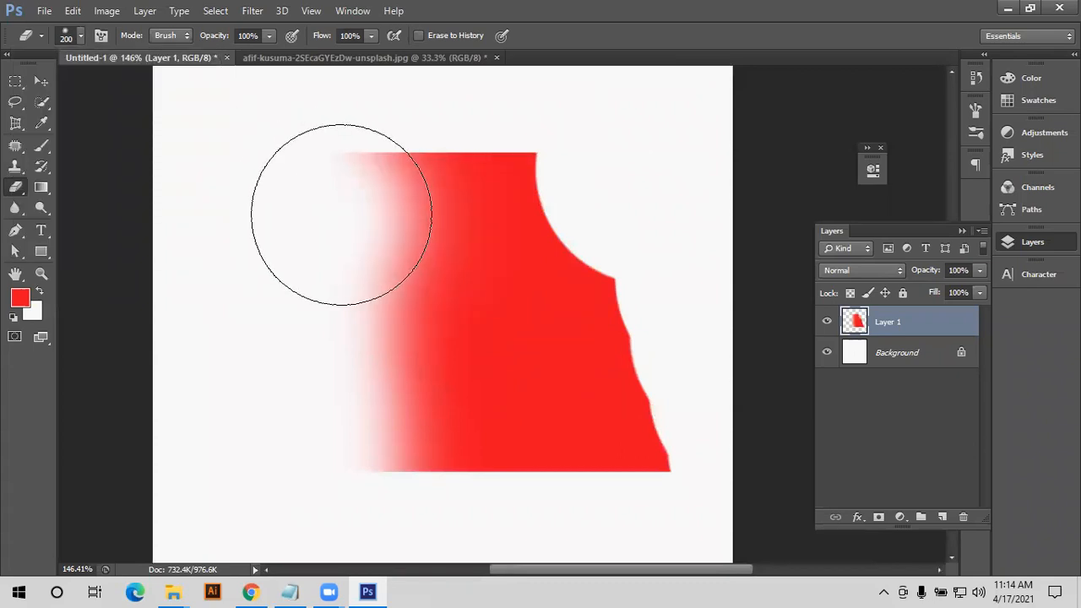
pyautogui.click(491, 463)
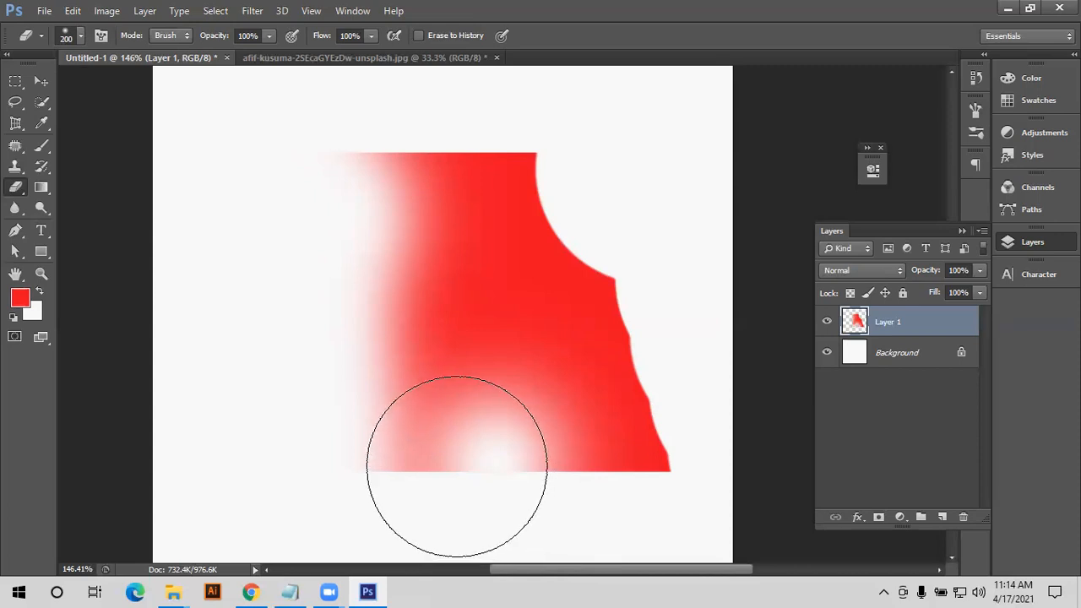
pyautogui.press('Delete')
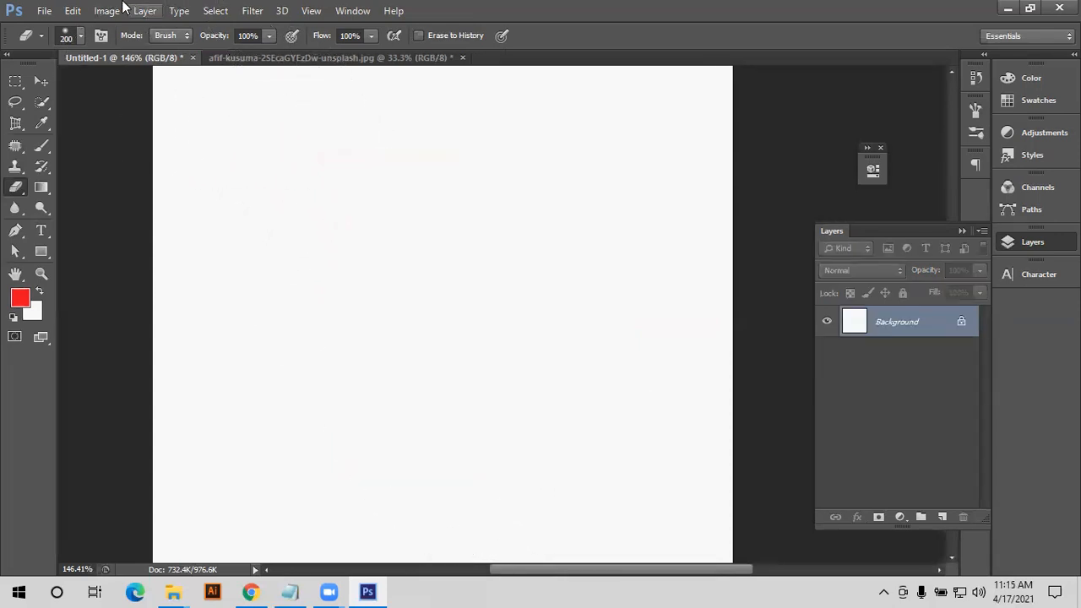
# - Open the photo of the woman in black from the Class 04 folder, duplicate its Background layer and hide the original
pyautogui.click(47, 12)
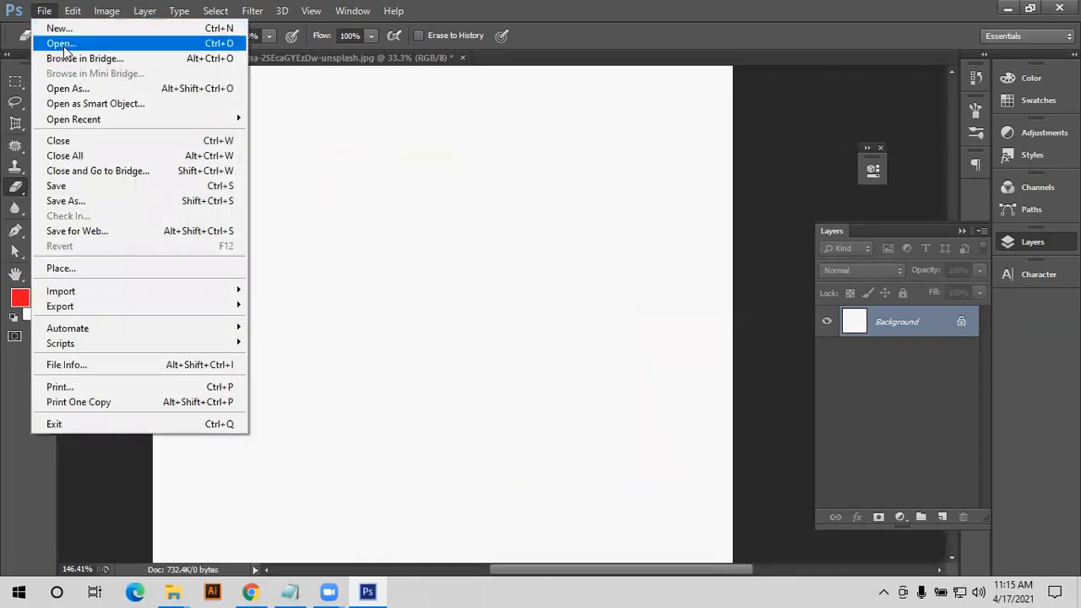
pyautogui.click(61, 44)
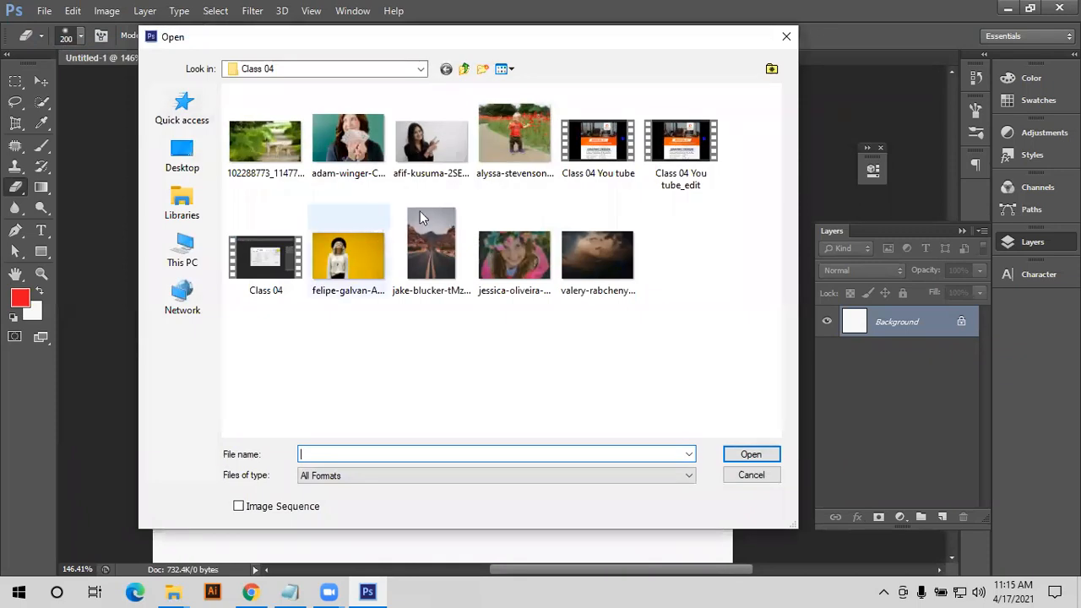
pyautogui.click(440, 143)
pyautogui.click(761, 455)
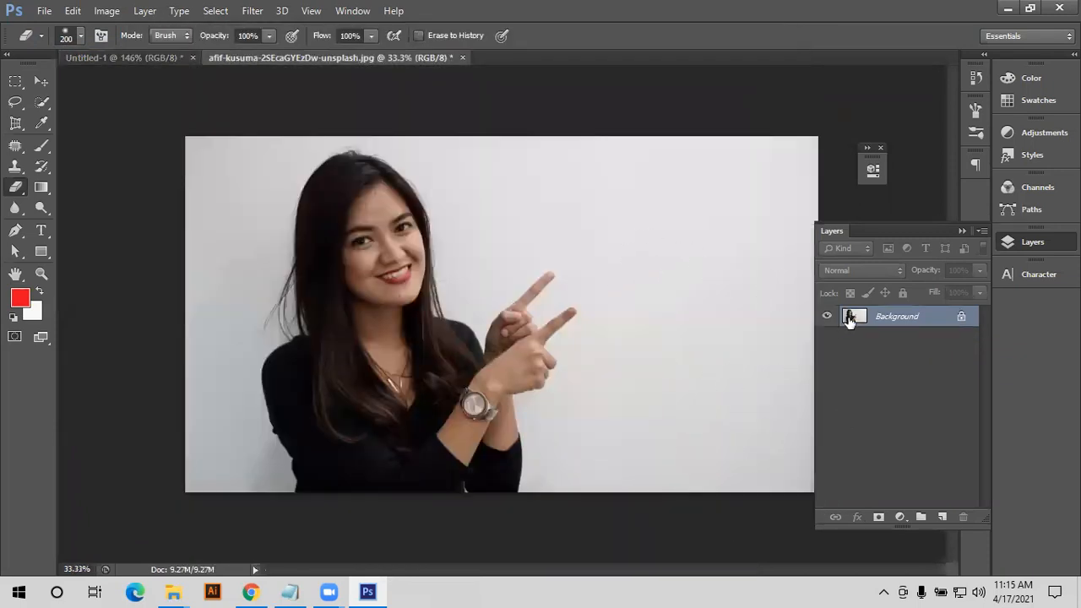
pyautogui.moveTo(890, 320); pyautogui.dragTo(940, 516)
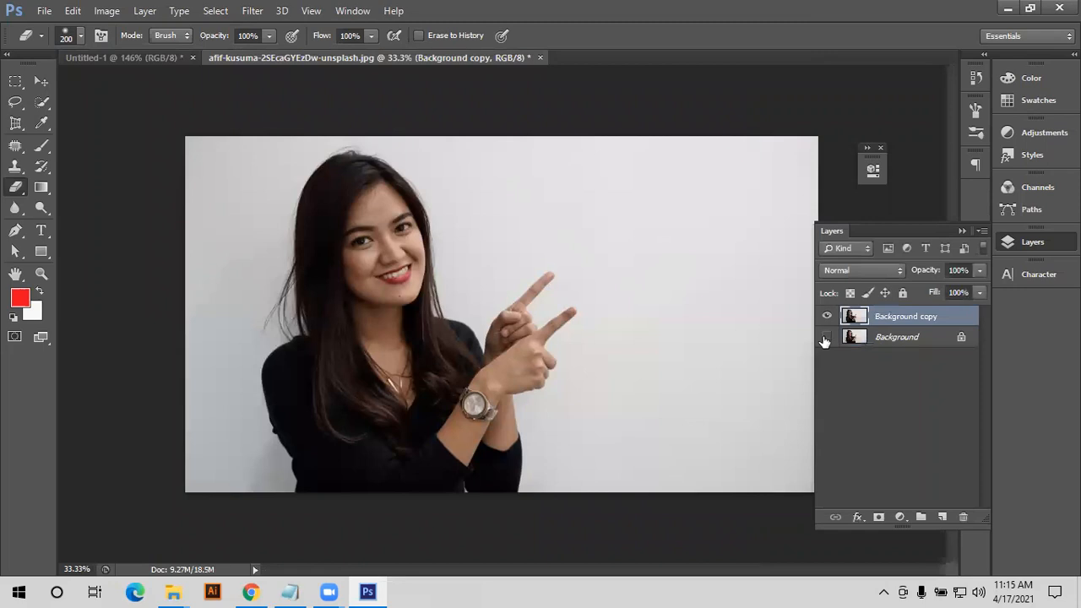
# - Erase the grey wall around the woman on Background copy with the 200 px Eraser, switching from the soft to the hard round tip
pyautogui.moveTo(722, 279)
pyautogui.mouseDown()
pyautogui.moveTo(714, 200)
pyautogui.moveTo(714, 362)
pyautogui.moveTo(650, 120)
pyautogui.moveTo(678, 283)
pyautogui.moveTo(671, 159)
pyautogui.moveTo(705, 248)
pyautogui.moveTo(718, 127)
pyautogui.mouseUp()
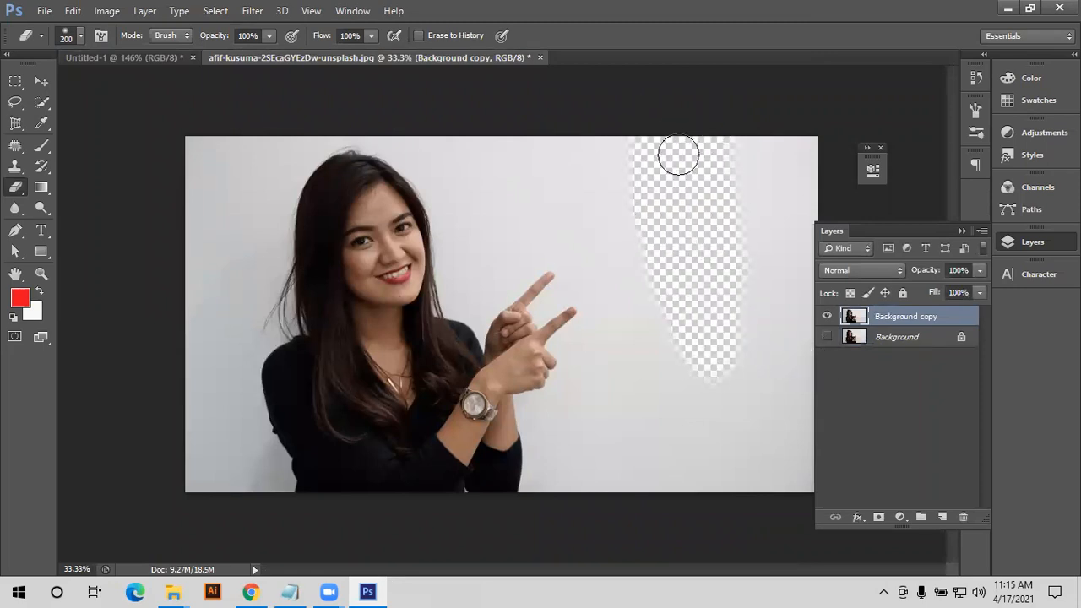
pyautogui.moveTo(617, 217)
pyautogui.mouseDown()
pyautogui.moveTo(526, 145)
pyautogui.moveTo(391, 121)
pyautogui.mouseUp()
pyautogui.click(75, 36)
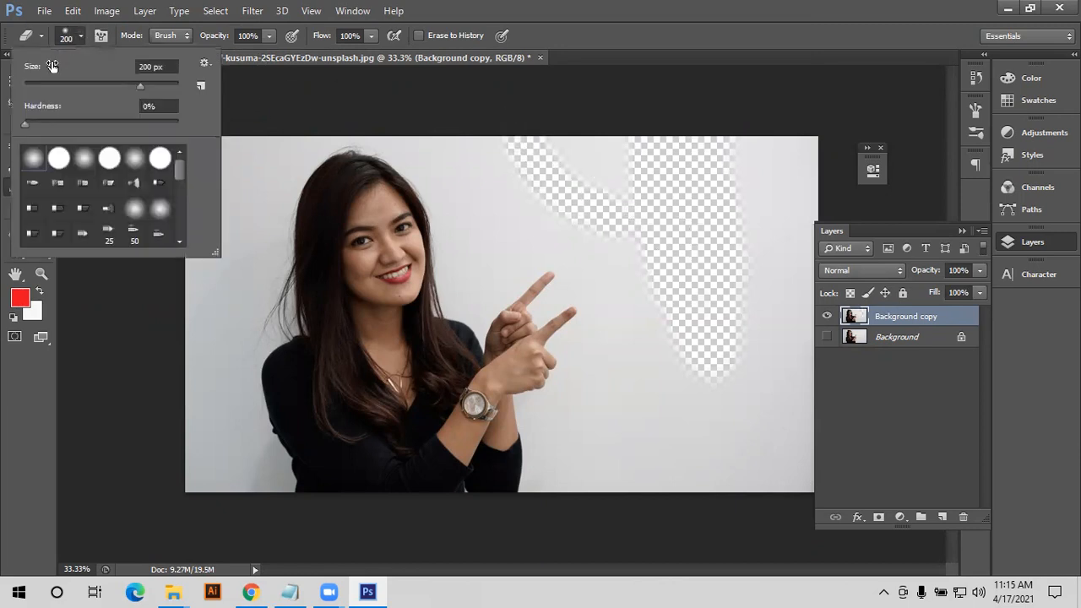
pyautogui.moveTo(729, 410)
pyautogui.mouseDown()
pyautogui.moveTo(797, 194)
pyautogui.moveTo(813, 430)
pyautogui.mouseUp()
pyautogui.moveTo(726, 212)
pyautogui.mouseDown()
pyautogui.moveTo(808, 222)
pyautogui.moveTo(799, 181)
pyautogui.moveTo(641, 208)
pyautogui.moveTo(646, 219)
pyautogui.moveTo(556, 172)
pyautogui.moveTo(609, 150)
pyautogui.moveTo(793, 161)
pyautogui.moveTo(758, 194)
pyautogui.moveTo(674, 228)
pyautogui.moveTo(645, 309)
pyautogui.moveTo(632, 206)
pyautogui.moveTo(643, 278)
pyautogui.moveTo(672, 309)
pyautogui.moveTo(731, 578)
pyautogui.moveTo(791, 478)
pyautogui.moveTo(735, 456)
pyautogui.moveTo(719, 479)
pyautogui.moveTo(651, 495)
pyautogui.moveTo(665, 476)
pyautogui.moveTo(678, 488)
pyautogui.moveTo(568, 469)
pyautogui.moveTo(543, 484)
pyautogui.moveTo(596, 428)
pyautogui.mouseUp()
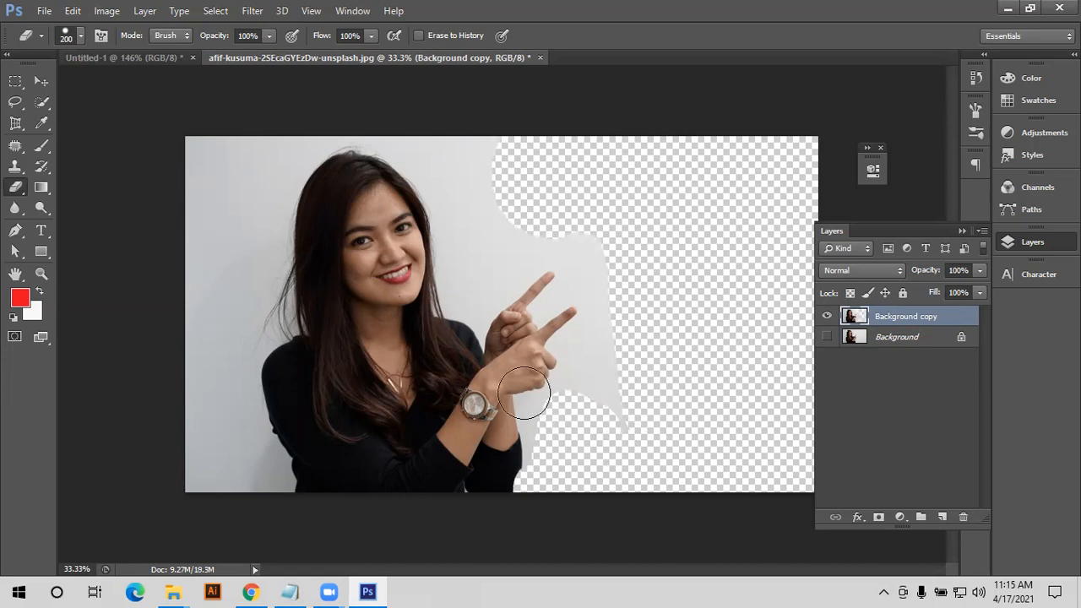
pyautogui.moveTo(200, 439)
pyautogui.mouseDown()
pyautogui.moveTo(211, 138)
pyautogui.moveTo(199, 416)
pyautogui.moveTo(229, 492)
pyautogui.moveTo(244, 478)
pyautogui.moveTo(265, 490)
pyautogui.moveTo(244, 448)
pyautogui.moveTo(221, 327)
pyautogui.moveTo(228, 201)
pyautogui.moveTo(240, 170)
pyautogui.moveTo(284, 132)
pyautogui.moveTo(496, 123)
pyautogui.moveTo(600, 146)
pyautogui.moveTo(492, 242)
pyautogui.moveTo(487, 179)
pyautogui.moveTo(469, 138)
pyautogui.moveTo(511, 233)
pyautogui.moveTo(478, 273)
pyautogui.moveTo(453, 144)
pyautogui.moveTo(583, 217)
pyautogui.moveTo(608, 332)
pyautogui.moveTo(611, 465)
pyautogui.moveTo(568, 451)
pyautogui.moveTo(553, 430)
pyautogui.moveTo(600, 363)
pyautogui.moveTo(612, 373)
pyautogui.moveTo(562, 240)
pyautogui.moveTo(472, 198)
pyautogui.moveTo(409, 114)
pyautogui.moveTo(310, 183)
pyautogui.moveTo(261, 152)
pyautogui.moveTo(228, 278)
pyautogui.moveTo(234, 299)
pyautogui.moveTo(255, 247)
pyautogui.moveTo(258, 154)
pyautogui.moveTo(279, 140)
pyautogui.moveTo(266, 193)
pyautogui.mouseUp()
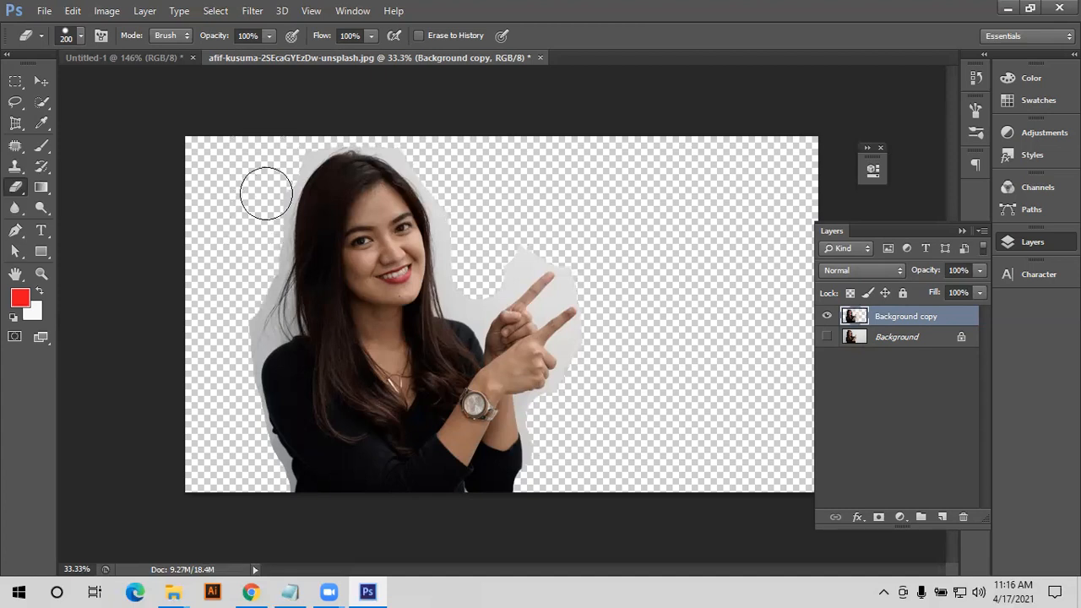
pyautogui.moveTo(511, 268); pyautogui.dragTo(542, 231)
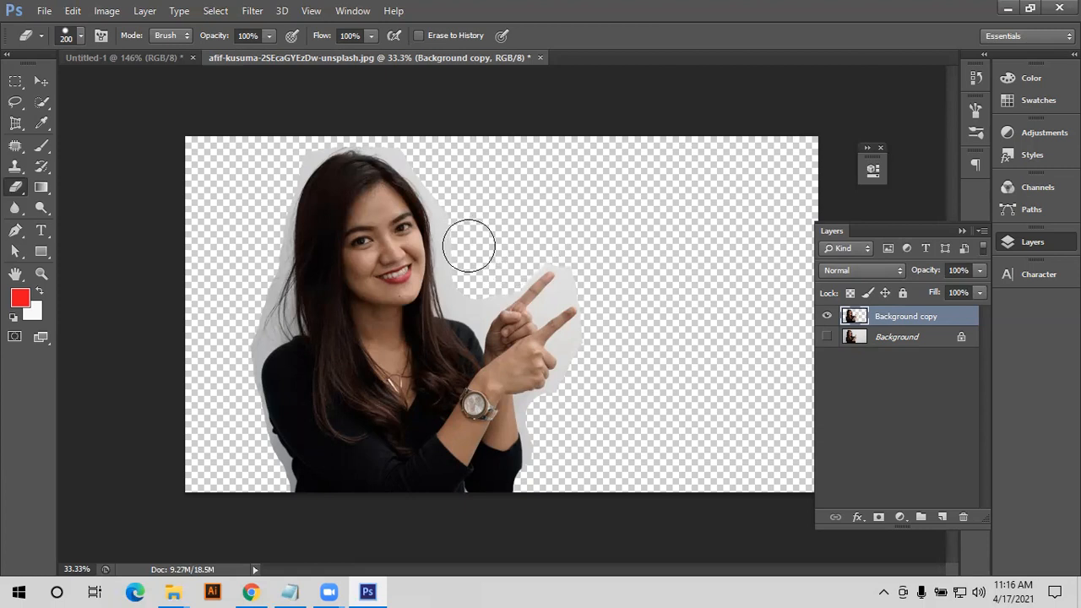
# - Reduce the Eraser size to 35 px for detailed erasing around the woman's hands and shoulder
pyautogui.scroll(1, 590, 337)
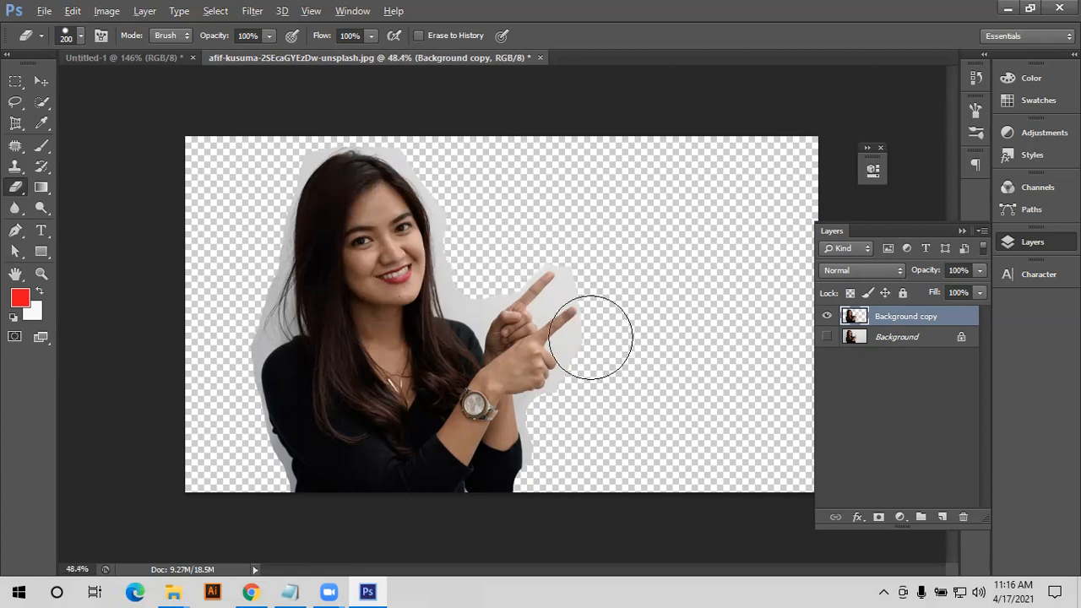
pyautogui.scroll(2, 591, 337)
pyautogui.press('[')
pyautogui.press('[')
pyautogui.press('[')
pyautogui.press('[')
pyautogui.press('[')
pyautogui.press('[')
pyautogui.press('[')
pyautogui.press('[')
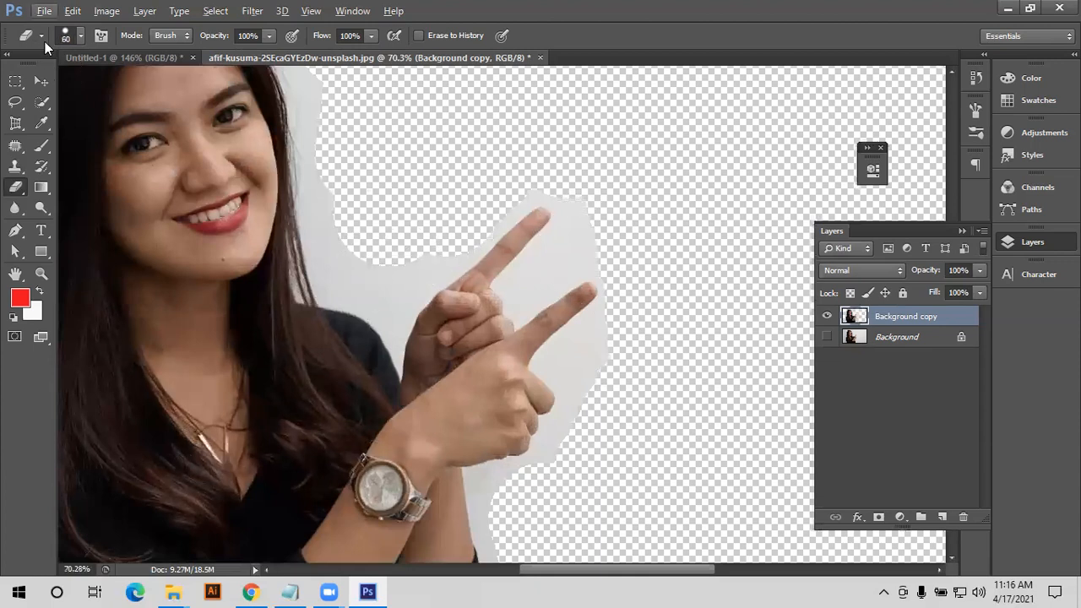
pyautogui.click(79, 37)
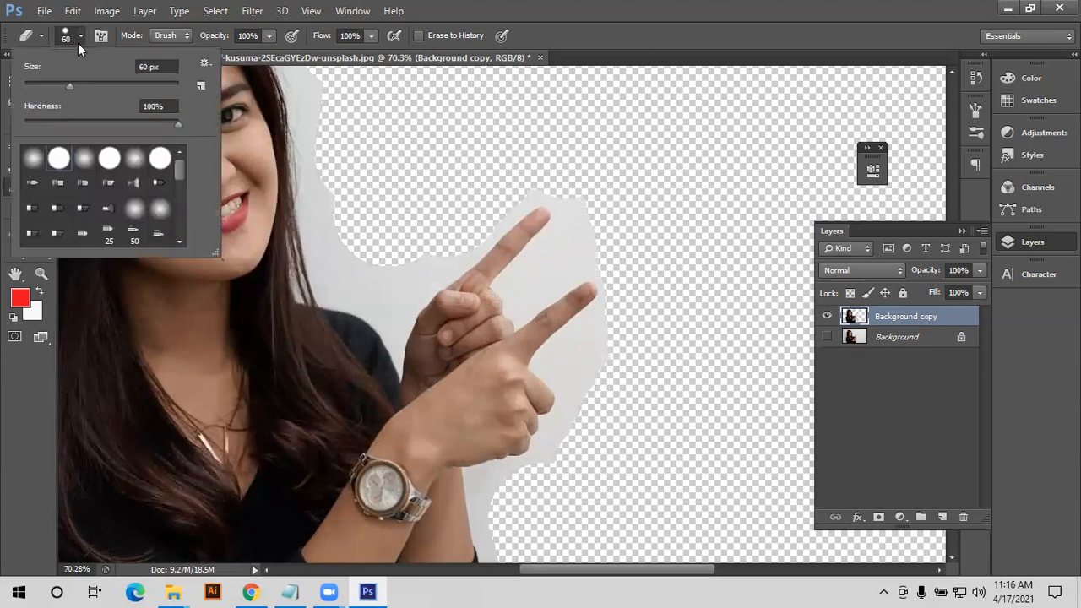
pyautogui.click(51, 85)
# - Try to erase the leftover wall between the woman's hair and her raised hands, and undo the stroke
pyautogui.moveTo(375, 275)
pyautogui.mouseDown()
pyautogui.moveTo(349, 280)
pyautogui.moveTo(329, 249)
pyautogui.mouseUp()
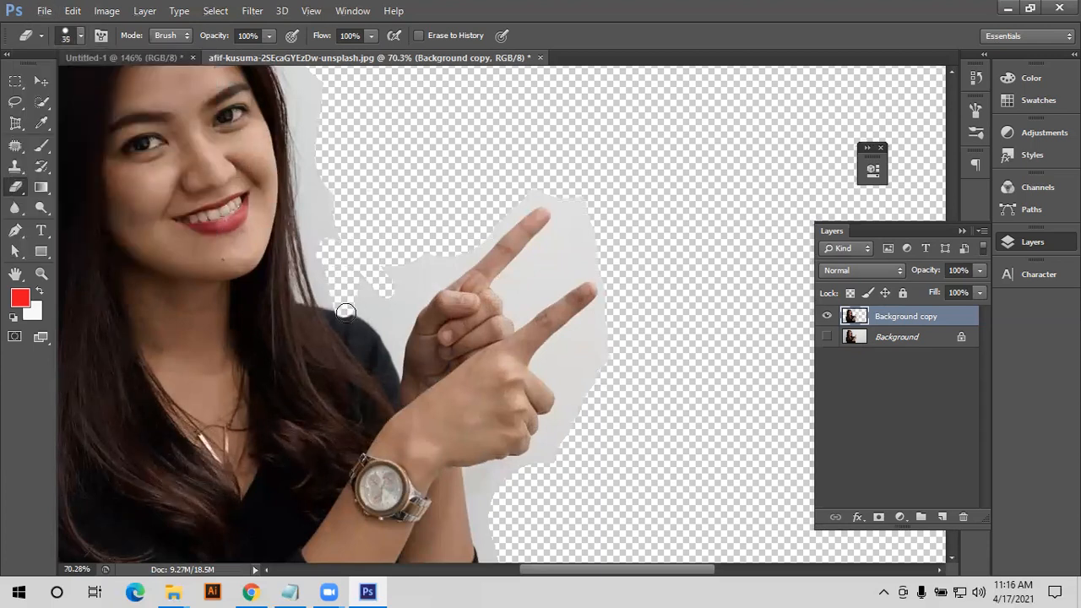
pyautogui.hotkey('ctrl', 'z')
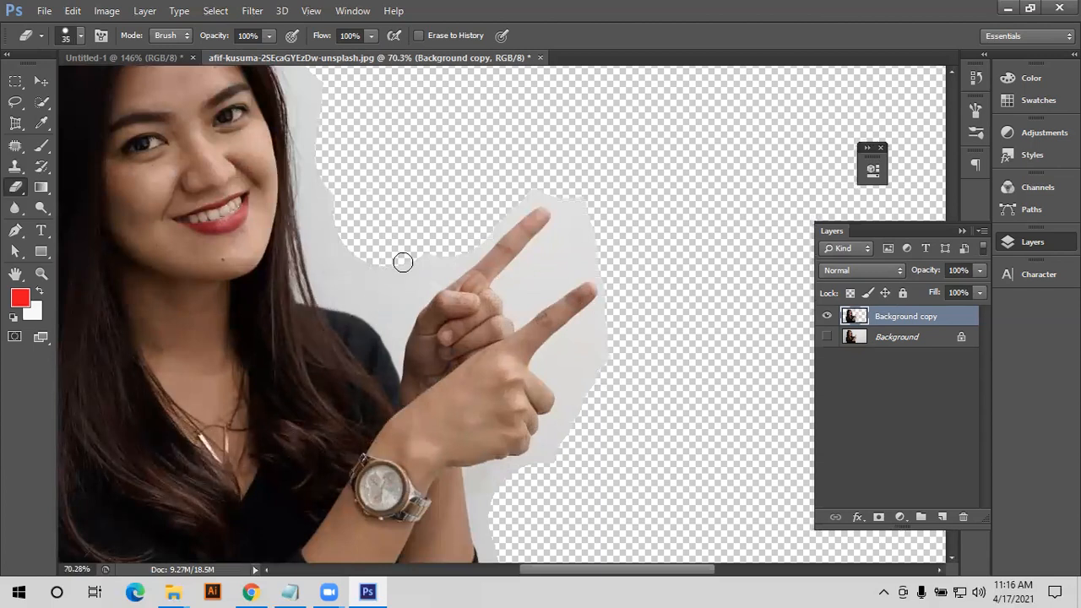
# - Replace the partly erased Background copy with a fresh duplicate of the Background layer, keeping the original hidden
pyautogui.scroll(-5, 402, 261)
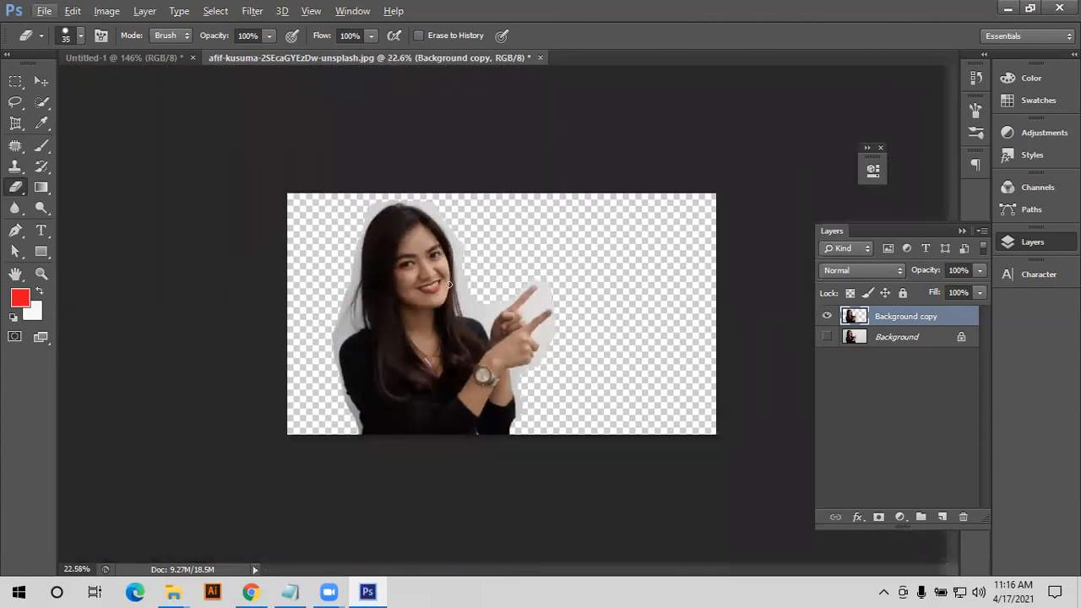
pyautogui.press('Delete')
pyautogui.moveTo(912, 321); pyautogui.dragTo(943, 516)
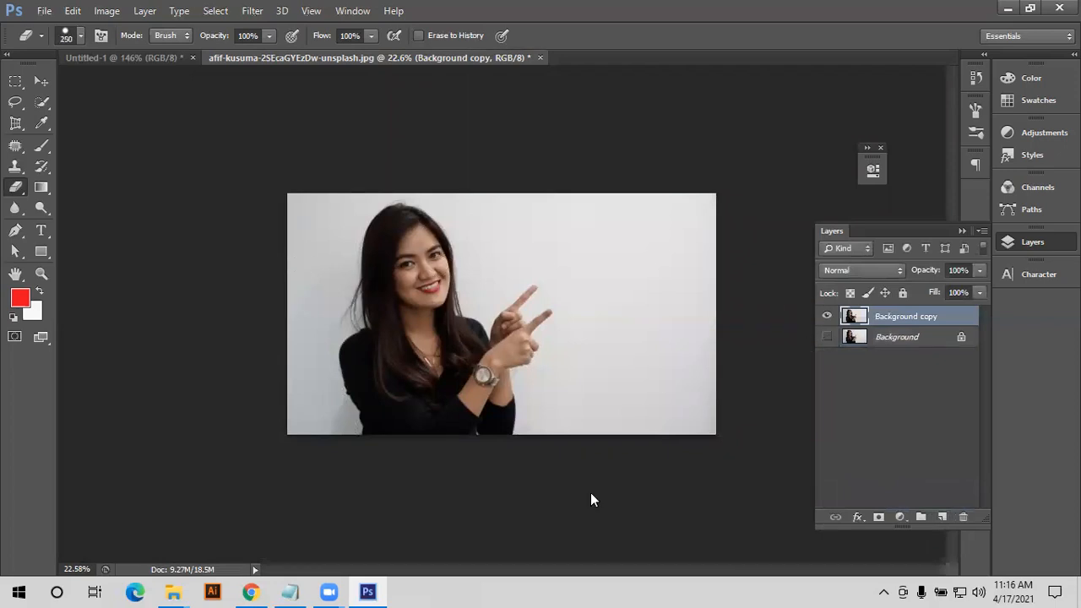
# - Erase a strip of wall near the photo's right edge on Background copy with the 250 px Eraser at 51% opacity
pyautogui.click(268, 35)
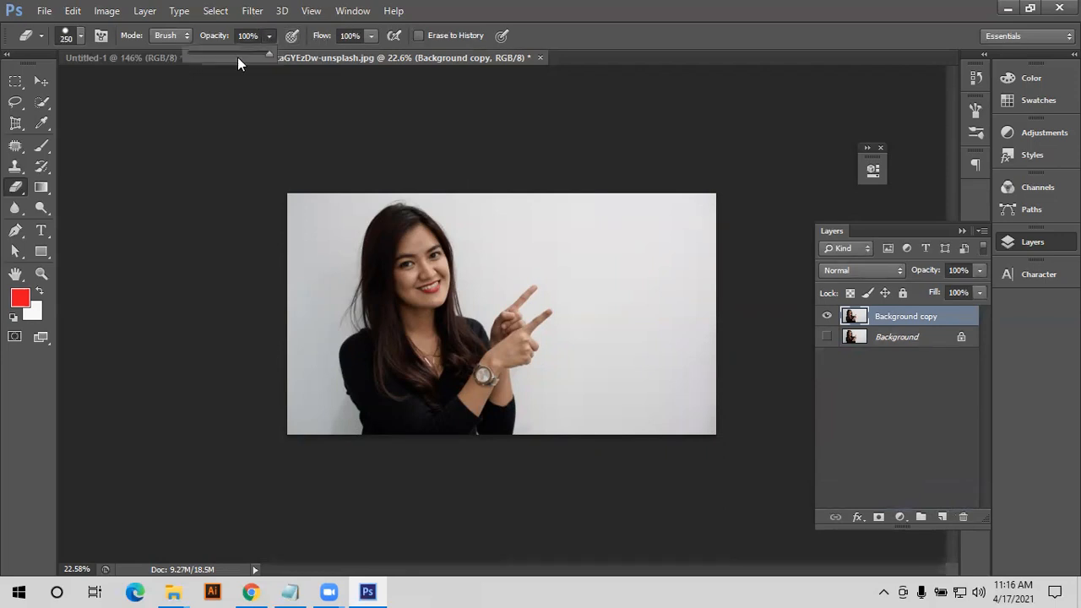
pyautogui.click(231, 51)
pyautogui.click(666, 305)
pyautogui.moveTo(665, 308)
pyautogui.mouseDown()
pyautogui.moveTo(662, 200)
pyautogui.moveTo(697, 390)
pyautogui.mouseUp()
pyautogui.moveTo(671, 328); pyautogui.dragTo(702, 292)
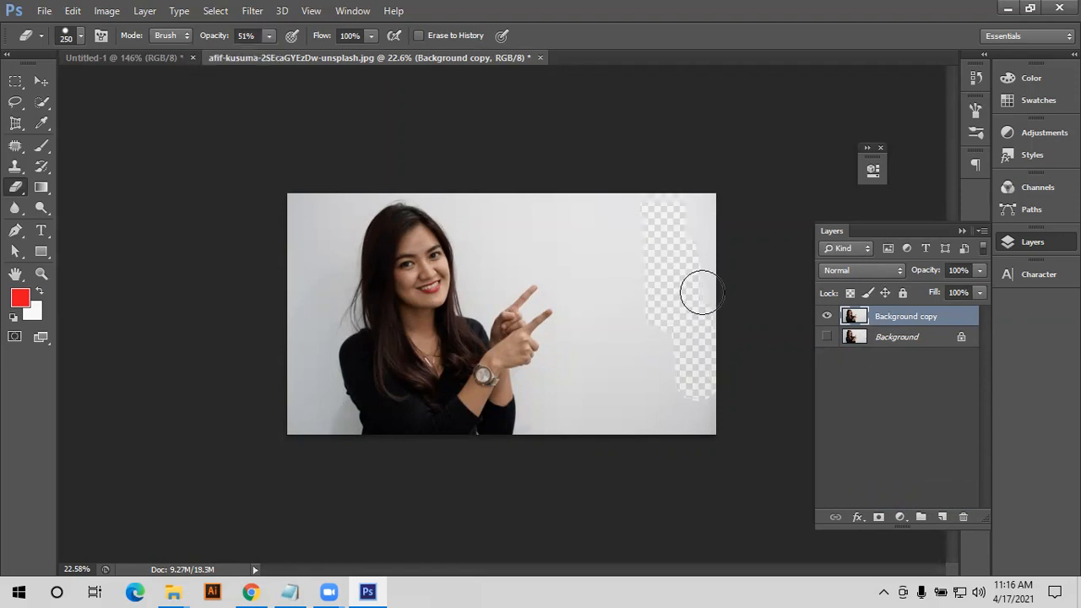
# - Raise the Eraser opacity to 100% and erase an oval patch of wall between the semi-transparent strip and the woman's fingers
pyautogui.scroll(4, 704, 292)
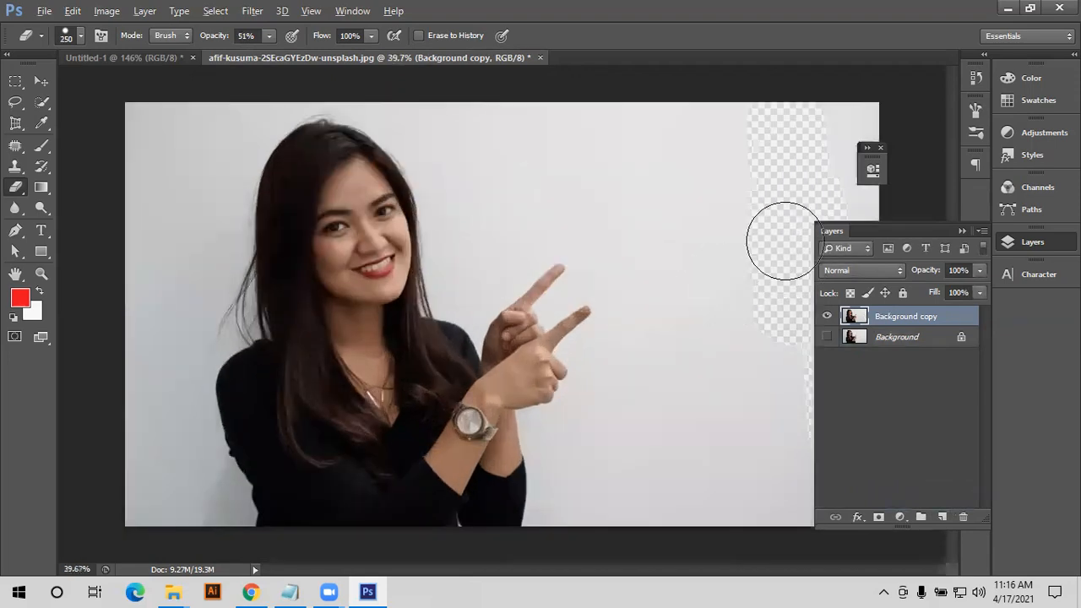
pyautogui.scroll(1, 804, 193)
pyautogui.moveTo(700, 236); pyautogui.dragTo(510, 289)
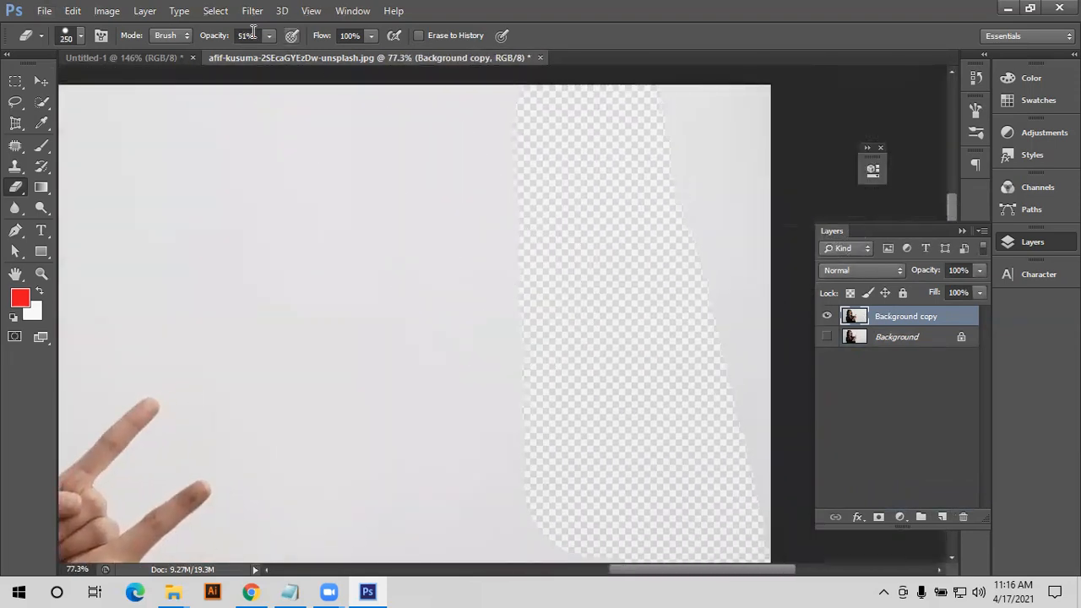
pyautogui.moveTo(206, 41); pyautogui.dragTo(246, 40)
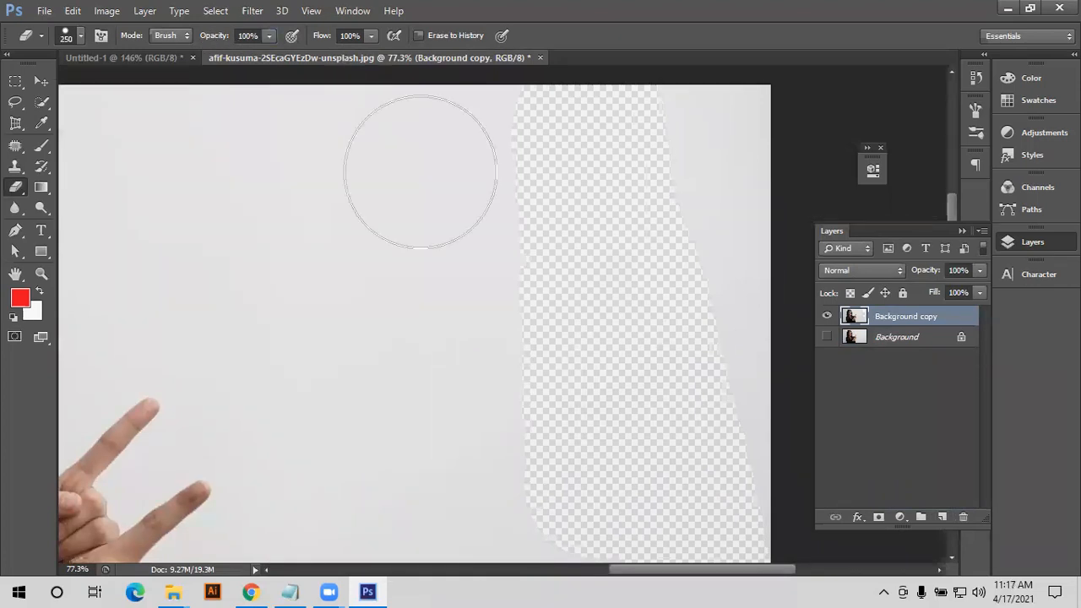
pyautogui.click(395, 197)
pyautogui.moveTo(414, 386)
pyautogui.mouseDown()
pyautogui.moveTo(379, 229)
pyautogui.moveTo(375, 384)
pyautogui.mouseUp()
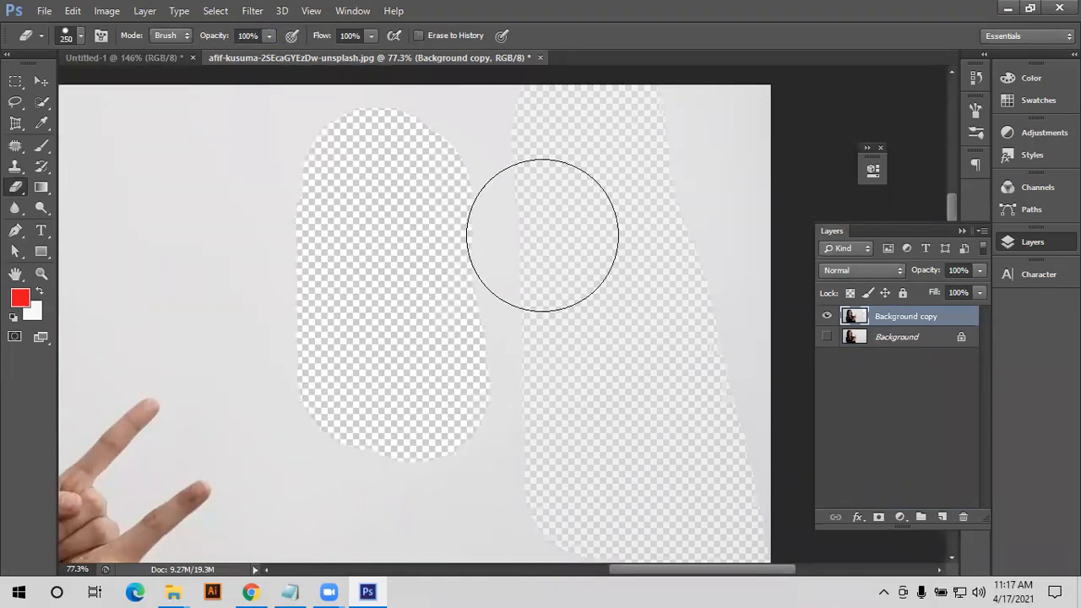
# - Add a red-filled layer beneath Background copy, make a test erasure on it and undo that stroke
pyautogui.click(943, 517)
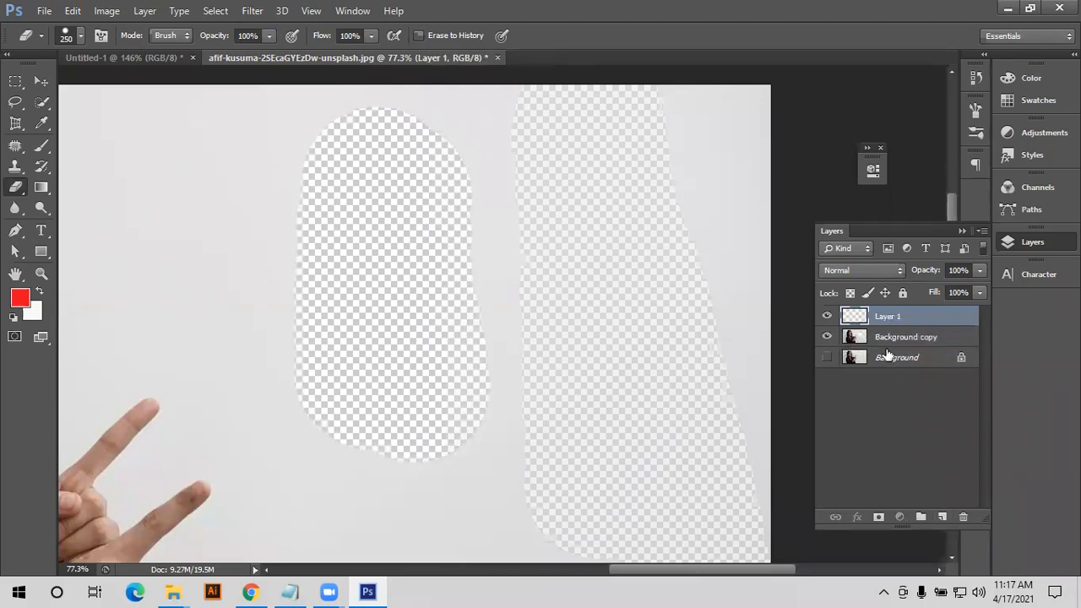
pyautogui.moveTo(885, 326); pyautogui.dragTo(880, 346)
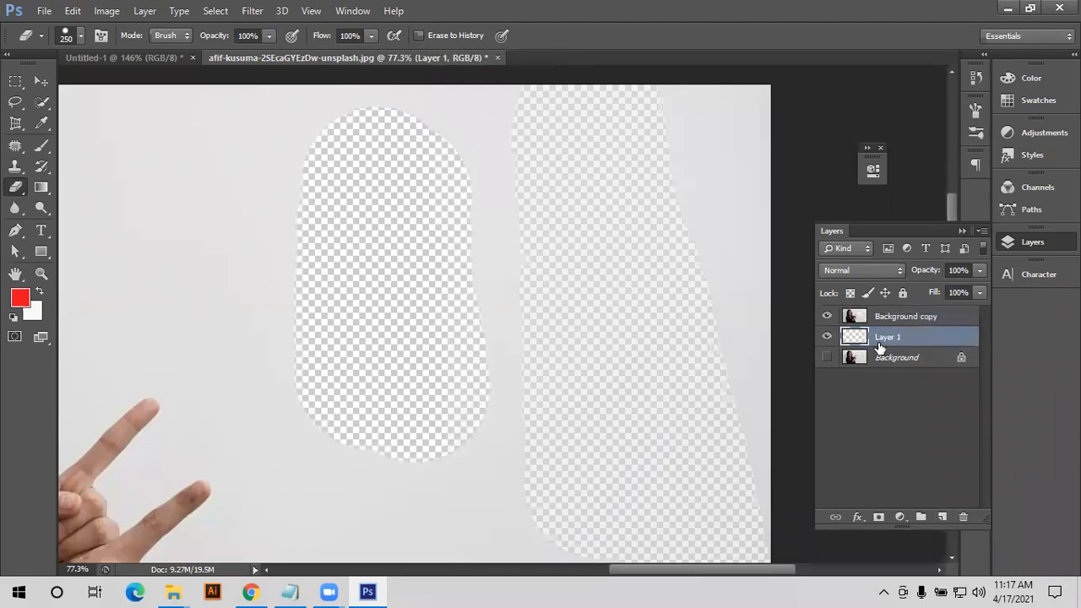
pyautogui.click(827, 338)
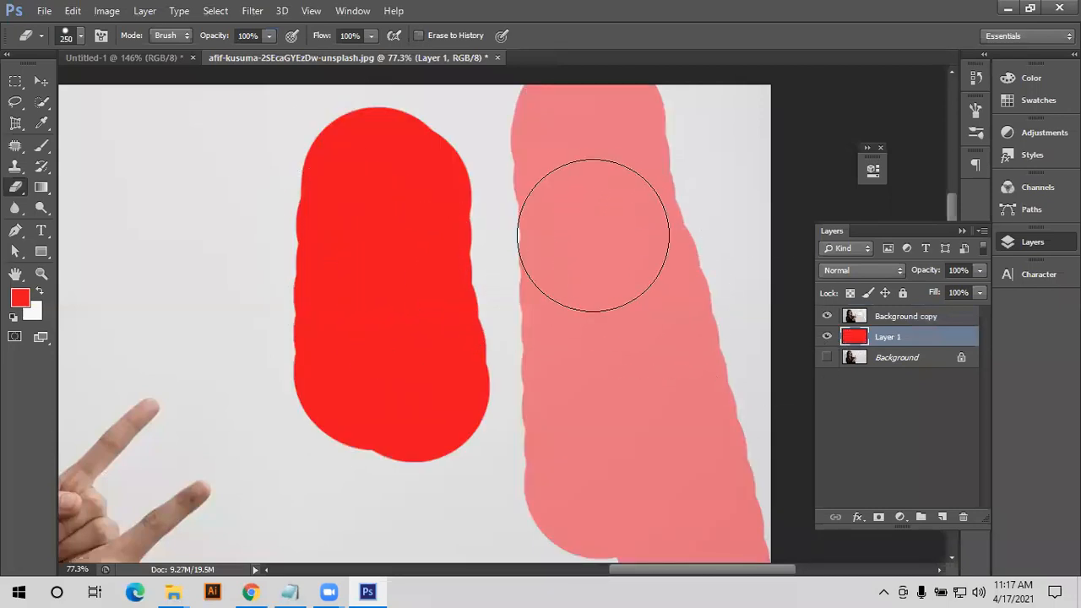
pyautogui.moveTo(599, 265); pyautogui.dragTo(621, 343)
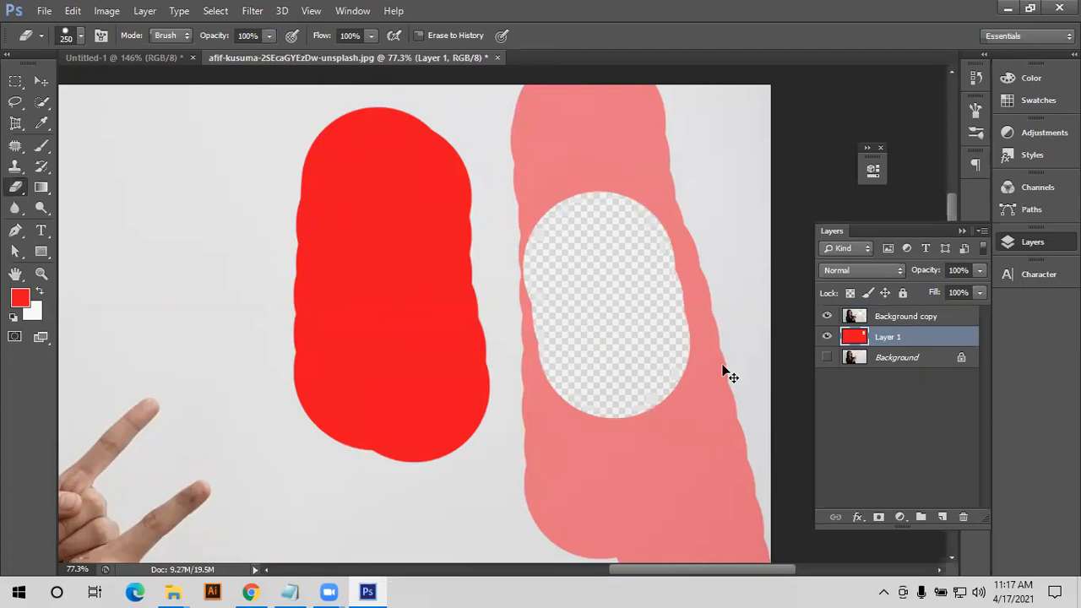
pyautogui.hotkey('ctrl', 'z')
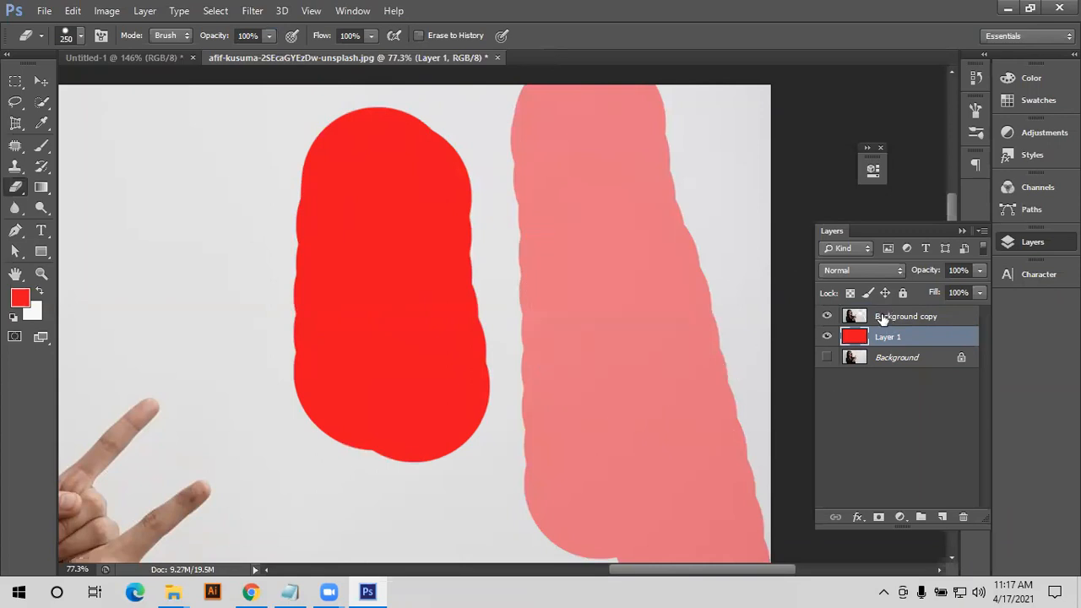
# - Hide the red layer and erase patches of wall above and below the woman's hands on Background copy at 44% flow
pyautogui.click(883, 318)
pyautogui.scroll(-5, 579, 386)
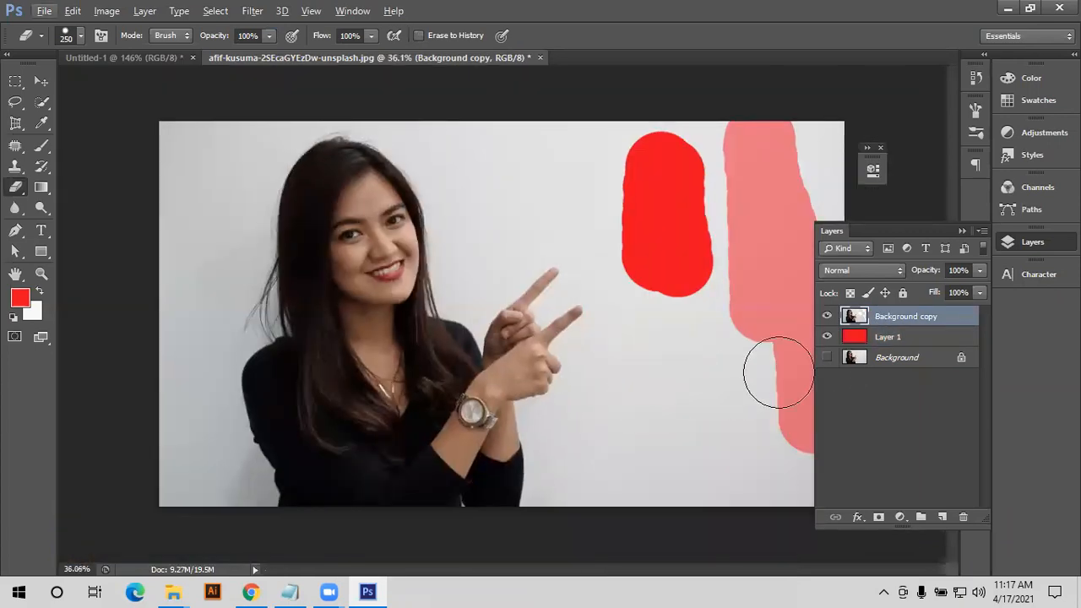
pyautogui.click(826, 337)
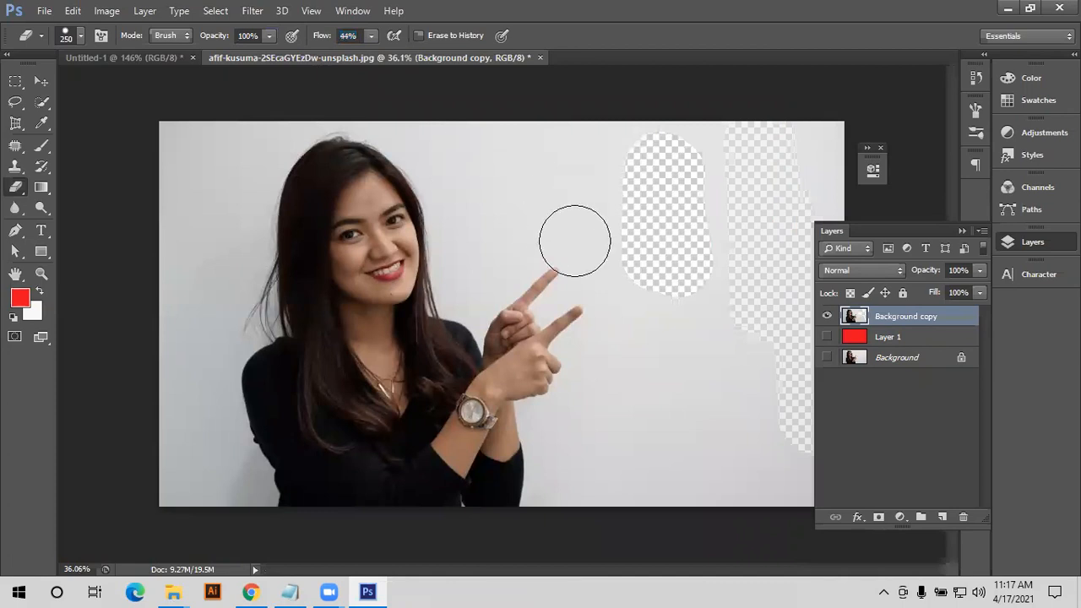
pyautogui.moveTo(529, 183)
pyautogui.mouseDown()
pyautogui.moveTo(575, 166)
pyautogui.moveTo(617, 191)
pyautogui.moveTo(646, 247)
pyautogui.mouseUp()
pyautogui.moveTo(656, 411)
pyautogui.mouseDown()
pyautogui.moveTo(690, 357)
pyautogui.moveTo(712, 369)
pyautogui.moveTo(617, 433)
pyautogui.moveTo(637, 410)
pyautogui.moveTo(726, 460)
pyautogui.mouseUp()
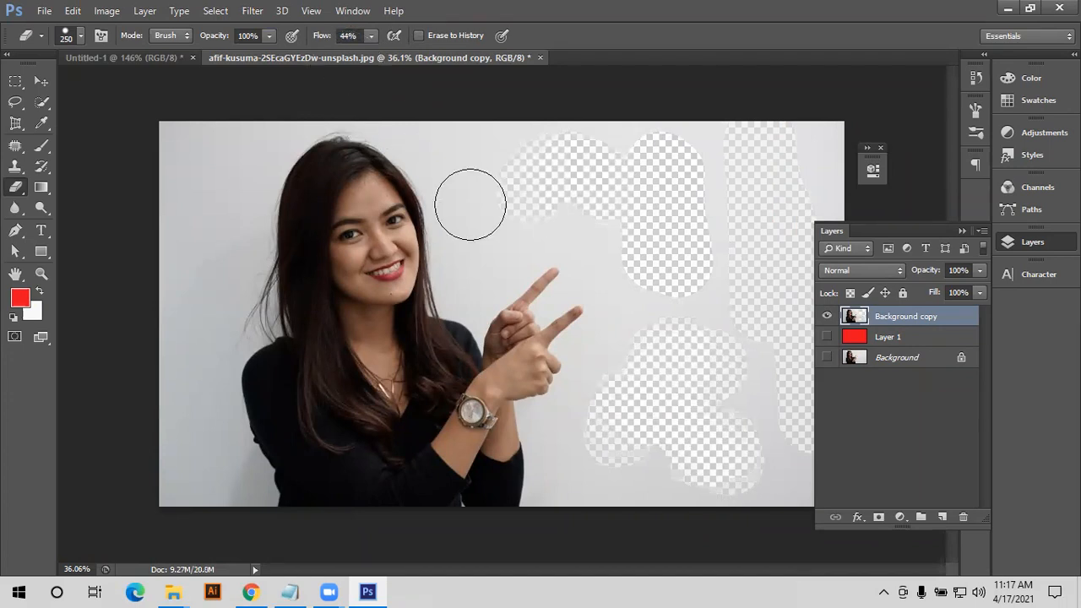
# - Delete Background copy and the red Layer 1, leaving only the original Background layer shown
pyautogui.press('Delete')
pyautogui.press('Delete')
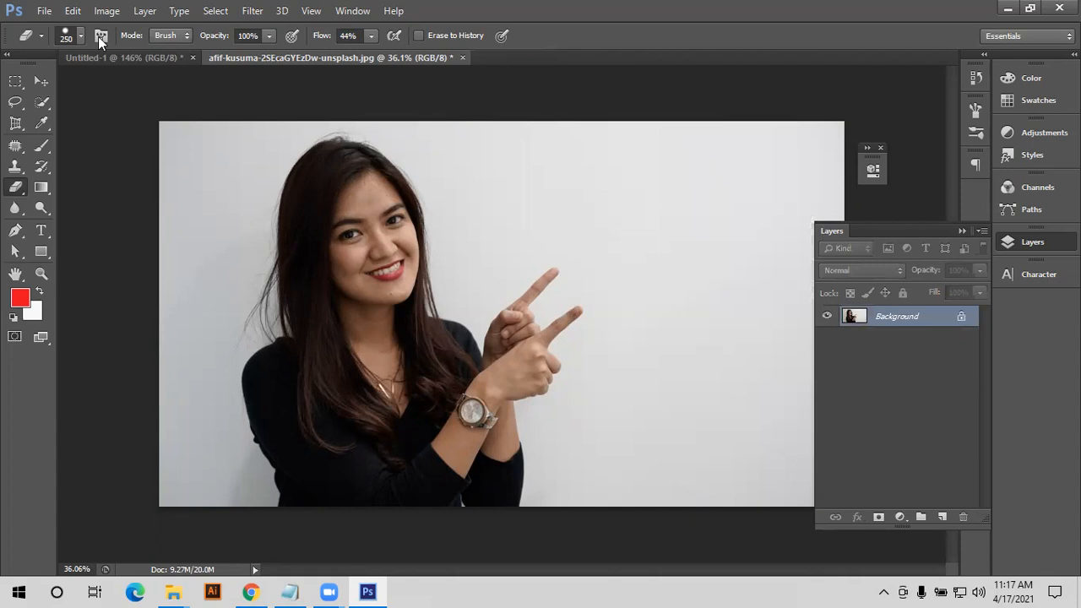
# - Look through the Eraser's available brush tips, size and hardness settings
pyautogui.click(65, 37)
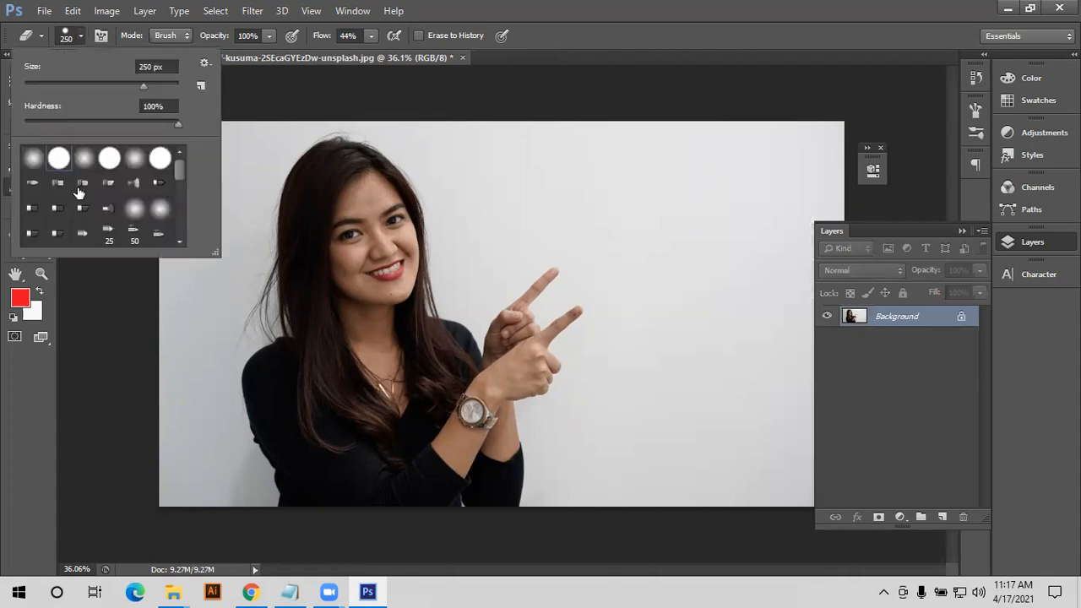
pyautogui.scroll(-5, 88, 201)
pyautogui.scroll(-4, 88, 201)
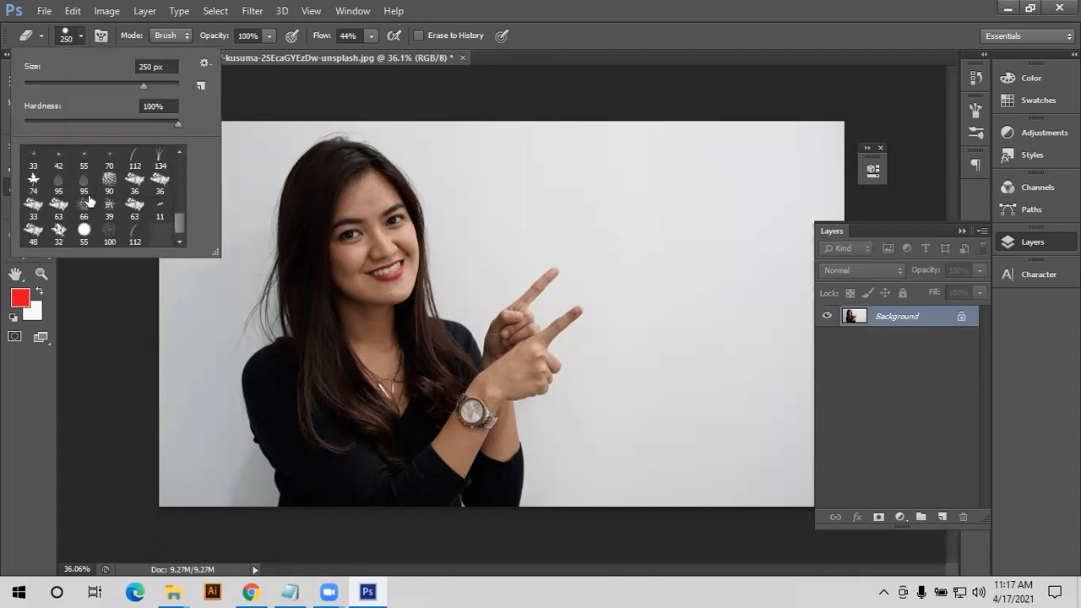
pyautogui.scroll(10, 88, 201)
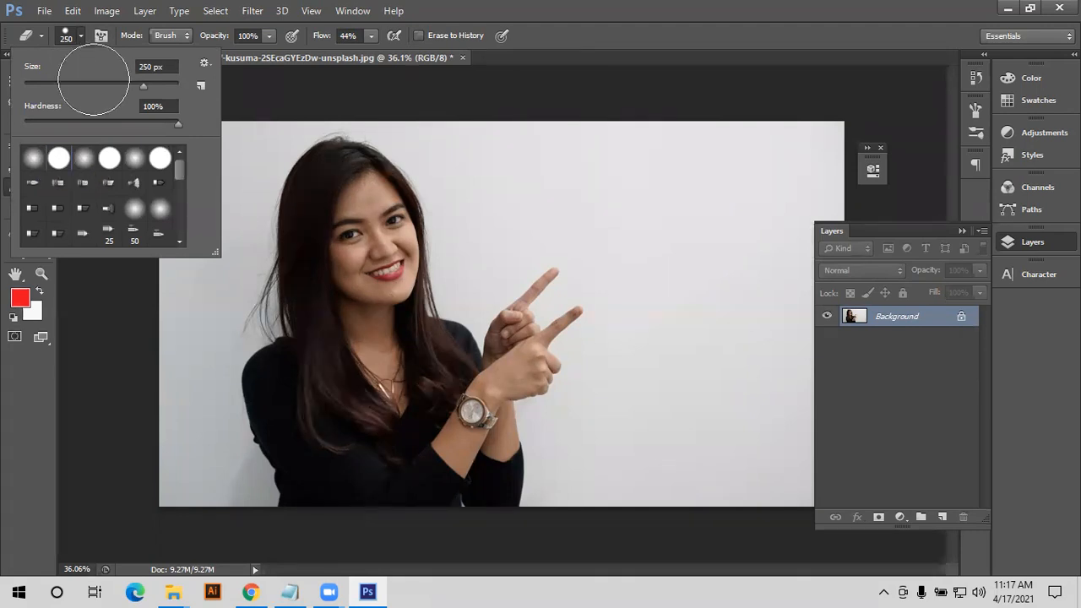
pyautogui.click(419, 297)
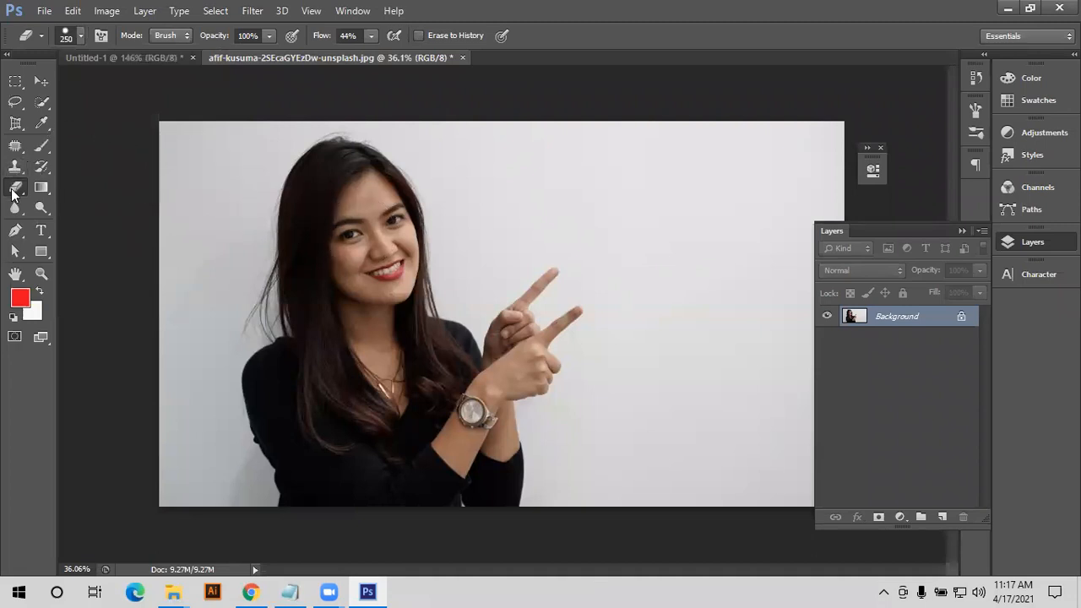
# - Switch to the Background Eraser Tool and set its brush size to 75 px
pyautogui.rightClick(12, 193)
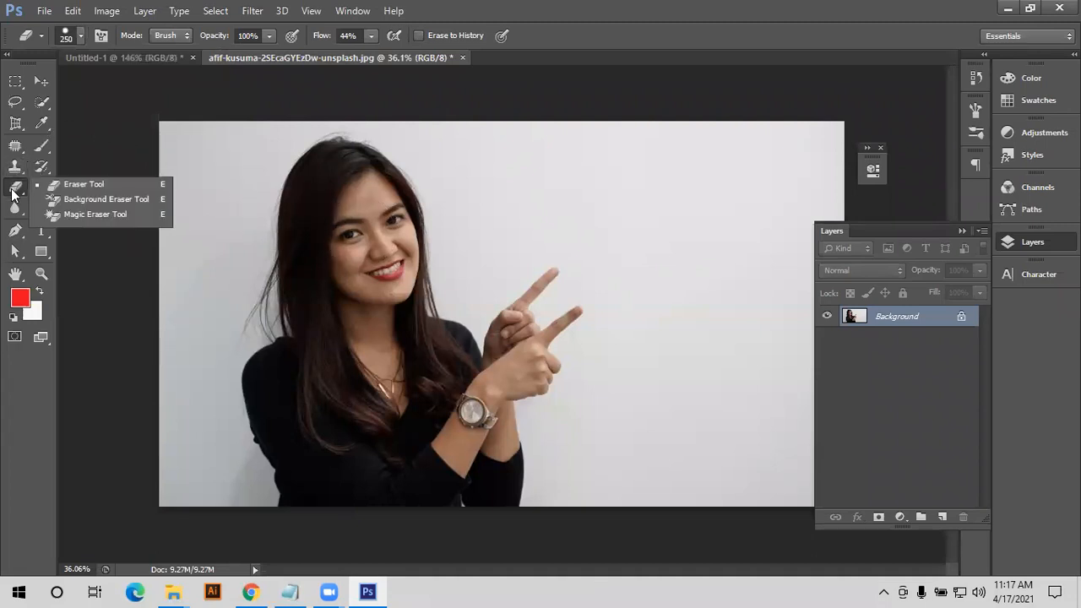
pyautogui.click(85, 199)
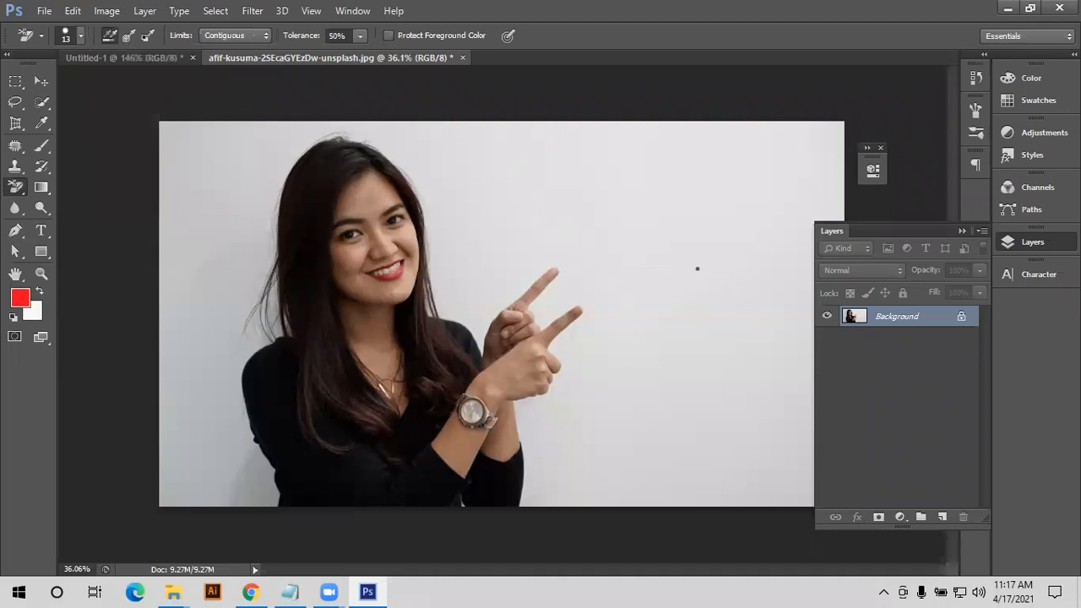
pyautogui.click(82, 33)
pyautogui.click(79, 78)
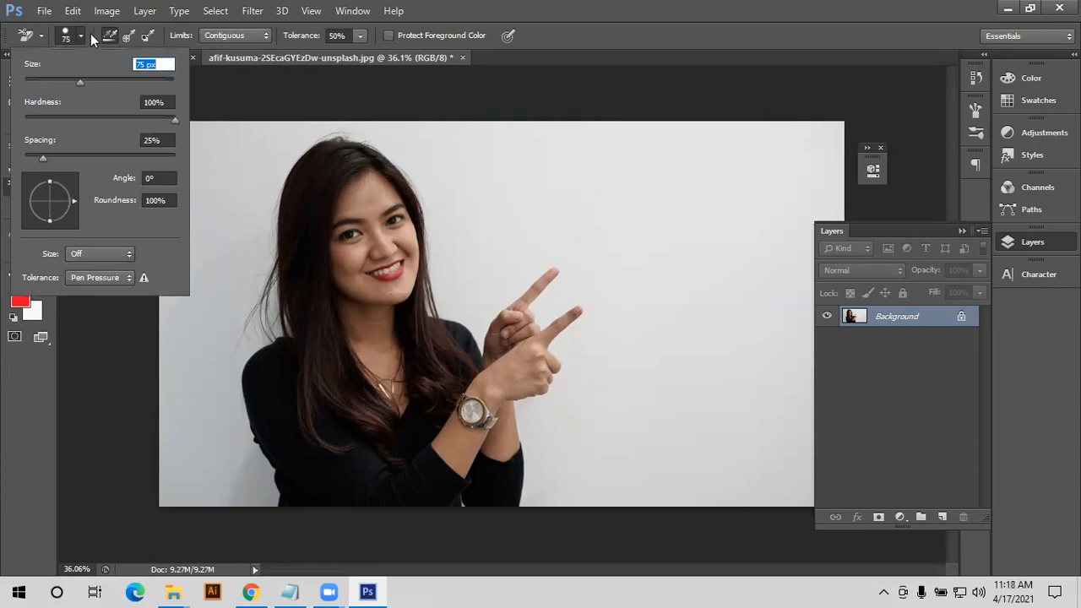
pyautogui.click(83, 34)
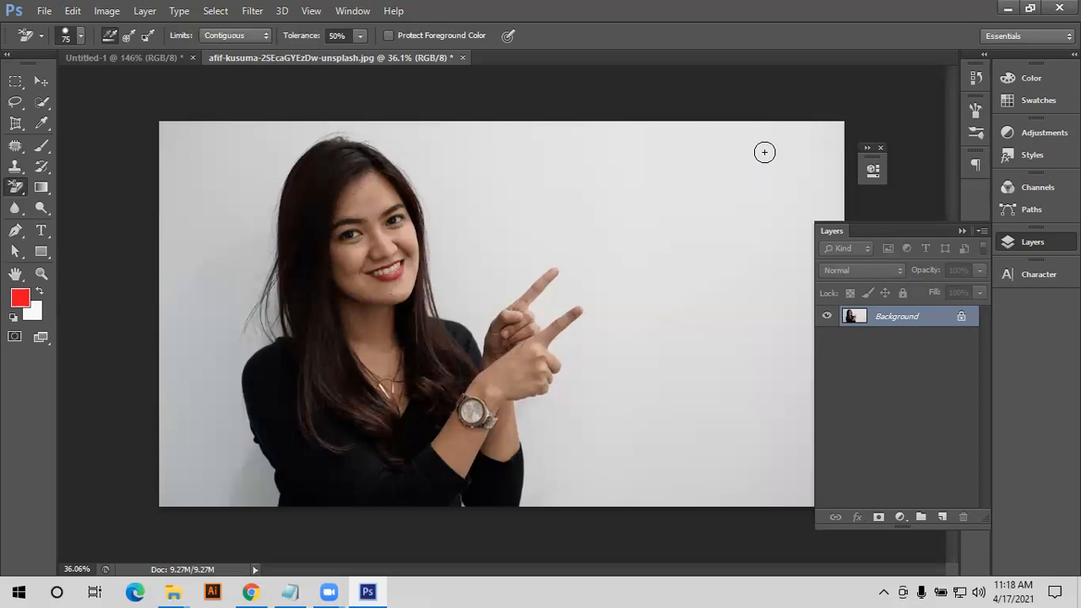
# - Try a curved Background Eraser stroke on the wall at the photo's upper right, and undo it
pyautogui.moveTo(764, 152)
pyautogui.mouseDown()
pyautogui.moveTo(682, 180)
pyautogui.moveTo(608, 150)
pyautogui.moveTo(594, 193)
pyautogui.moveTo(646, 188)
pyautogui.moveTo(617, 172)
pyautogui.moveTo(658, 195)
pyautogui.mouseUp()
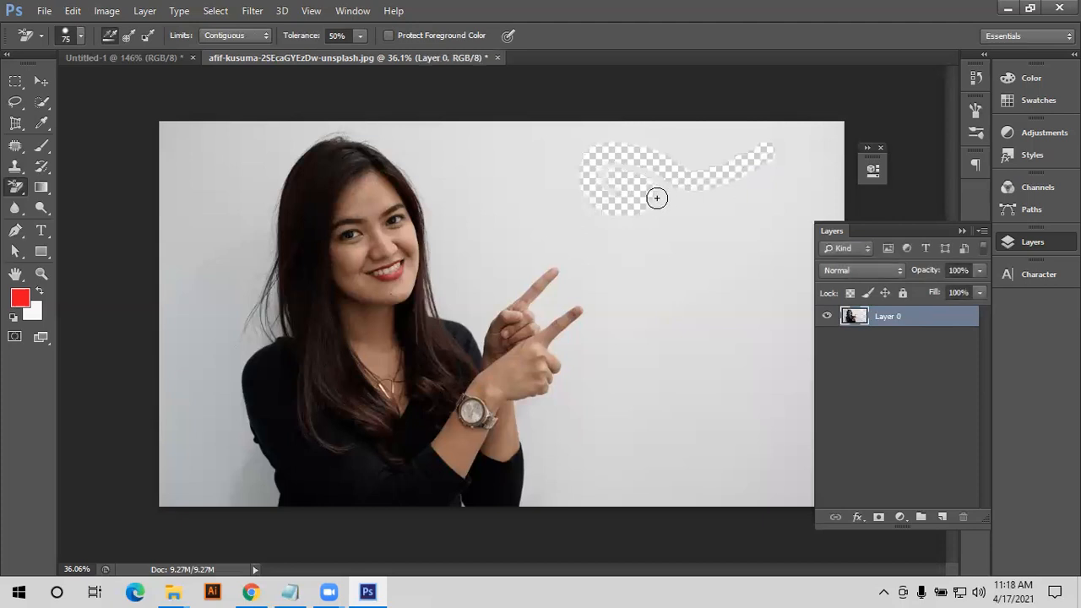
pyautogui.hotkey('ctrl', 'alt', 'z')
pyautogui.hotkey('ctrl', 'alt', 'z')
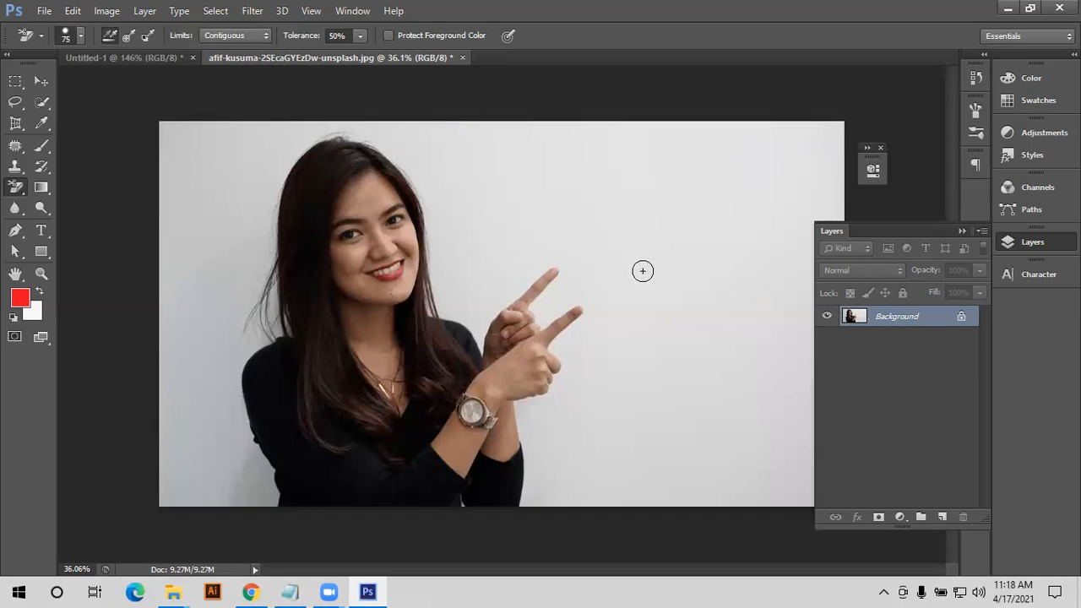
pyautogui.hotkey('ctrl', 'shift', 'z')
pyautogui.hotkey('ctrl', 'alt', 'z')
# - Set the Background Eraser's brush size to 134 px
pyautogui.click(81, 36)
pyautogui.click(111, 82)
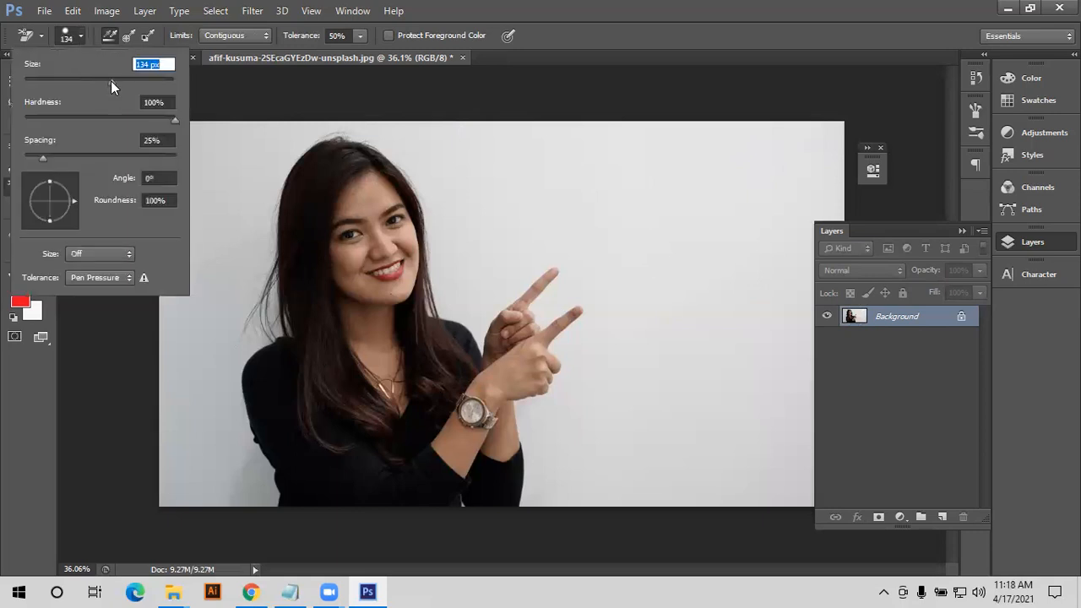
pyautogui.click(85, 33)
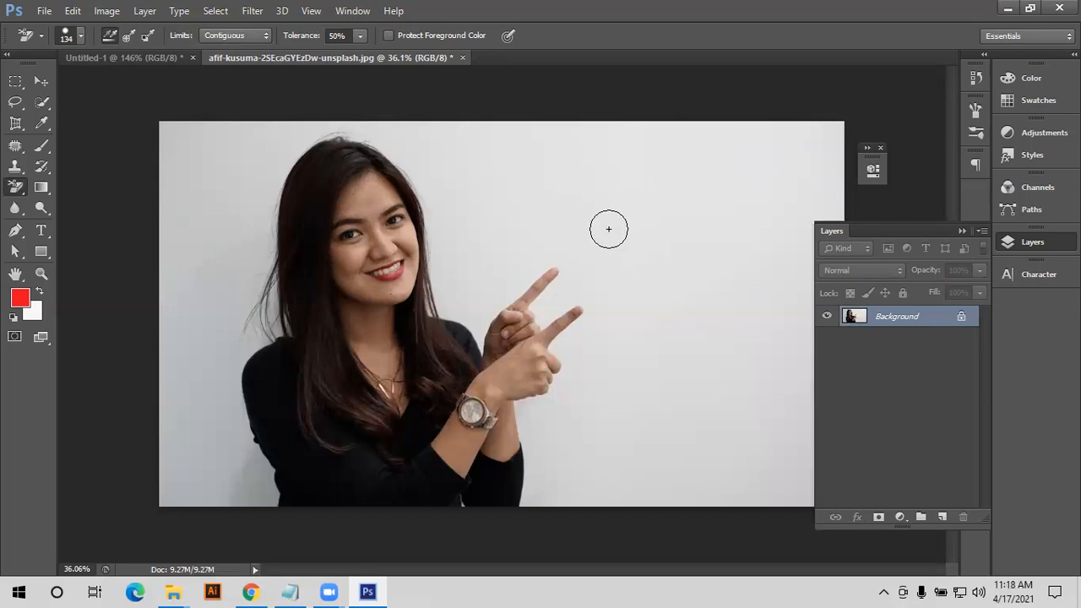
# - Try two single Background Eraser dabs on the wall above the woman's fingers, and undo them
pyautogui.click(604, 234)
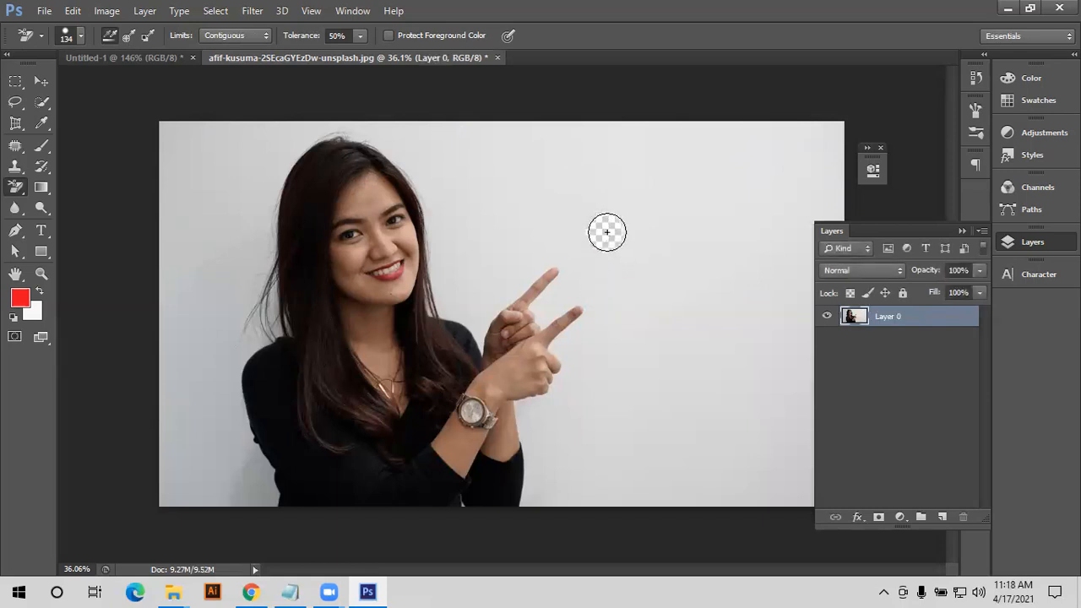
pyautogui.click(520, 221)
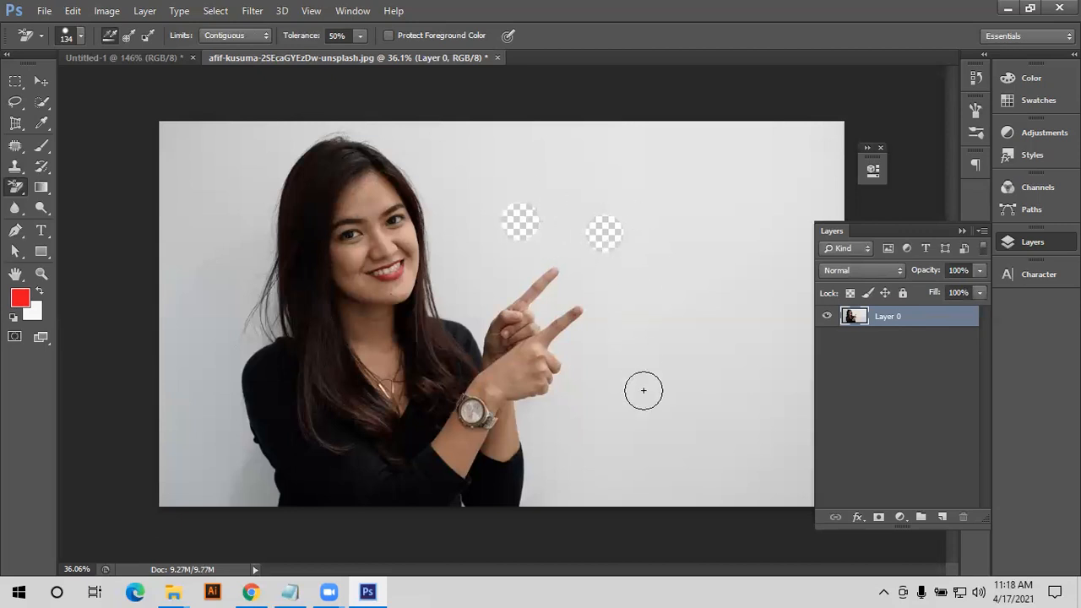
pyautogui.hotkey('ctrl', 'z')
pyautogui.hotkey('ctrl', 'z')
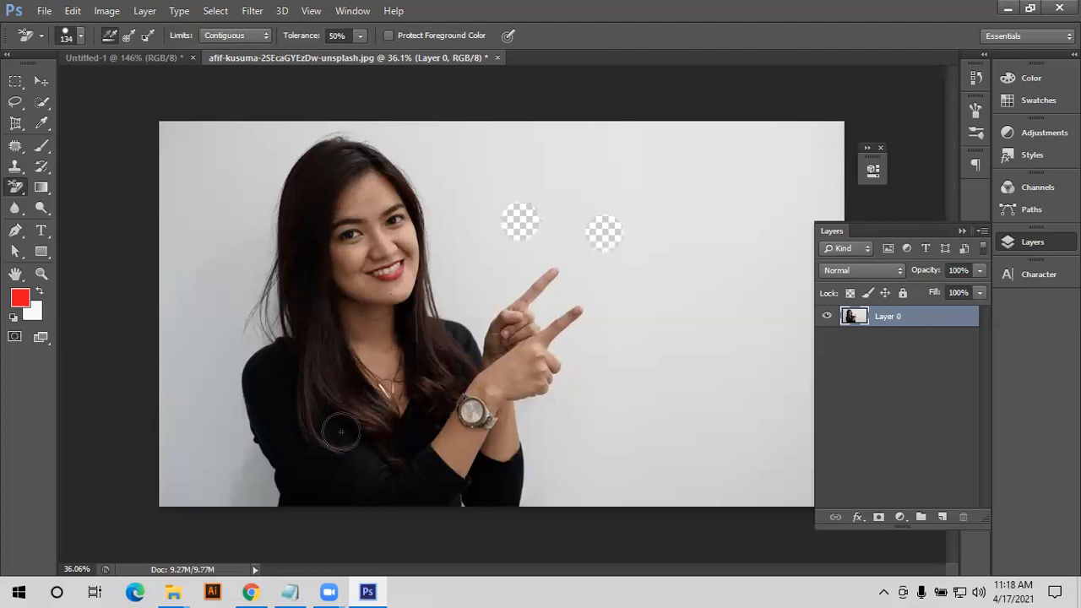
pyautogui.hotkey('ctrl', 'alt', 'z')
pyautogui.hotkey('ctrl', 'alt', 'z')
pyautogui.hotkey('ctrl', 'alt', 'z')
# - Try one long Background Eraser stroke with continuous sampling down the wall beside the hands and across the sweater, and undo it
pyautogui.hotkey('ctrl', 'shift', 'z')
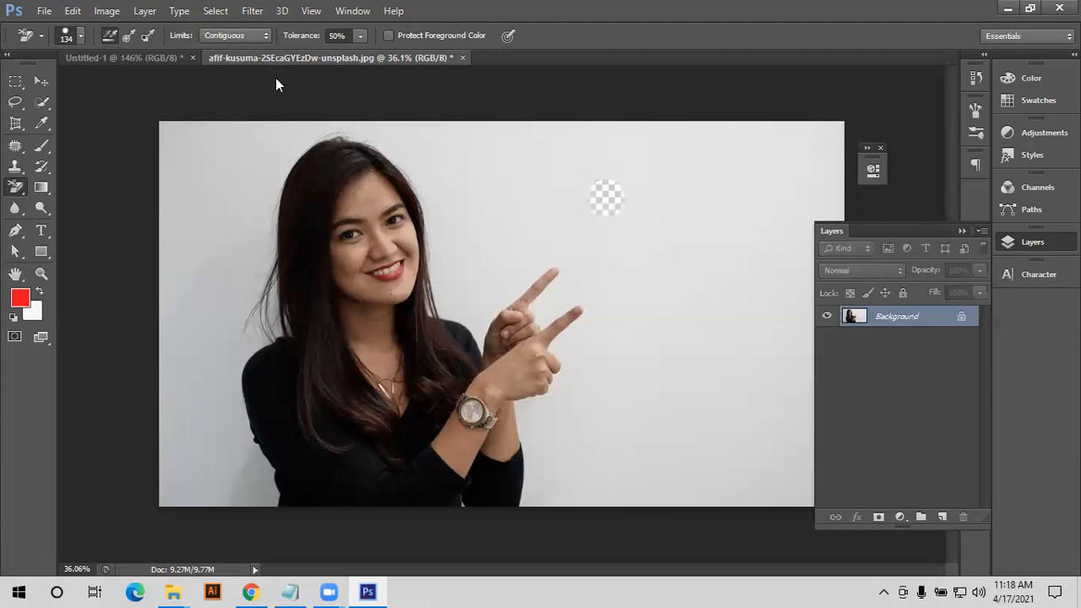
pyautogui.hotkey('ctrl', 'shift', 'z')
pyautogui.hotkey('ctrl', 'shift', 'z')
pyautogui.hotkey('ctrl', 'shift', 'z')
pyautogui.hotkey('ctrl', 'shift', 'z')
pyautogui.hotkey('ctrl', 'shift', 'z')
pyautogui.hotkey('ctrl', 'shift', 'z')
pyautogui.hotkey('ctrl', 'shift', 'z')
pyautogui.hotkey('ctrl', 'shift', 'z')
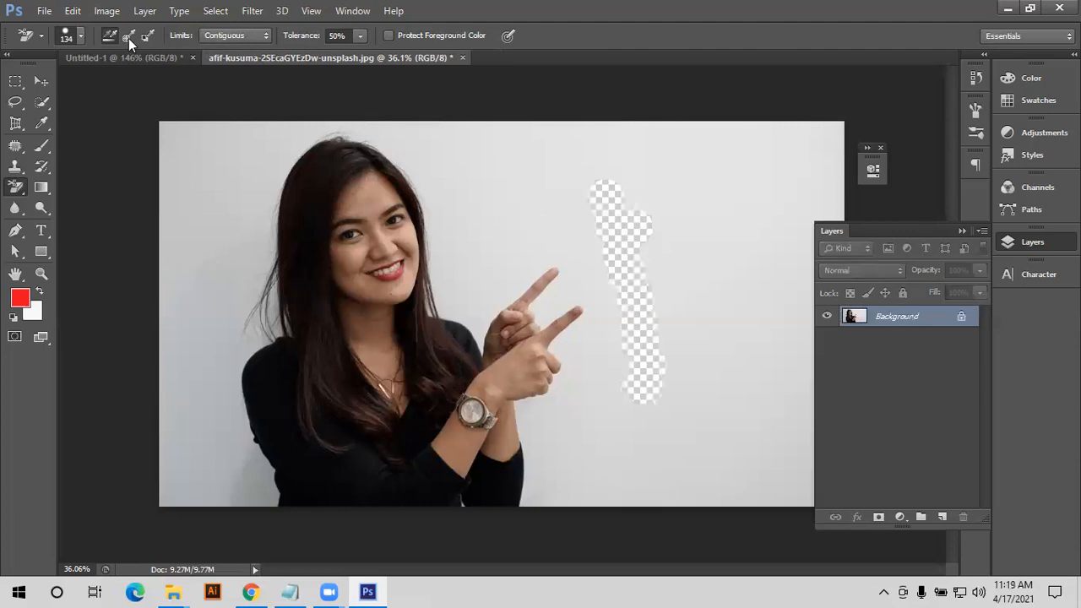
pyautogui.hotkey('ctrl', 'shift', 'z')
pyautogui.hotkey('ctrl', 'shift', 'z')
pyautogui.hotkey('ctrl', 'shift', 'z')
pyautogui.hotkey('ctrl', 'shift', 'z')
pyautogui.hotkey('ctrl', 'shift', 'z')
pyautogui.hotkey('ctrl', 'shift', 'z')
pyautogui.hotkey('ctrl', 'shift', 'z')
pyautogui.hotkey('ctrl', 'shift', 'z')
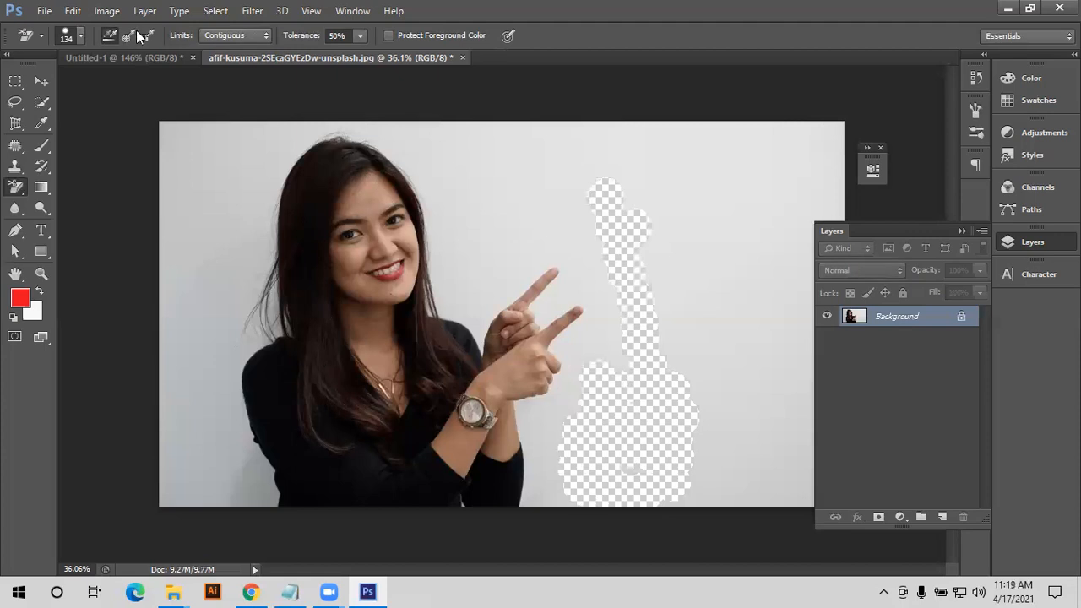
pyautogui.hotkey('ctrl', 'shift', 'z')
pyautogui.hotkey('ctrl', 'shift', 'z')
pyautogui.hotkey('ctrl', 'shift', 'z')
pyautogui.hotkey('ctrl', 'shift', 'z')
pyautogui.hotkey('ctrl', 'shift', 'z')
pyautogui.hotkey('ctrl', 'shift', 'z')
pyautogui.hotkey('ctrl', 'shift', 'z')
pyautogui.hotkey('ctrl', 'shift', 'z')
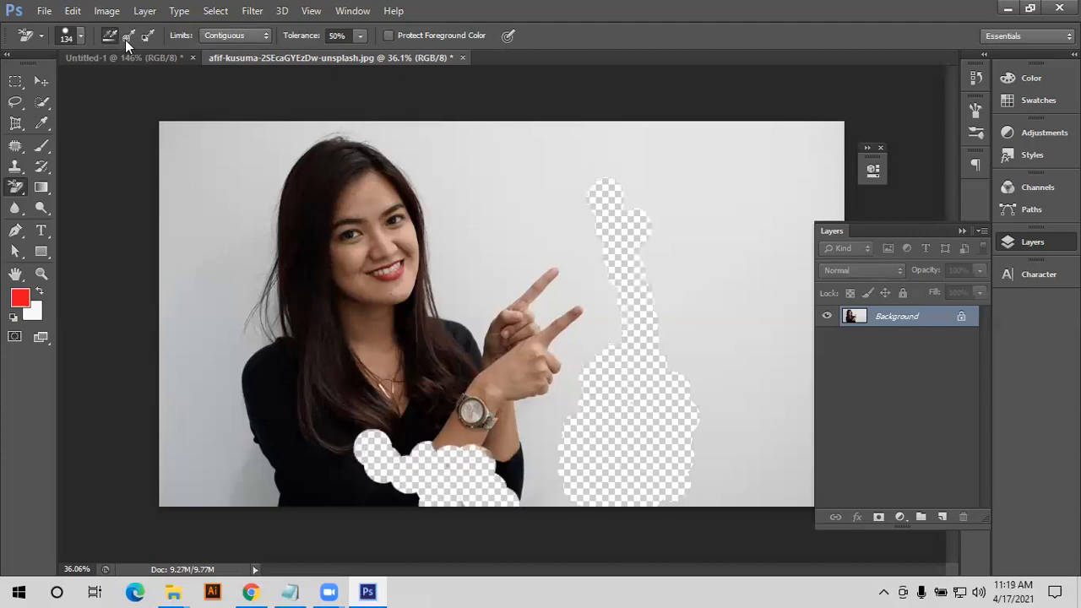
pyautogui.hotkey('ctrl', 'shift', 'z')
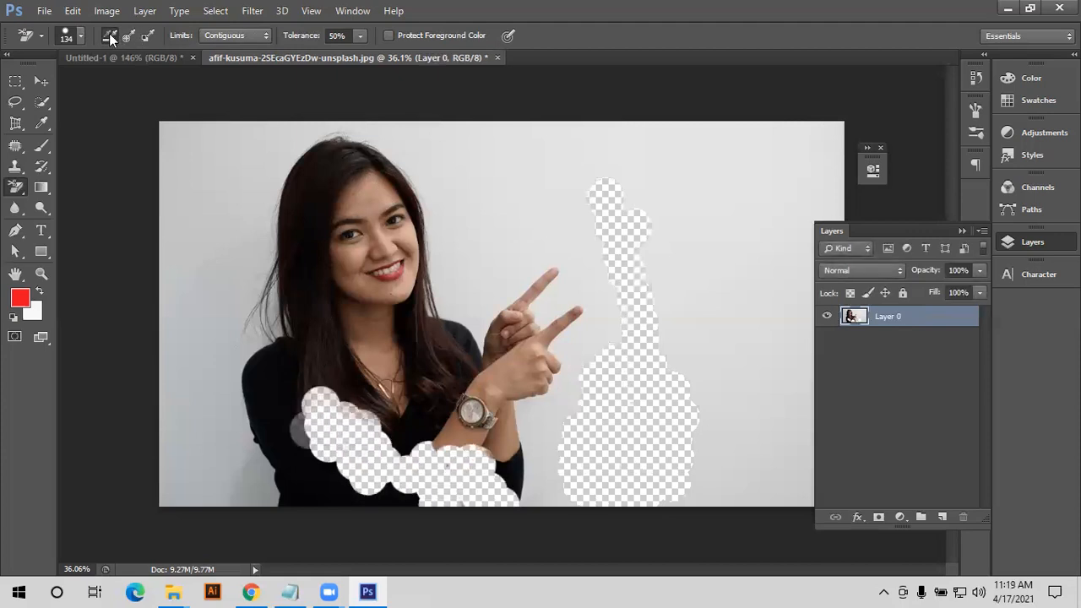
pyautogui.hotkey('ctrl', 'alt', 'z')
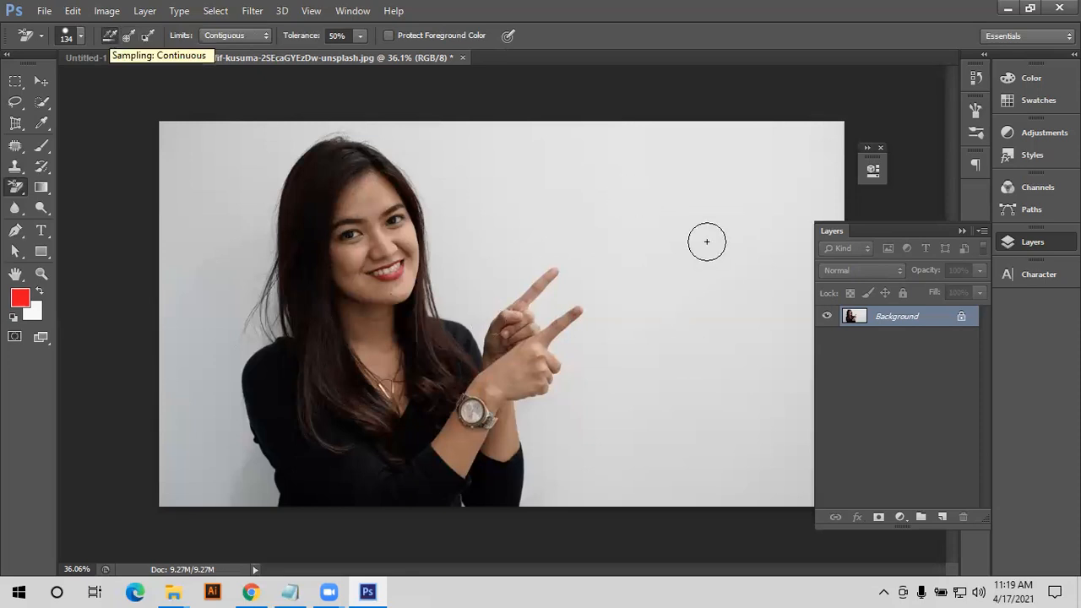
# - Try short Background Eraser strokes on the wall and over the woman's hair and neckline, and undo them
pyautogui.moveTo(702, 227); pyautogui.dragTo(636, 331)
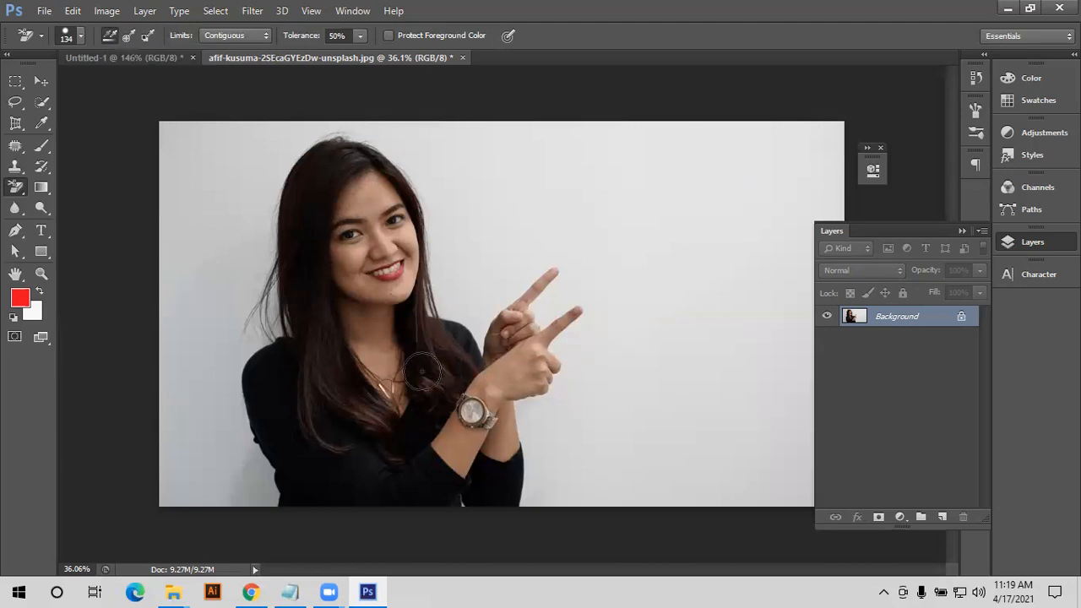
pyautogui.moveTo(374, 384)
pyautogui.mouseDown()
pyautogui.moveTo(539, 366)
pyautogui.moveTo(466, 358)
pyautogui.moveTo(428, 386)
pyautogui.moveTo(338, 347)
pyautogui.mouseUp()
pyautogui.hotkey('ctrl', 'alt', 'z')
pyautogui.hotkey('ctrl', 'alt', 'z')
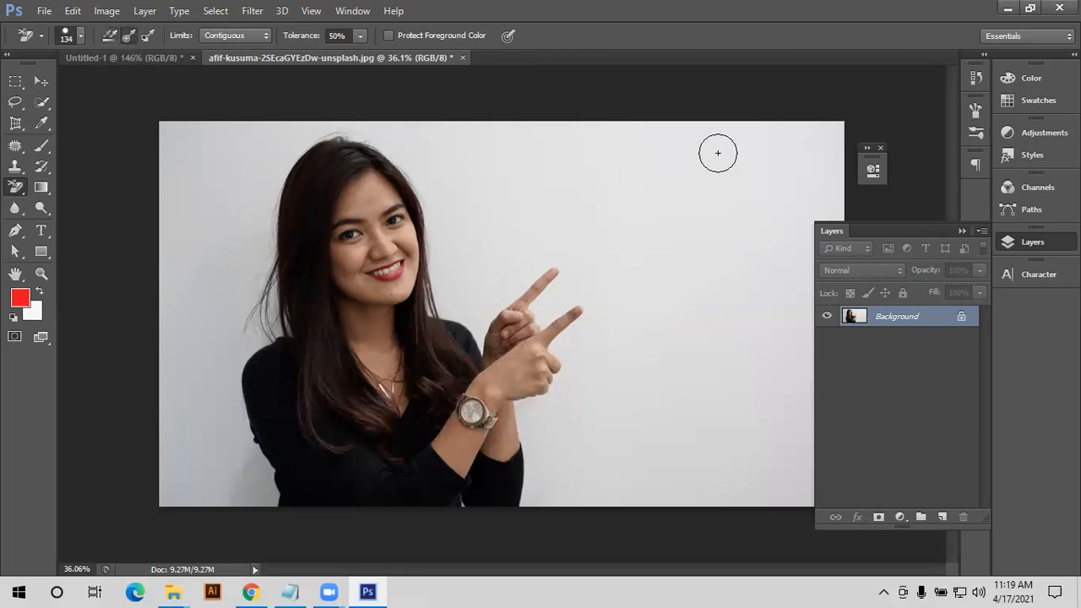
# - Try removing the wall around the woman in one long Background Eraser stroke with sampling set to Once, and undo it
pyautogui.click(718, 153)
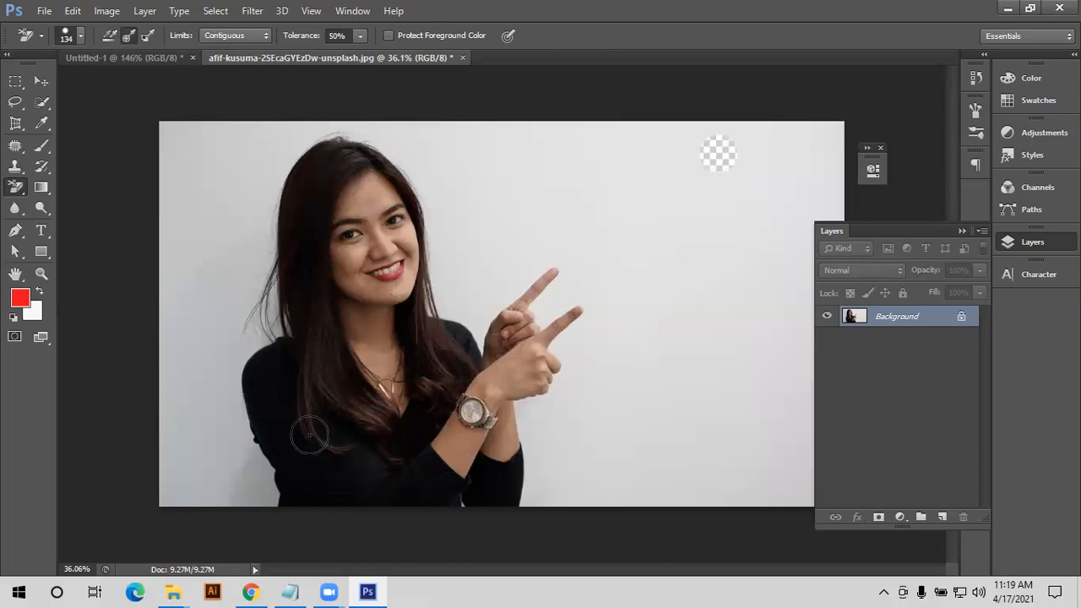
pyautogui.moveTo(718, 153)
pyautogui.mouseDown()
pyautogui.moveTo(695, 249)
pyautogui.moveTo(687, 260)
pyautogui.moveTo(668, 247)
pyautogui.moveTo(649, 385)
pyautogui.mouseUp()
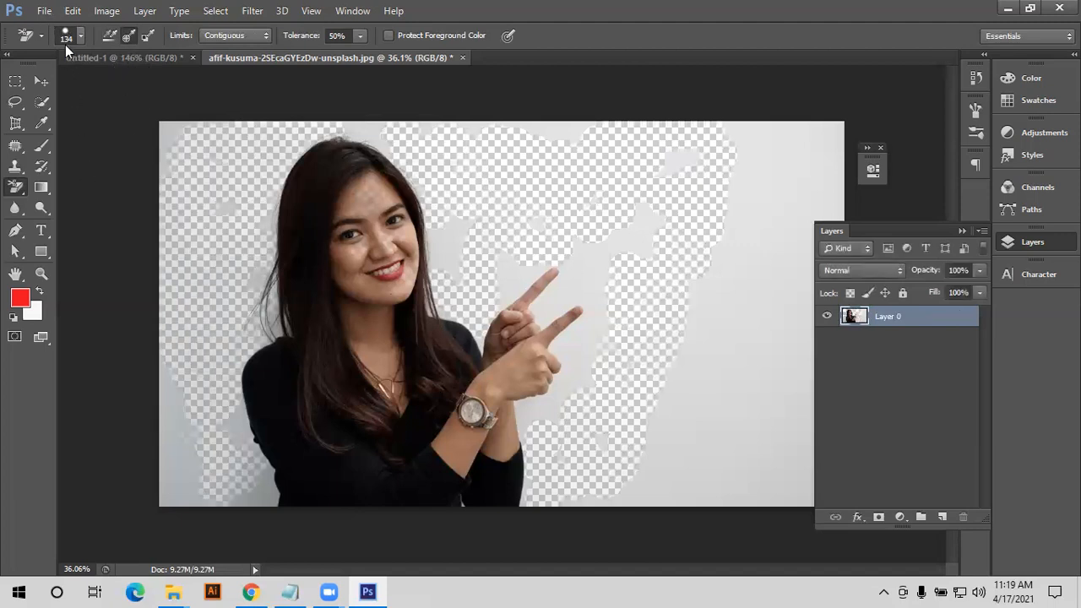
pyautogui.hotkey('ctrl', 'z')
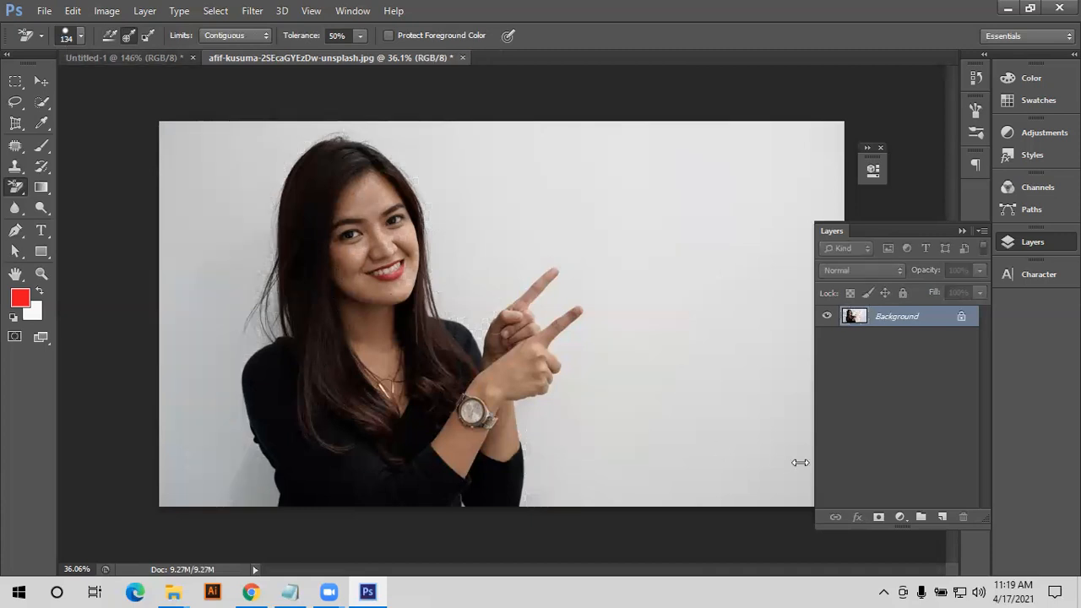
# - Open the photo of the woman in a black hat against a yellow wall from the Class 04 folder and duplicate its background layer
pyautogui.hotkey('alt', 'f')
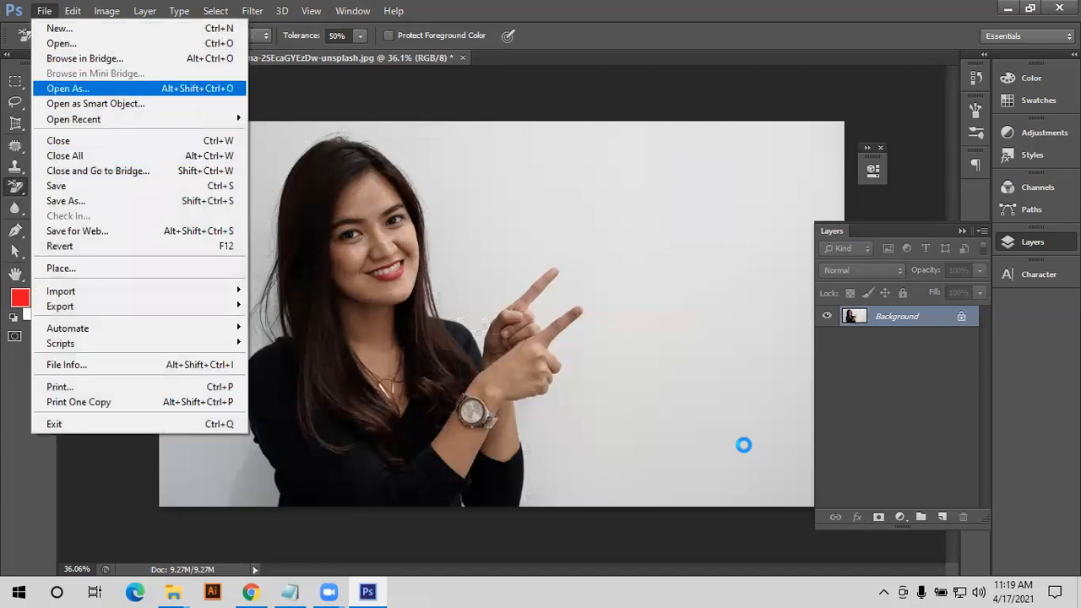
pyautogui.press('Return')
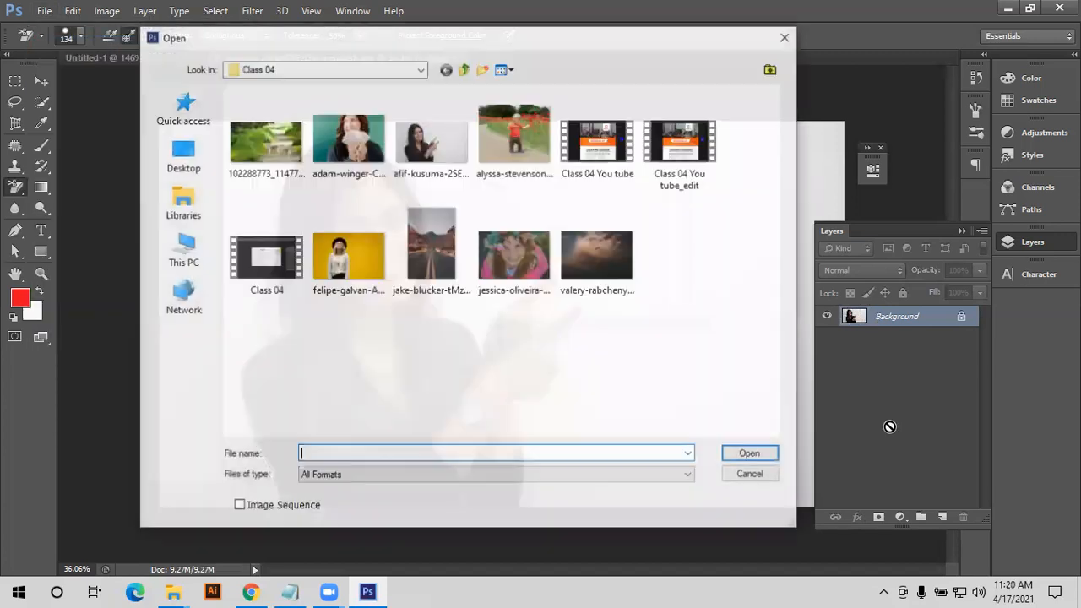
pyautogui.click(348, 255)
pyautogui.click(751, 454)
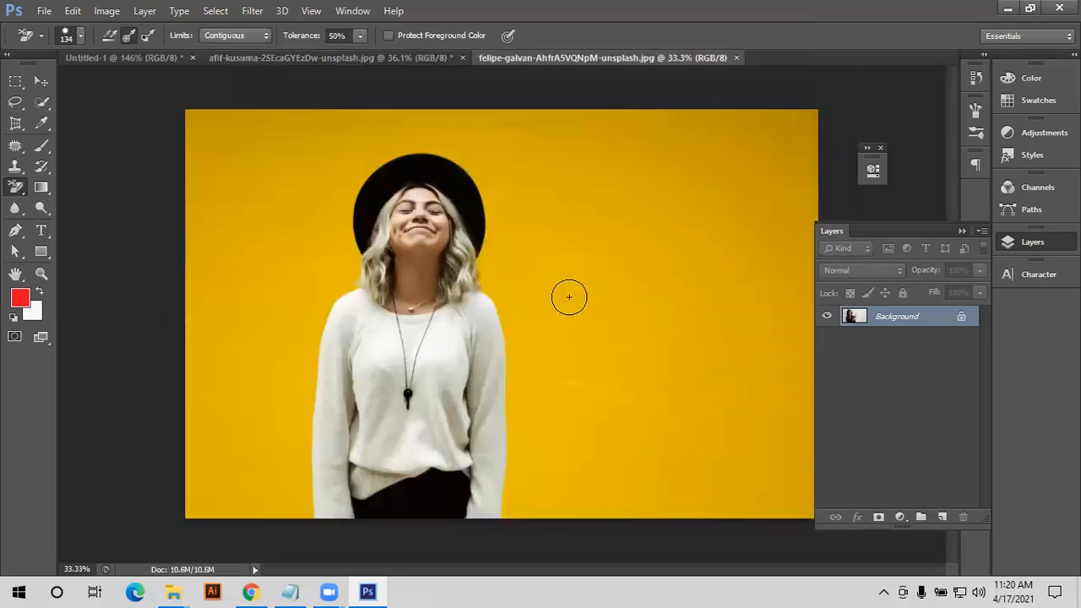
pyautogui.hotkey('ctrl', 'j')
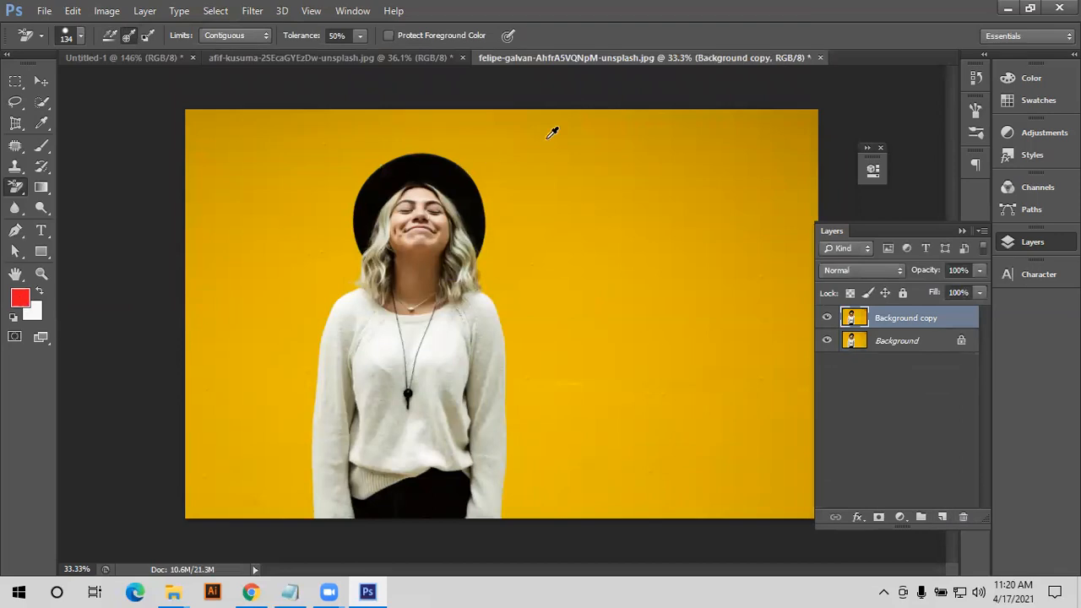
# - Sample the yellow wall with the Eyedropper to set the foreground colour to #e5b902
pyautogui.press('i')
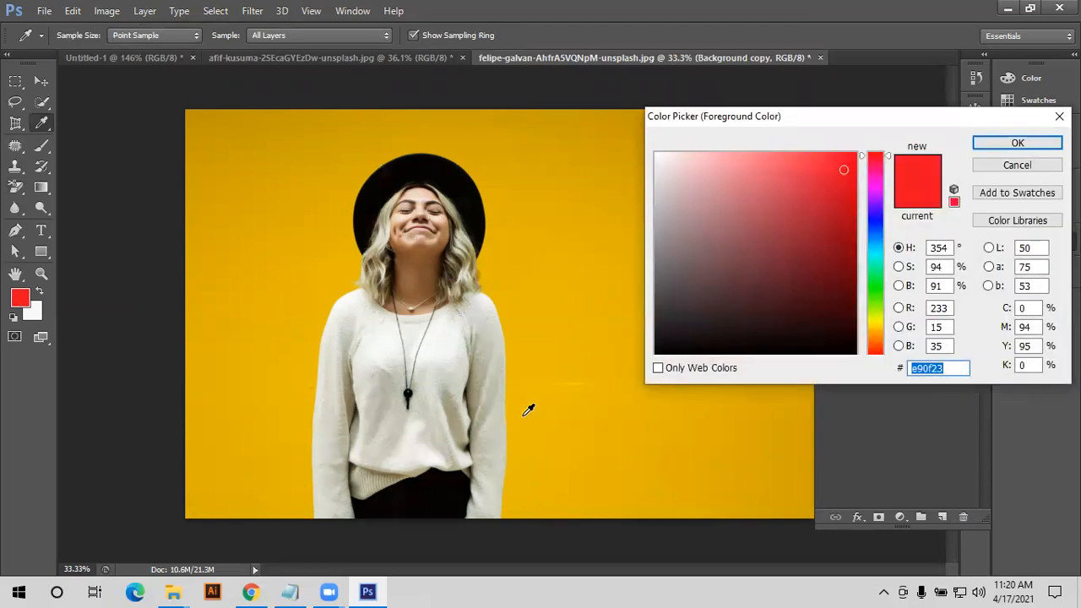
pyautogui.click(577, 474)
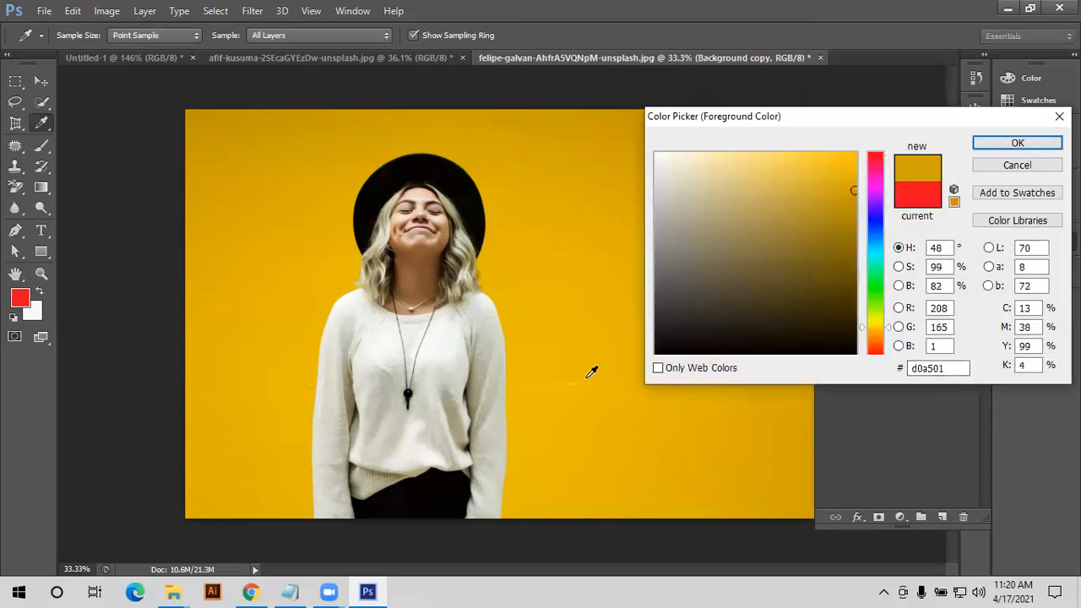
pyautogui.click(628, 214)
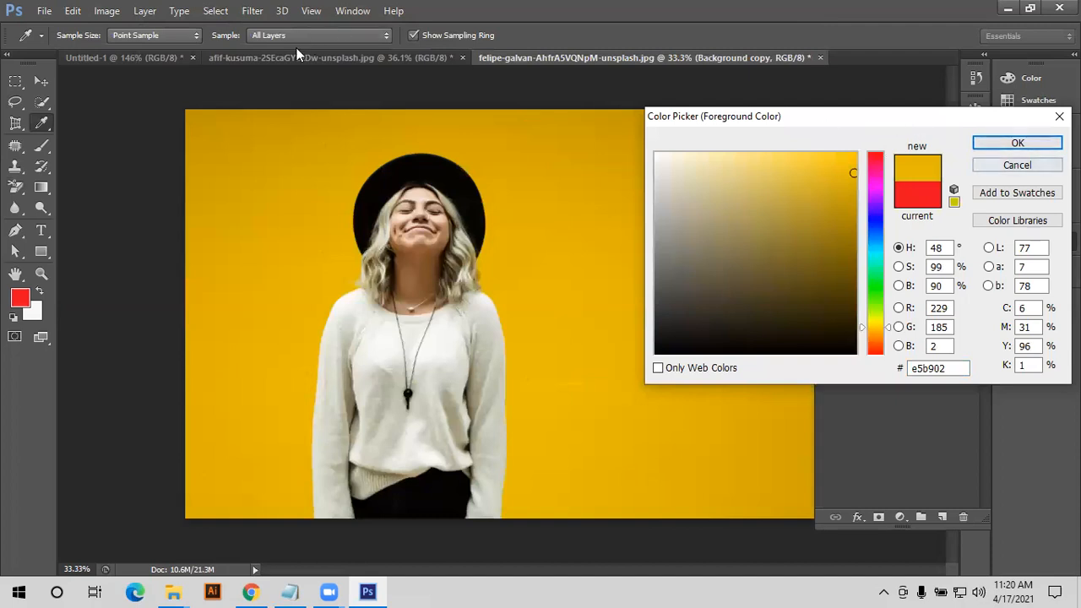
pyautogui.press('Return')
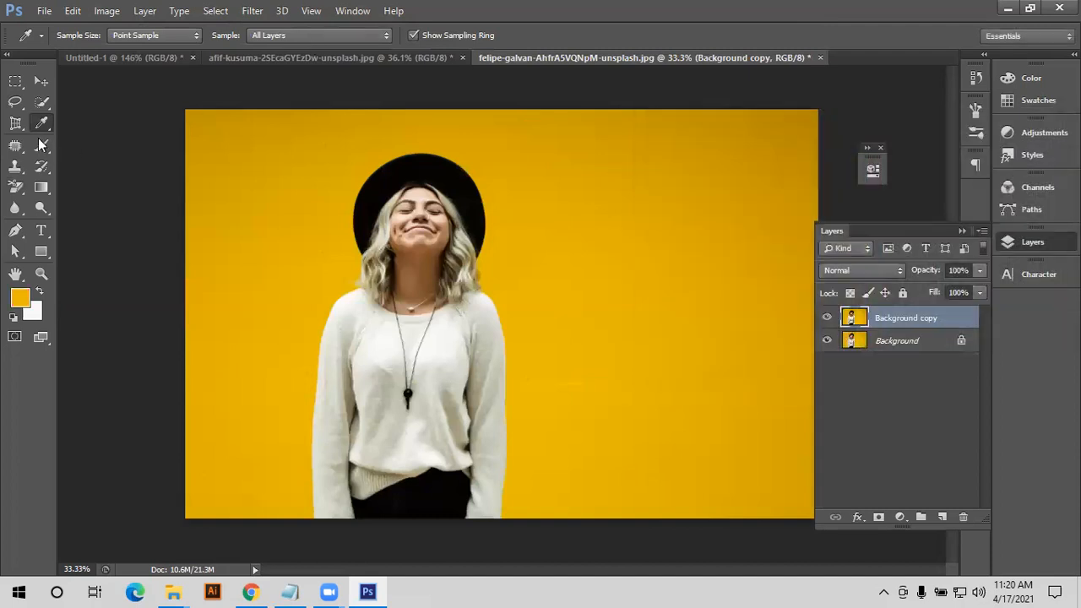
# - Hide the original Background layer and erase a large area of yellow wall beside the woman with the Background Eraser
pyautogui.click(16, 186)
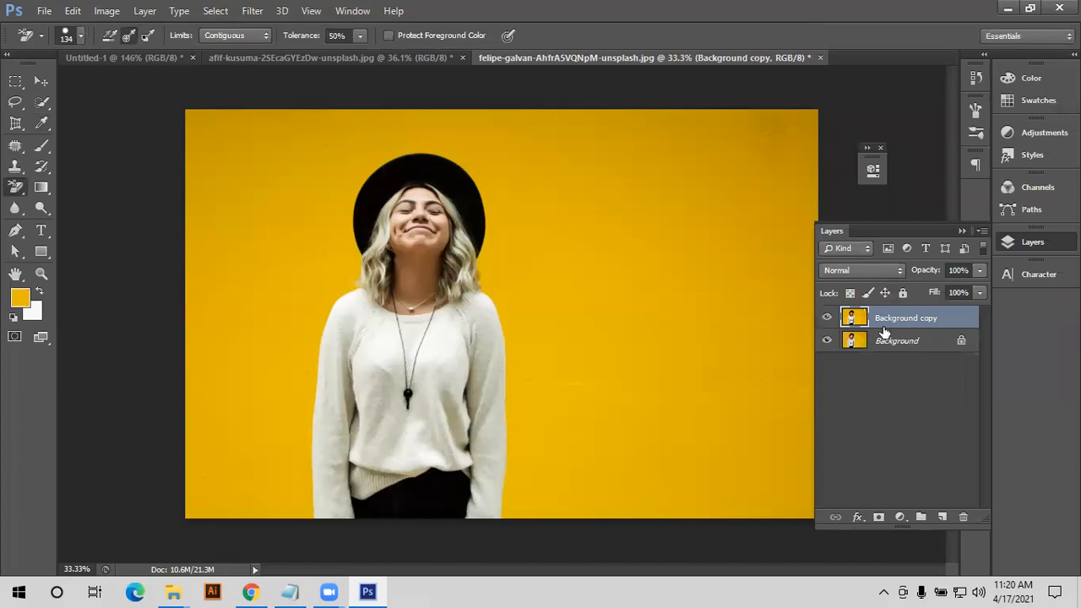
pyautogui.click(826, 342)
pyautogui.moveTo(769, 140); pyautogui.dragTo(751, 274)
pyautogui.moveTo(754, 493)
pyautogui.mouseDown()
pyautogui.moveTo(689, 466)
pyautogui.moveTo(595, 490)
pyautogui.moveTo(615, 394)
pyautogui.moveTo(545, 307)
pyautogui.moveTo(629, 346)
pyautogui.moveTo(624, 328)
pyautogui.moveTo(688, 316)
pyautogui.moveTo(638, 222)
pyautogui.mouseUp()
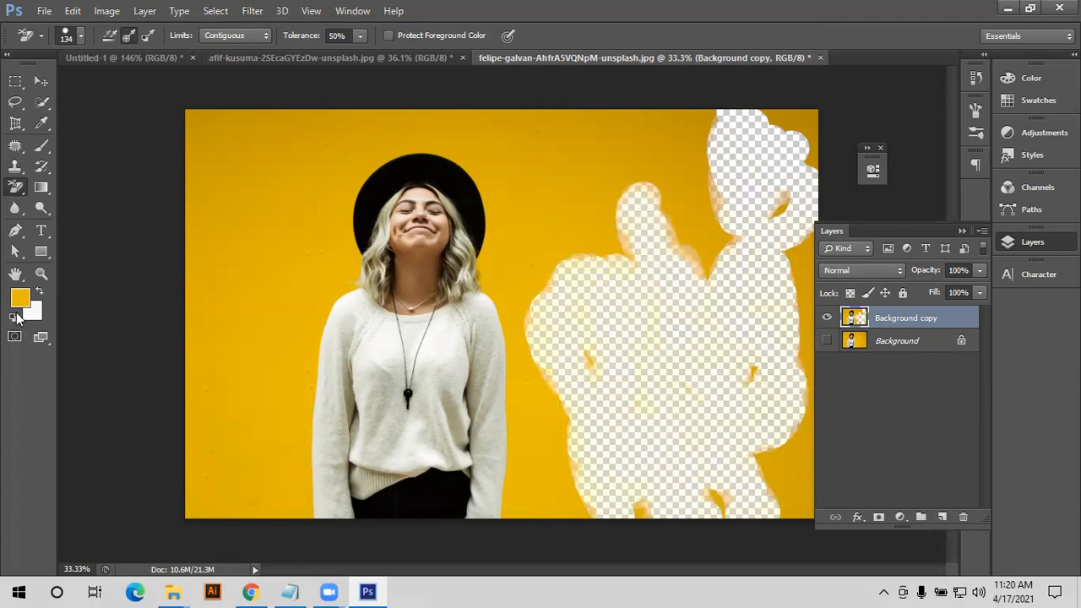
# - Add a black-filled layer beneath the background copy as a test backdrop, and delete it again
pyautogui.hotkey('alt', '[')
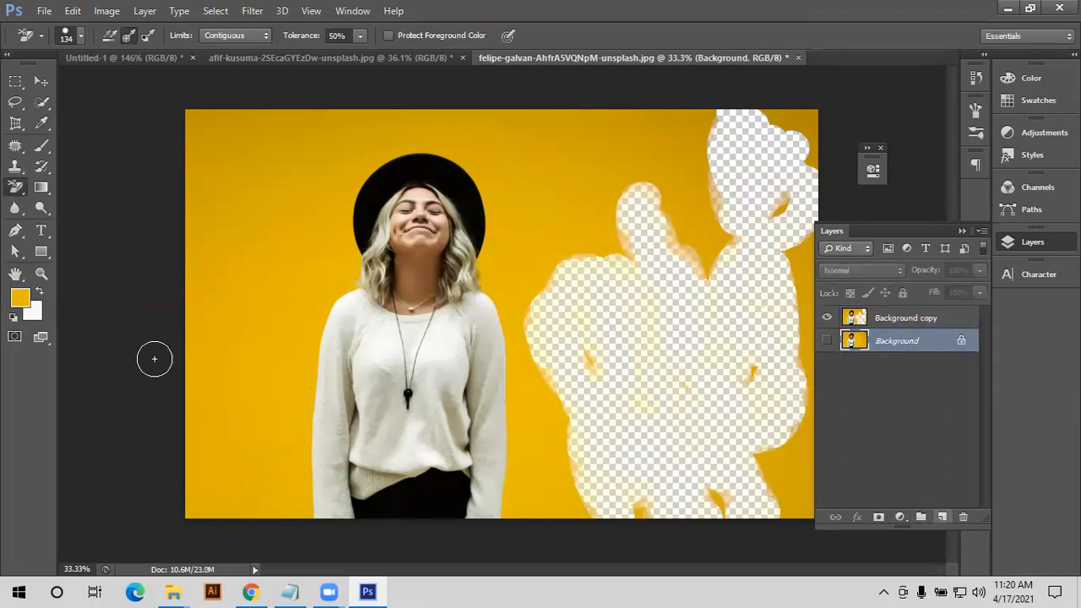
pyautogui.click(941, 516)
pyautogui.press('d')
pyautogui.hotkey('alt', 'BackSpace')
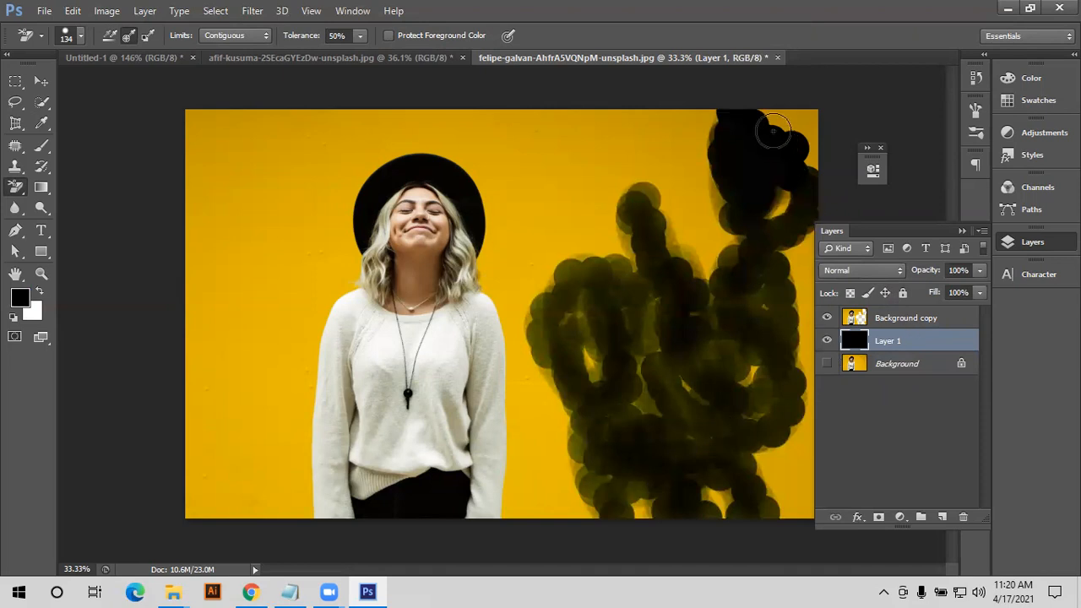
pyautogui.press('Delete')
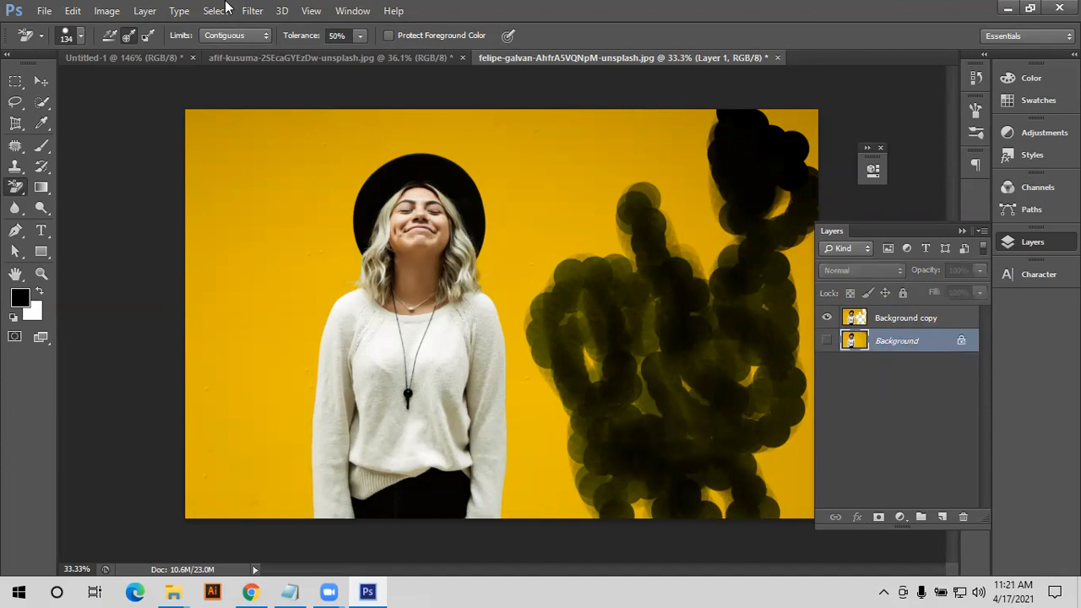
pyautogui.hotkey('alt', ']')
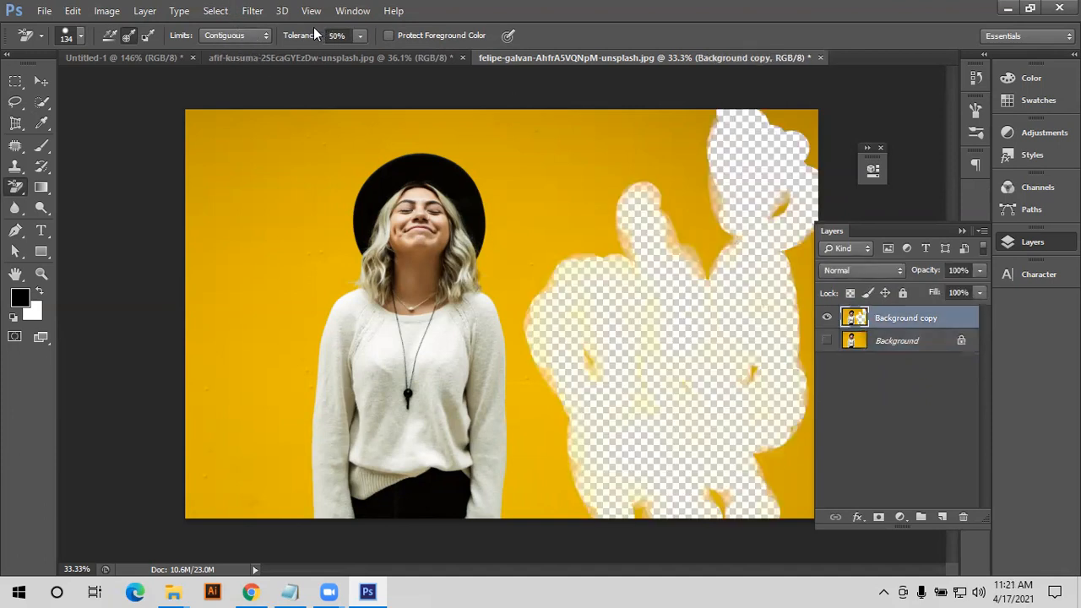
# - Undo the edits back to the single Background layer and set the Background Eraser's tolerance to 1%
pyautogui.hotkey('ctrl', 'alt', 'z')
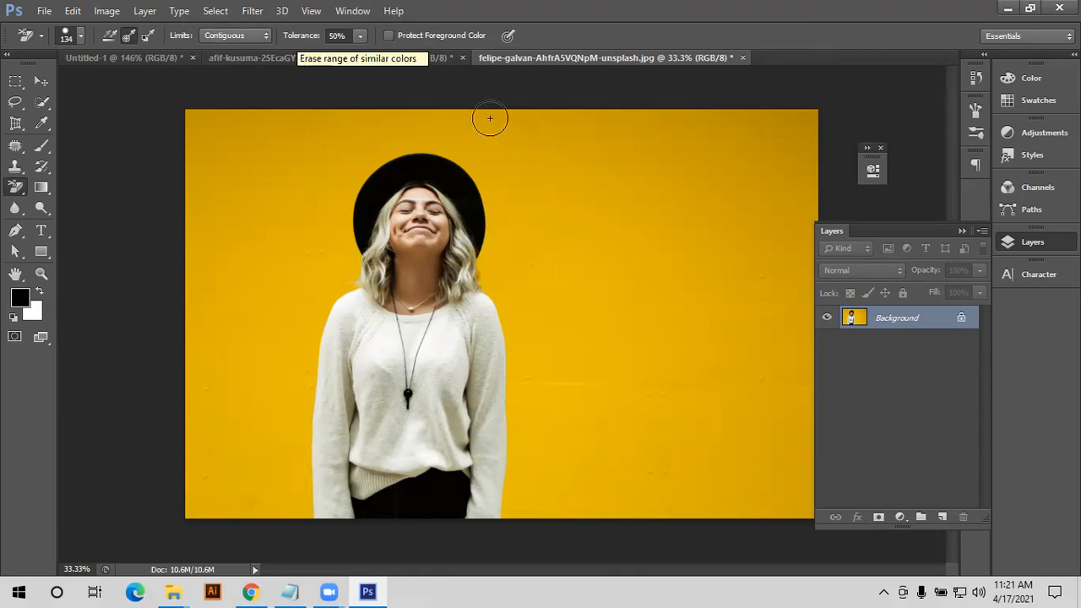
pyautogui.click(338, 36)
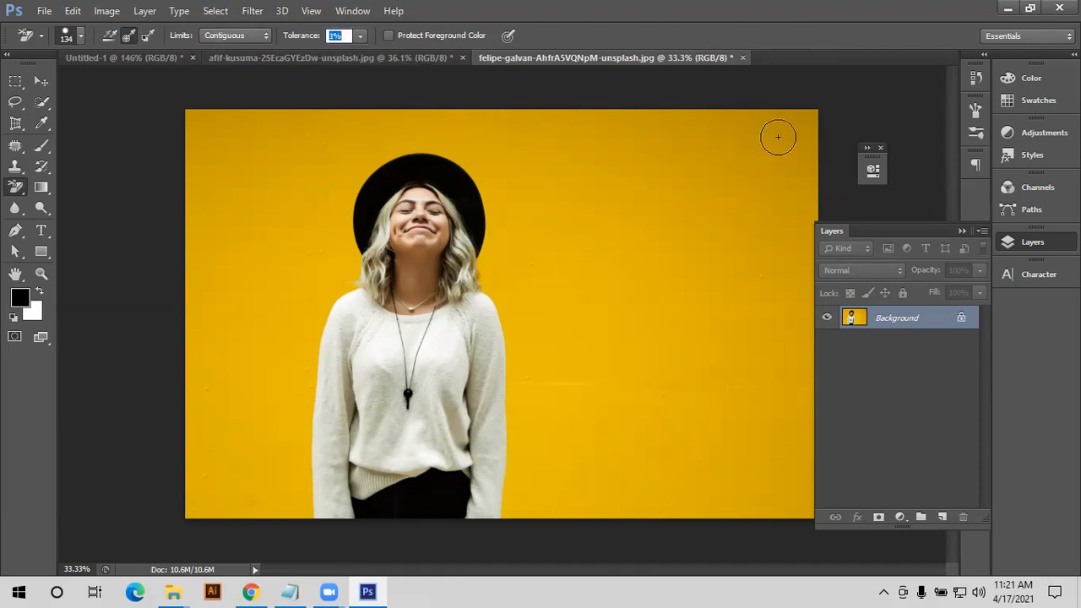
pyautogui.press('Return')
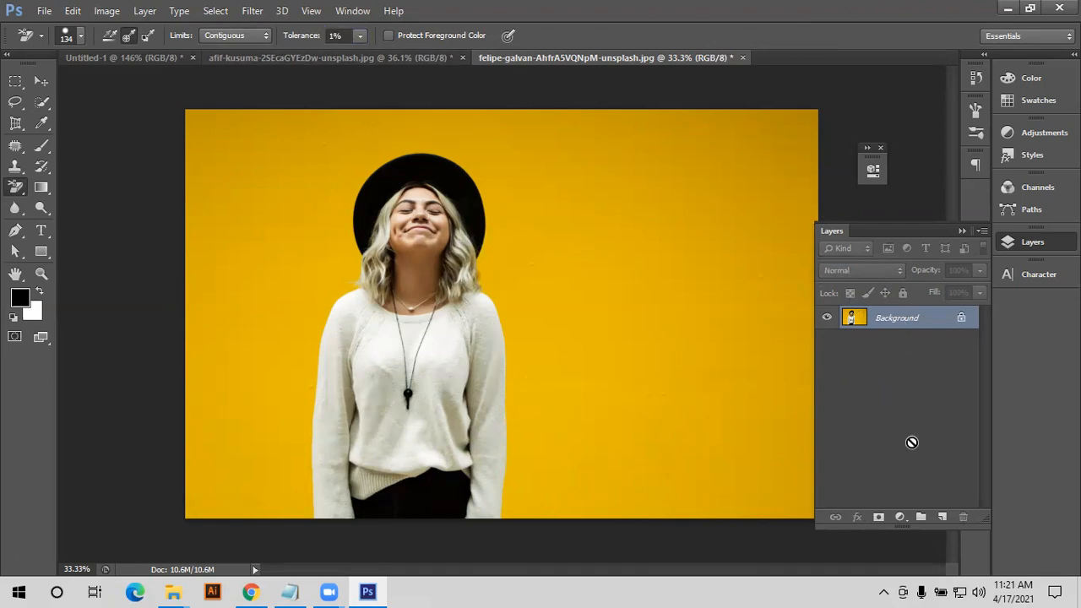
# - Try a short 1% tolerance Background Eraser stroke near the wall's upper-right corner, and undo it
pyautogui.moveTo(770, 128); pyautogui.dragTo(784, 137)
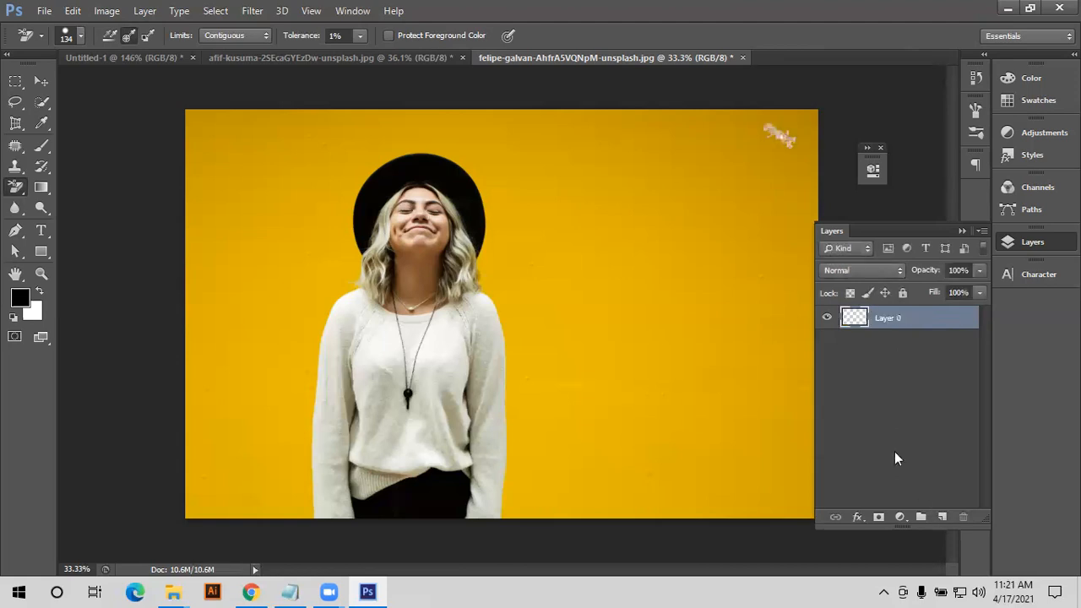
pyautogui.hotkey('ctrl', 'z')
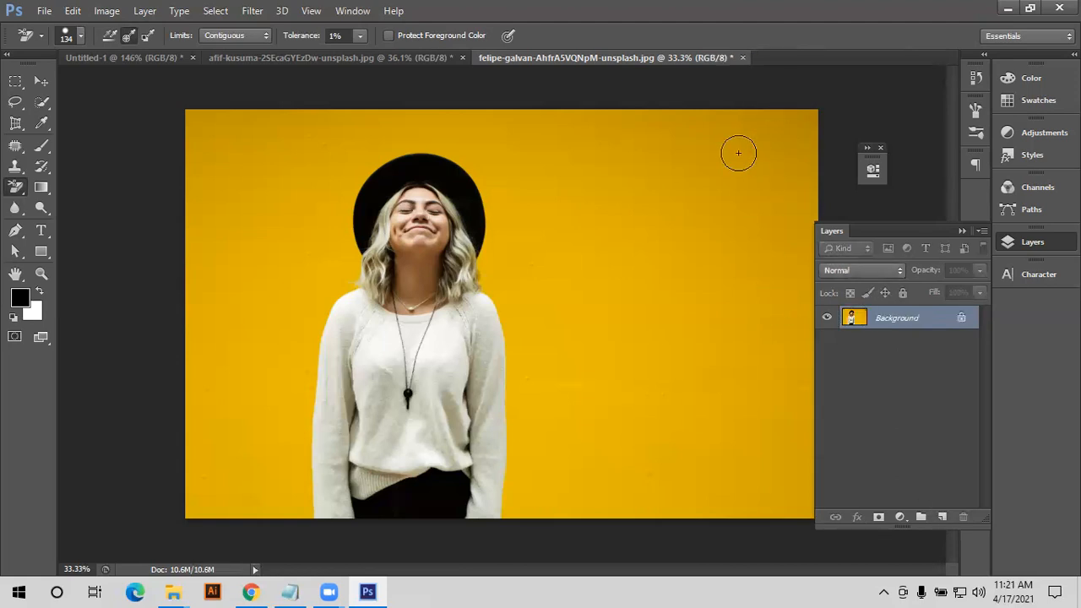
# - Duplicate the background layer and, with the original hidden, erase a small patch at the wall's upper-right corner at 1% tolerance
pyautogui.moveTo(849, 321)
pyautogui.mouseDown()
pyautogui.moveTo(828, 352)
pyautogui.moveTo(820, 337)
pyautogui.mouseUp()
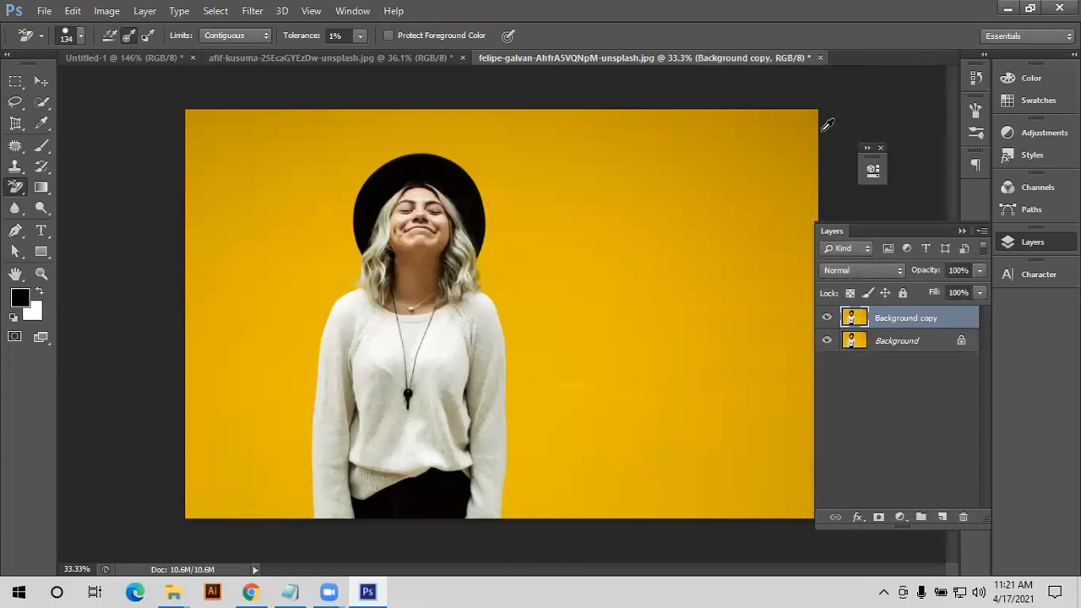
pyautogui.click(784, 125)
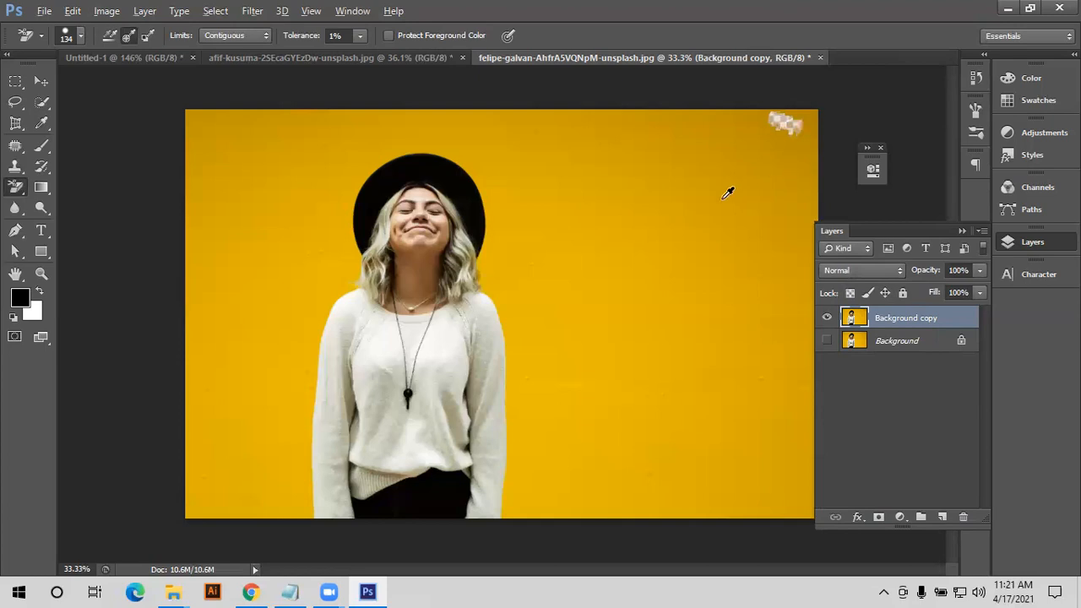
# - Erase a second irregular patch of the yellow wall to the left of the first one at 1% tolerance
pyautogui.scroll(5, 441, 201)
pyautogui.scroll(1, 441, 201)
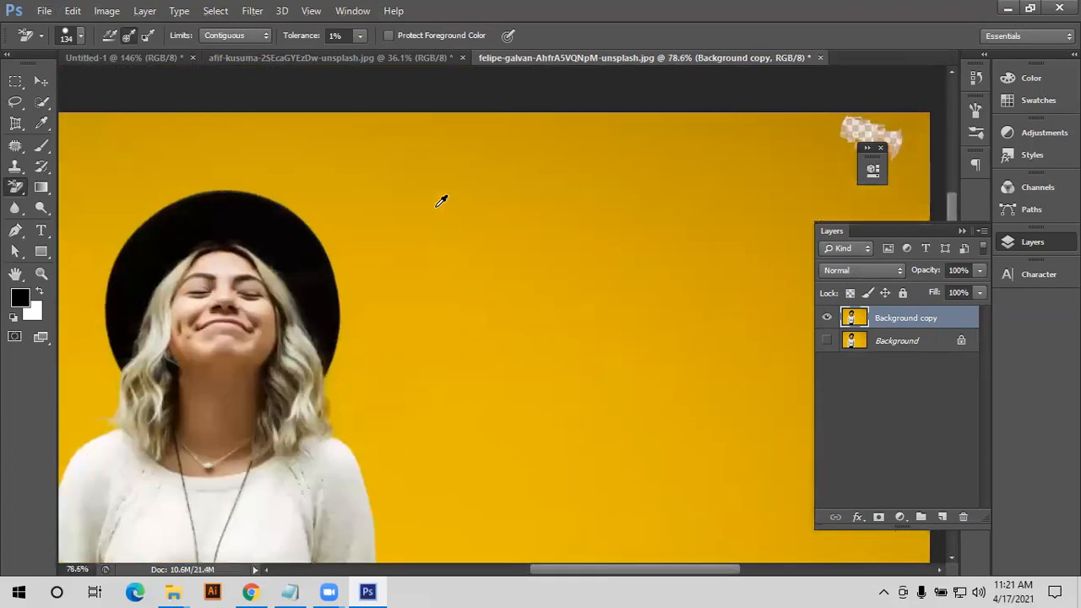
pyautogui.scroll(6, 441, 201)
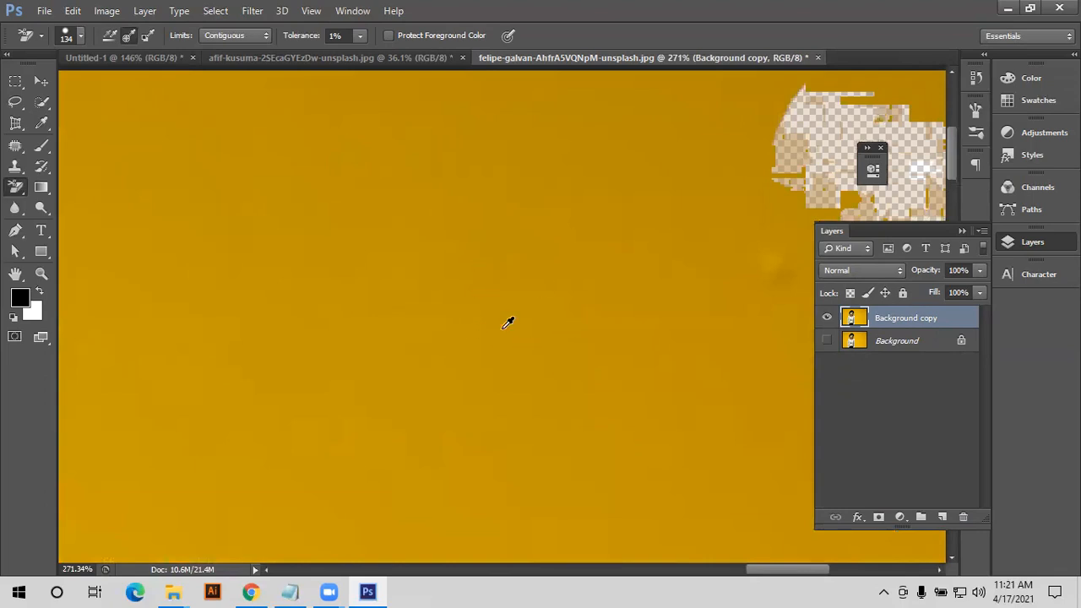
pyautogui.click(436, 208)
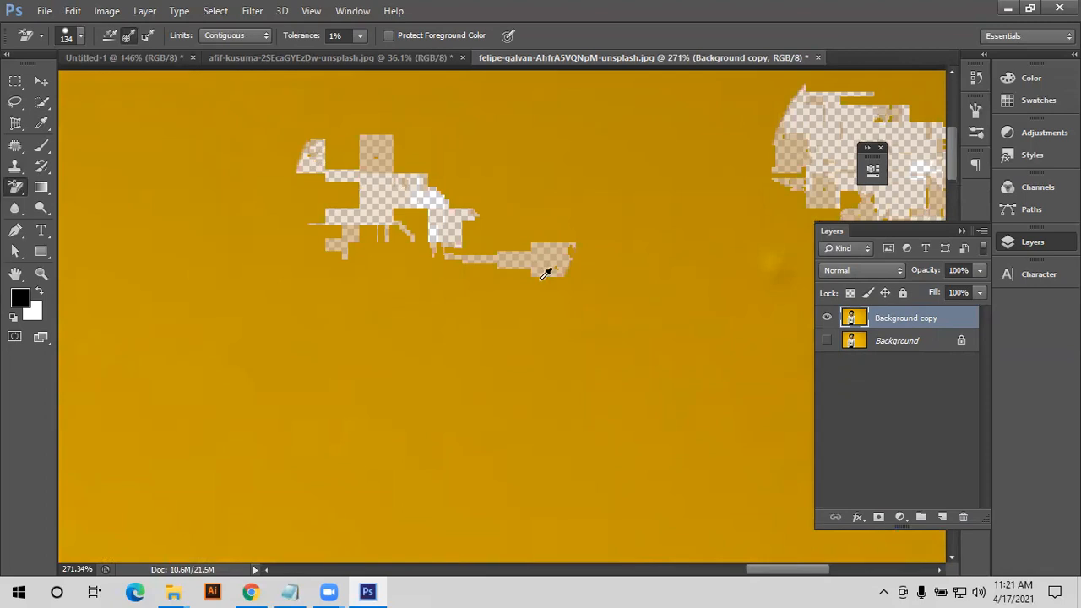
# - Undo both patches erased at 1% tolerance on the background copy
pyautogui.hotkey('ctrl', 'z')
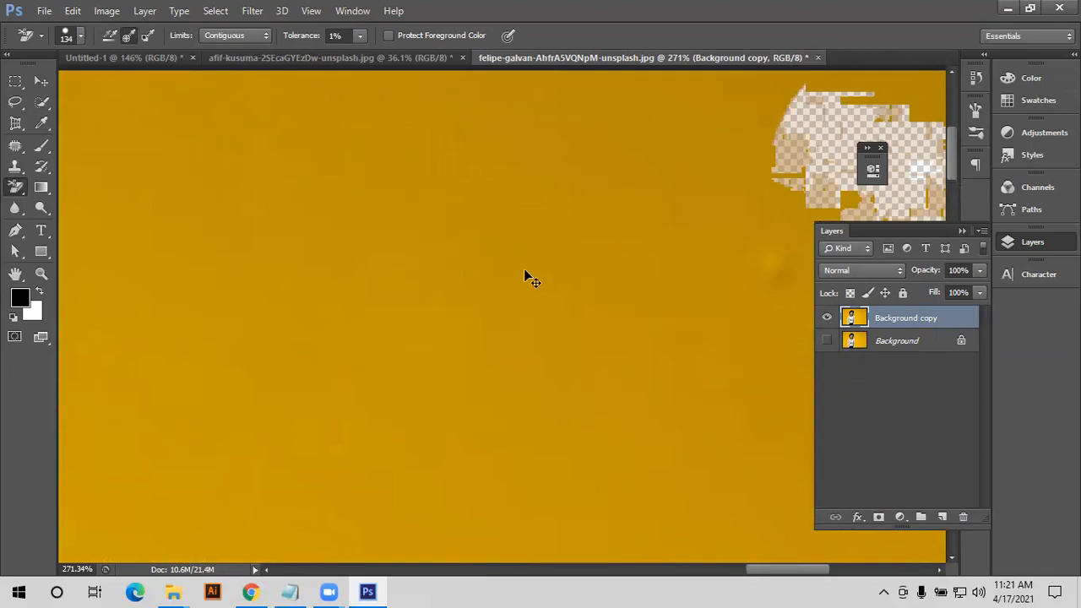
pyautogui.hotkey('ctrl', 'alt', 'z')
pyautogui.scroll(-8, 525, 268)
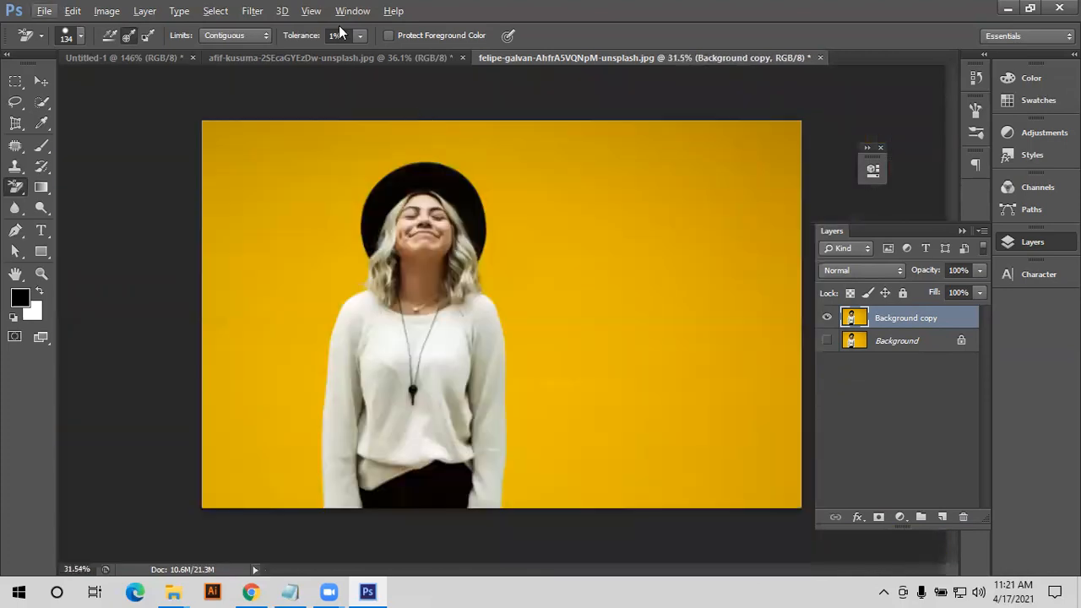
# - Set the tolerance to 71% and erase the yellow wall along the photo's top and across the area right of the woman
pyautogui.moveTo(294, 41); pyautogui.dragTo(330, 48)
pyautogui.click(749, 146)
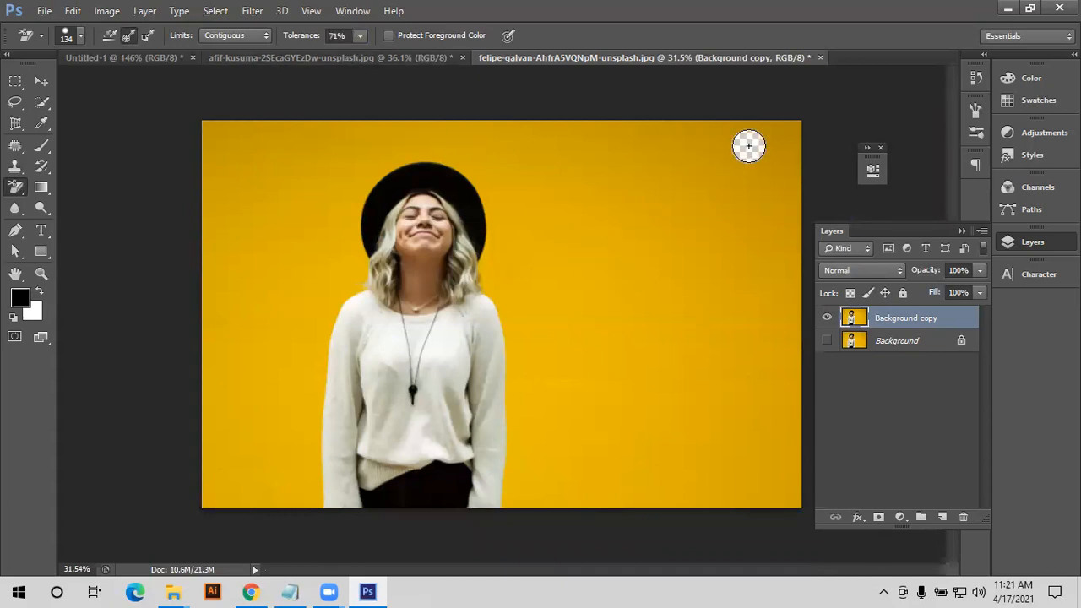
pyautogui.moveTo(748, 146)
pyautogui.mouseDown()
pyautogui.moveTo(703, 268)
pyautogui.moveTo(709, 242)
pyautogui.moveTo(696, 203)
pyautogui.moveTo(709, 309)
pyautogui.moveTo(696, 375)
pyautogui.moveTo(672, 402)
pyautogui.moveTo(640, 391)
pyautogui.moveTo(628, 370)
pyautogui.moveTo(623, 282)
pyautogui.moveTo(521, 332)
pyautogui.moveTo(614, 246)
pyautogui.moveTo(608, 294)
pyautogui.moveTo(633, 236)
pyautogui.moveTo(704, 209)
pyautogui.moveTo(715, 183)
pyautogui.moveTo(662, 125)
pyautogui.moveTo(581, 170)
pyautogui.moveTo(566, 198)
pyautogui.moveTo(560, 256)
pyautogui.moveTo(478, 131)
pyautogui.moveTo(201, 133)
pyautogui.moveTo(790, 138)
pyautogui.moveTo(761, 124)
pyautogui.moveTo(788, 246)
pyautogui.moveTo(763, 184)
pyautogui.moveTo(774, 228)
pyautogui.moveTo(793, 127)
pyautogui.moveTo(790, 165)
pyautogui.moveTo(728, 174)
pyautogui.moveTo(751, 235)
pyautogui.moveTo(706, 269)
pyautogui.moveTo(661, 230)
pyautogui.moveTo(663, 219)
pyautogui.moveTo(668, 267)
pyautogui.moveTo(675, 205)
pyautogui.mouseUp()
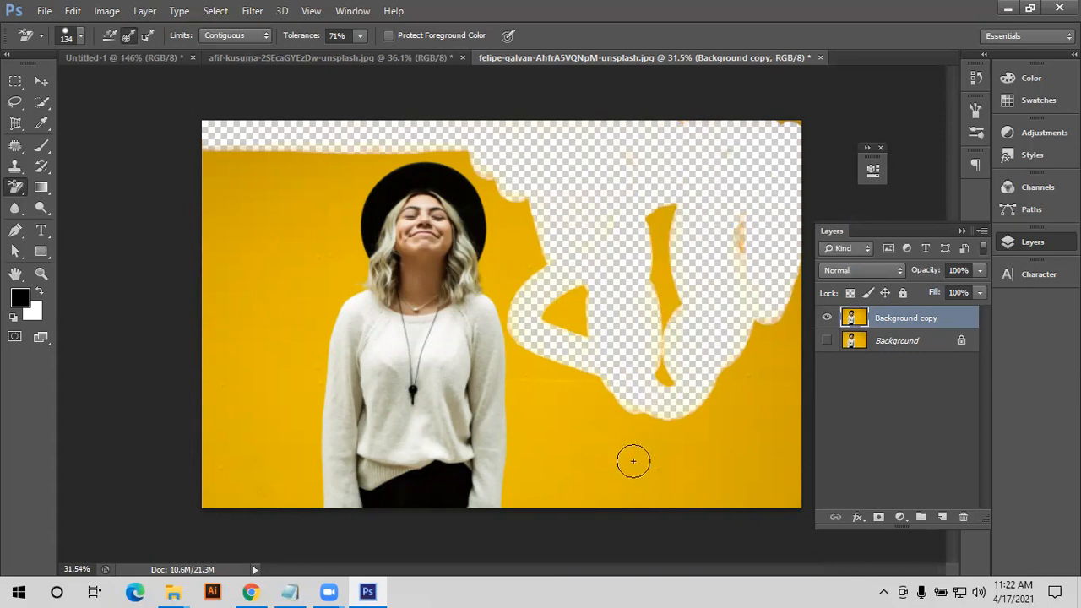
pyautogui.moveTo(755, 331)
pyautogui.mouseDown()
pyautogui.moveTo(772, 461)
pyautogui.moveTo(763, 512)
pyautogui.moveTo(790, 372)
pyautogui.mouseUp()
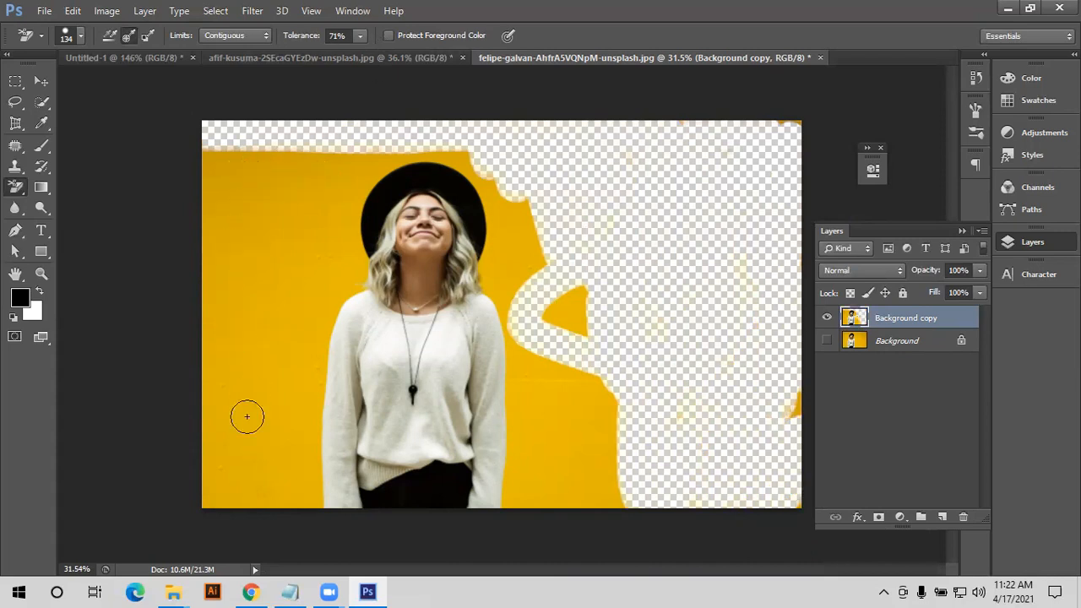
# - Set the tolerance to 100% and erase the wall left of the woman, continuing over her face, sweater and trousers
pyautogui.press('0')
pyautogui.moveTo(209, 363)
pyautogui.mouseDown()
pyautogui.moveTo(214, 397)
pyautogui.moveTo(228, 304)
pyautogui.moveTo(206, 214)
pyautogui.moveTo(208, 250)
pyautogui.moveTo(201, 222)
pyautogui.moveTo(217, 156)
pyautogui.moveTo(323, 150)
pyautogui.moveTo(336, 162)
pyautogui.moveTo(282, 255)
pyautogui.moveTo(275, 220)
pyautogui.moveTo(260, 276)
pyautogui.moveTo(268, 334)
pyautogui.moveTo(261, 288)
pyautogui.mouseUp()
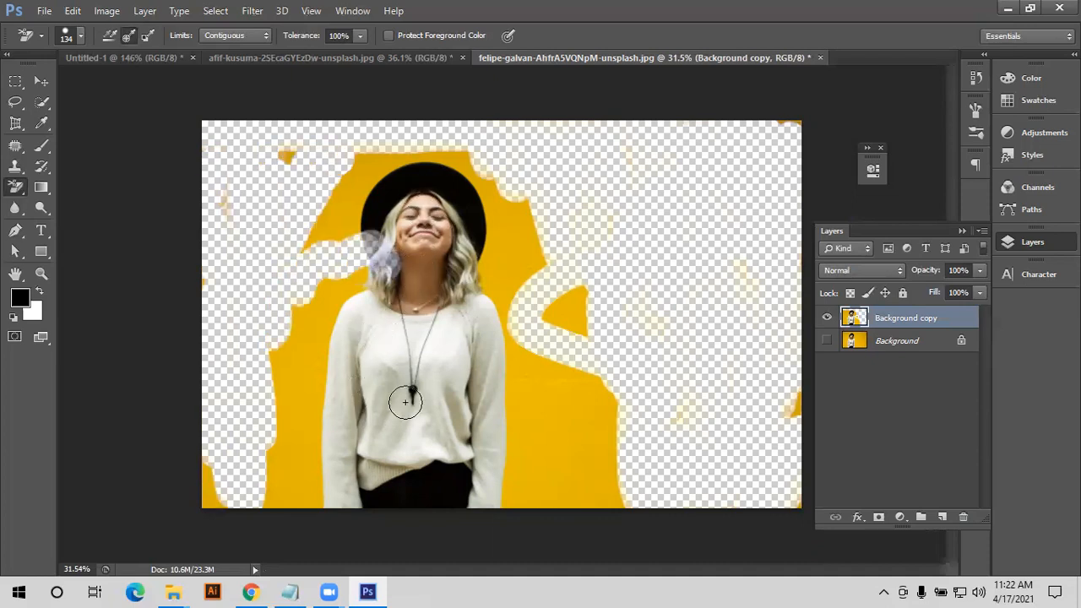
pyautogui.moveTo(344, 479)
pyautogui.mouseDown()
pyautogui.moveTo(418, 382)
pyautogui.moveTo(491, 382)
pyautogui.moveTo(487, 435)
pyautogui.moveTo(448, 203)
pyautogui.moveTo(344, 224)
pyautogui.moveTo(420, 453)
pyautogui.moveTo(503, 483)
pyautogui.moveTo(438, 483)
pyautogui.moveTo(397, 429)
pyautogui.moveTo(321, 406)
pyautogui.mouseUp()
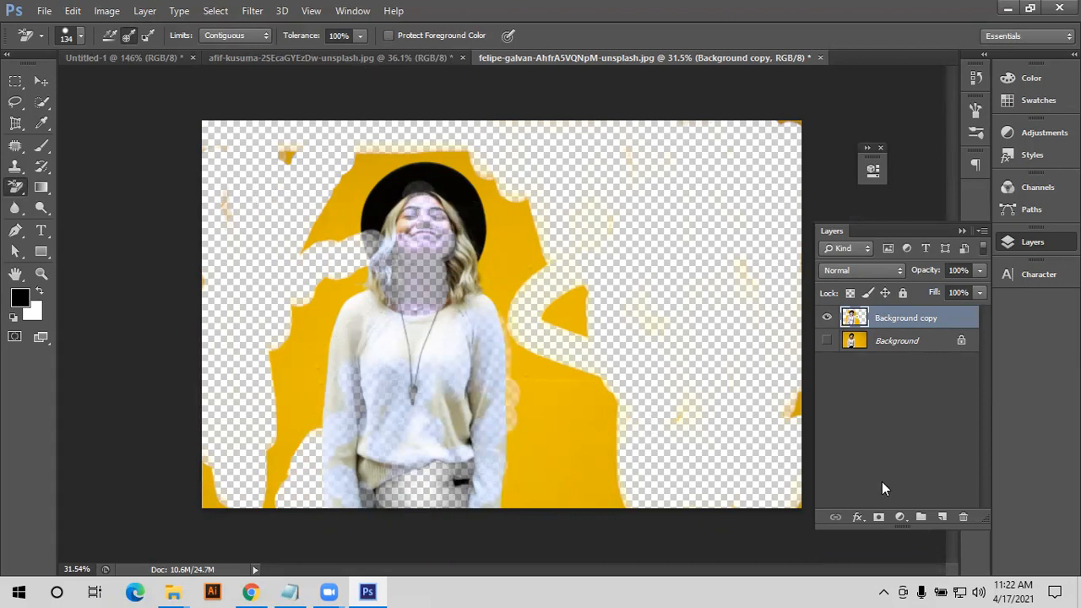
# - Delete the erased layer copy and make a fresh duplicate of the Background layer, with the original visible
pyautogui.press('Delete')
pyautogui.moveTo(893, 321); pyautogui.dragTo(942, 517)
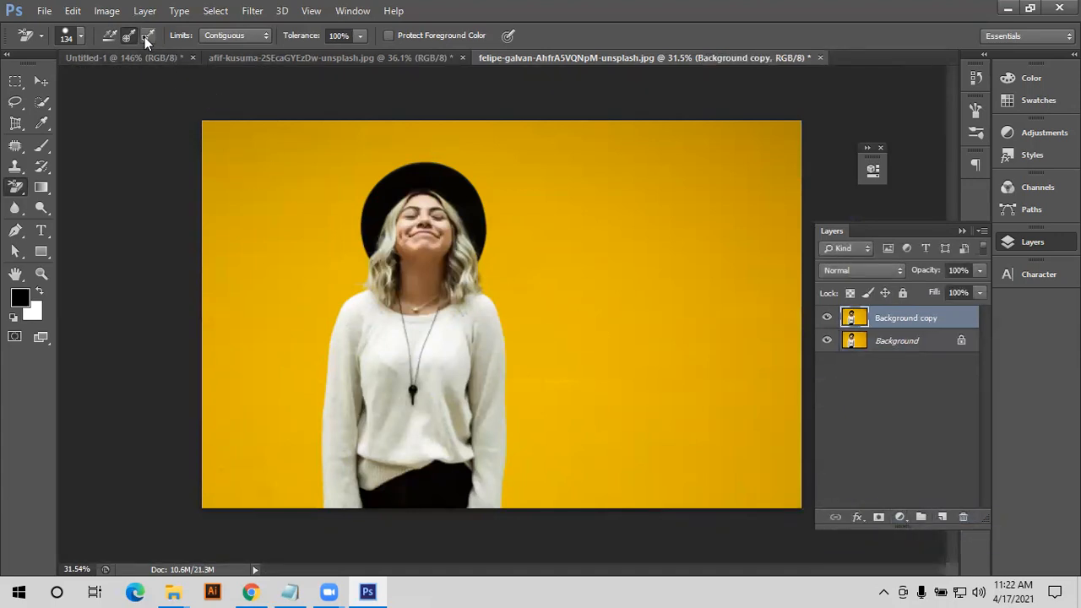
# - With Discontiguous limits and the original layer hidden, try erasing the right wall and sweater at 100% tolerance, and undo the last stroke
pyautogui.click(243, 36)
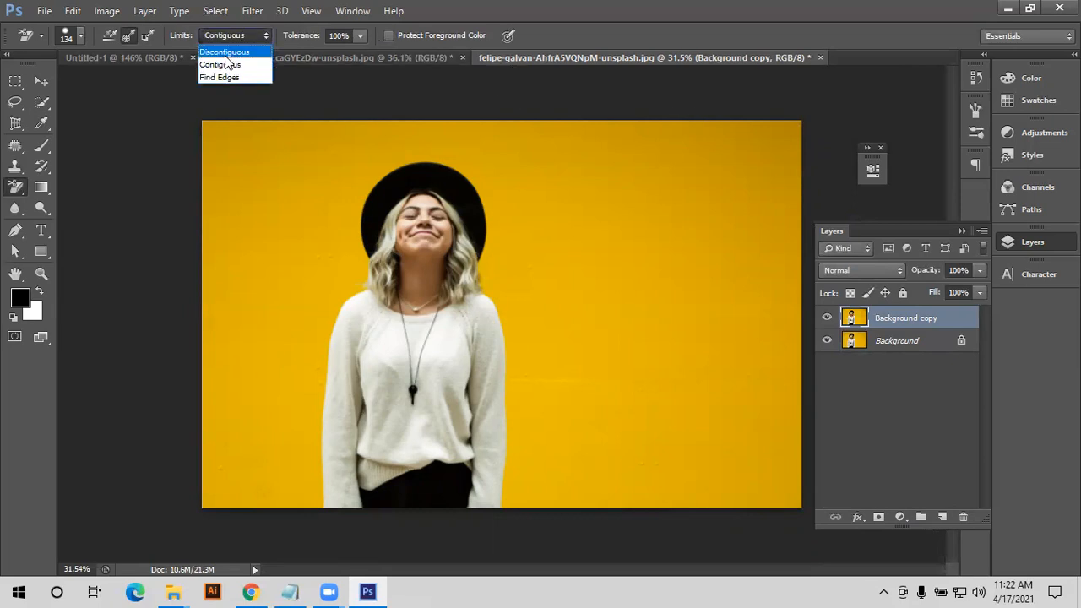
pyautogui.click(224, 53)
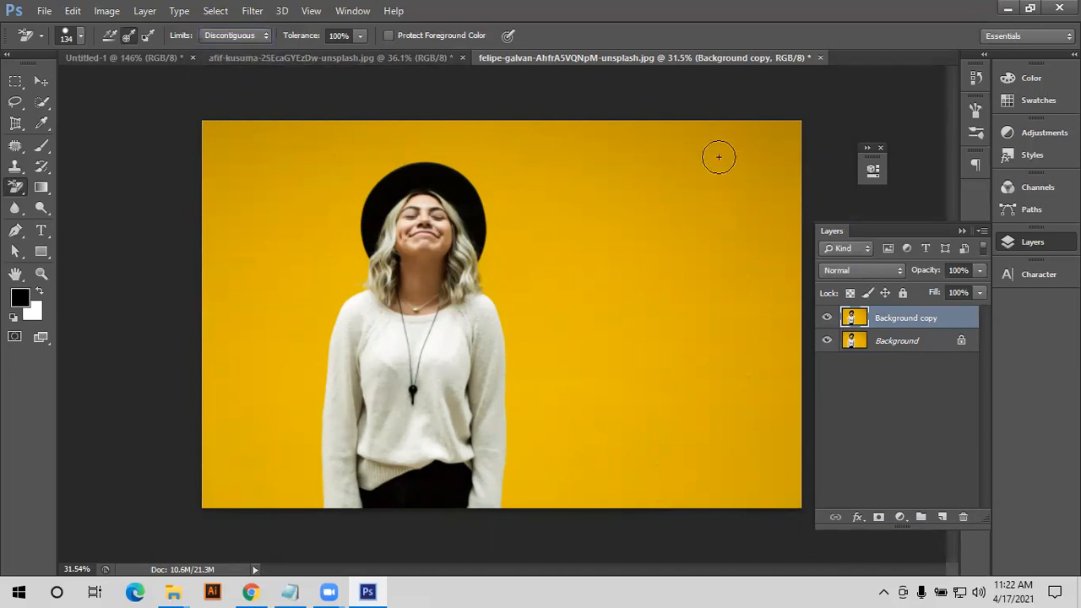
pyautogui.click(830, 341)
pyautogui.moveTo(630, 156)
pyautogui.mouseDown()
pyautogui.moveTo(657, 183)
pyautogui.moveTo(674, 282)
pyautogui.moveTo(758, 246)
pyautogui.moveTo(655, 304)
pyautogui.moveTo(666, 373)
pyautogui.moveTo(485, 326)
pyautogui.moveTo(447, 404)
pyautogui.moveTo(440, 465)
pyautogui.moveTo(425, 444)
pyautogui.moveTo(382, 491)
pyautogui.moveTo(369, 422)
pyautogui.moveTo(388, 489)
pyautogui.moveTo(431, 480)
pyautogui.moveTo(429, 393)
pyautogui.moveTo(419, 387)
pyautogui.moveTo(453, 472)
pyautogui.moveTo(495, 439)
pyautogui.moveTo(598, 476)
pyautogui.moveTo(639, 472)
pyautogui.moveTo(571, 311)
pyautogui.moveTo(582, 192)
pyautogui.moveTo(578, 271)
pyautogui.moveTo(516, 108)
pyautogui.moveTo(714, 141)
pyautogui.moveTo(795, 141)
pyautogui.moveTo(785, 459)
pyautogui.moveTo(754, 484)
pyautogui.mouseUp()
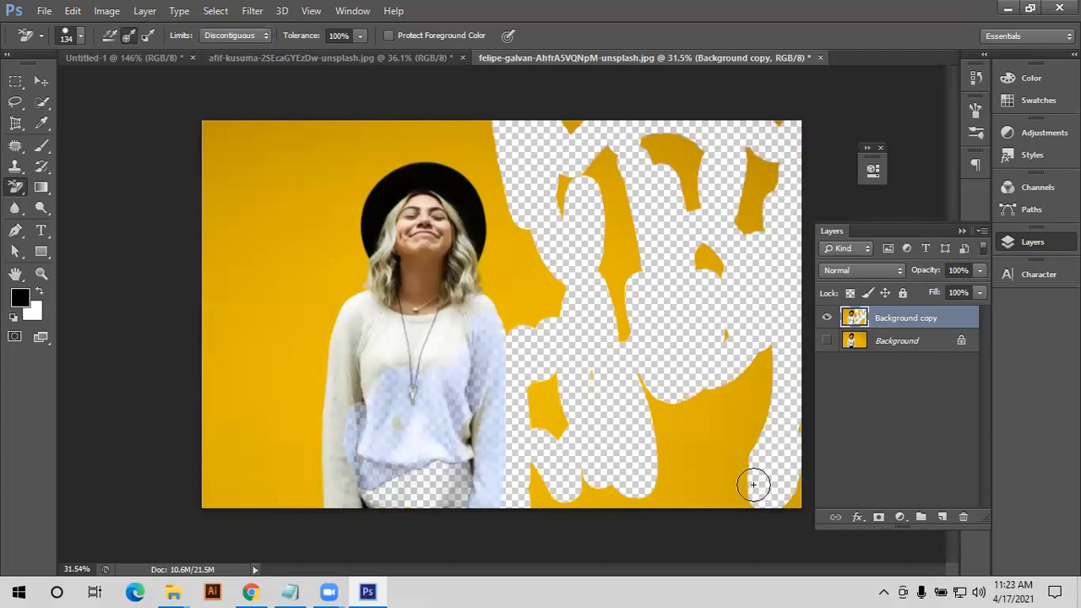
pyautogui.hotkey('ctrl', 'z')
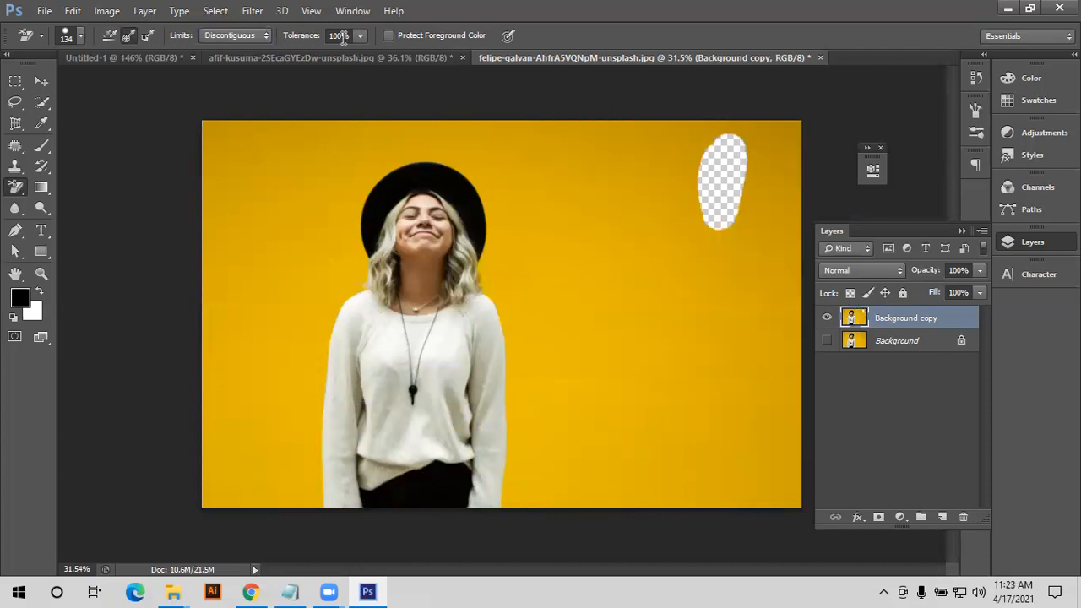
# - Set the tolerance to 44% and erase the wall right of the woman, around the hat's top and beside her hair
pyautogui.moveTo(302, 38); pyautogui.dragTo(258, 42)
pyautogui.moveTo(666, 150)
pyautogui.mouseDown()
pyautogui.moveTo(623, 139)
pyautogui.moveTo(566, 176)
pyautogui.moveTo(546, 219)
pyautogui.moveTo(534, 175)
pyautogui.moveTo(523, 190)
pyautogui.moveTo(437, 179)
pyautogui.moveTo(370, 200)
pyautogui.mouseUp()
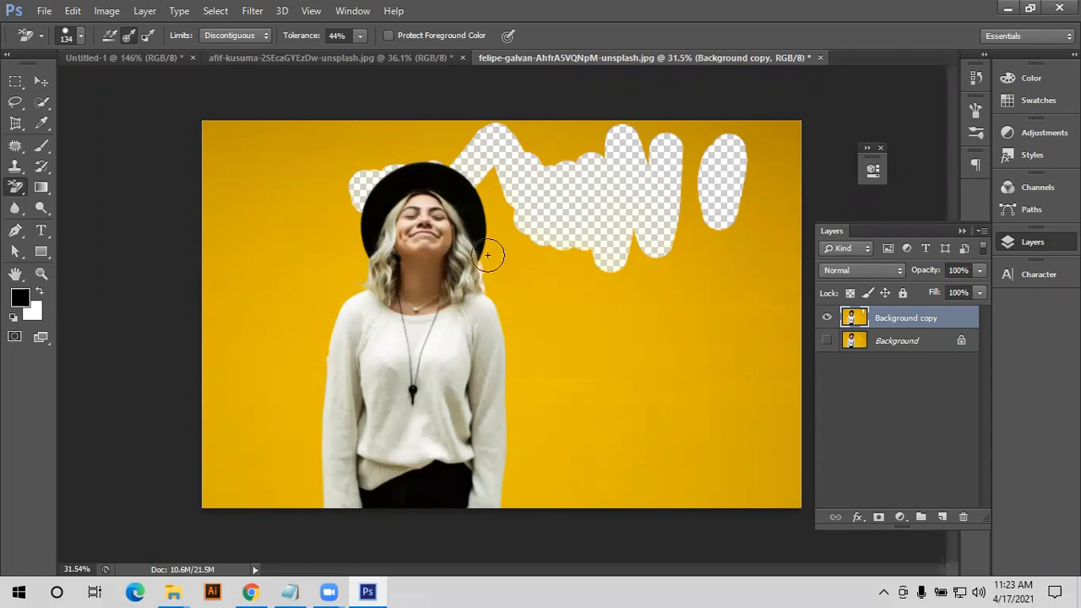
pyautogui.moveTo(487, 254); pyautogui.dragTo(500, 311)
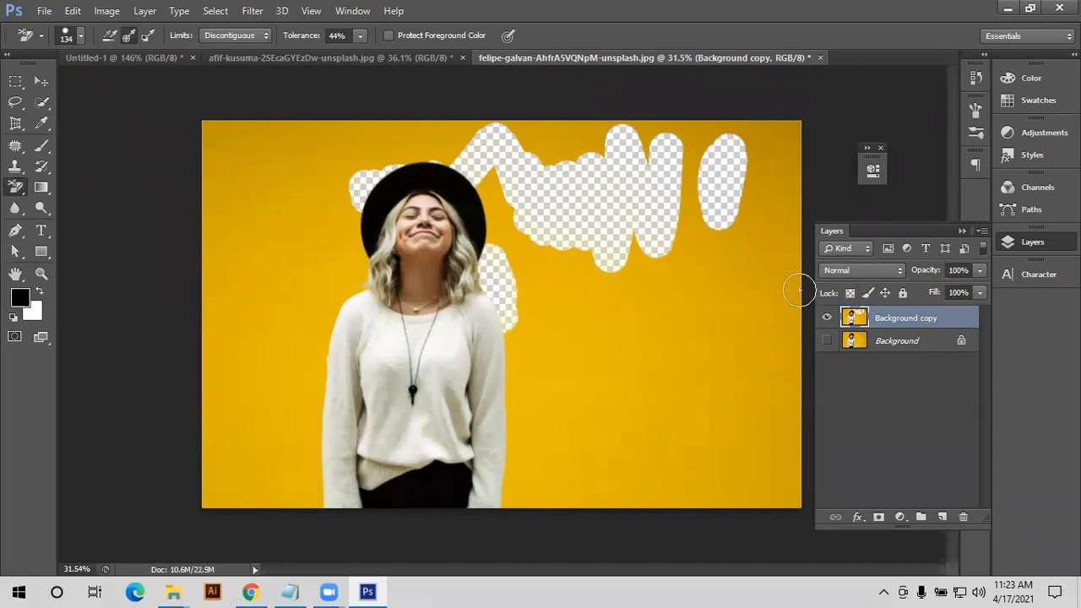
# - Undo all the Discontiguous erasing strokes on the background copy
pyautogui.hotkey('ctrl', 'alt', 'z')
pyautogui.hotkey('ctrl', 'alt', 'z')
pyautogui.hotkey('ctrl', 'alt', 'z')
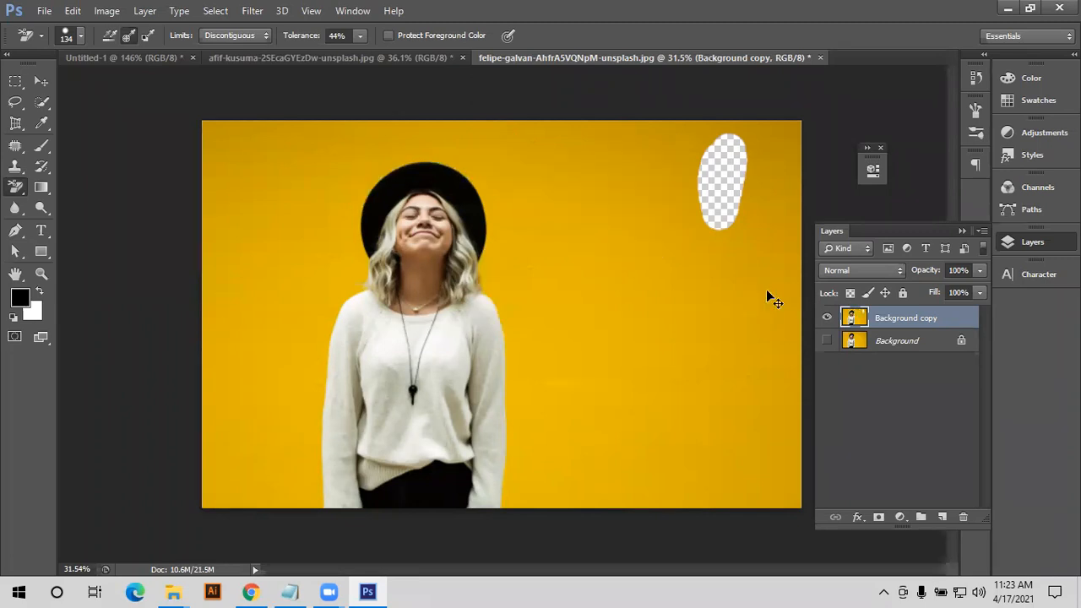
pyautogui.hotkey('ctrl', 'alt', 'z')
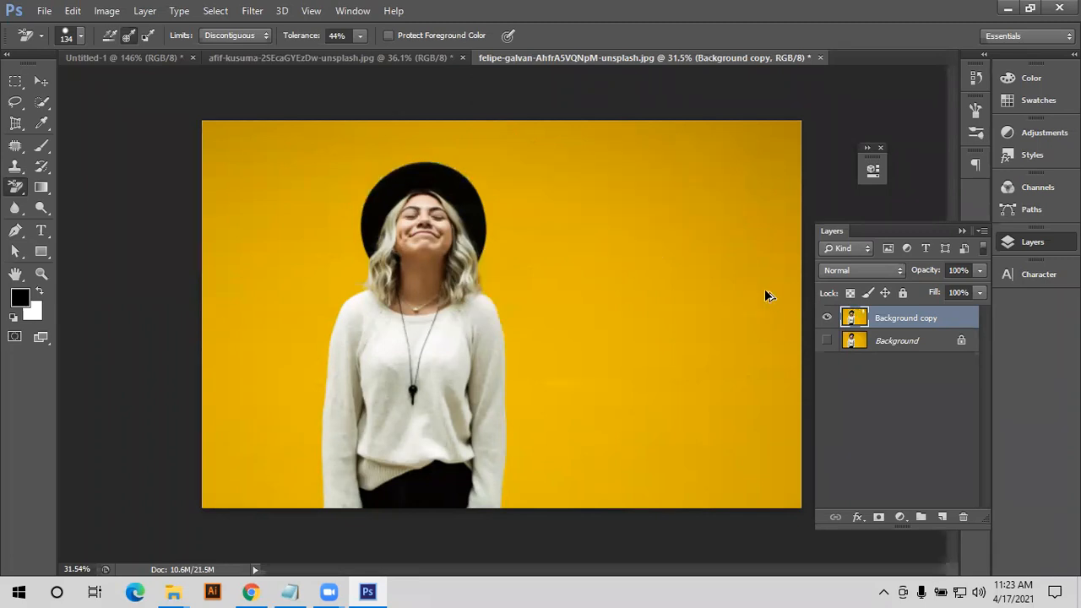
# - Set the limits to Contiguous, try erasing a band of wall from the upper right to the woman's hair, and undo it
pyautogui.click(216, 37)
pyautogui.click(221, 60)
pyautogui.moveTo(746, 162)
pyautogui.mouseDown()
pyautogui.moveTo(650, 285)
pyautogui.moveTo(567, 261)
pyautogui.moveTo(540, 241)
pyautogui.mouseUp()
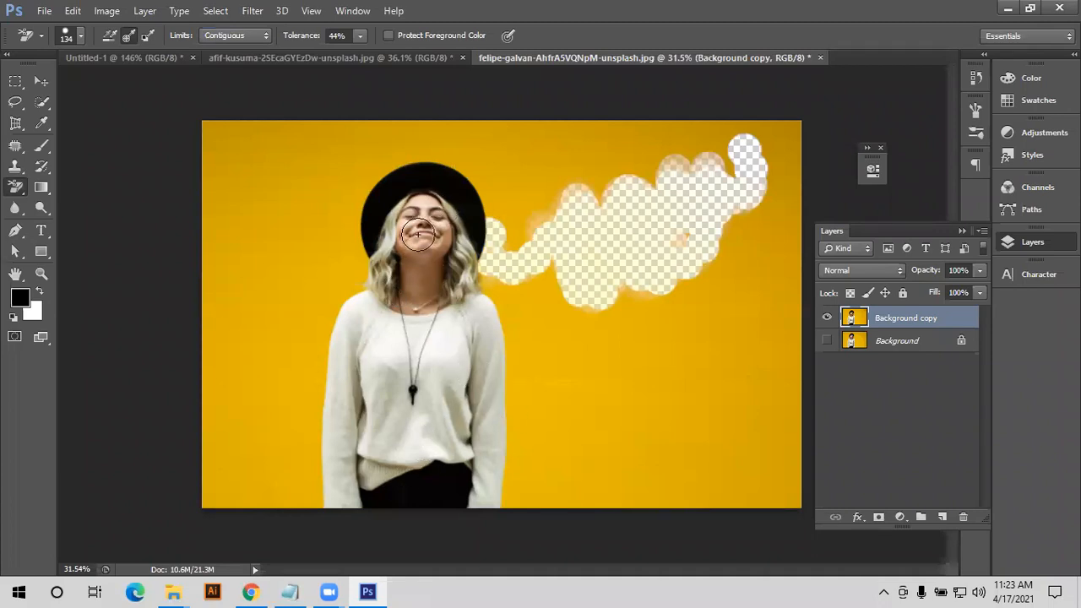
pyautogui.scroll(6, 425, 228)
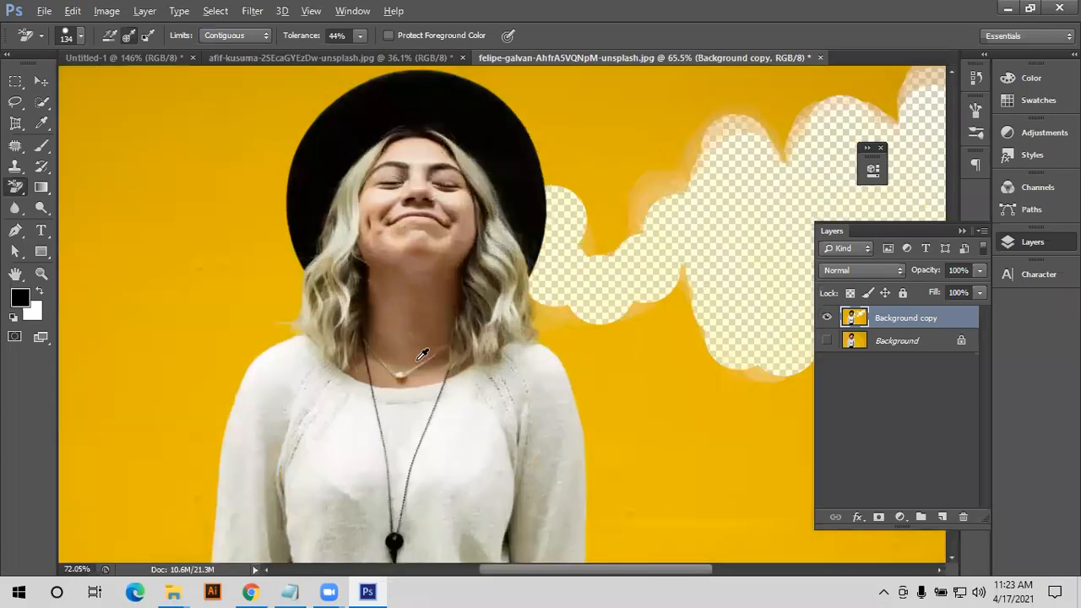
pyautogui.scroll(3, 433, 280)
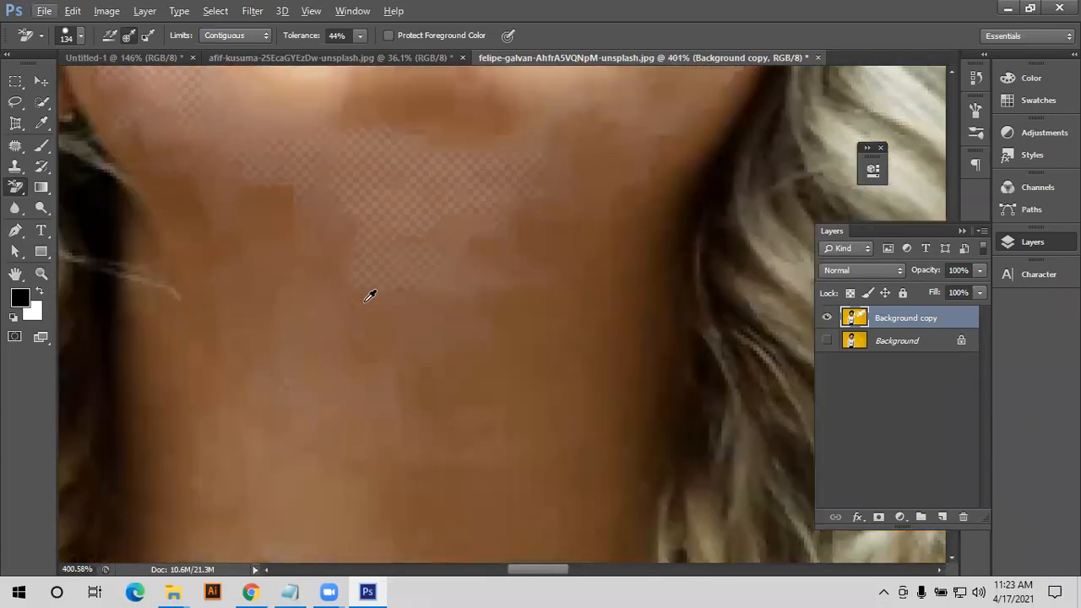
pyautogui.scroll(-10, 375, 337)
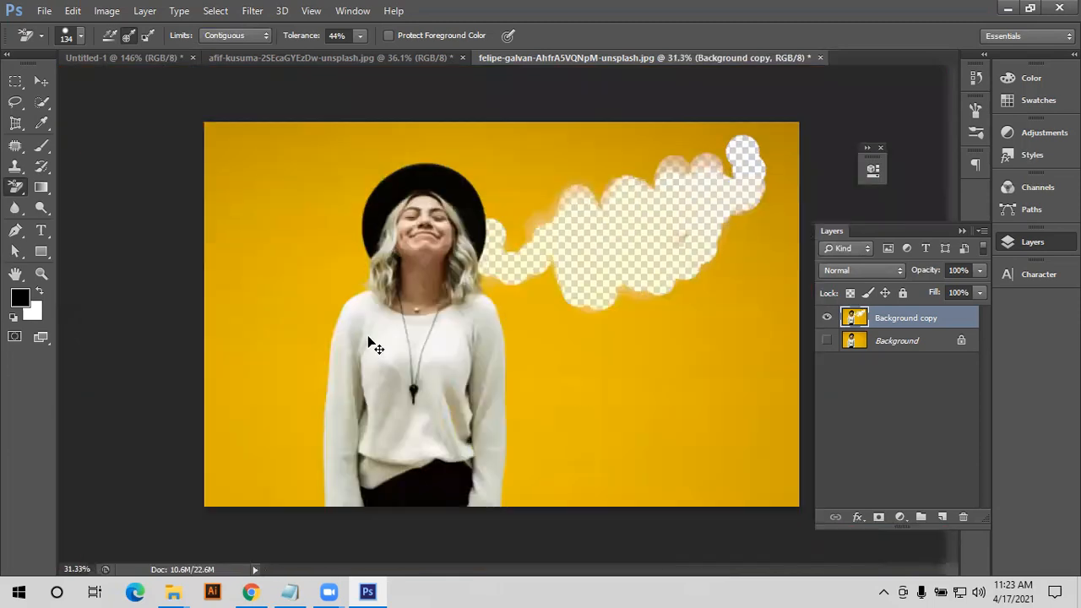
pyautogui.hotkey('ctrl', 'z')
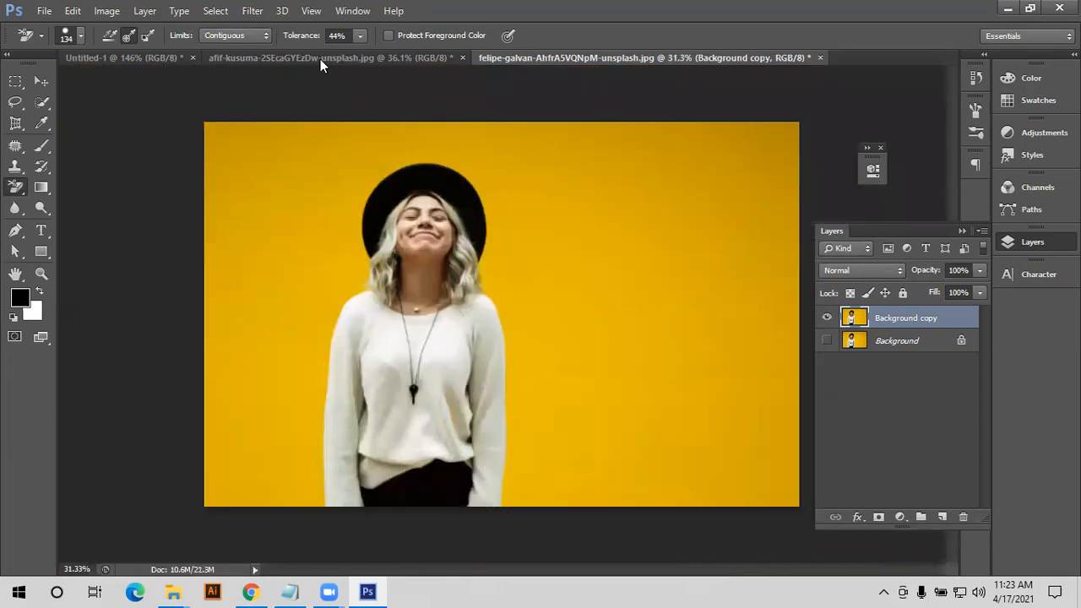
# - Switch the Background Eraser's limits to Discontiguous and back to Contiguous
pyautogui.click(252, 38)
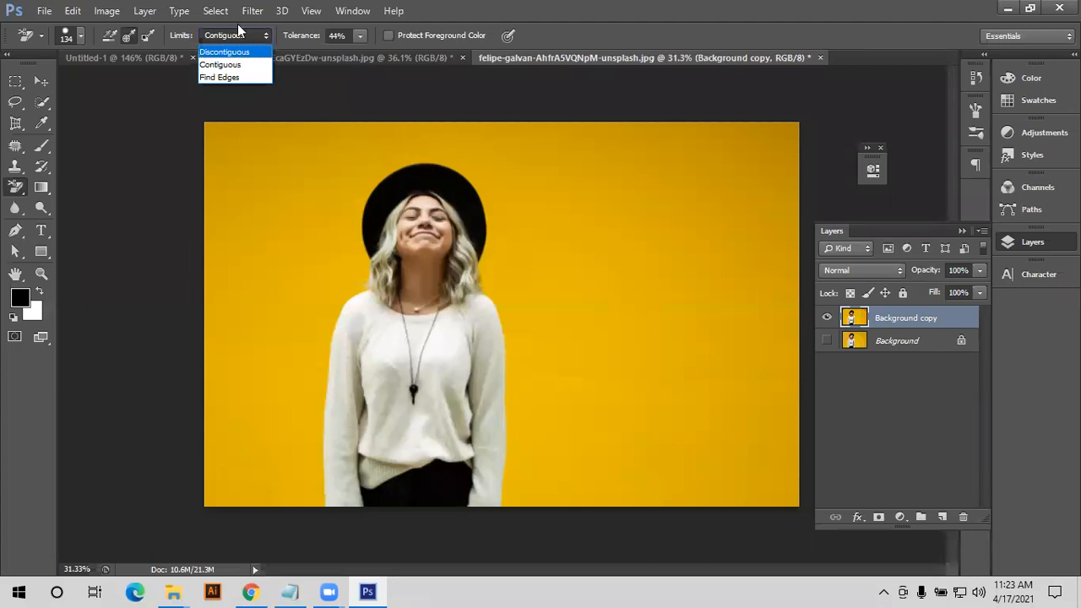
pyautogui.click(226, 52)
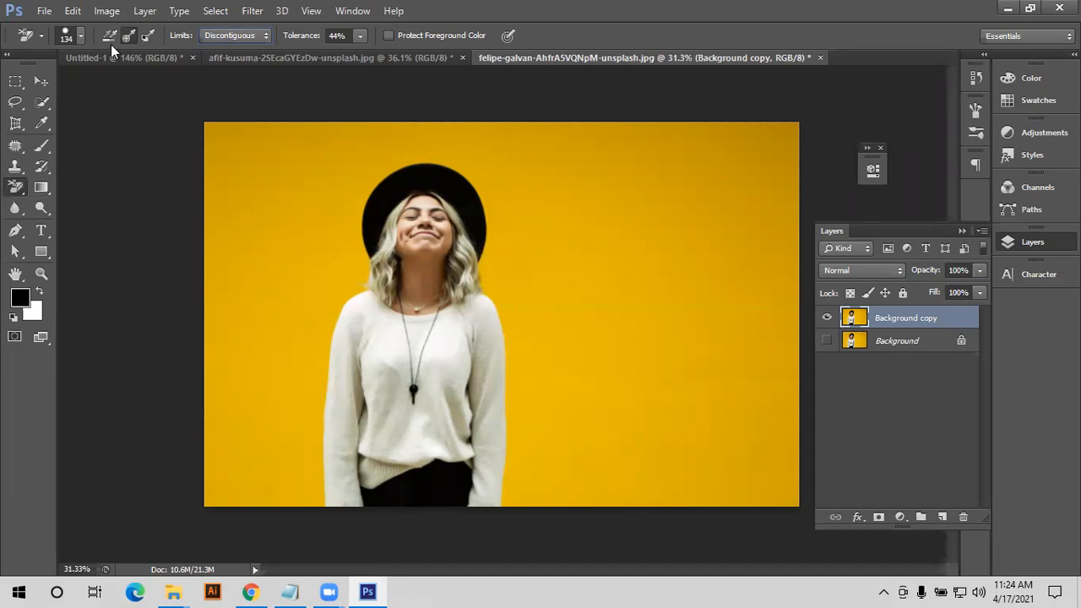
pyautogui.click(214, 33)
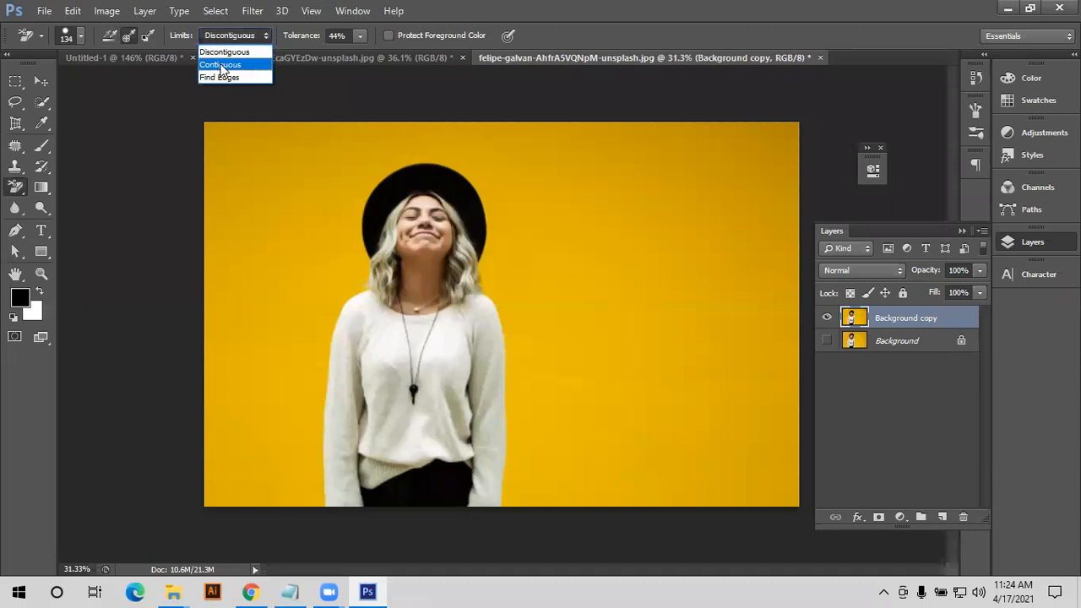
pyautogui.click(222, 62)
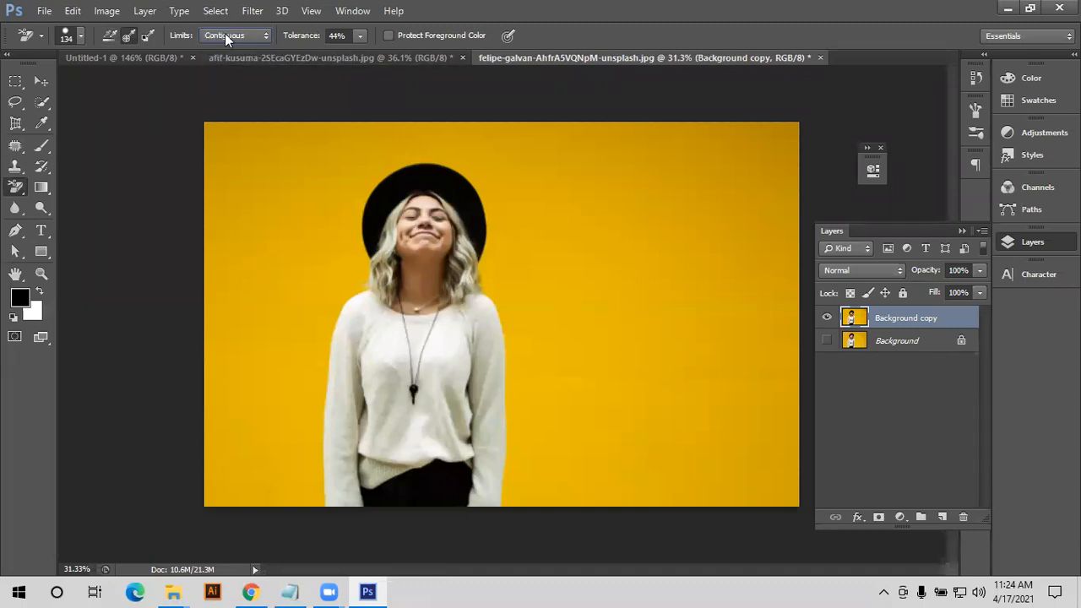
# - Reselect the Background Eraser Tool and look at the white-wall photo, returning to the yellow-wall photo
pyautogui.rightClick(15, 190)
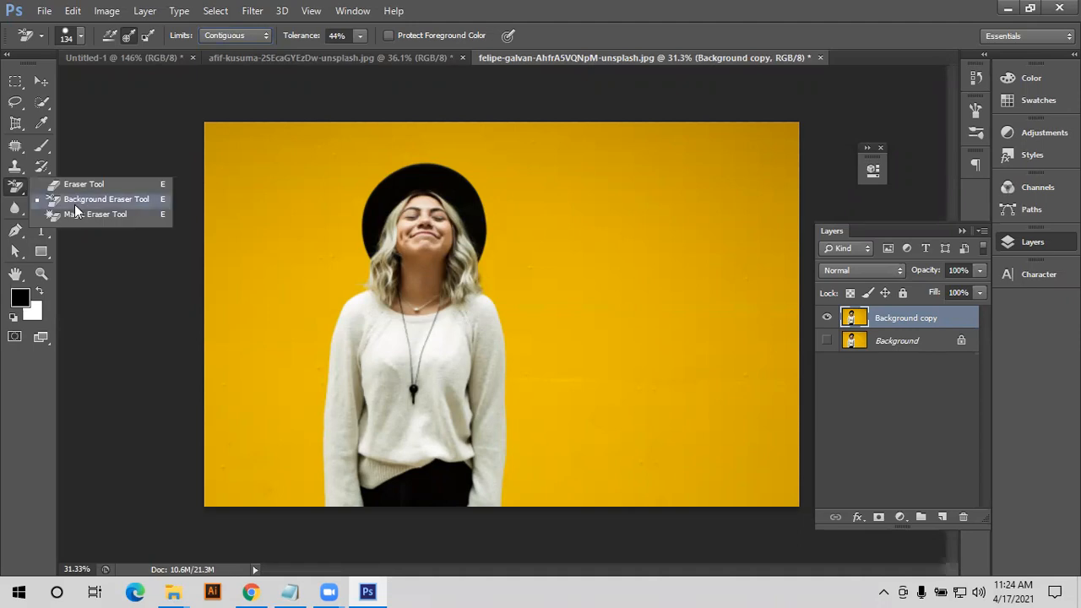
pyautogui.click(74, 199)
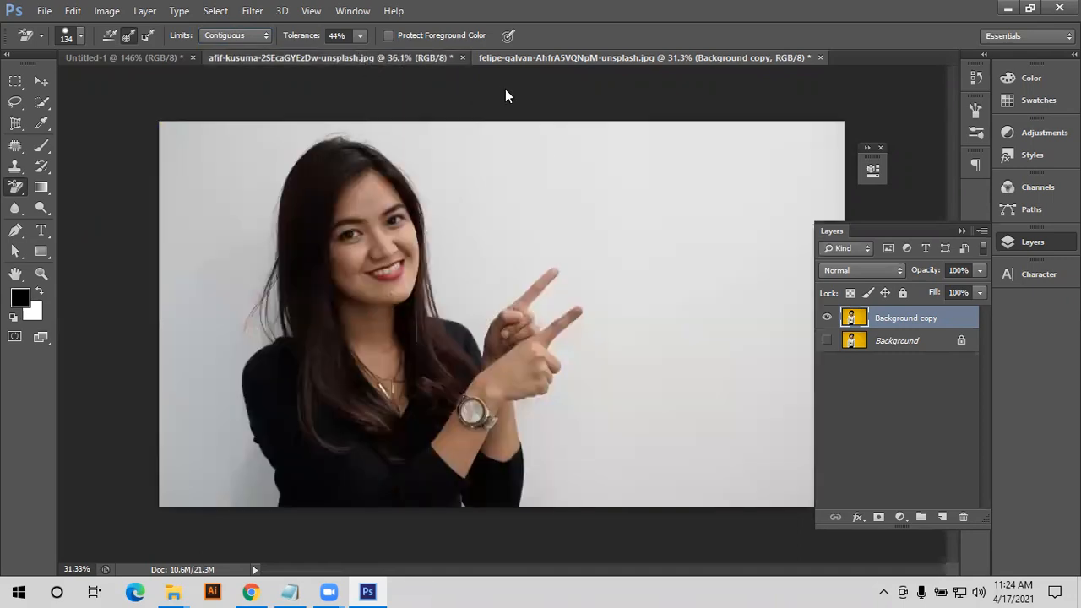
pyautogui.click(592, 58)
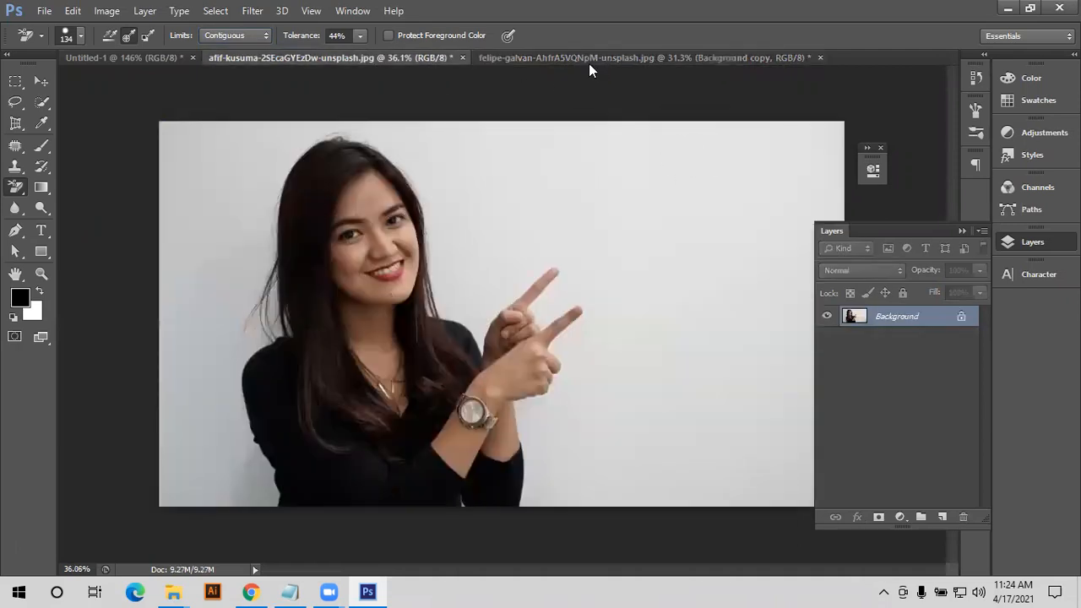
pyautogui.click(588, 60)
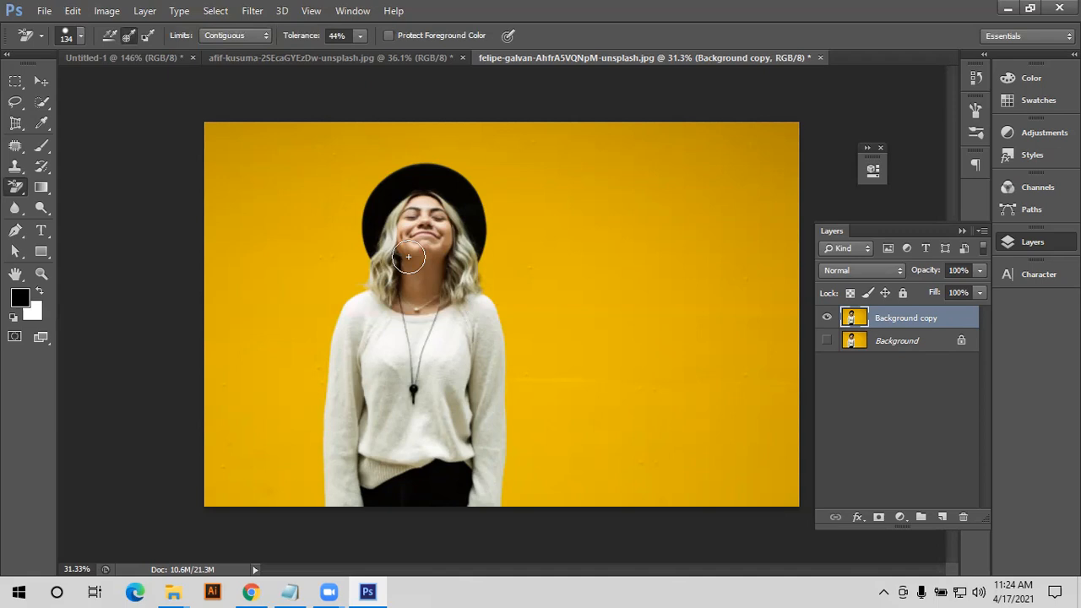
# - Erase a round spot and a V-shaped area of the wall right of the woman at 44% tolerance with Contiguous limits
pyautogui.click(653, 177)
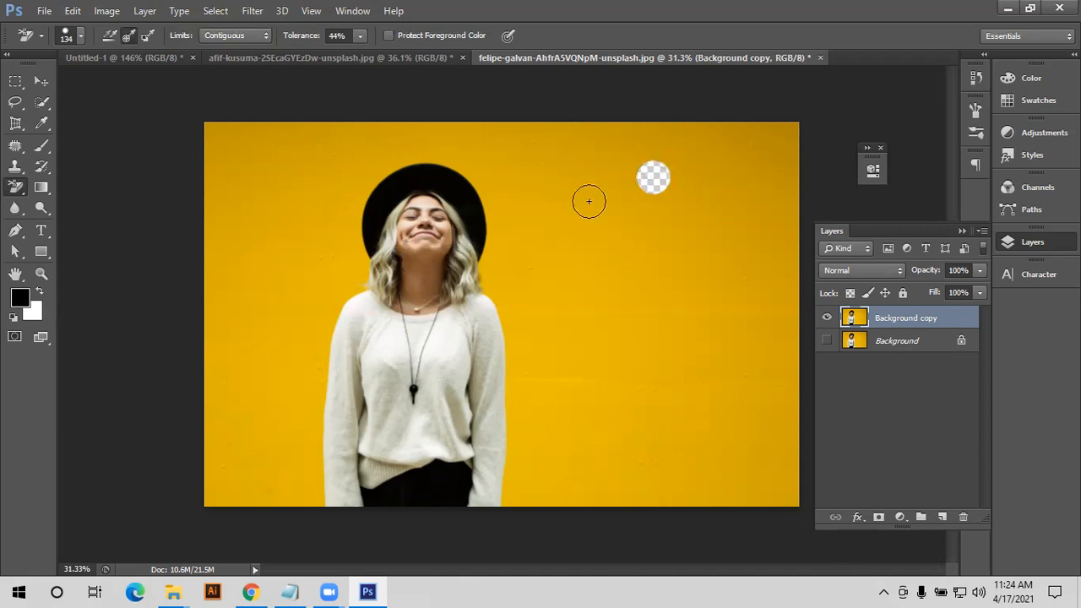
pyautogui.click(691, 274)
pyautogui.moveTo(690, 294); pyautogui.dragTo(622, 346)
pyautogui.moveTo(589, 319); pyautogui.dragTo(611, 275)
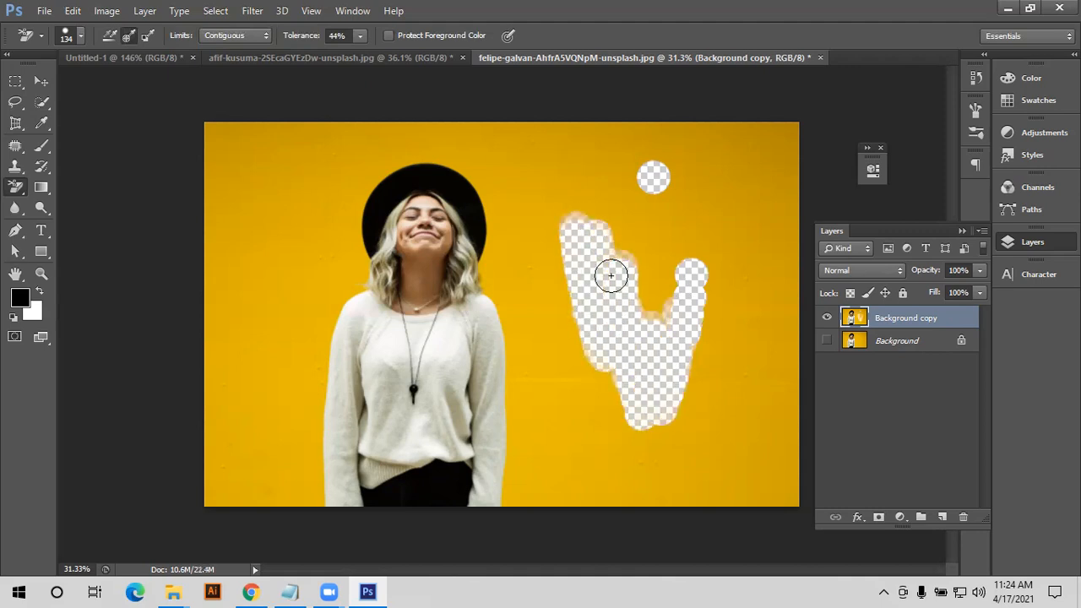
# - Erase four round spots and slanted strokes left of the woman, plus a diagonal strip along her right-hand hair and sleeve
pyautogui.click(301, 169)
pyautogui.click(276, 197)
pyautogui.click(274, 249)
pyautogui.click(288, 279)
pyautogui.moveTo(560, 404)
pyautogui.mouseDown()
pyautogui.moveTo(415, 217)
pyautogui.moveTo(431, 221)
pyautogui.moveTo(410, 215)
pyautogui.moveTo(348, 345)
pyautogui.mouseUp()
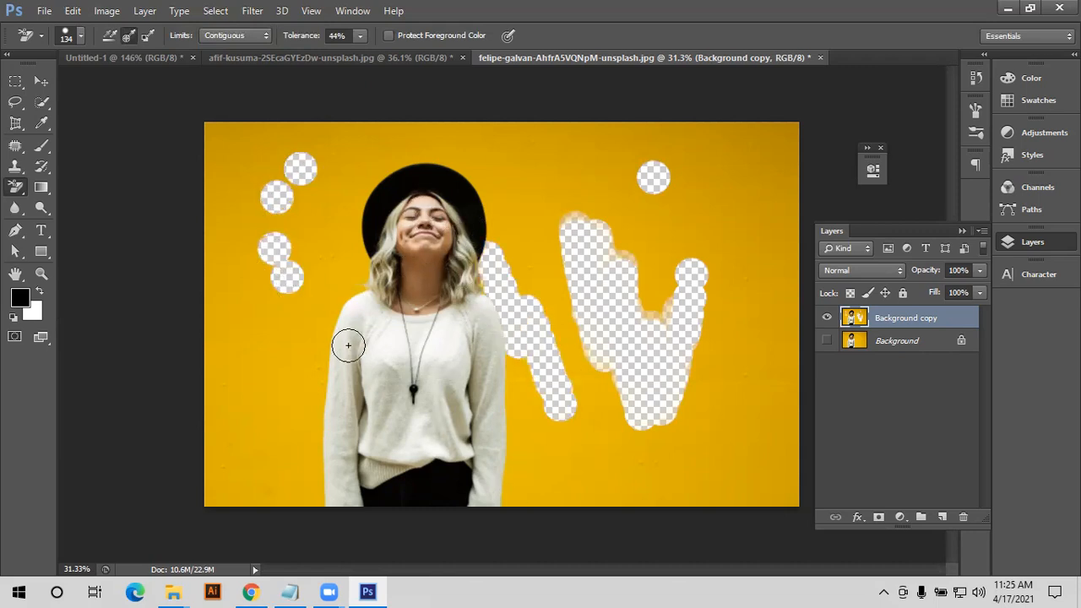
pyautogui.moveTo(239, 389)
pyautogui.mouseDown()
pyautogui.moveTo(282, 276)
pyautogui.moveTo(311, 407)
pyautogui.mouseUp()
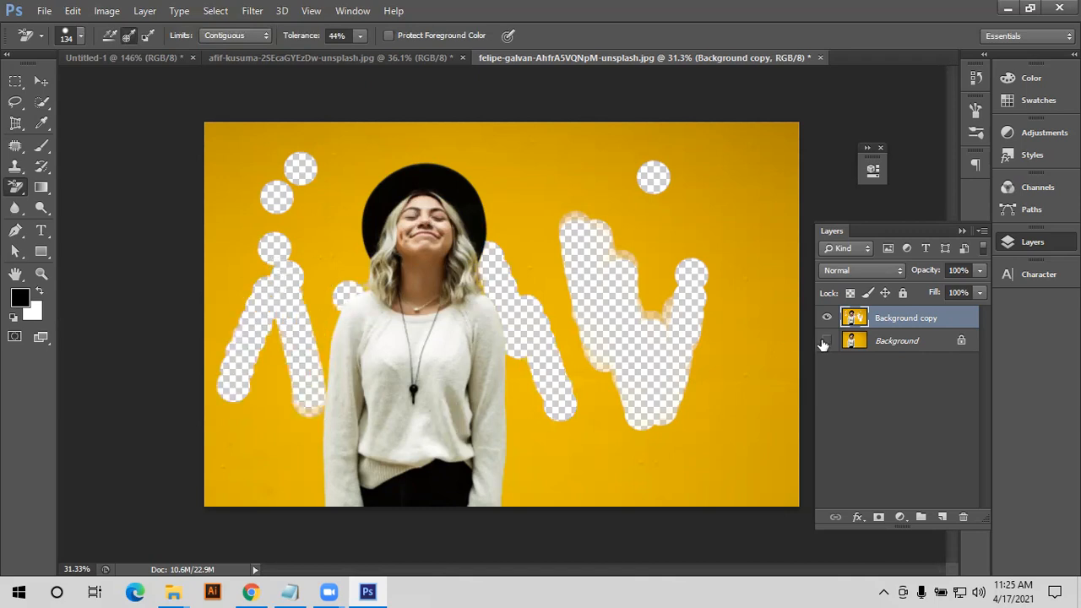
# - Delete the partly erased background copy and duplicate the Background layer again
pyautogui.press('Delete')
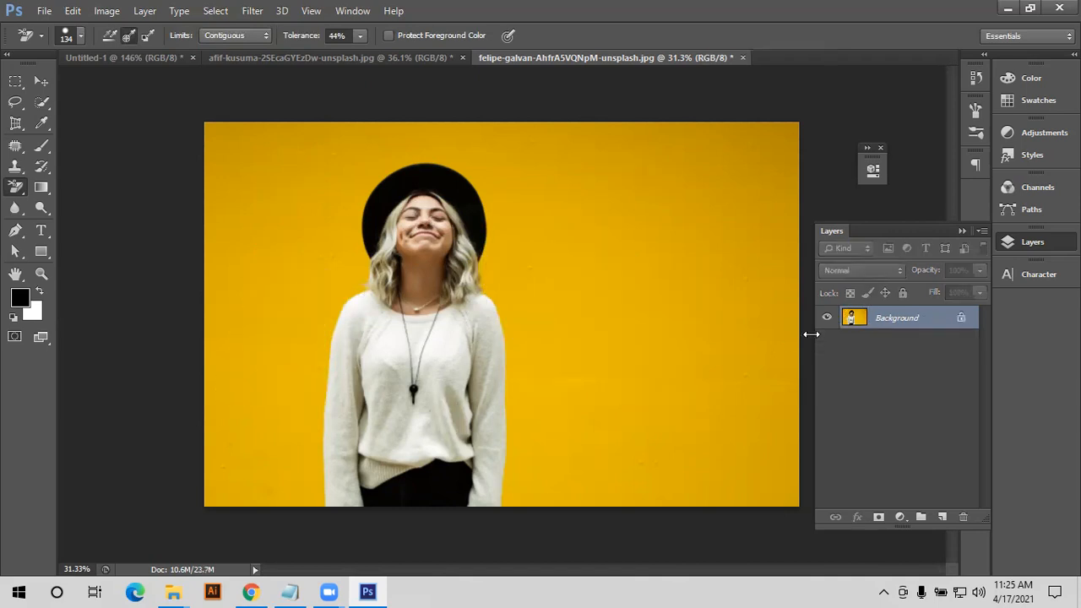
pyautogui.moveTo(888, 327); pyautogui.dragTo(942, 517)
# - Switch to the Magic Eraser Tool and hide the Background layer beneath the copy of the yellow-wall photo
pyautogui.rightClick(15, 187)
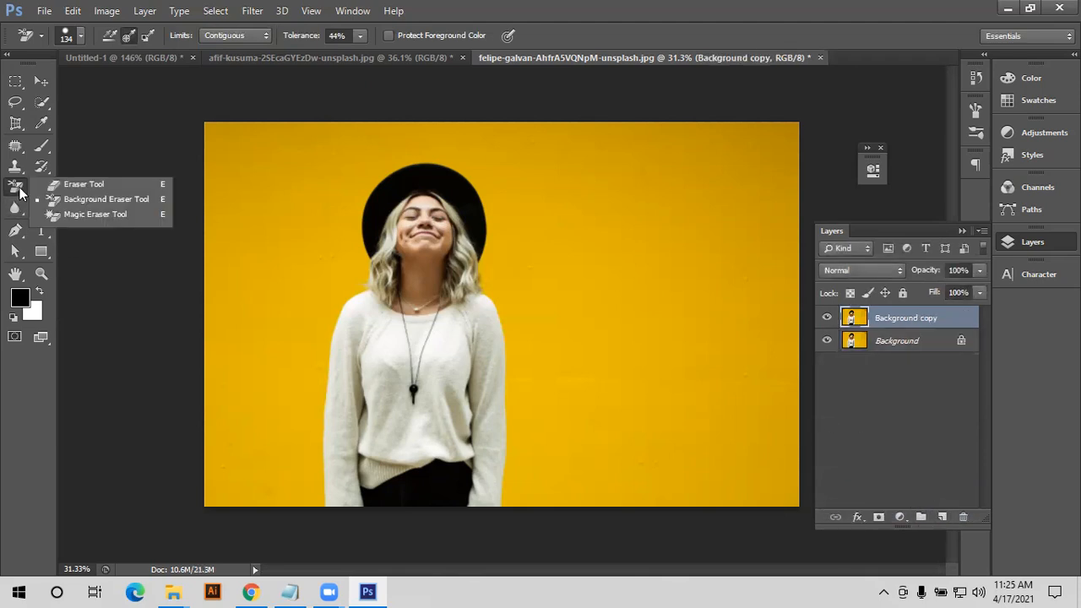
pyautogui.click(73, 216)
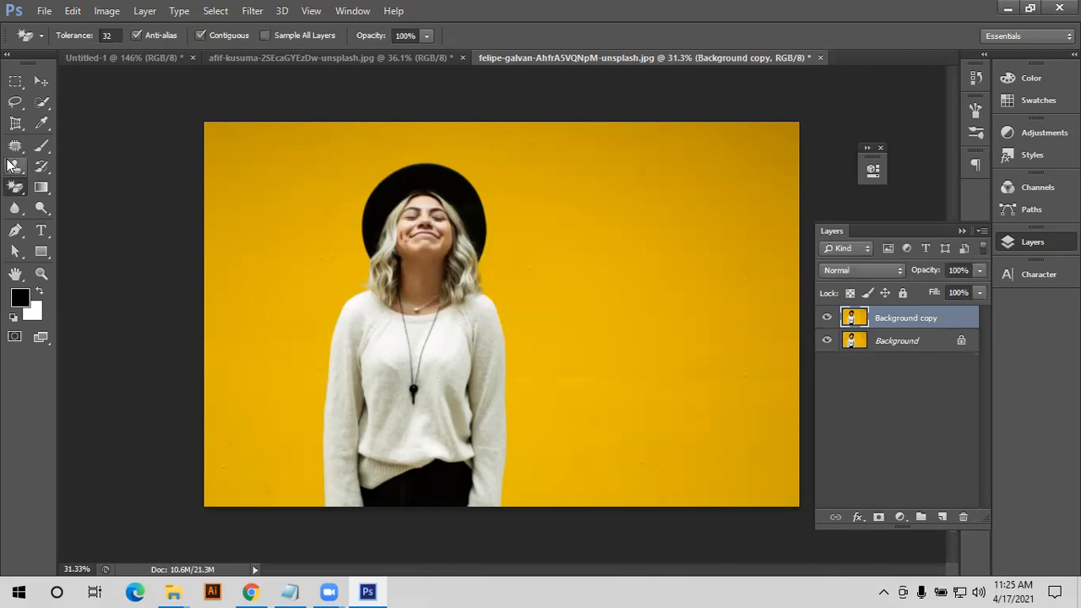
pyautogui.click(52, 98)
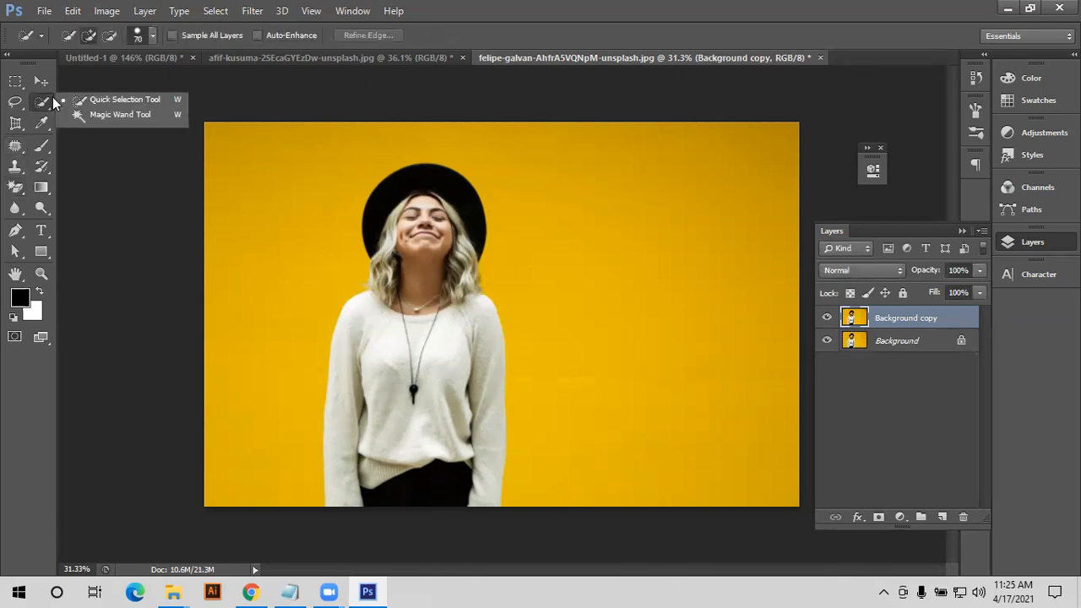
pyautogui.click(16, 187)
pyautogui.click(827, 341)
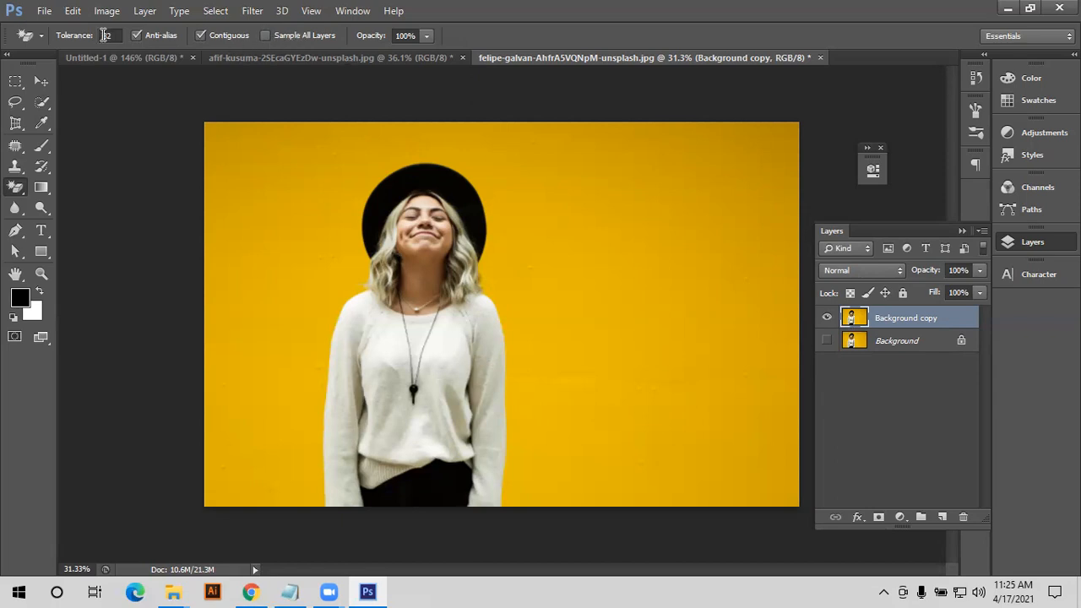
# - Try erasing the yellow wall at tolerance 32 and again at tolerance 20, undoing each erase
pyautogui.click(636, 309)
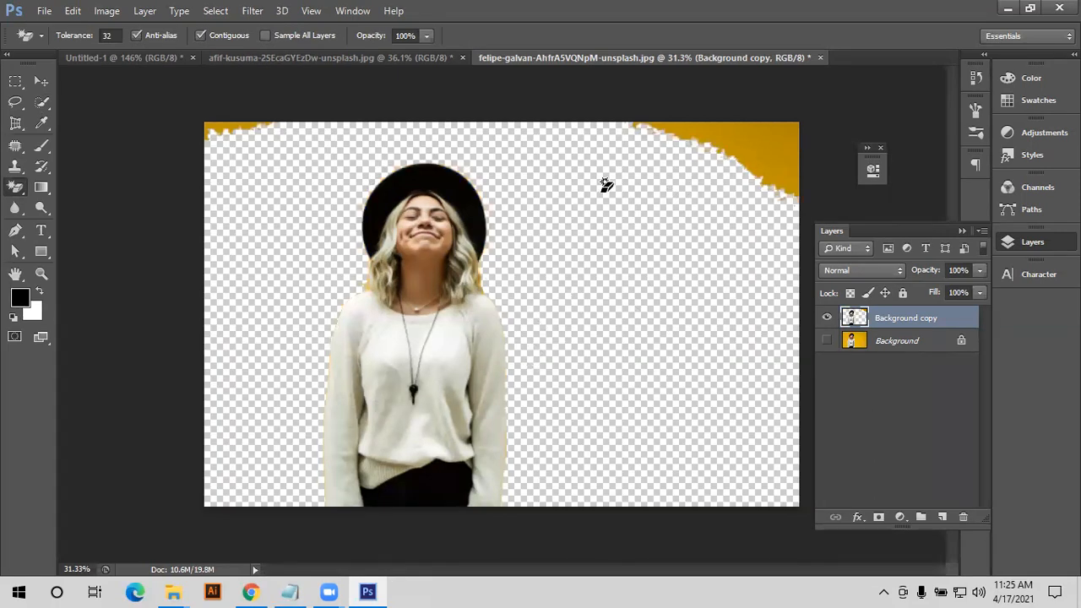
pyautogui.hotkey('ctrl', 'z')
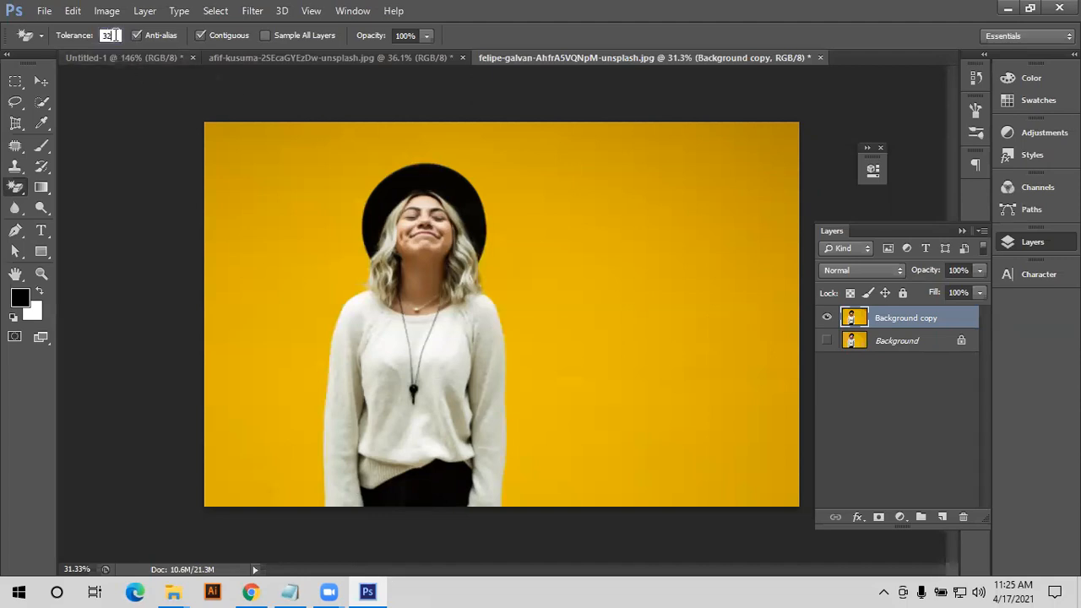
pyautogui.write('20')
pyautogui.press('Return')
pyautogui.click(622, 280)
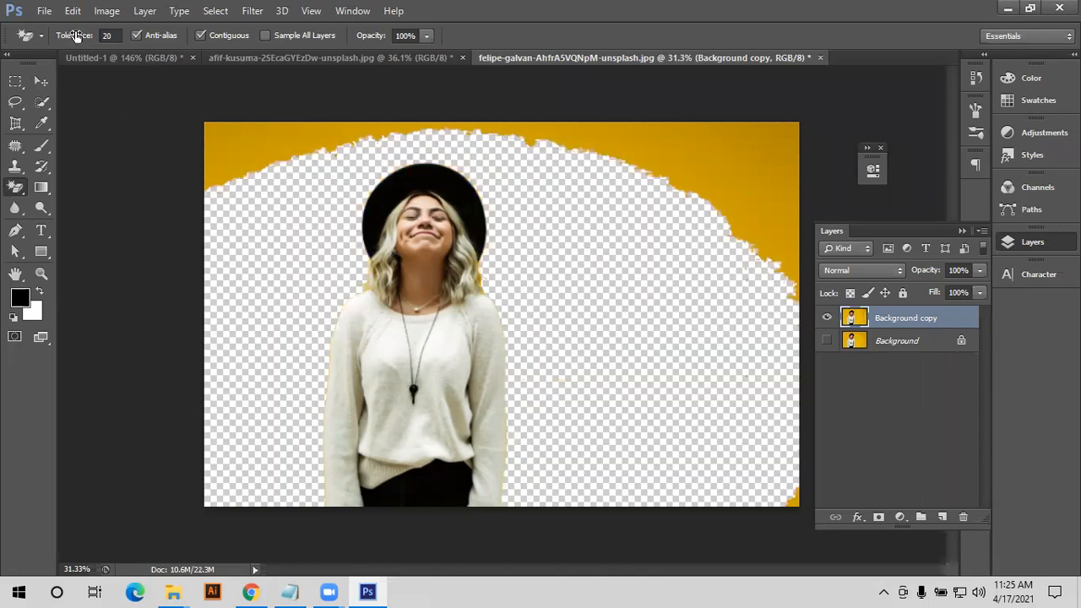
pyautogui.hotkey('ctrl', 'z')
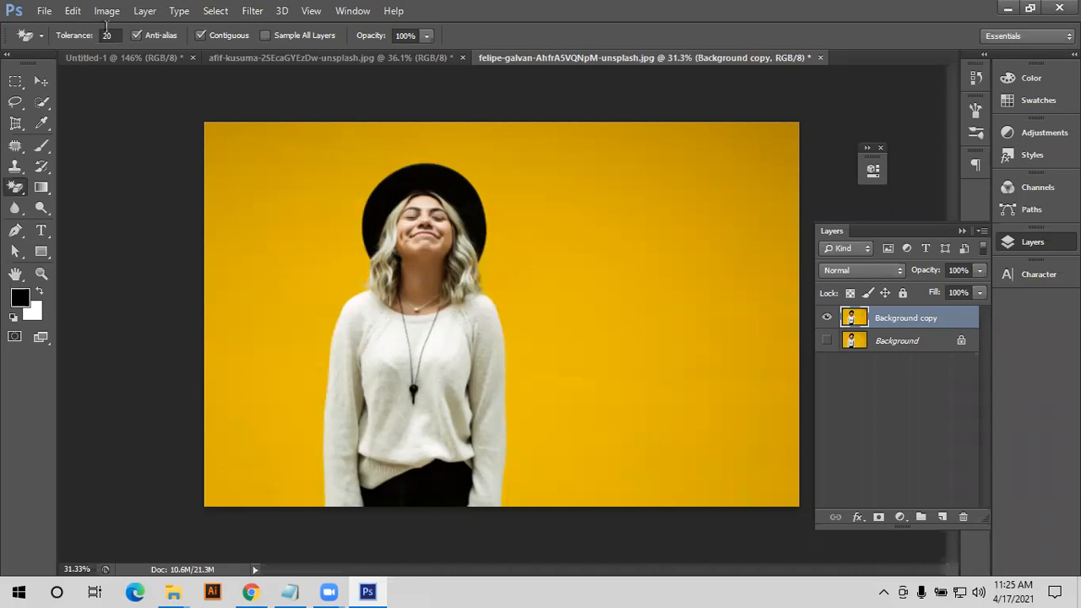
# - Set the Magic Eraser tolerance to 40, try it on the yellow wall, and undo the erase
pyautogui.click(113, 34)
pyautogui.press('Return')
pyautogui.click(632, 240)
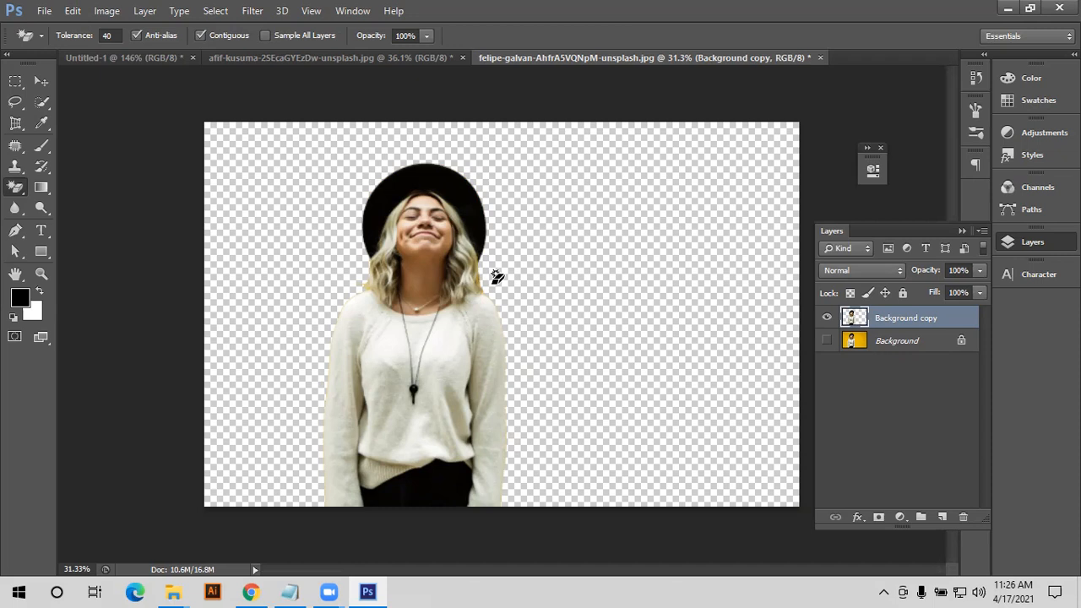
pyautogui.hotkey('ctrl', 'z')
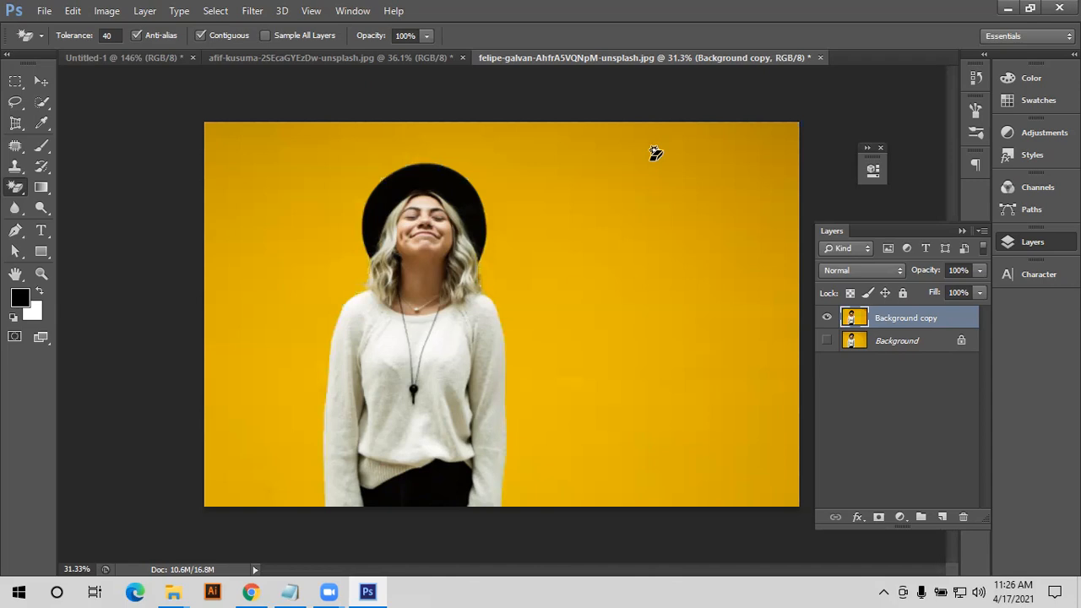
# - Try the wall erase at 40% opacity, undo it, and erase the wall at 100% opacity
pyautogui.moveTo(371, 42); pyautogui.dragTo(326, 38)
pyautogui.click(633, 263)
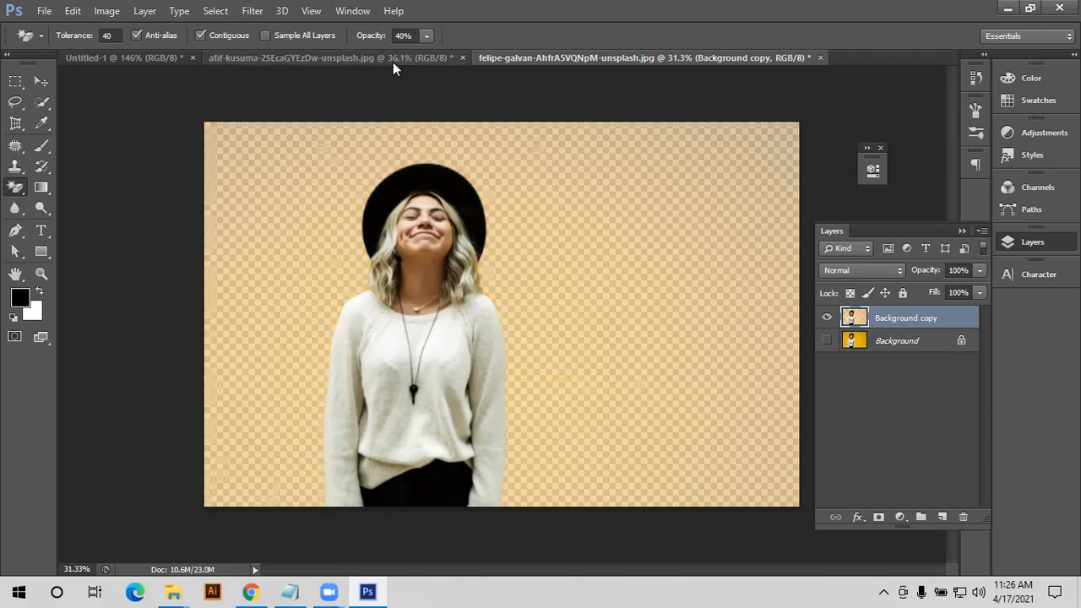
pyautogui.hotkey('ctrl', 'z')
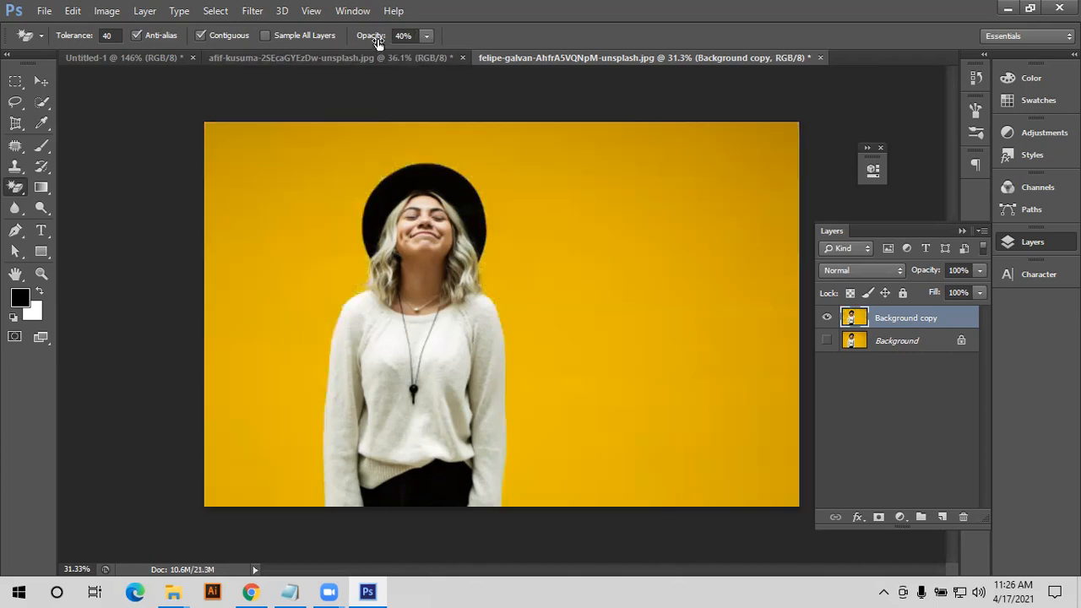
pyautogui.press('0')
pyautogui.click(722, 211)
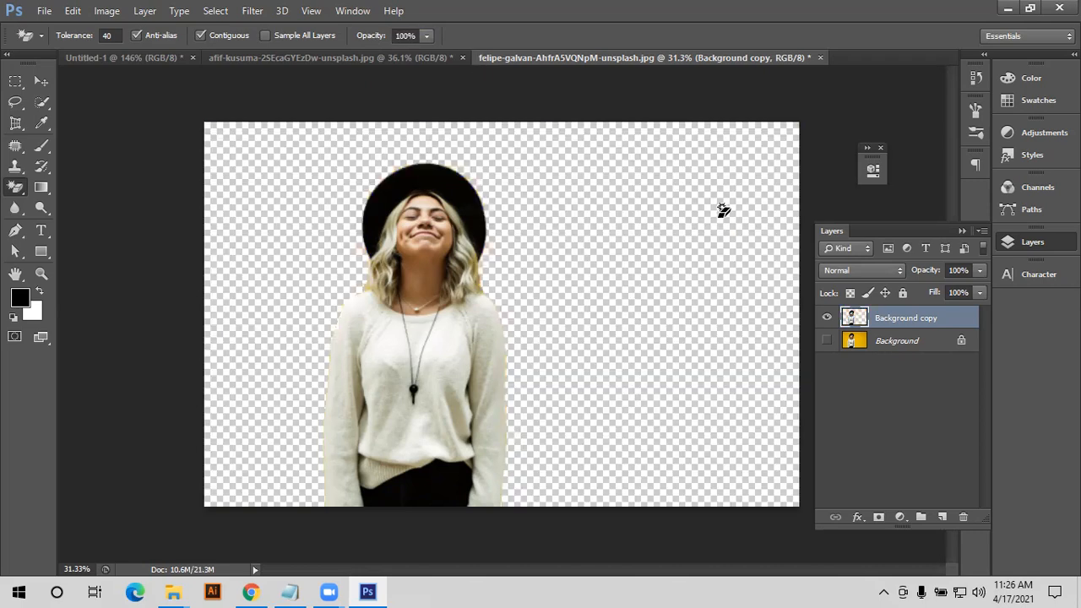
# - Check the woman's cutout edges against a temporary black-filled layer beneath it, and delete that layer
pyautogui.click(918, 350)
pyautogui.click(942, 516)
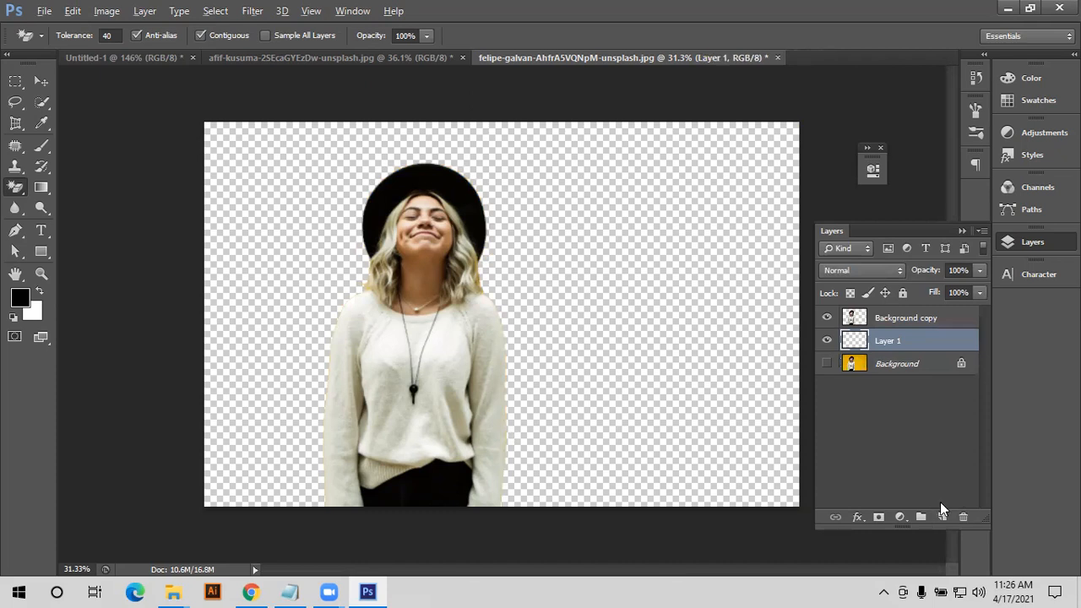
pyautogui.hotkey('alt', 'BackSpace')
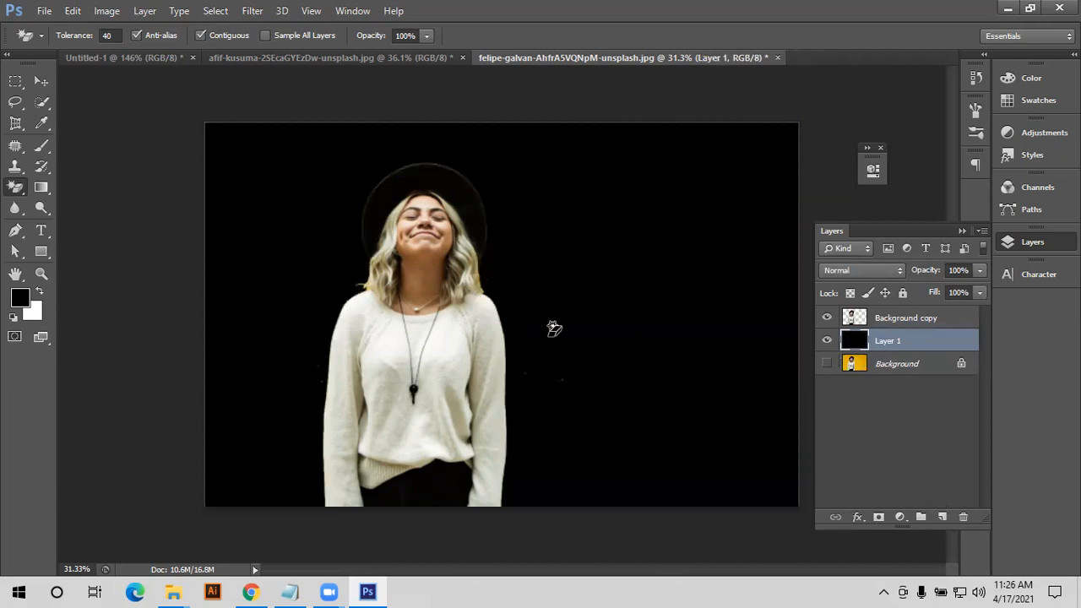
pyautogui.press('Delete')
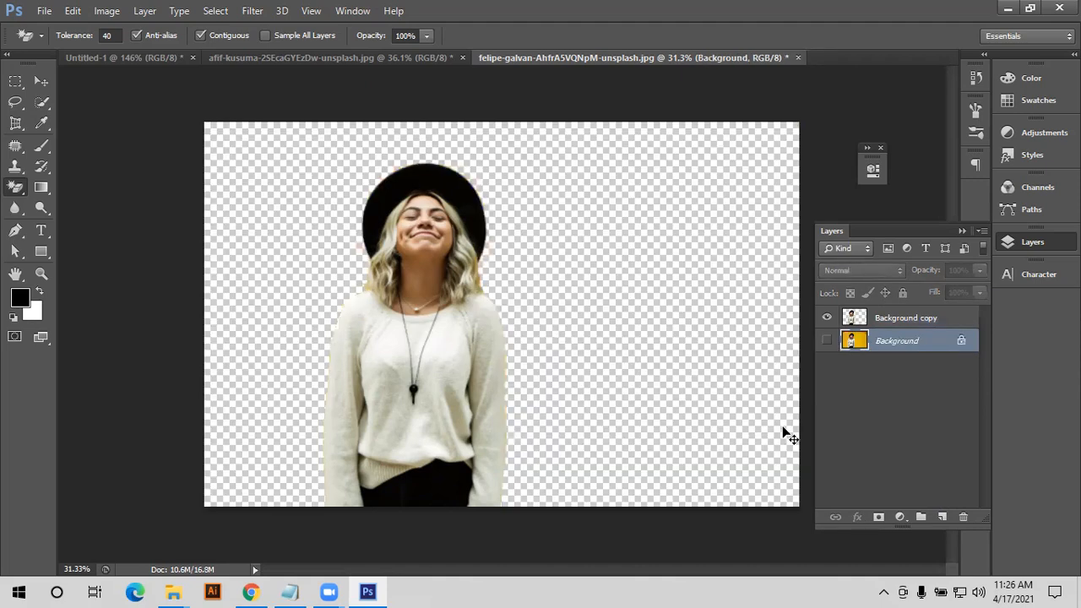
# - Undo the black-layer test and the Magic Eraser removal of the yellow wall
pyautogui.hotkey('ctrl', 'alt', 'z')
pyautogui.hotkey('ctrl', 'alt', 'z')
pyautogui.hotkey('ctrl', 'alt', 'z')
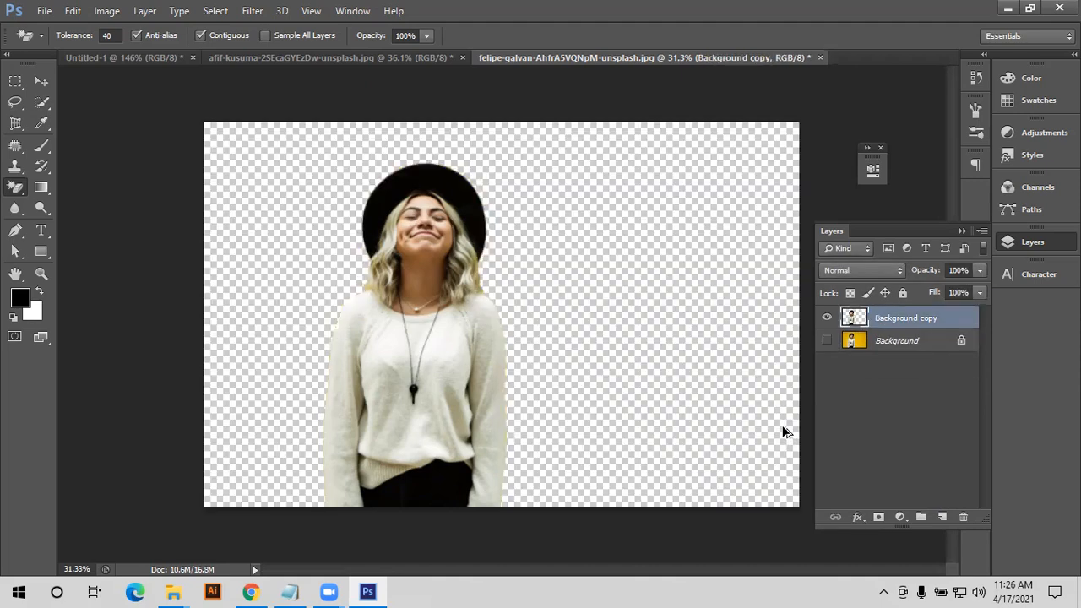
pyautogui.hotkey('ctrl', 'alt', 'z')
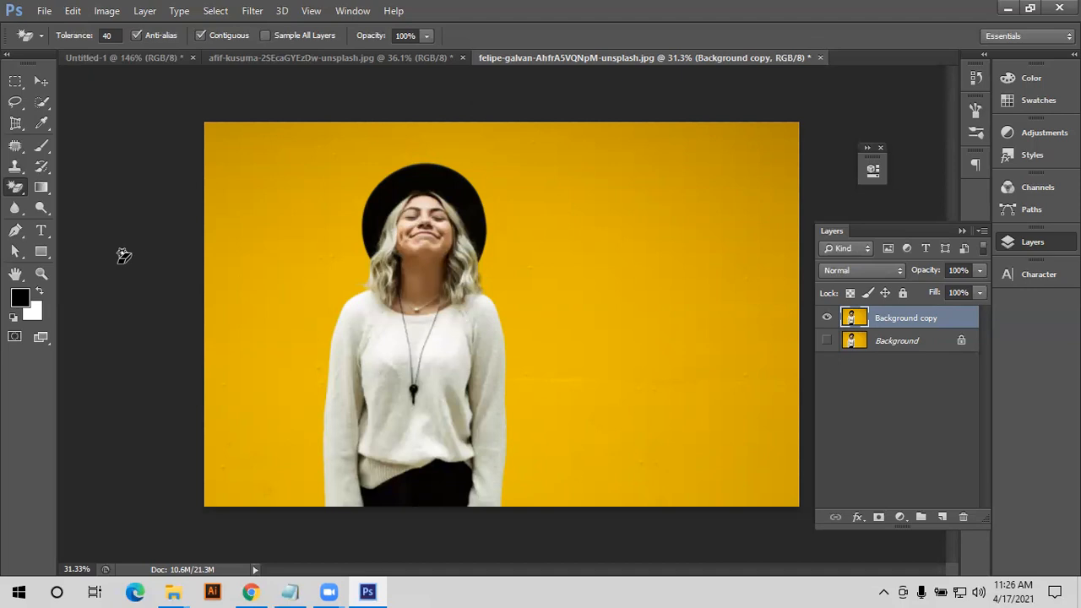
# - Open the photo of the toddler by the poppy field from the Class 04 folder
pyautogui.click(38, 85)
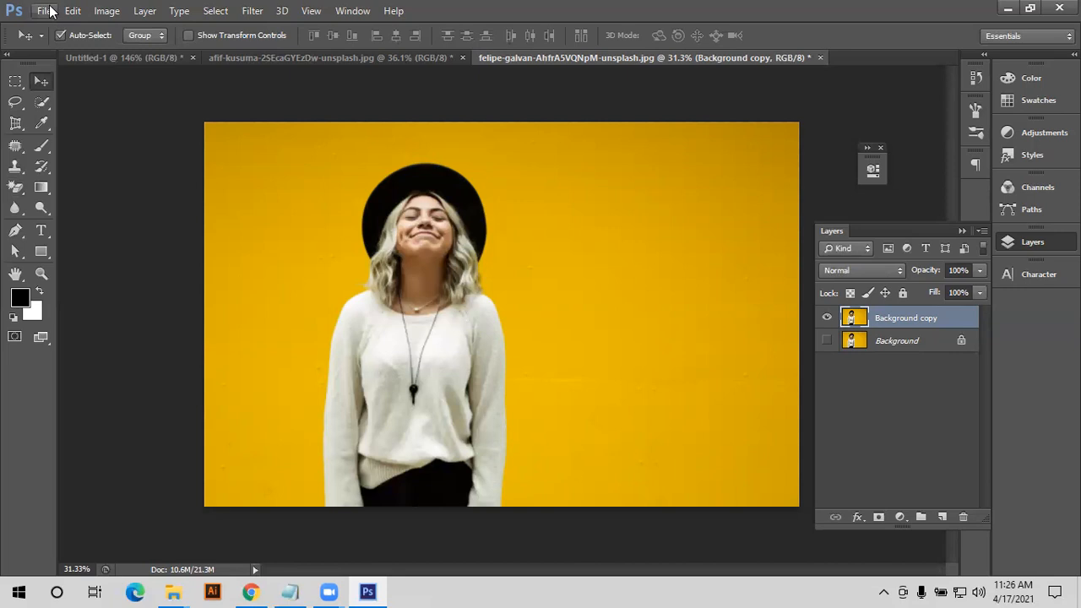
pyautogui.click(49, 10)
pyautogui.click(62, 43)
pyautogui.click(495, 127)
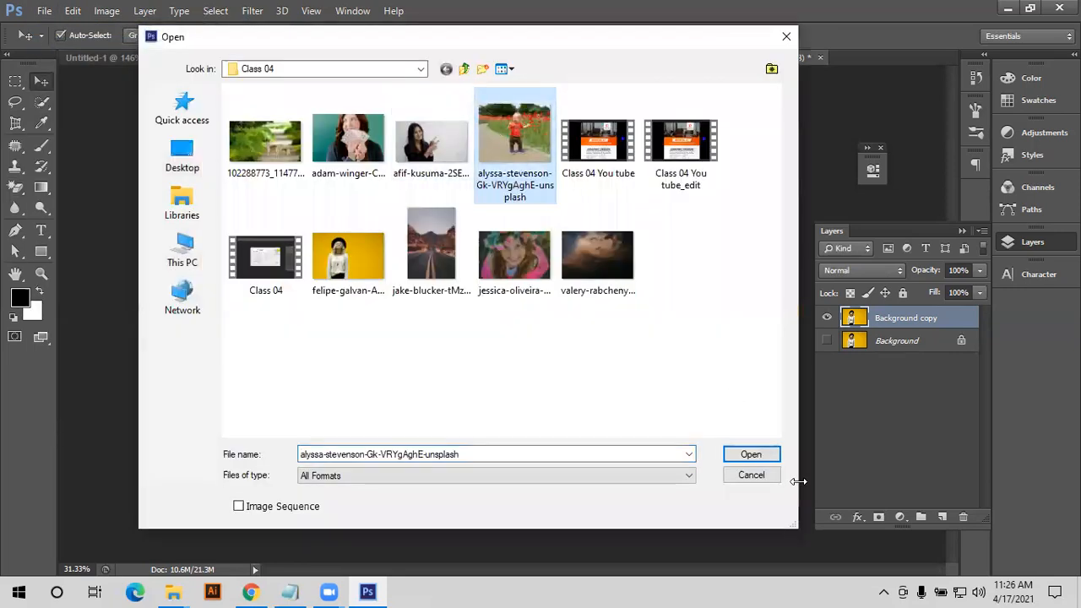
pyautogui.click(751, 454)
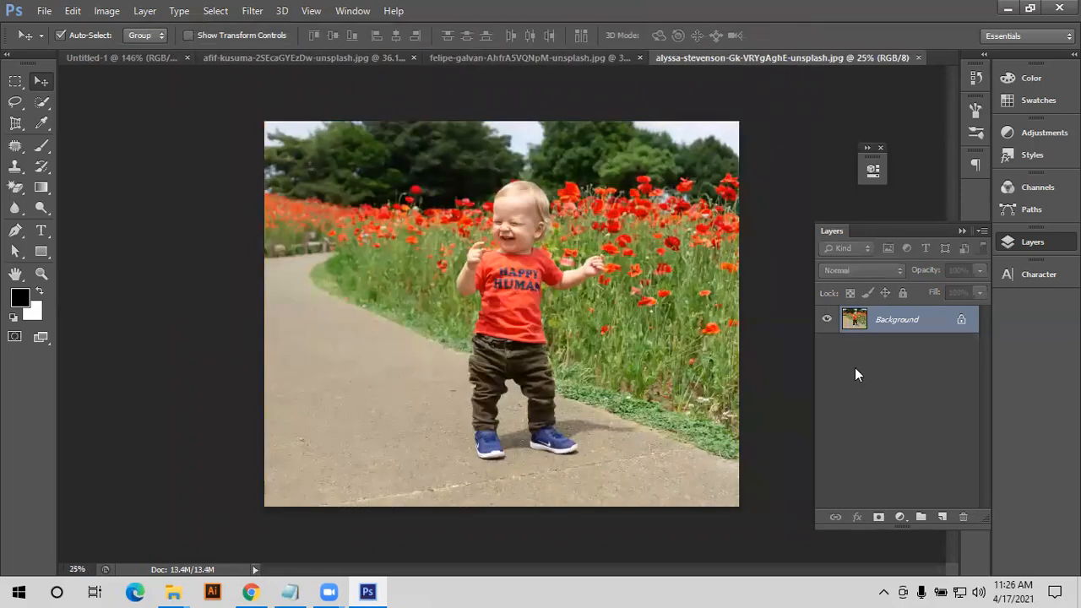
# - Duplicate the toddler photo's Background layer and hide the original
pyautogui.moveTo(891, 319); pyautogui.dragTo(943, 516)
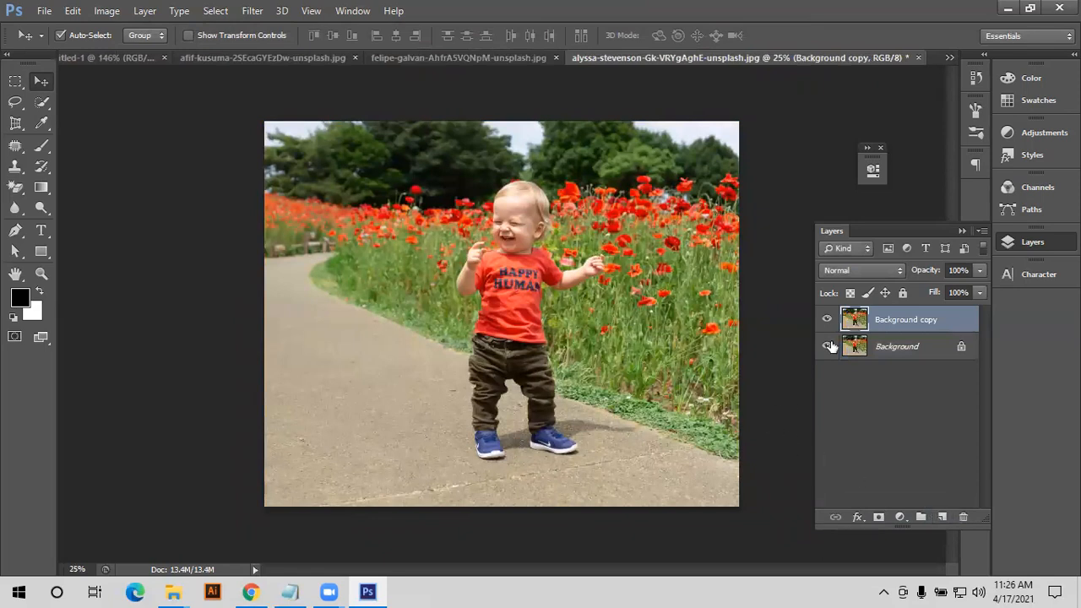
pyautogui.hotkey('ctrl', '+')
pyautogui.hotkey('ctrl', '+')
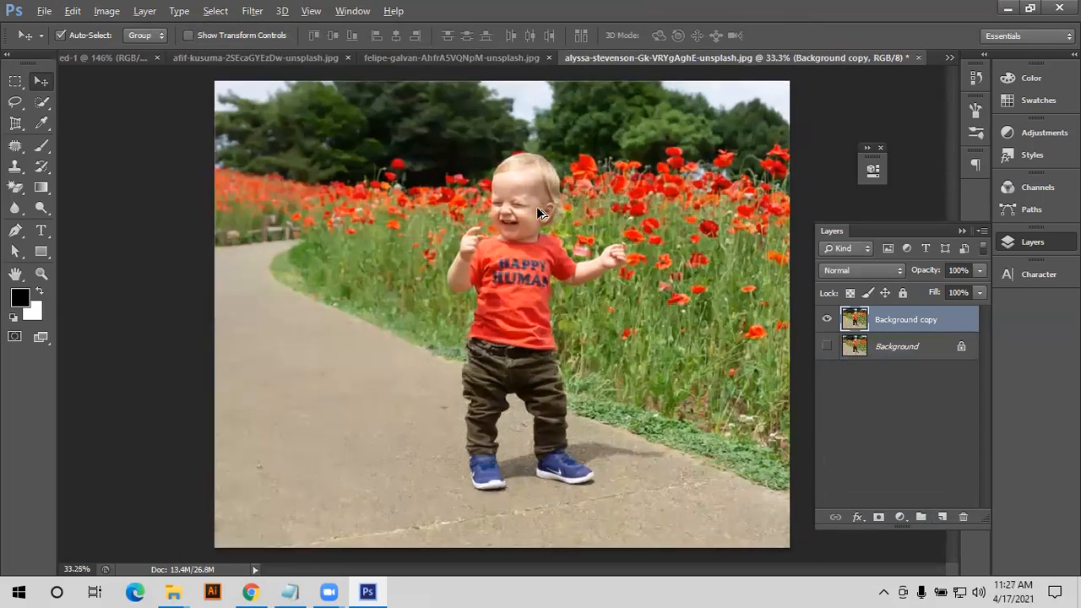
pyautogui.hotkey('ctrl', '+')
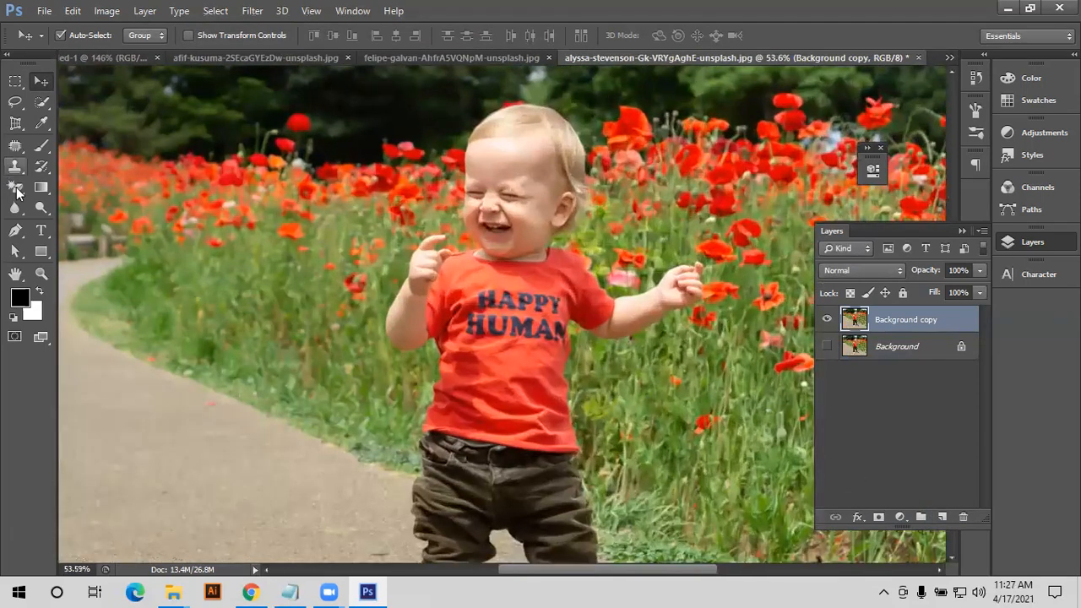
# - Choose the Dodge Tool and set its brush size to 87 px
pyautogui.click(15, 186)
pyautogui.click(68, 188)
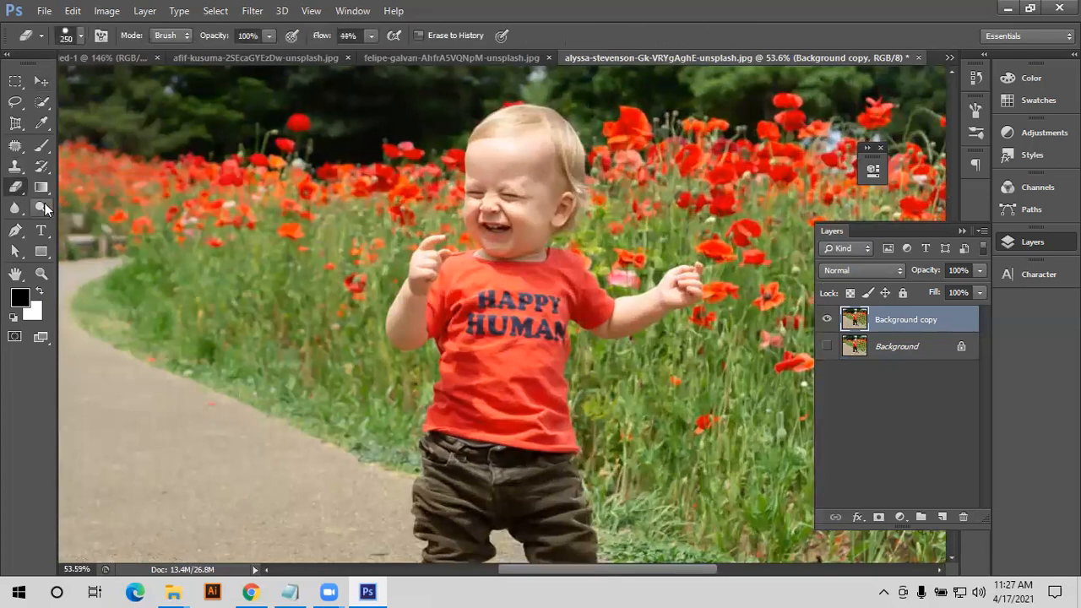
pyautogui.click(41, 207)
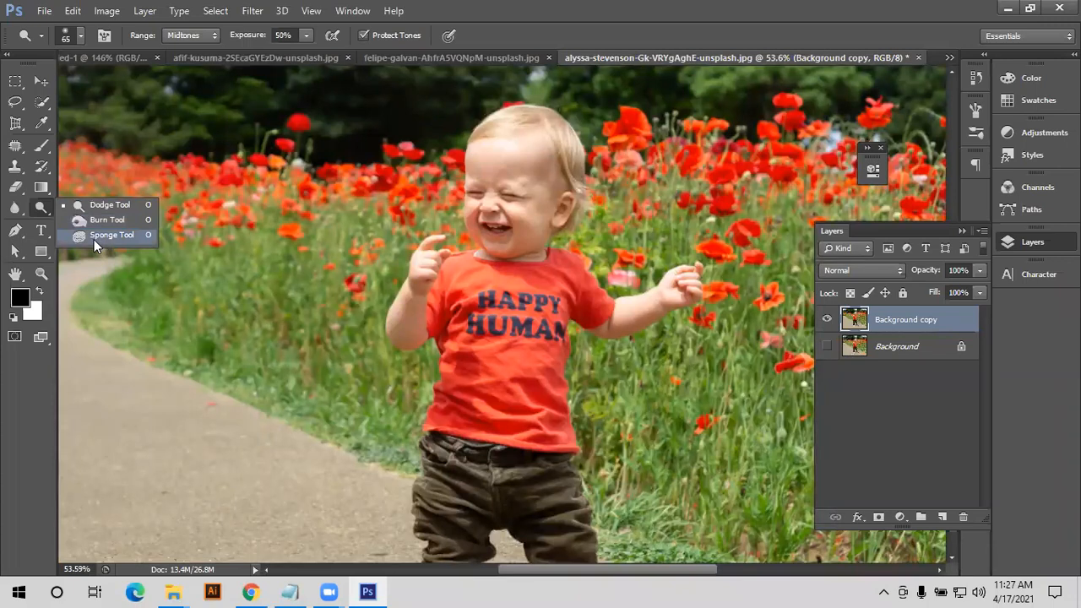
pyautogui.click(89, 204)
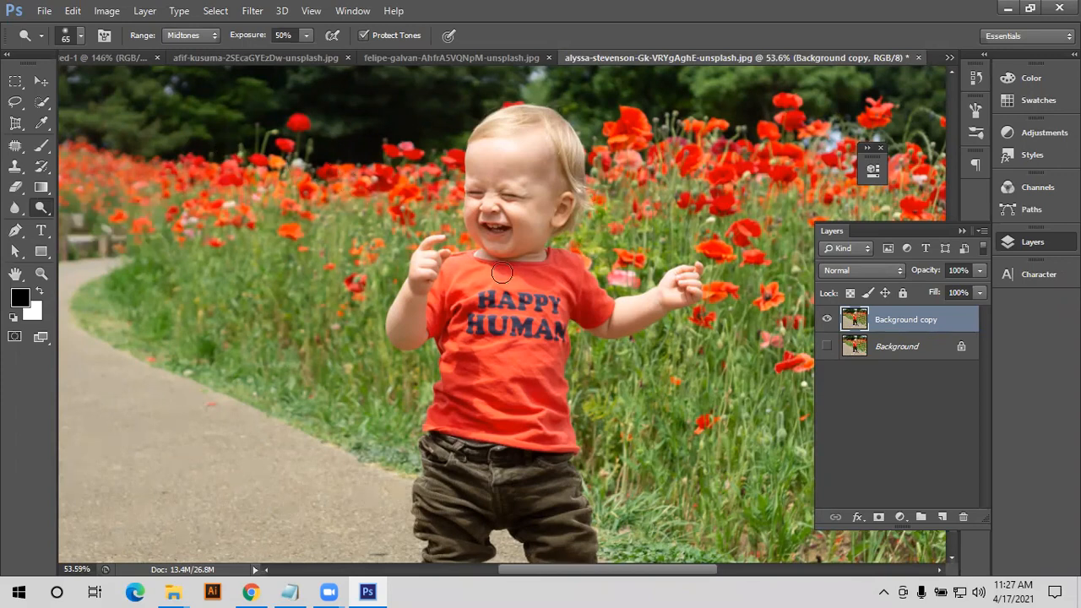
pyautogui.click(81, 35)
pyautogui.moveTo(84, 85); pyautogui.dragTo(91, 84)
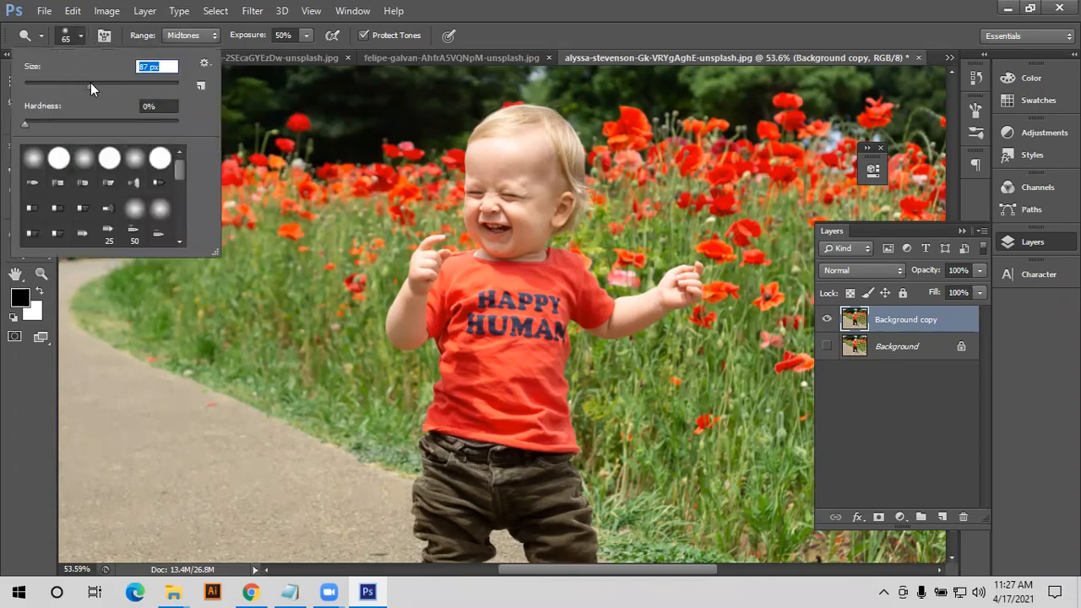
pyautogui.click(78, 36)
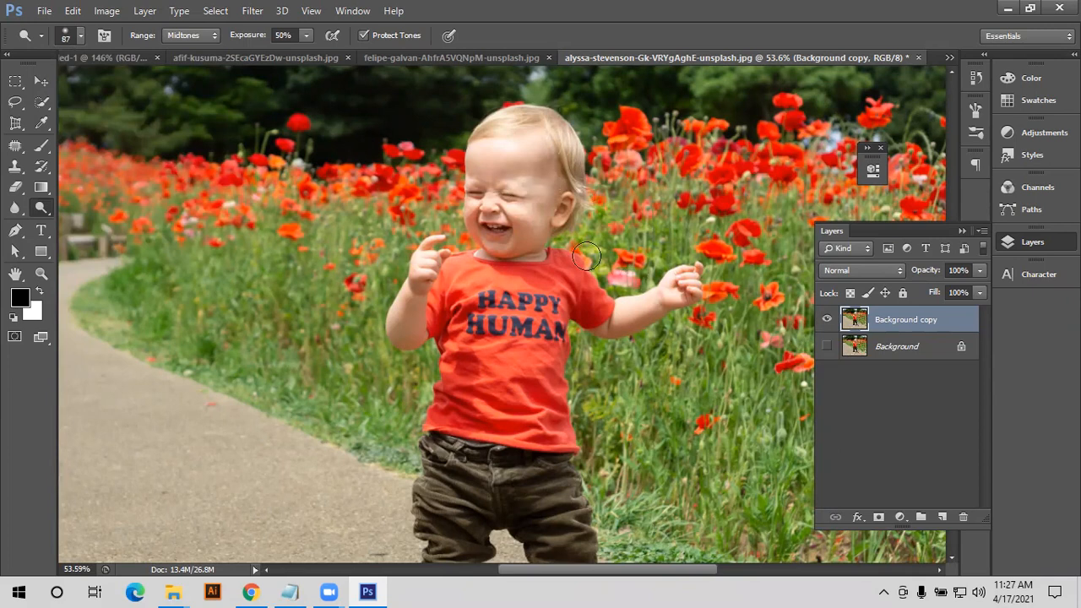
# - Lighten the trees in the photo's upper left with the Dodge Tool and compare them with the original layer
pyautogui.scroll(5, 586, 256)
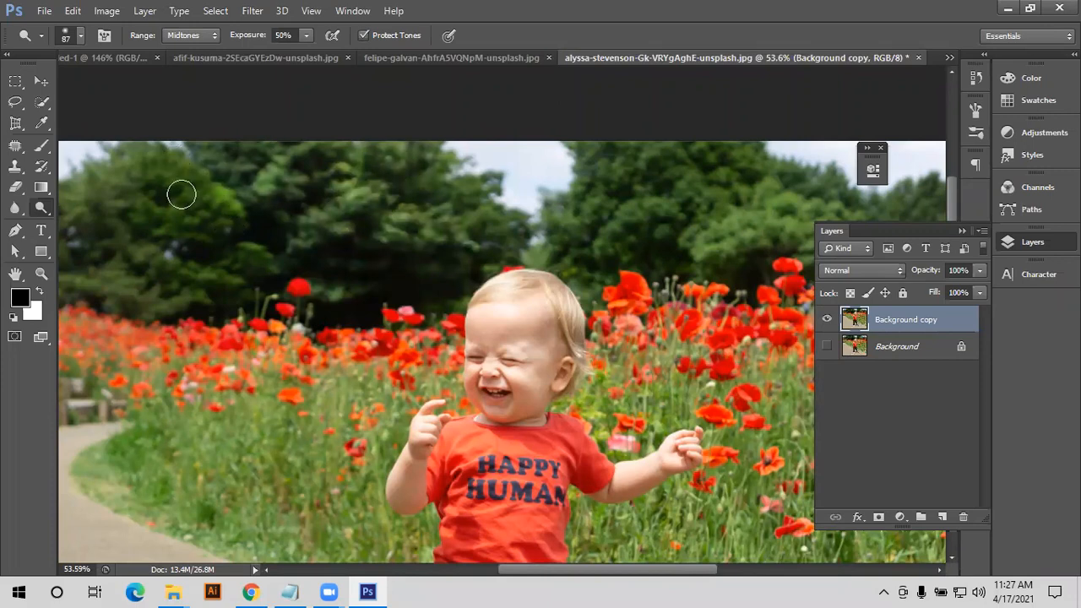
pyautogui.moveTo(139, 168)
pyautogui.mouseDown()
pyautogui.moveTo(234, 212)
pyautogui.moveTo(244, 234)
pyautogui.moveTo(173, 189)
pyautogui.moveTo(255, 257)
pyautogui.mouseUp()
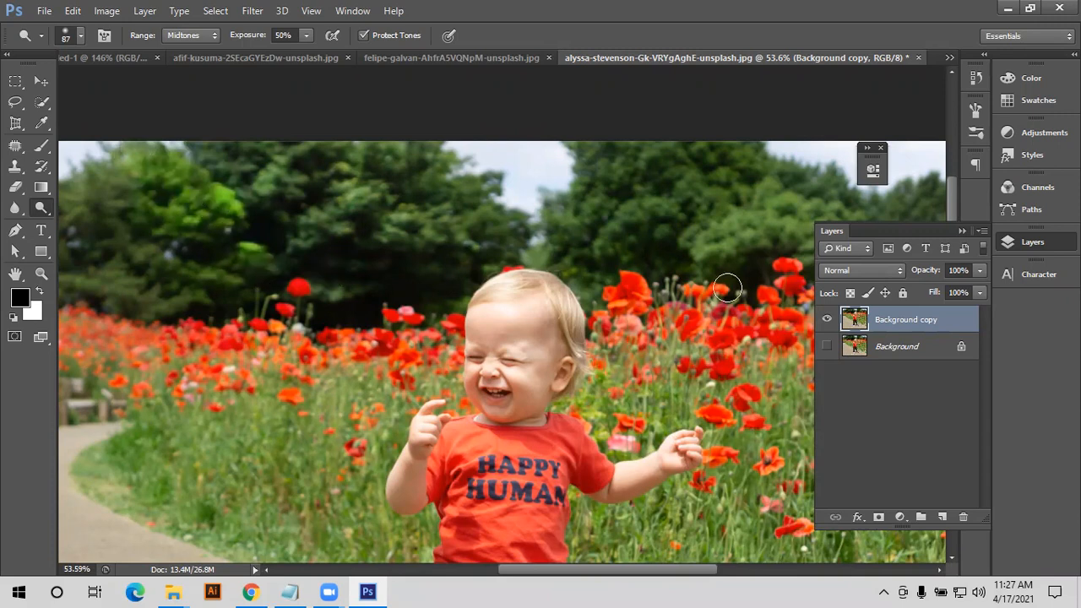
pyautogui.click(827, 318)
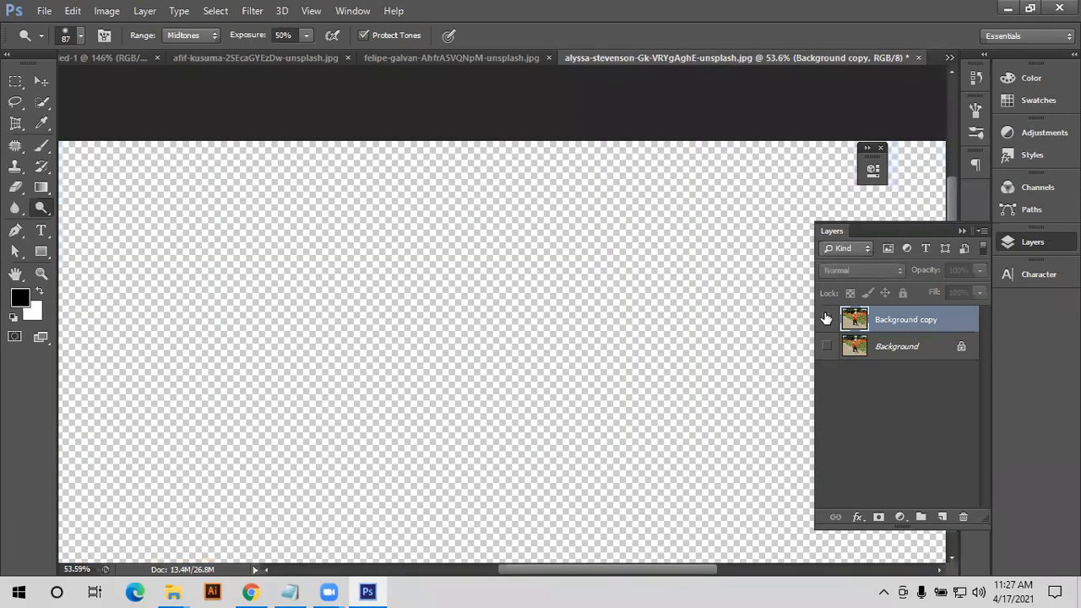
pyautogui.click(828, 346)
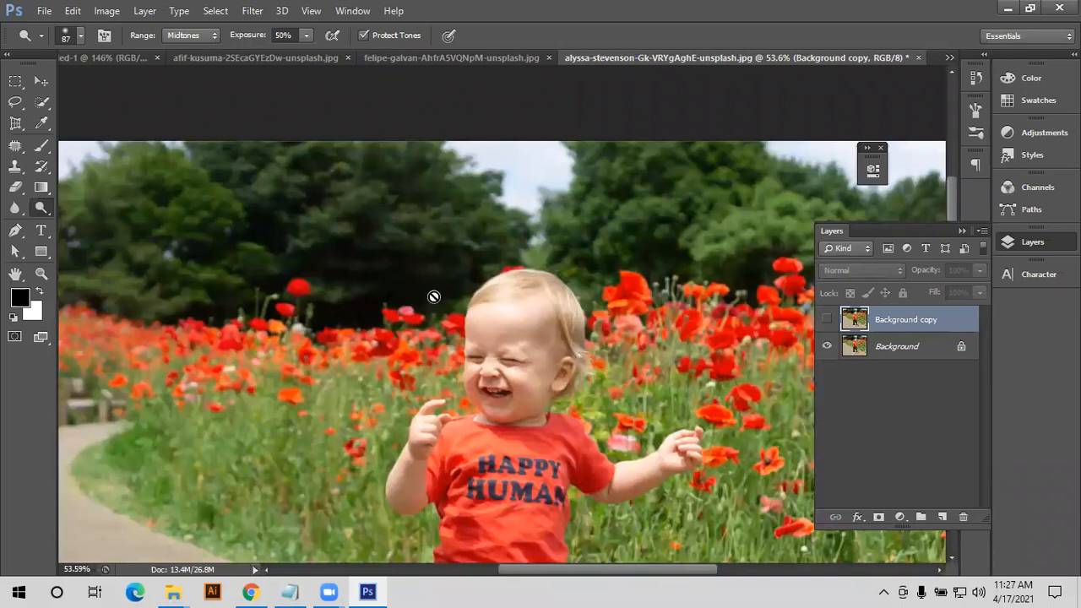
pyautogui.click(827, 320)
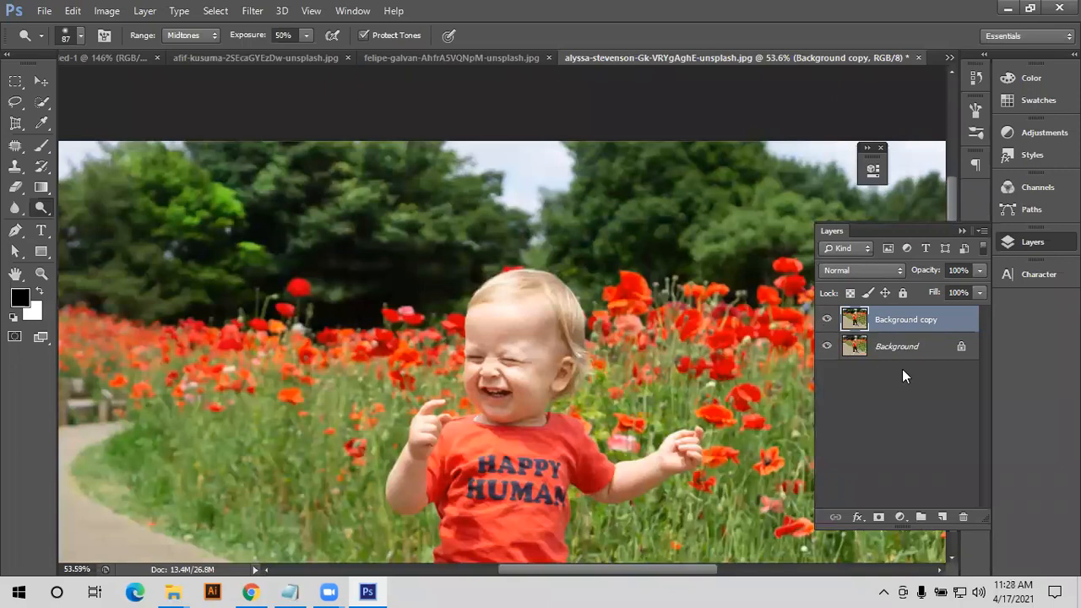
# - Delete the dodged background copy, keeping only the original Background layer
pyautogui.press('Delete')
pyautogui.keyDown('alt'); pyautogui.scroll(-5, 585, 340); pyautogui.keyUp('alt')
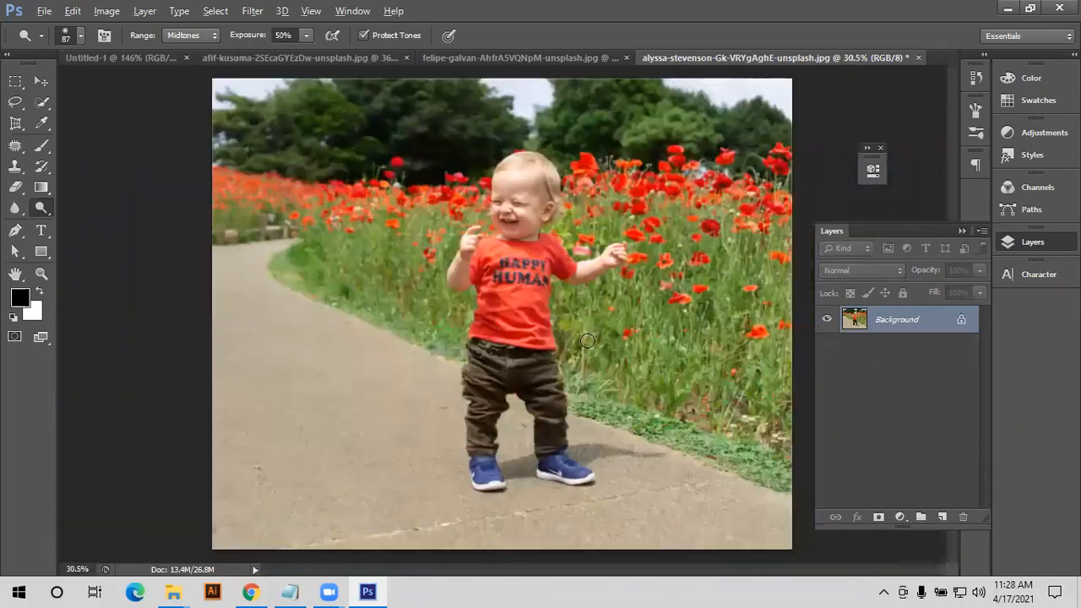
# - Duplicate the toddler photo's Background layer
pyautogui.moveTo(913, 329); pyautogui.dragTo(943, 516)
pyautogui.keyDown('alt'); pyautogui.scroll(3, 487, 150); pyautogui.keyUp('alt')
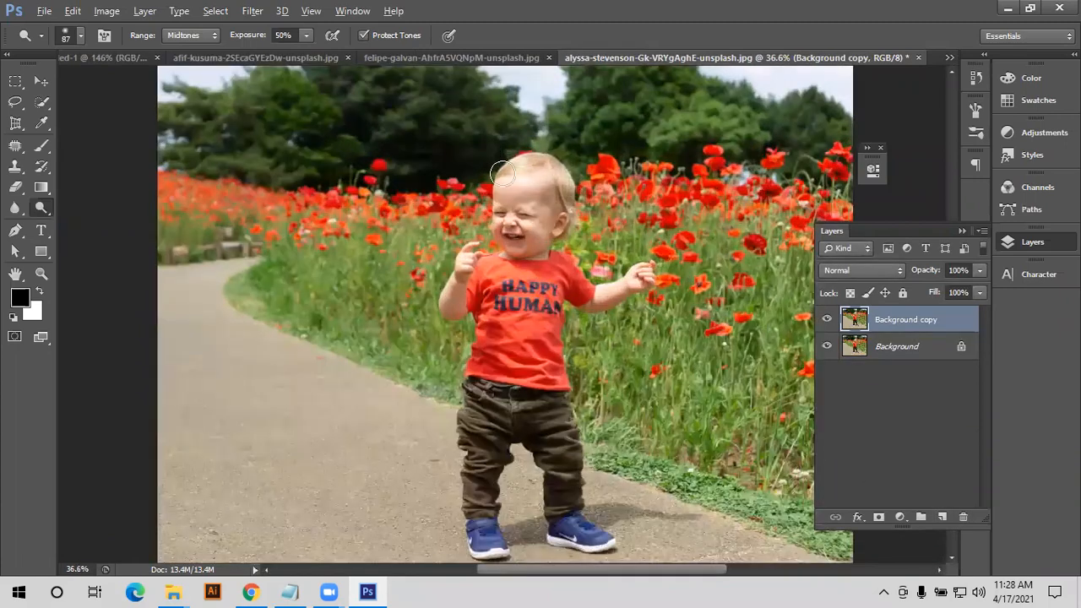
# - Open the Class 04 photo of the smiling girl with the flower crown and duplicate its Background layer
pyautogui.click(42, 11)
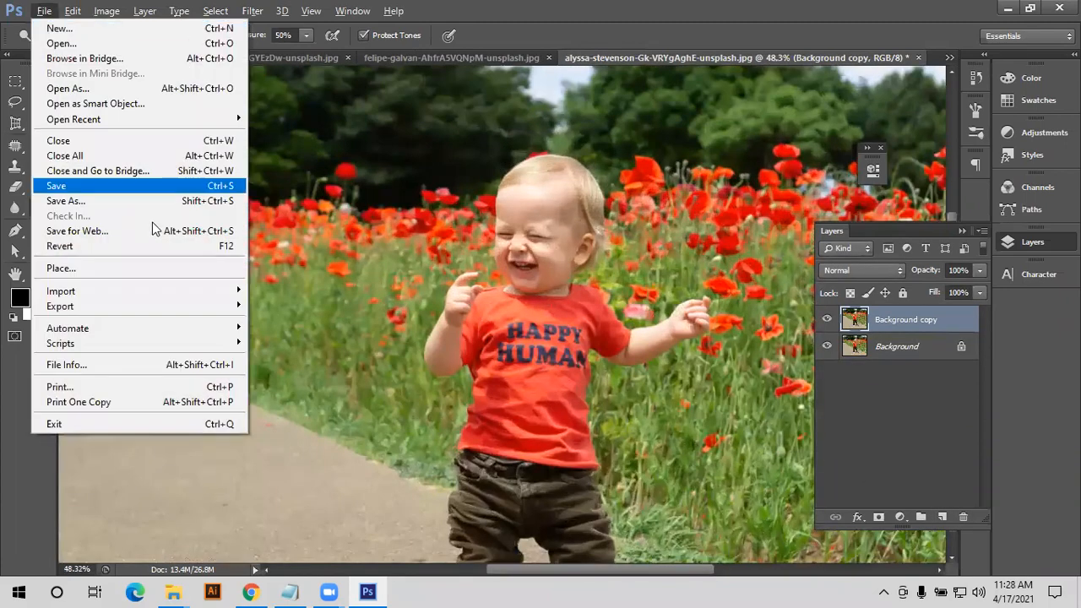
pyautogui.click(89, 45)
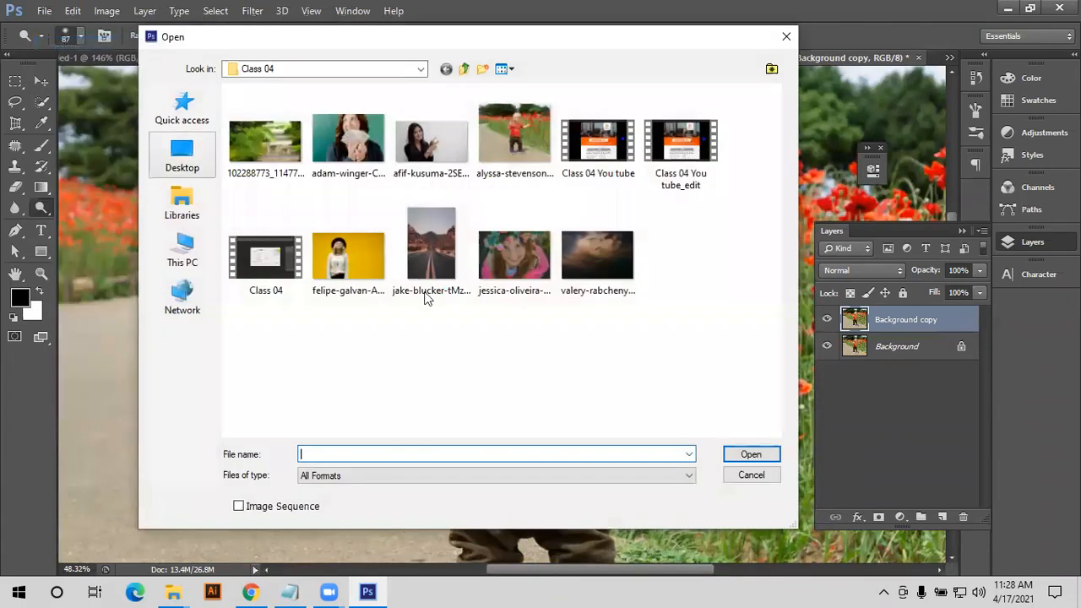
pyautogui.click(503, 260)
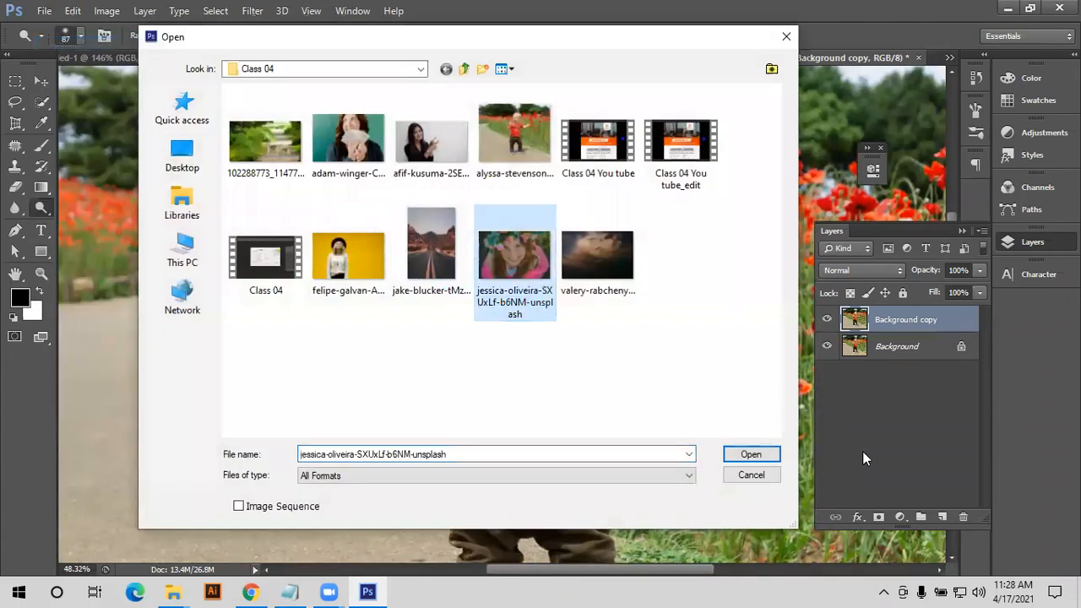
pyautogui.click(775, 455)
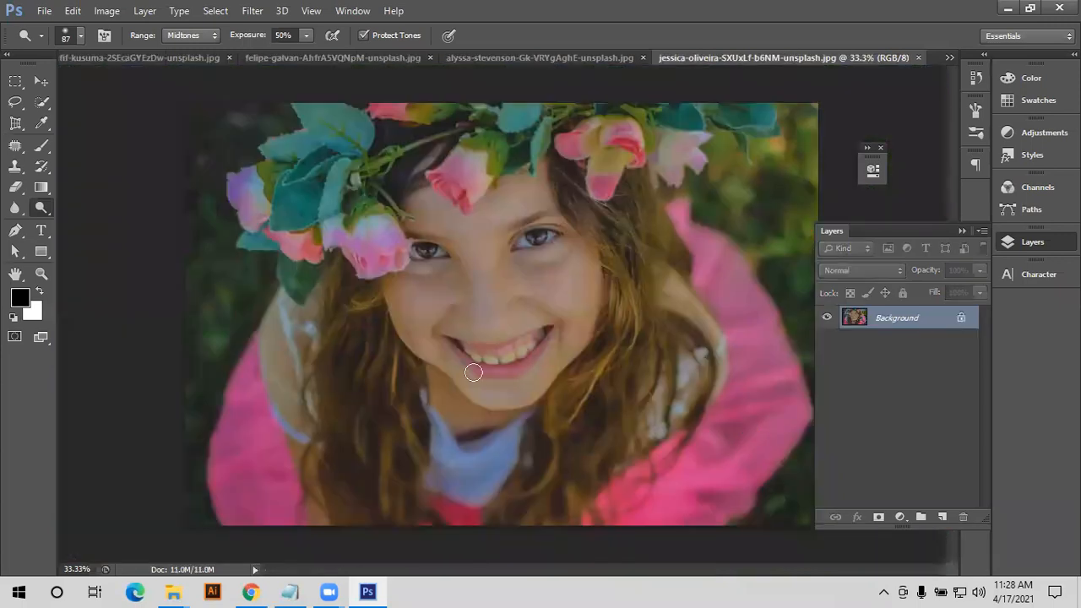
pyautogui.moveTo(906, 330); pyautogui.dragTo(942, 516)
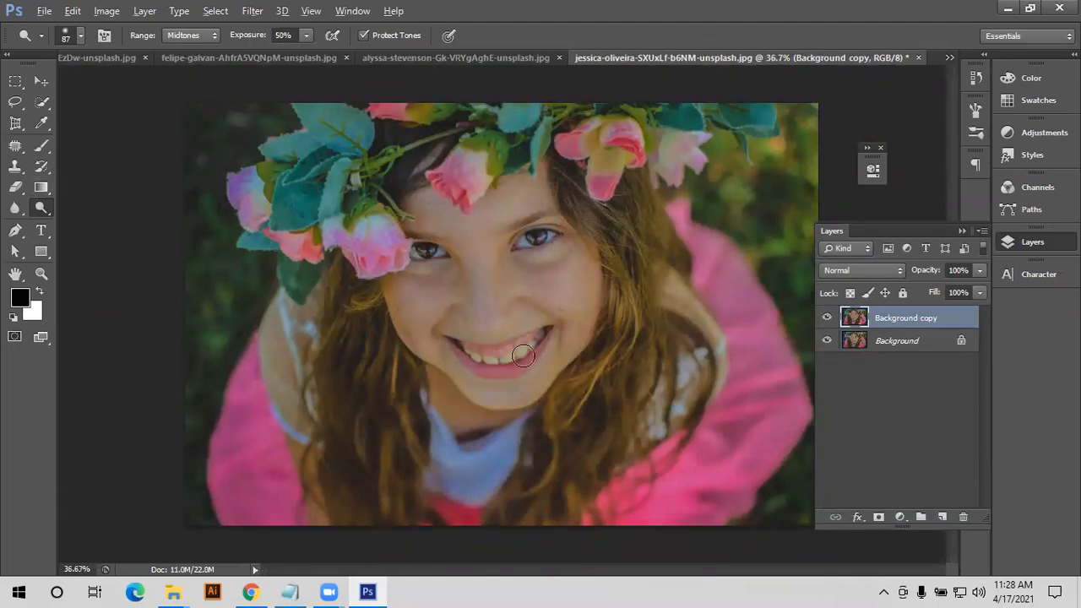
# - Reduce the Dodge Tool's brush size to 23 px for working on the girl's teeth
pyautogui.scroll(5, 517, 351)
pyautogui.scroll(2, 535, 368)
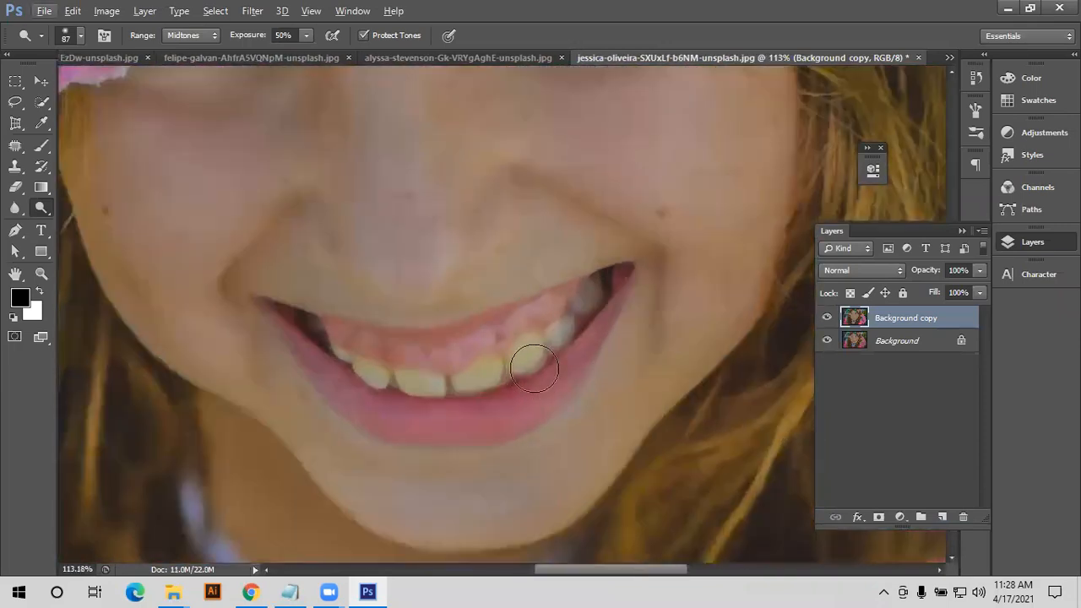
pyautogui.press('[')
pyautogui.press('[')
pyautogui.press('[')
pyautogui.press('[')
pyautogui.click(73, 34)
pyautogui.click(41, 84)
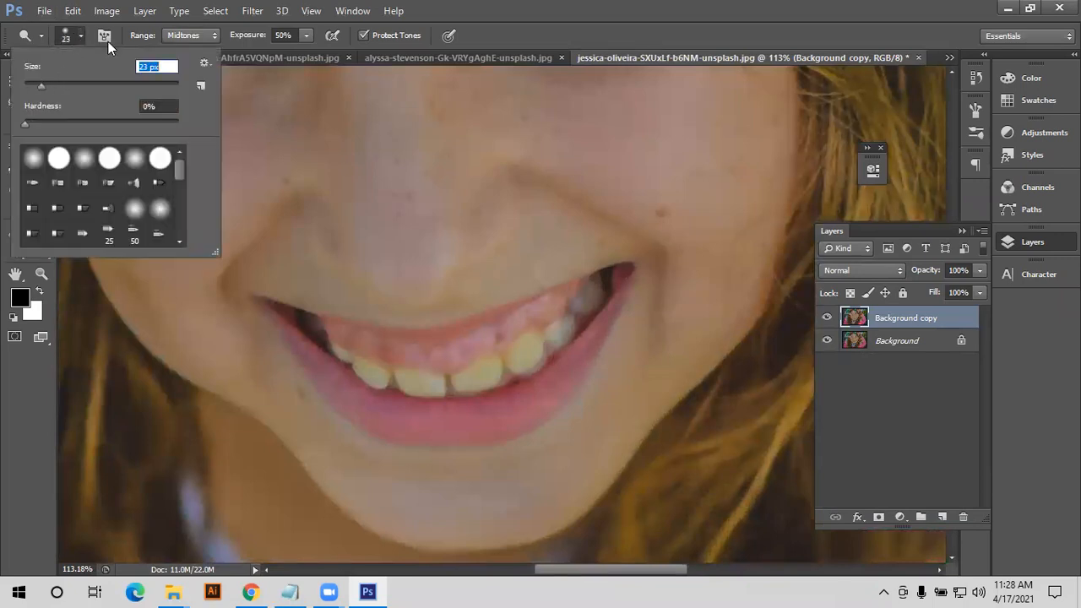
pyautogui.click(83, 33)
# - Whiten the girl's teeth one by one with the Dodge Tool at Midtones and 50% exposure
pyautogui.moveTo(514, 362)
pyautogui.mouseDown()
pyautogui.moveTo(537, 348)
pyautogui.moveTo(528, 364)
pyautogui.moveTo(536, 340)
pyautogui.moveTo(560, 333)
pyautogui.moveTo(551, 346)
pyautogui.moveTo(589, 292)
pyautogui.mouseUp()
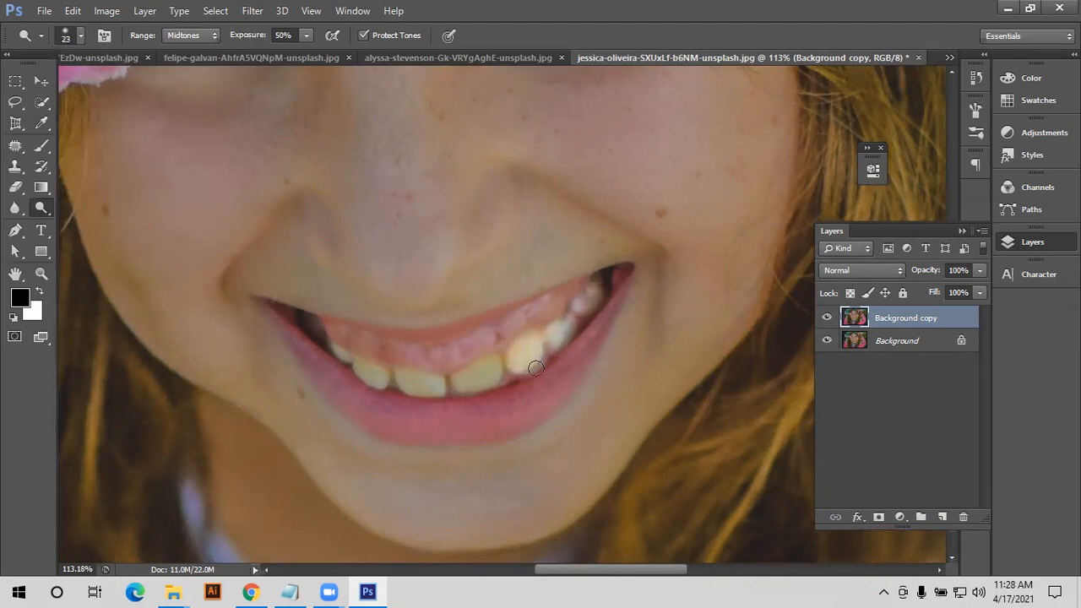
pyautogui.moveTo(468, 383); pyautogui.dragTo(495, 376)
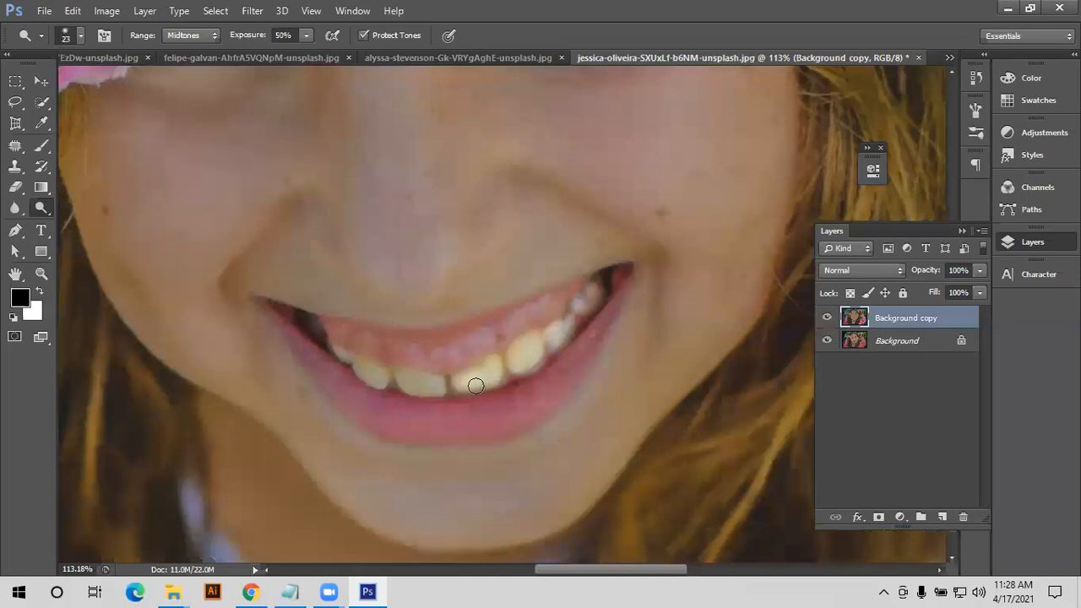
pyautogui.moveTo(417, 390)
pyautogui.mouseDown()
pyautogui.moveTo(371, 379)
pyautogui.moveTo(360, 369)
pyautogui.moveTo(383, 381)
pyautogui.moveTo(334, 356)
pyautogui.moveTo(432, 392)
pyautogui.moveTo(461, 385)
pyautogui.mouseUp()
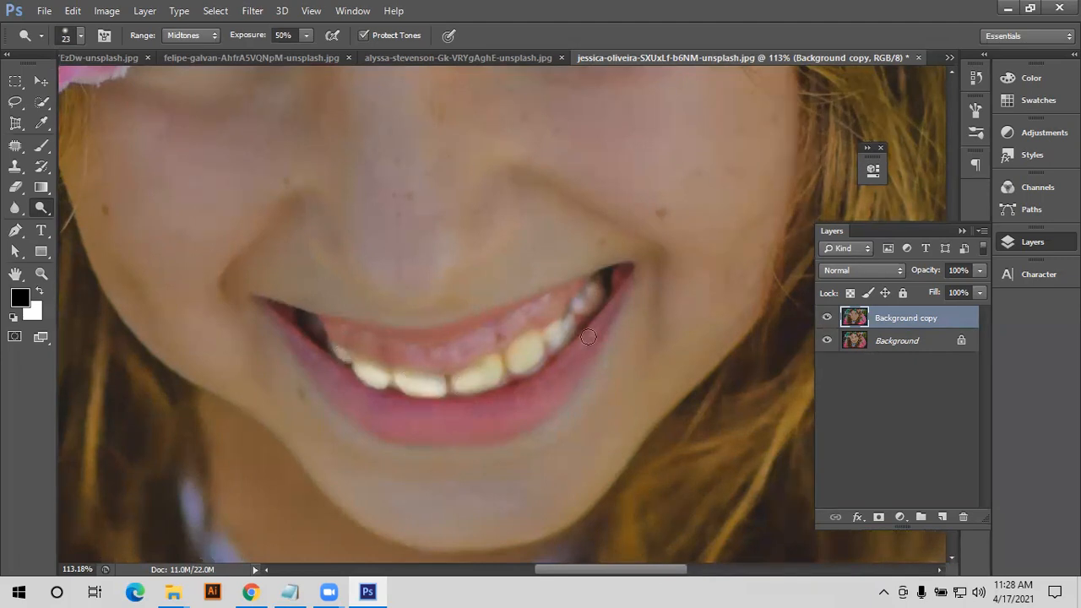
# - Compare the whitened teeth with the original by repeatedly hiding and showing the Background copy layer
pyautogui.scroll(-10, 589, 337)
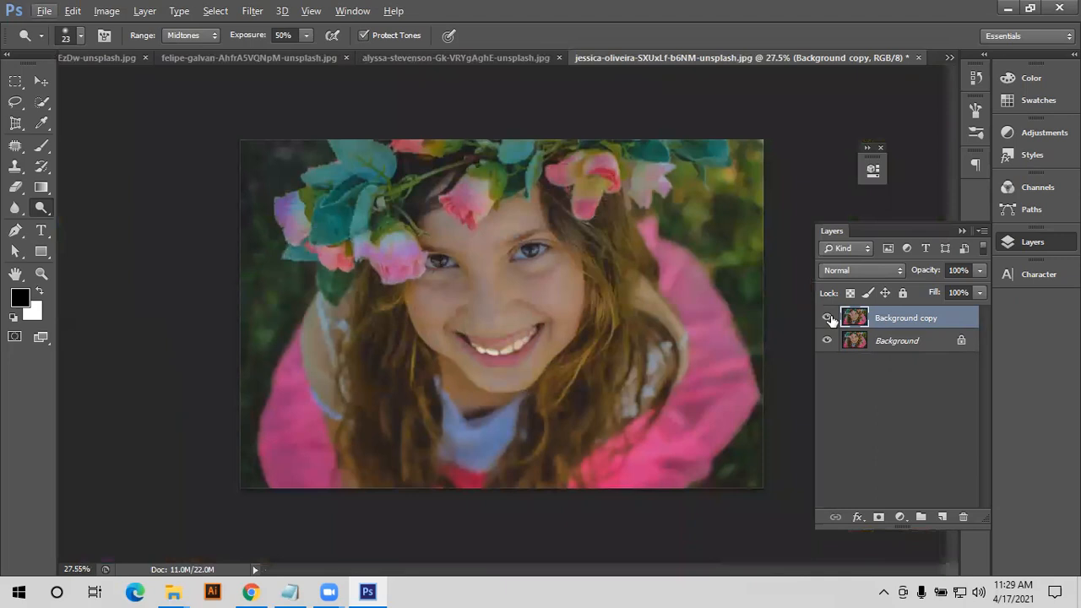
pyautogui.click(828, 317)
pyautogui.click(828, 317)
pyautogui.click(827, 318)
pyautogui.click(828, 318)
pyautogui.click(829, 318)
pyautogui.click(828, 318)
pyautogui.click(830, 319)
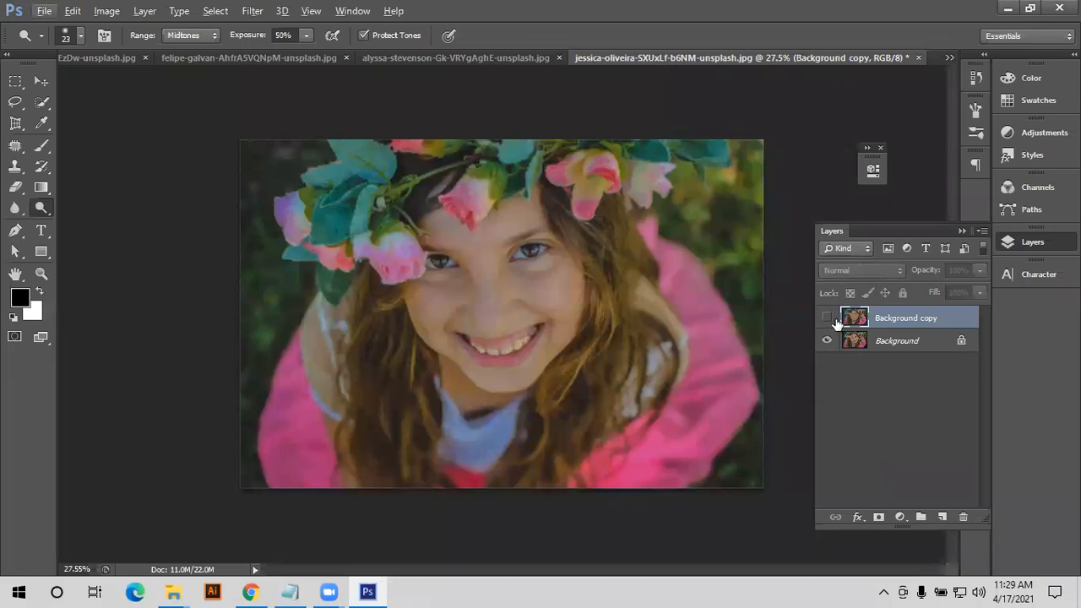
pyautogui.click(828, 317)
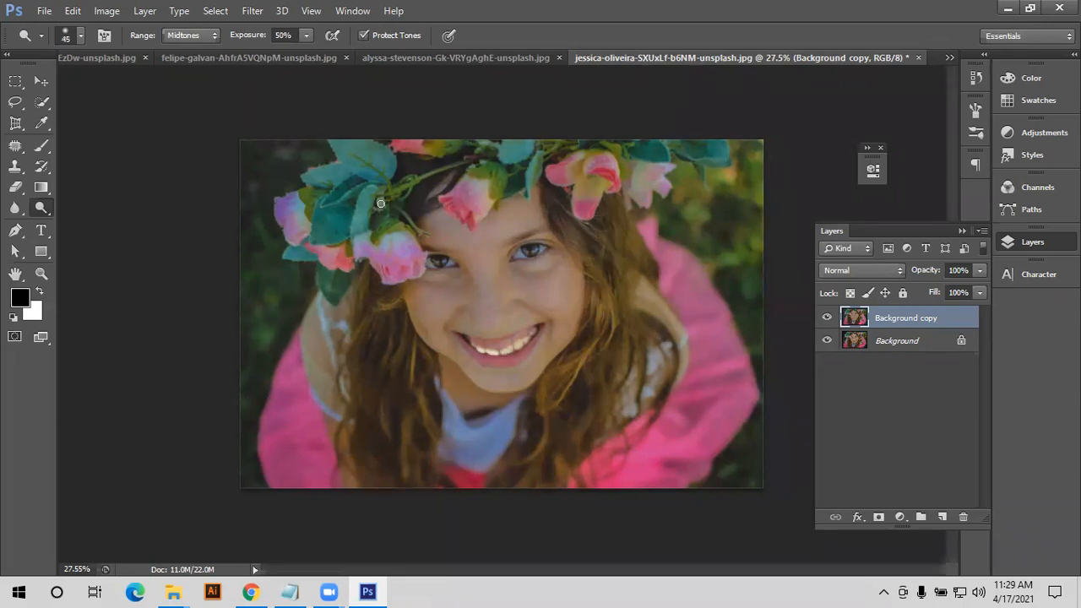
# - Enlarge the Dodge brush to 200 px and lighten the flower crown and the girl's upper face
pyautogui.press(']')
pyautogui.press(']')
pyautogui.press(']')
pyautogui.press(']')
pyautogui.press(']')
pyautogui.press(']')
pyautogui.press(']')
pyautogui.press(']')
pyautogui.press(']')
pyautogui.moveTo(344, 270)
pyautogui.mouseDown()
pyautogui.moveTo(380, 362)
pyautogui.moveTo(359, 452)
pyautogui.moveTo(384, 476)
pyautogui.moveTo(410, 426)
pyautogui.moveTo(403, 348)
pyautogui.moveTo(375, 190)
pyautogui.moveTo(342, 137)
pyautogui.moveTo(348, 211)
pyautogui.moveTo(516, 151)
pyautogui.moveTo(410, 154)
pyautogui.moveTo(472, 207)
pyautogui.moveTo(523, 162)
pyautogui.moveTo(598, 162)
pyautogui.moveTo(586, 186)
pyautogui.moveTo(718, 160)
pyautogui.moveTo(610, 189)
pyautogui.moveTo(565, 186)
pyautogui.moveTo(476, 147)
pyautogui.moveTo(426, 147)
pyautogui.mouseUp()
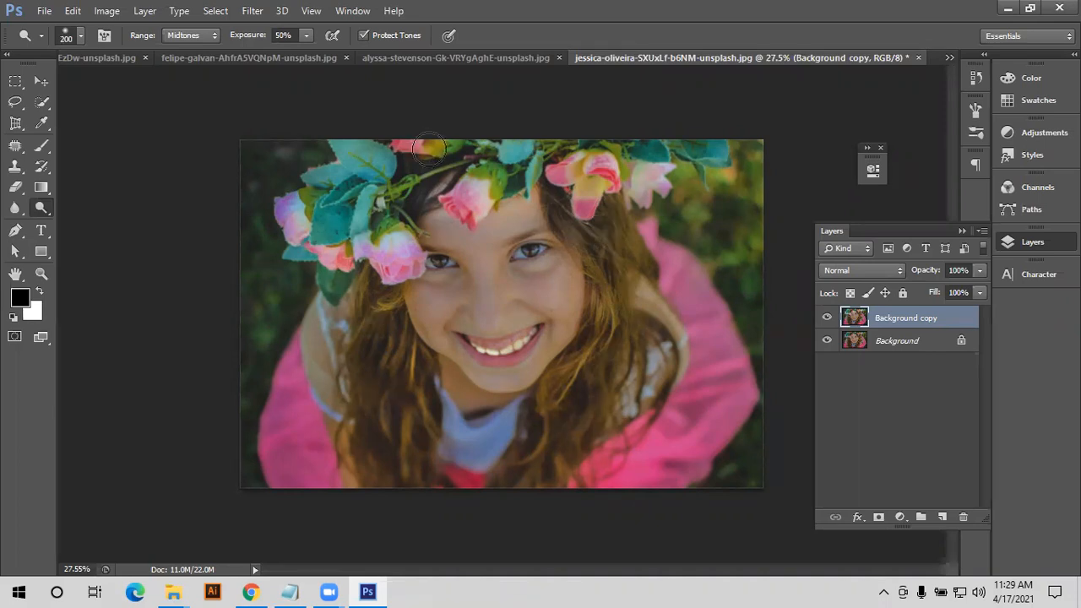
pyautogui.moveTo(426, 263); pyautogui.dragTo(486, 236)
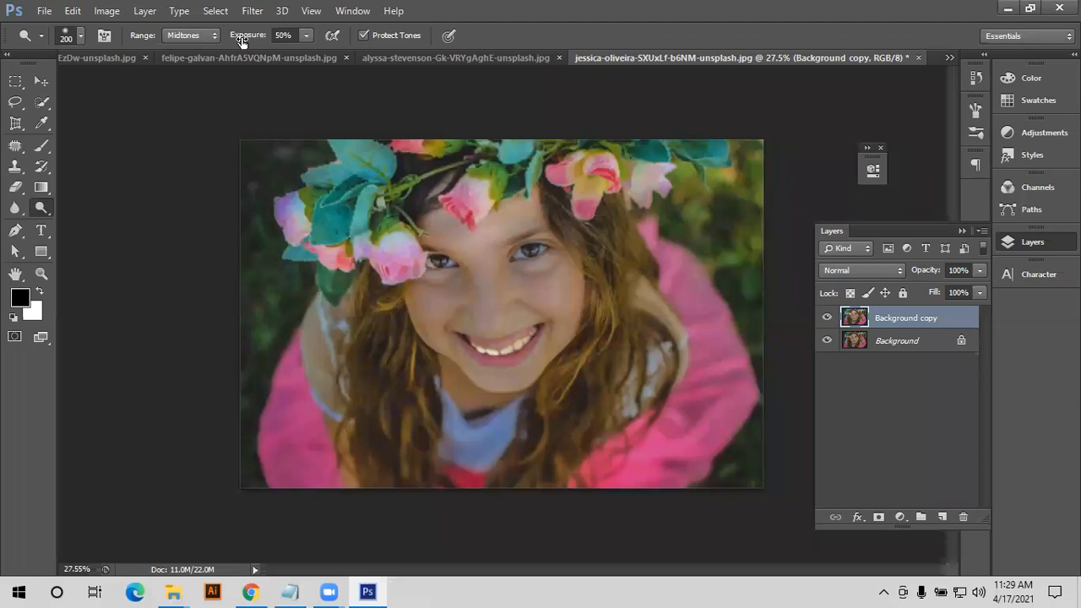
# - Set the Dodge exposure to 21% and lighten the girl's face
pyautogui.click(306, 36)
pyautogui.moveTo(307, 52); pyautogui.dragTo(283, 53)
pyautogui.click(467, 363)
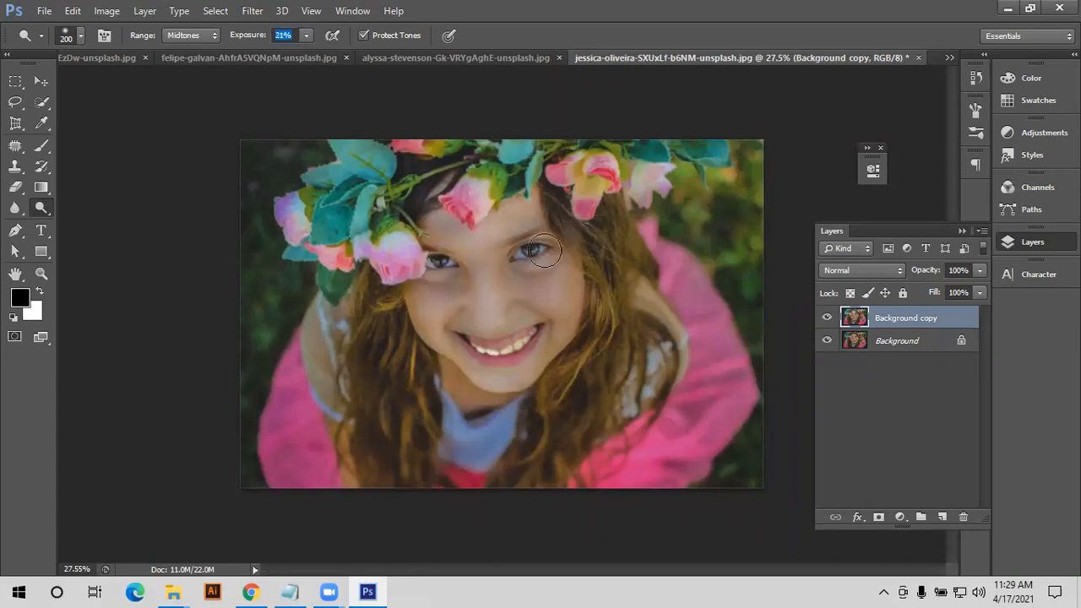
pyautogui.moveTo(436, 295)
pyautogui.mouseDown()
pyautogui.moveTo(438, 333)
pyautogui.moveTo(449, 318)
pyautogui.moveTo(431, 320)
pyautogui.moveTo(486, 343)
pyautogui.moveTo(446, 306)
pyautogui.mouseUp()
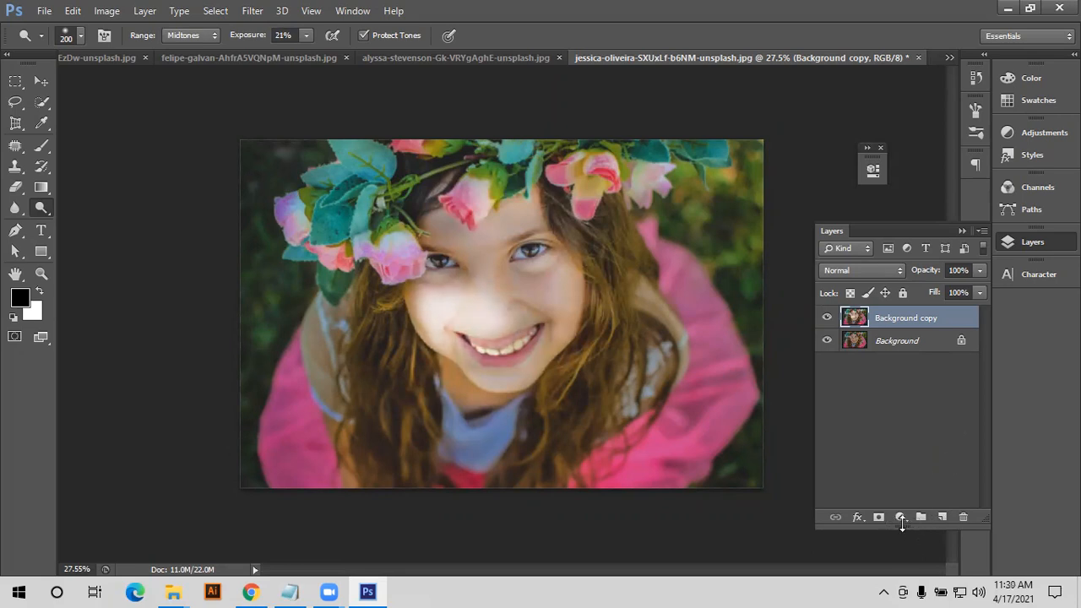
# - Replace the dodged layer with a fresh duplicate of Background and lighten the girl's face at 95% exposure
pyautogui.press('Delete')
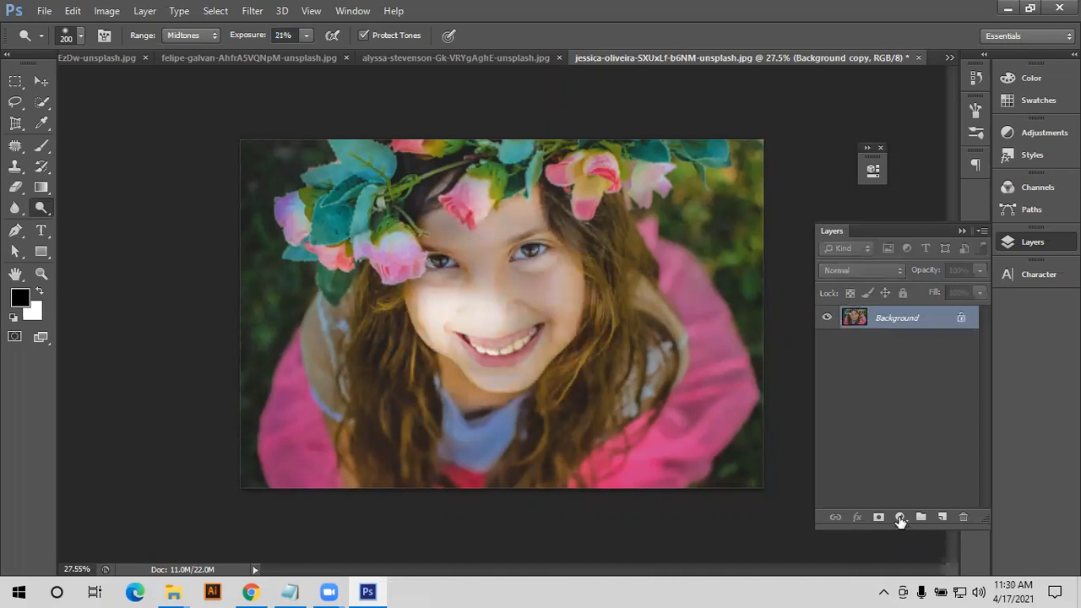
pyautogui.moveTo(912, 318)
pyautogui.mouseDown()
pyautogui.moveTo(927, 494)
pyautogui.moveTo(942, 517)
pyautogui.mouseUp()
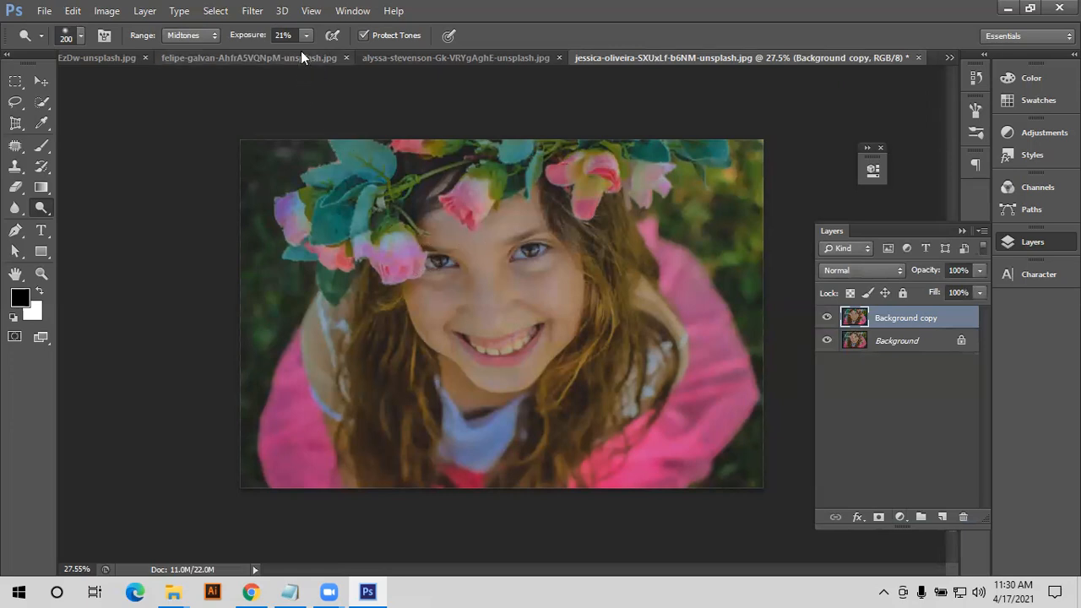
pyautogui.moveTo(251, 40); pyautogui.dragTo(314, 41)
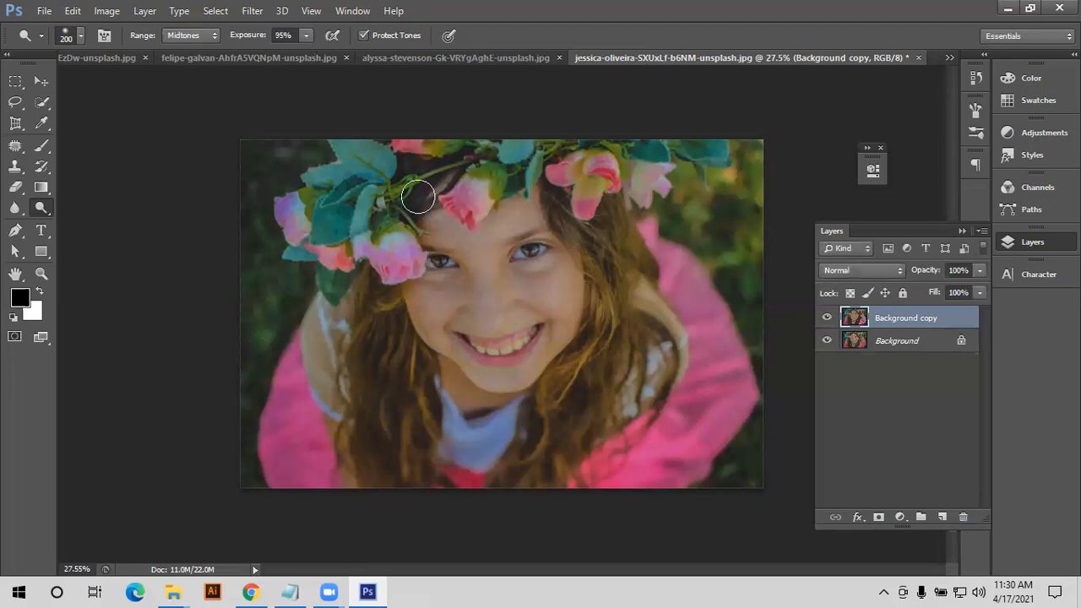
pyautogui.moveTo(498, 274)
pyautogui.mouseDown()
pyautogui.moveTo(474, 245)
pyautogui.moveTo(477, 325)
pyautogui.moveTo(393, 261)
pyautogui.moveTo(456, 224)
pyautogui.moveTo(537, 338)
pyautogui.moveTo(456, 211)
pyautogui.moveTo(506, 308)
pyautogui.moveTo(541, 304)
pyautogui.moveTo(490, 328)
pyautogui.moveTo(512, 308)
pyautogui.mouseUp()
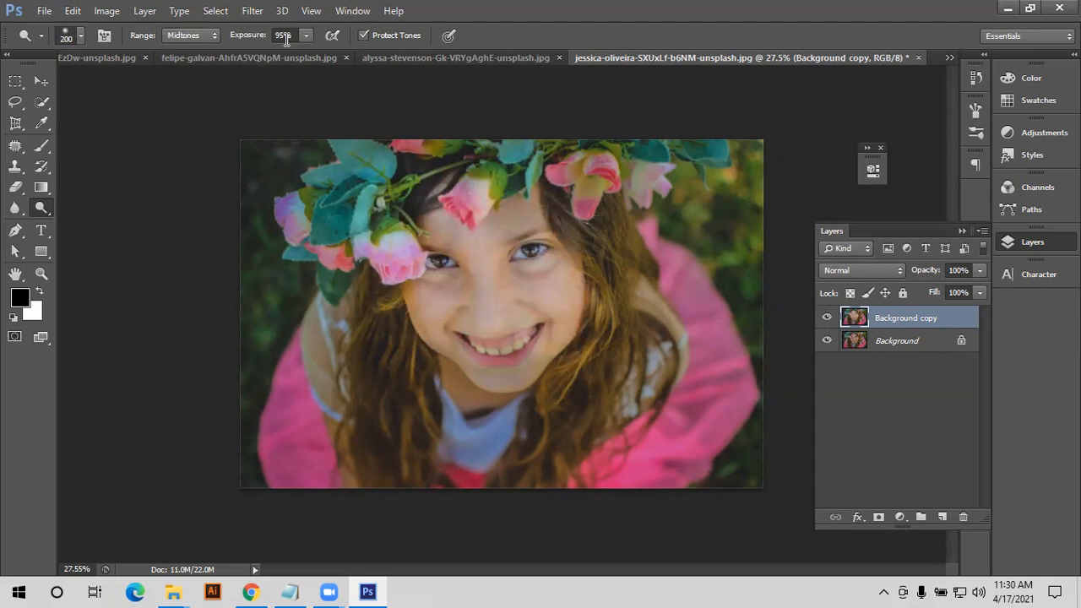
# - Delete the dodged Background copy and set the Dodge exposure to 53%
pyautogui.press('Delete')
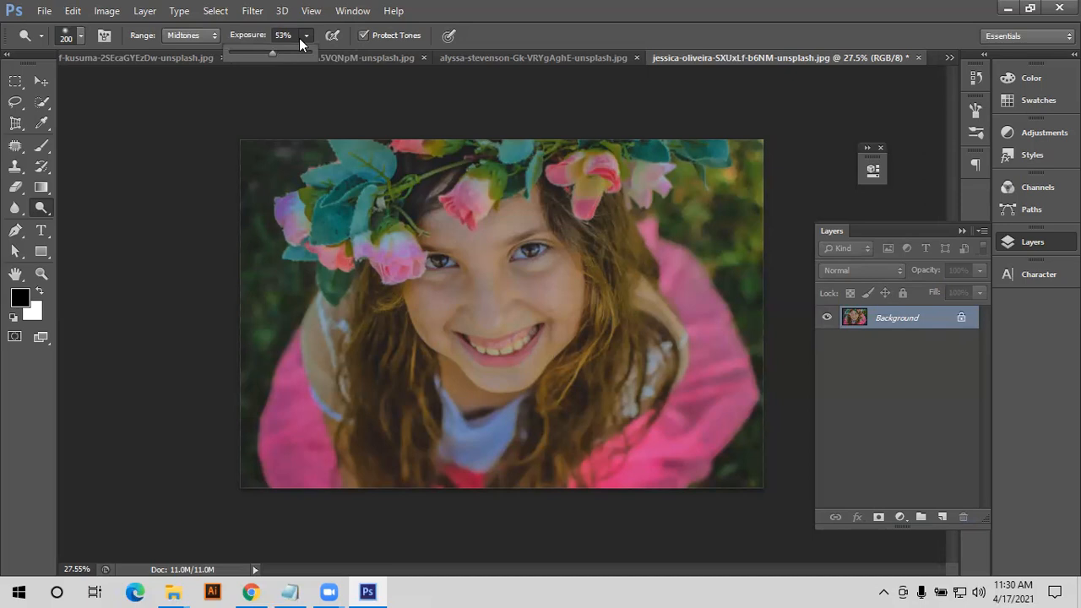
pyautogui.click(537, 86)
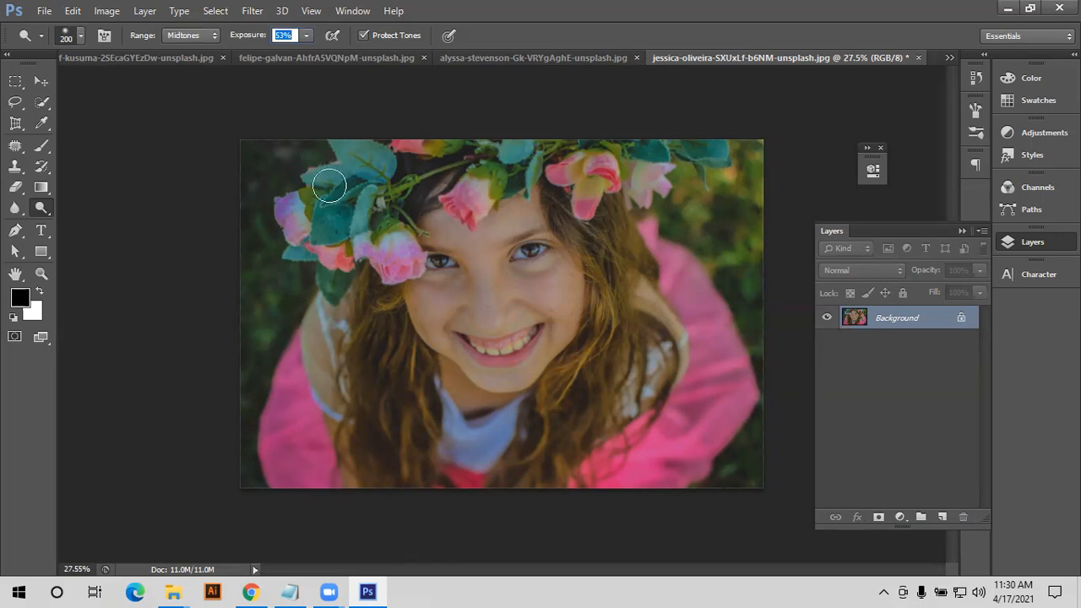
# - Switch to the toddler photo and hide its original Background layer
pyautogui.click(449, 65)
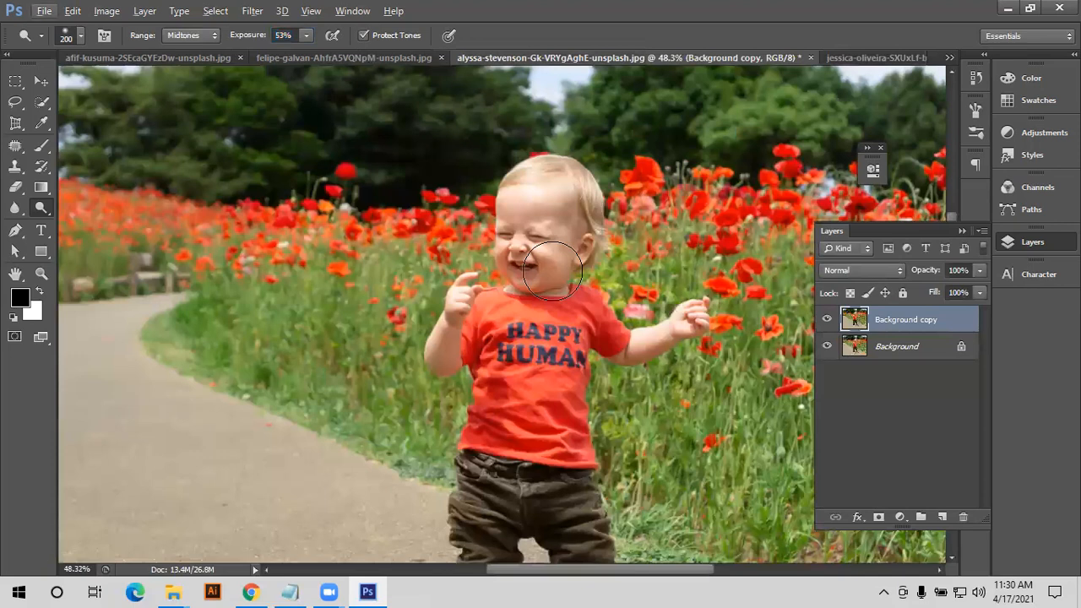
pyautogui.scroll(-3, 467, 255)
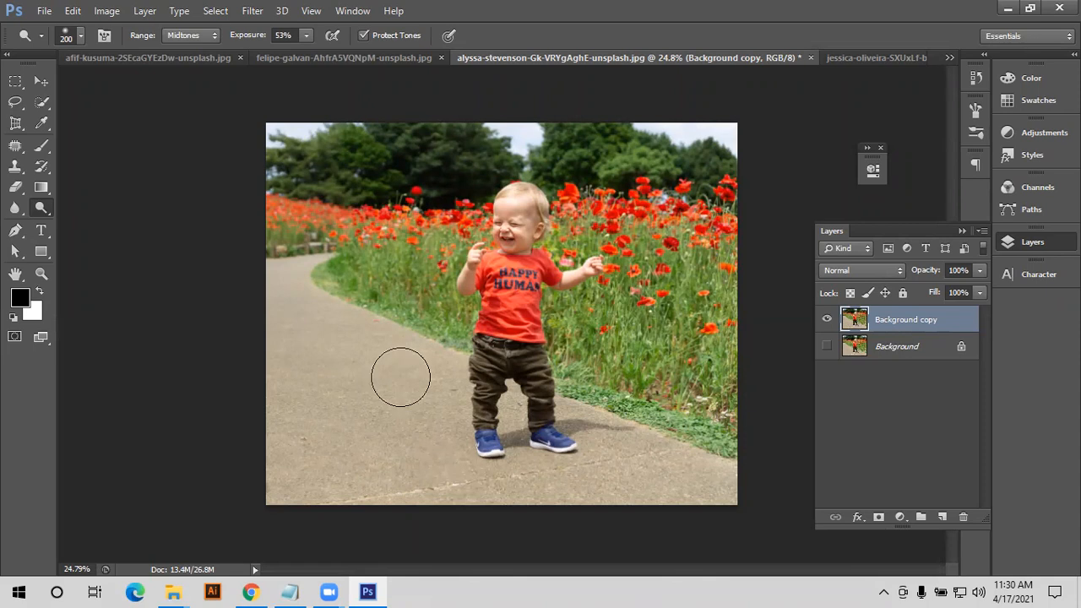
# - Lighten a spot on the path beside the toddler with the soft 200 px Dodge brush
pyautogui.scroll(3, 401, 378)
pyautogui.moveTo(445, 344)
pyautogui.mouseDown()
pyautogui.moveTo(380, 315)
pyautogui.moveTo(410, 342)
pyautogui.moveTo(406, 330)
pyautogui.moveTo(445, 322)
pyautogui.mouseUp()
pyautogui.press(']')
pyautogui.press(']')
pyautogui.press(']')
pyautogui.scroll(4, 468, 322)
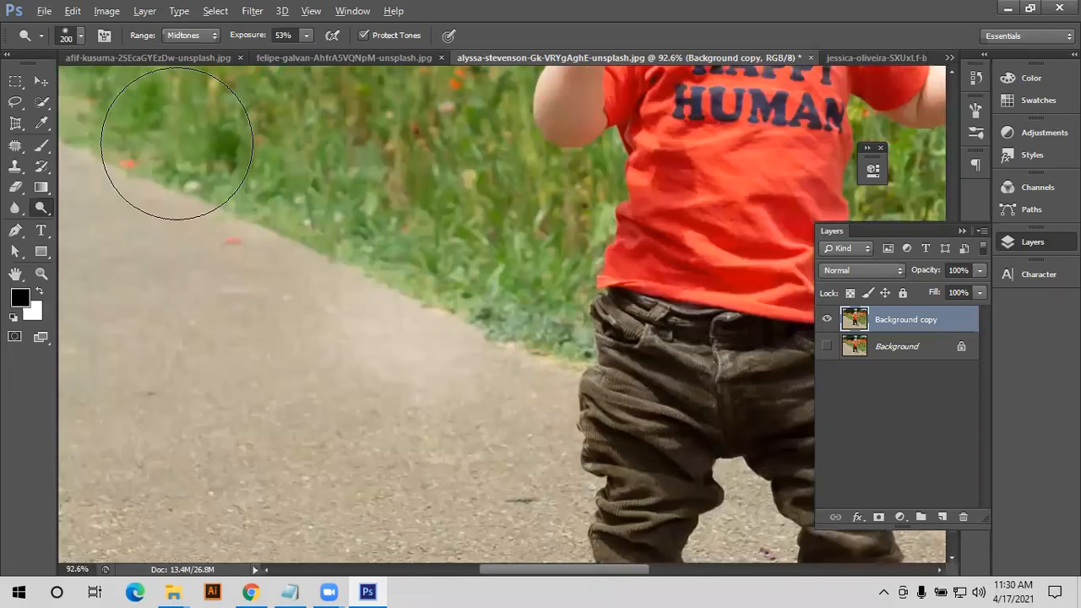
# - Set the Dodge brush hardness to 100%
pyautogui.click(81, 35)
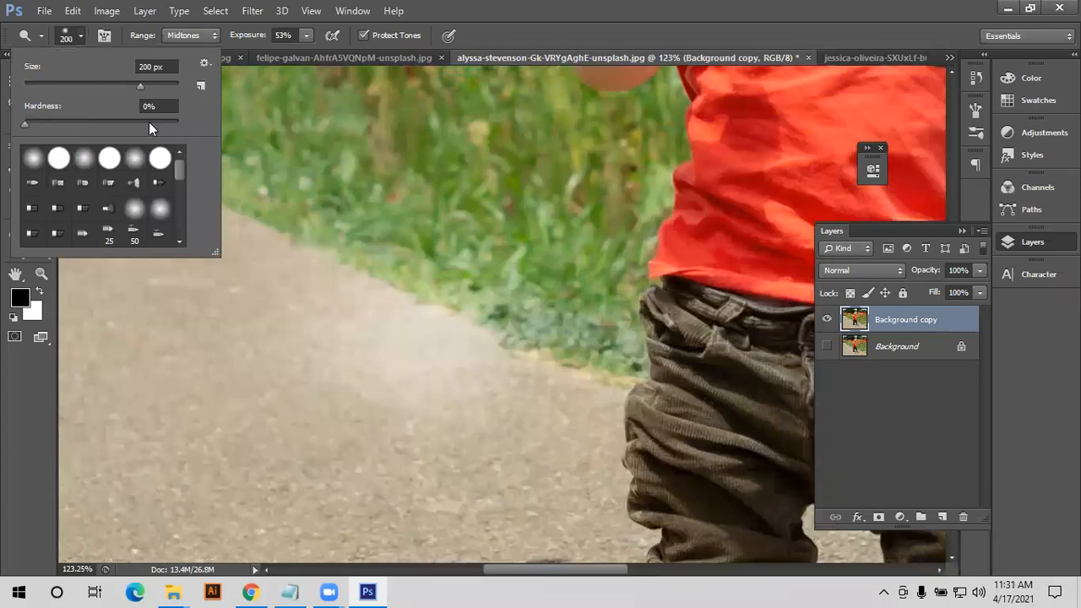
pyautogui.moveTo(25, 124); pyautogui.dragTo(43, 124)
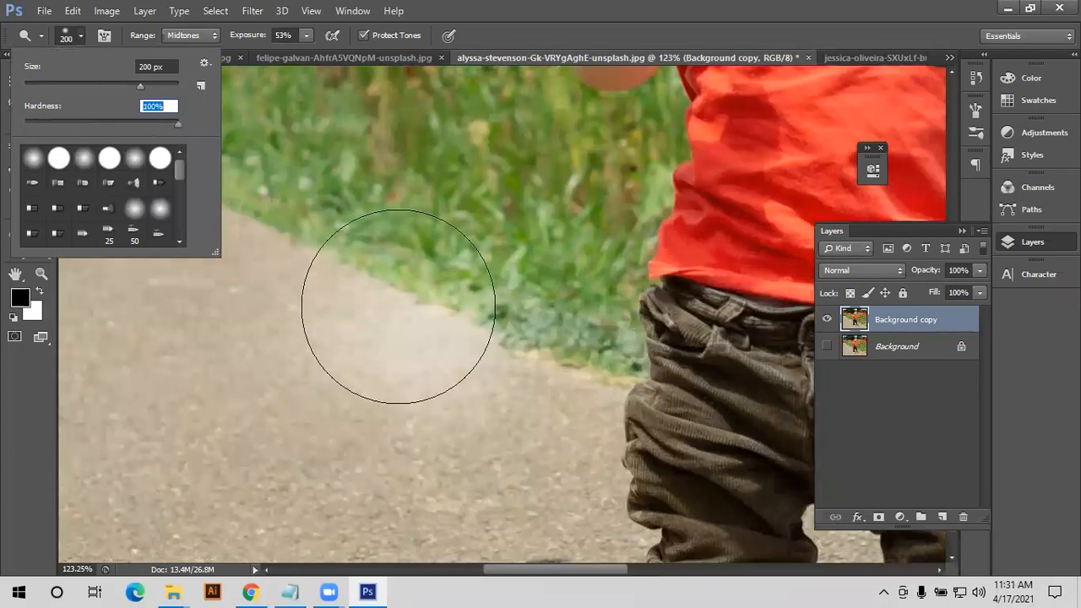
# - Lighten the path with the hard-edged Dodge brush, and undo all the dodging on the path
pyautogui.moveTo(389, 338)
pyautogui.mouseDown()
pyautogui.moveTo(435, 415)
pyautogui.moveTo(503, 451)
pyautogui.moveTo(470, 345)
pyautogui.moveTo(456, 342)
pyautogui.mouseUp()
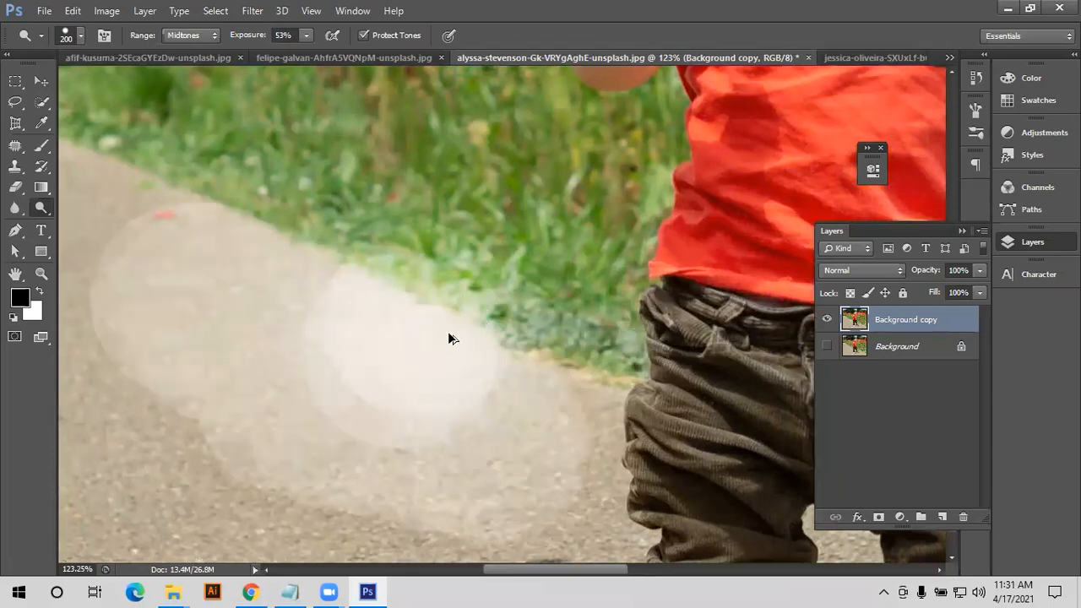
pyautogui.scroll(-4, 449, 339)
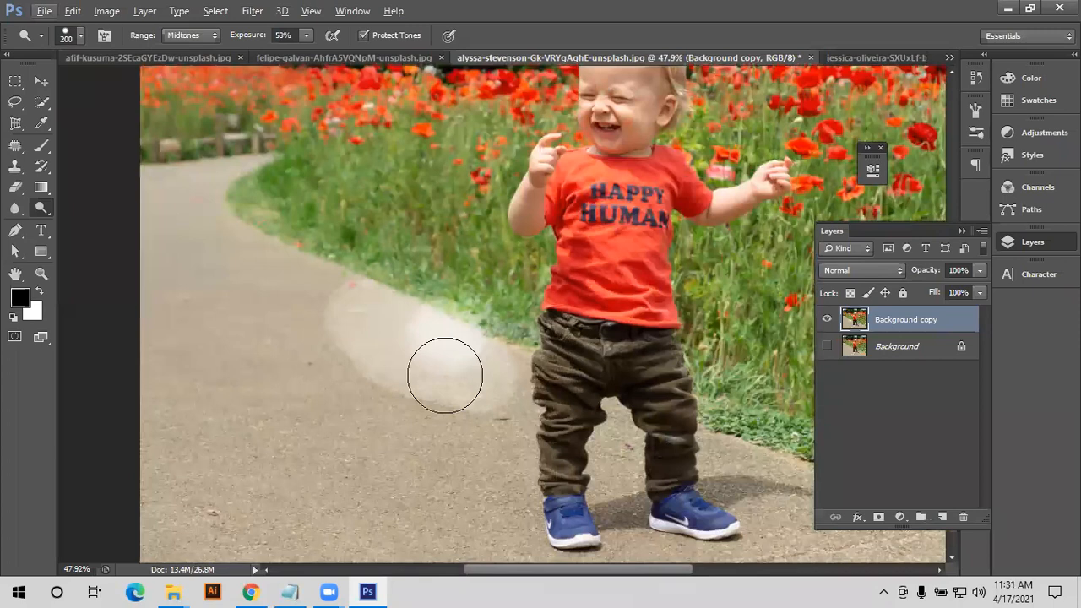
pyautogui.hotkey('ctrl', 'alt', 'z')
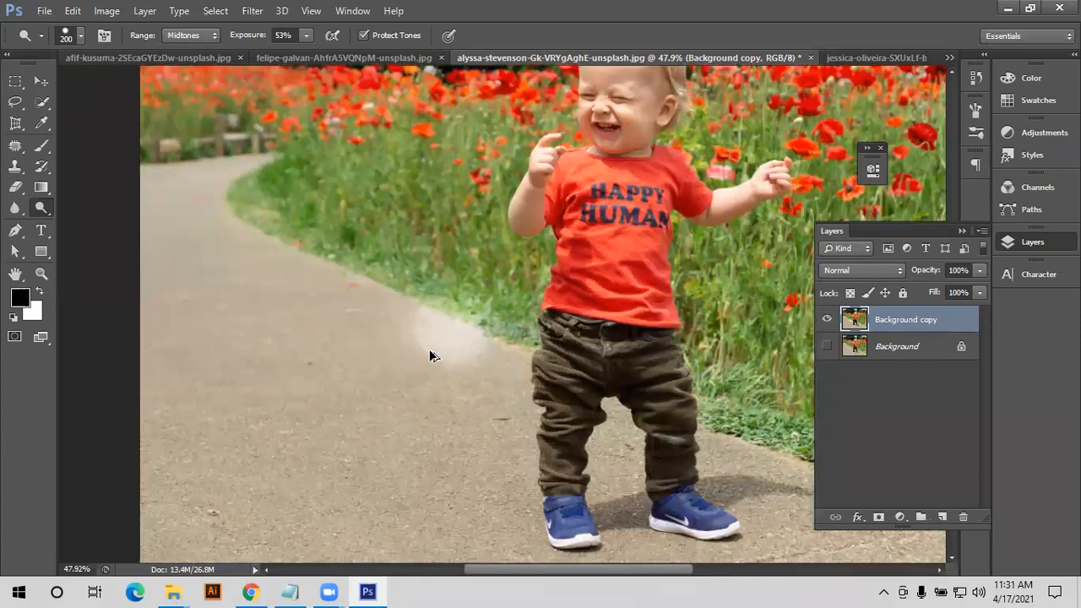
pyautogui.hotkey('ctrl', 'alt', 'z')
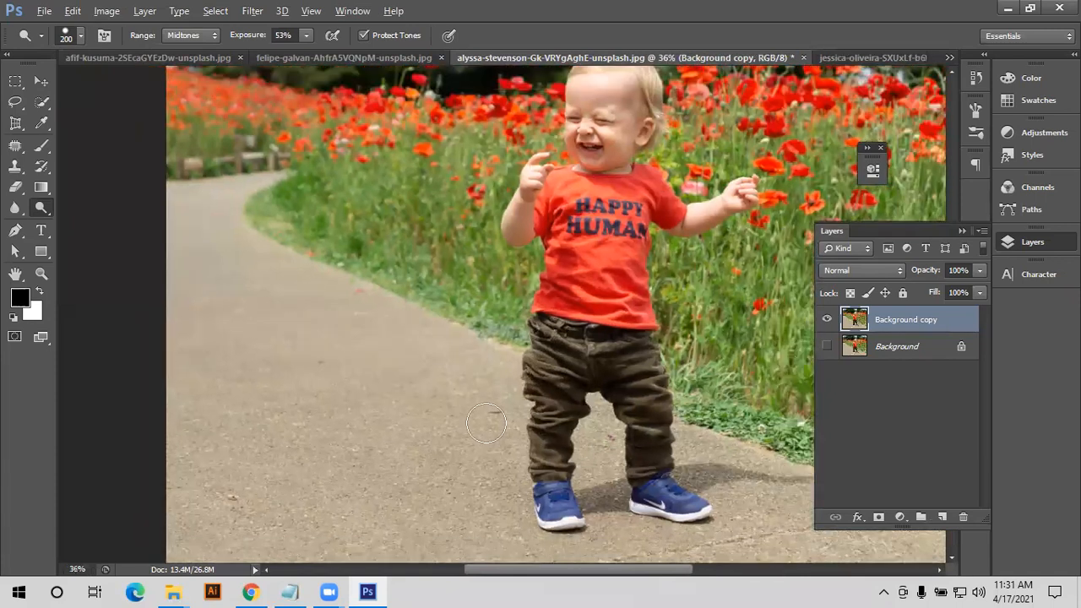
# - Select the whole concrete path around the toddler with the Quick Selection tool, including the area between the legs
pyautogui.keyDown('alt'); pyautogui.scroll(-4, 481, 415); pyautogui.keyUp('alt')
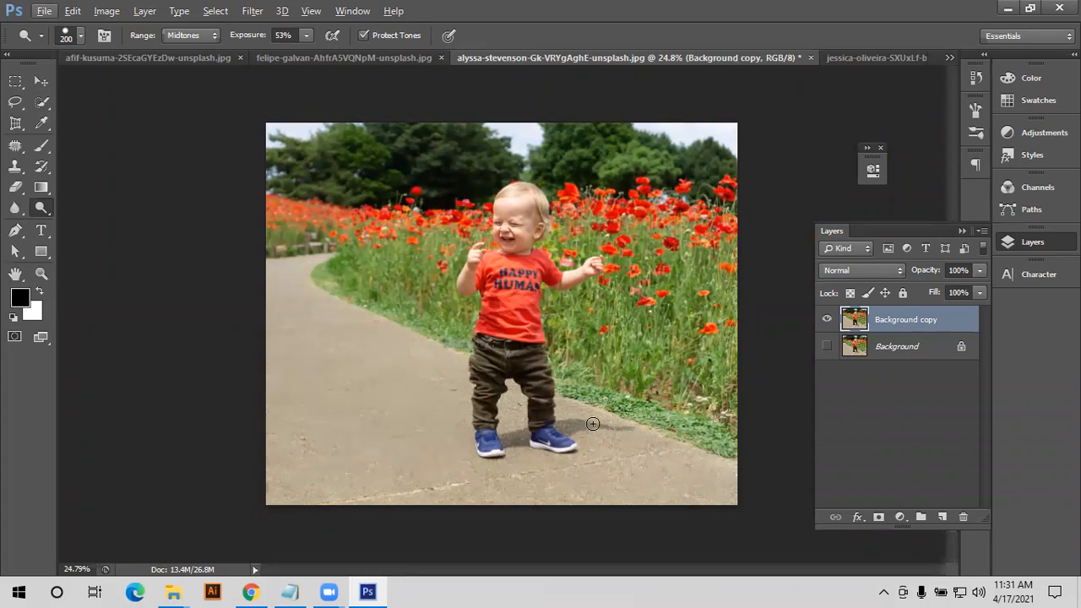
pyautogui.press('w')
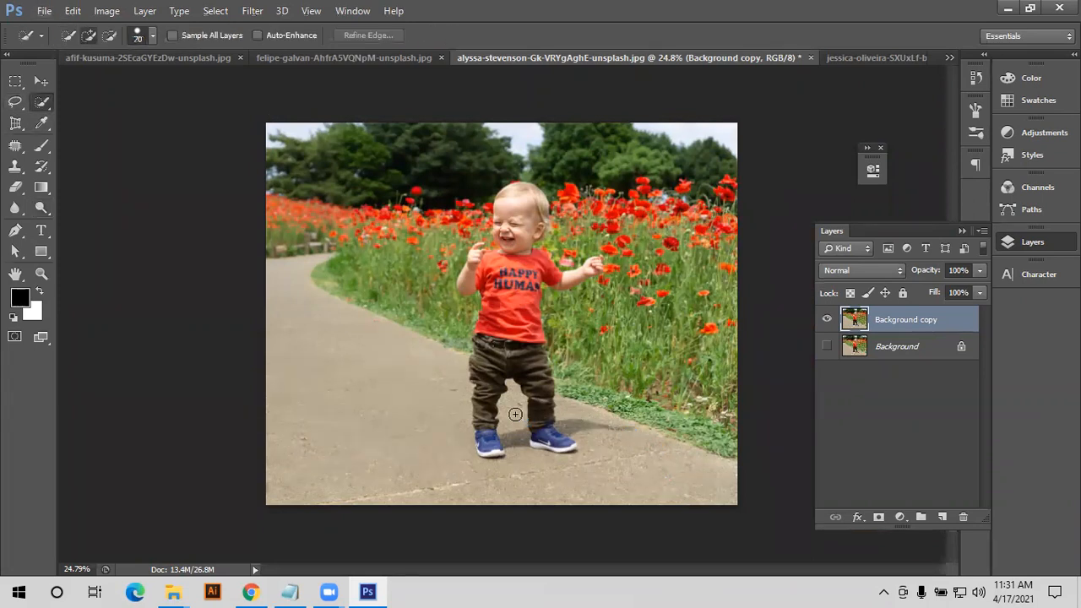
pyautogui.moveTo(462, 446); pyautogui.dragTo(377, 411)
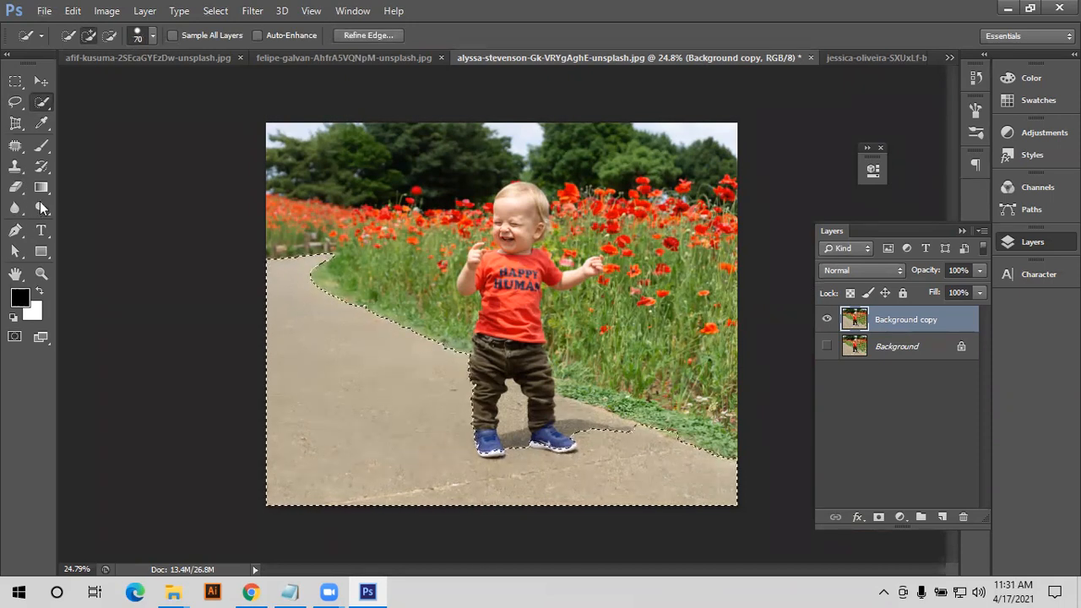
pyautogui.click(330, 295)
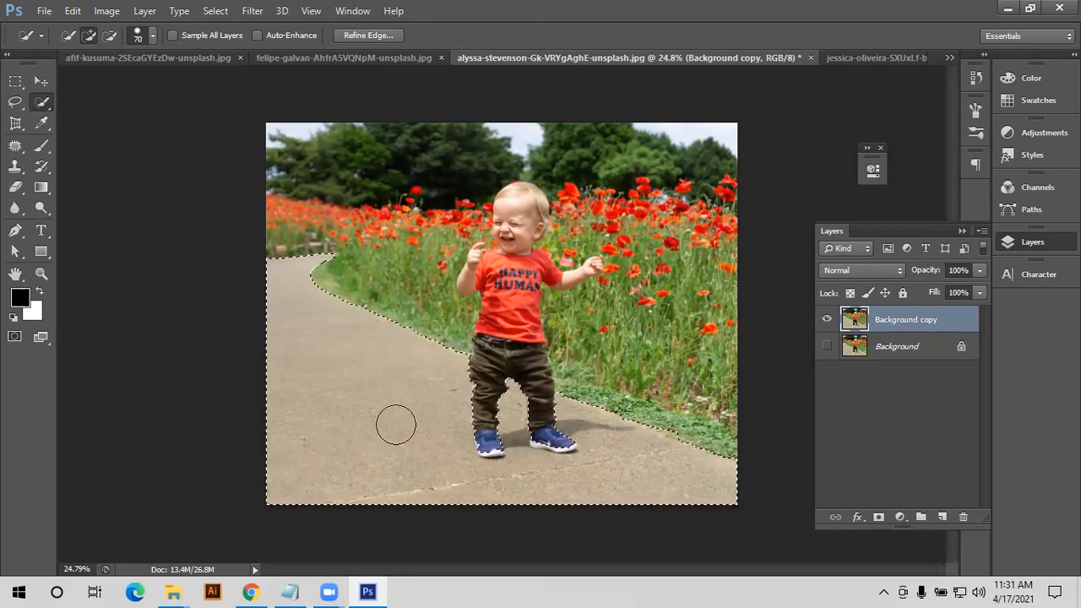
# - Lighten the selected path with the 200 px Dodge brush at 53% exposure, and clear the selection
pyautogui.press('o')
pyautogui.moveTo(422, 408)
pyautogui.mouseDown()
pyautogui.moveTo(379, 366)
pyautogui.moveTo(425, 377)
pyautogui.moveTo(432, 367)
pyautogui.moveTo(340, 327)
pyautogui.moveTo(461, 482)
pyautogui.moveTo(321, 470)
pyautogui.moveTo(261, 315)
pyautogui.moveTo(397, 473)
pyautogui.moveTo(562, 470)
pyautogui.moveTo(584, 416)
pyautogui.moveTo(664, 488)
pyautogui.moveTo(741, 510)
pyautogui.moveTo(536, 453)
pyautogui.moveTo(502, 479)
pyautogui.mouseUp()
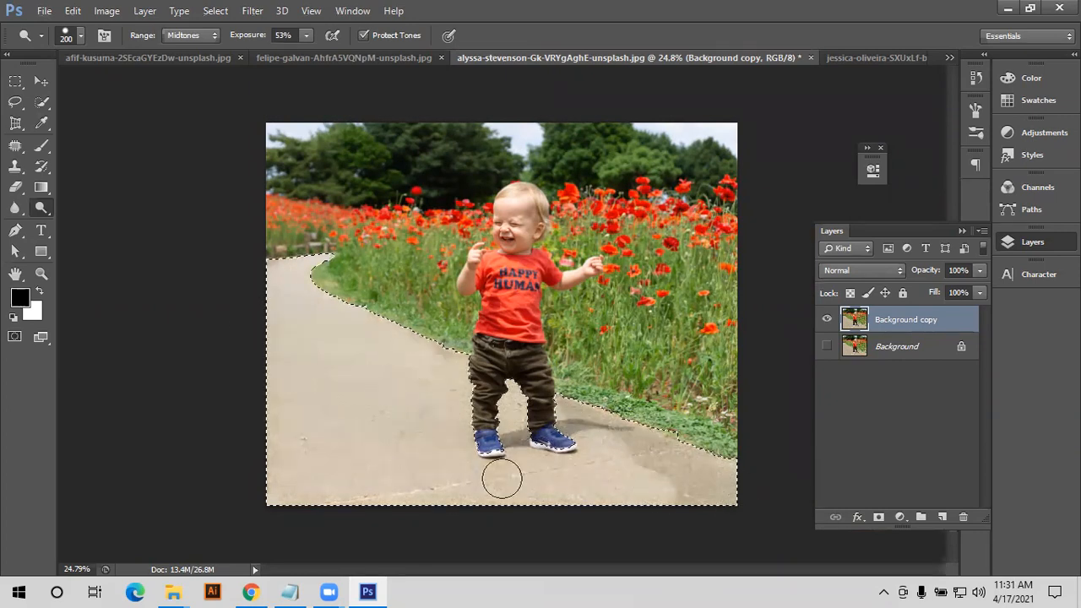
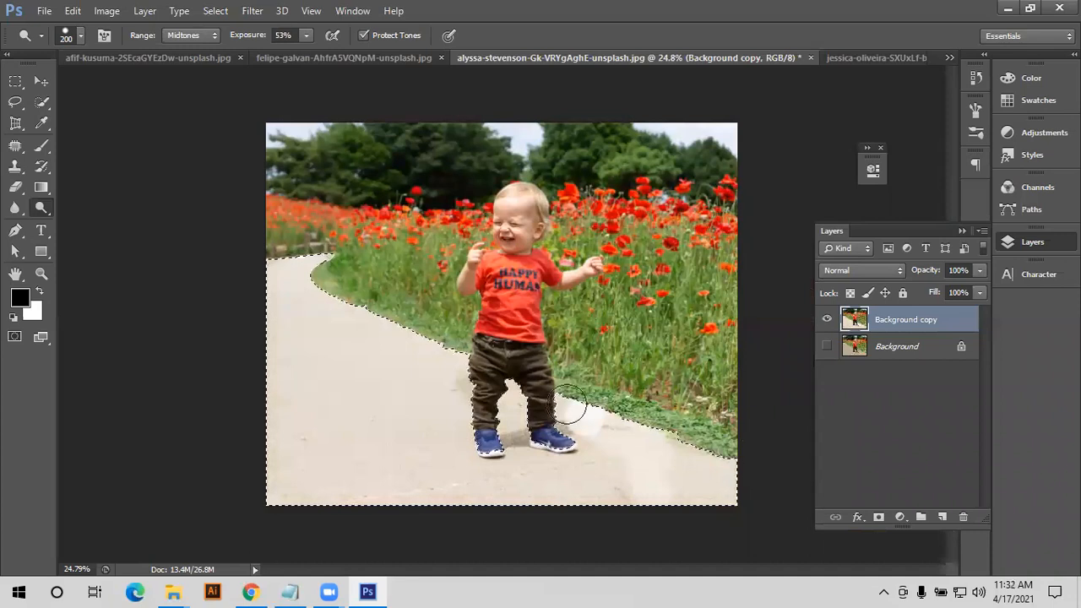
pyautogui.hotkey('ctrl', 'd')
pyautogui.moveTo(893, 319); pyautogui.dragTo(929, 506)
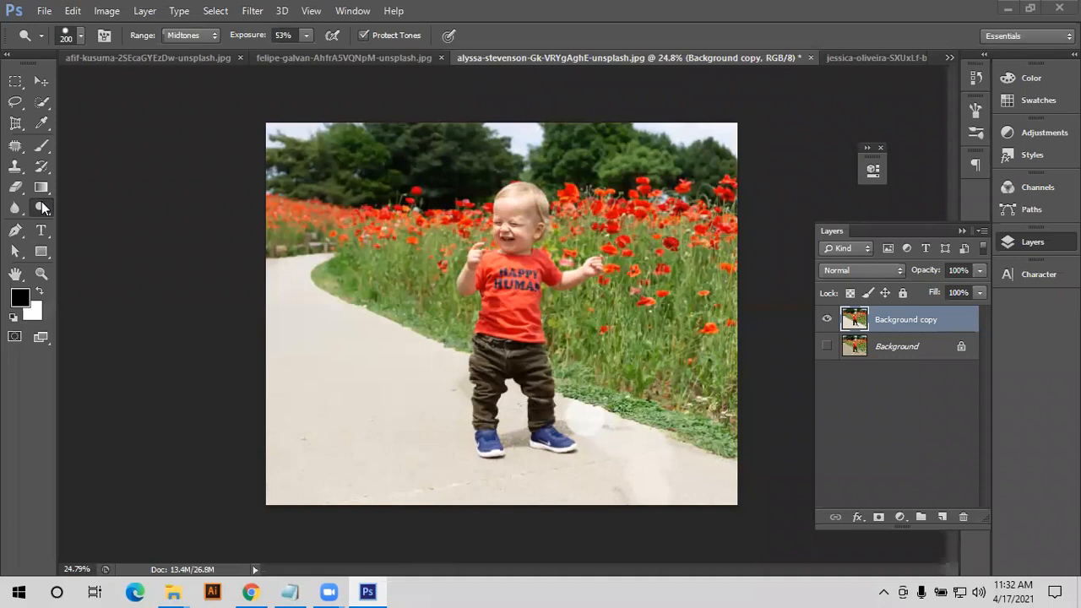
pyautogui.hotkey('ctrl', 'z')
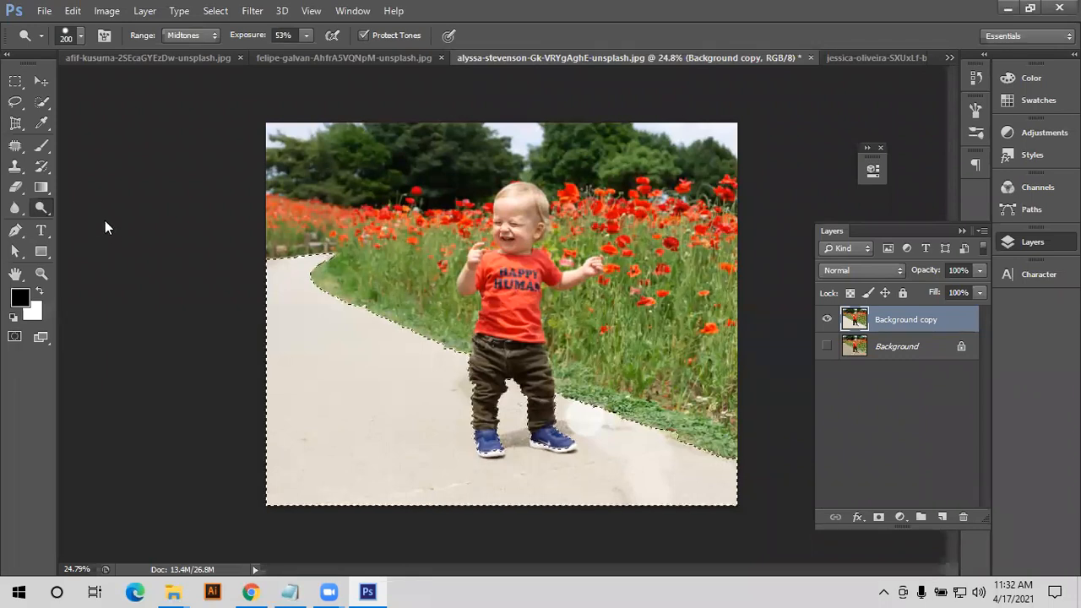
pyautogui.hotkey('ctrl', 'd')
# - Replace the dodged Background copy with a fresh duplicate of the Background layer
pyautogui.press('F12')
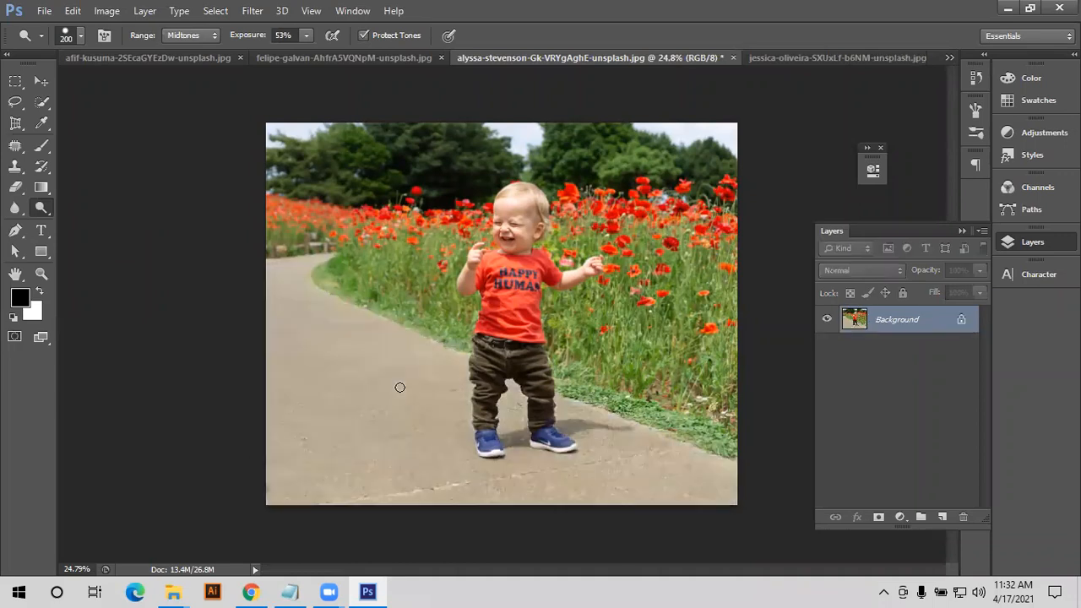
pyautogui.moveTo(897, 319); pyautogui.dragTo(897, 510)
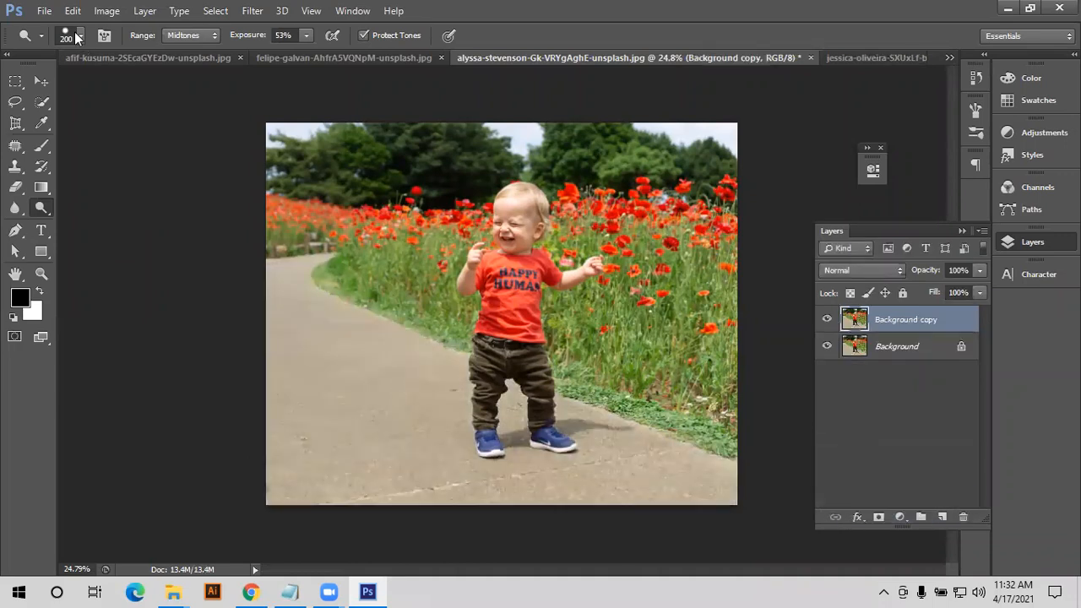
# - Switch to the Burn Tool and set its soft brush size to 185 px
pyautogui.rightClick(40, 207)
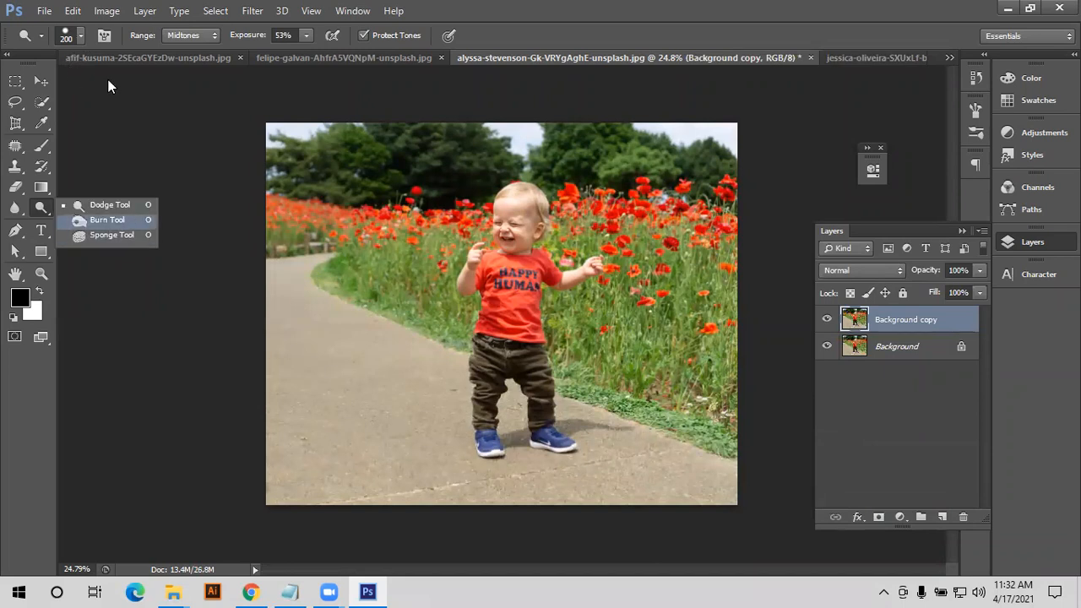
pyautogui.click(90, 221)
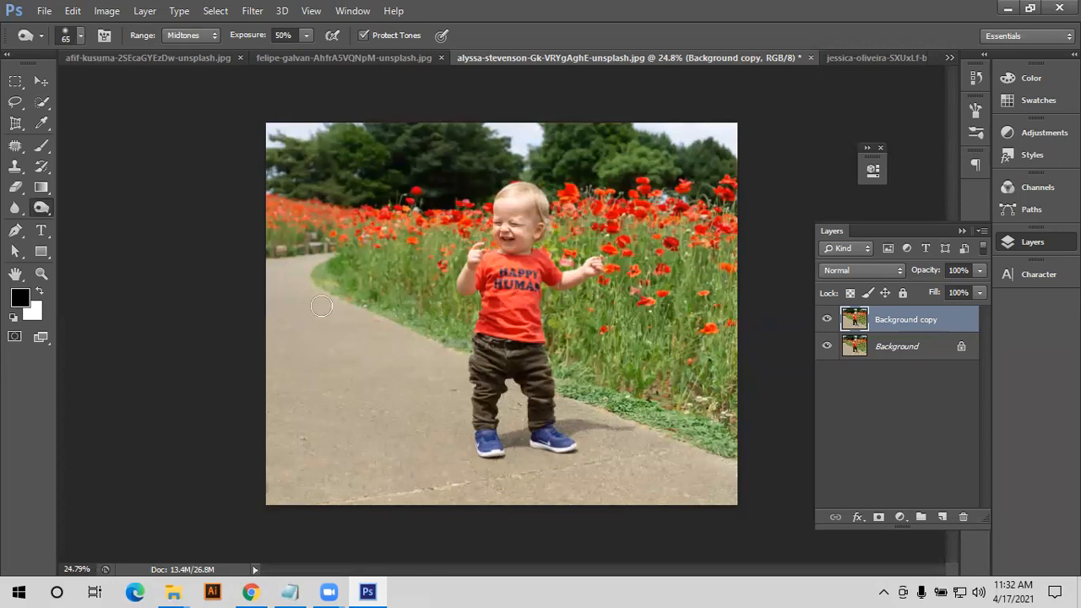
pyautogui.click(80, 36)
pyautogui.moveTo(73, 86); pyautogui.dragTo(117, 86)
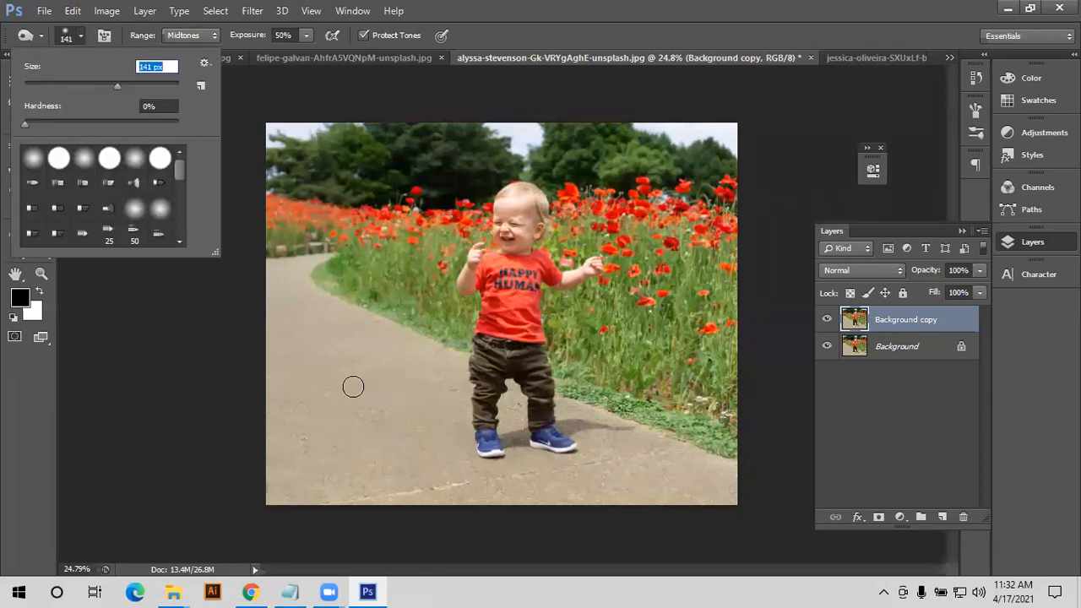
pyautogui.press('Return')
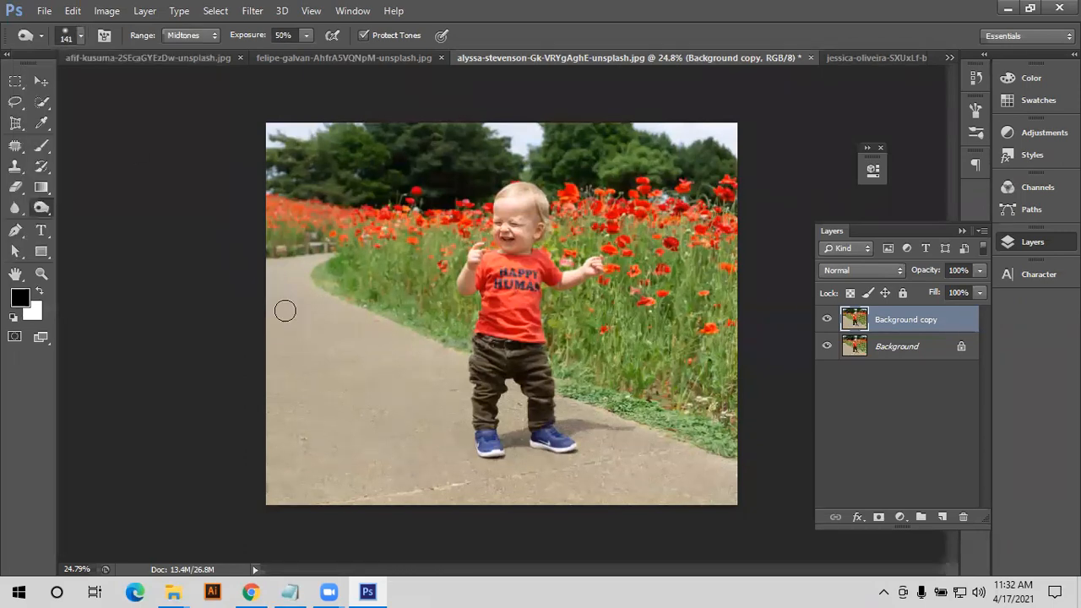
pyautogui.click(80, 35)
pyautogui.moveTo(117, 85); pyautogui.dragTo(133, 84)
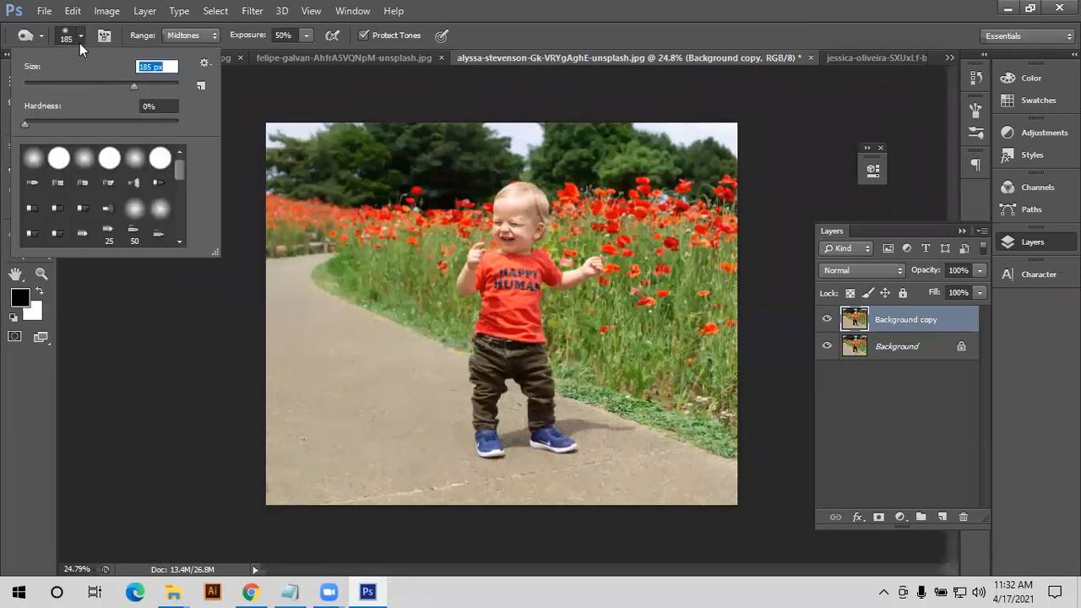
pyautogui.press('Return')
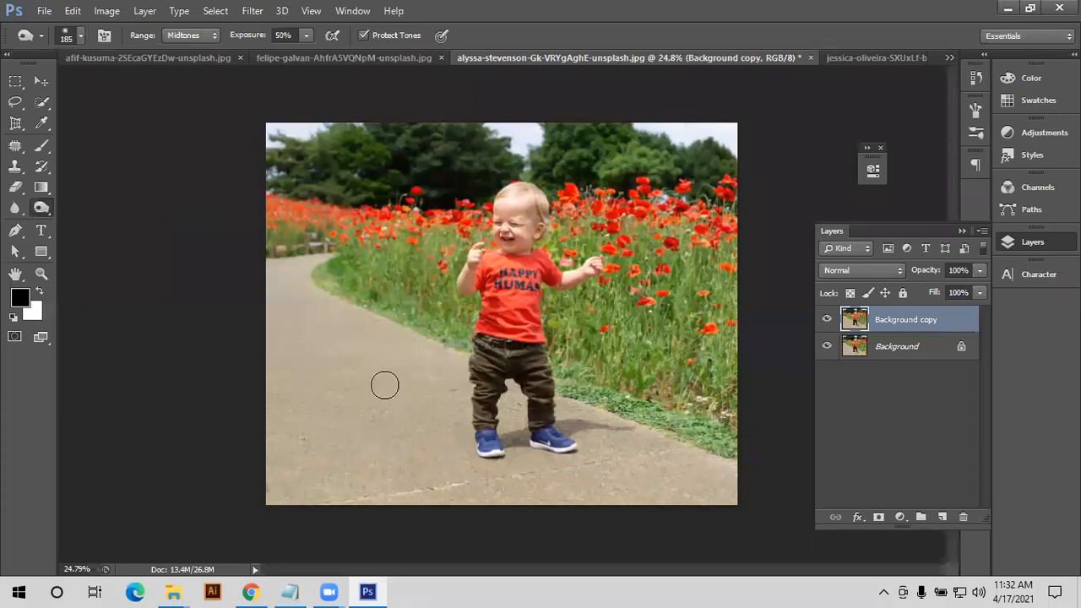
# - Darken the path beside the toddler with the Burn brush at 50% exposure
pyautogui.moveTo(384, 380); pyautogui.dragTo(379, 336)
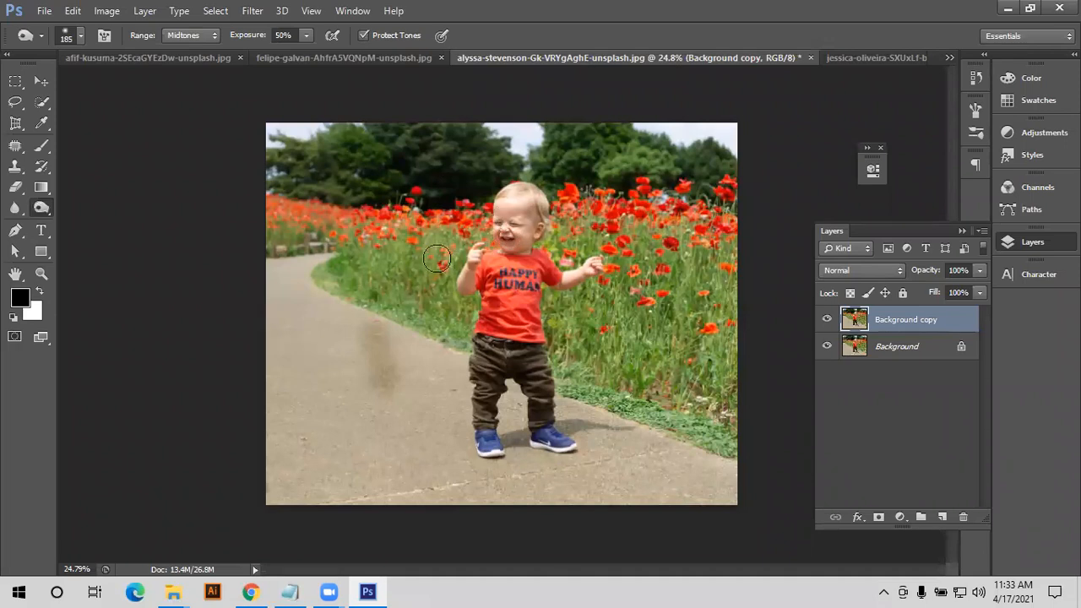
pyautogui.moveTo(378, 436)
pyautogui.mouseDown()
pyautogui.moveTo(315, 339)
pyautogui.moveTo(315, 304)
pyautogui.moveTo(382, 458)
pyautogui.moveTo(350, 420)
pyautogui.moveTo(269, 437)
pyautogui.moveTo(435, 419)
pyautogui.moveTo(444, 463)
pyautogui.moveTo(449, 429)
pyautogui.moveTo(422, 345)
pyautogui.moveTo(413, 370)
pyautogui.moveTo(372, 306)
pyautogui.moveTo(364, 321)
pyautogui.moveTo(292, 251)
pyautogui.moveTo(280, 290)
pyautogui.moveTo(285, 428)
pyautogui.moveTo(290, 367)
pyautogui.moveTo(467, 490)
pyautogui.moveTo(306, 494)
pyautogui.moveTo(245, 479)
pyautogui.moveTo(264, 280)
pyautogui.moveTo(281, 481)
pyautogui.moveTo(513, 502)
pyautogui.moveTo(641, 499)
pyautogui.moveTo(522, 474)
pyautogui.moveTo(532, 498)
pyautogui.moveTo(498, 479)
pyautogui.moveTo(477, 482)
pyautogui.moveTo(446, 469)
pyautogui.moveTo(438, 427)
pyautogui.moveTo(420, 416)
pyautogui.moveTo(394, 442)
pyautogui.moveTo(342, 418)
pyautogui.mouseUp()
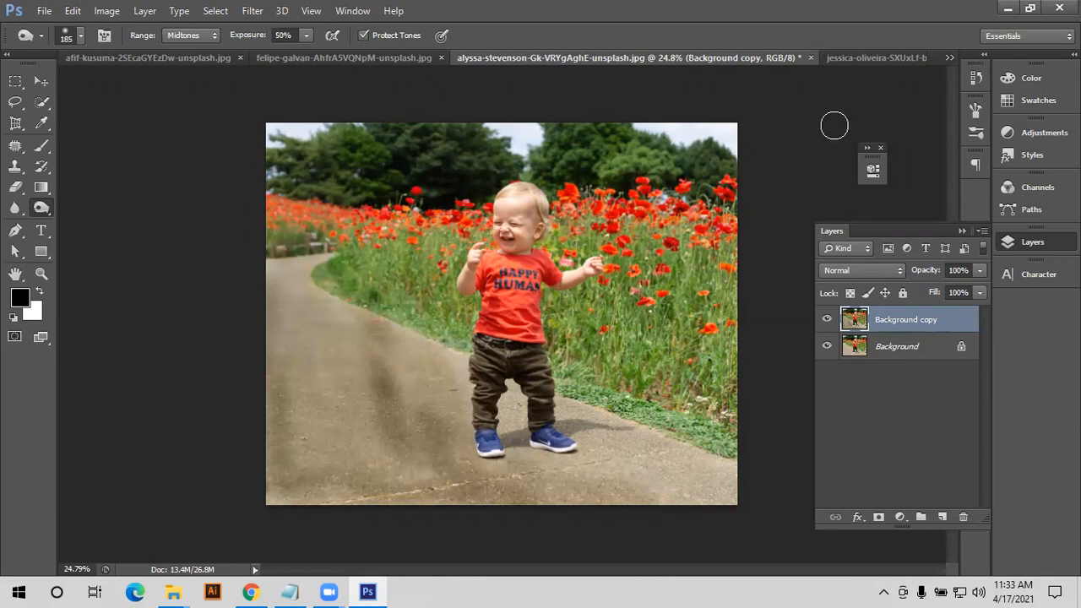
# - Darken the flowers and leaves of the wreath in the girl's portrait with the Burn brush, and set the exposure to 44%
pyautogui.click(868, 58)
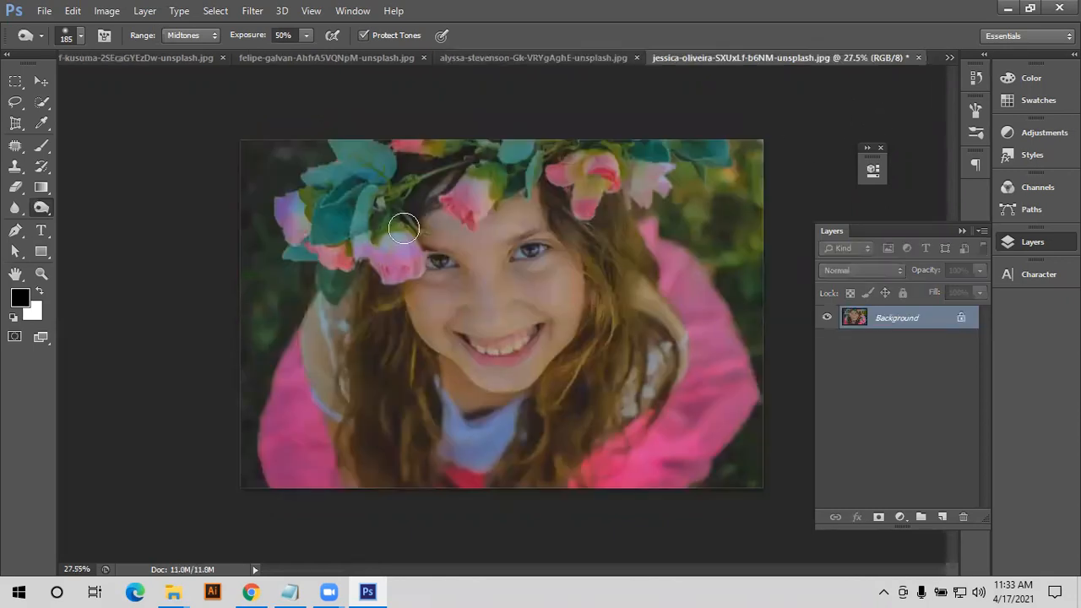
pyautogui.moveTo(396, 256)
pyautogui.mouseDown()
pyautogui.moveTo(306, 222)
pyautogui.moveTo(334, 236)
pyautogui.moveTo(309, 160)
pyautogui.mouseUp()
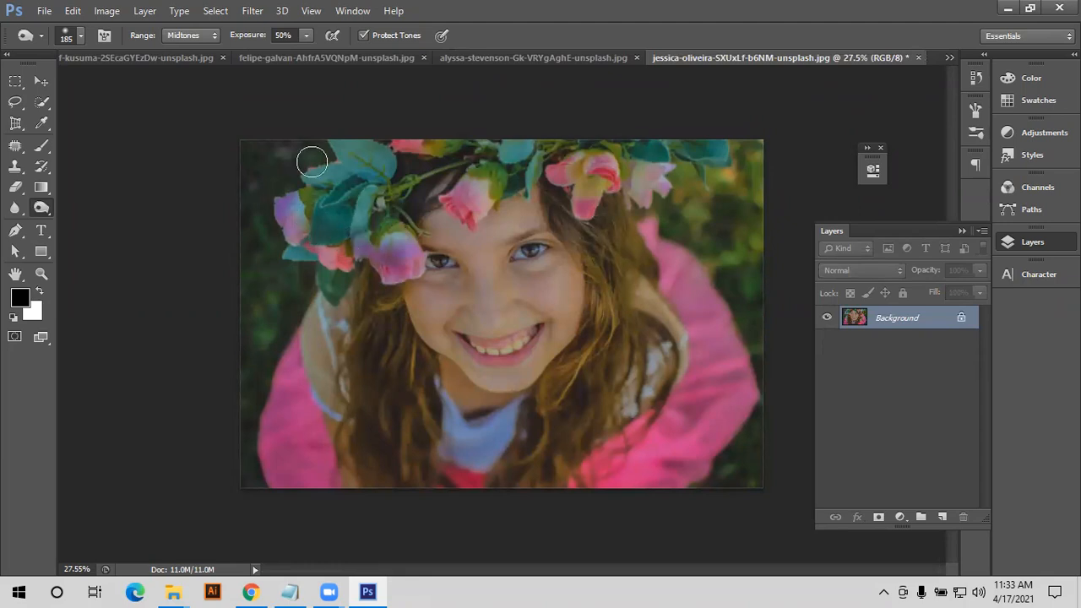
pyautogui.moveTo(248, 38); pyautogui.dragTo(214, 37)
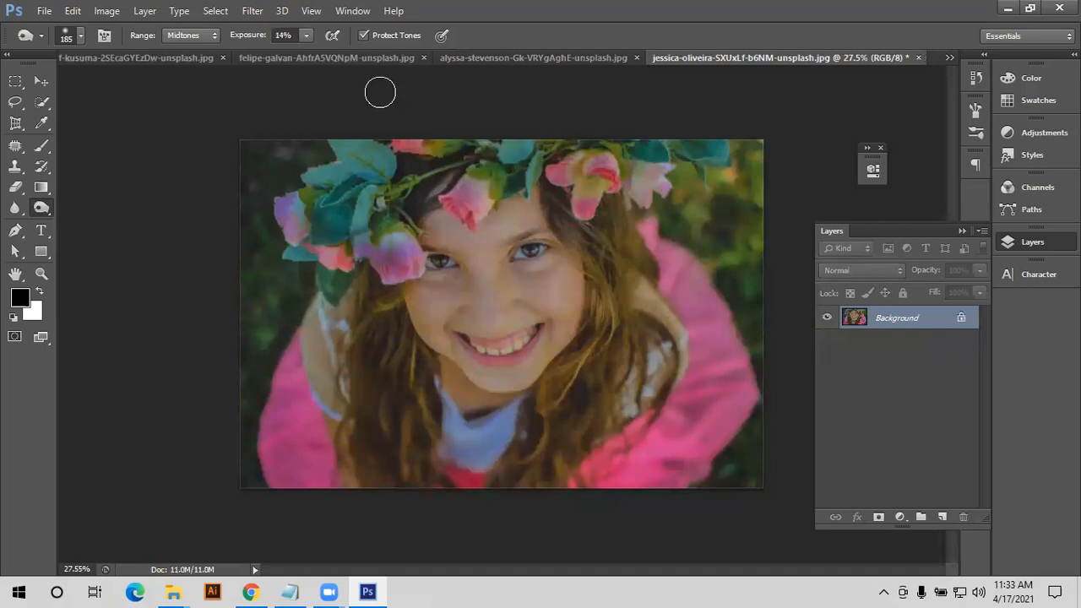
pyautogui.moveTo(237, 37); pyautogui.dragTo(251, 41)
# - Return to the toddler photo, burn the path further at 44% exposure, and delete the burned layer copy
pyautogui.click(545, 59)
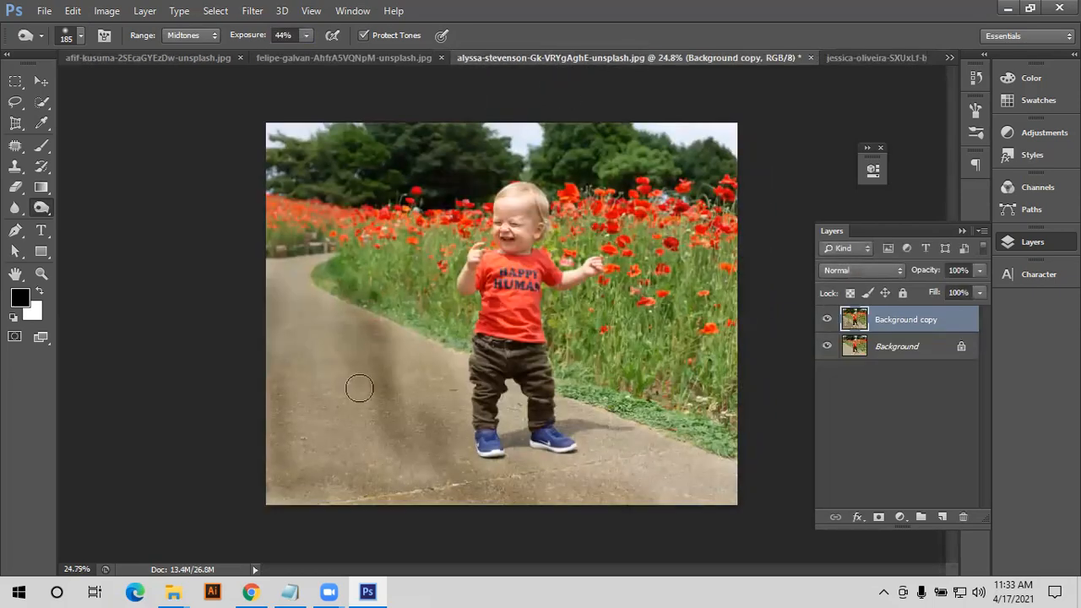
pyautogui.moveTo(346, 390)
pyautogui.mouseDown()
pyautogui.moveTo(323, 352)
pyautogui.moveTo(363, 325)
pyautogui.moveTo(373, 371)
pyautogui.moveTo(413, 371)
pyautogui.moveTo(409, 346)
pyautogui.mouseUp()
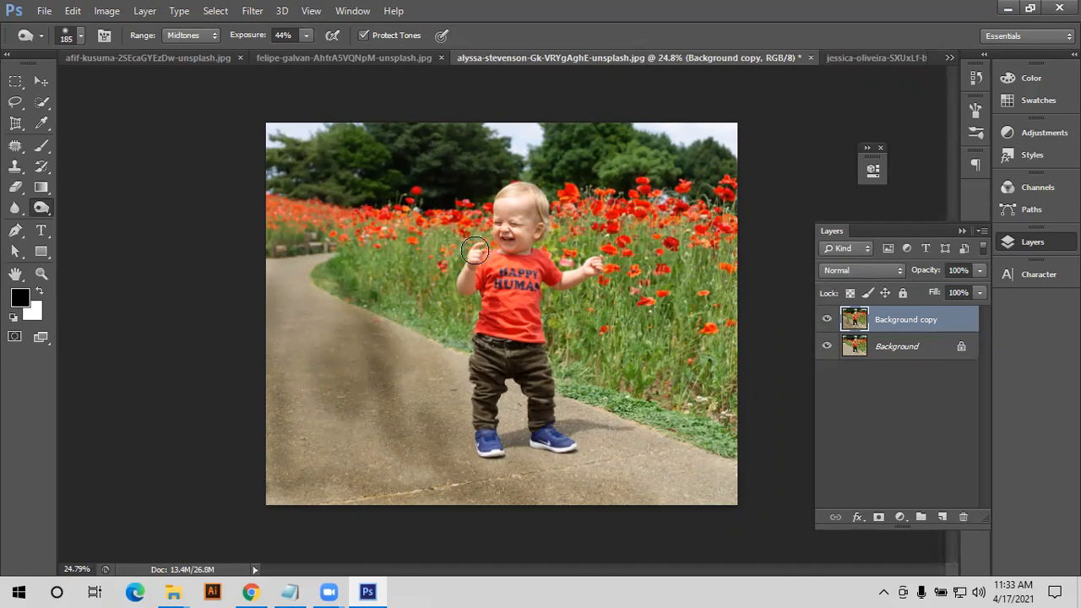
pyautogui.press('Delete')
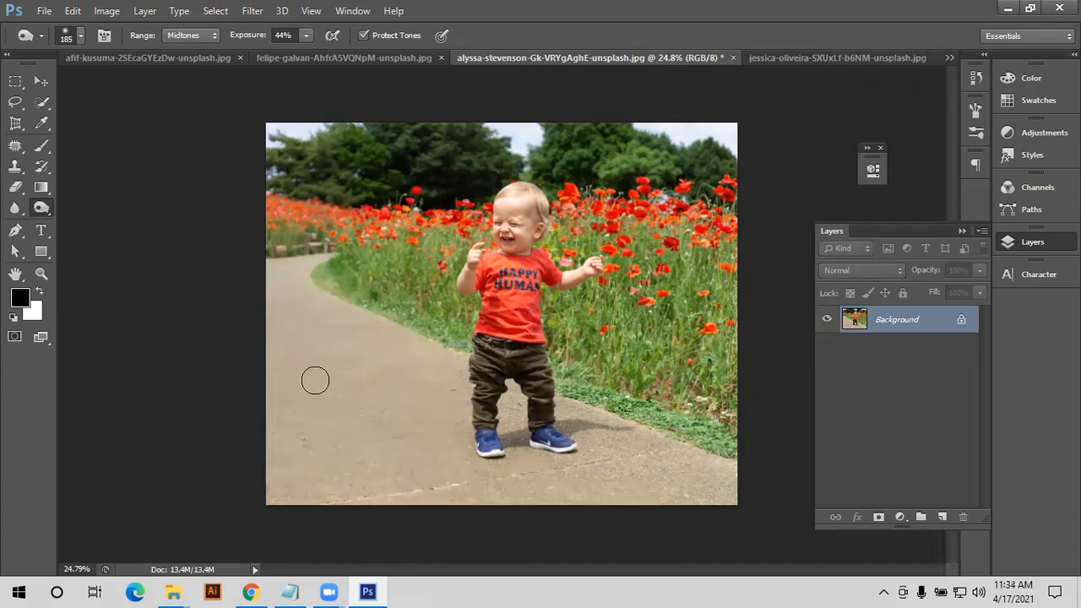
# - Switch to the Sponge Tool in Desaturate mode and set its brush size to 246 px
pyautogui.rightClick(43, 211)
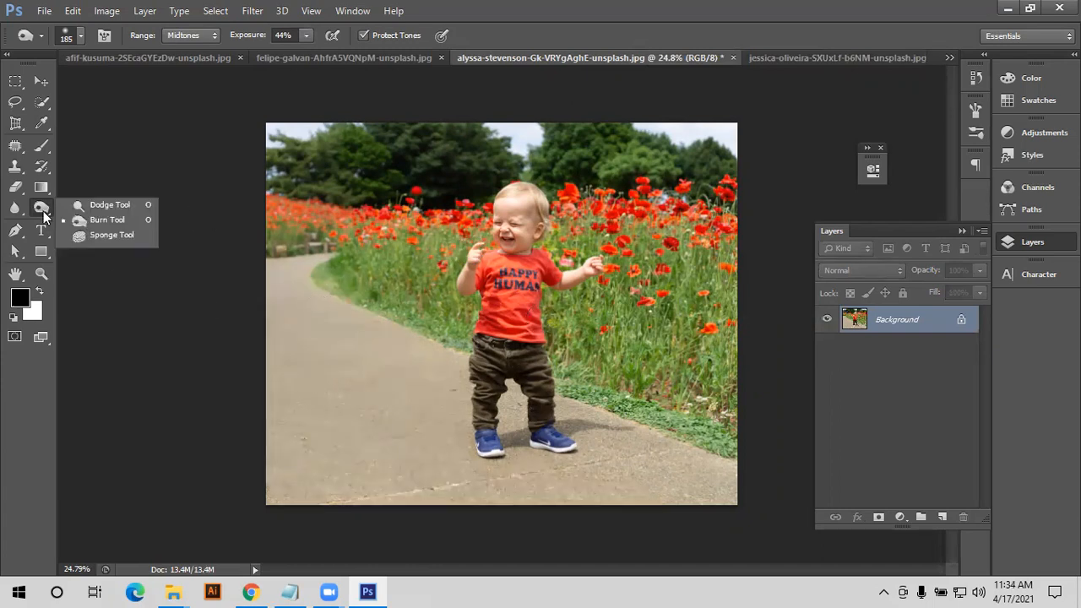
pyautogui.click(81, 240)
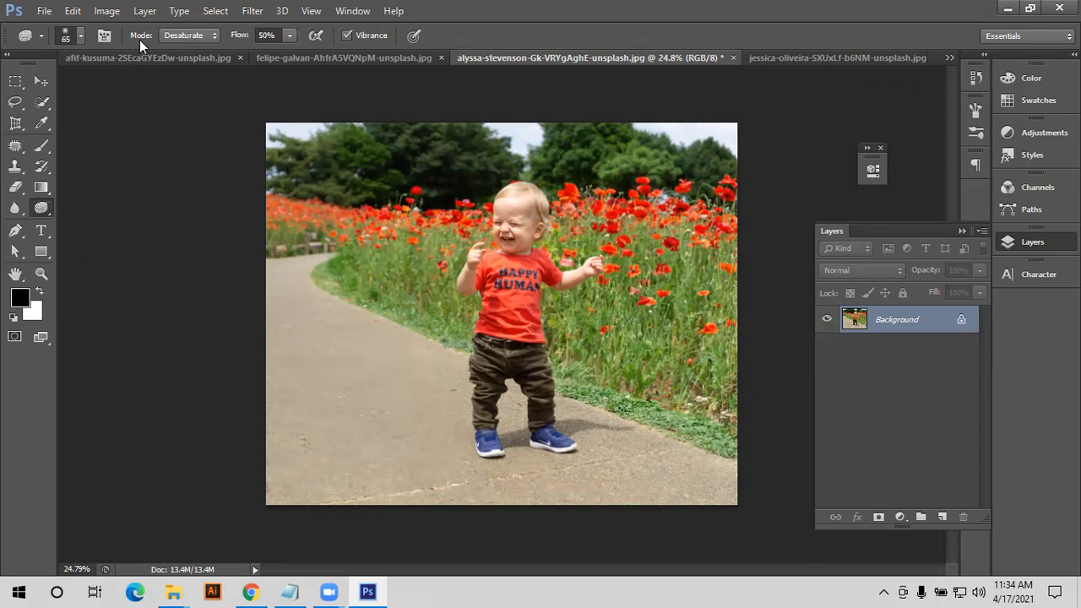
pyautogui.click(185, 35)
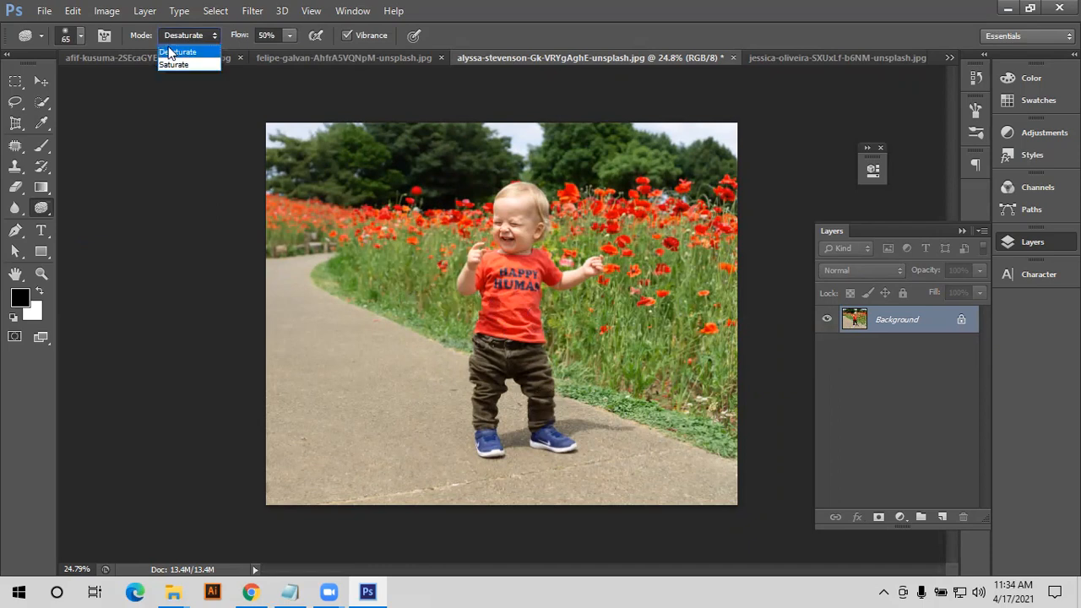
pyautogui.click(171, 52)
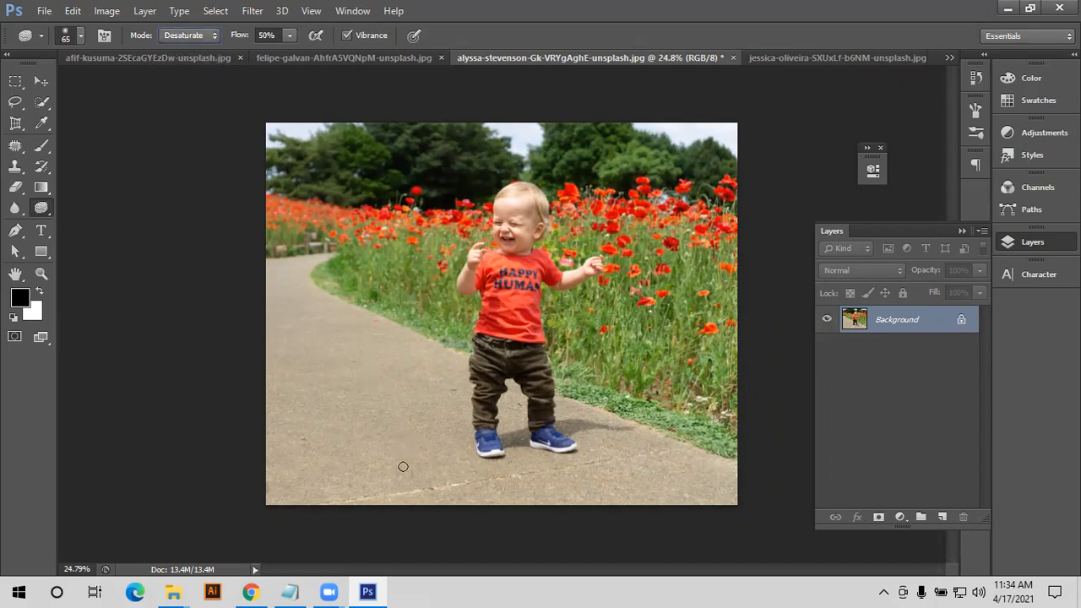
pyautogui.click(84, 40)
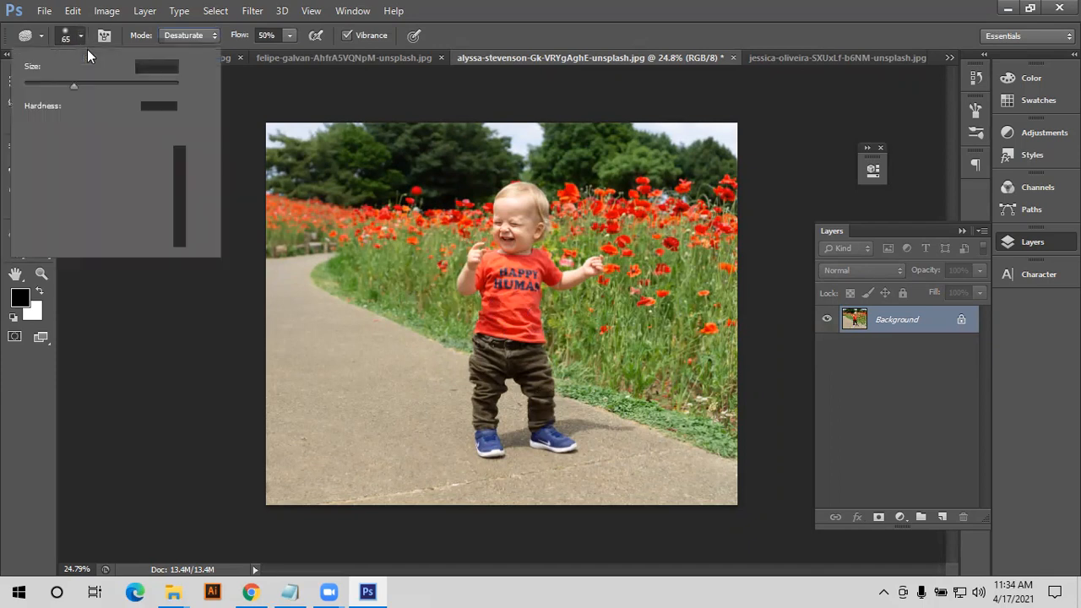
pyautogui.moveTo(119, 77); pyautogui.dragTo(143, 84)
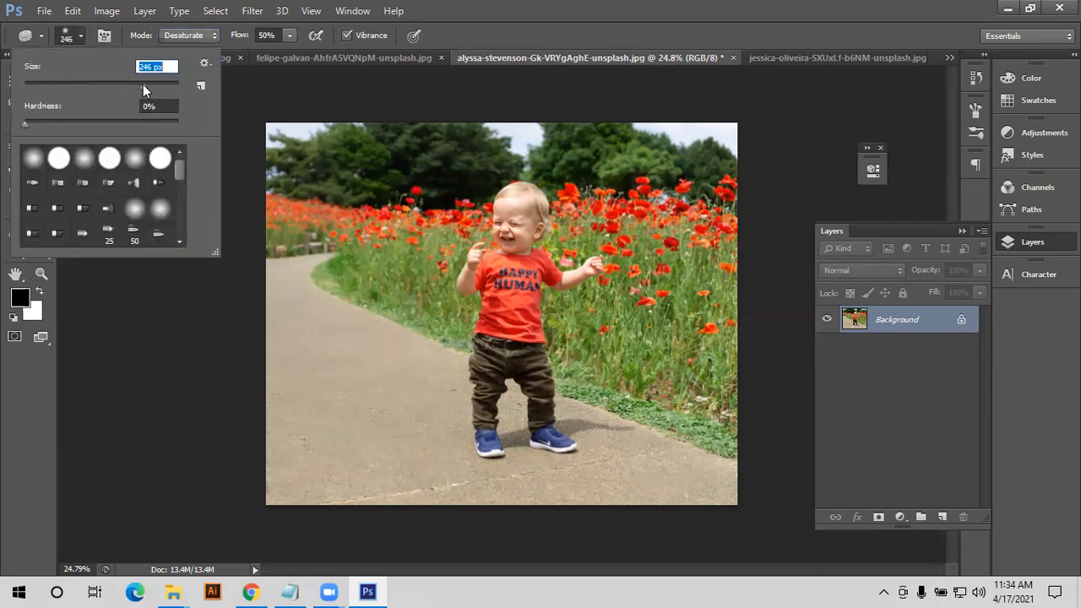
# - Duplicate the Background layer and desaturate the path beside the toddler with the Sponge brush at 50% flow
pyautogui.click(924, 325)
pyautogui.doubleClick(906, 314)
pyautogui.press('Escape')
pyautogui.moveTo(911, 331); pyautogui.dragTo(942, 516)
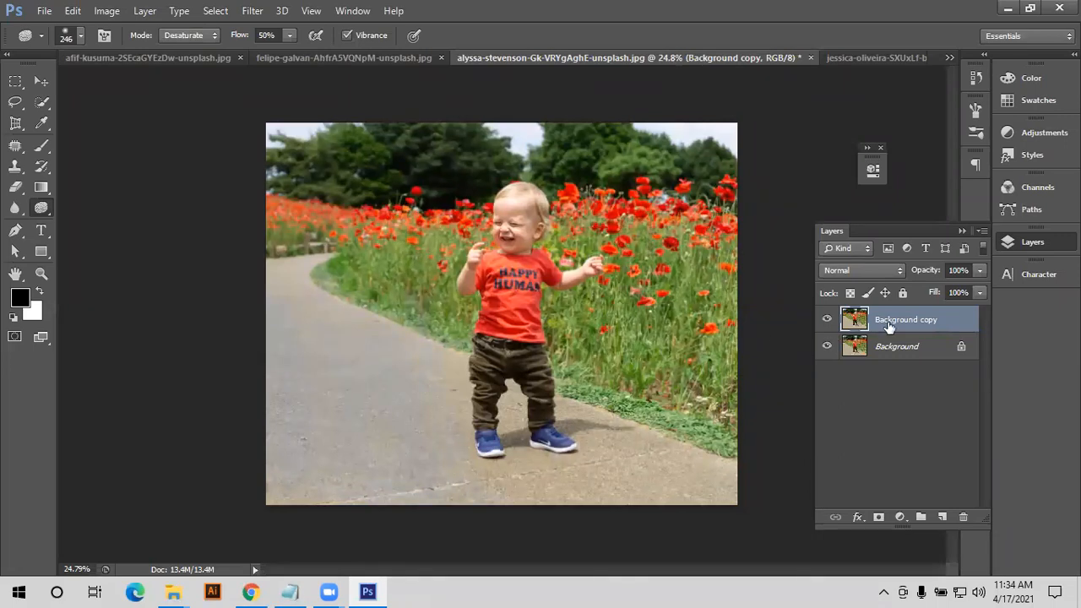
pyautogui.moveTo(911, 458); pyautogui.dragTo(940, 504)
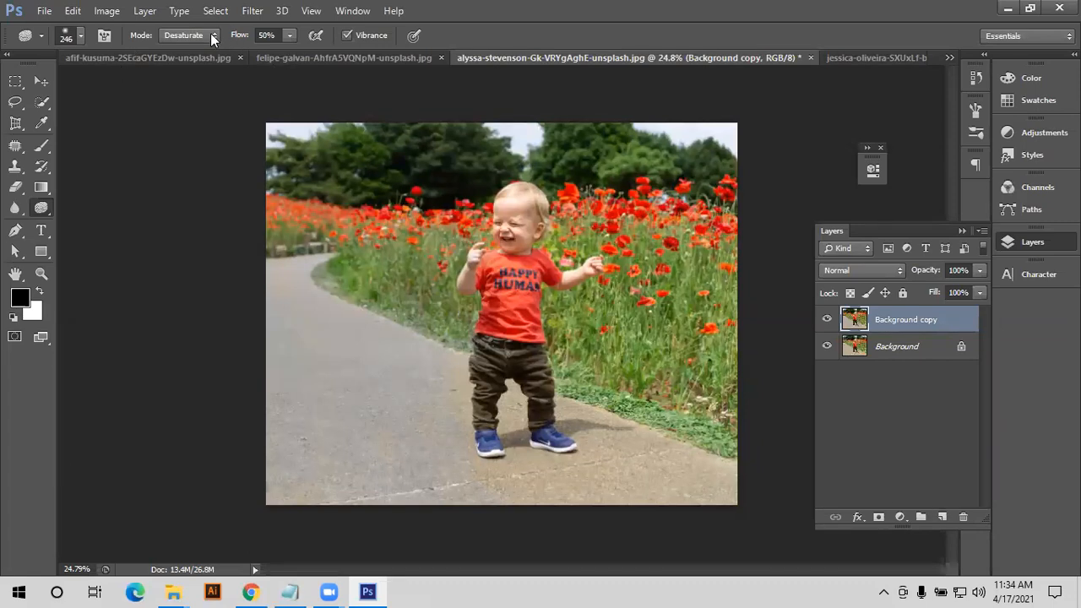
# - Delete the desaturated layer copy and duplicate the Background layer again
pyautogui.press('Delete')
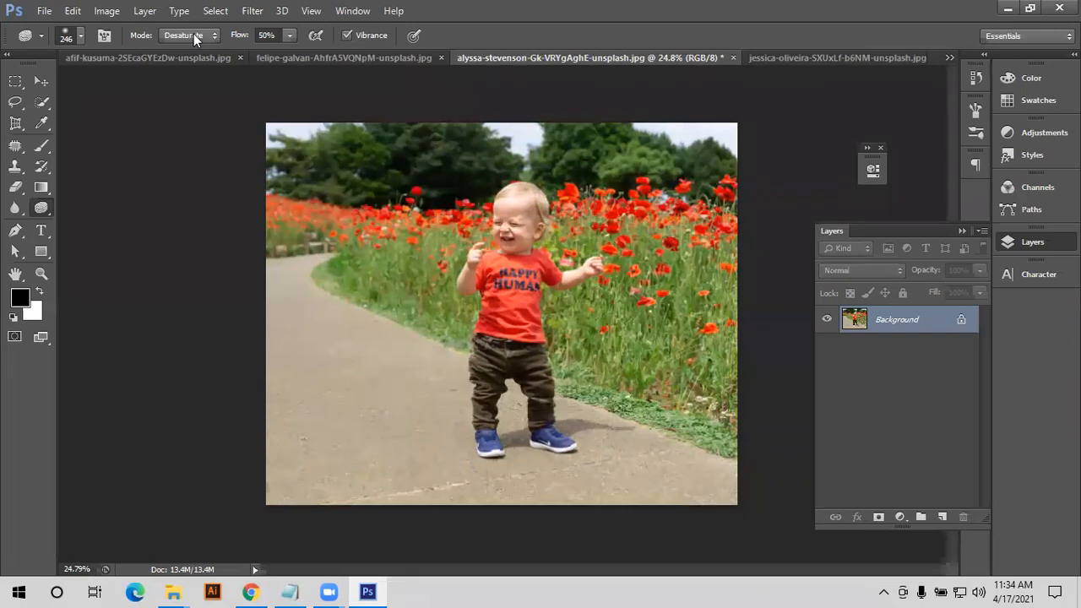
pyautogui.moveTo(943, 514); pyautogui.dragTo(942, 516)
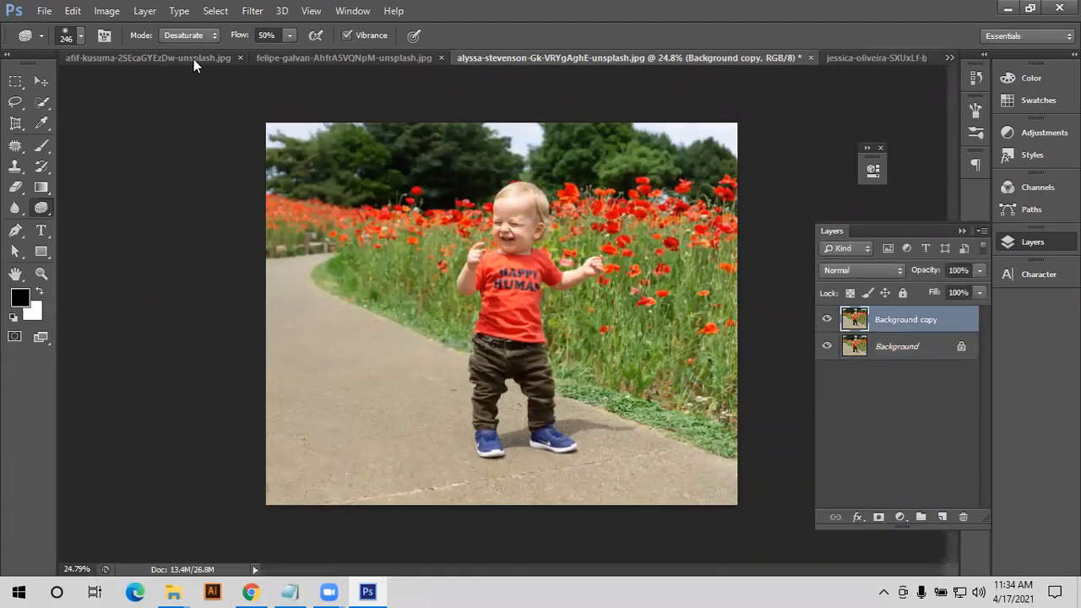
# - Set the Sponge Tool's mode to Saturate and intensify the colour of the path beside the toddler
pyautogui.click(189, 35)
pyautogui.click(193, 59)
pyautogui.moveTo(410, 369)
pyautogui.mouseDown()
pyautogui.moveTo(392, 399)
pyautogui.moveTo(366, 354)
pyautogui.moveTo(343, 356)
pyautogui.moveTo(313, 391)
pyautogui.moveTo(348, 460)
pyautogui.moveTo(297, 448)
pyautogui.moveTo(315, 305)
pyautogui.moveTo(263, 320)
pyautogui.moveTo(334, 490)
pyautogui.moveTo(348, 490)
pyautogui.moveTo(424, 416)
pyautogui.moveTo(404, 360)
pyautogui.moveTo(366, 472)
pyautogui.mouseUp()
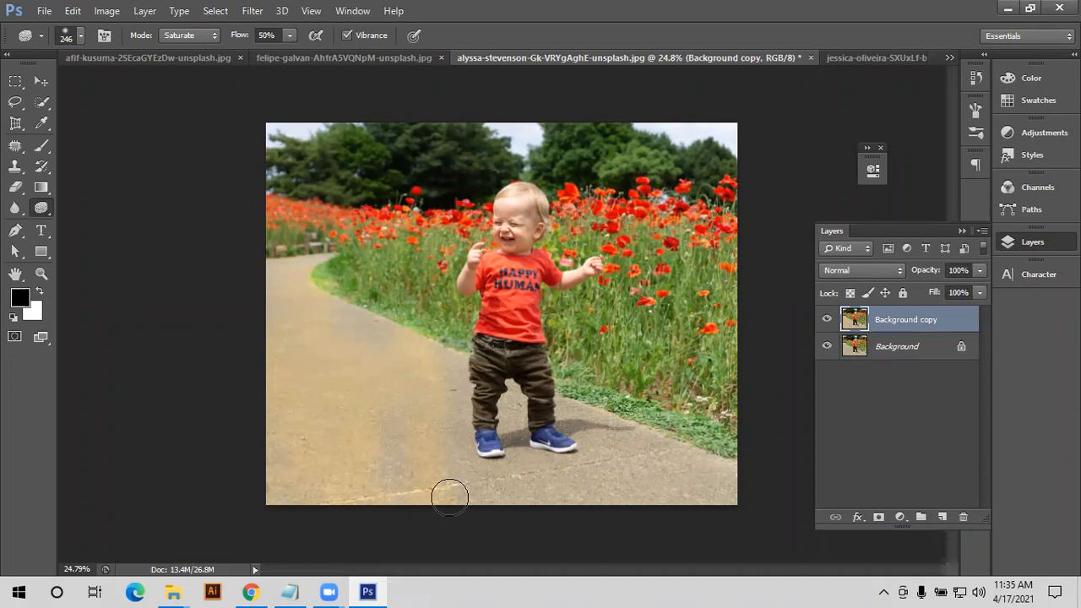
# - Switch to the girl's portrait and duplicate its Background layer
pyautogui.click(842, 58)
pyautogui.moveTo(538, 311)
pyautogui.mouseDown()
pyautogui.moveTo(464, 316)
pyautogui.moveTo(464, 325)
pyautogui.moveTo(410, 299)
pyautogui.moveTo(402, 388)
pyautogui.moveTo(369, 382)
pyautogui.moveTo(379, 442)
pyautogui.mouseUp()
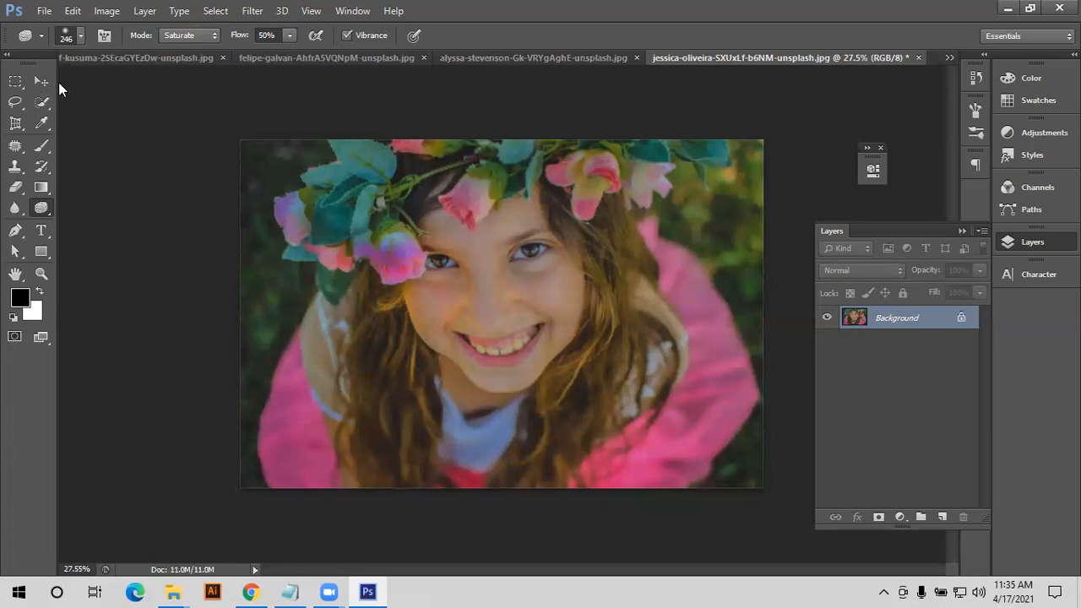
pyautogui.click(42, 81)
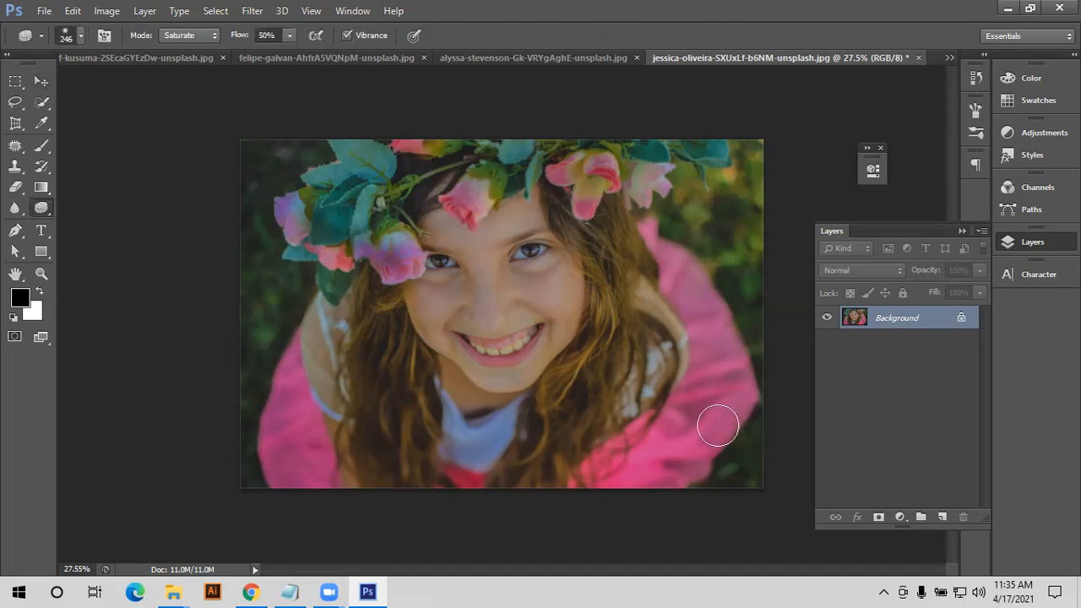
pyautogui.moveTo(920, 321); pyautogui.dragTo(941, 517)
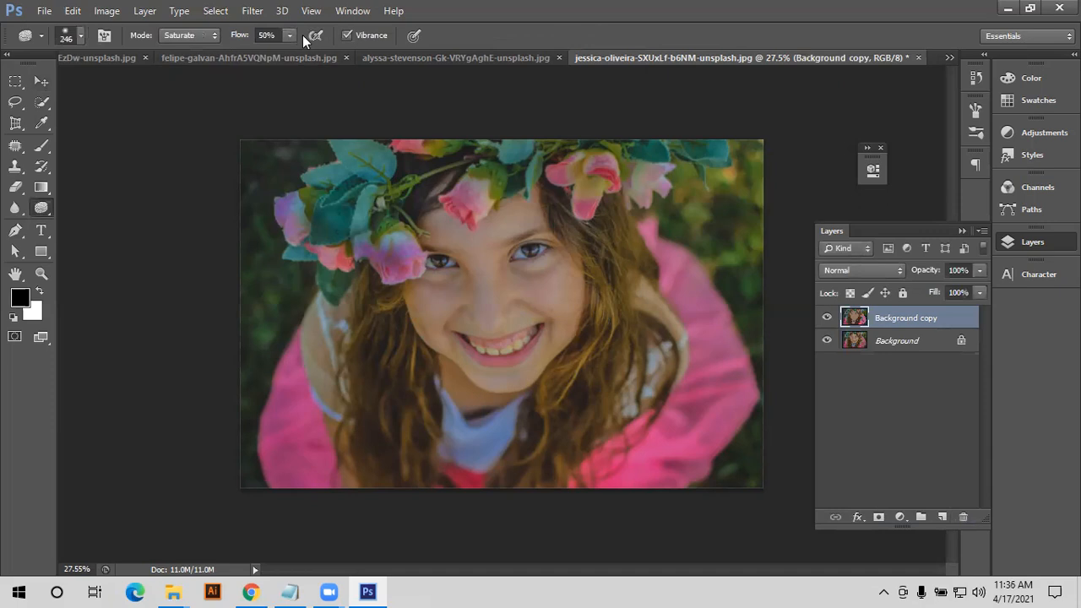
# - Lower the Sponge Tool's flow to 18% and replace the layer copy with a fresh duplicate of the Background
pyautogui.moveTo(240, 41); pyautogui.dragTo(211, 40)
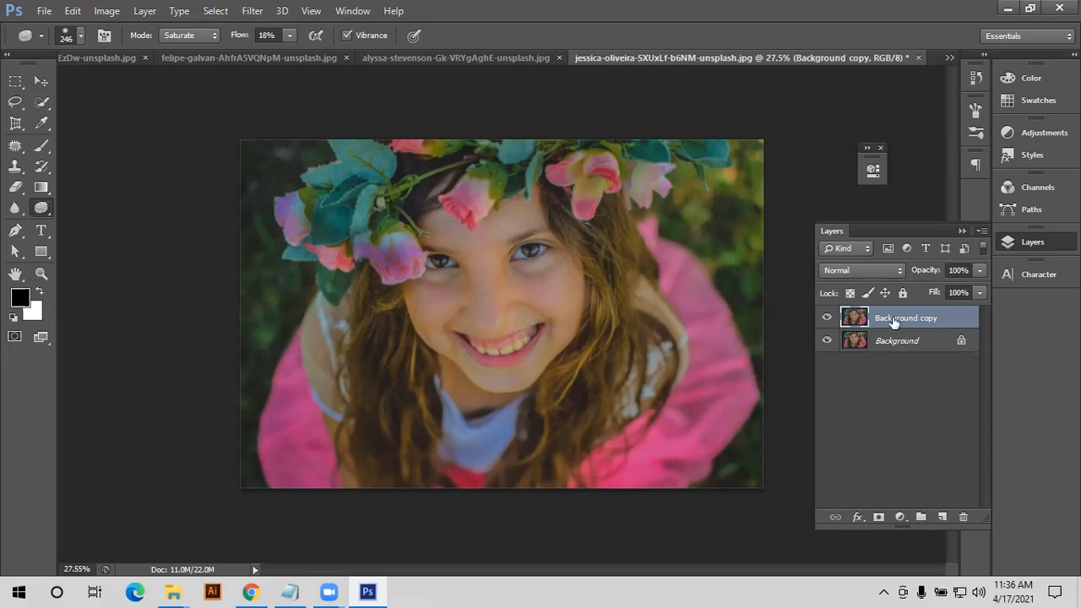
pyautogui.press('Delete')
pyautogui.moveTo(893, 326); pyautogui.dragTo(942, 516)
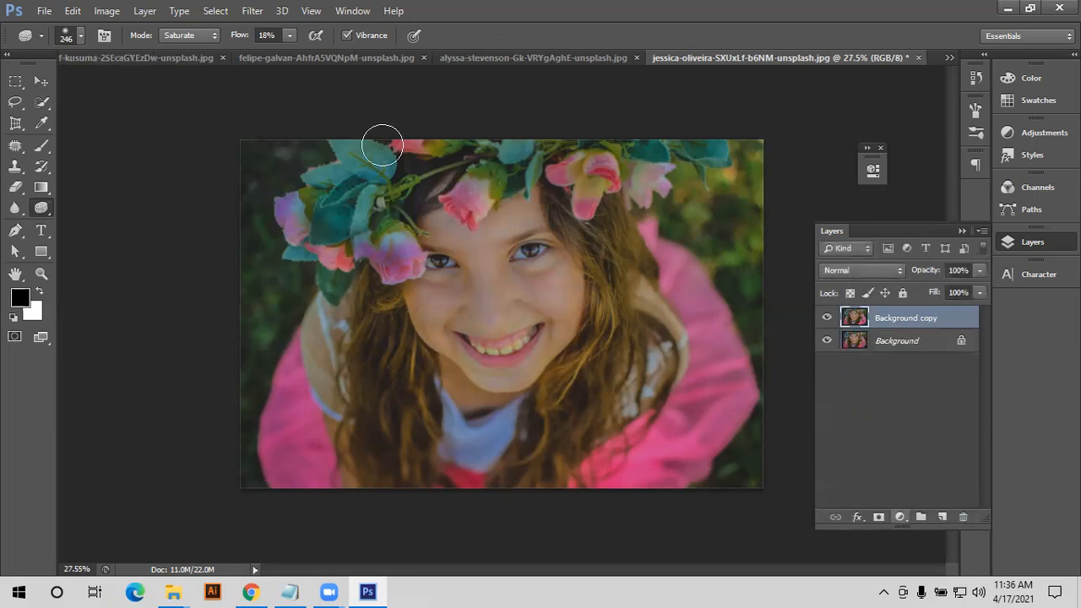
# - Saturate the girl's face on the layer copy with the Sponge Tool at 100% flow, and merge the copy into the Background
pyautogui.moveTo(243, 35); pyautogui.dragTo(313, 44)
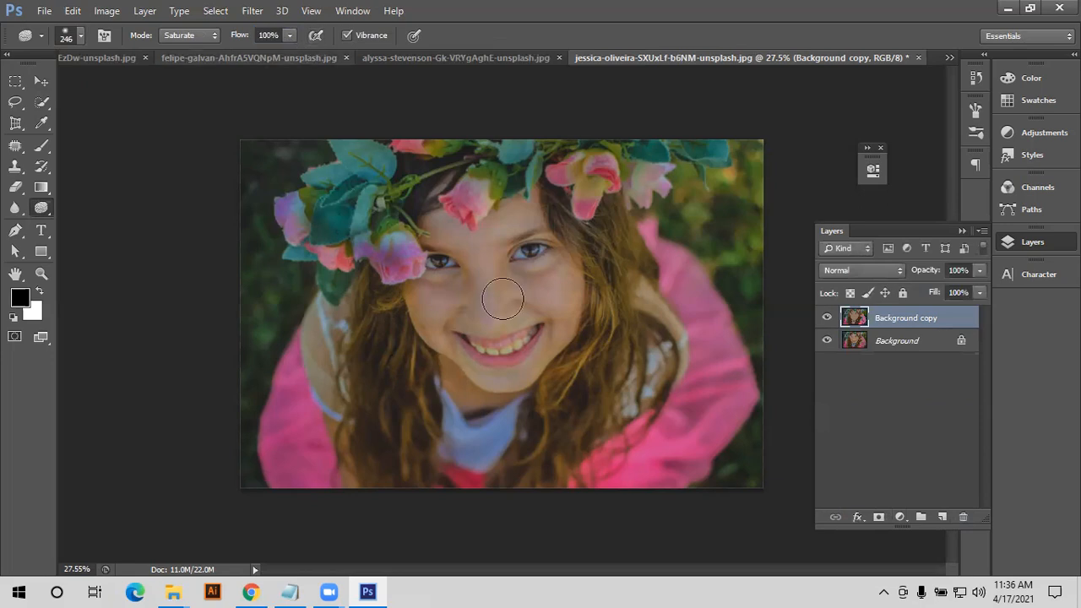
pyautogui.moveTo(497, 375); pyautogui.dragTo(537, 402)
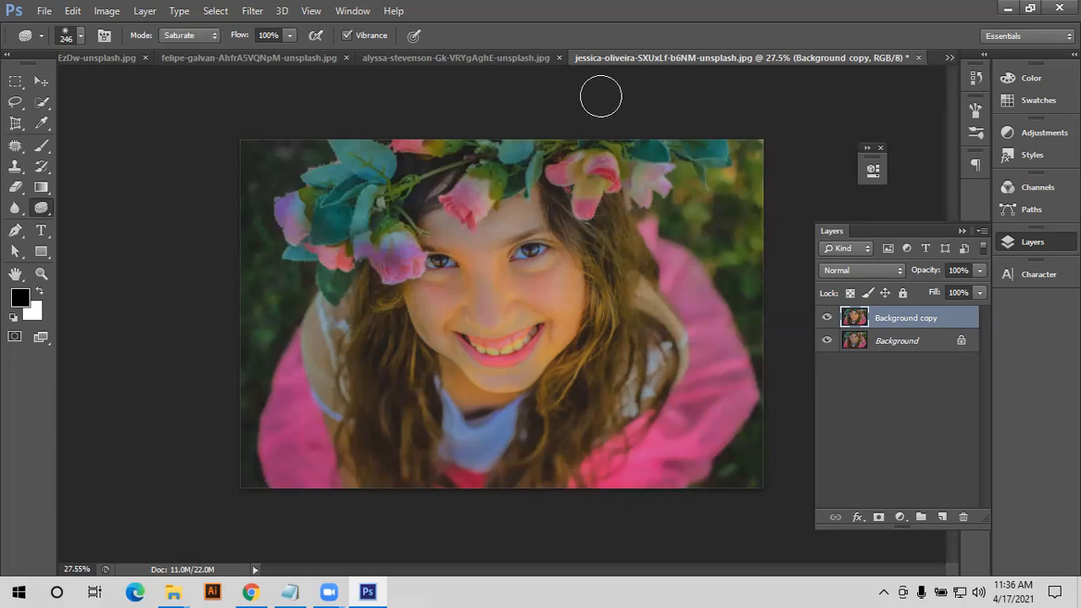
pyautogui.hotkey('ctrl', 'e')
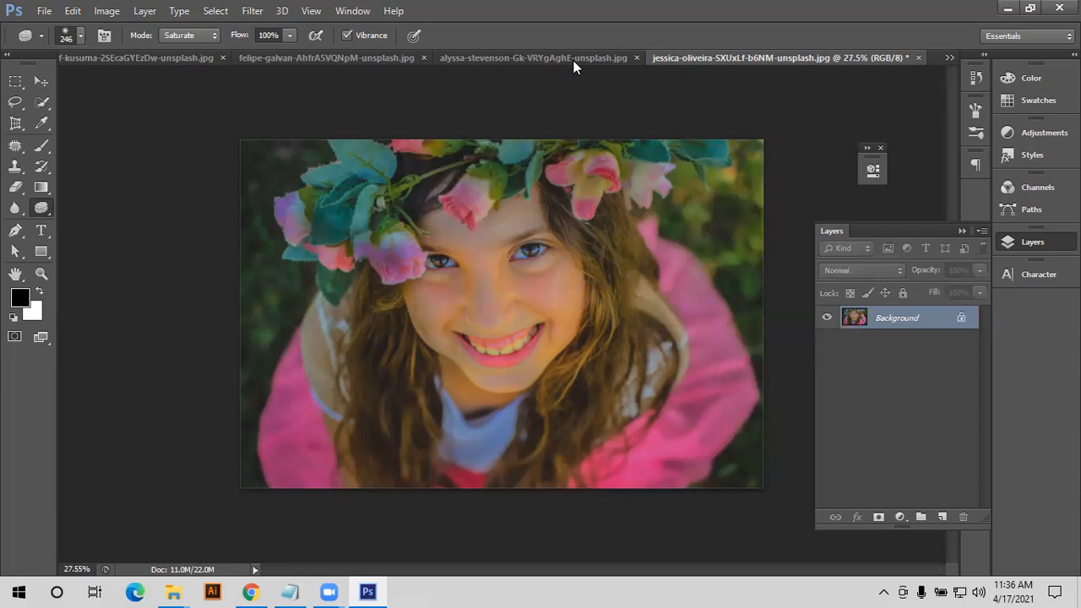
# - Return to the toddler photo and activate the Blur Tool with a 411 px brush
pyautogui.click(573, 58)
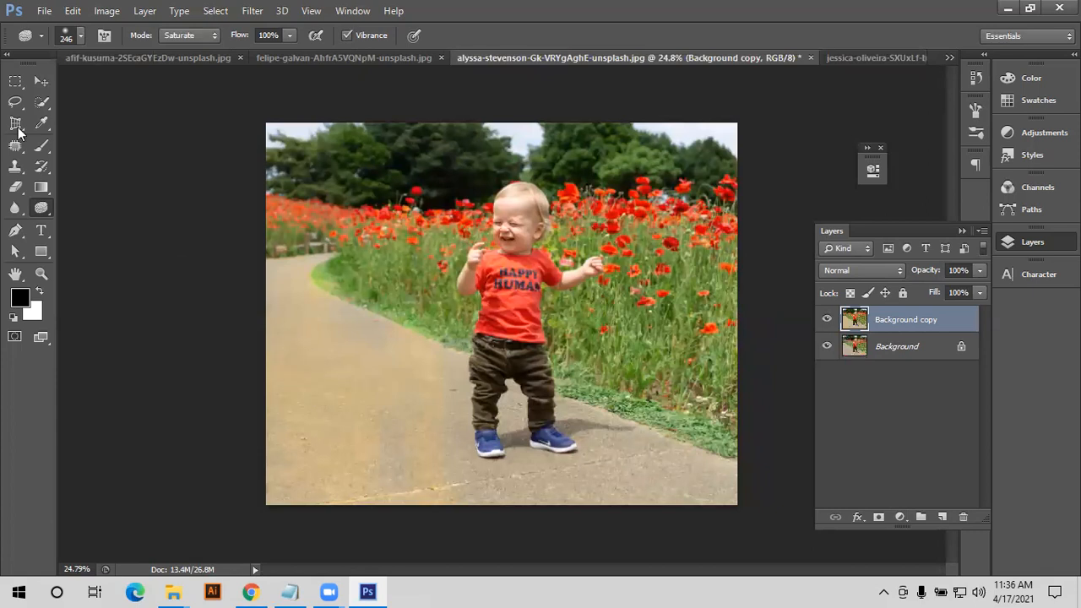
pyautogui.rightClick(35, 210)
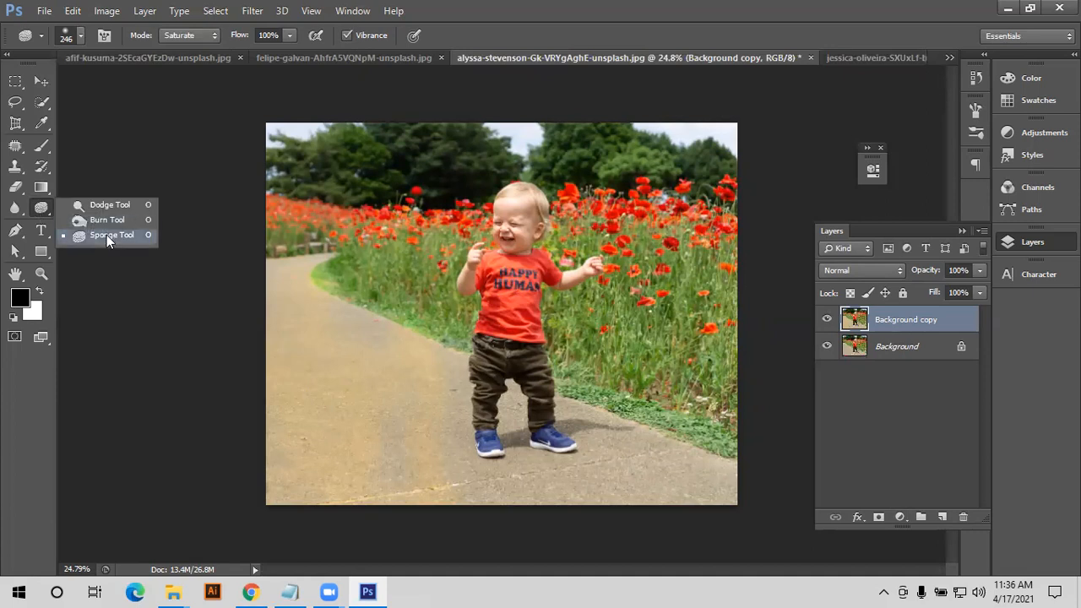
pyautogui.click(13, 209)
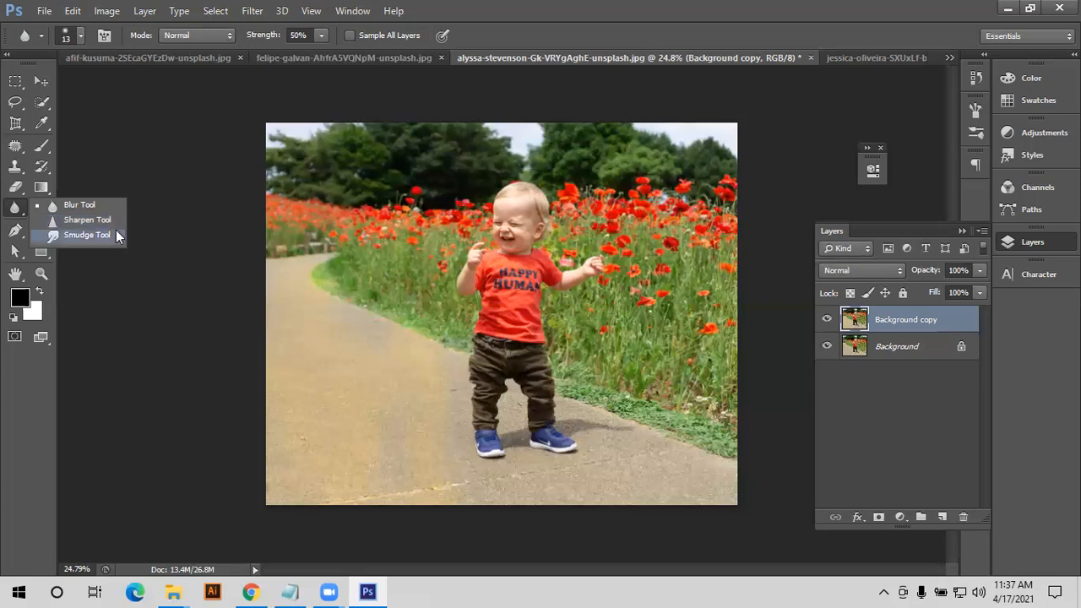
pyautogui.click(13, 211)
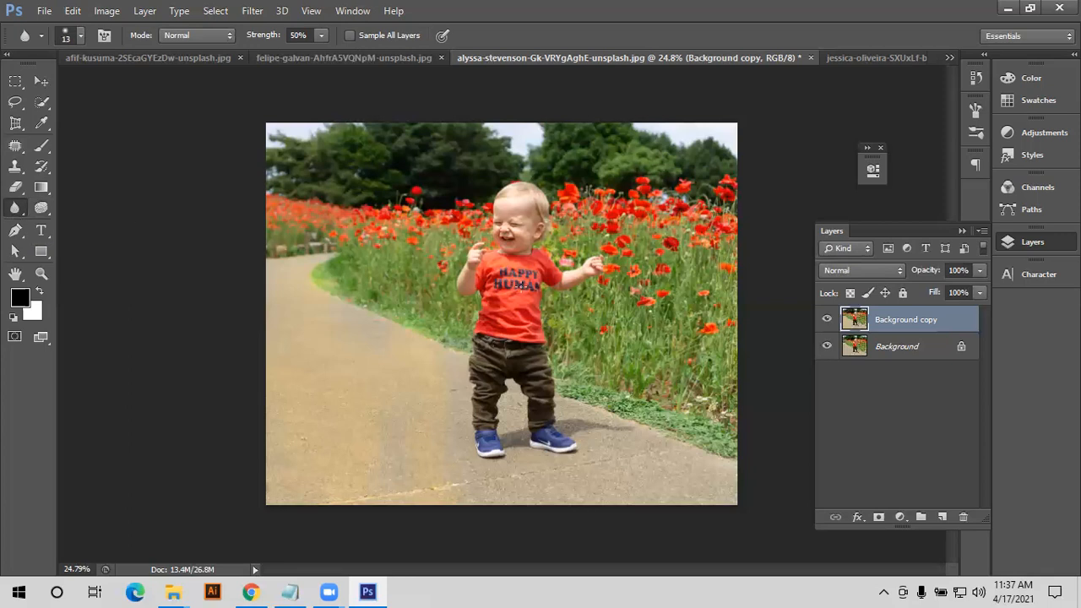
pyautogui.click(80, 35)
pyautogui.moveTo(114, 83)
pyautogui.mouseDown()
pyautogui.moveTo(167, 81)
pyautogui.moveTo(155, 81)
pyautogui.mouseUp()
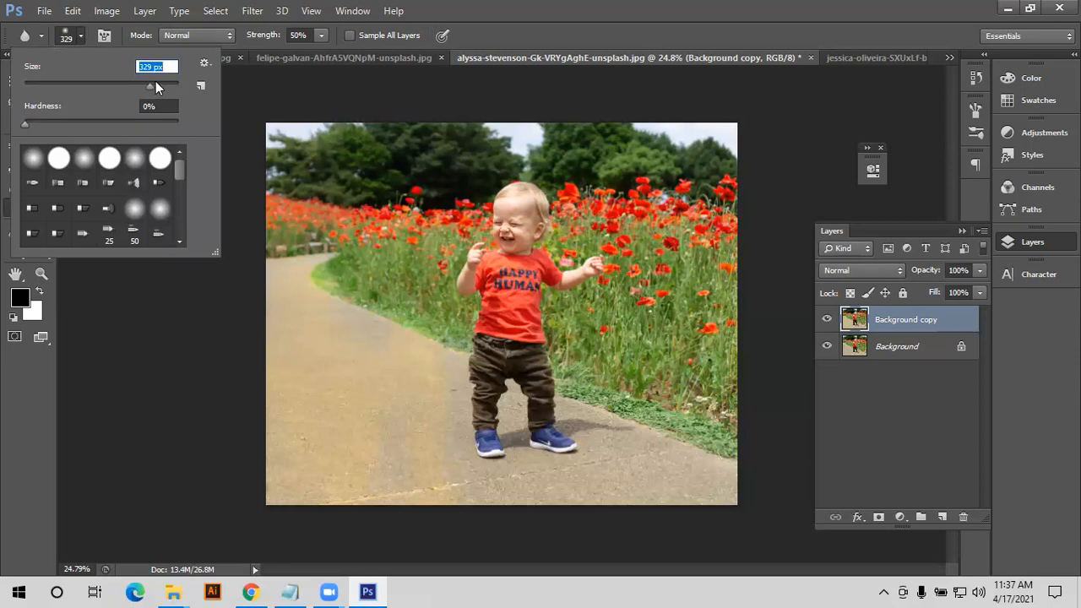
pyautogui.click(82, 35)
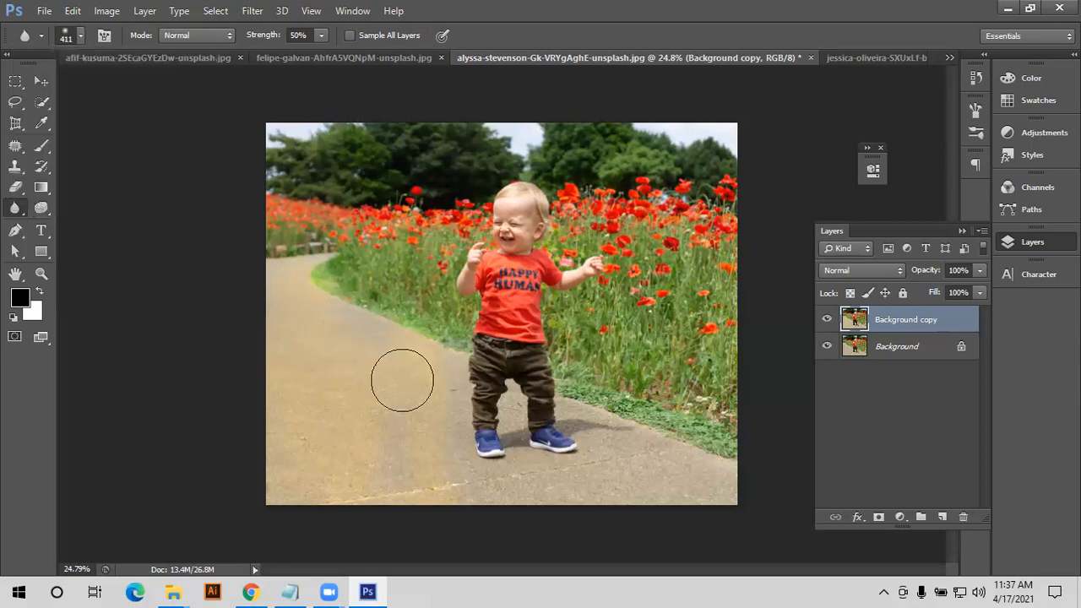
# - Delete the saturated layer copy from the toddler photo and duplicate the Background layer again
pyautogui.press('Delete')
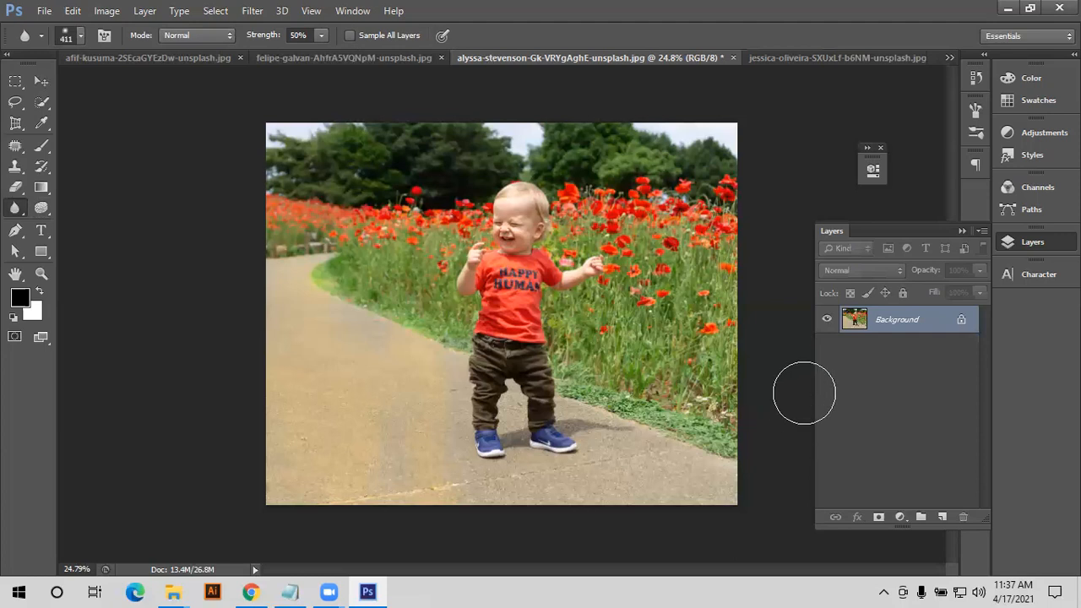
pyautogui.moveTo(881, 326); pyautogui.dragTo(937, 513)
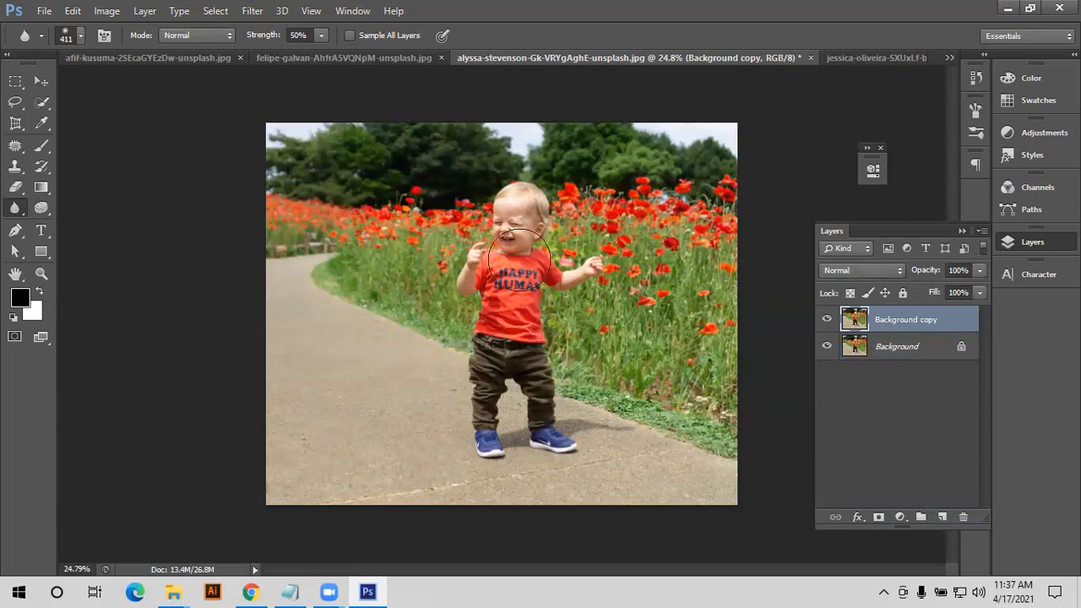
# - Soften the toddler's face and shirt with the Blur Tool at 50% strength and compare it by toggling the copy's visibility
pyautogui.click(487, 261)
pyautogui.hotkey('ctrl', '+')
pyautogui.hotkey('ctrl', '+')
pyautogui.hotkey('ctrl', '+')
pyautogui.hotkey('ctrl', '+')
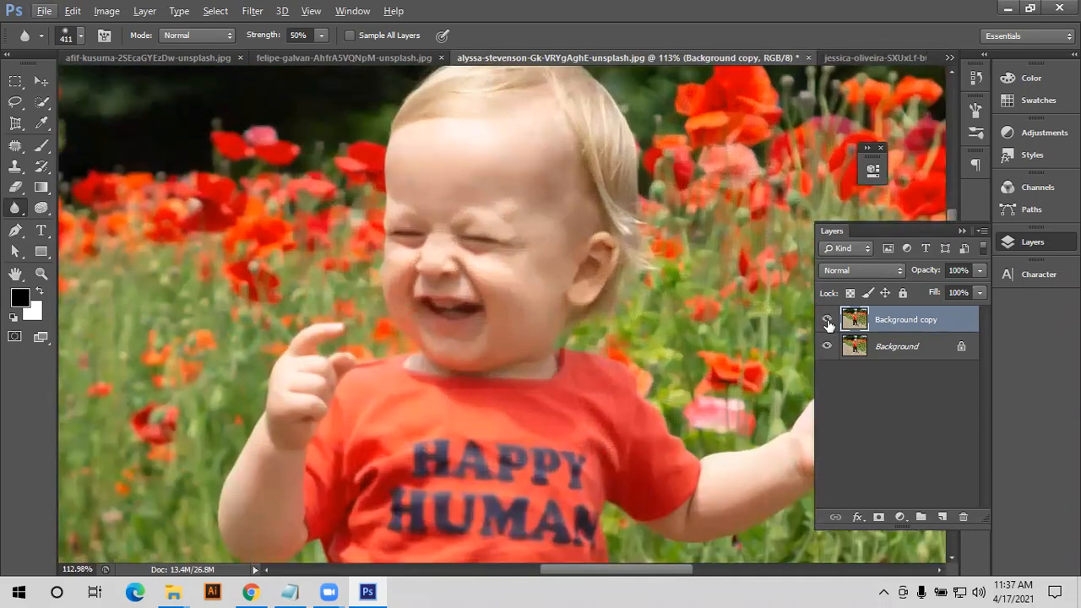
pyautogui.click(828, 321)
pyautogui.click(828, 322)
pyautogui.click(827, 322)
pyautogui.click(827, 321)
# - Brush the Blur Tool over the grass beside the toddler's legs and over the toddler's chin
pyautogui.scroll(-5, 516, 234)
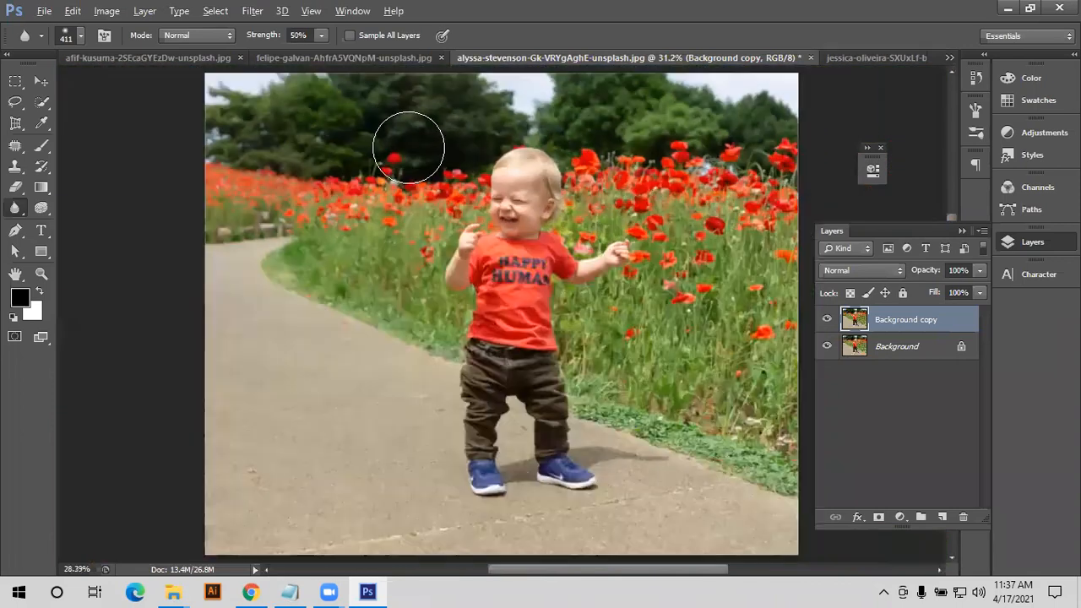
pyautogui.scroll(-1, 409, 147)
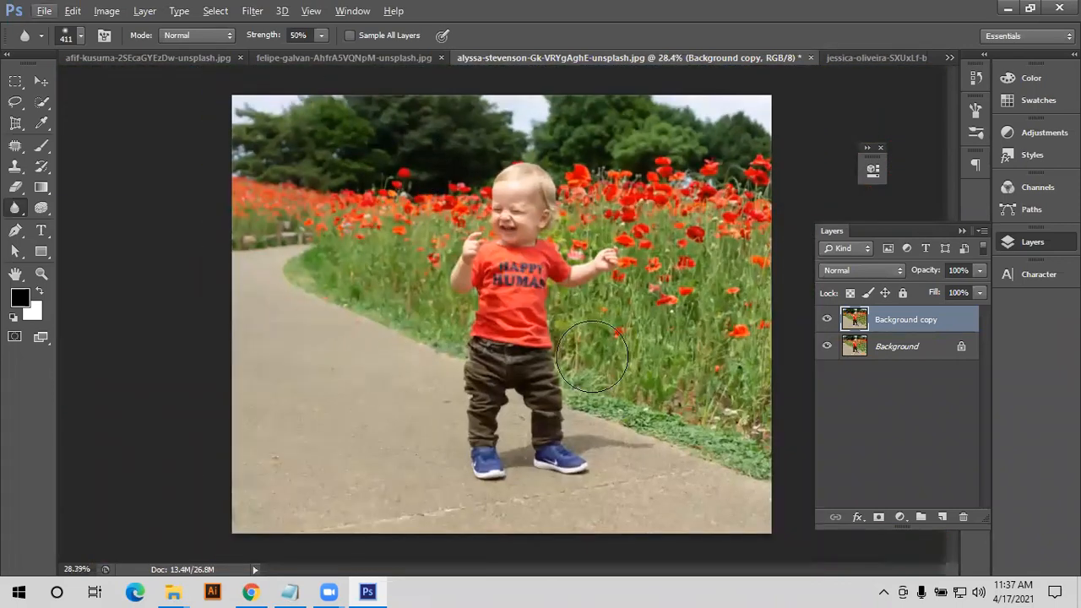
pyautogui.moveTo(592, 357); pyautogui.dragTo(570, 343)
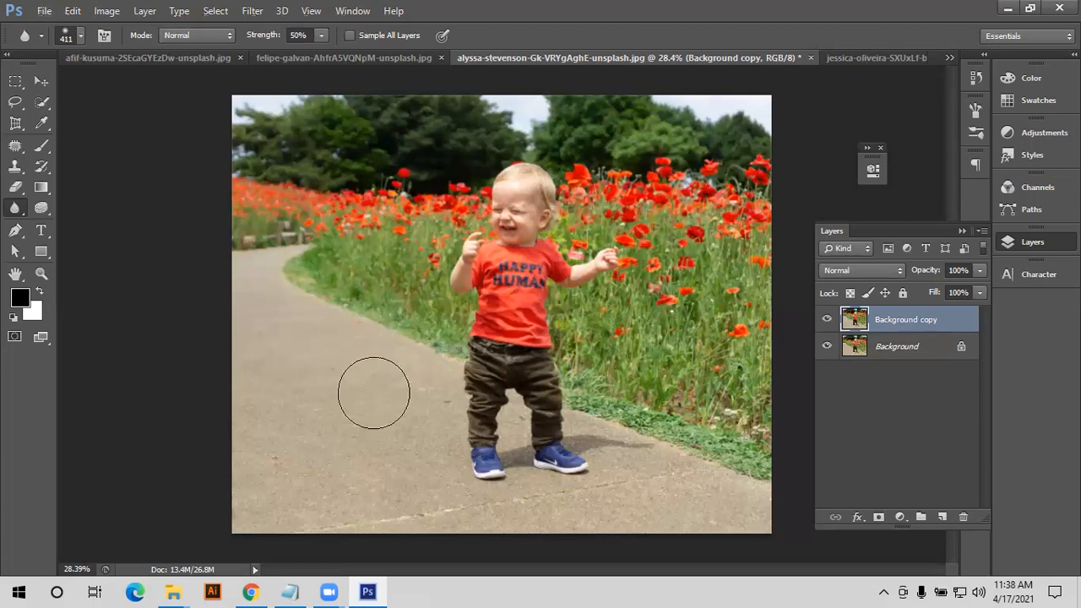
pyautogui.click(506, 236)
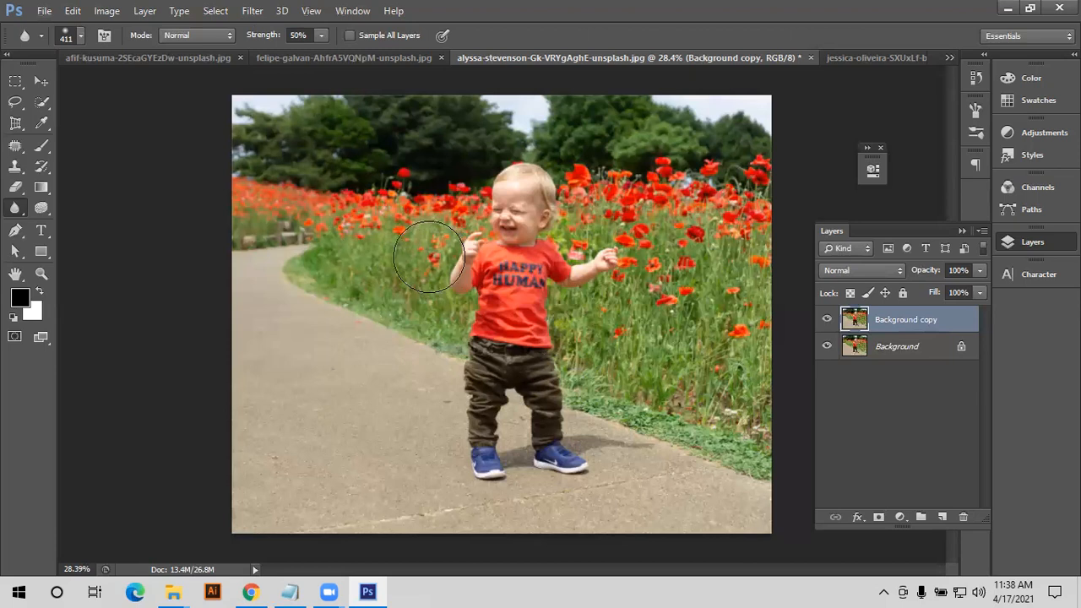
# - Apply a Gaussian Blur with a 4.9-pixel radius to the Background copy and compare it by toggling the layer's visibility
pyautogui.click(251, 11)
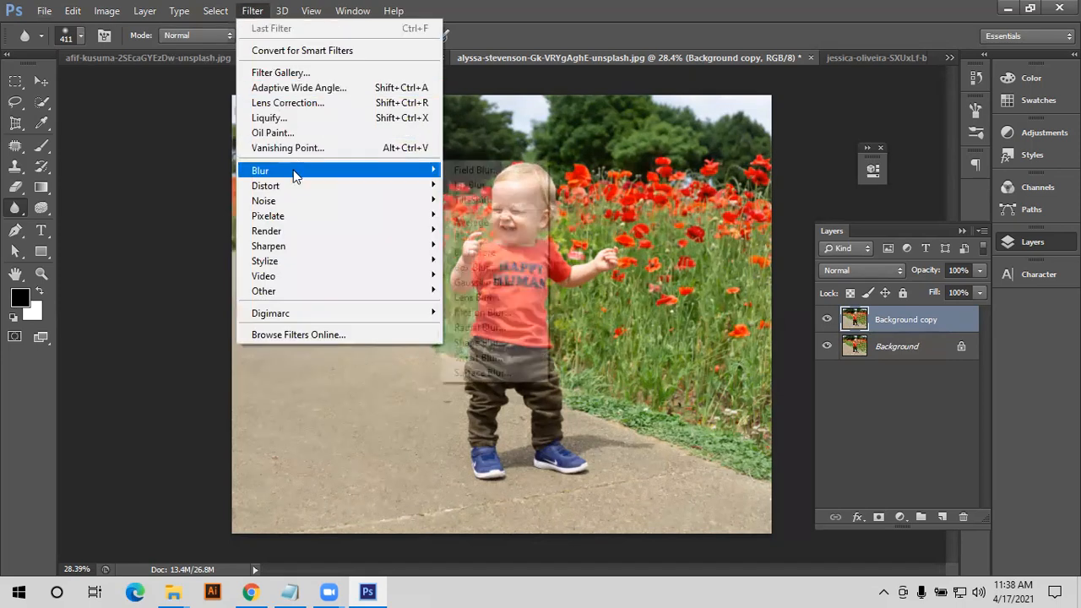
pyautogui.moveTo(295, 171)
pyautogui.click(503, 284)
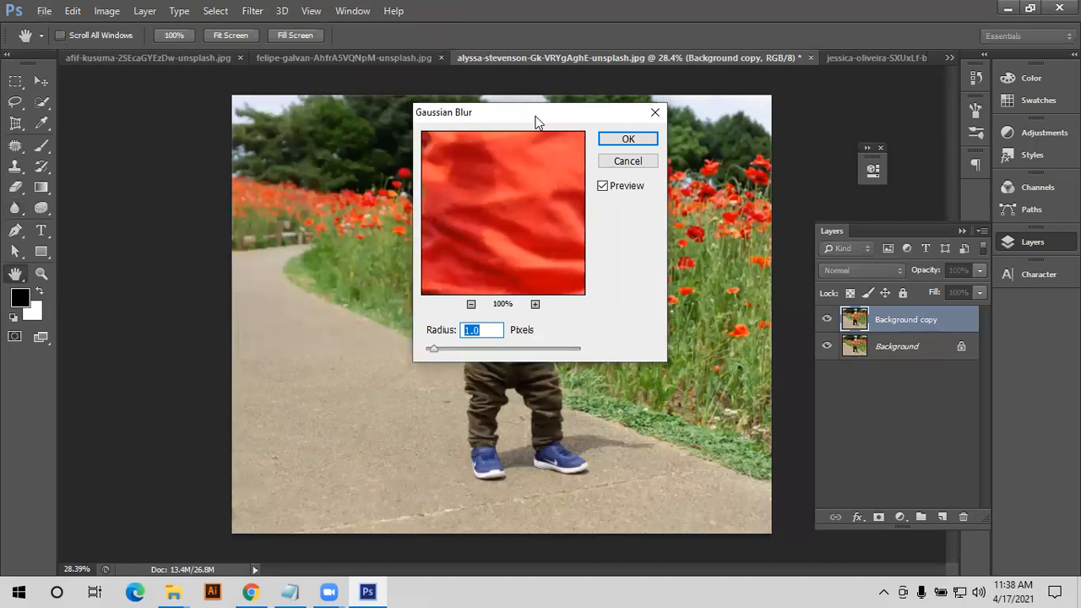
pyautogui.moveTo(537, 123); pyautogui.dragTo(839, 141)
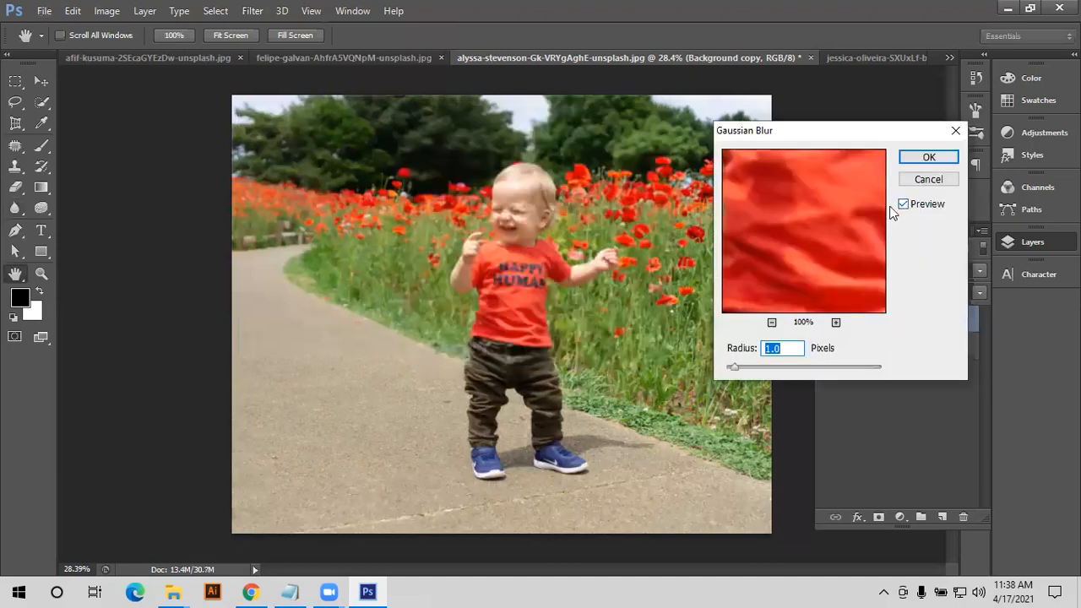
pyautogui.moveTo(766, 364); pyautogui.dragTo(767, 364)
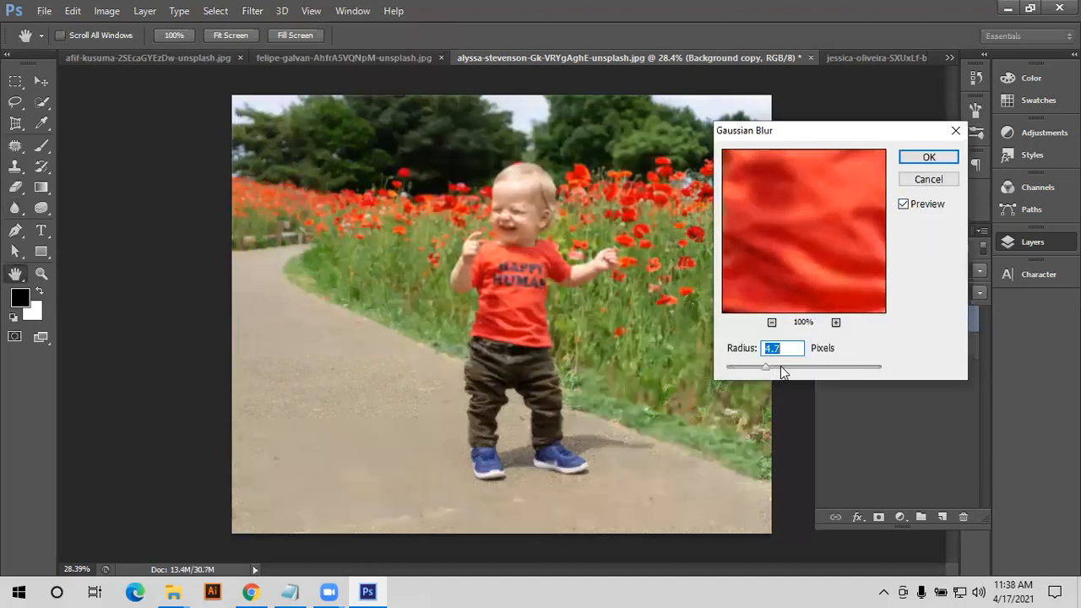
pyautogui.click(837, 368)
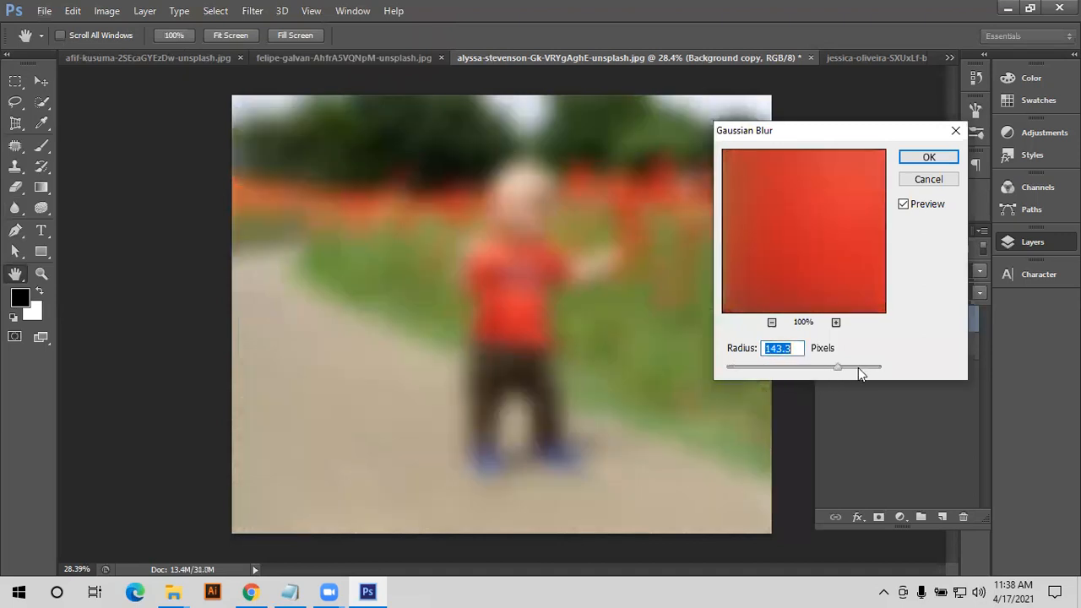
pyautogui.click(868, 367)
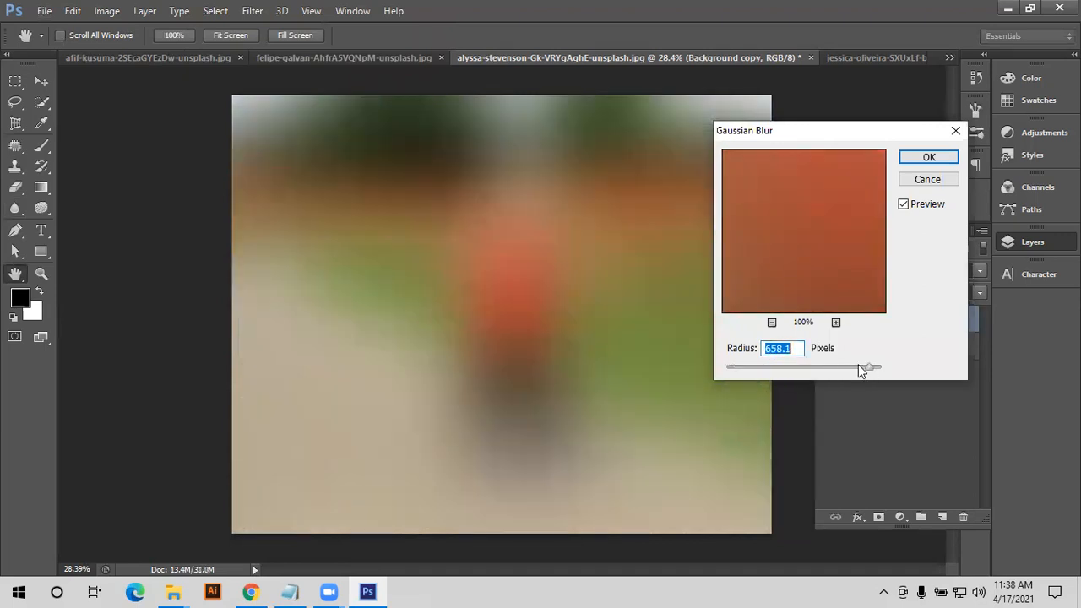
pyautogui.click(806, 366)
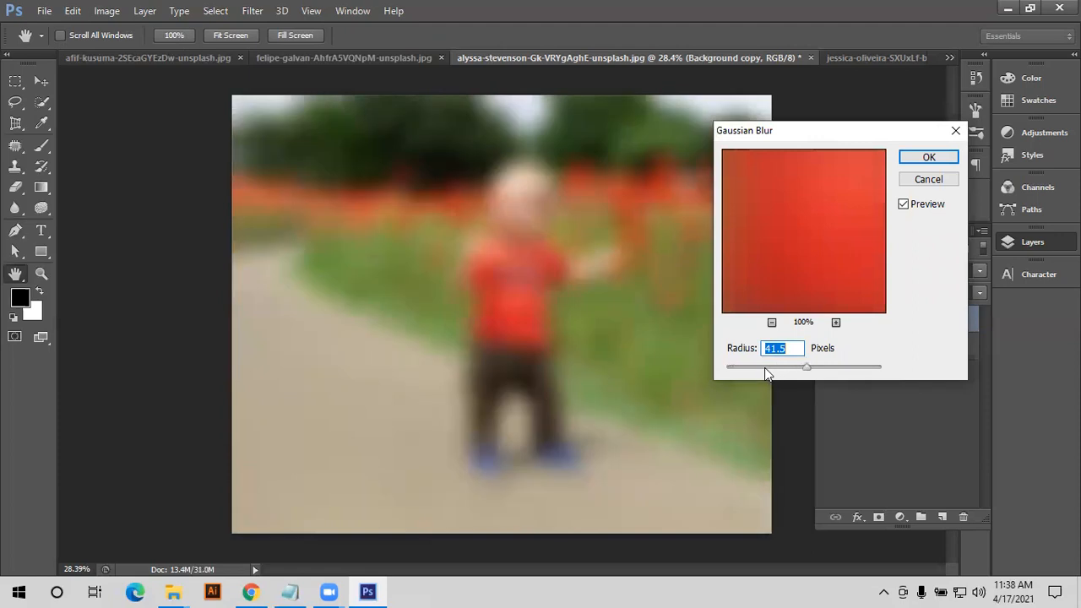
pyautogui.moveTo(762, 368); pyautogui.dragTo(712, 368)
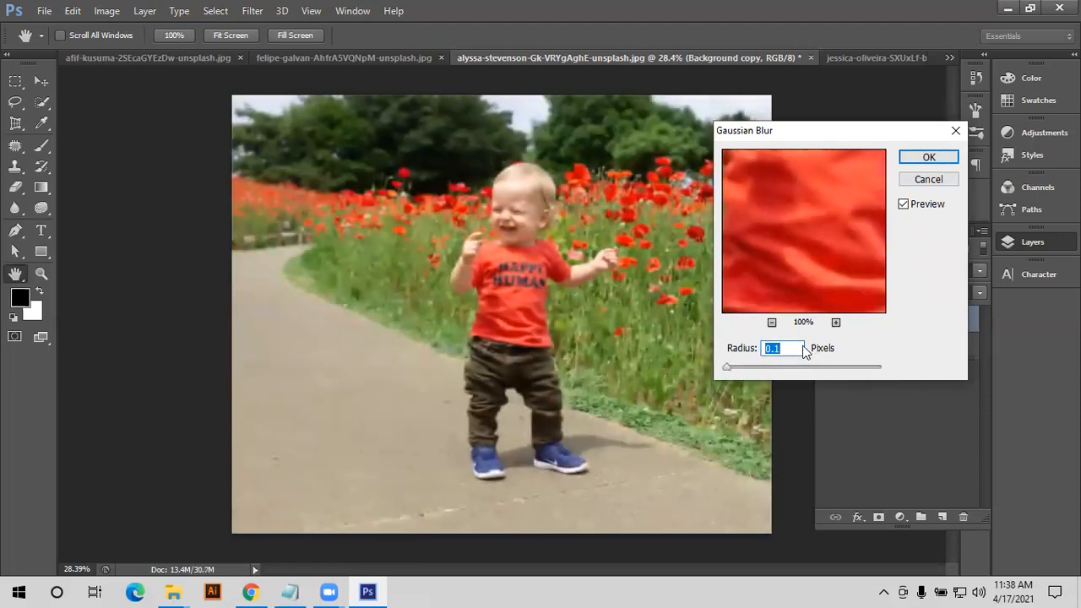
pyautogui.click(768, 368)
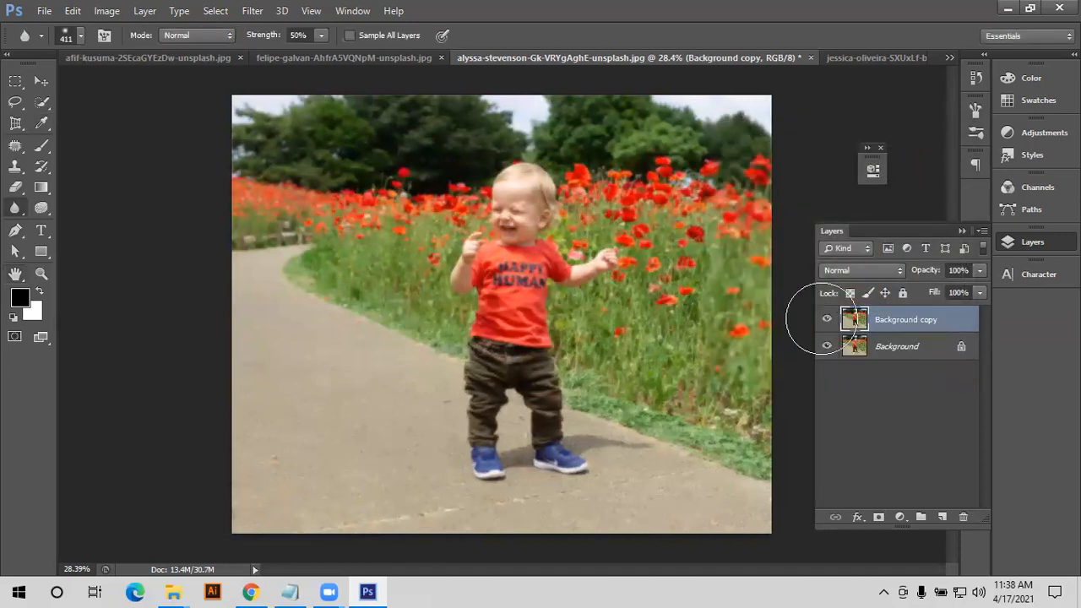
pyautogui.click(825, 320)
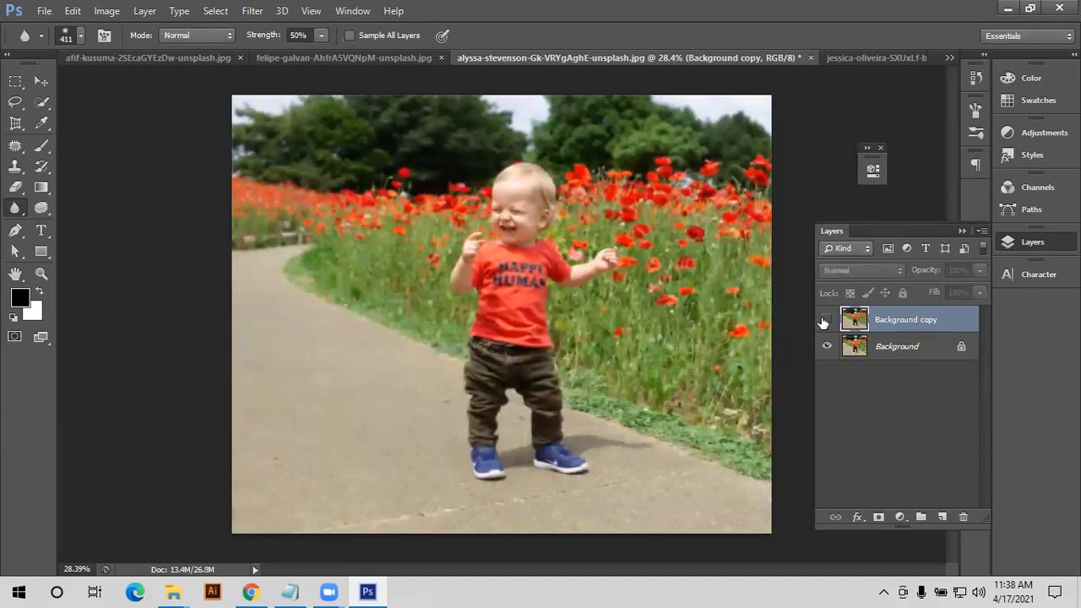
pyautogui.click(825, 320)
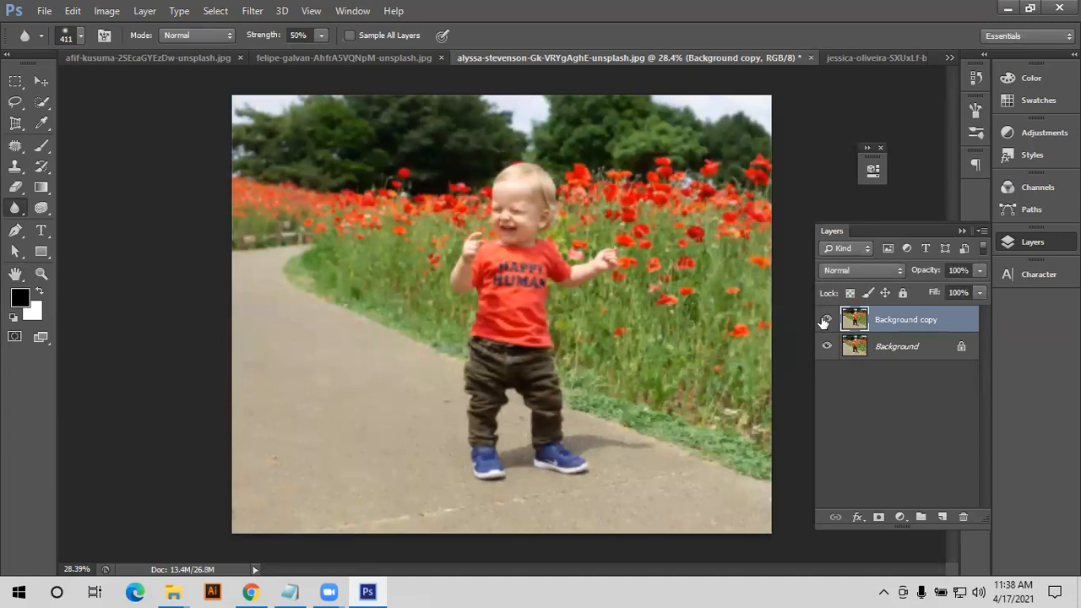
# - Discard the blurred layer copy and create a new duplicate of the Background layer
pyautogui.hotkey('ctrl', 'e')
pyautogui.moveTo(893, 328); pyautogui.dragTo(942, 517)
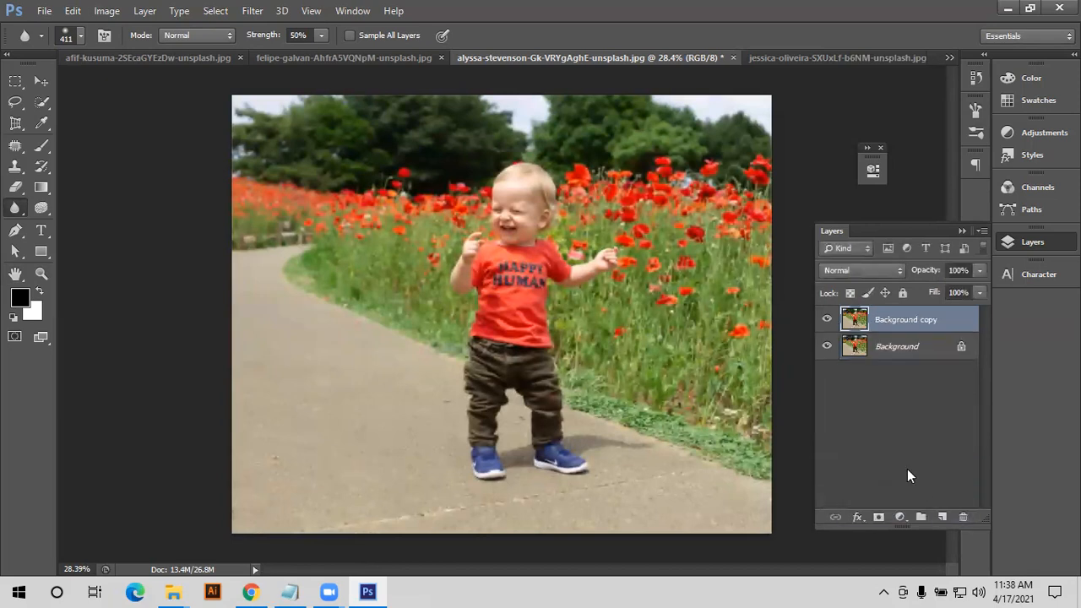
# - Apply a Gaussian Blur to the Background copy layer with a slightly larger radius than the preset one
pyautogui.click(253, 11)
pyautogui.moveTo(321, 171)
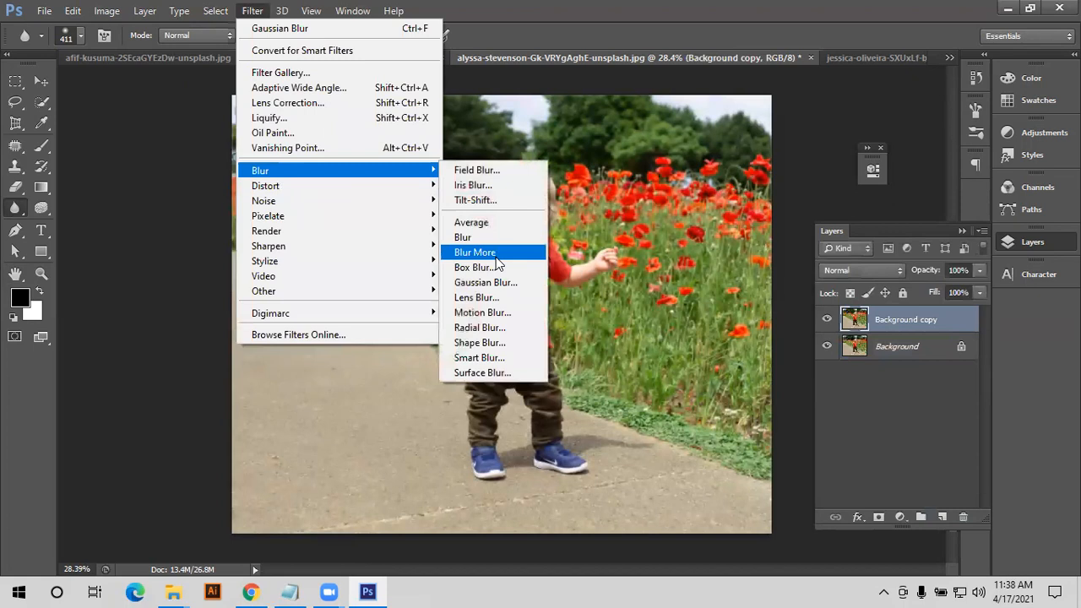
pyautogui.click(486, 283)
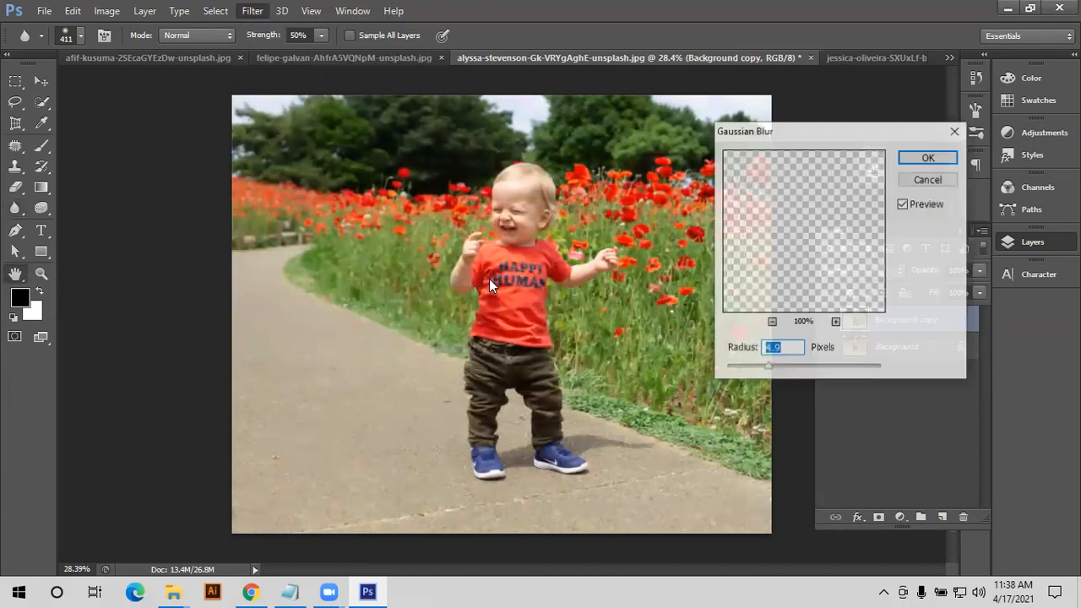
pyautogui.click(778, 366)
pyautogui.click(929, 157)
pyautogui.press('r')
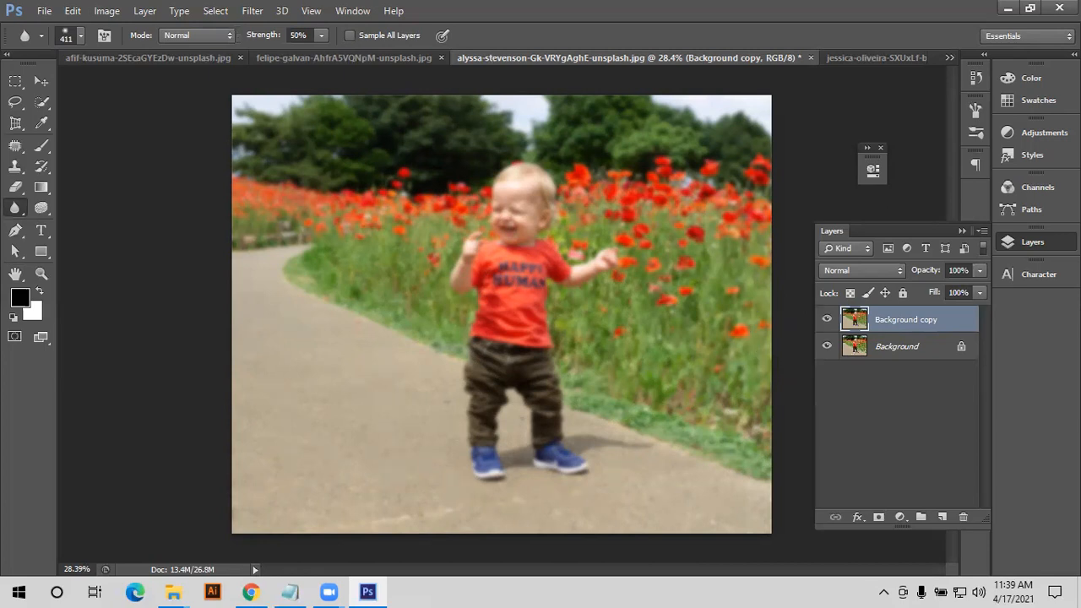
# - Compare the original opened photo with the latest Gaussian Blur result by jumping between their history states
pyautogui.click(971, 136)
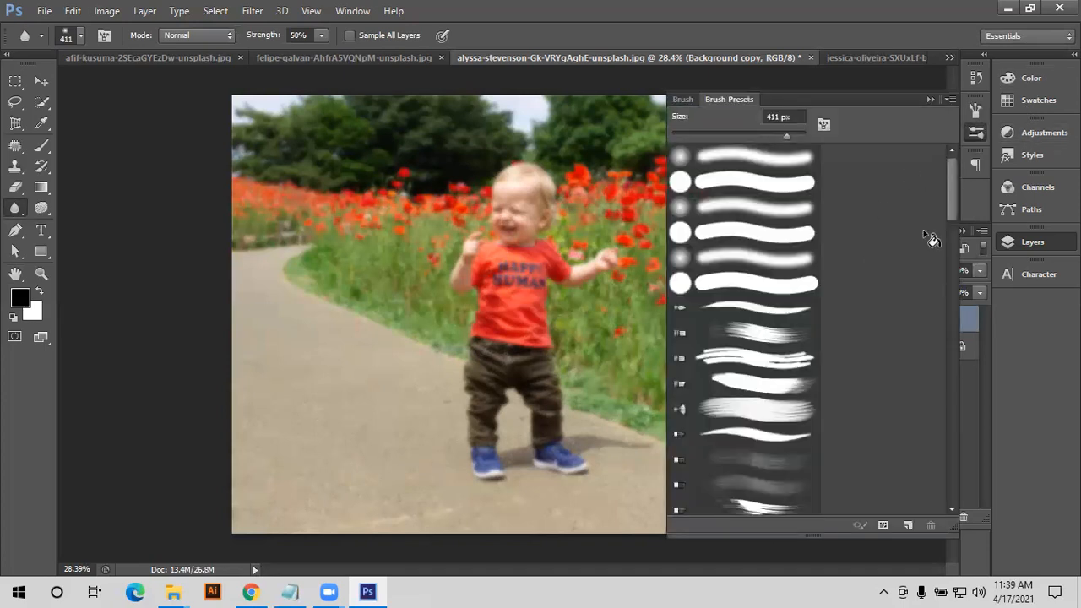
pyautogui.click(975, 109)
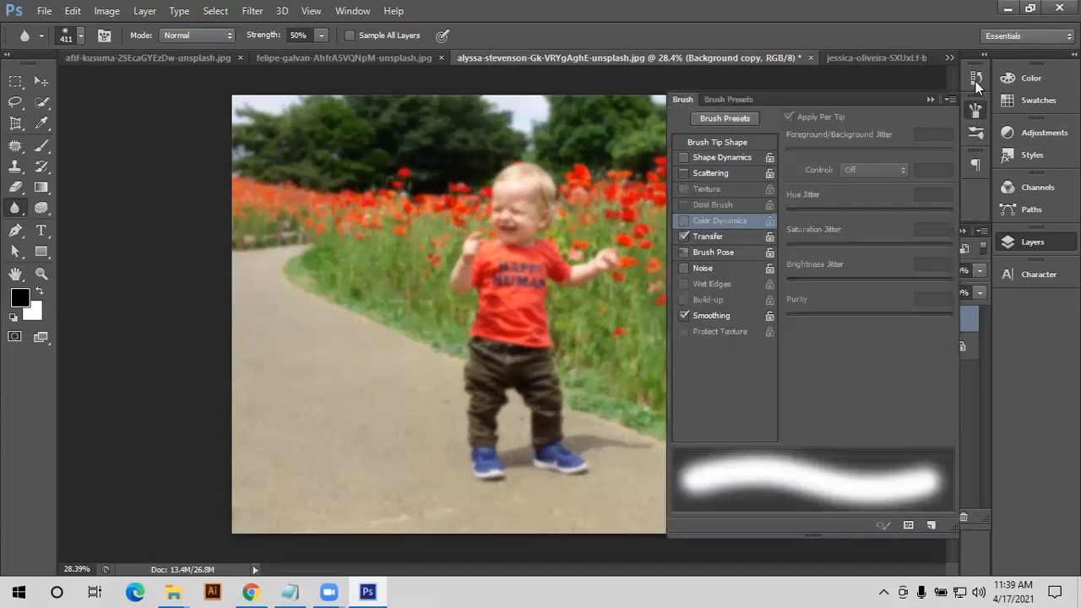
pyautogui.click(976, 81)
pyautogui.scroll(5, 912, 89)
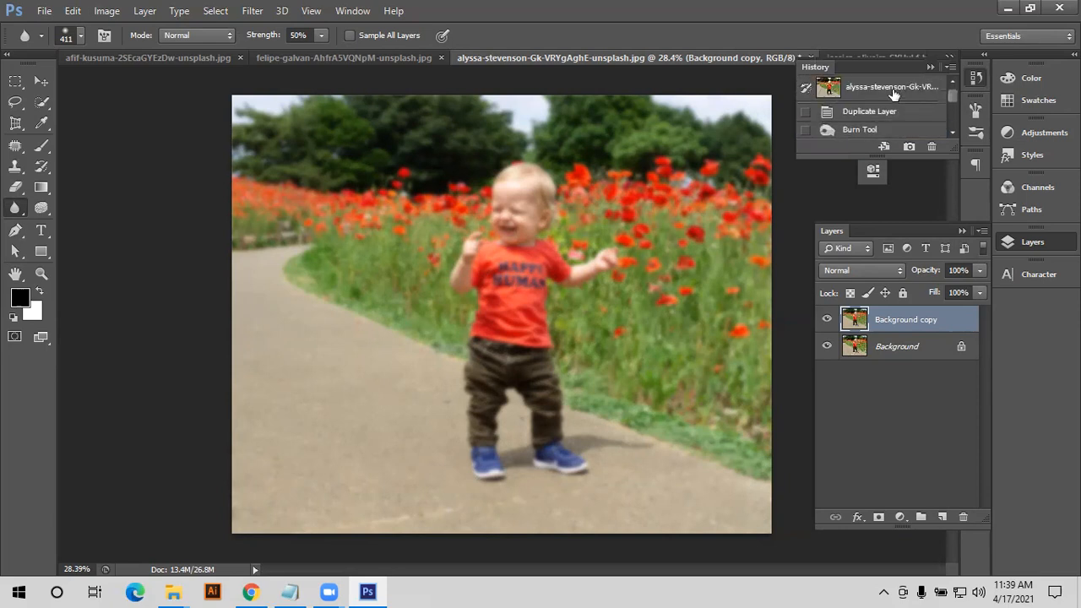
pyautogui.click(893, 90)
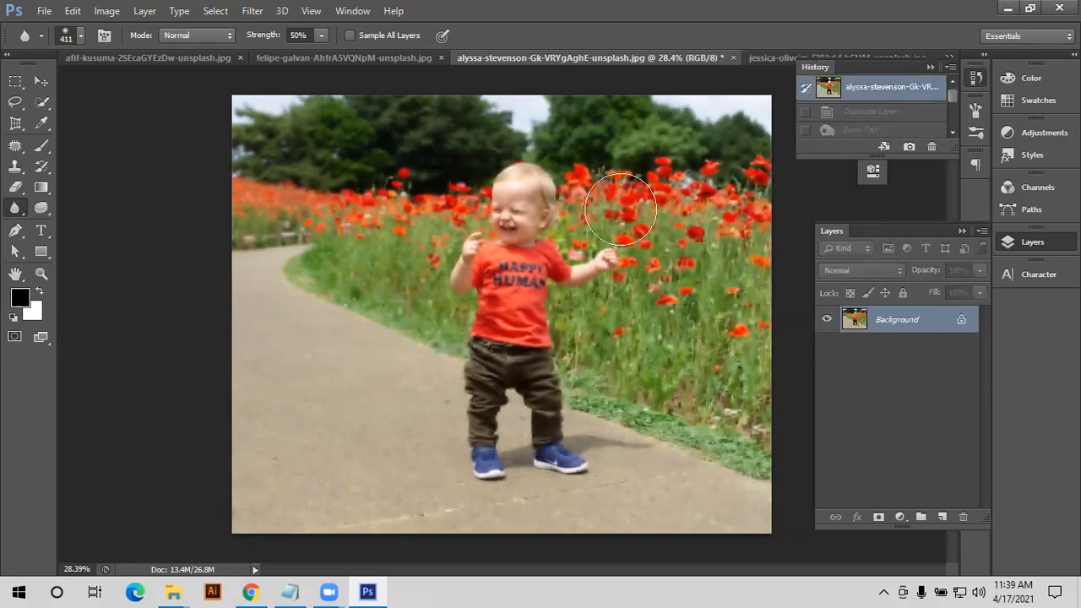
pyautogui.scroll(-2, 865, 118)
pyautogui.scroll(-3, 865, 119)
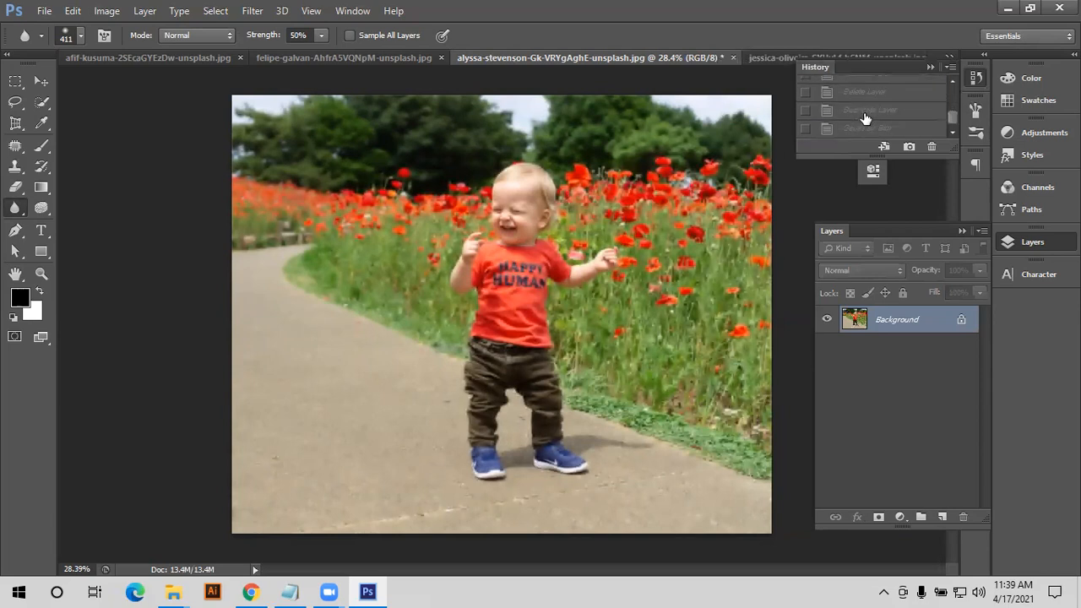
pyautogui.click(865, 127)
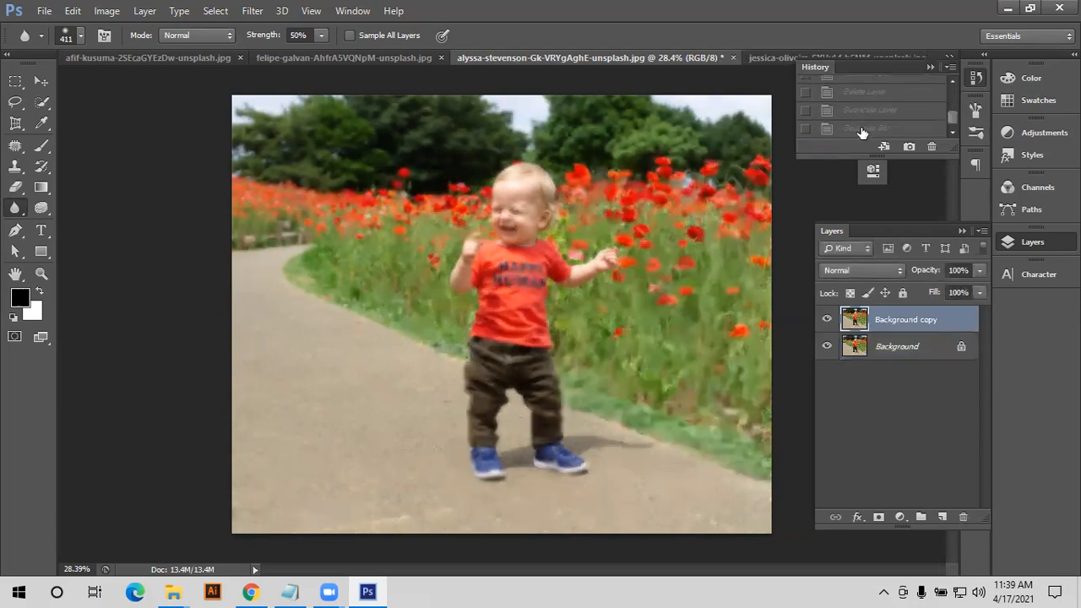
pyautogui.click(928, 66)
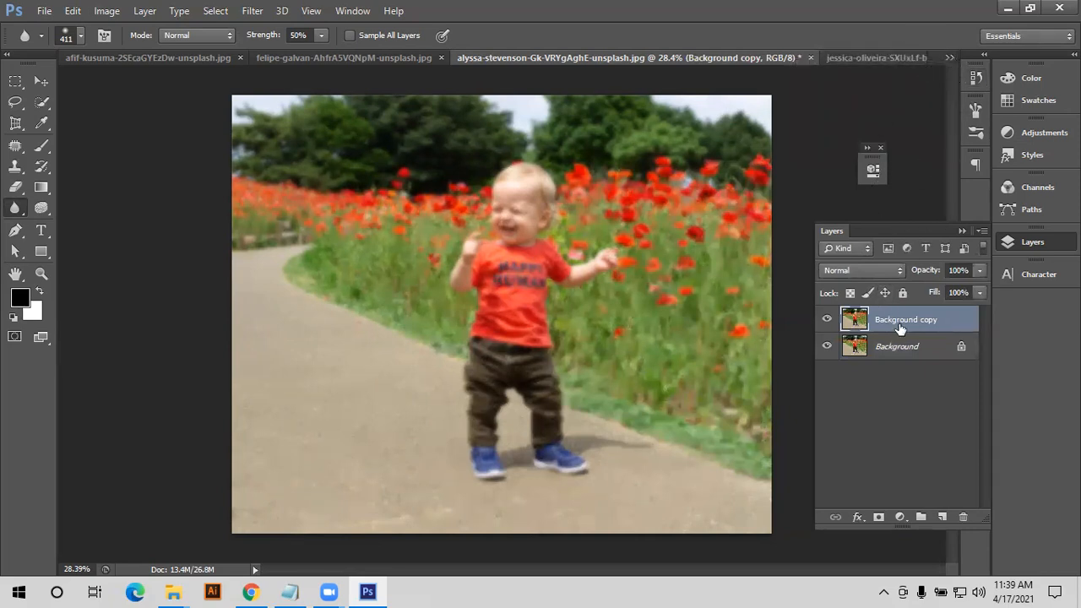
# - Replace the blurred copy with a fresh duplicate of the Background layer and convert the duplicate to a Smart Object
pyautogui.press('Delete')
pyautogui.moveTo(892, 331); pyautogui.dragTo(941, 516)
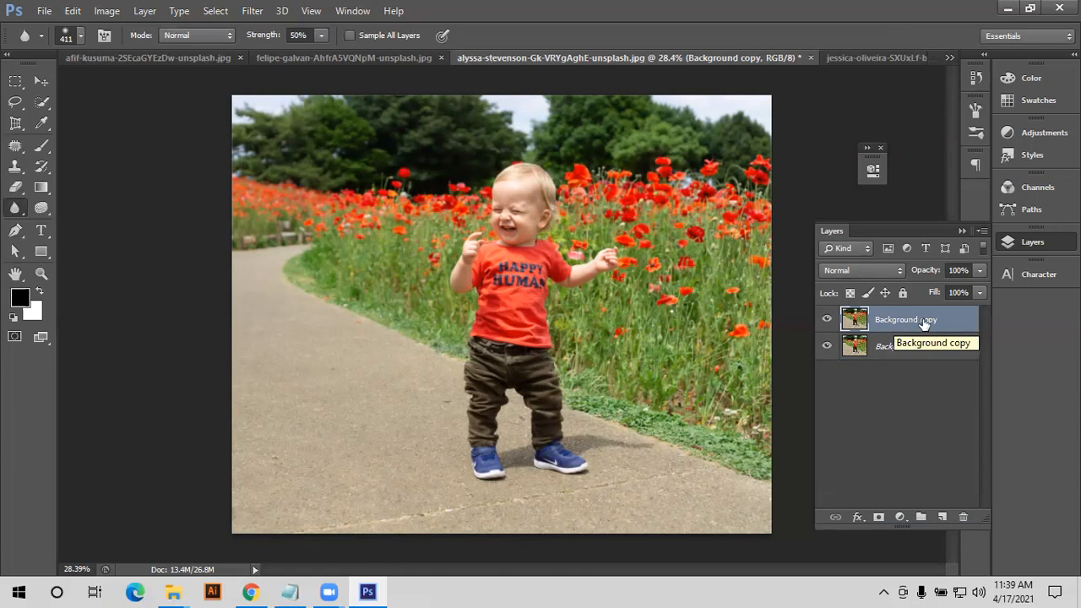
pyautogui.rightClick(924, 319)
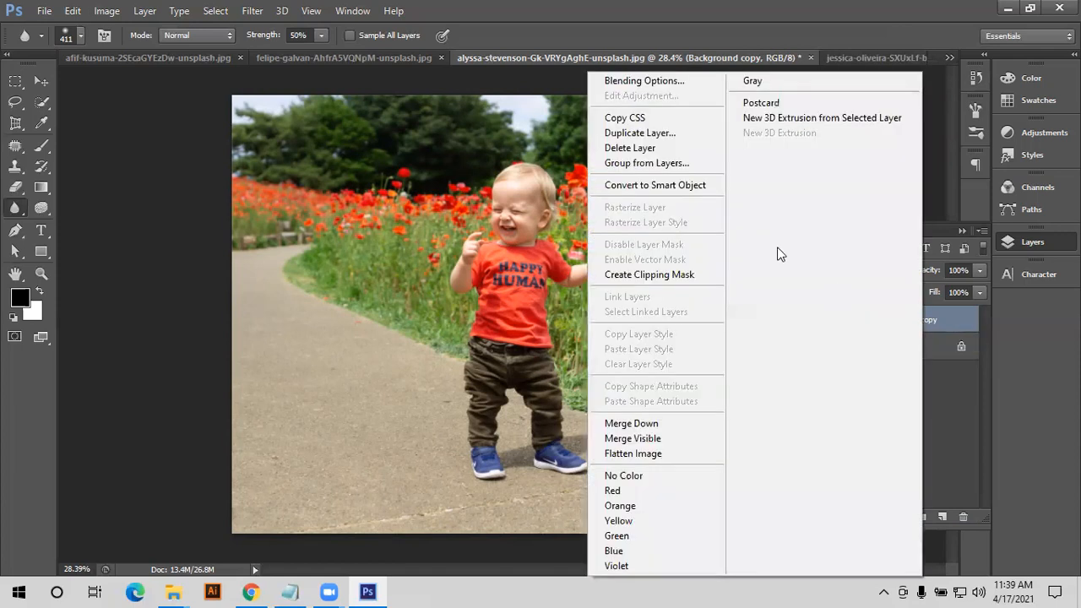
pyautogui.click(674, 186)
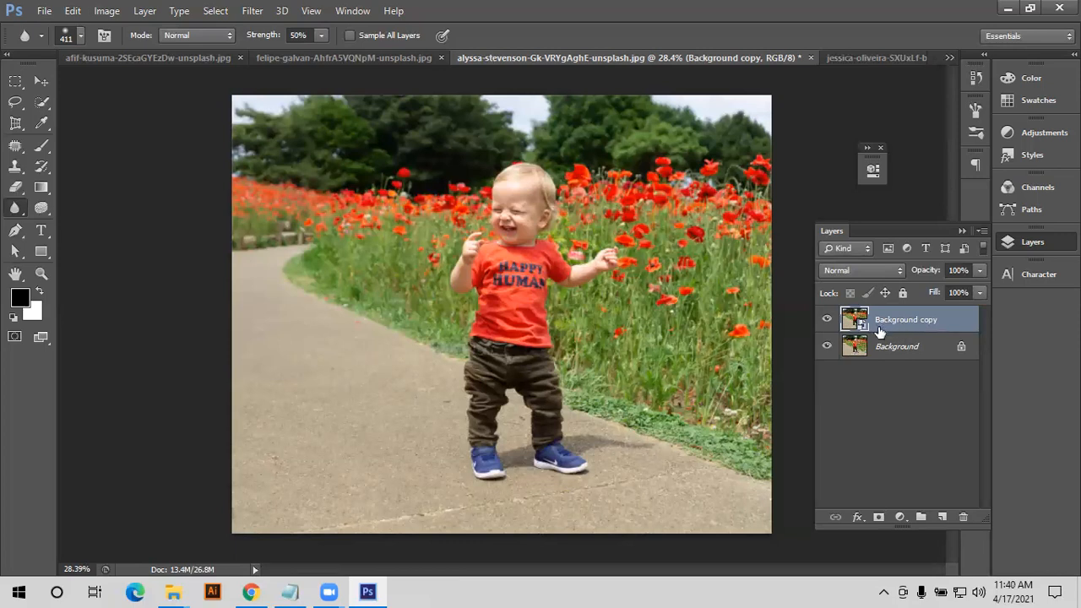
# - Apply a 15.5-pixel Gaussian Blur as a smart filter on the Background copy and compare it by toggling the filter's visibility
pyautogui.click(244, 12)
pyautogui.moveTo(309, 175)
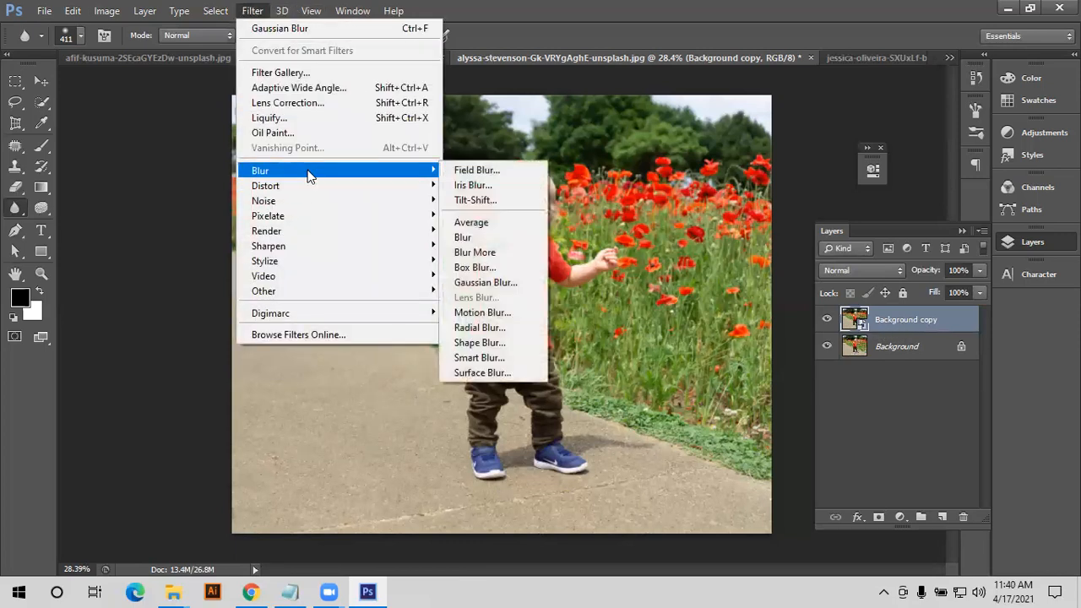
pyautogui.click(475, 279)
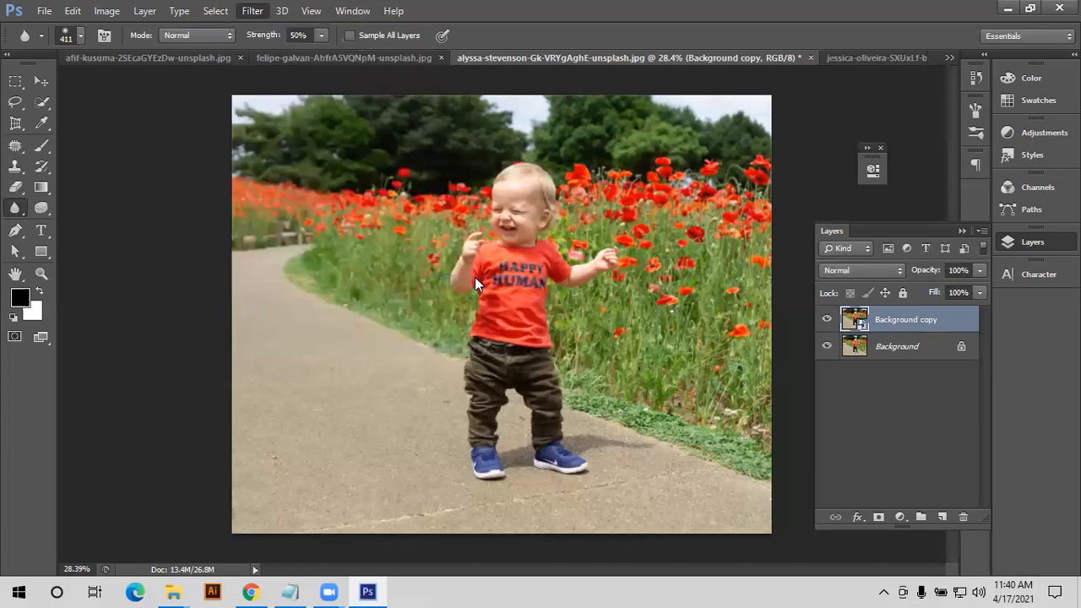
pyautogui.moveTo(777, 368); pyautogui.dragTo(815, 369)
pyautogui.click(929, 158)
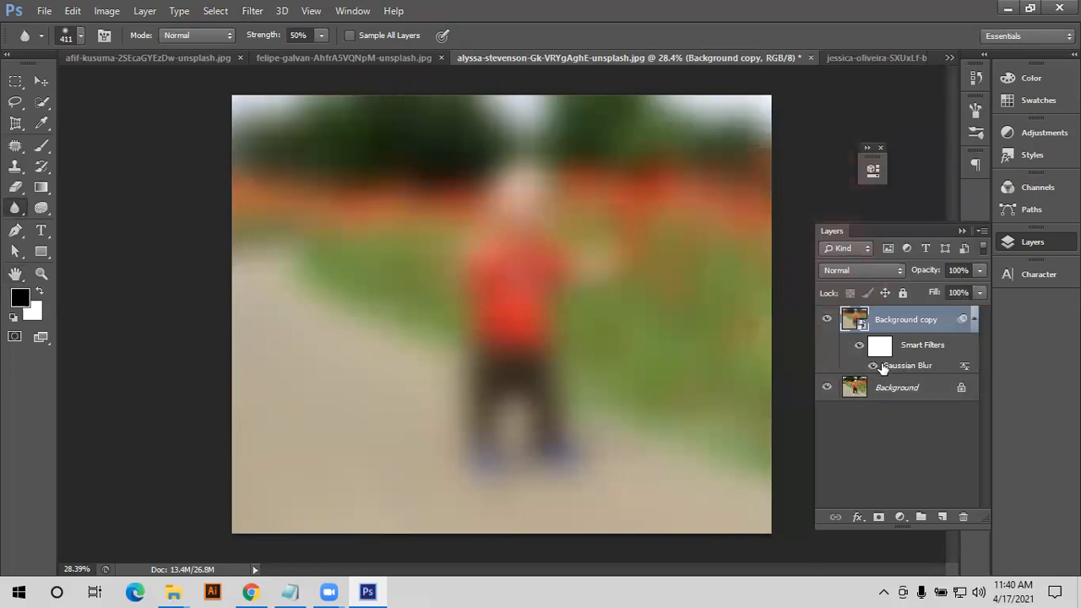
pyautogui.click(878, 366)
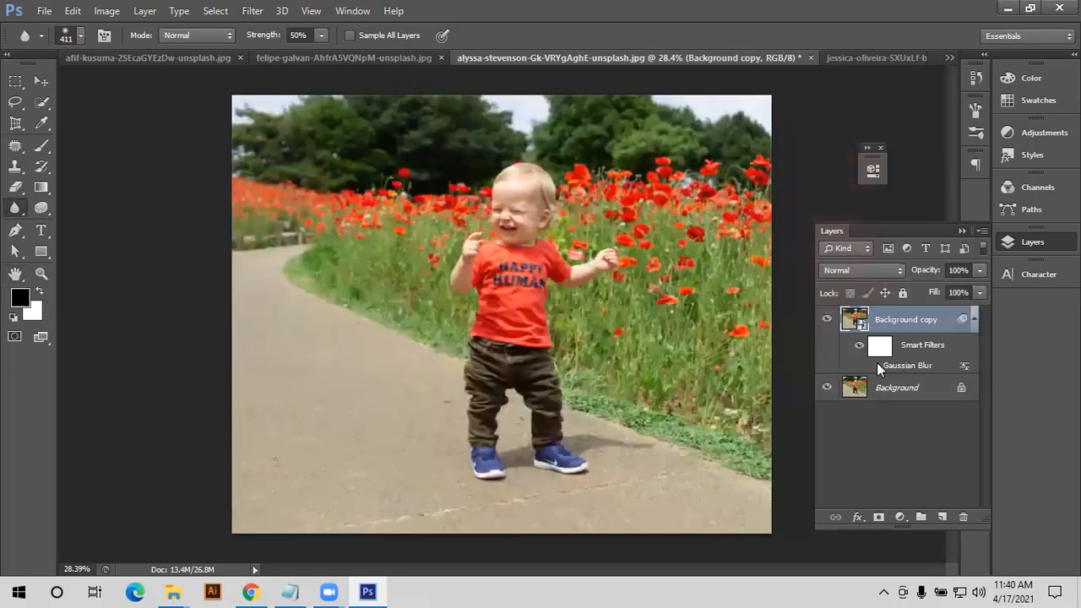
pyautogui.click(877, 365)
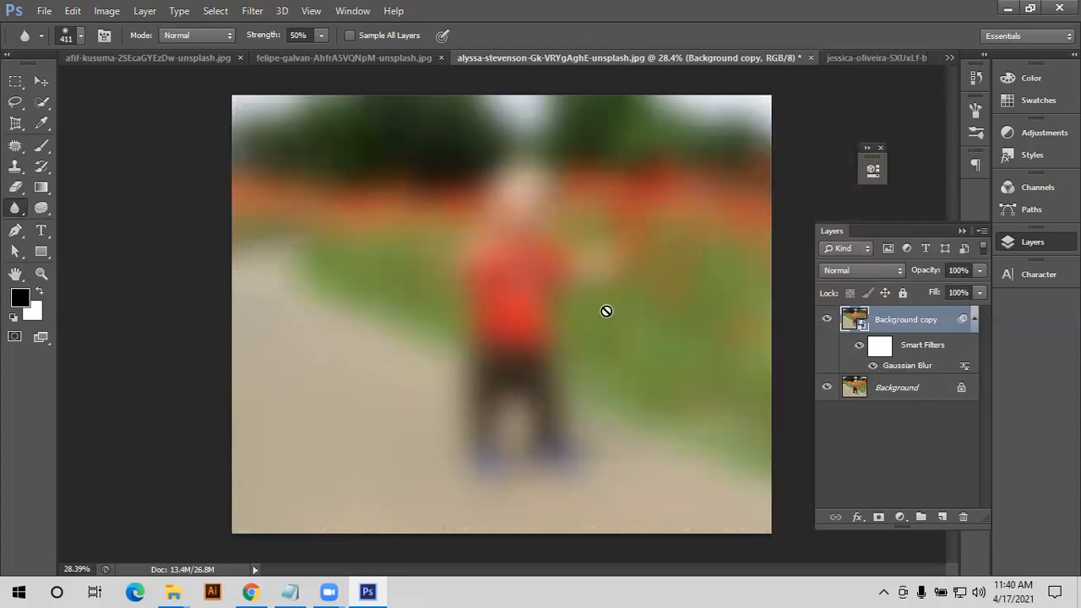
# - Reopen the Gaussian Blur smart filter's settings and lower its radius to a slight blur
pyautogui.doubleClick(904, 366)
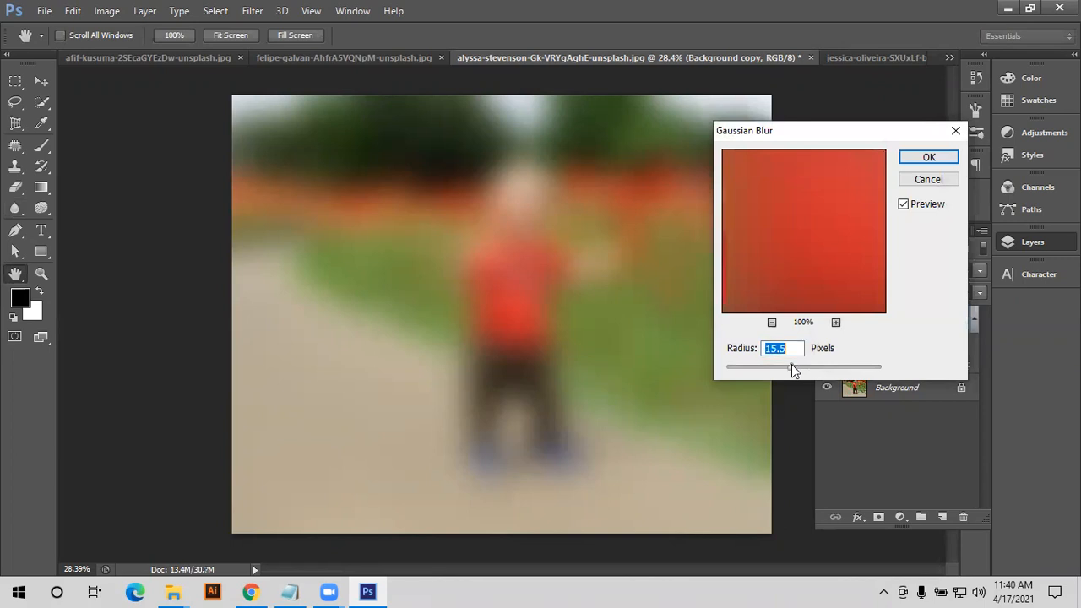
pyautogui.moveTo(791, 364); pyautogui.dragTo(760, 367)
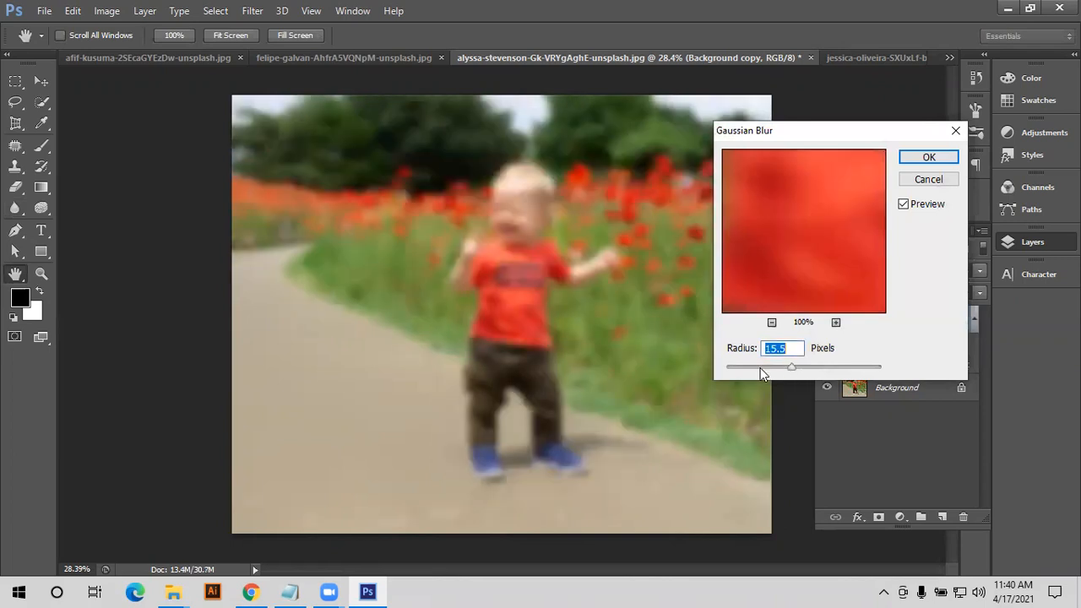
pyautogui.click(922, 157)
pyautogui.press('r')
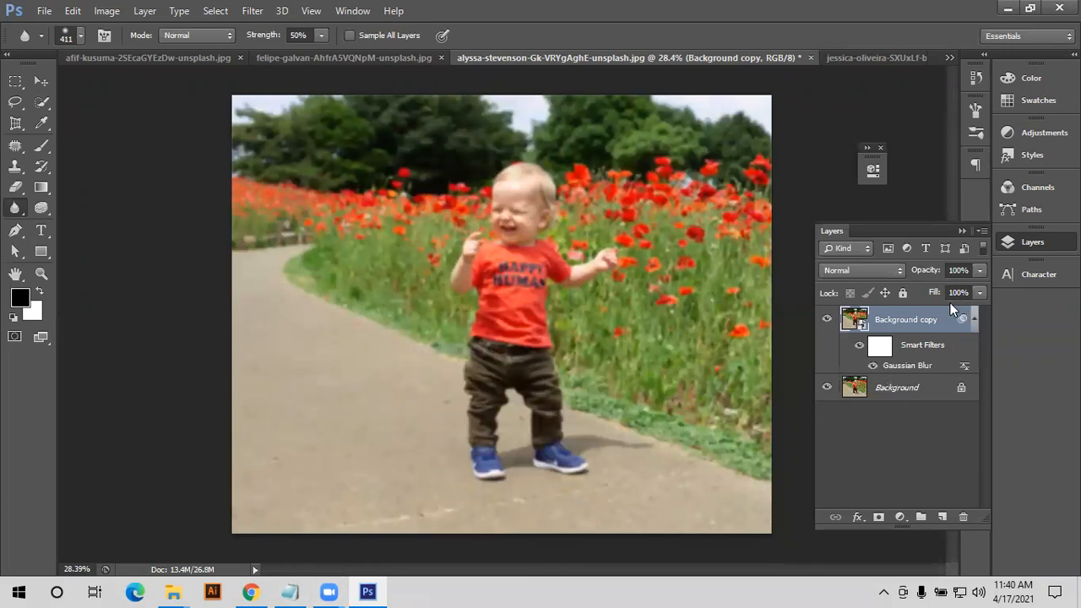
# - Replace the Smart Object layer with a new duplicate of the Background and select the toddler on it with the Quick Selection Tool
pyautogui.press('Delete')
pyautogui.moveTo(921, 334); pyautogui.dragTo(943, 517)
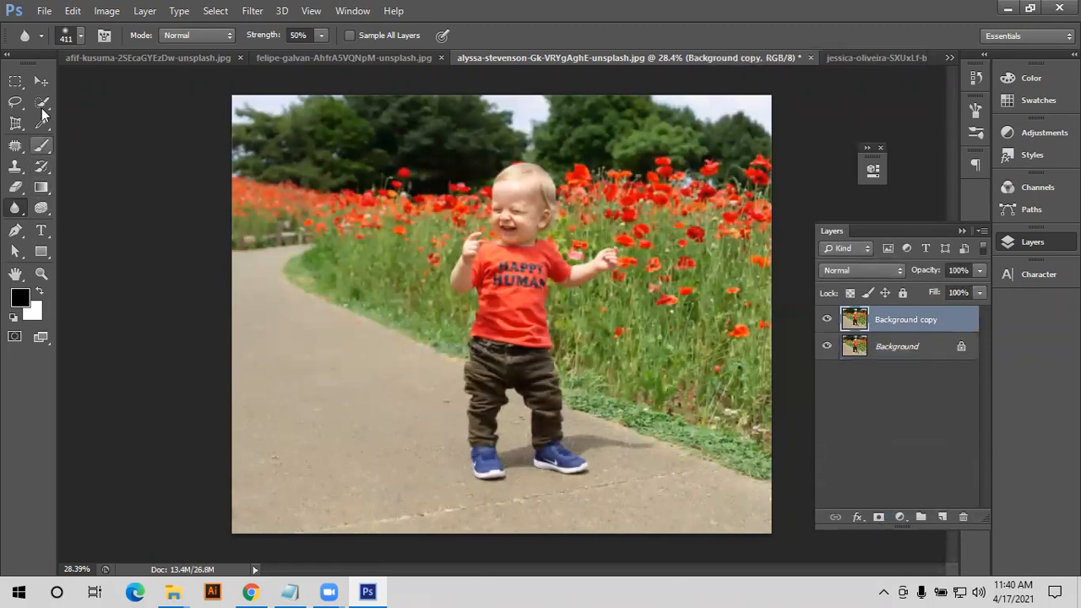
pyautogui.click(42, 105)
pyautogui.moveTo(517, 189)
pyautogui.mouseDown()
pyautogui.moveTo(498, 311)
pyautogui.moveTo(478, 354)
pyautogui.moveTo(517, 427)
pyautogui.moveTo(545, 413)
pyautogui.moveTo(571, 465)
pyautogui.mouseUp()
pyautogui.click(574, 277)
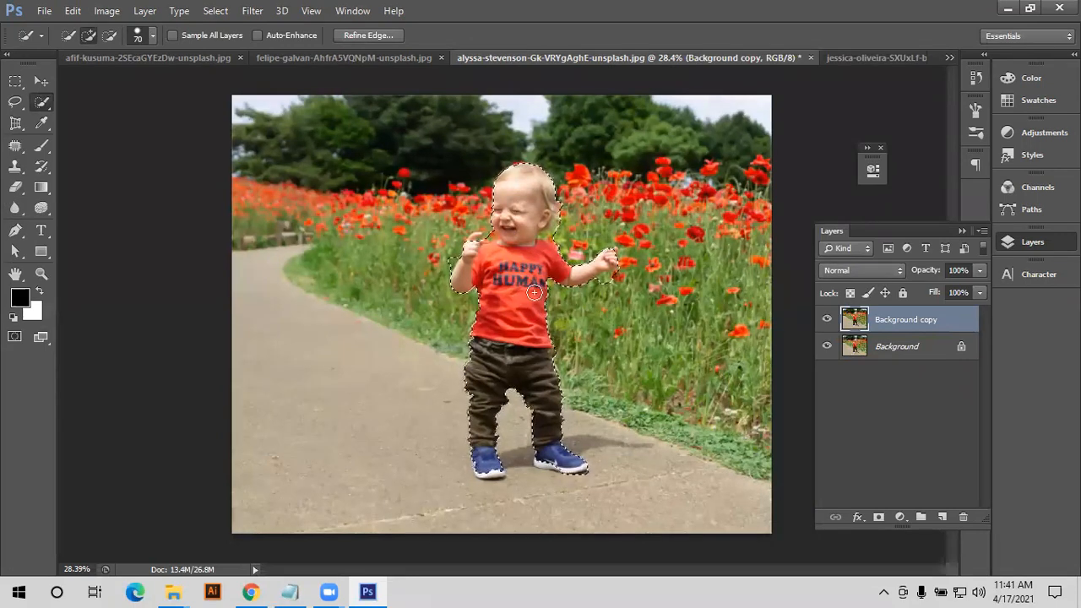
# - Set the Blur Tool's strength to 100% and compare the selected toddler by toggling the Background copy's visibility
pyautogui.click(23, 210)
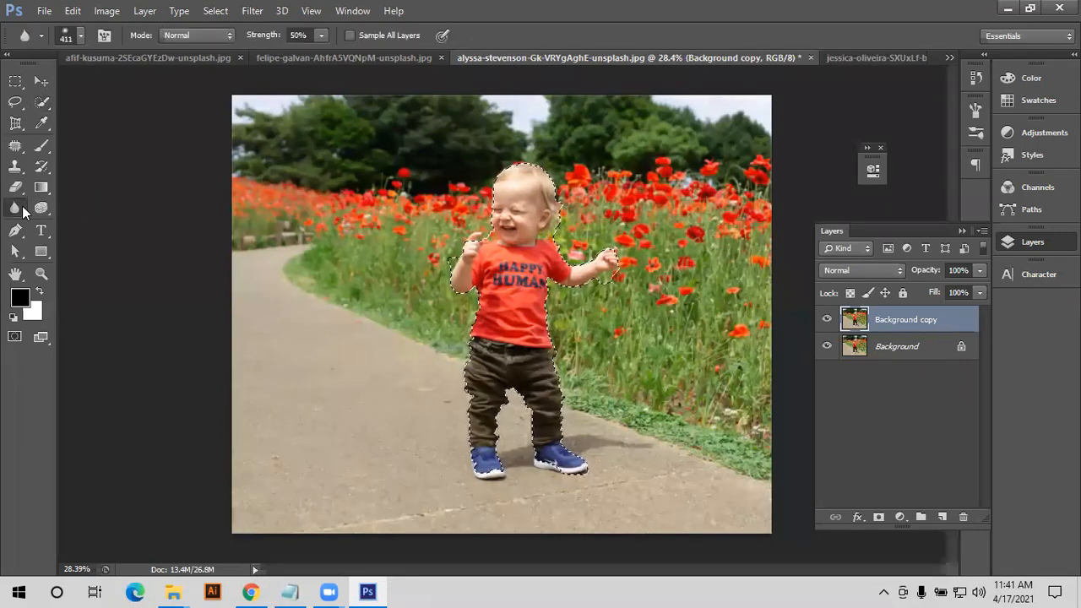
pyautogui.moveTo(258, 38); pyautogui.dragTo(301, 38)
pyautogui.scroll(5, 580, 245)
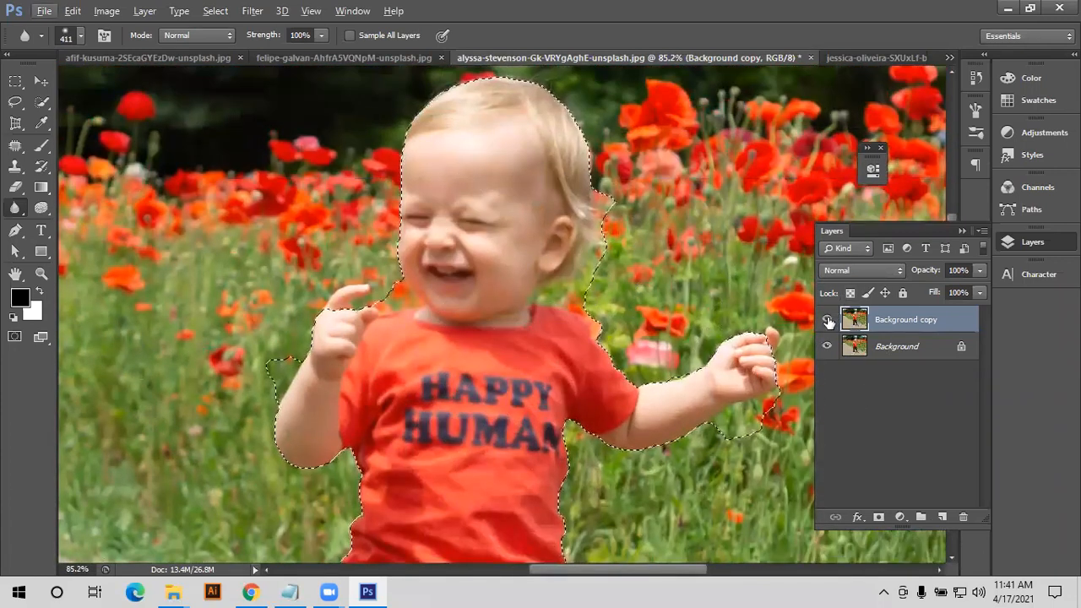
pyautogui.click(828, 319)
pyautogui.click(828, 319)
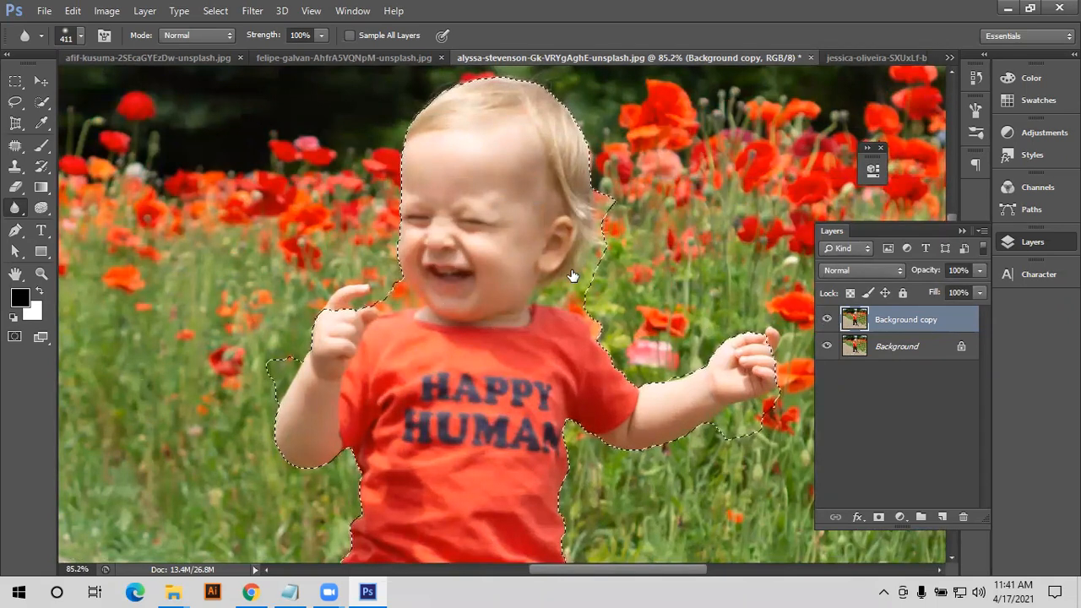
# - Deselect the toddler, merge the copy into the Background layer and duplicate the merged layer
pyautogui.scroll(-5, 573, 279)
pyautogui.hotkey('ctrl', 'd')
pyautogui.hotkey('ctrl', 'e')
pyautogui.moveTo(907, 327); pyautogui.dragTo(944, 516)
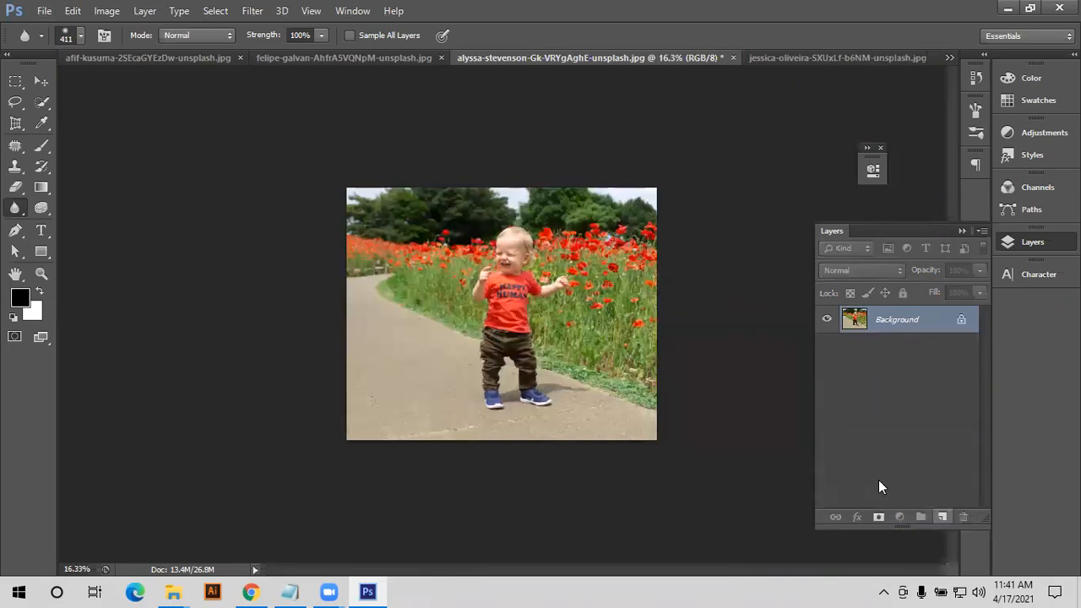
pyautogui.press('w')
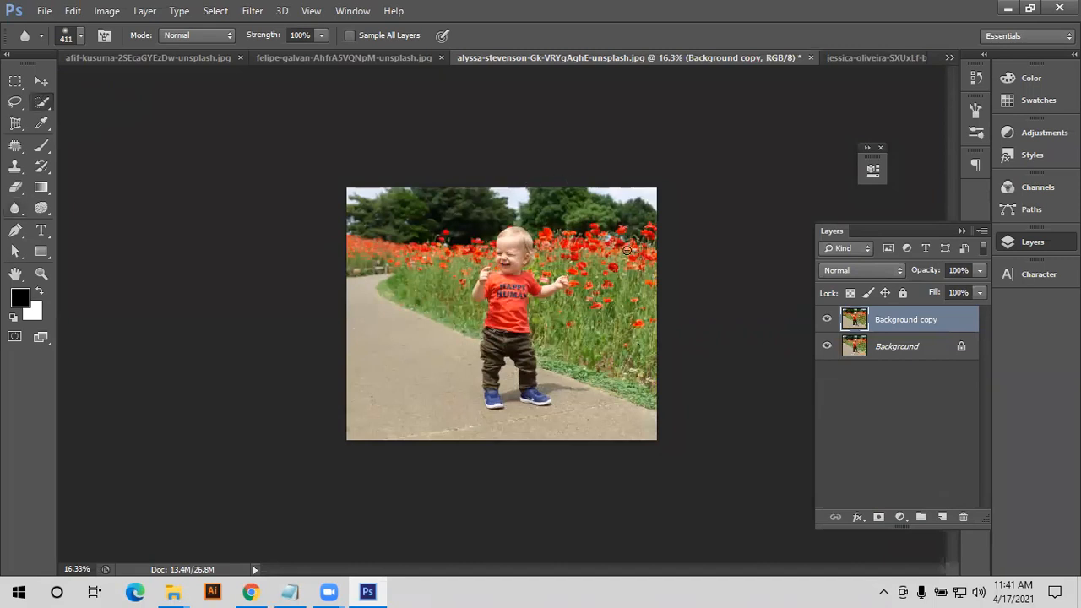
pyautogui.moveTo(400, 338)
pyautogui.mouseDown()
pyautogui.moveTo(370, 368)
pyautogui.moveTo(447, 244)
pyautogui.moveTo(487, 355)
pyautogui.moveTo(542, 196)
pyautogui.mouseUp()
pyautogui.moveTo(609, 438)
pyautogui.mouseDown()
pyautogui.moveTo(607, 449)
pyautogui.moveTo(603, 400)
pyautogui.mouseUp()
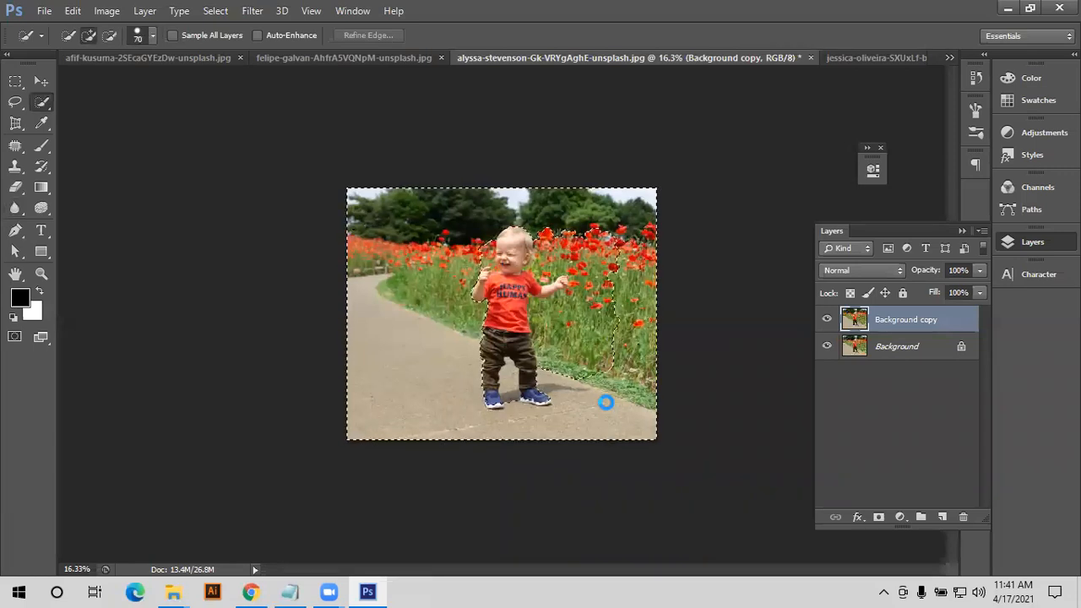
pyautogui.hotkey('ctrl', 'd')
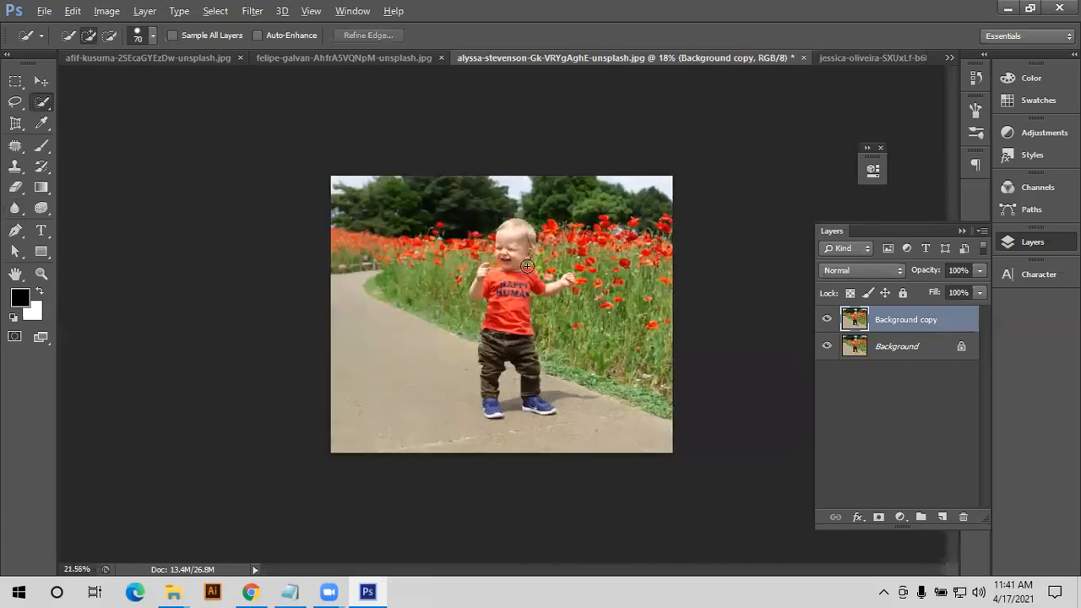
# - Select the toddler's body and both arms with the Quick Selection Tool and invert the selection to the surroundings
pyautogui.scroll(4, 526, 256)
pyautogui.moveTo(525, 256)
pyautogui.mouseDown()
pyautogui.moveTo(531, 170)
pyautogui.moveTo(506, 255)
pyautogui.moveTo(559, 330)
pyautogui.moveTo(463, 498)
pyautogui.moveTo(561, 440)
pyautogui.moveTo(554, 491)
pyautogui.moveTo(564, 490)
pyautogui.moveTo(554, 414)
pyautogui.mouseUp()
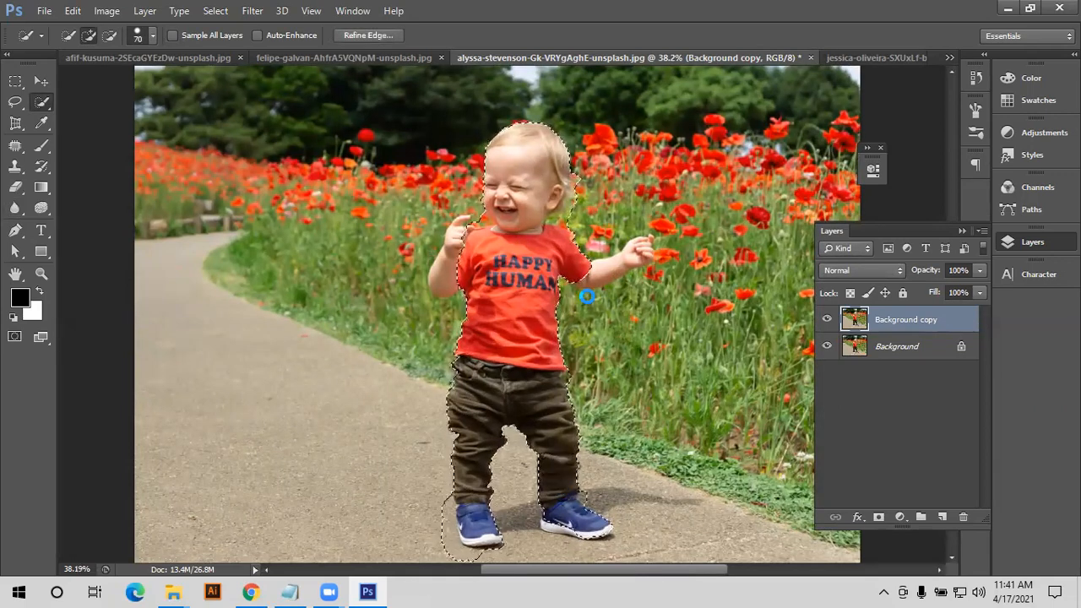
pyautogui.moveTo(627, 264); pyautogui.dragTo(640, 248)
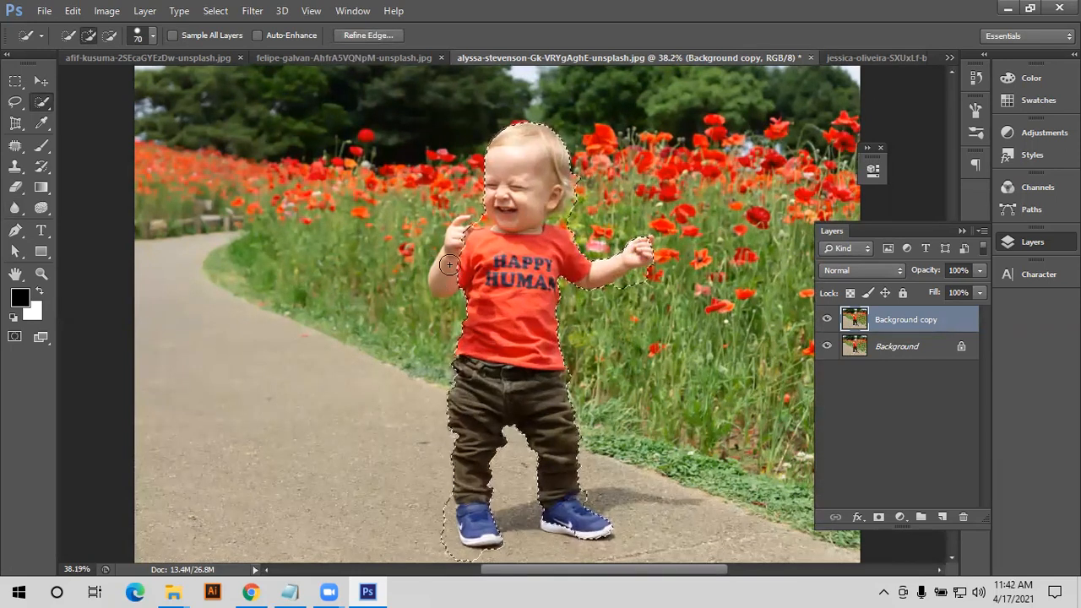
pyautogui.moveTo(459, 281); pyautogui.dragTo(490, 267)
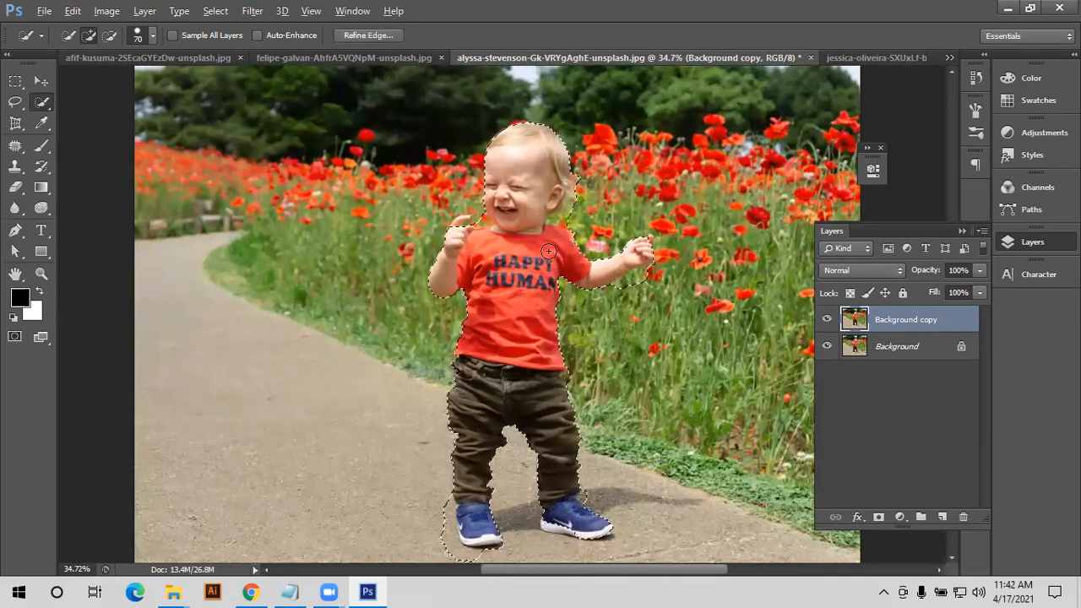
pyautogui.scroll(-2, 550, 251)
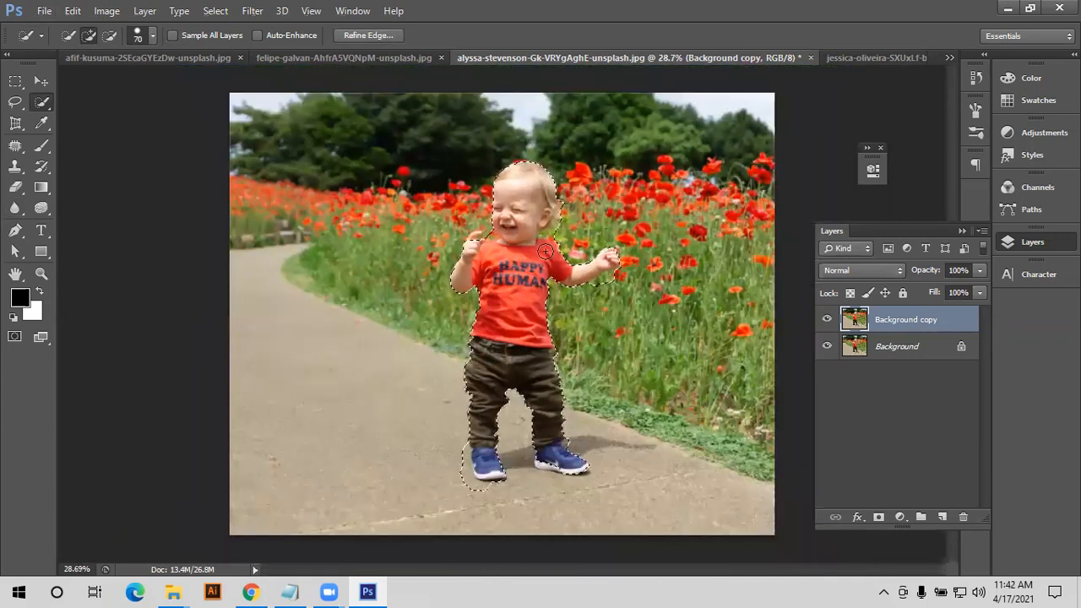
pyautogui.hotkey('ctrl', 'shift', 'i')
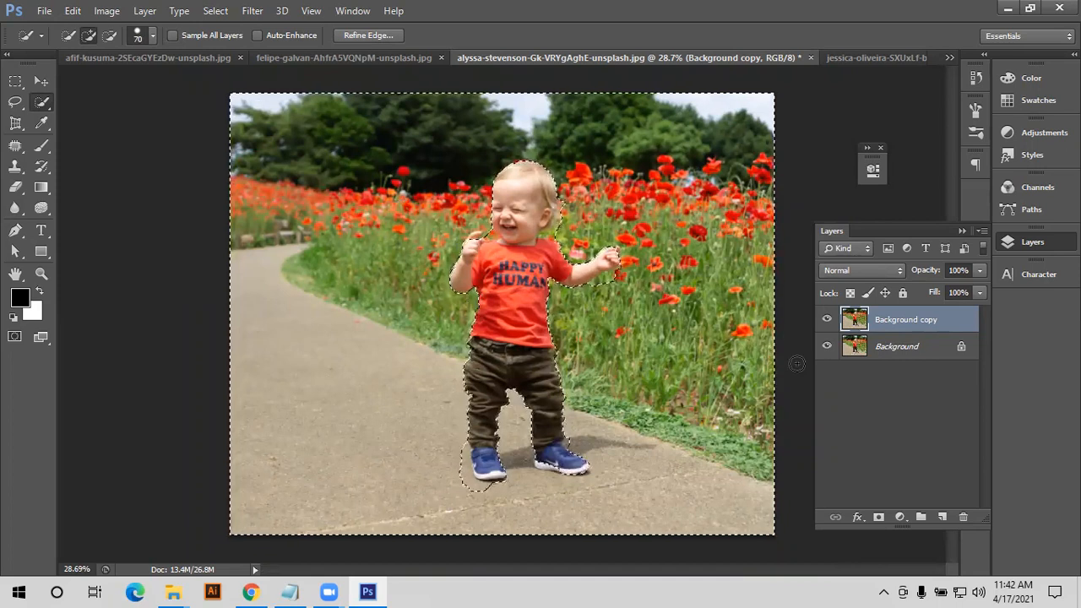
# - Hide the Background layer, try deleting the selected surroundings from the Background copy and undo the deletion
pyautogui.click(826, 346)
pyautogui.press('Delete')
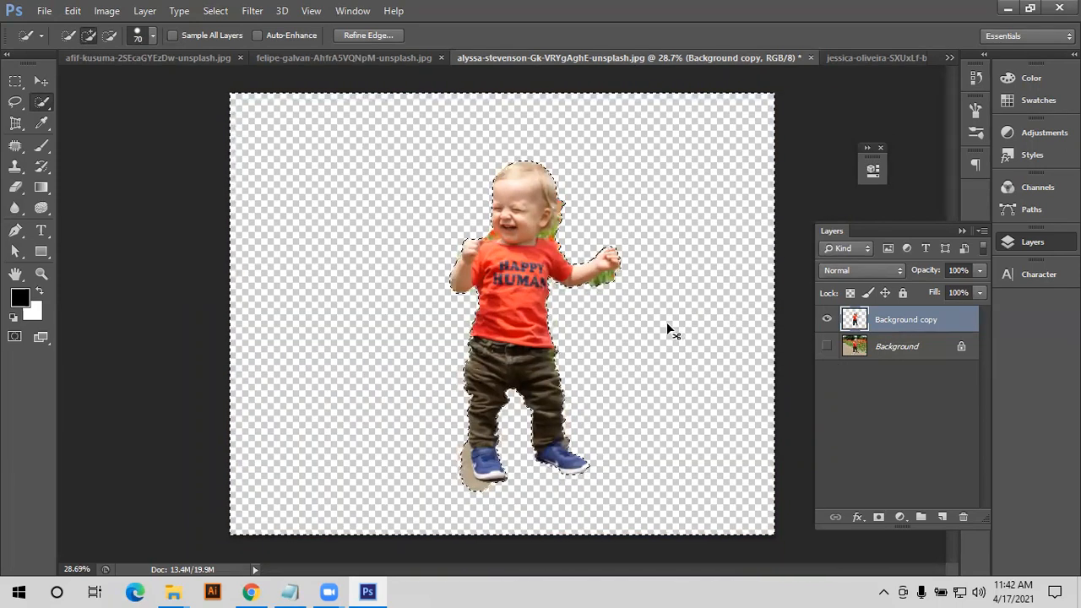
pyautogui.hotkey('ctrl', 'z')
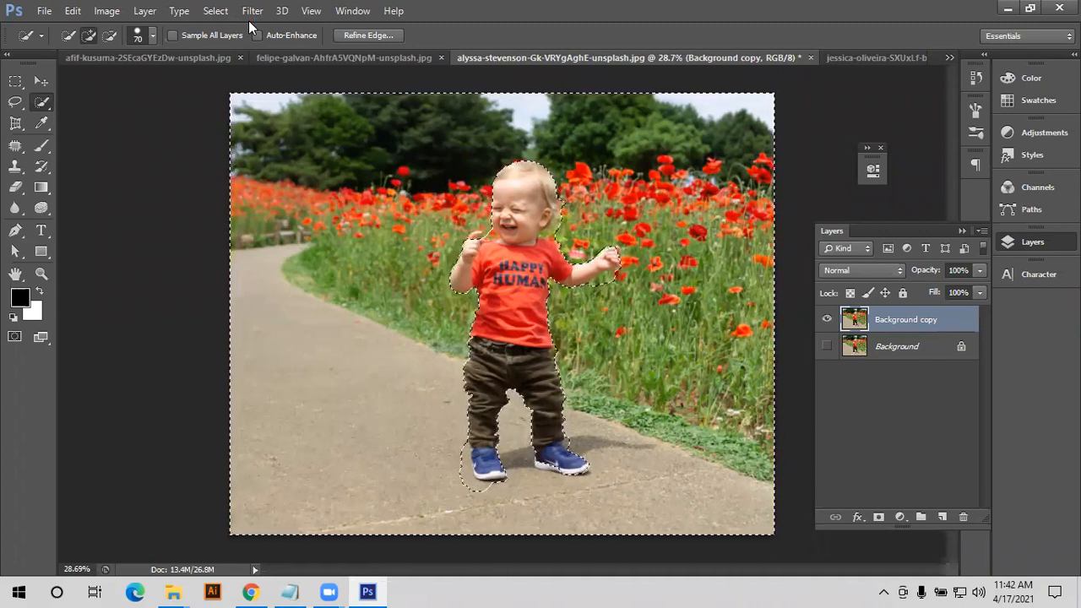
# - Invert the selection to the toddler, then invert it back to the surroundings
pyautogui.hotkey('ctrl', 'shift', 'i')
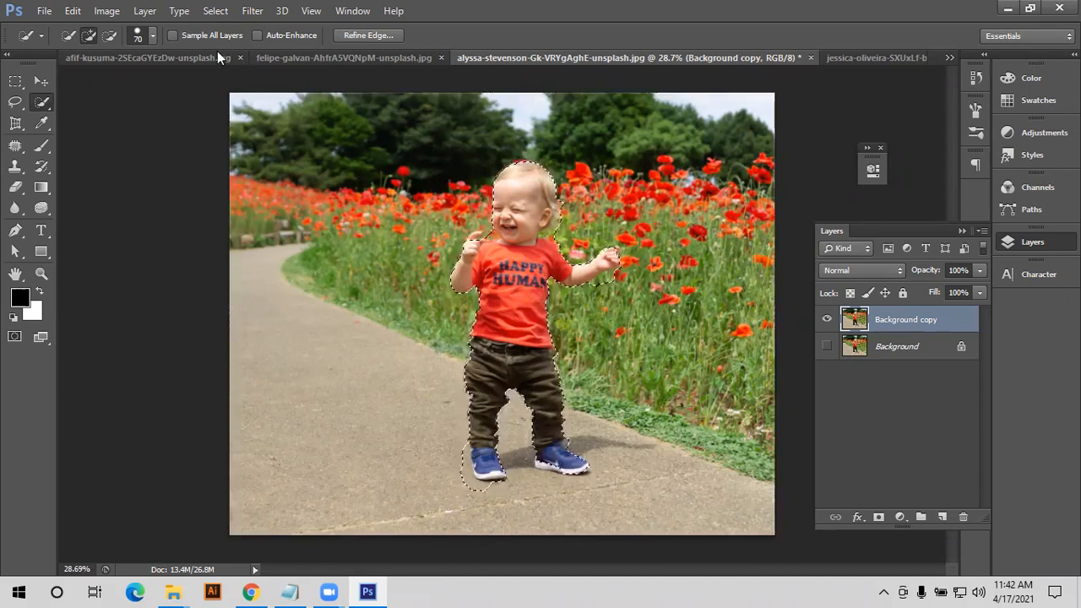
pyautogui.click(215, 10)
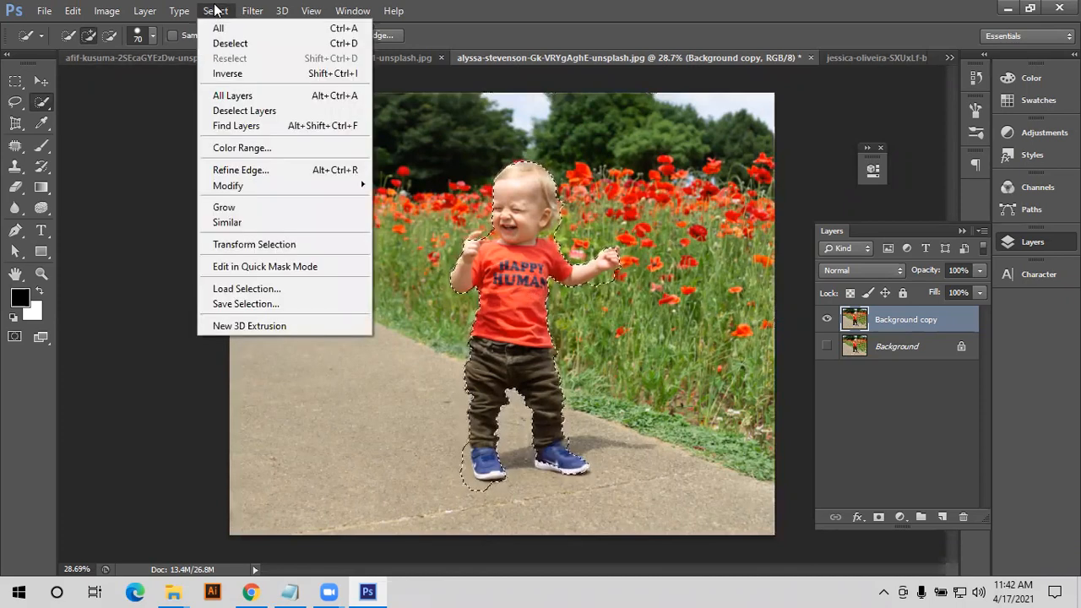
pyautogui.click(228, 73)
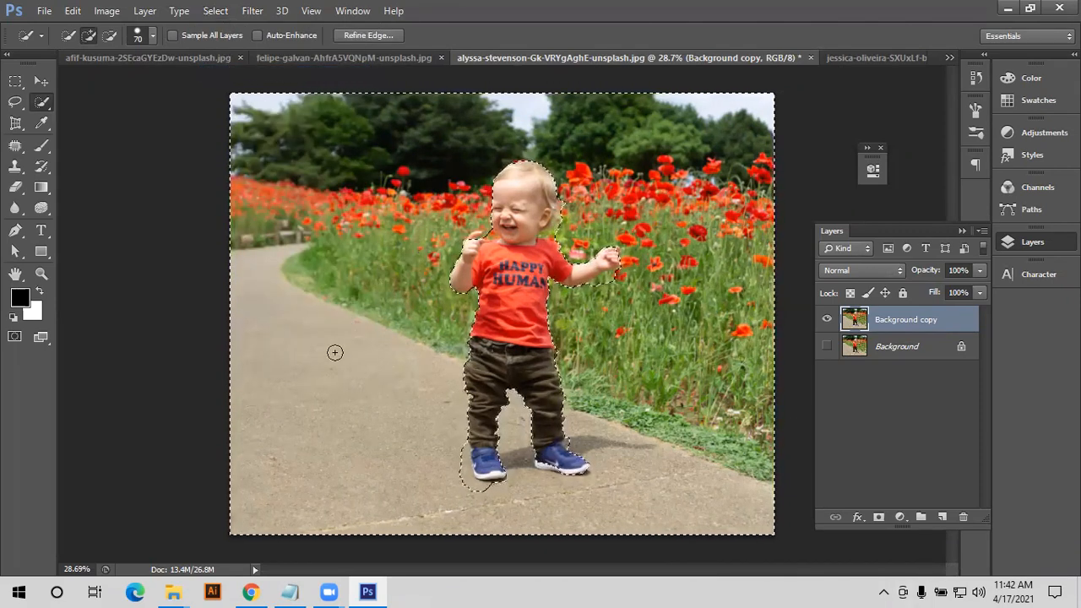
# - Apply a light Gaussian Blur to the selected surroundings on the Background copy and deselect them
pyautogui.click(15, 207)
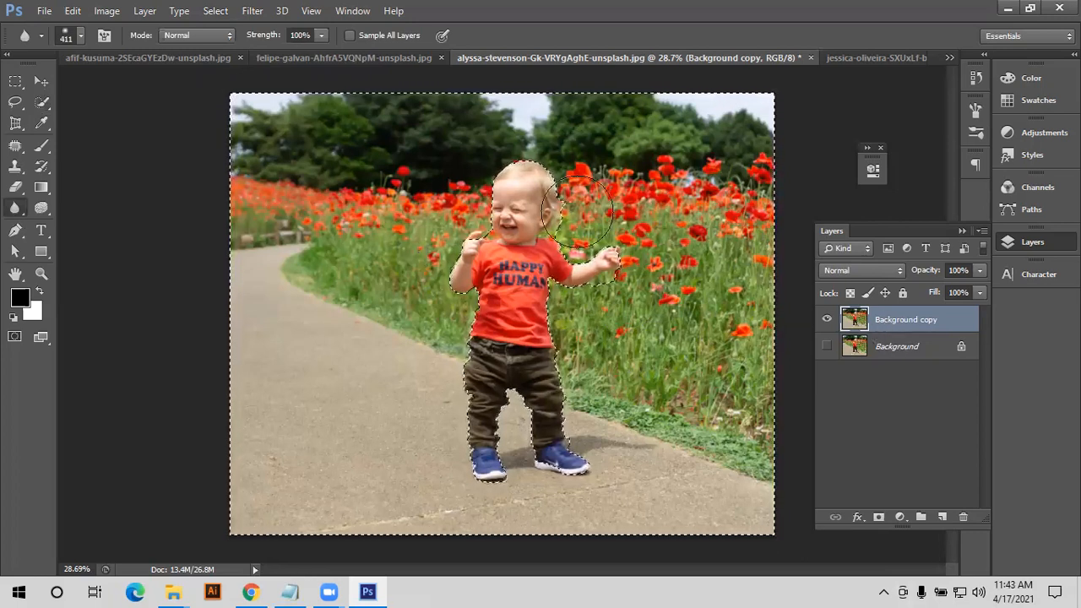
pyautogui.click(215, 10)
pyautogui.moveTo(251, 9)
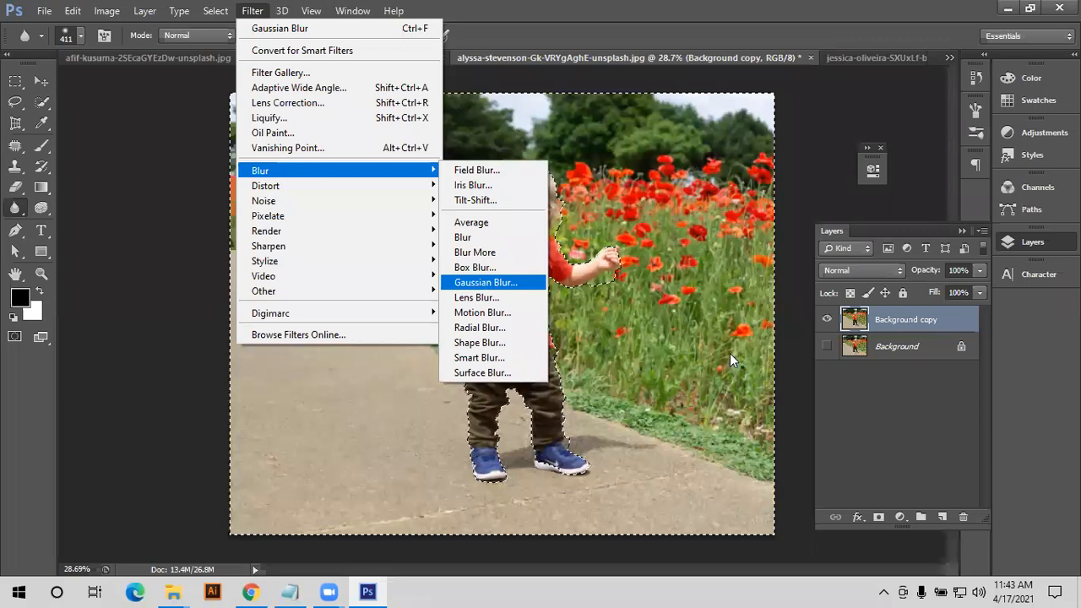
pyautogui.click(485, 282)
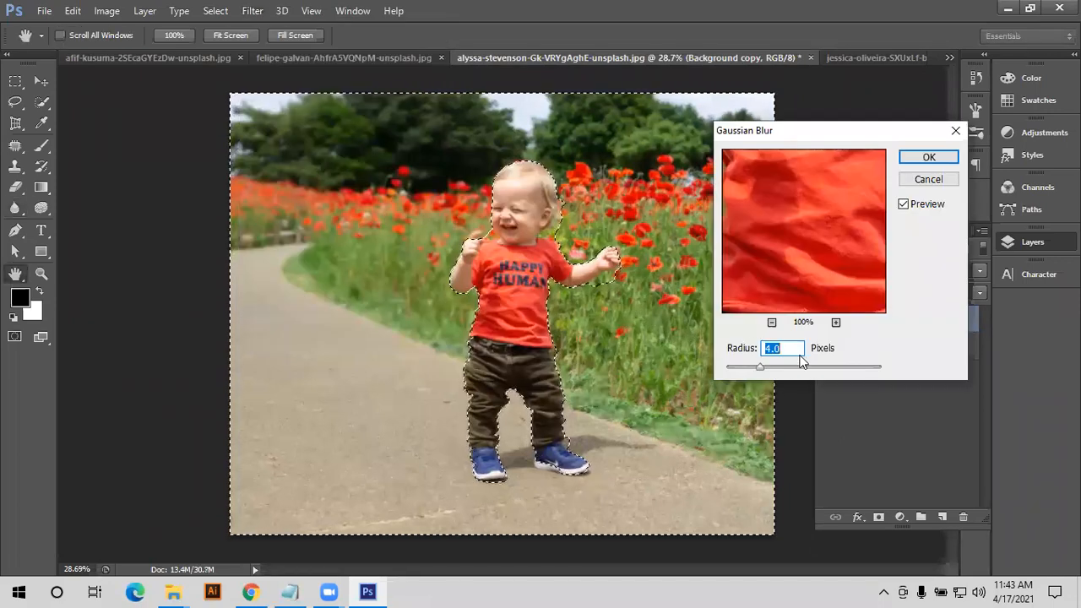
pyautogui.moveTo(777, 366); pyautogui.dragTo(836, 366)
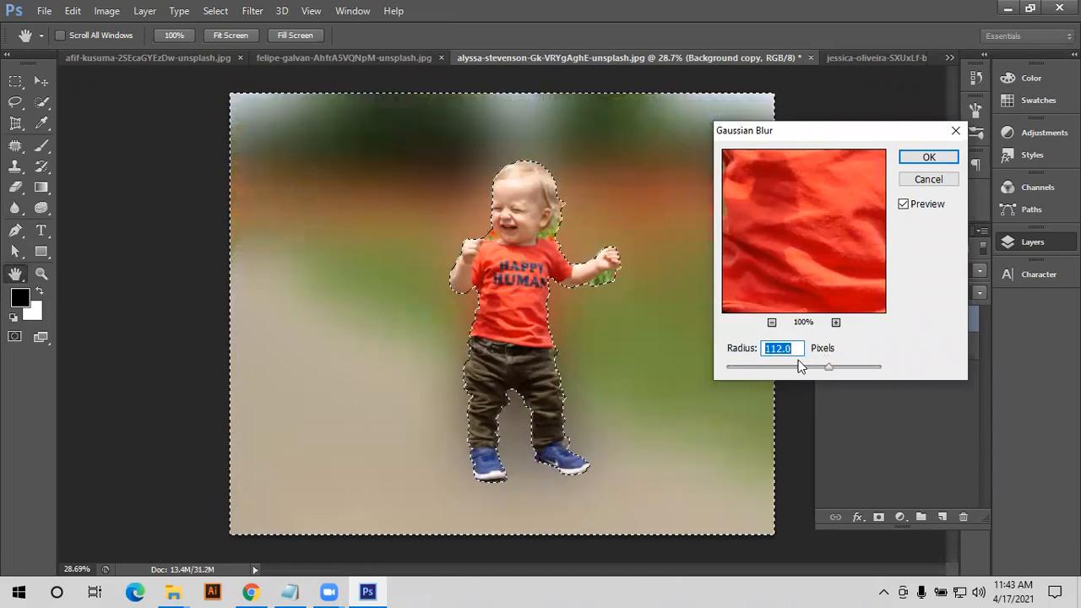
pyautogui.click(772, 369)
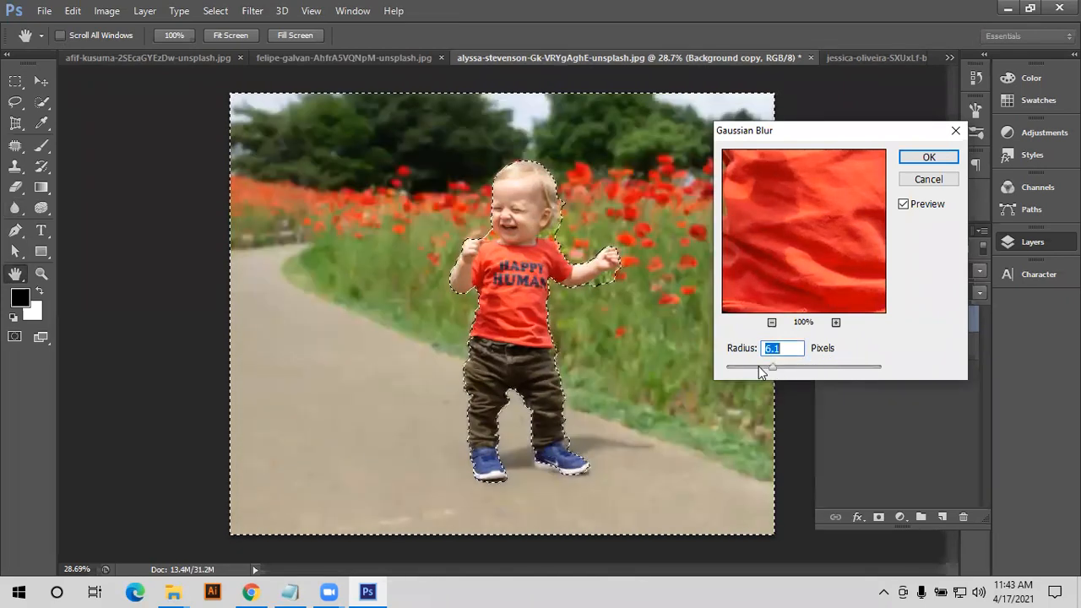
pyautogui.click(928, 158)
pyautogui.press('r')
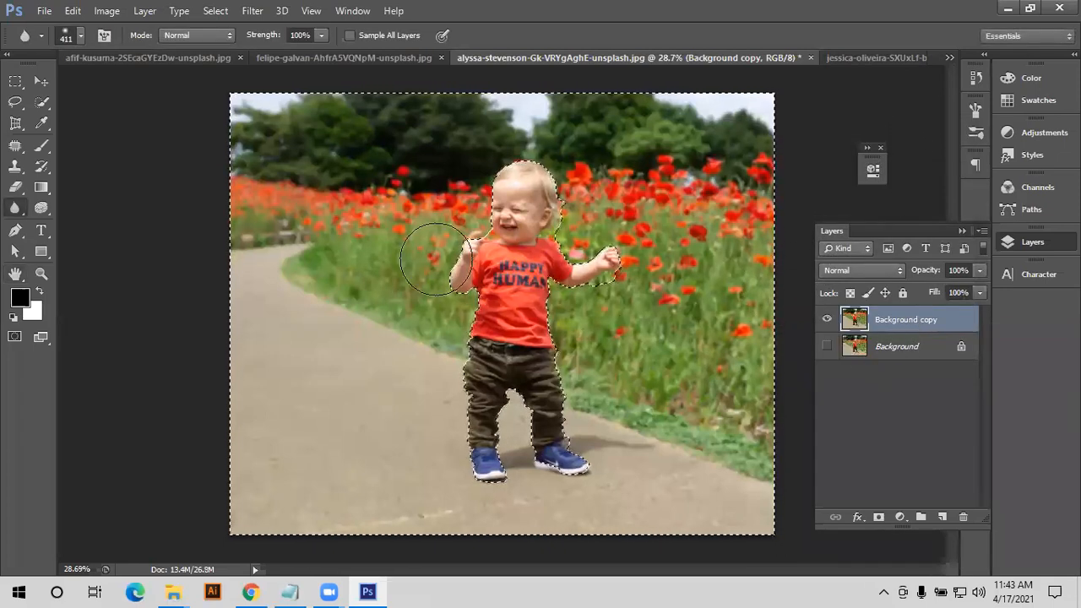
pyautogui.hotkey('ctrl', 'd')
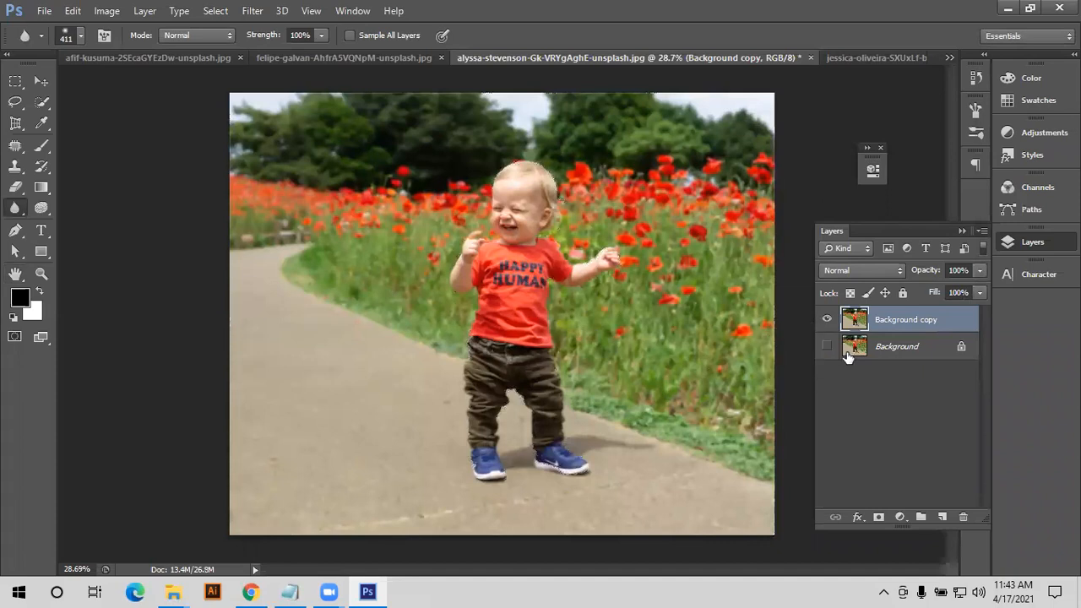
# - Compare the blurred surroundings with the original photo by toggling the visibility of the Background copy
pyautogui.click(828, 321)
pyautogui.click(830, 348)
pyautogui.click(828, 321)
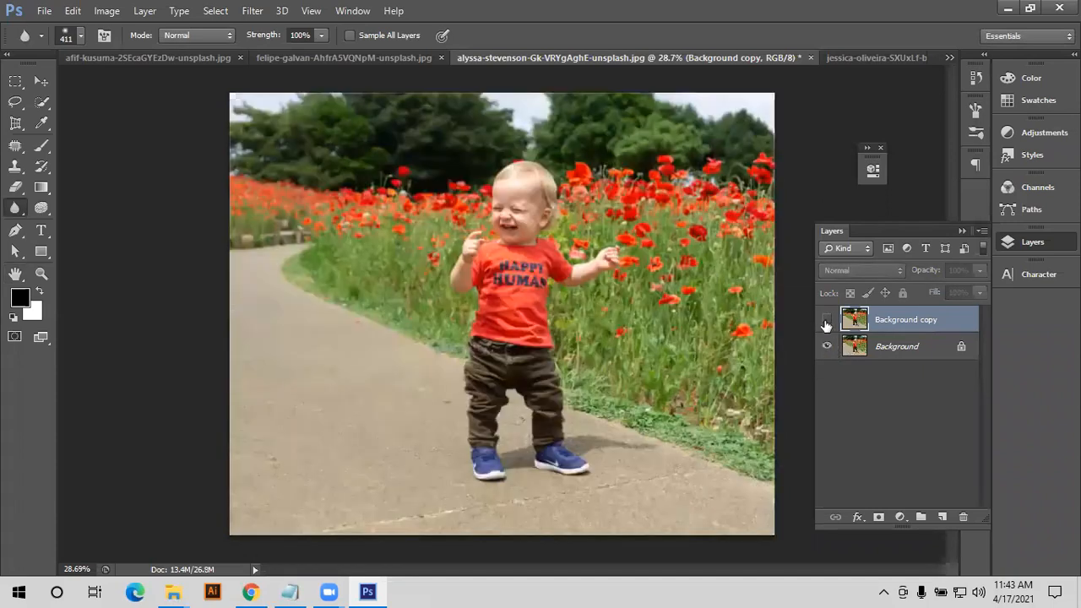
pyautogui.click(827, 321)
pyautogui.scroll(2, 701, 224)
pyautogui.scroll(2, 705, 216)
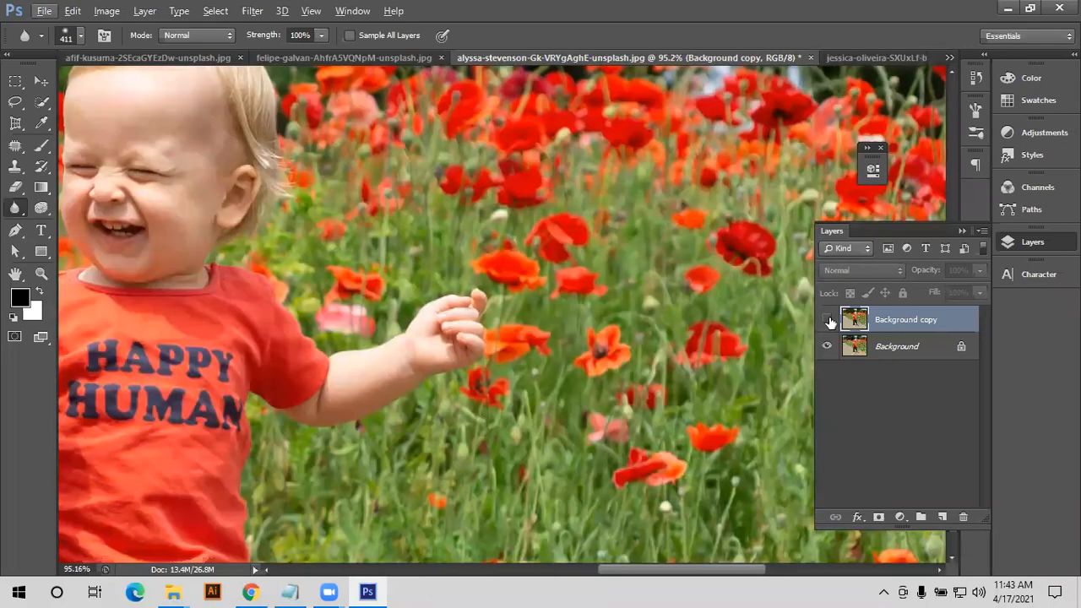
pyautogui.scroll(-2, 657, 306)
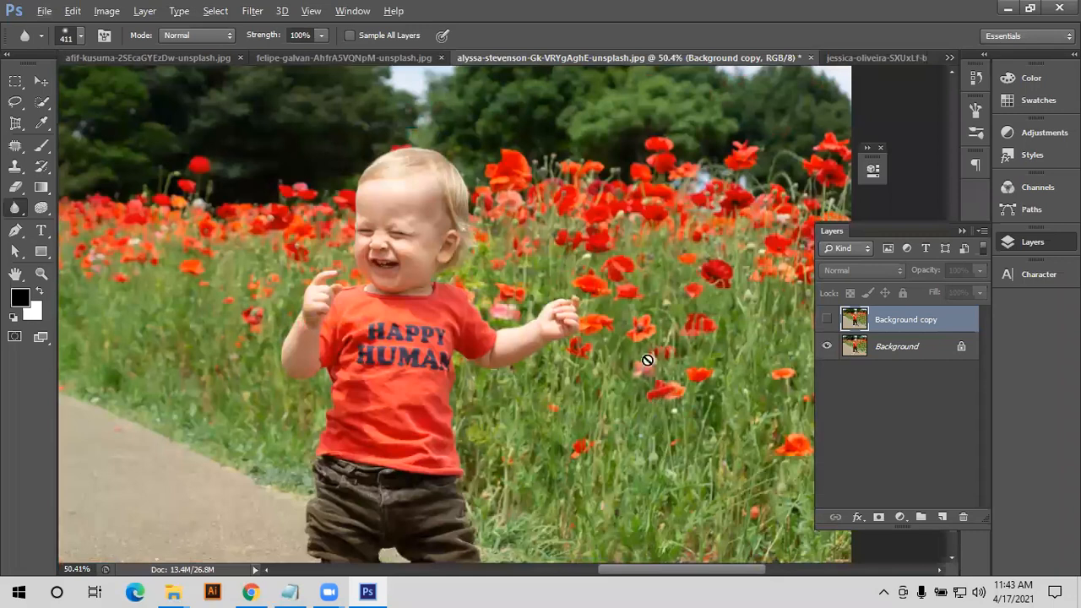
pyautogui.scroll(-1, 655, 342)
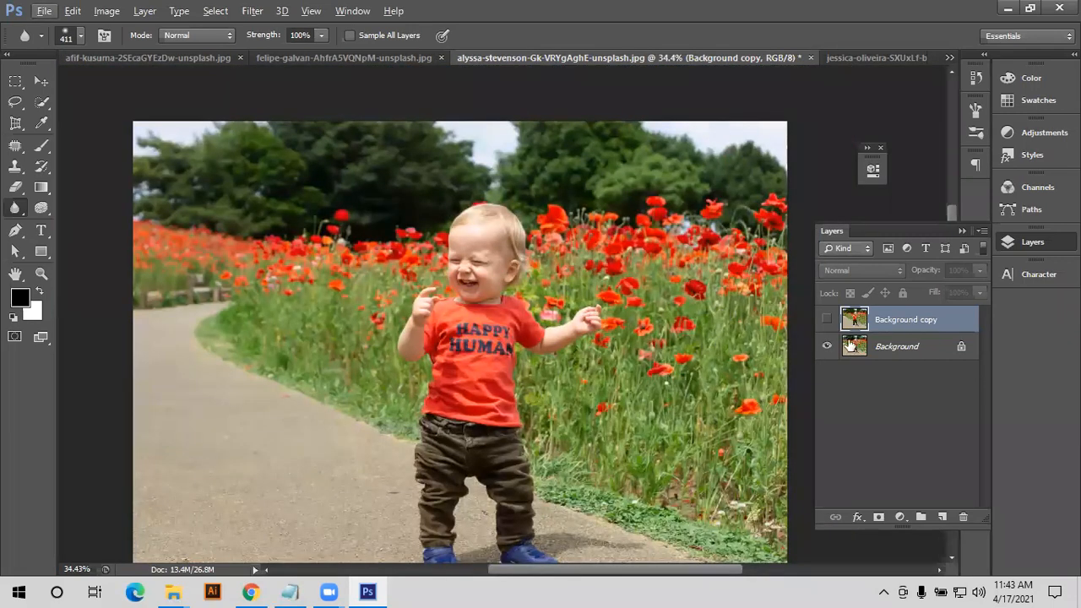
pyautogui.click(827, 320)
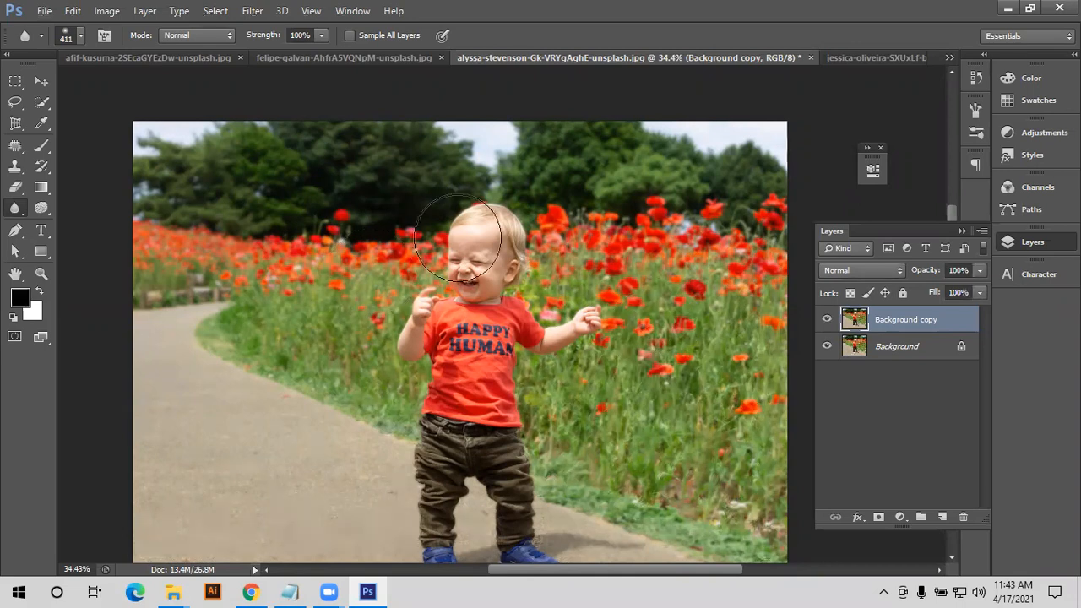
pyautogui.click(250, 12)
pyautogui.click(250, 12)
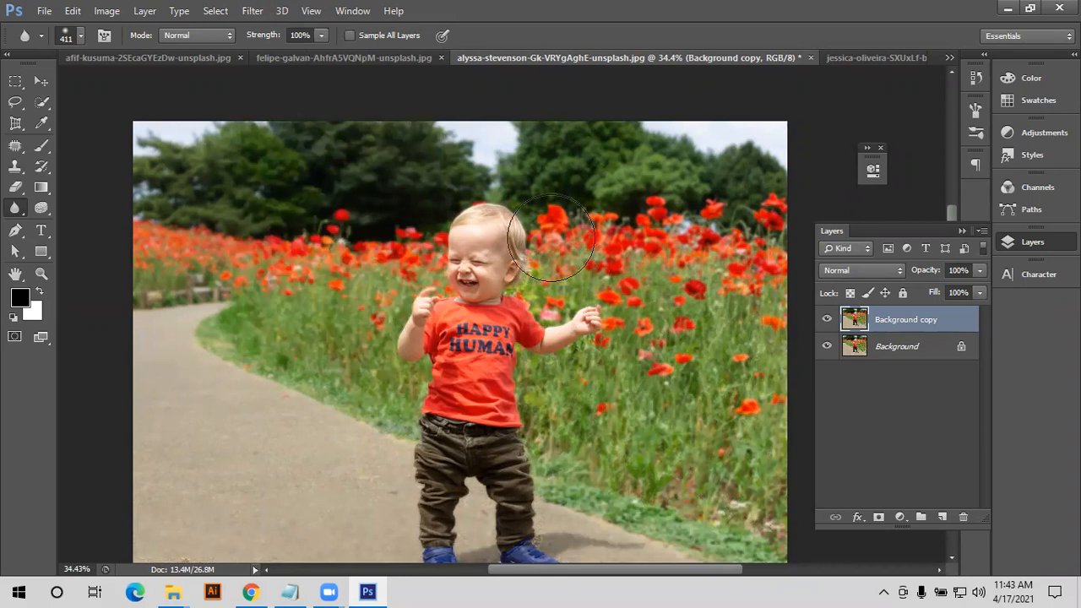
# - Revert the toddler photo to its opening snapshot in the history and return to the last Deselect state
pyautogui.scroll(-3, 551, 239)
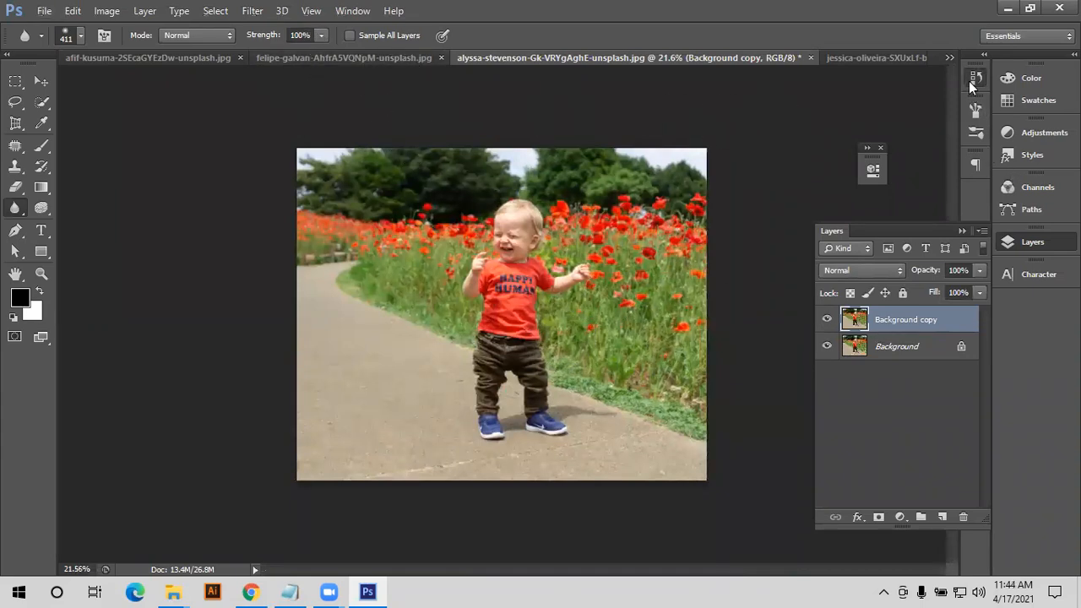
pyautogui.click(973, 82)
pyautogui.scroll(10, 881, 109)
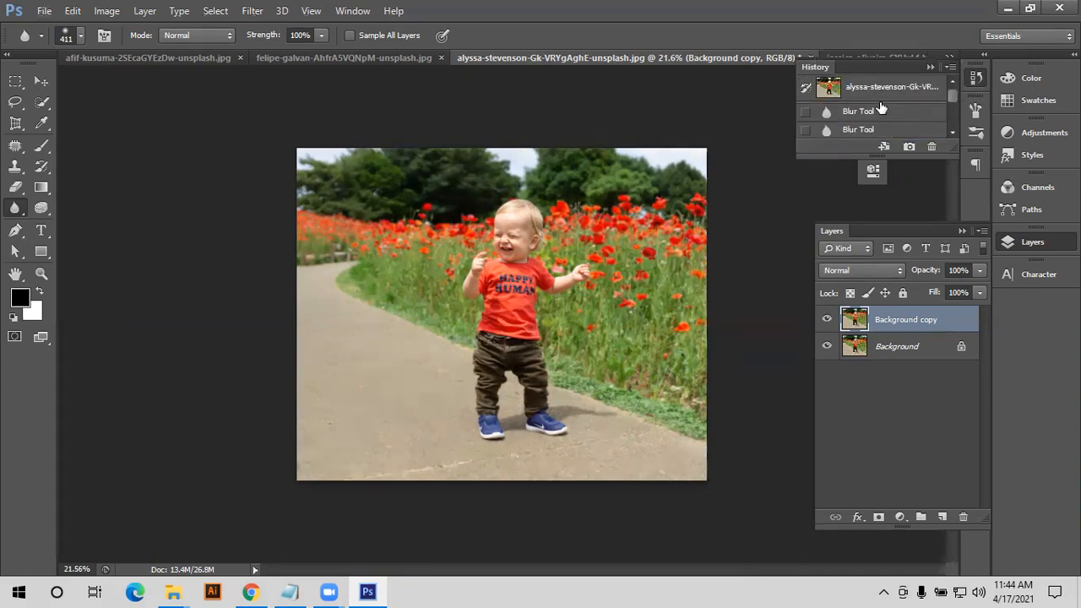
pyautogui.click(879, 95)
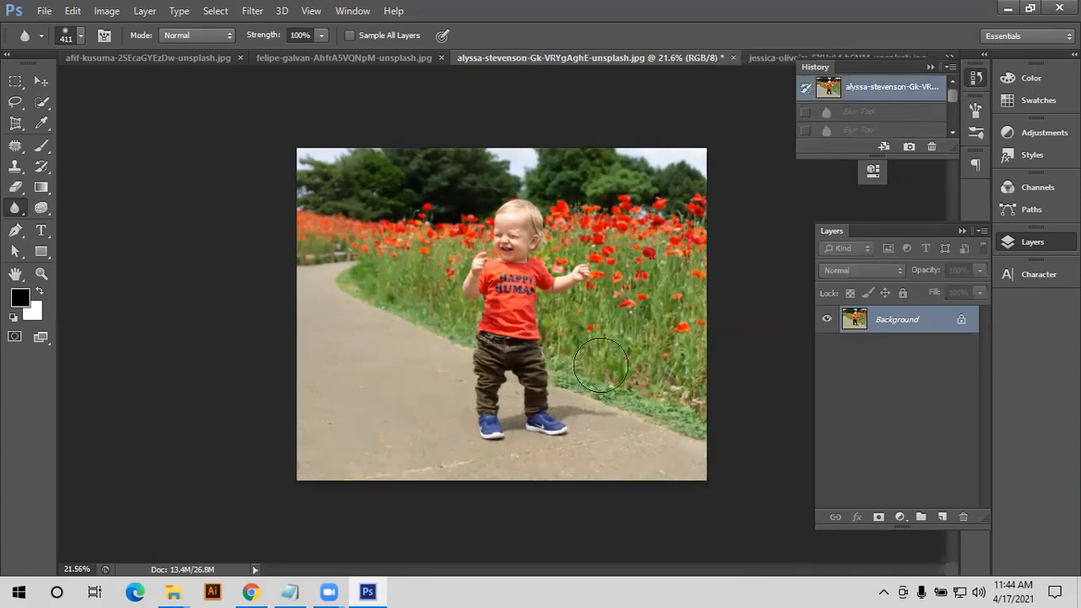
pyautogui.scroll(-6, 892, 125)
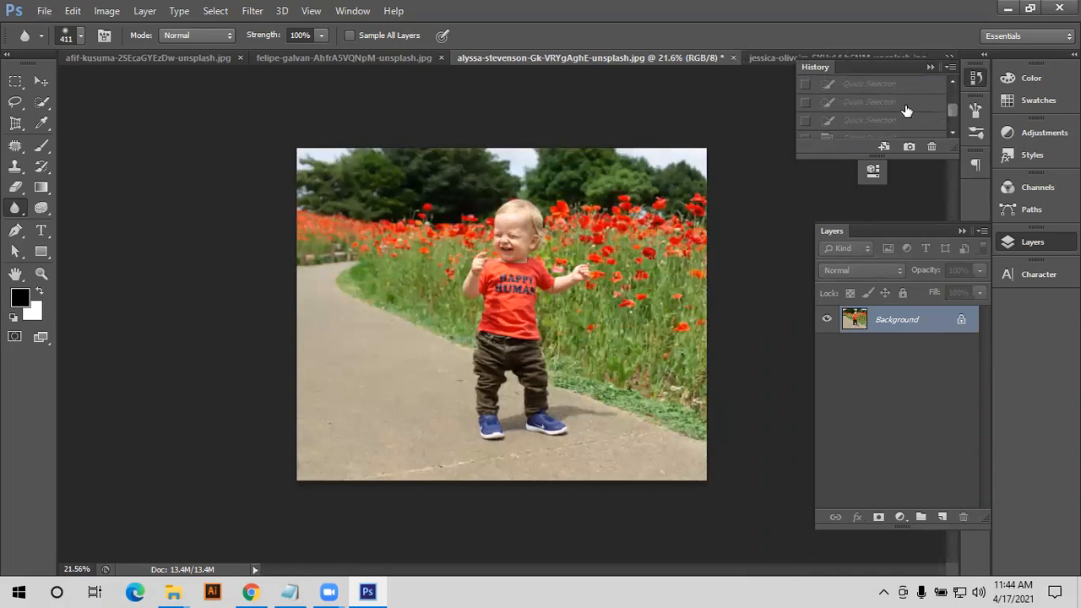
pyautogui.click(860, 129)
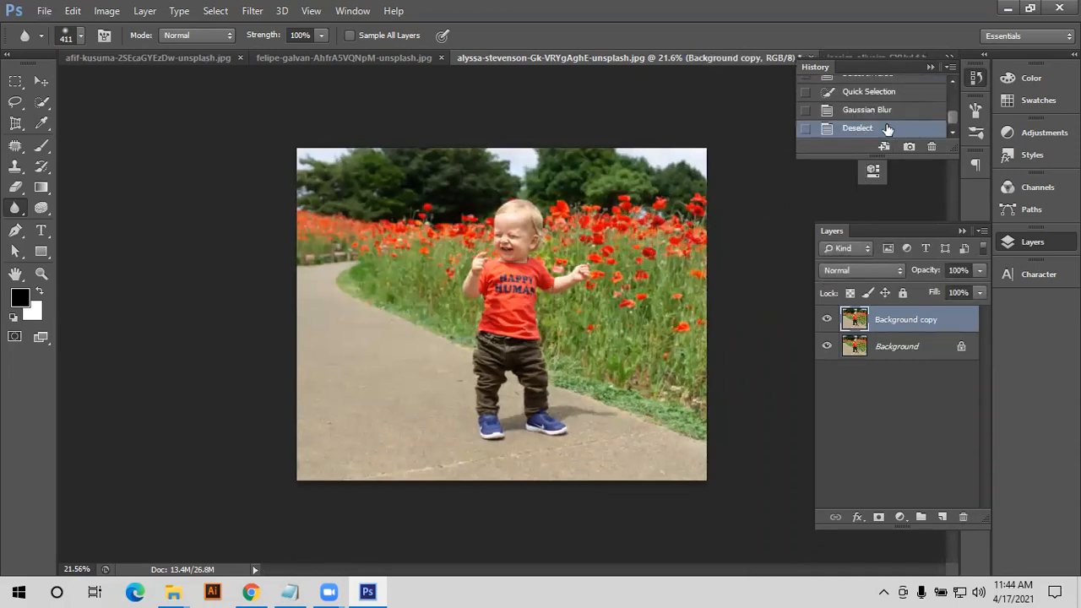
# - Delete the Background copy layer and switch to the Sharpen Tool
pyautogui.press('Delete')
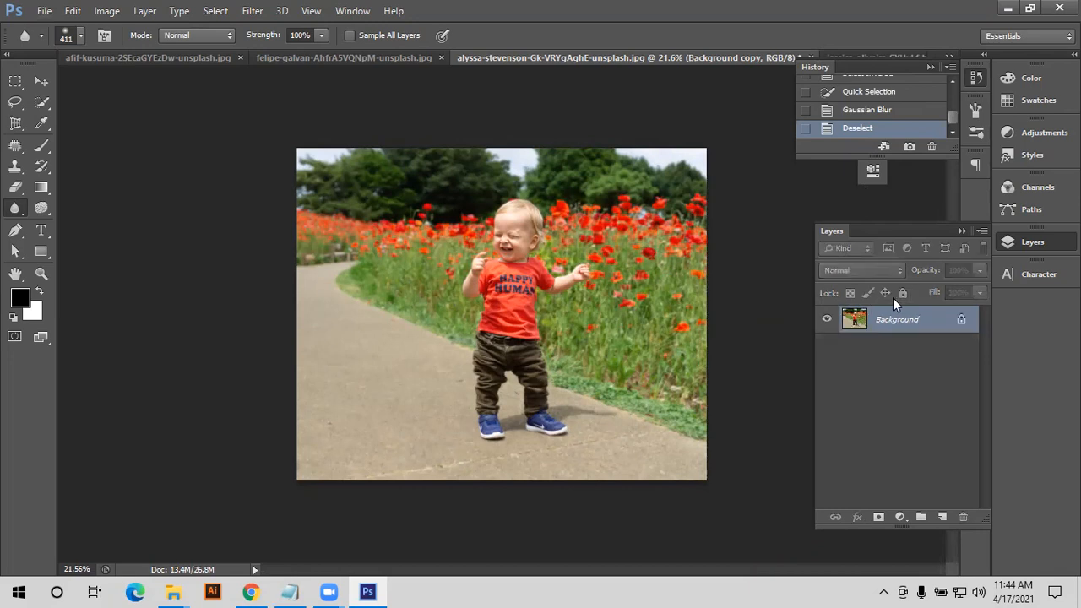
pyautogui.rightClick(19, 211)
pyautogui.click(56, 219)
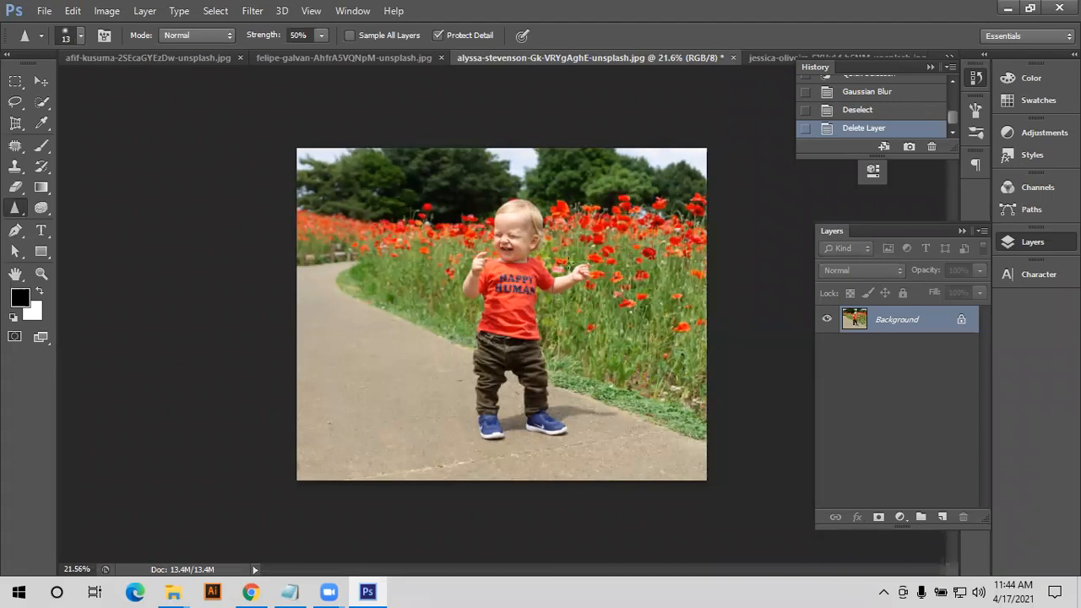
# - Set the Sharpen Tool's brush size to 91 px for working on the toddler
pyautogui.scroll(5, 562, 261)
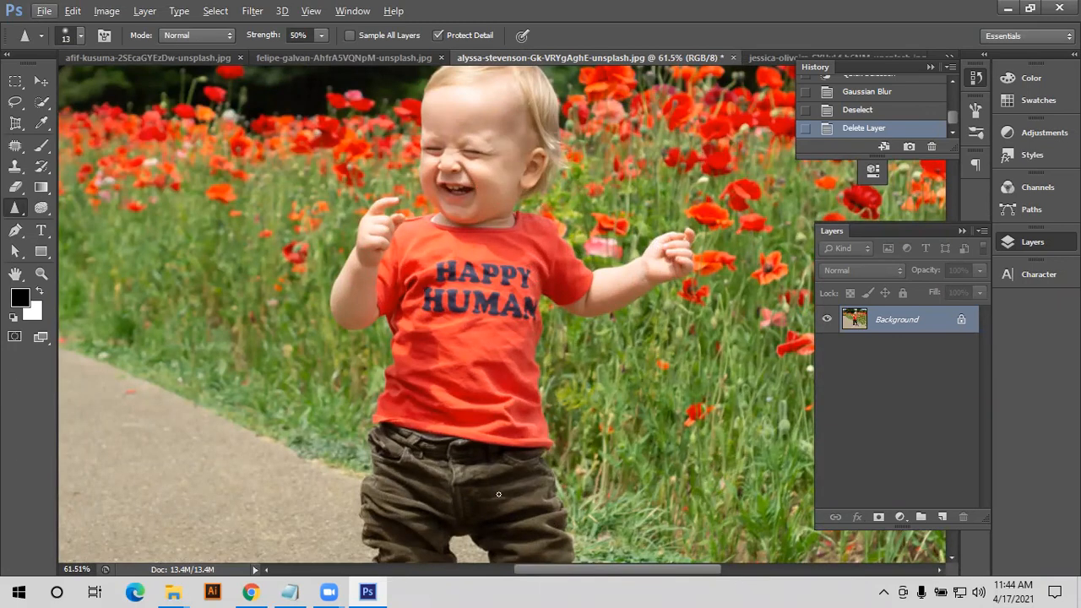
pyautogui.scroll(2, 489, 218)
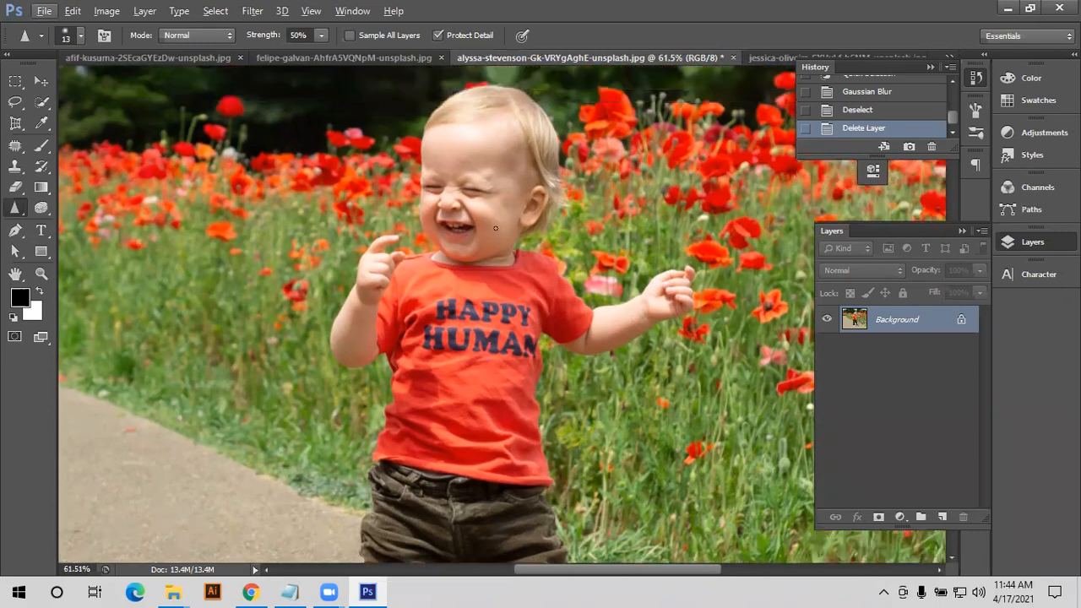
pyautogui.click(81, 36)
pyautogui.click(78, 81)
pyautogui.click(81, 41)
pyautogui.click(81, 35)
pyautogui.click(93, 81)
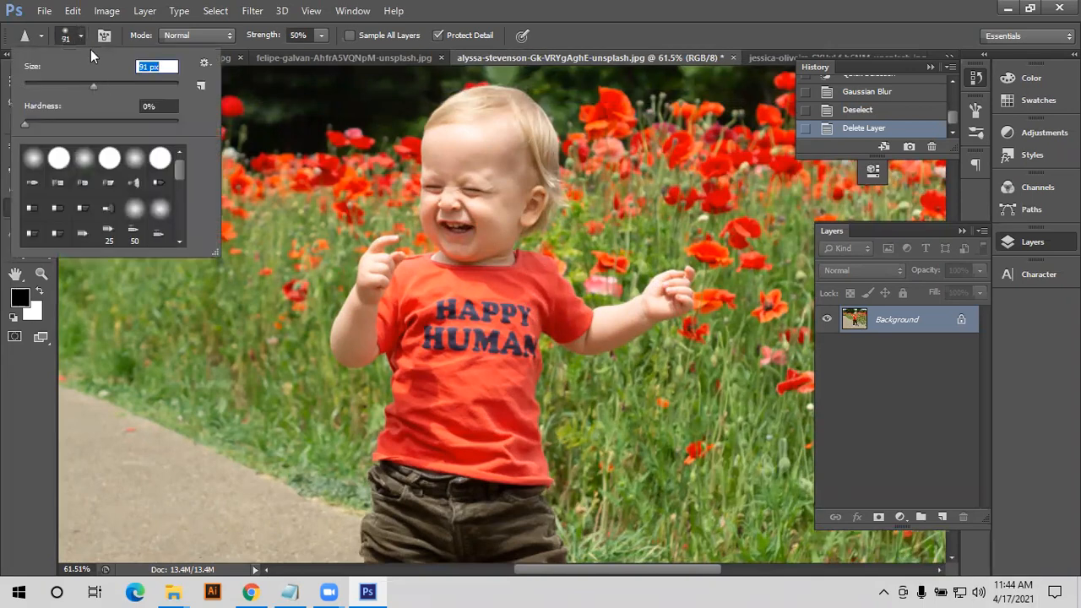
pyautogui.click(87, 40)
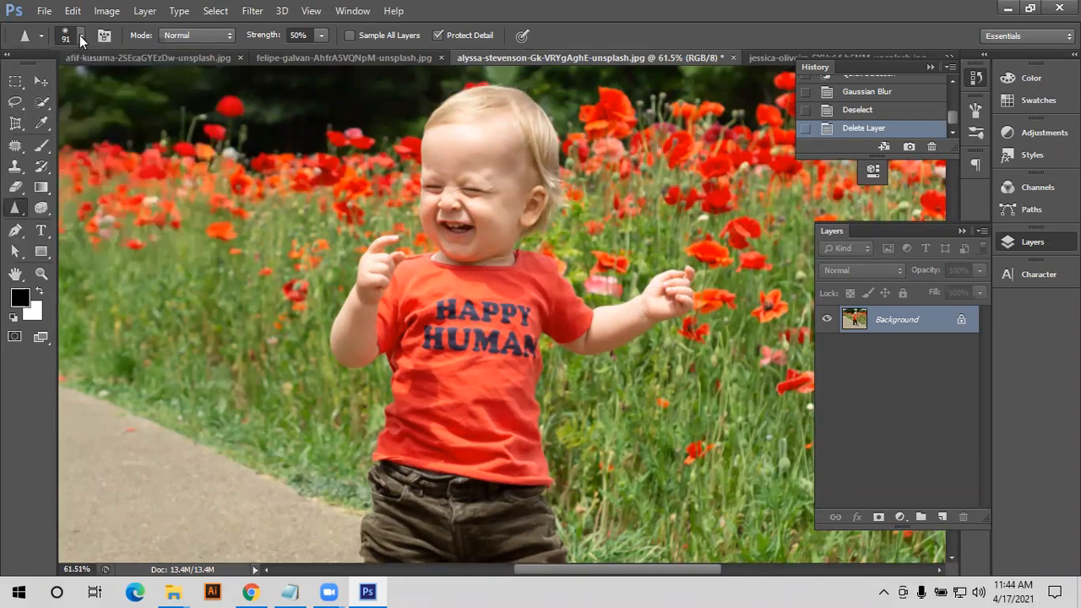
pyautogui.click(400, 589)
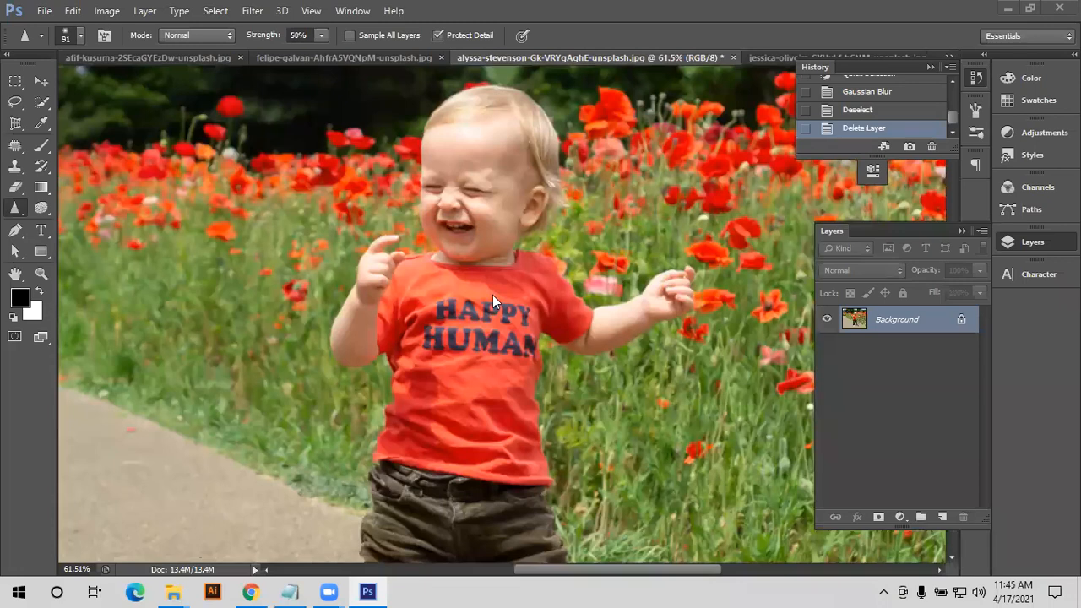
pyautogui.scroll(-2, 492, 295)
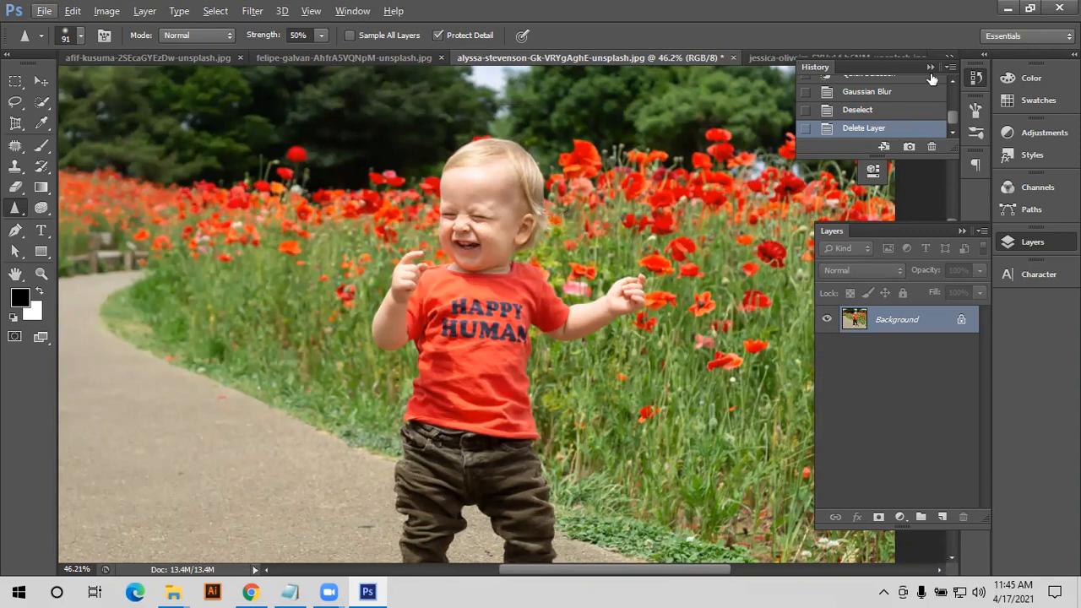
# - Duplicate the Background layer of the girl's portrait and sharpen her face around the nose with the Sharpen Tool
pyautogui.click(749, 55)
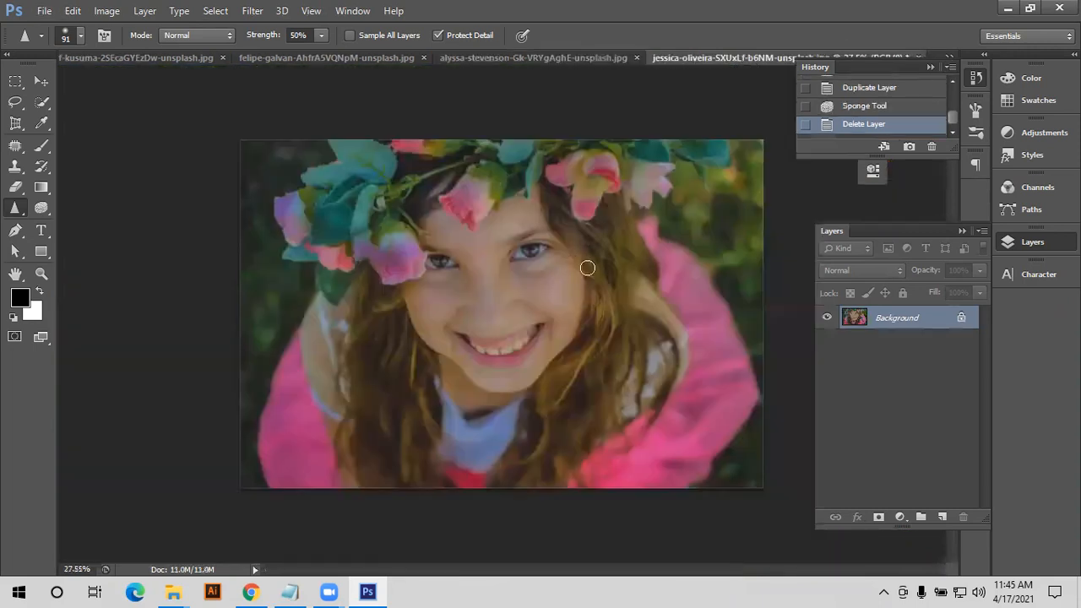
pyautogui.moveTo(893, 318); pyautogui.dragTo(942, 517)
pyautogui.click(17, 208)
pyautogui.moveTo(478, 275); pyautogui.dragTo(491, 311)
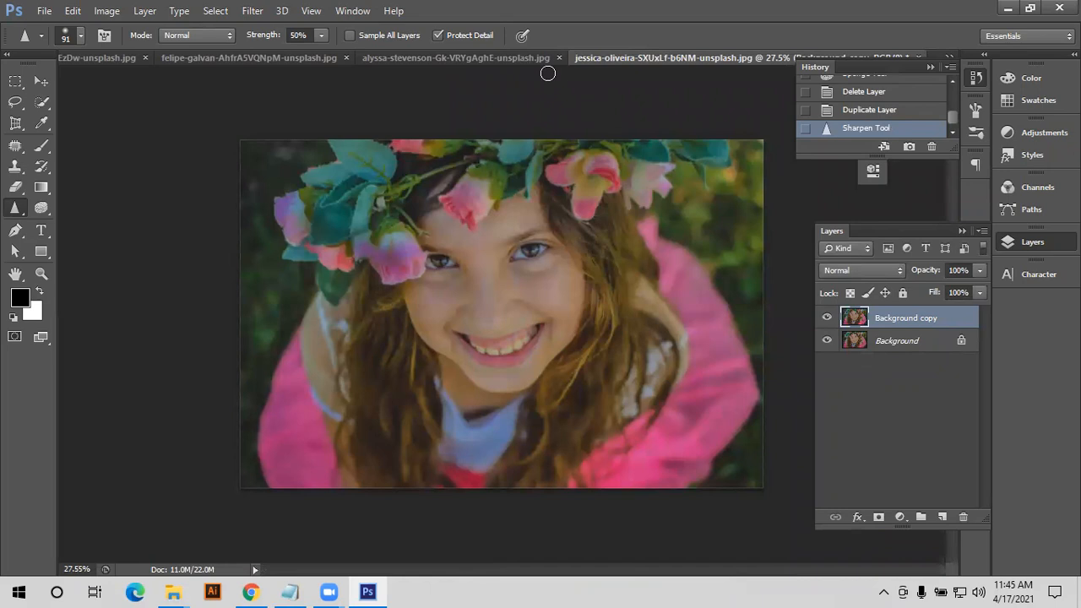
# - Return to the toddler photo and duplicate its Background layer for sharpening
pyautogui.click(507, 58)
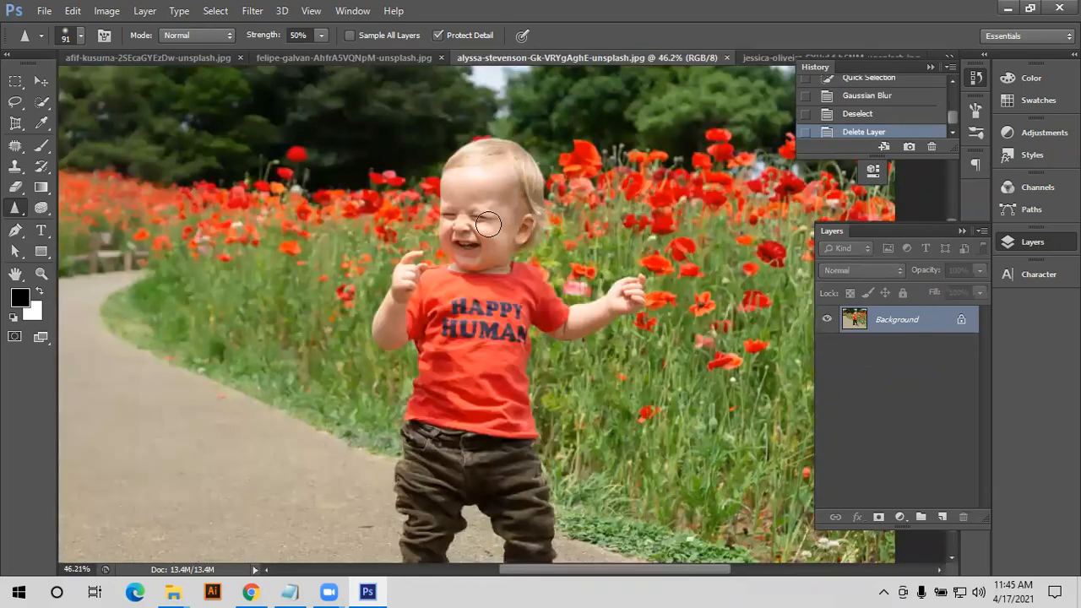
pyautogui.scroll(3, 488, 224)
pyautogui.moveTo(908, 323); pyautogui.dragTo(942, 516)
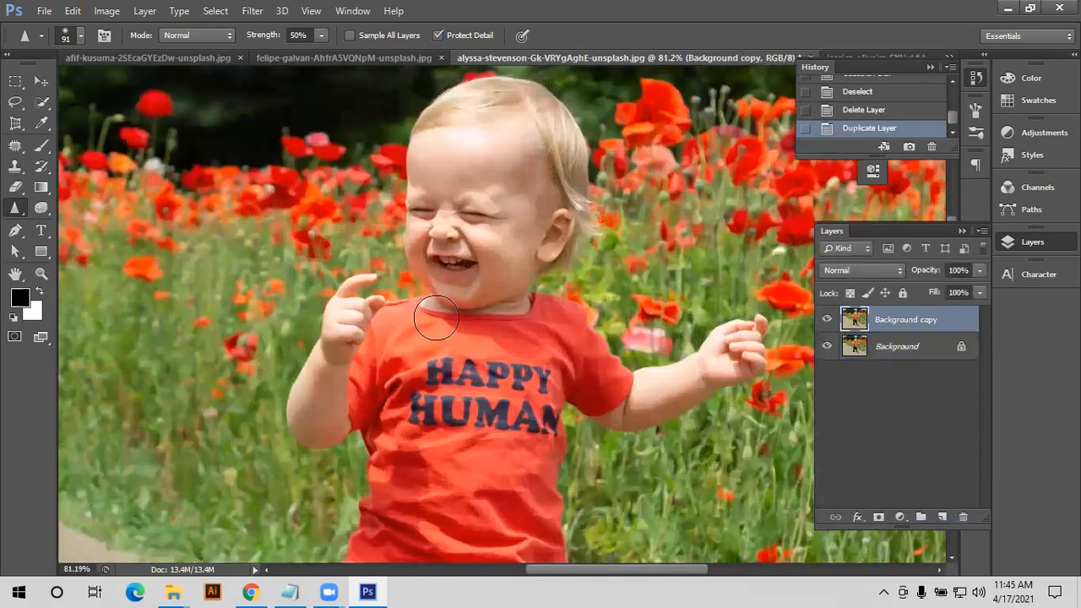
# - Sharpen the toddler's face around the nose and mouth, compare it with the original, and delete the Background copy layer
pyautogui.moveTo(435, 178)
pyautogui.mouseDown()
pyautogui.moveTo(473, 257)
pyautogui.moveTo(462, 250)
pyautogui.moveTo(451, 272)
pyautogui.moveTo(456, 245)
pyautogui.moveTo(459, 277)
pyautogui.moveTo(467, 282)
pyautogui.moveTo(446, 251)
pyautogui.moveTo(547, 306)
pyautogui.moveTo(475, 278)
pyautogui.moveTo(470, 288)
pyautogui.moveTo(494, 292)
pyautogui.moveTo(465, 283)
pyautogui.moveTo(459, 224)
pyautogui.moveTo(475, 256)
pyautogui.moveTo(462, 267)
pyautogui.moveTo(474, 283)
pyautogui.moveTo(462, 287)
pyautogui.moveTo(475, 264)
pyautogui.mouseUp()
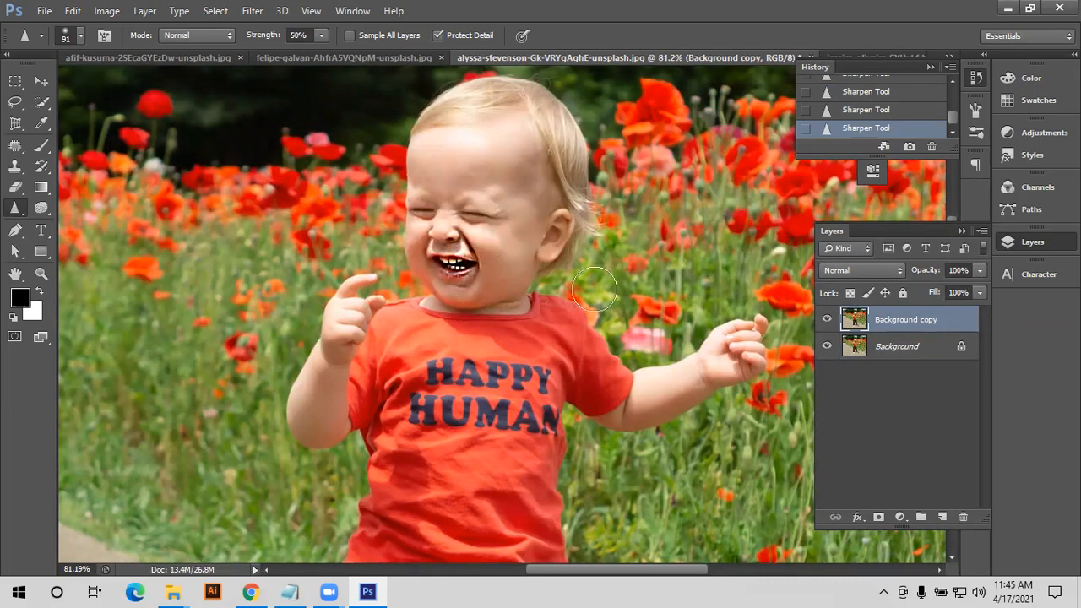
pyautogui.click(827, 321)
pyautogui.click(827, 321)
pyautogui.press('Delete')
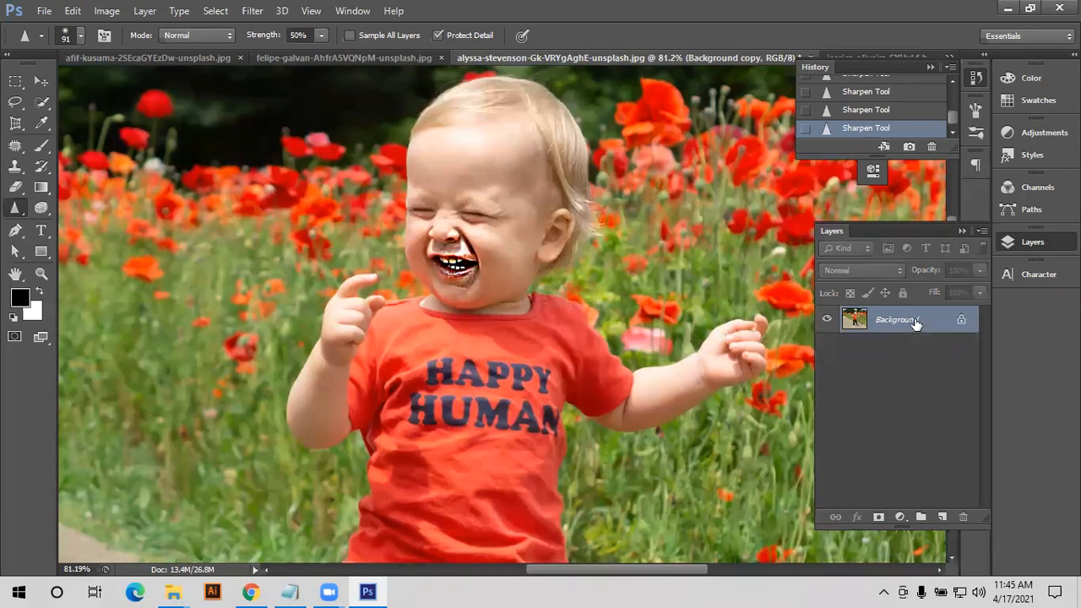
# - Duplicate the Background layer and sharpen the toddler's face and hair with the Sharpen Tool at 50% strength
pyautogui.scroll(-1, 638, 269)
pyautogui.scroll(-2, 637, 268)
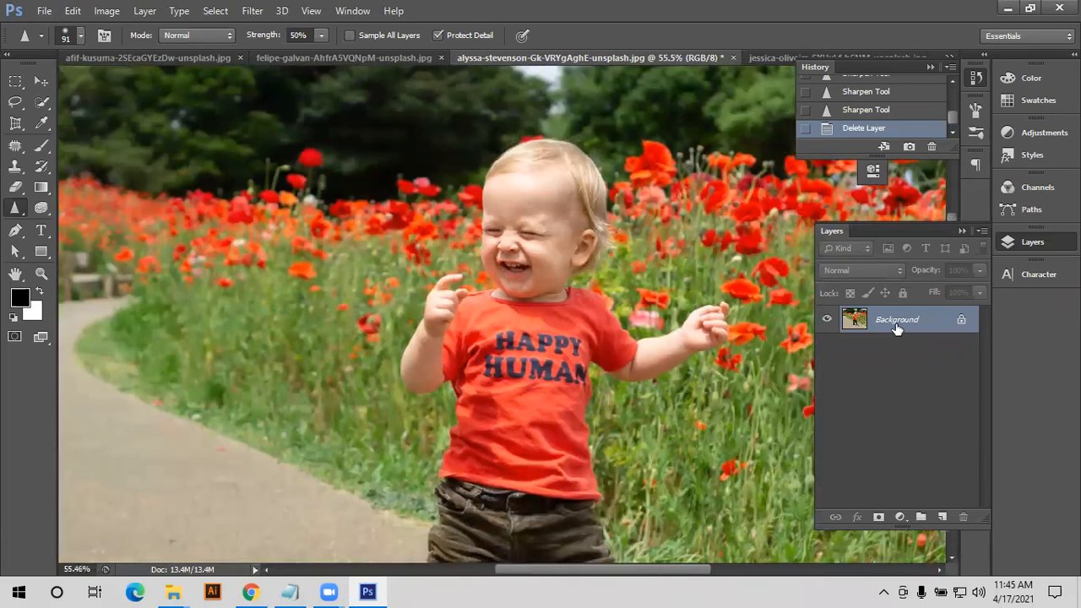
pyautogui.moveTo(906, 391); pyautogui.dragTo(943, 516)
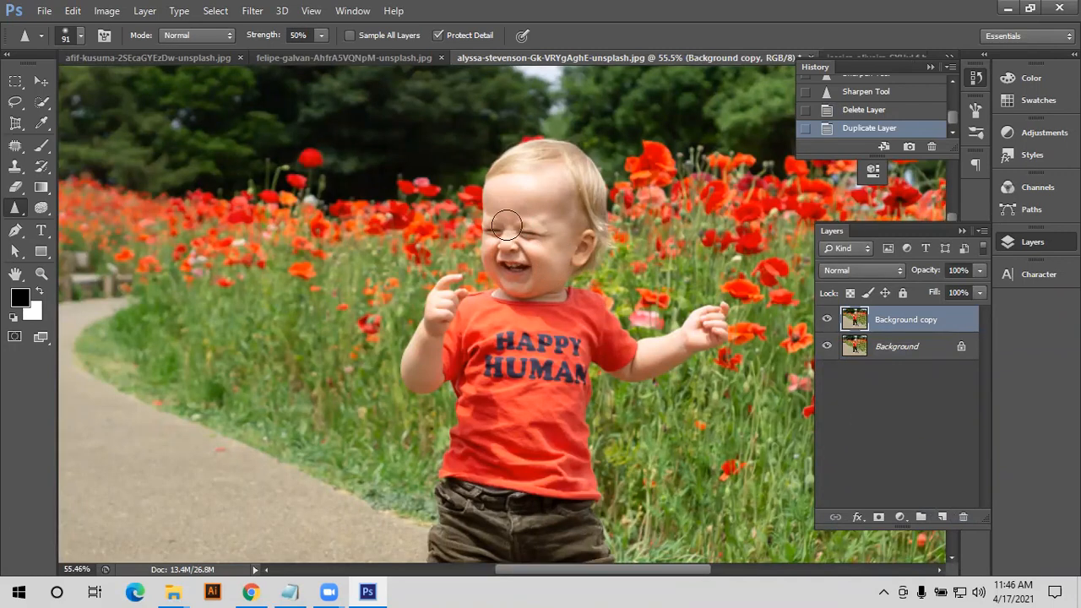
pyautogui.moveTo(521, 221)
pyautogui.mouseDown()
pyautogui.moveTo(527, 193)
pyautogui.moveTo(514, 194)
pyautogui.moveTo(528, 213)
pyautogui.mouseUp()
pyautogui.moveTo(580, 187); pyautogui.dragTo(576, 171)
pyautogui.moveTo(563, 279)
pyautogui.mouseDown()
pyautogui.moveTo(549, 294)
pyautogui.moveTo(536, 275)
pyautogui.moveTo(546, 247)
pyautogui.mouseUp()
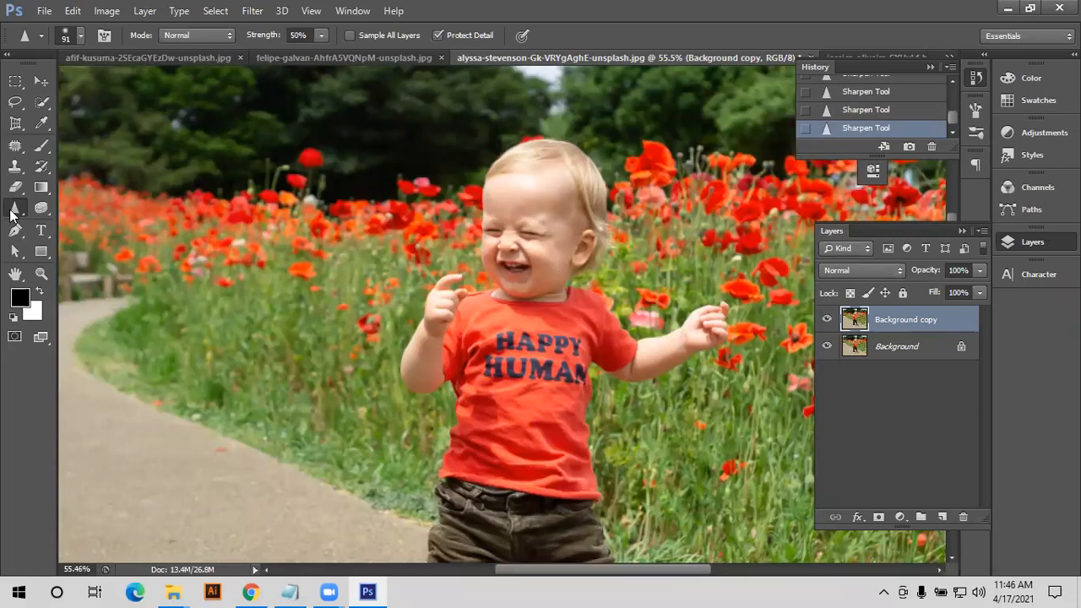
# - Blur the toddler's face and the top of the shirt with the 411 px Blur Tool at 100% strength
pyautogui.rightClick(14, 215)
pyautogui.click(63, 206)
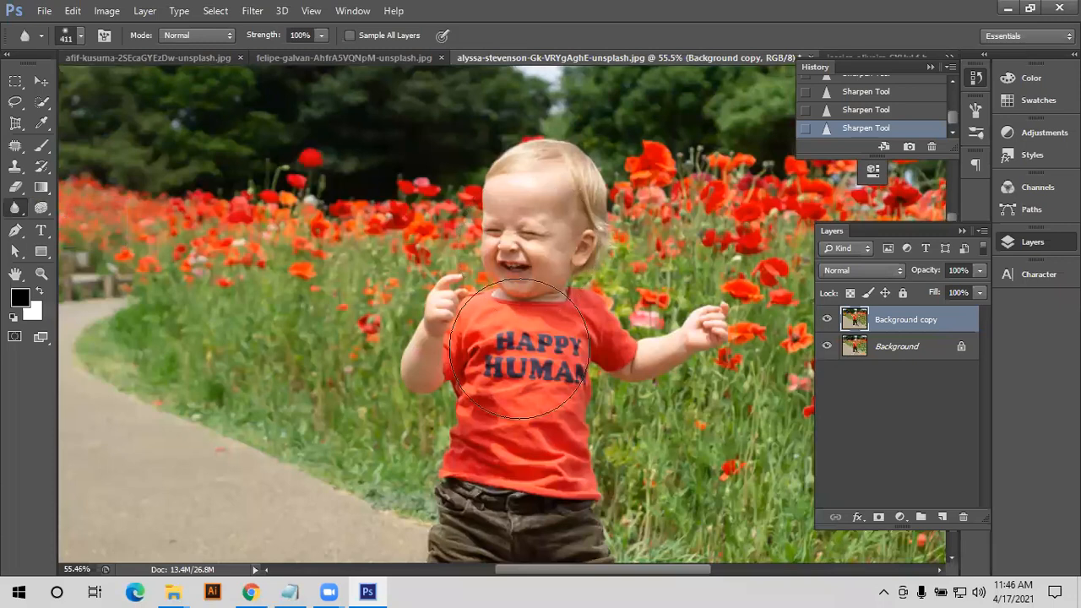
pyautogui.click(503, 308)
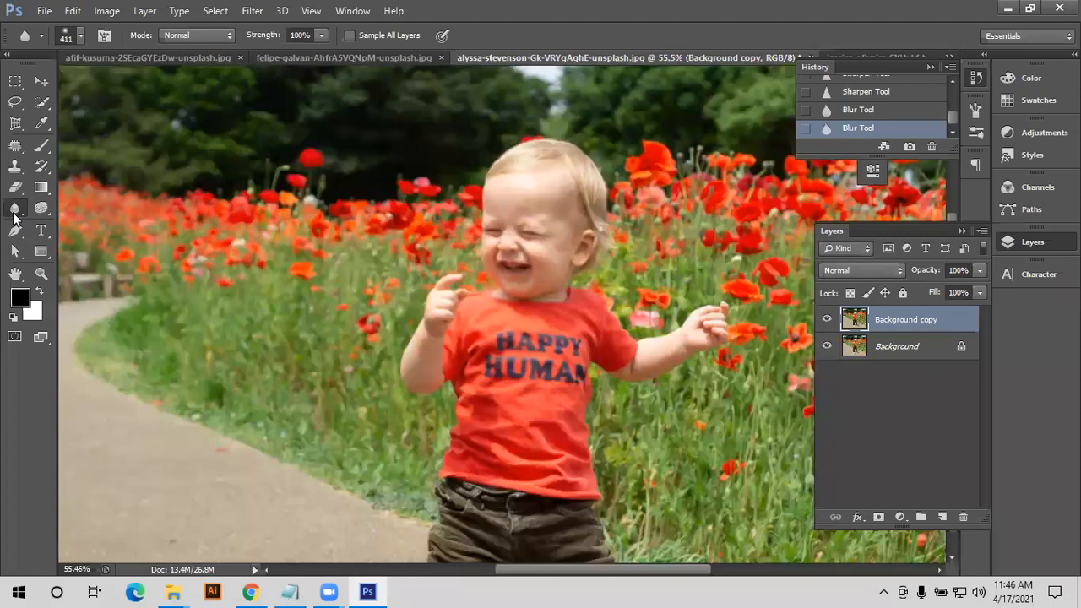
# - Sharpen the blurred face again with the 91 px Sharpen Tool and delete the Background copy layer
pyautogui.rightClick(14, 215)
pyautogui.click(62, 220)
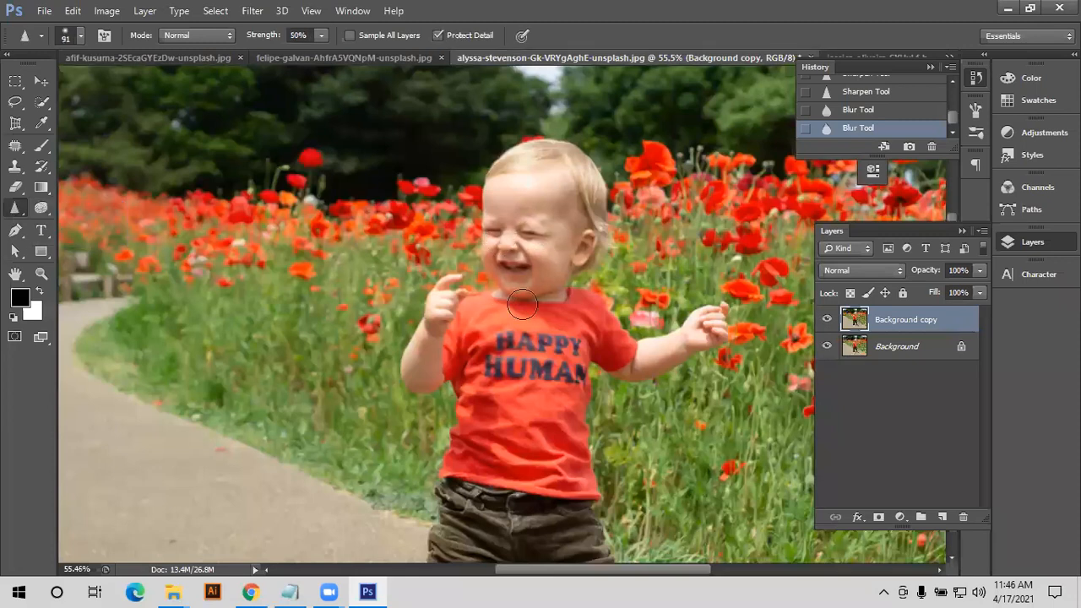
pyautogui.click(567, 274)
pyautogui.click(558, 271)
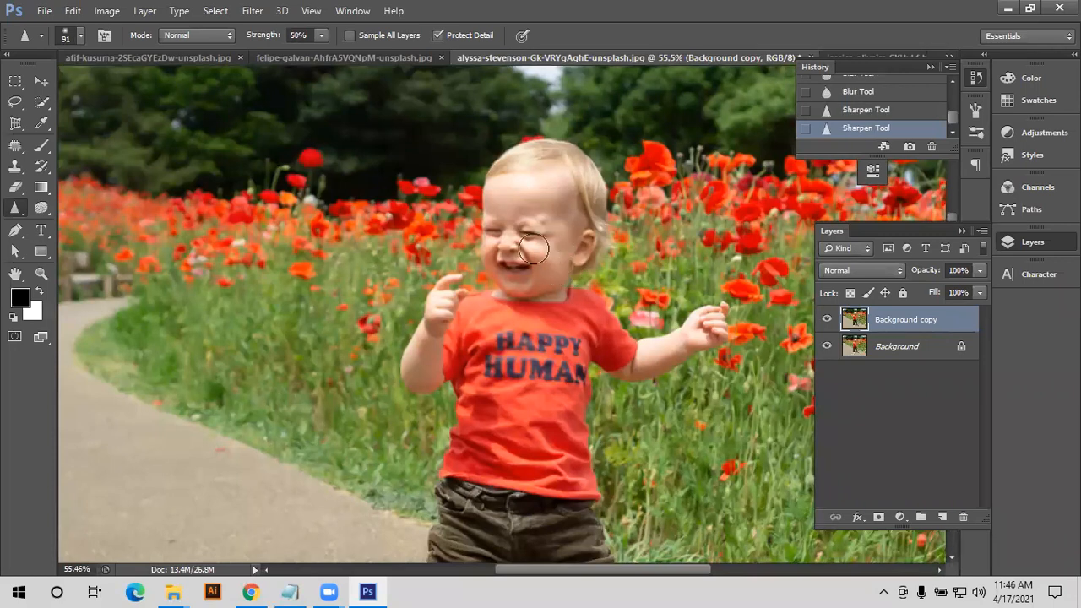
pyautogui.click(518, 267)
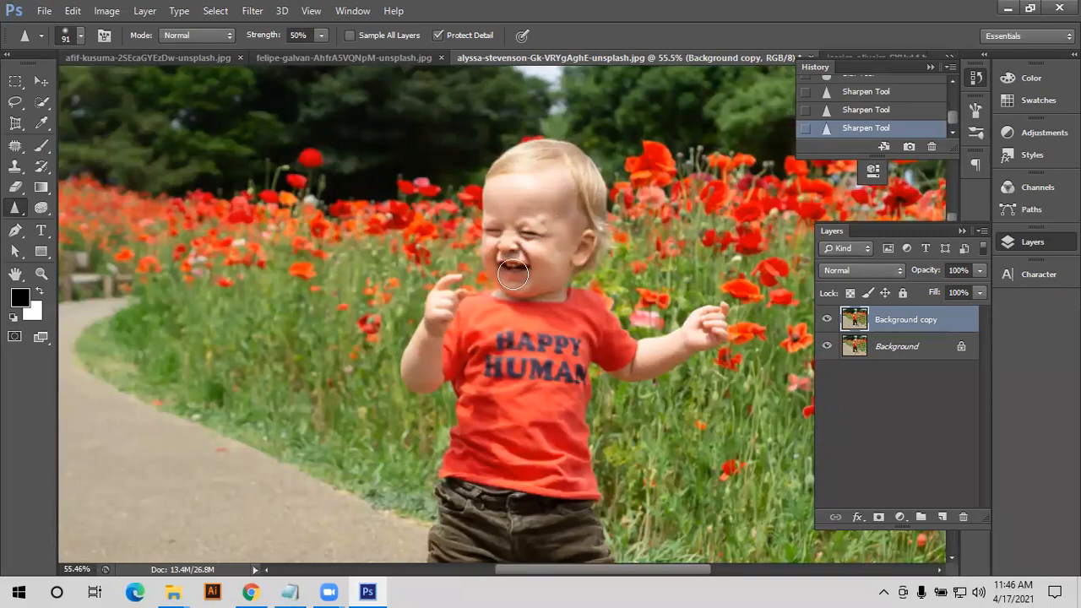
pyautogui.click(521, 271)
pyautogui.press('Delete')
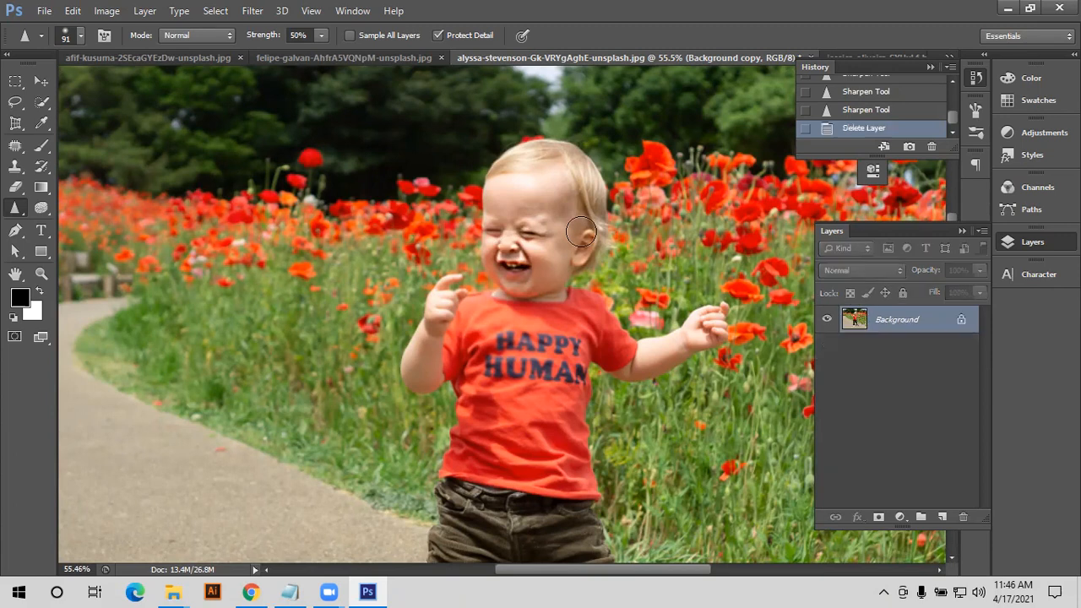
# - Collapse the History panel and switch to the Smudge Tool
pyautogui.scroll(-5, 564, 228)
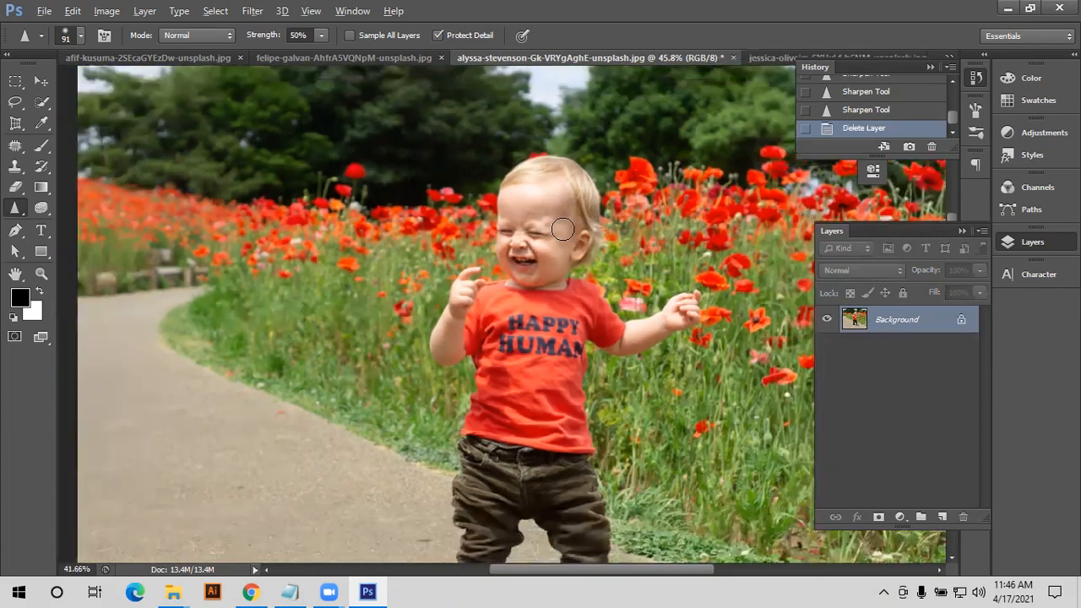
pyautogui.scroll(-1, 563, 228)
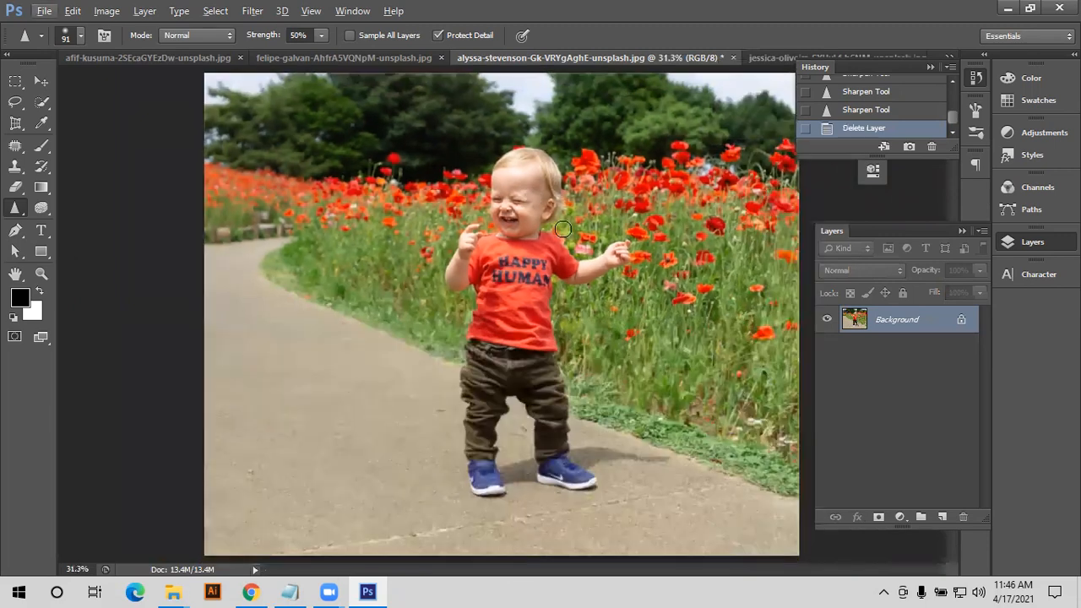
pyautogui.scroll(-1, 563, 228)
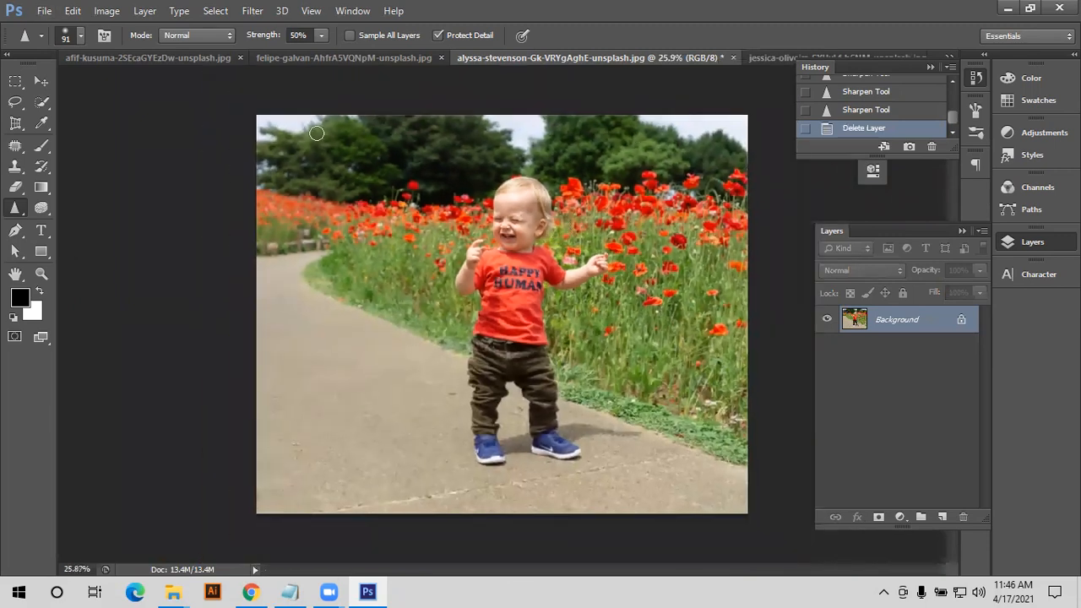
pyautogui.click(929, 66)
pyautogui.scroll(4, 595, 234)
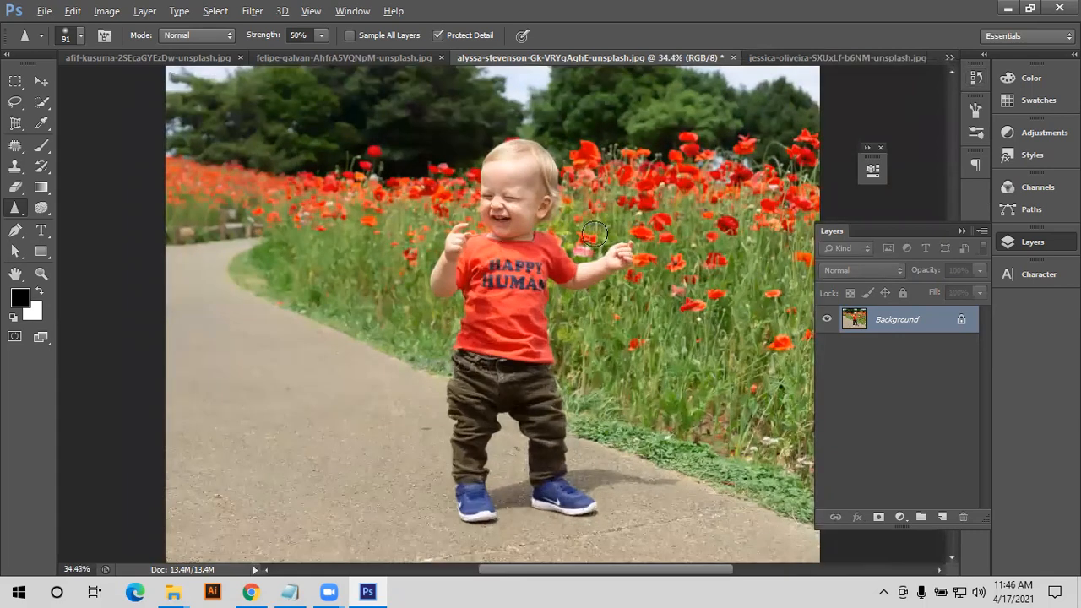
pyautogui.scroll(3, 551, 218)
pyautogui.scroll(1, 551, 218)
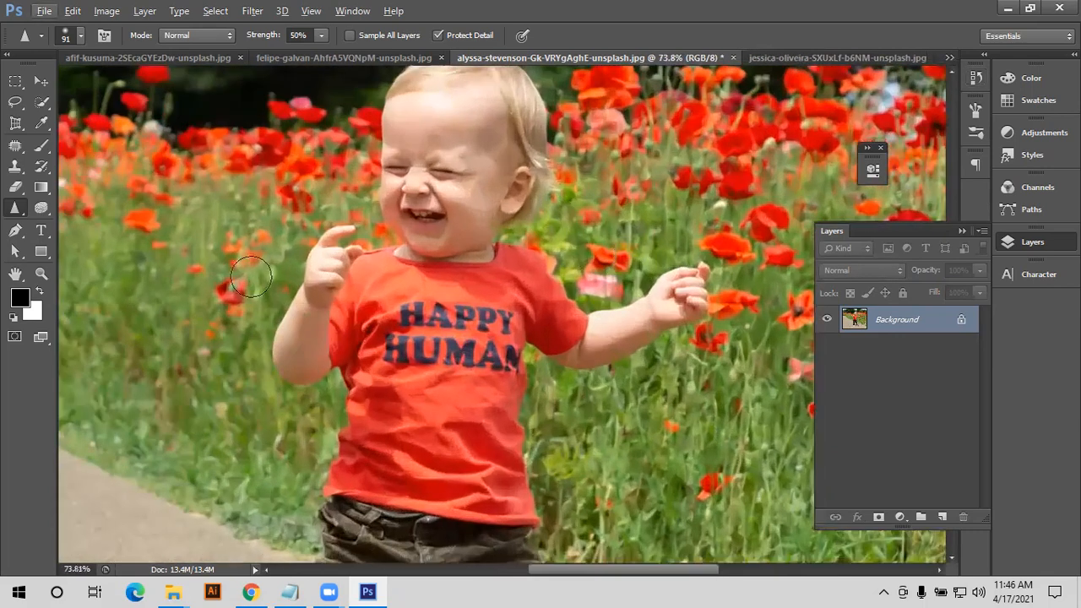
pyautogui.rightClick(14, 208)
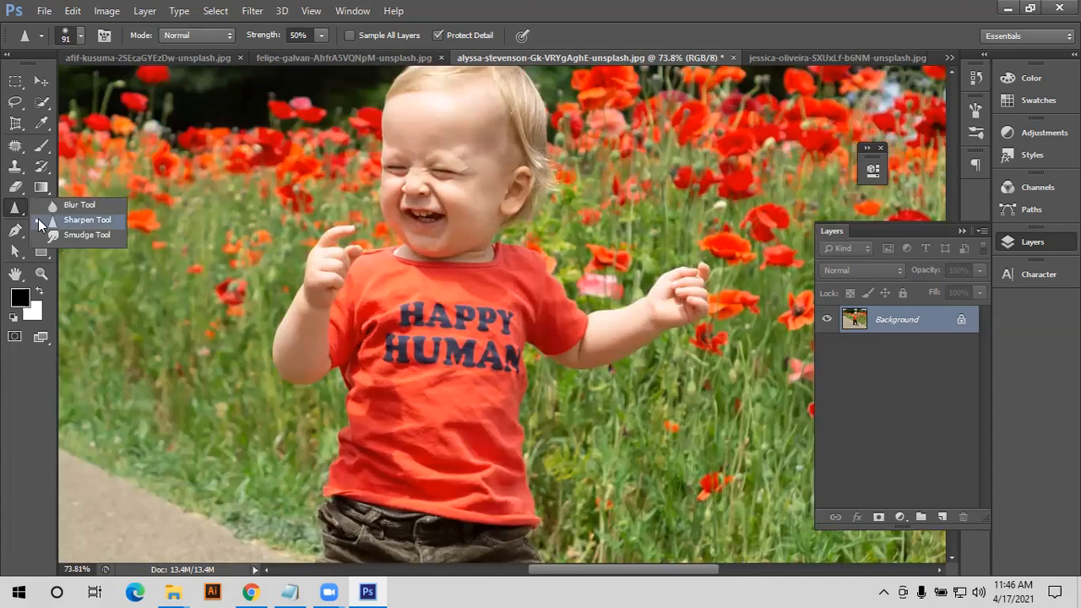
pyautogui.click(85, 235)
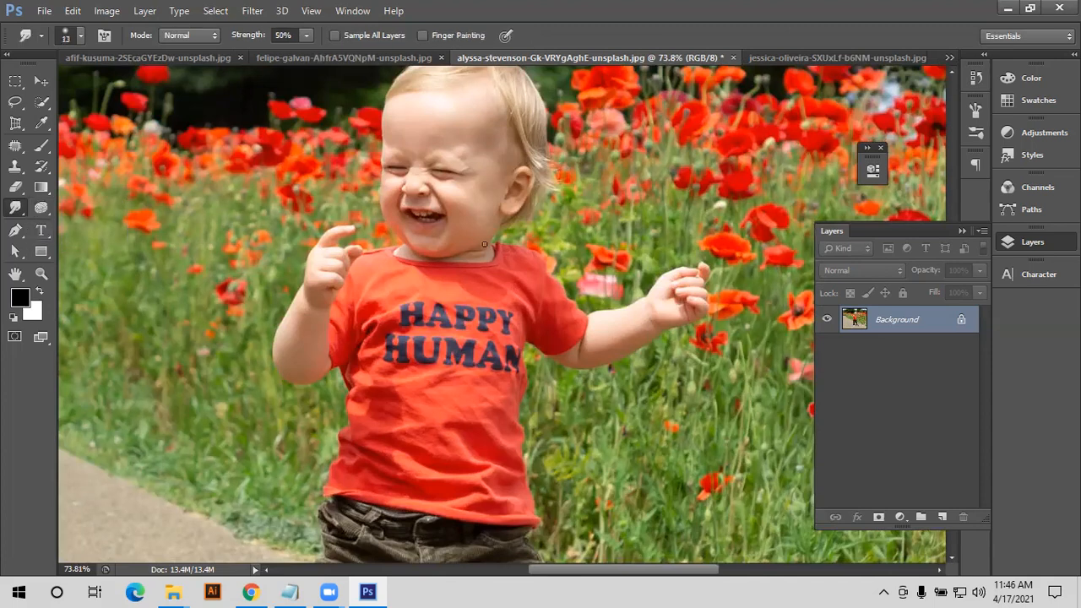
# - Set the Smudge Tool's brush size to 30 px and smudge the toddler's raised fingertip outward to lengthen it
pyautogui.scroll(2, 591, 338)
pyautogui.scroll(2, 687, 297)
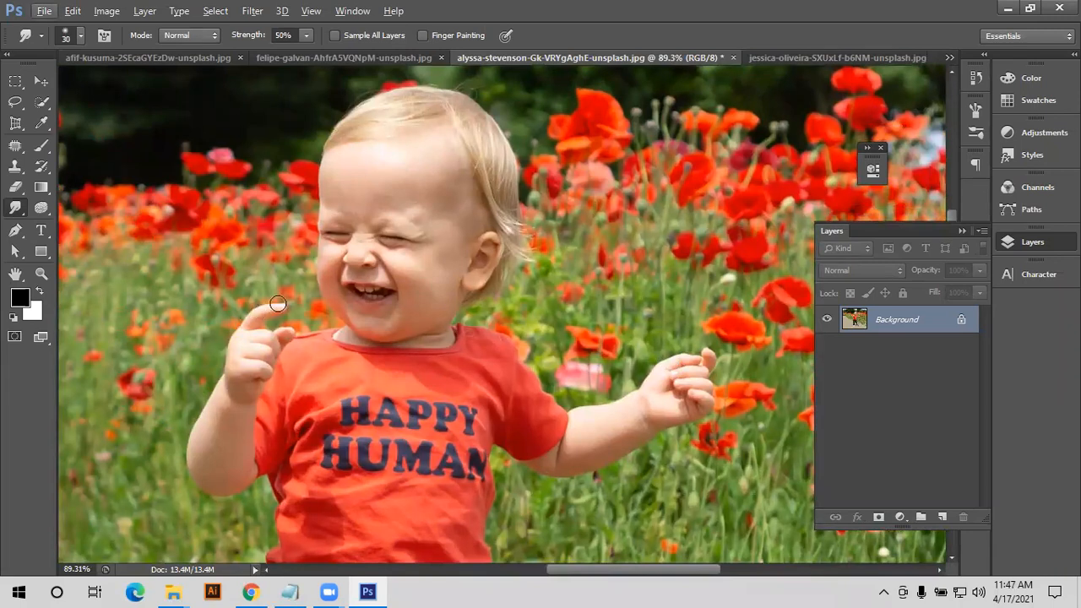
pyautogui.scroll(6, 276, 305)
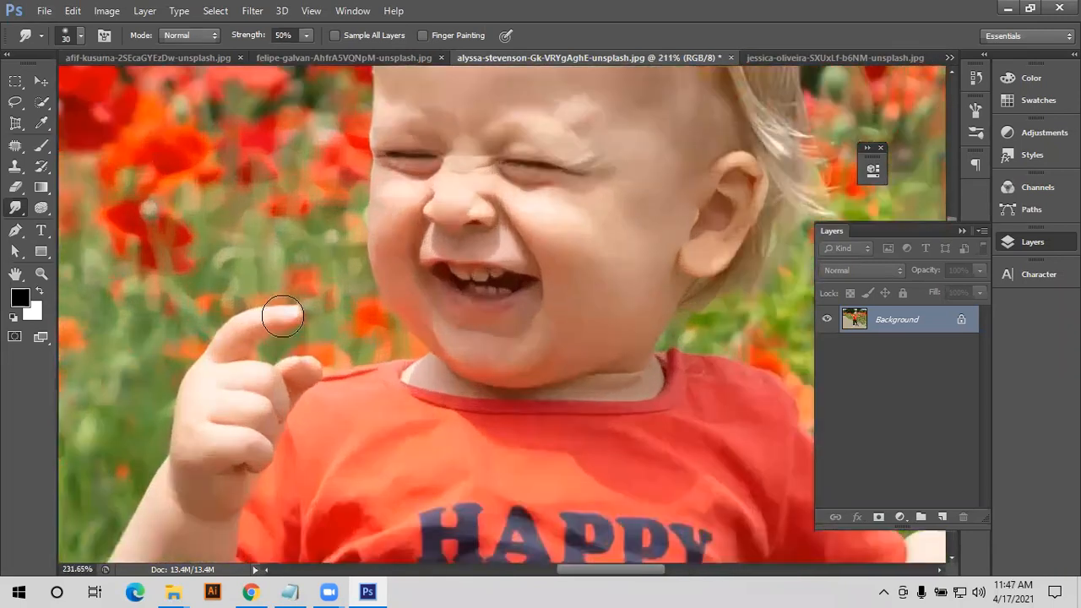
pyautogui.moveTo(289, 316)
pyautogui.mouseDown()
pyautogui.moveTo(333, 318)
pyautogui.moveTo(276, 322)
pyautogui.moveTo(346, 321)
pyautogui.moveTo(270, 327)
pyautogui.moveTo(279, 309)
pyautogui.moveTo(346, 325)
pyautogui.mouseUp()
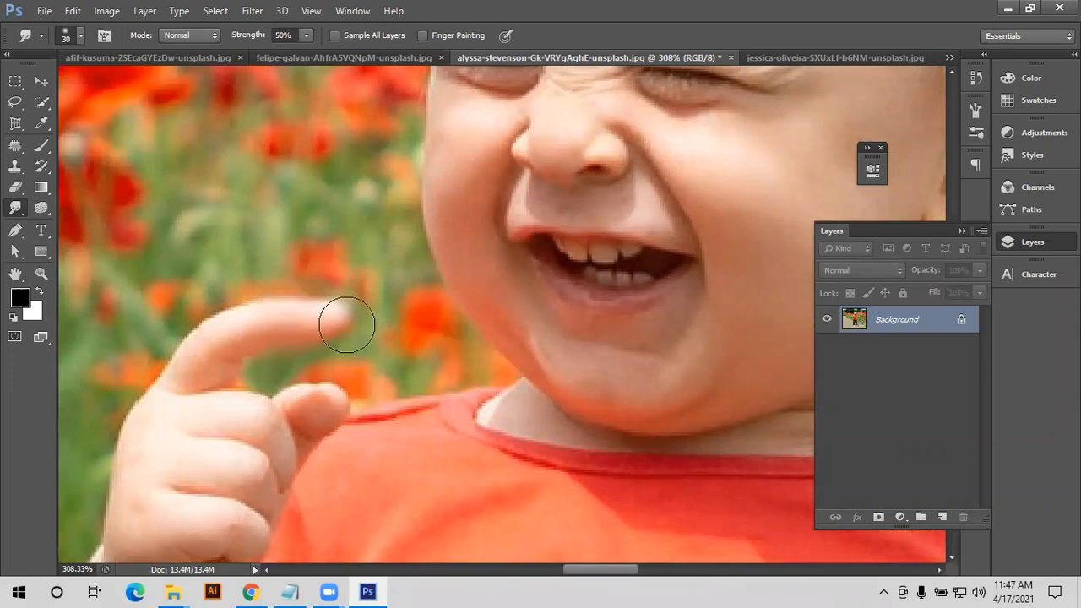
pyautogui.scroll(-6, 347, 325)
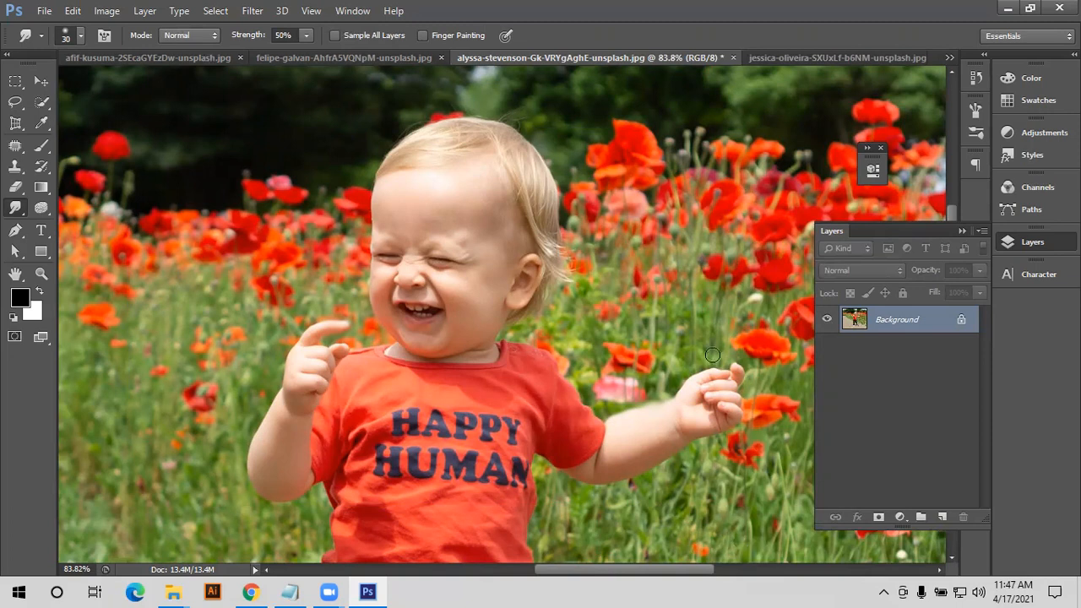
# - Smudge the tall red poppy beside the child's head up into the trees, first at 30 px, finishing with a 100 px brush
pyautogui.scroll(3, 651, 135)
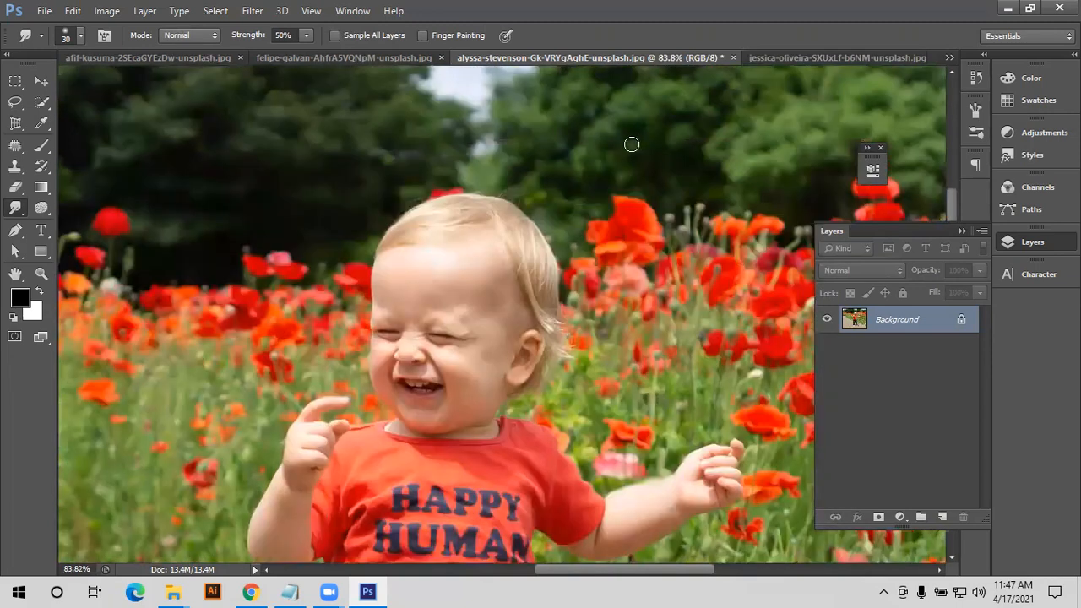
pyautogui.moveTo(620, 202)
pyautogui.mouseDown()
pyautogui.moveTo(640, 222)
pyautogui.moveTo(656, 190)
pyautogui.moveTo(637, 216)
pyautogui.moveTo(627, 212)
pyautogui.moveTo(625, 172)
pyautogui.moveTo(633, 217)
pyautogui.moveTo(663, 166)
pyautogui.mouseUp()
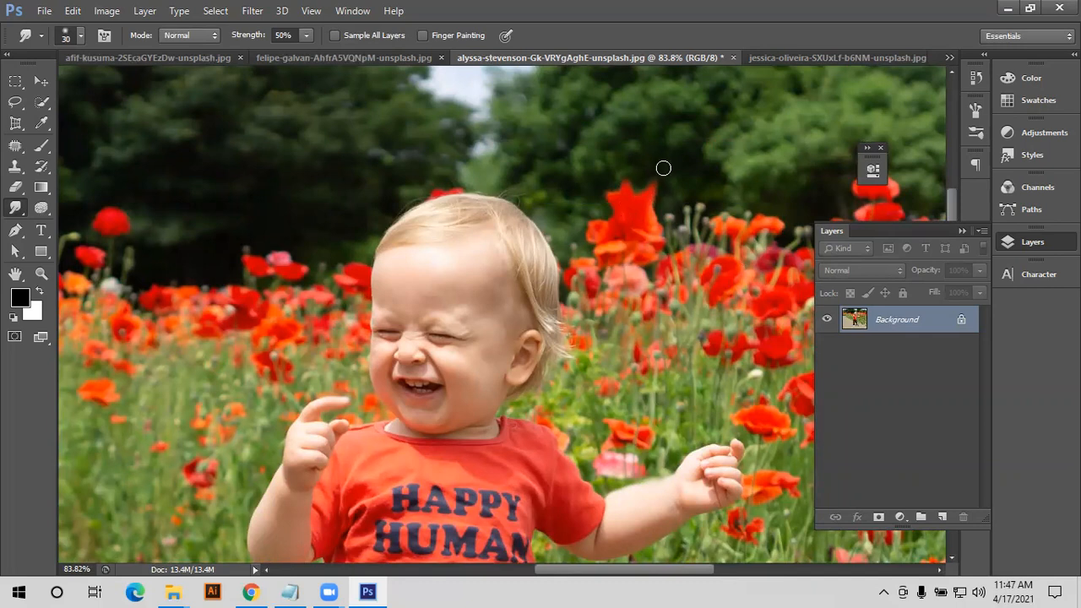
pyautogui.scroll(-3, 663, 168)
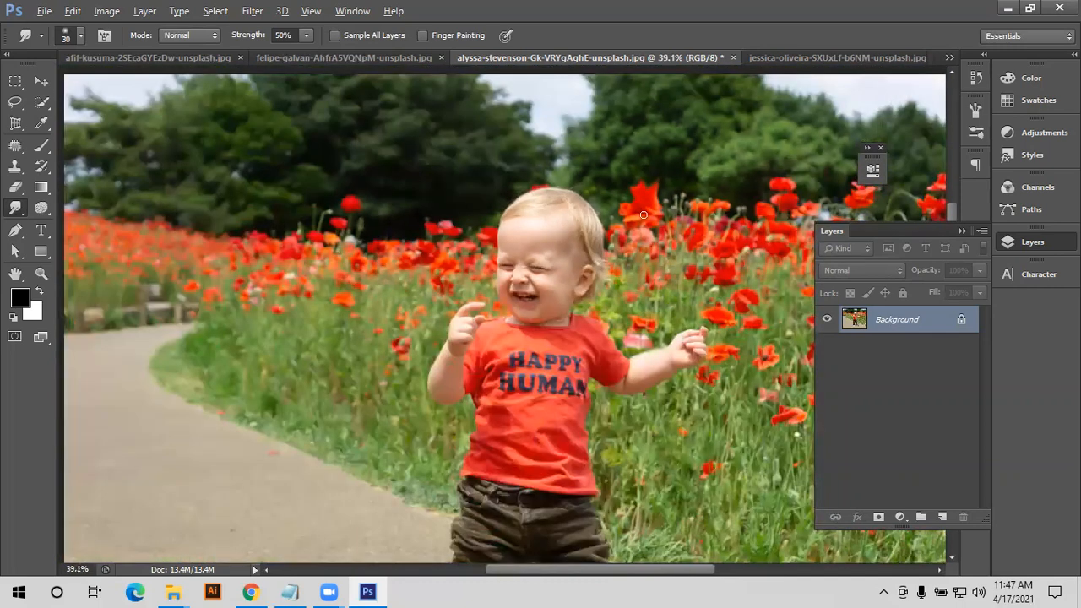
pyautogui.scroll(-1, 643, 215)
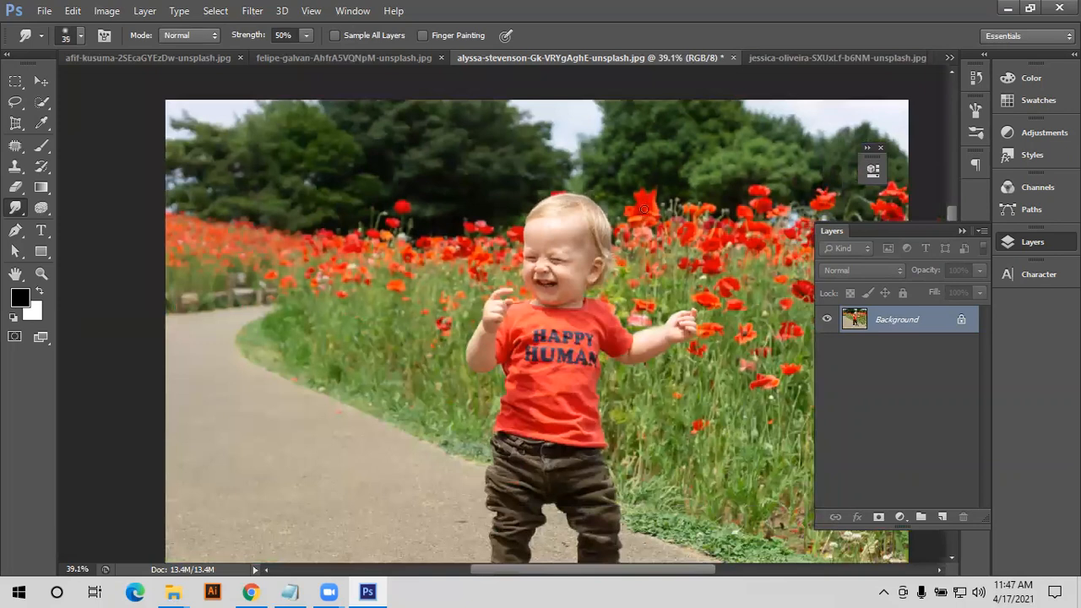
pyautogui.moveTo(646, 201)
pyautogui.mouseDown()
pyautogui.moveTo(663, 173)
pyautogui.moveTo(647, 202)
pyautogui.moveTo(659, 178)
pyautogui.moveTo(708, 171)
pyautogui.moveTo(659, 200)
pyautogui.moveTo(695, 176)
pyautogui.mouseUp()
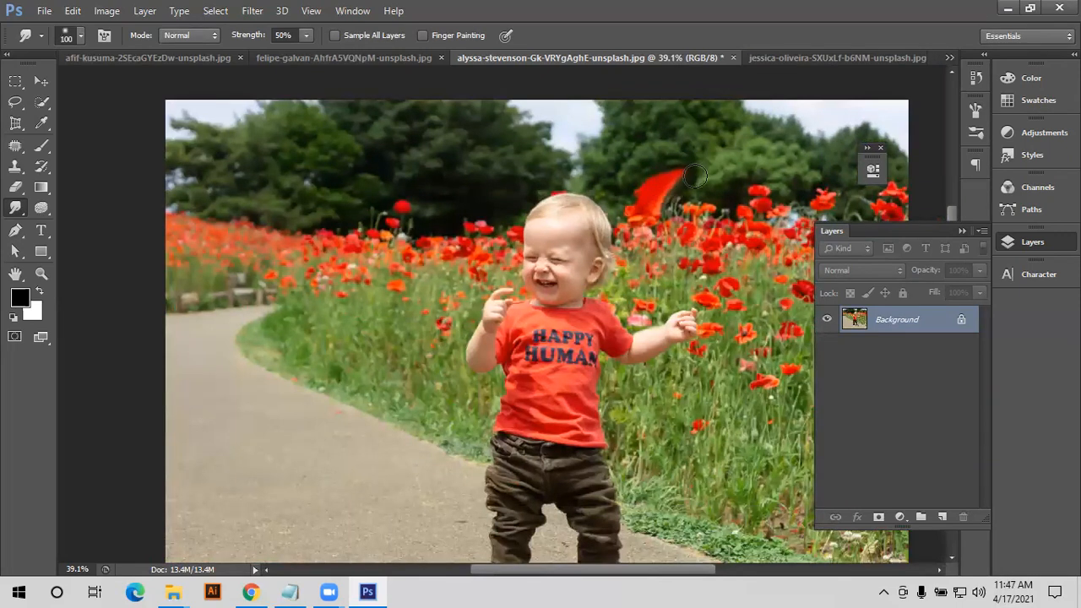
# - Smudge the orange poppies next to the stretched red flower upward with the 100 px brush
pyautogui.scroll(2, 705, 180)
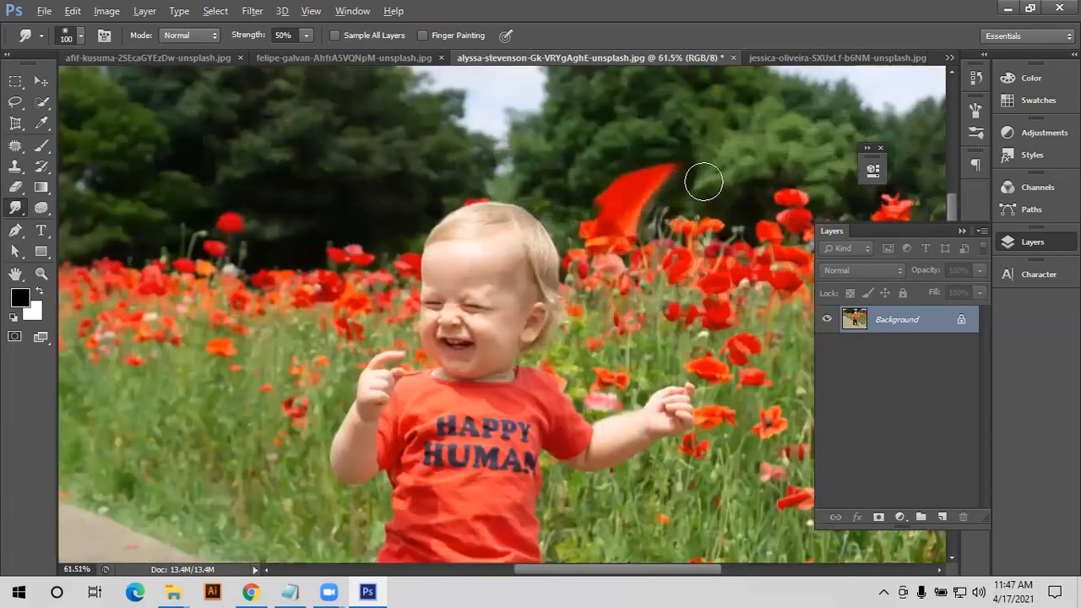
pyautogui.scroll(3, 704, 181)
pyautogui.moveTo(701, 178)
pyautogui.mouseDown()
pyautogui.moveTo(638, 241)
pyautogui.moveTo(555, 226)
pyautogui.moveTo(544, 237)
pyautogui.moveTo(587, 189)
pyautogui.mouseUp()
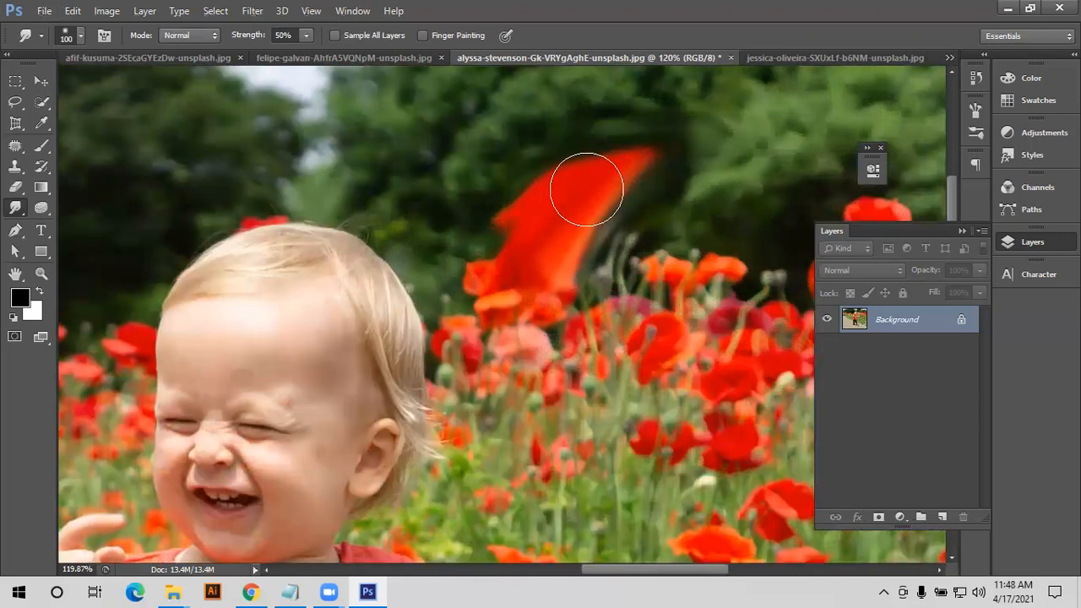
pyautogui.moveTo(704, 300)
pyautogui.mouseDown()
pyautogui.moveTo(770, 214)
pyautogui.moveTo(744, 253)
pyautogui.mouseUp()
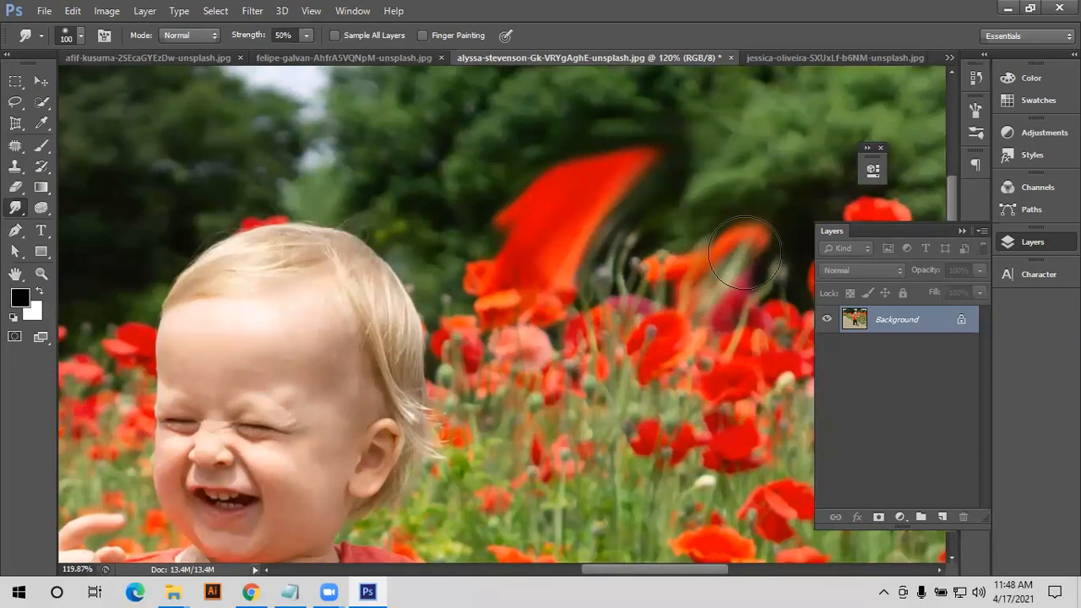
pyautogui.scroll(-5, 743, 253)
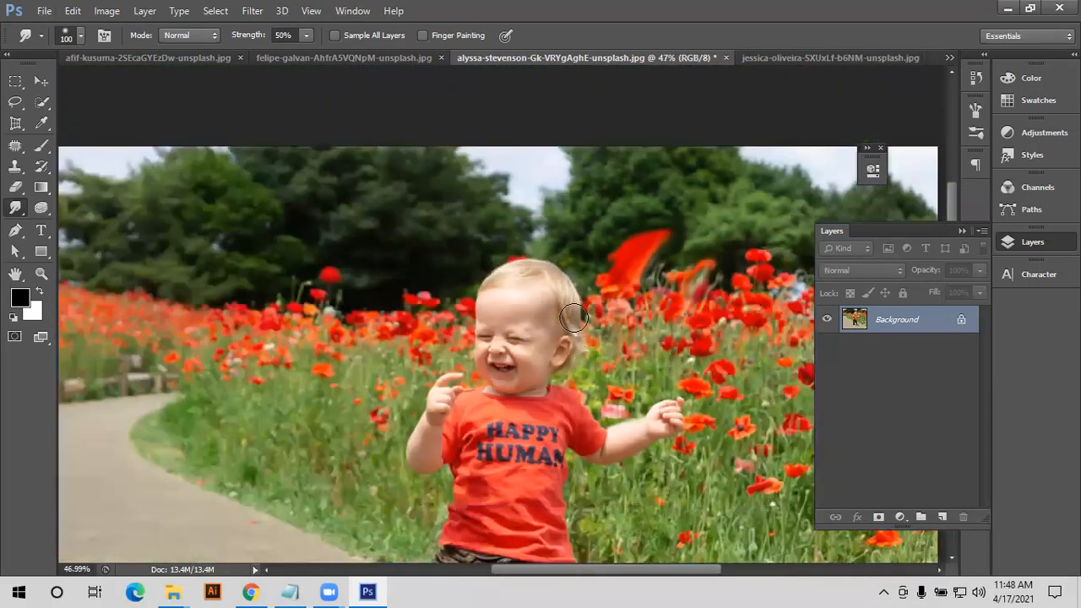
# - Reduce the Smudge brush to 7 px and smudge the hair edge at the crown of the child's head
pyautogui.scroll(5, 549, 262)
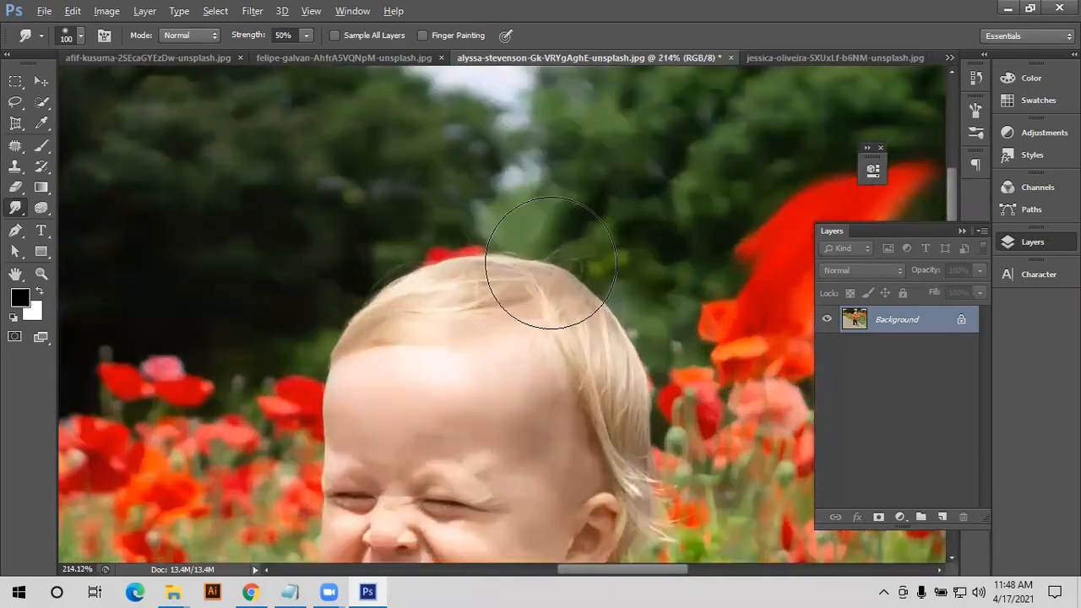
pyautogui.scroll(3, 551, 263)
pyautogui.scroll(1, 565, 335)
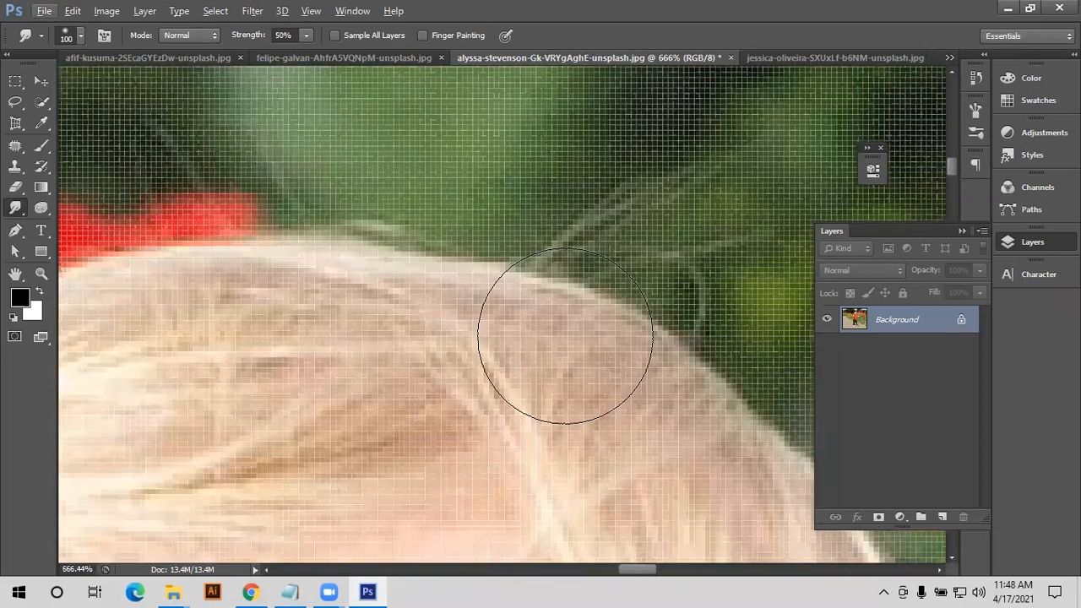
pyautogui.click(79, 38)
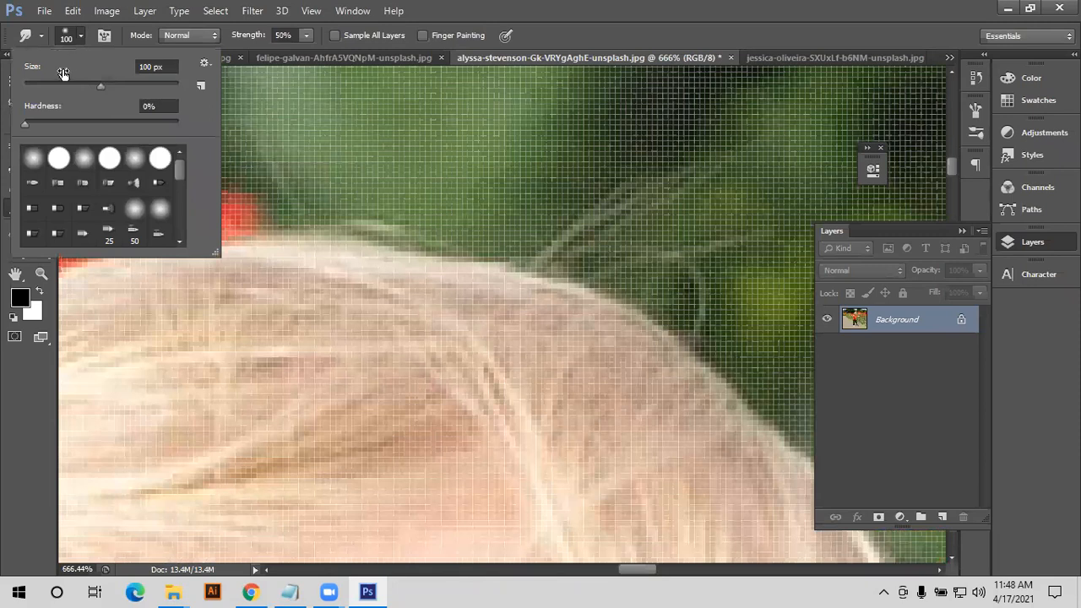
pyautogui.click(33, 84)
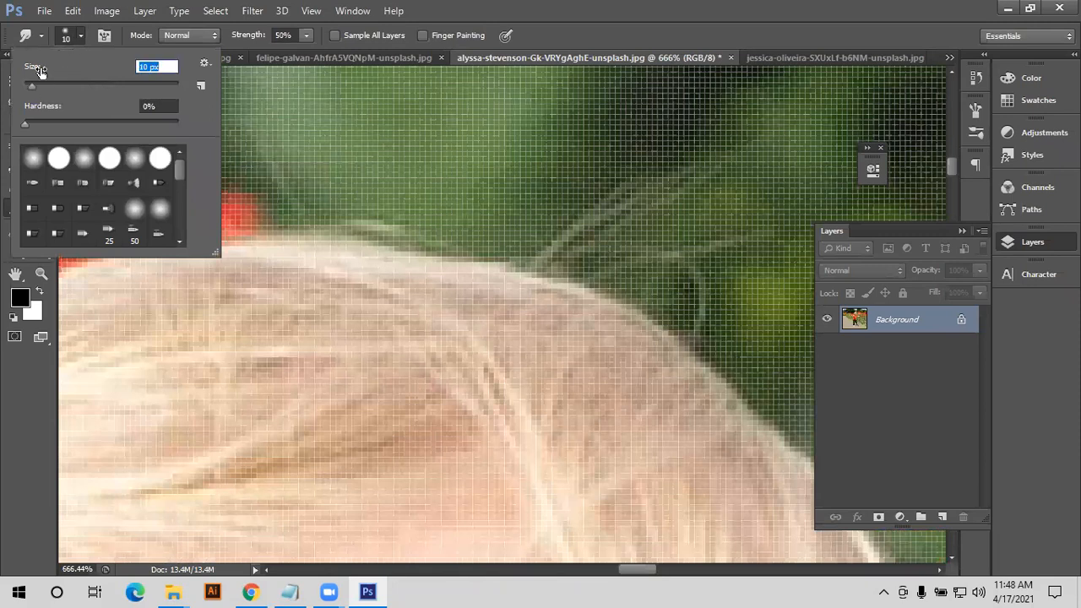
pyautogui.click(80, 38)
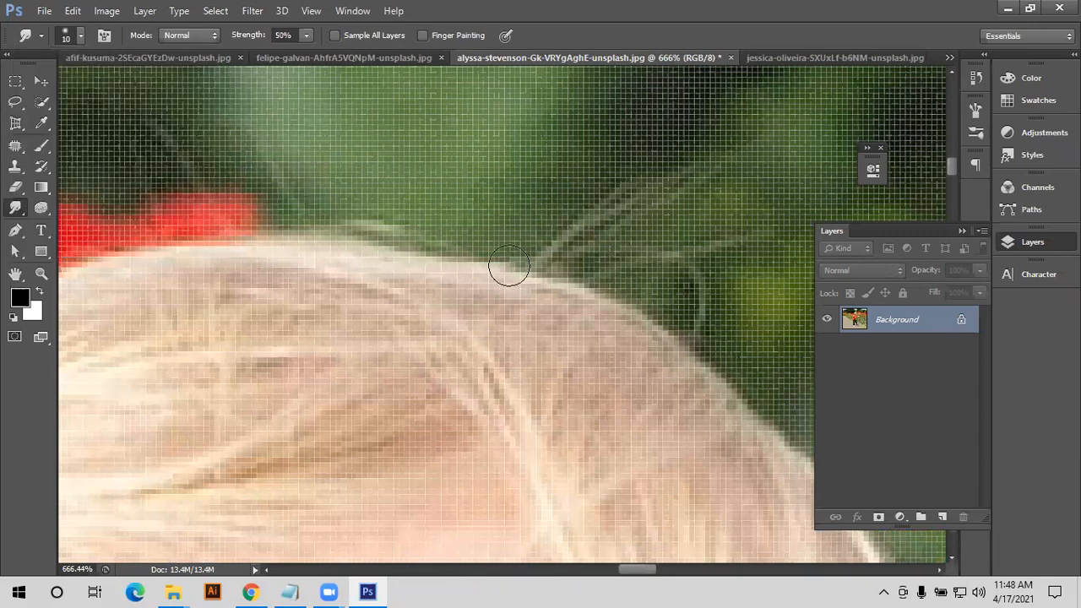
pyautogui.click(83, 35)
pyautogui.moveTo(27, 87); pyautogui.dragTo(24, 87)
pyautogui.click(568, 285)
pyautogui.moveTo(567, 286)
pyautogui.mouseDown()
pyautogui.moveTo(547, 269)
pyautogui.moveTo(522, 292)
pyautogui.moveTo(519, 271)
pyautogui.moveTo(500, 261)
pyautogui.moveTo(492, 285)
pyautogui.moveTo(491, 268)
pyautogui.moveTo(468, 249)
pyautogui.moveTo(421, 253)
pyautogui.moveTo(464, 272)
pyautogui.moveTo(444, 280)
pyautogui.moveTo(437, 253)
pyautogui.moveTo(483, 303)
pyautogui.moveTo(488, 268)
pyautogui.moveTo(496, 272)
pyautogui.moveTo(488, 266)
pyautogui.moveTo(505, 327)
pyautogui.mouseUp()
pyautogui.moveTo(599, 320)
pyautogui.mouseDown()
pyautogui.moveTo(560, 278)
pyautogui.moveTo(510, 284)
pyautogui.moveTo(522, 244)
pyautogui.moveTo(584, 261)
pyautogui.mouseUp()
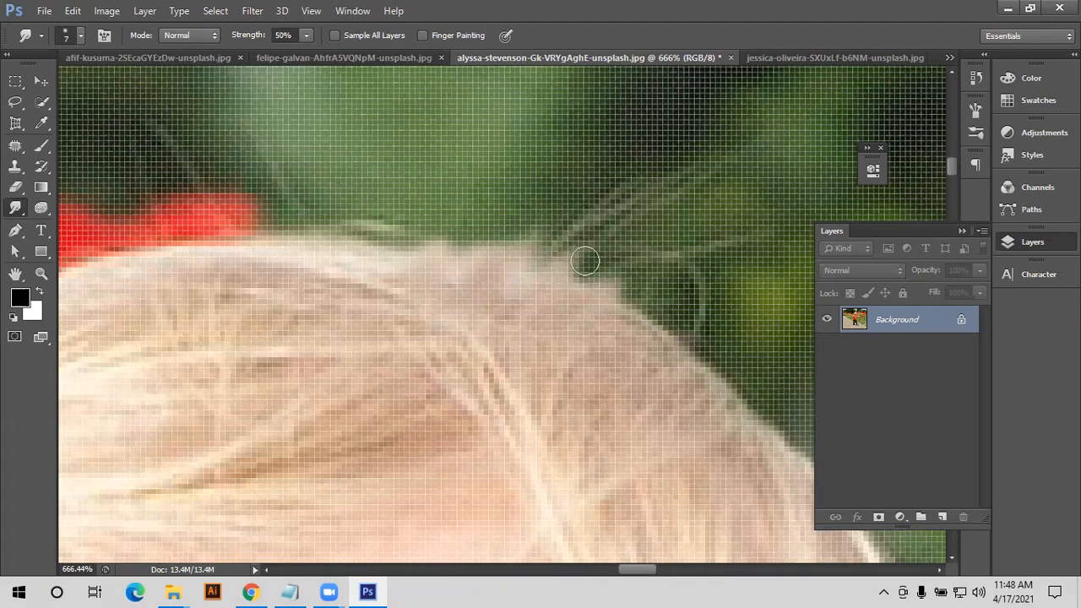
pyautogui.scroll(-8, 585, 261)
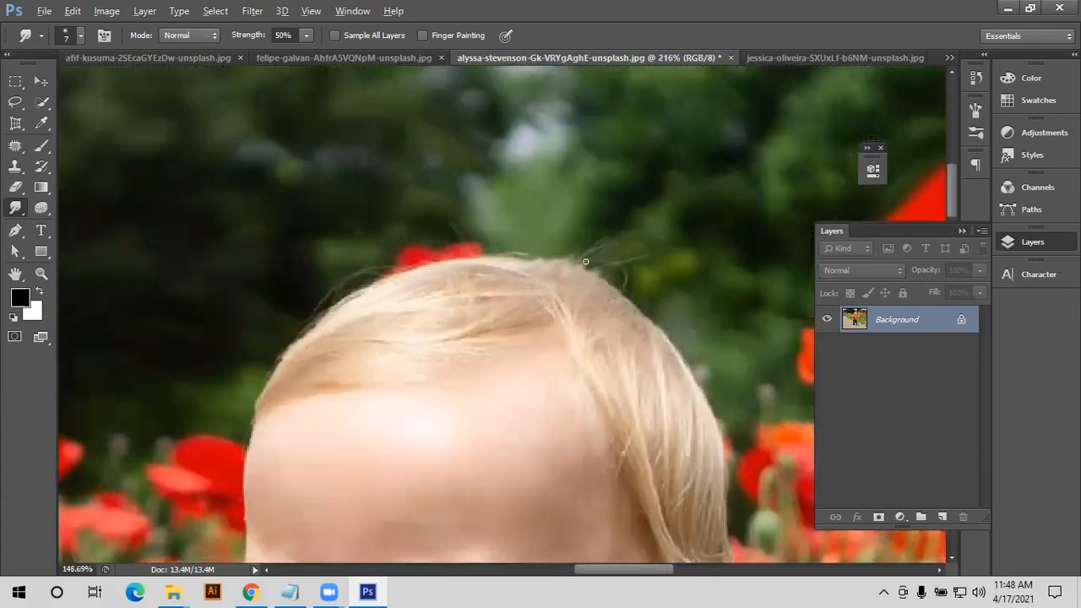
pyautogui.scroll(-3, 608, 301)
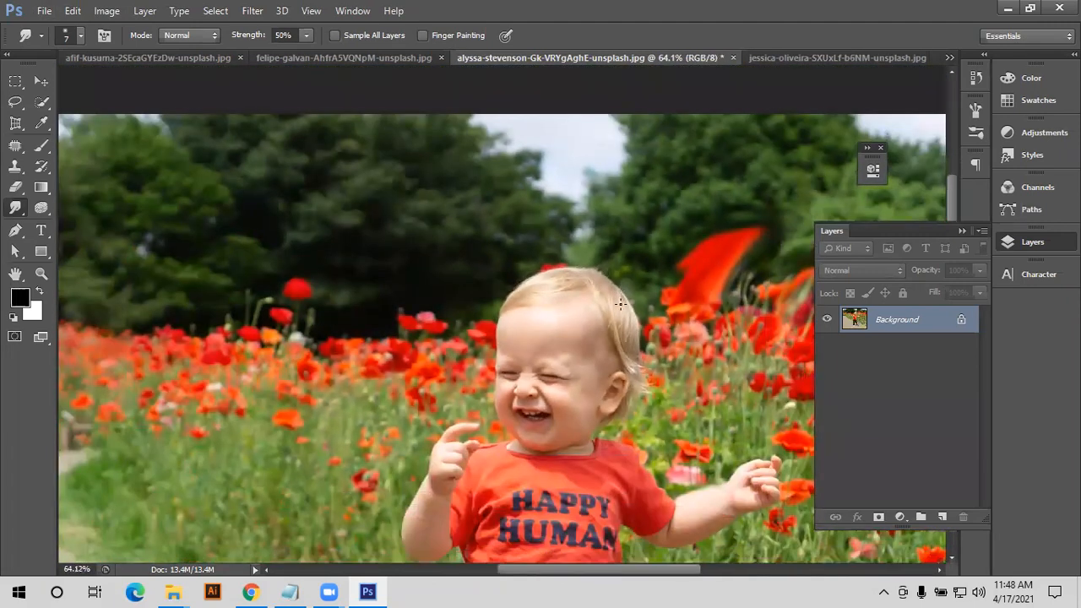
pyautogui.scroll(-2, 630, 316)
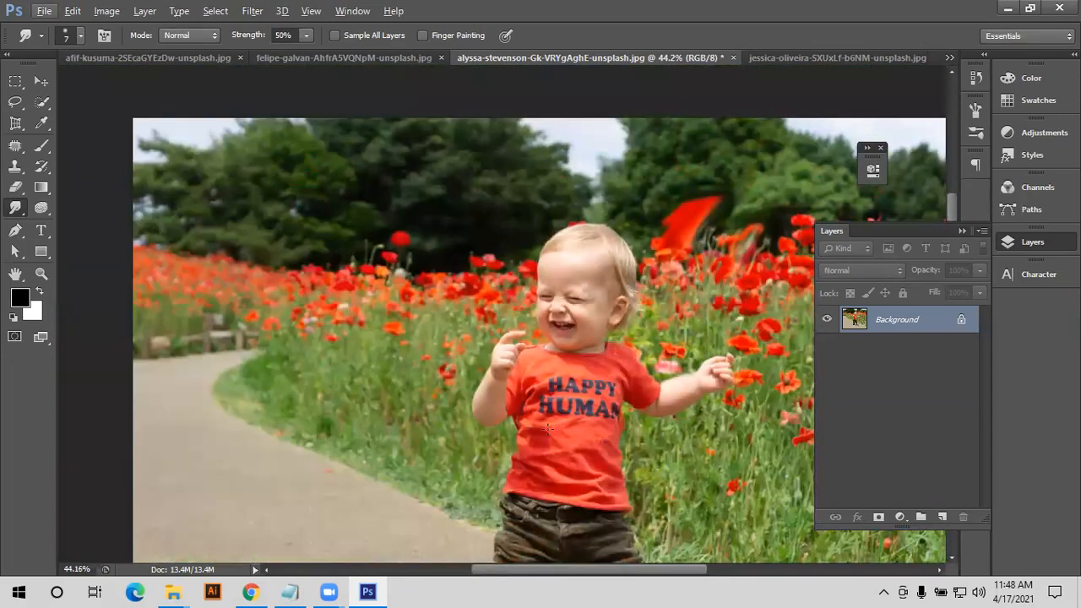
pyautogui.click(42, 81)
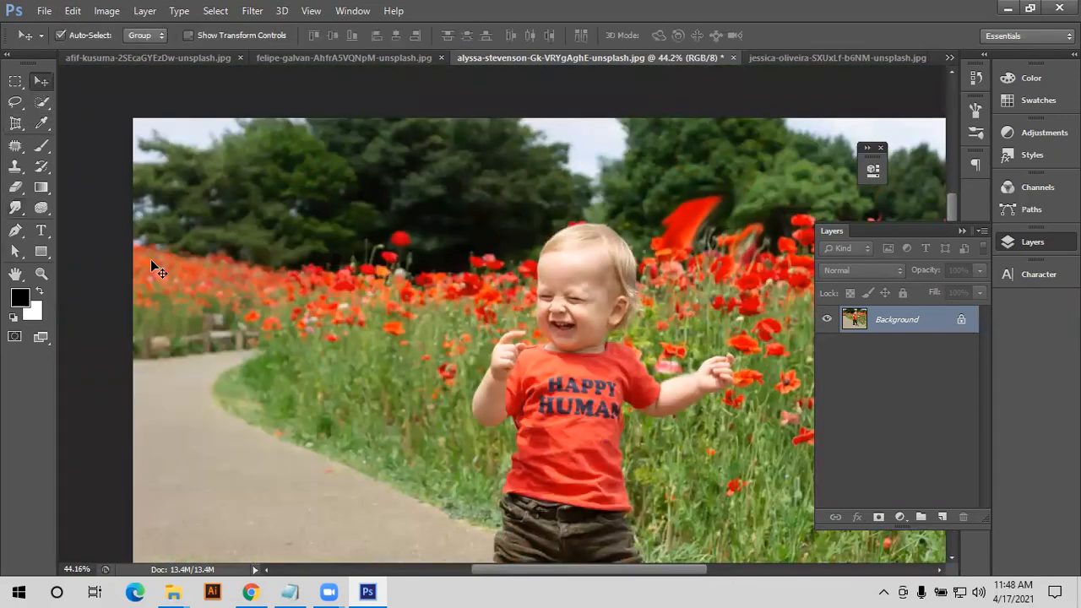
pyautogui.click(15, 207)
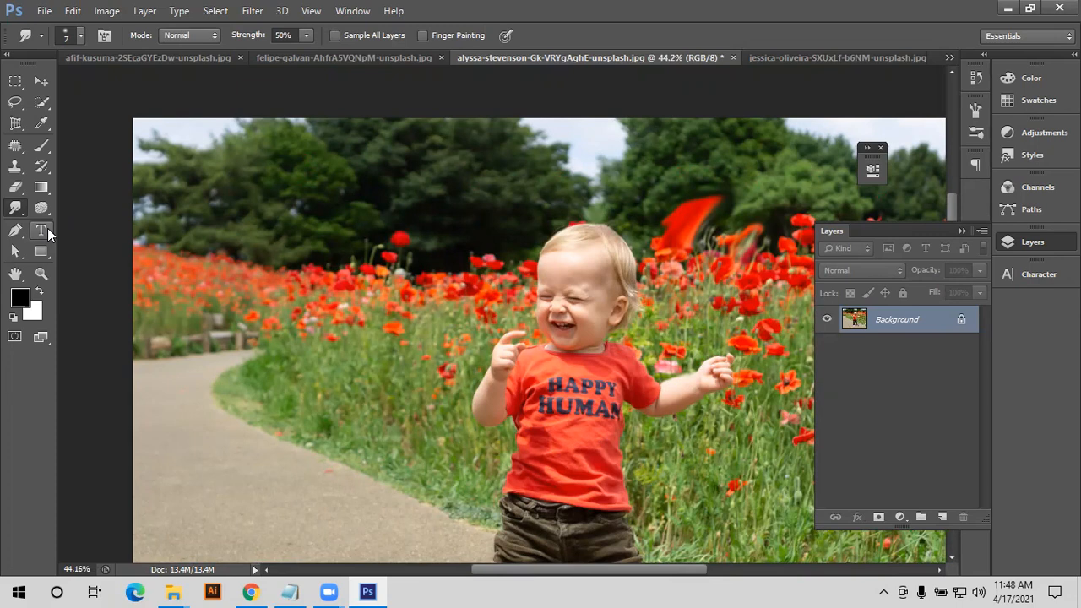
# - Switch to Chrome and open uihere.com in a new browser tab
pyautogui.click(247, 591)
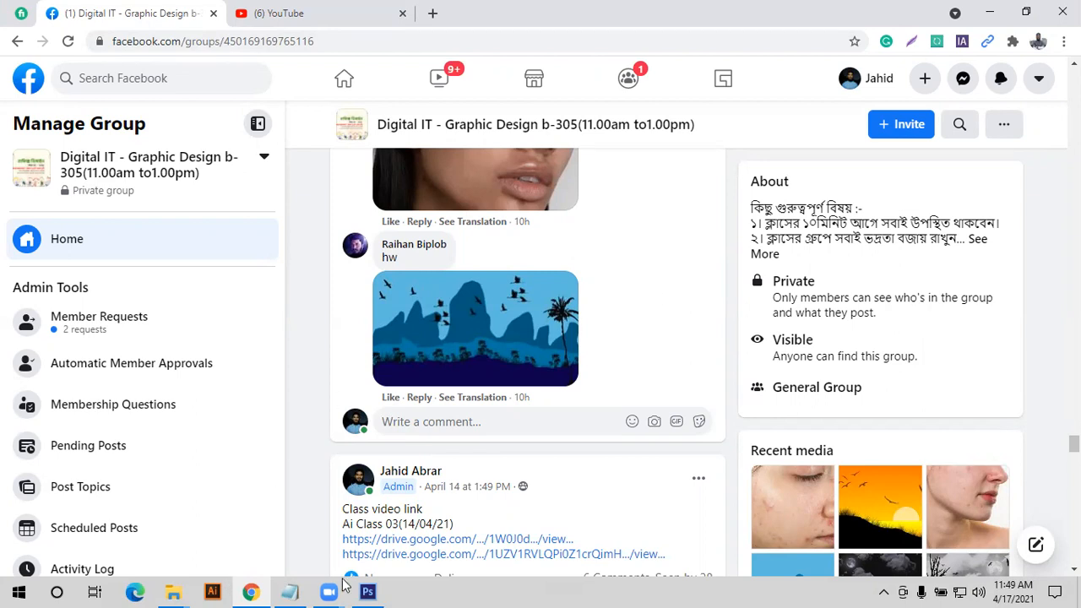
pyautogui.hotkey('ctrl', 't')
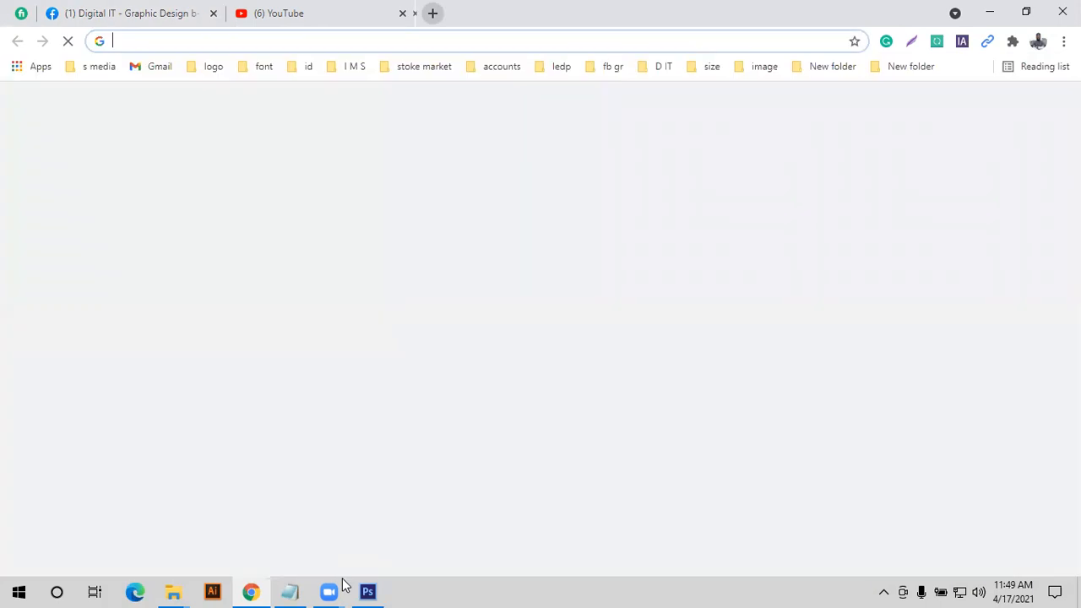
pyautogui.hotkey('ctrl', 't')
pyautogui.hotkey('ctrl', 't')
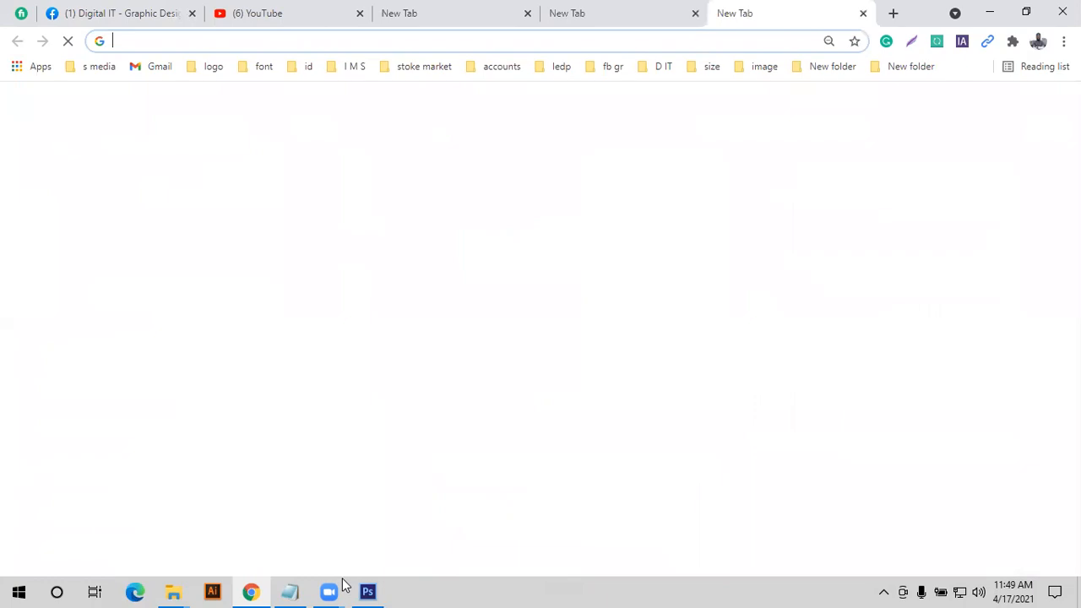
pyautogui.hotkey('ctrl', 'w')
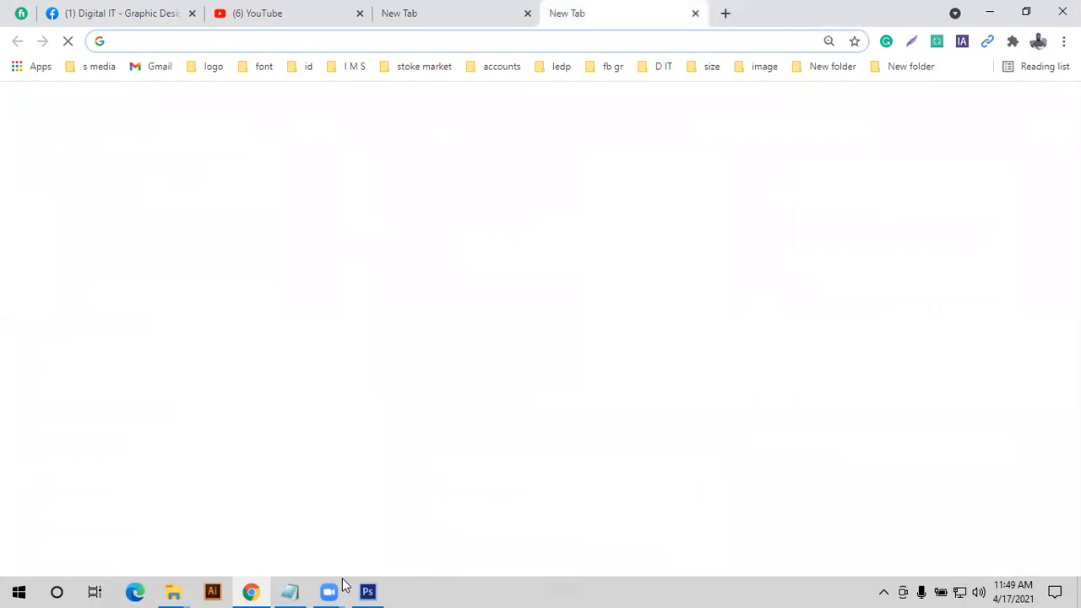
pyautogui.hotkey('ctrl', 'w')
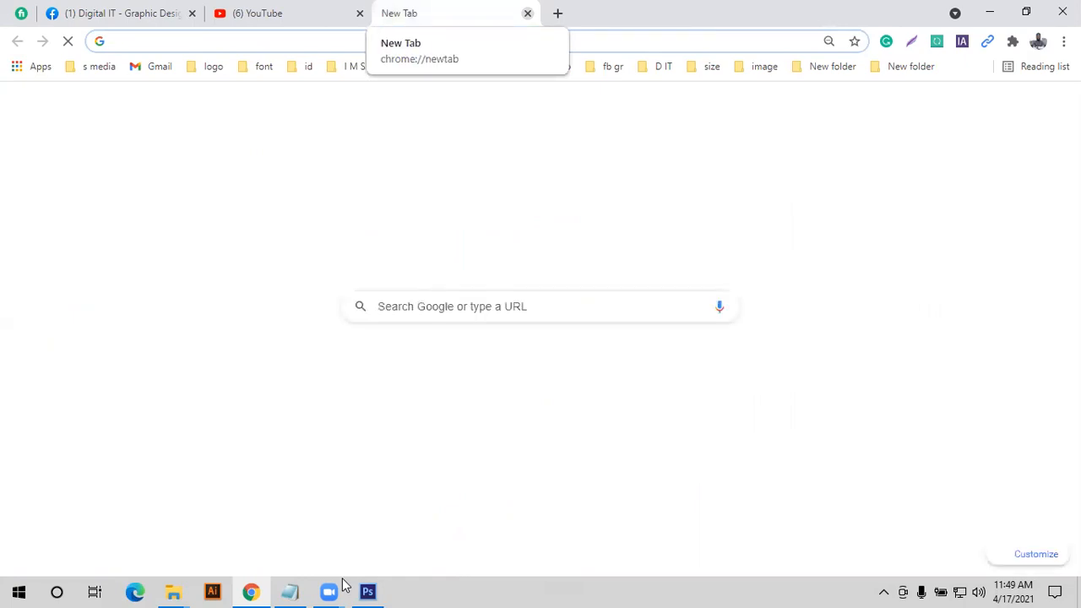
pyautogui.write('uihere')
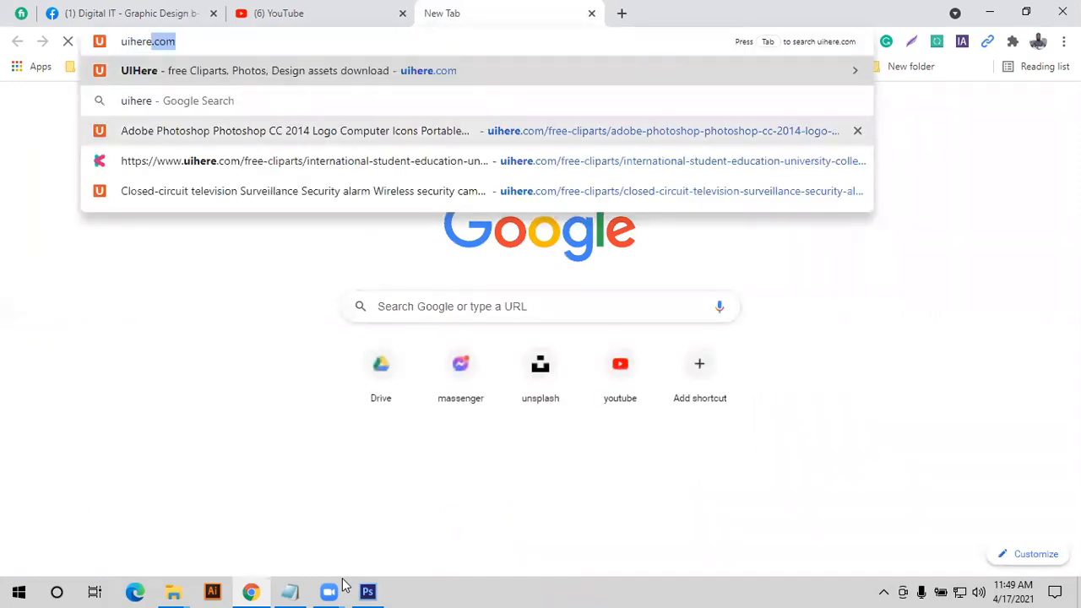
pyautogui.press('Return')
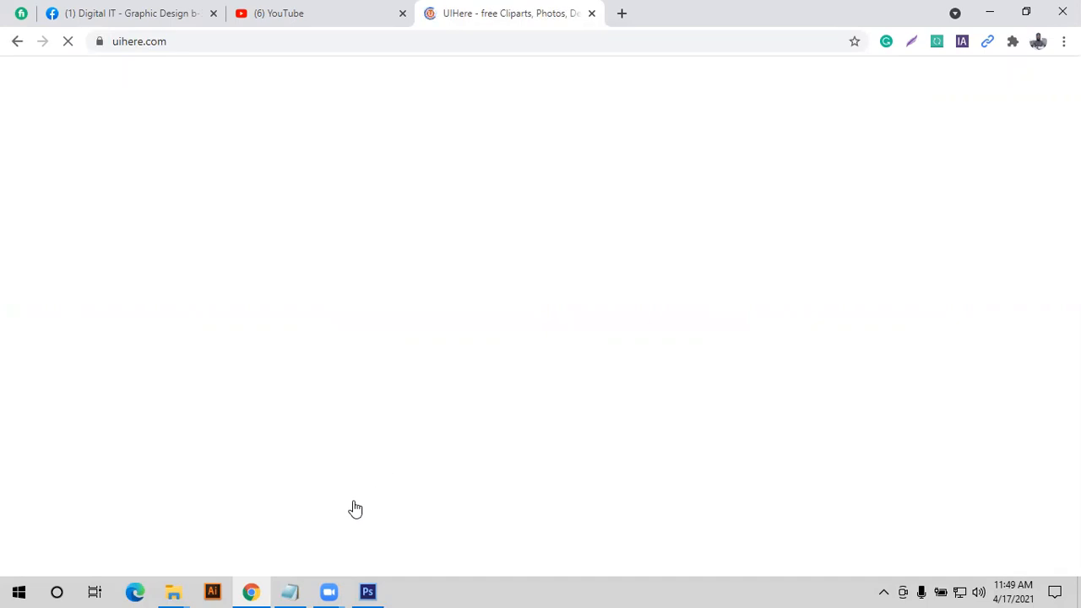
# - Search the cliparts for "elephant" and open the download page of the African bush elephant PNG
pyautogui.scroll(-1, 355, 510)
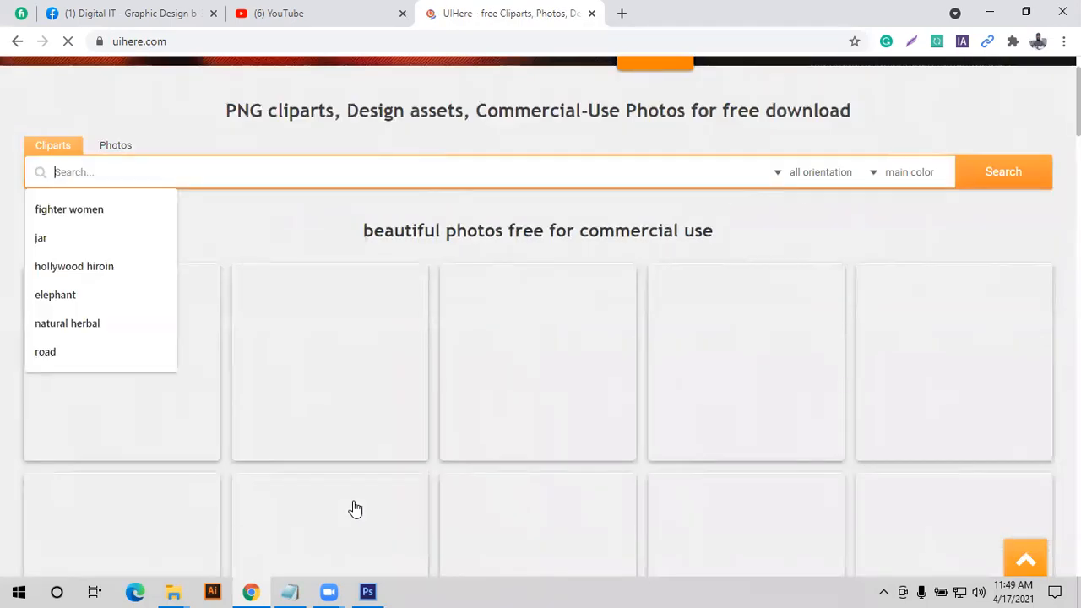
pyautogui.write('elephant')
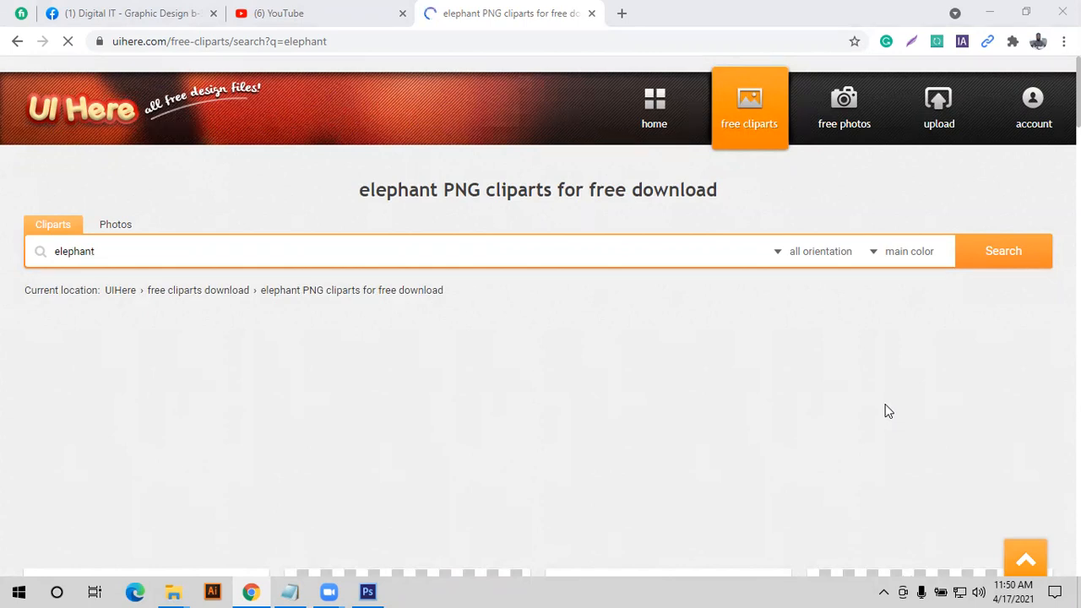
pyautogui.scroll(-5, 885, 411)
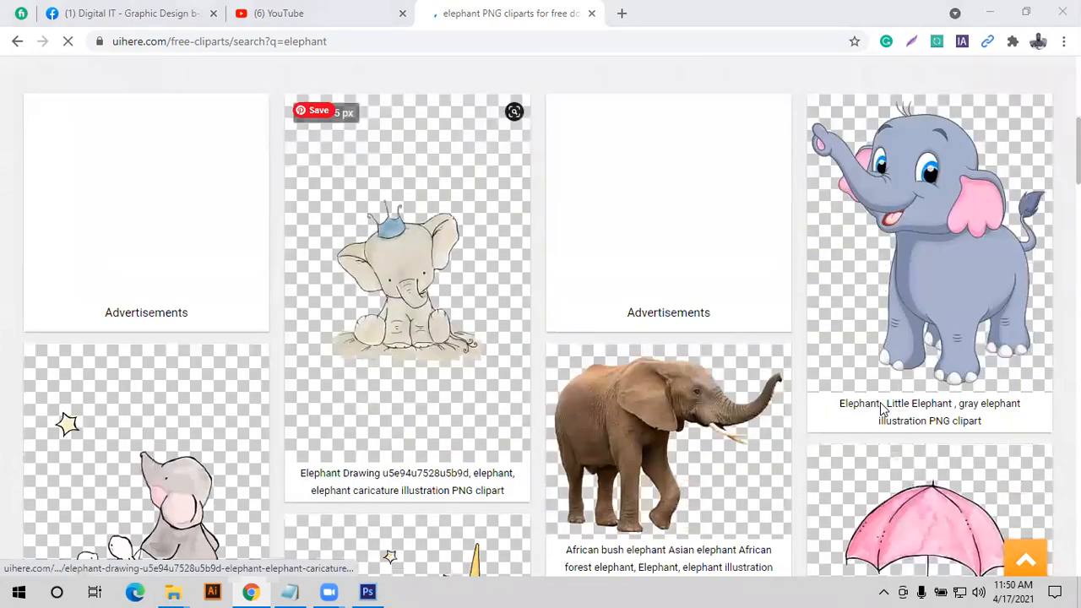
pyautogui.scroll(-3, 882, 408)
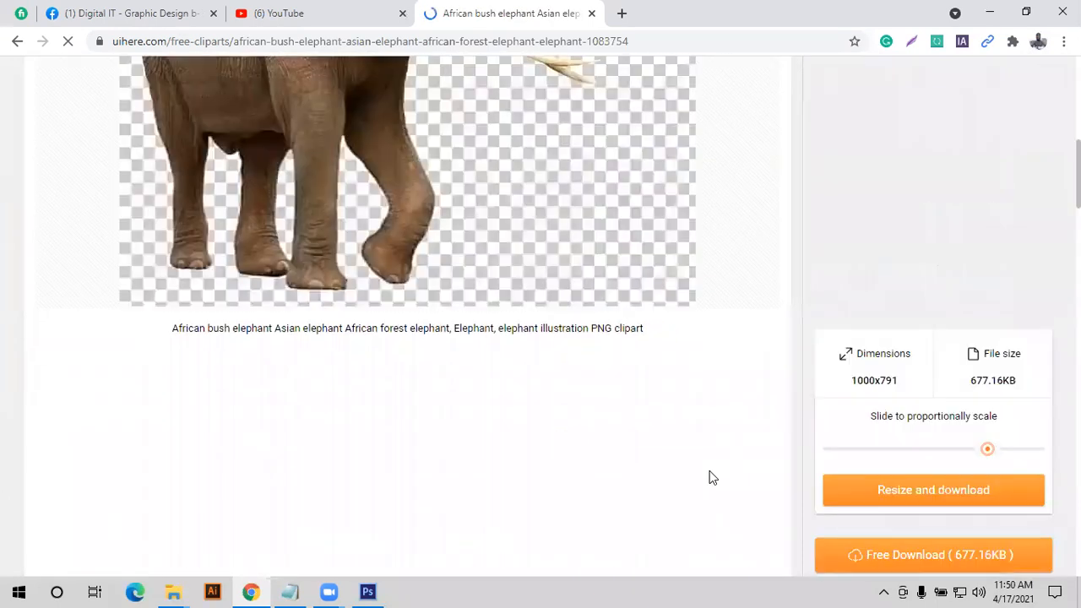
pyautogui.scroll(-3, 709, 478)
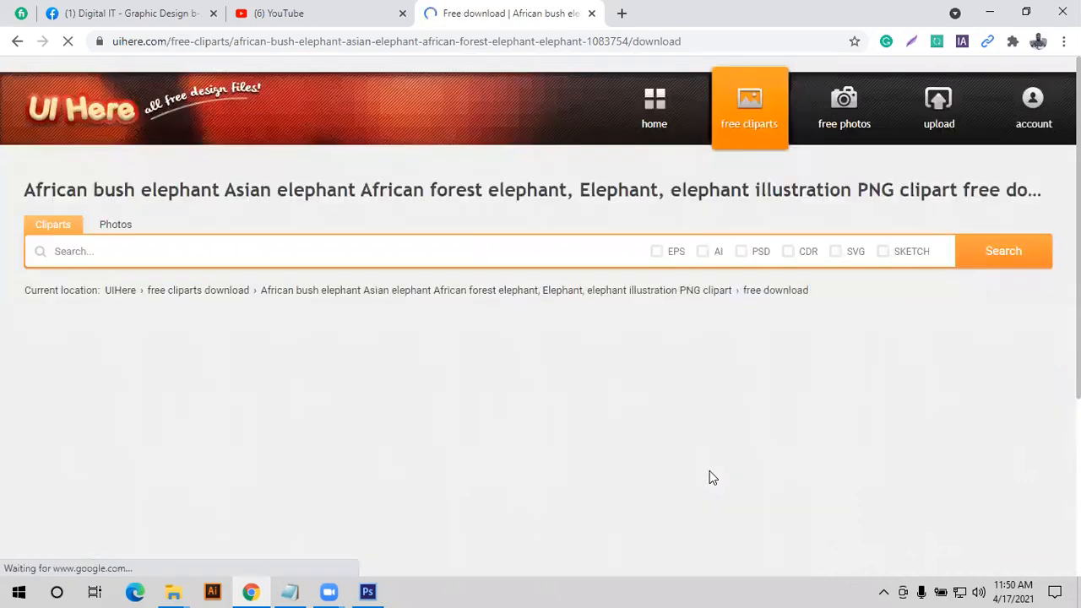
pyautogui.scroll(-2, 709, 477)
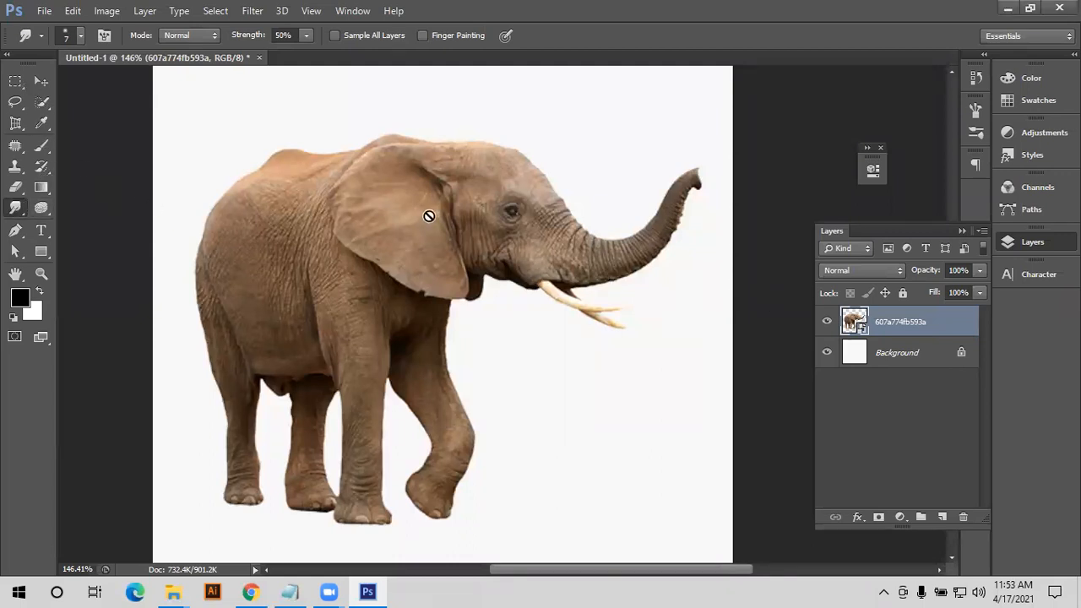
# - Try to smudge the elephant's eye, then decline rasterizing the smart object
pyautogui.click(509, 216)
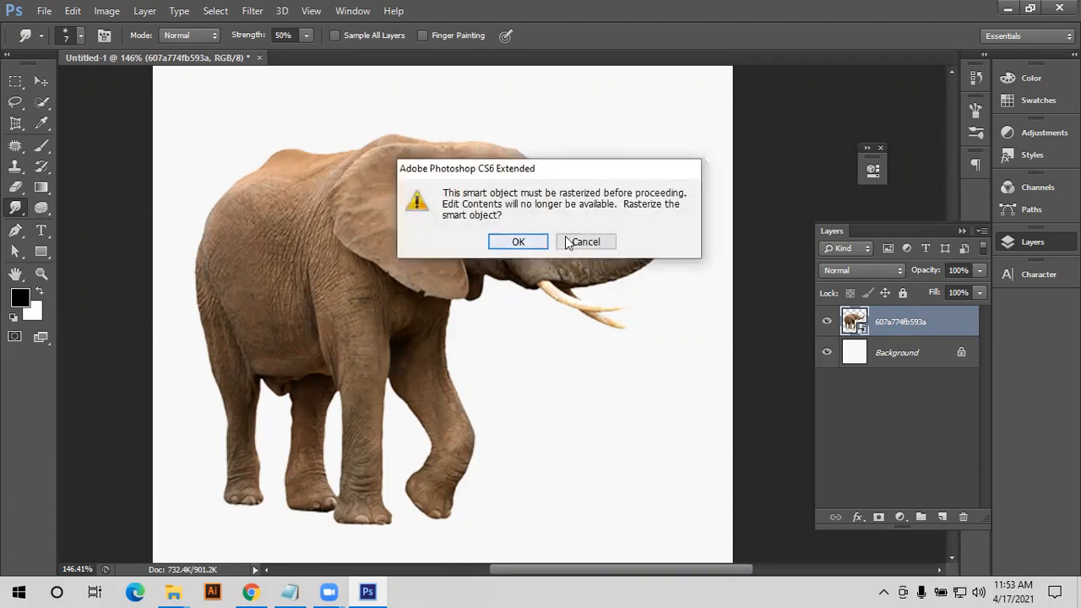
pyautogui.click(566, 240)
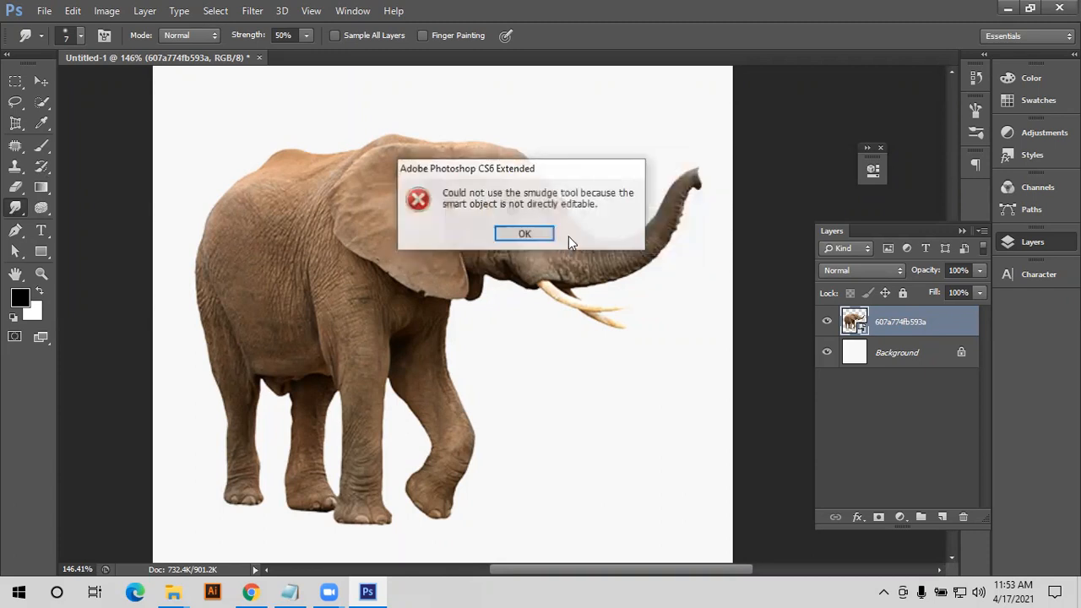
# - Dismiss the smart object error and rasterize the elephant layer
pyautogui.click(523, 235)
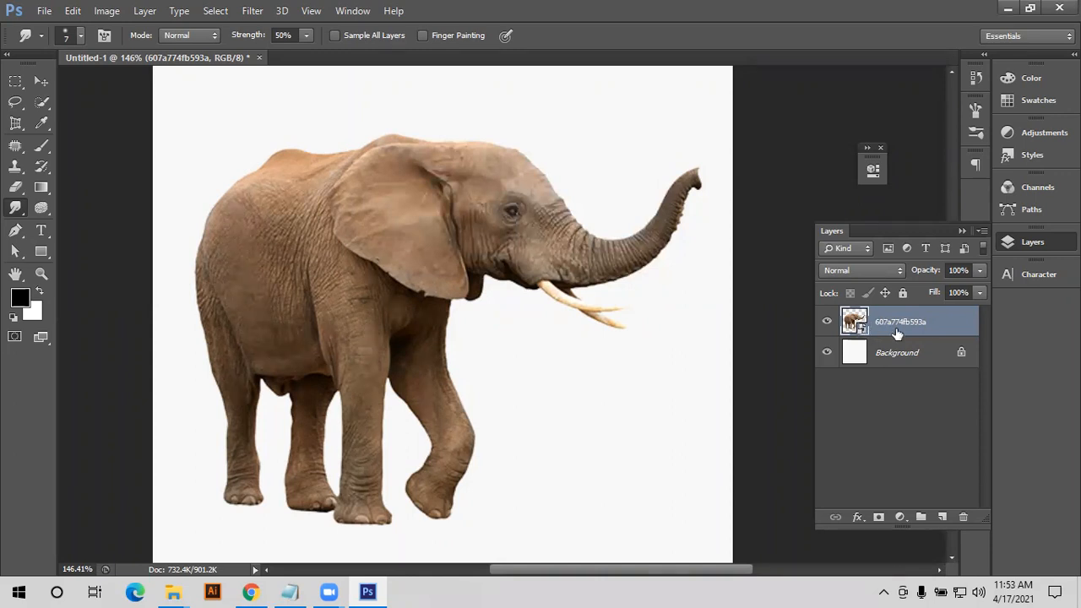
pyautogui.rightClick(948, 322)
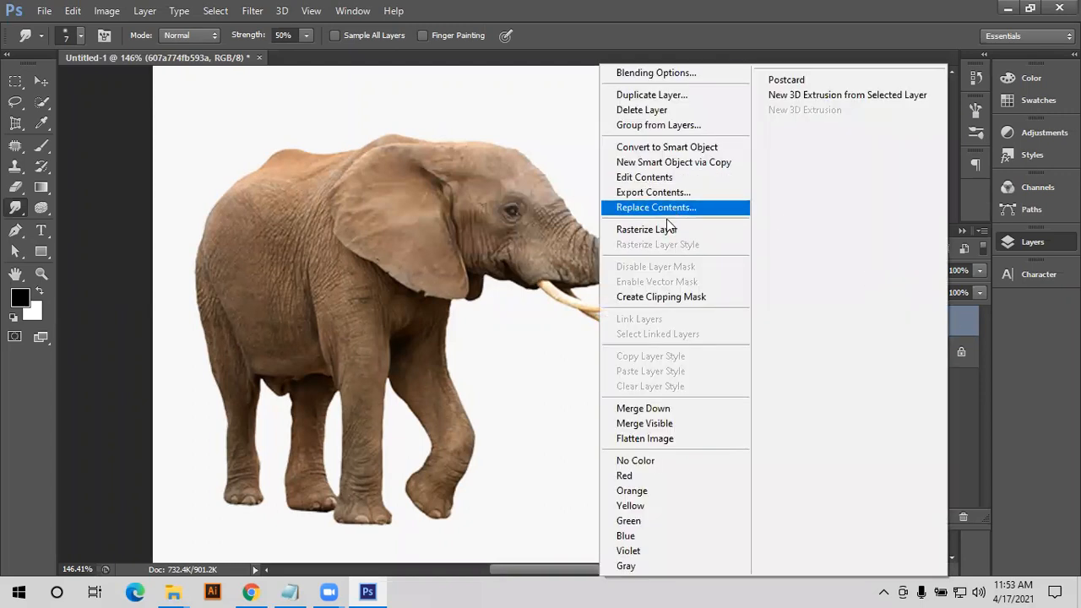
pyautogui.click(665, 230)
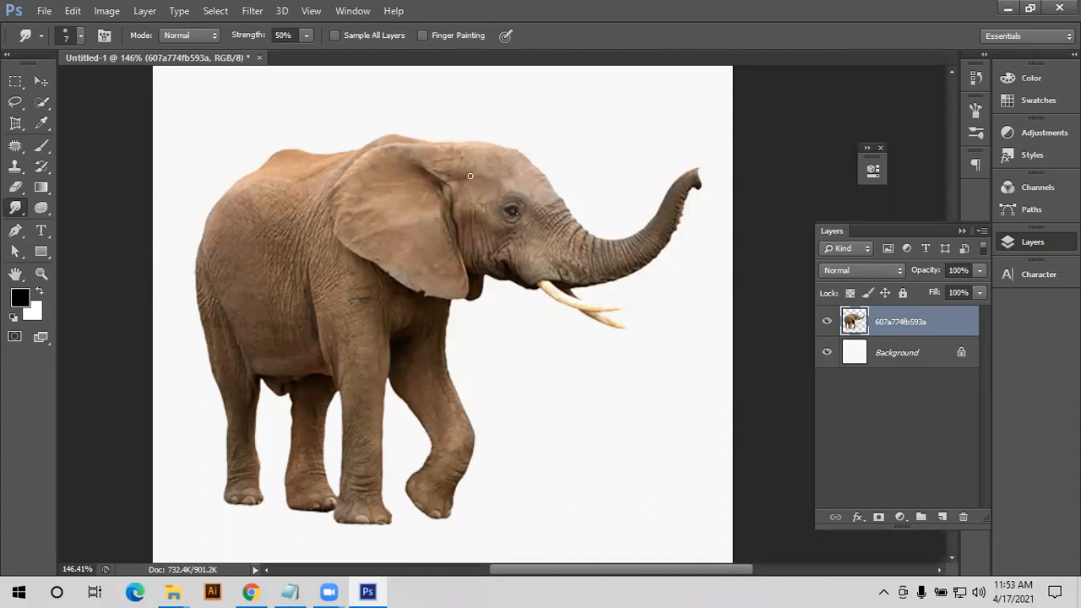
# - Smudge across the elephant's head and ear, enlarging the Smudge brush to 45 px
pyautogui.moveTo(500, 136)
pyautogui.mouseDown()
pyautogui.moveTo(465, 169)
pyautogui.moveTo(460, 125)
pyautogui.moveTo(461, 165)
pyautogui.moveTo(429, 142)
pyautogui.moveTo(420, 166)
pyautogui.moveTo(368, 132)
pyautogui.moveTo(390, 187)
pyautogui.moveTo(341, 156)
pyautogui.moveTo(426, 287)
pyautogui.moveTo(421, 215)
pyautogui.mouseUp()
pyautogui.press(']')
pyautogui.press(']')
pyautogui.press(']')
pyautogui.press(']')
pyautogui.press(']')
pyautogui.press(']')
pyautogui.press(']')
pyautogui.press(']')
pyautogui.press(']')
pyautogui.press(']')
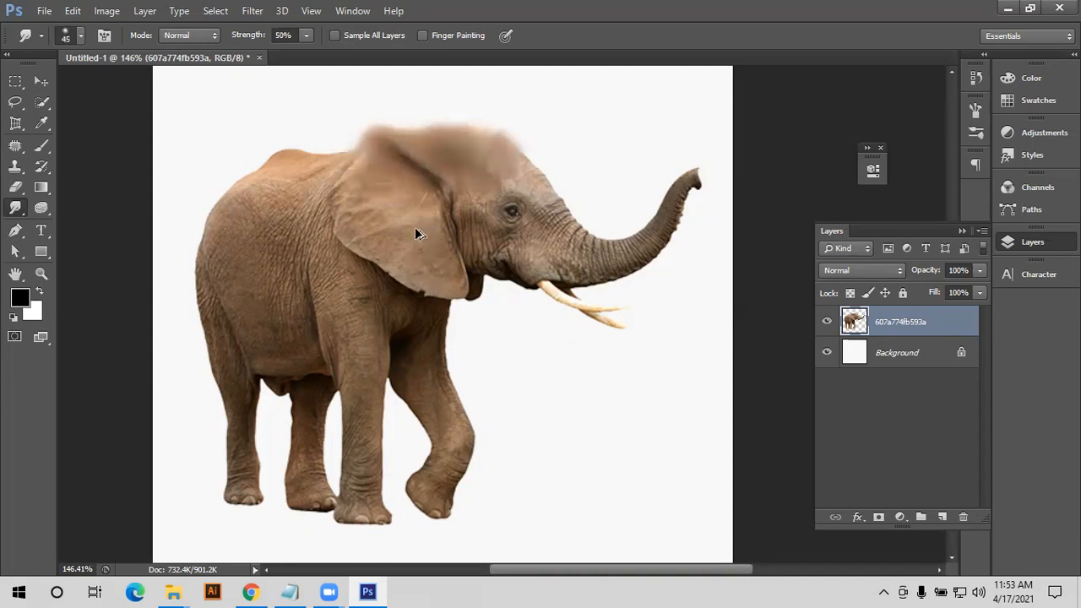
# - Undo the head and ear smudges and the rasterizing of the elephant layer
pyautogui.hotkey('ctrl', 'alt', 'z')
pyautogui.hotkey('ctrl', 'alt', 'z')
pyautogui.hotkey('ctrl', 'alt', 'z')
pyautogui.hotkey('ctrl', 'alt', 'z')
pyautogui.hotkey('ctrl', 'alt', 'z')
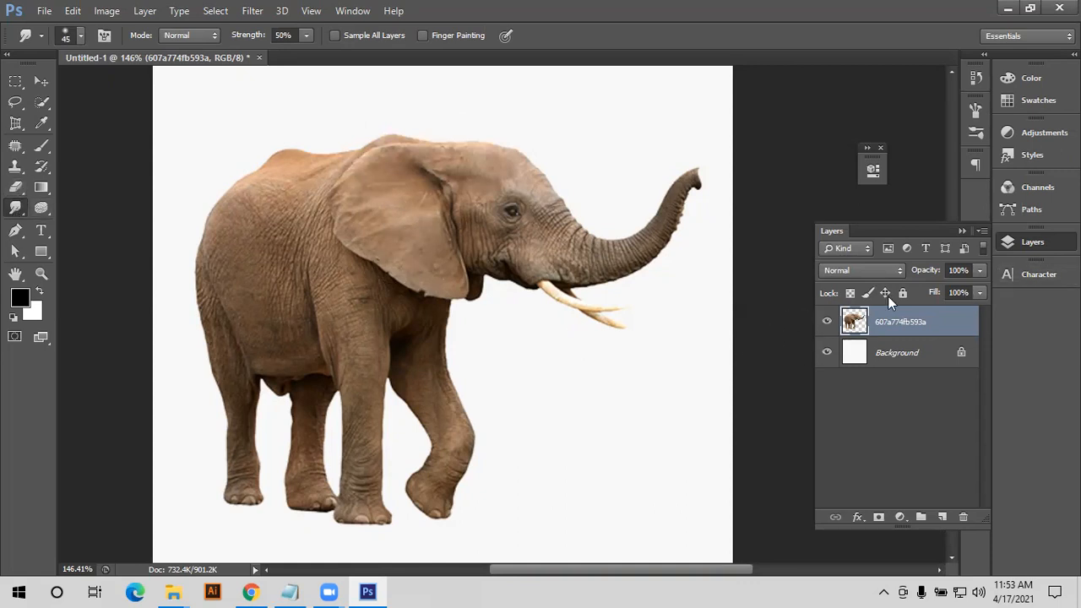
# - Check the Blur, Dodge, Brush, Clone Stamp, History Brush and Art History Brush tools on the elephant smart object
pyautogui.rightClick(10, 208)
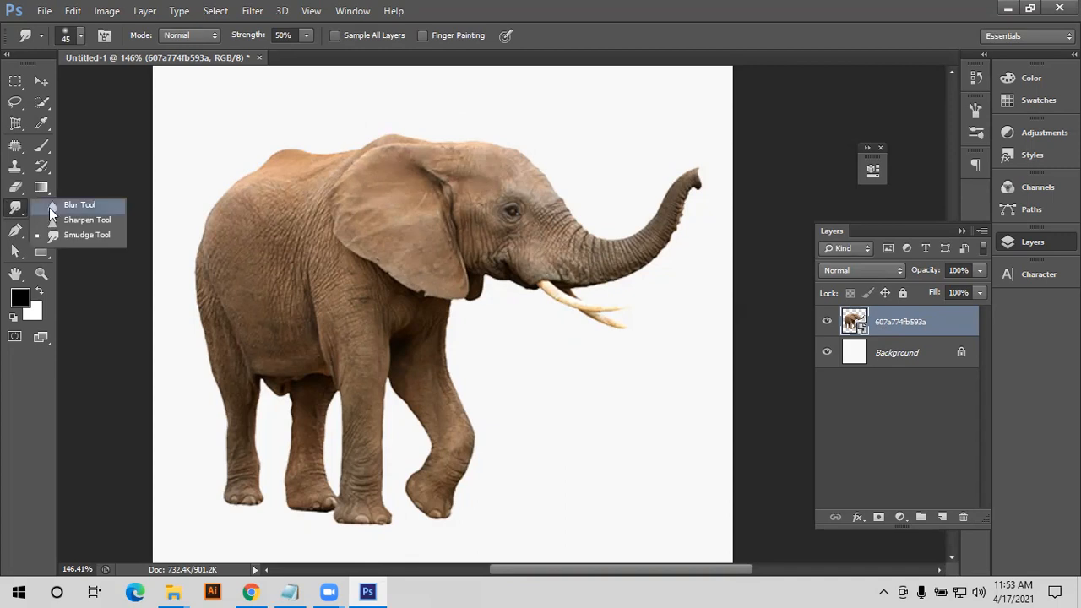
pyautogui.click(51, 207)
pyautogui.moveTo(42, 208); pyautogui.dragTo(79, 208)
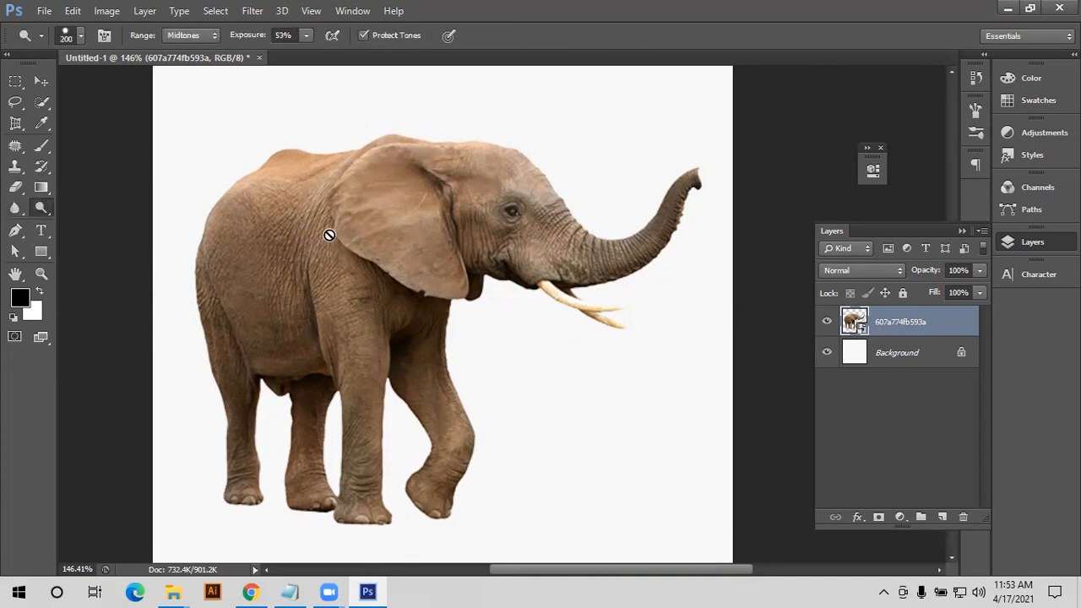
pyautogui.click(48, 144)
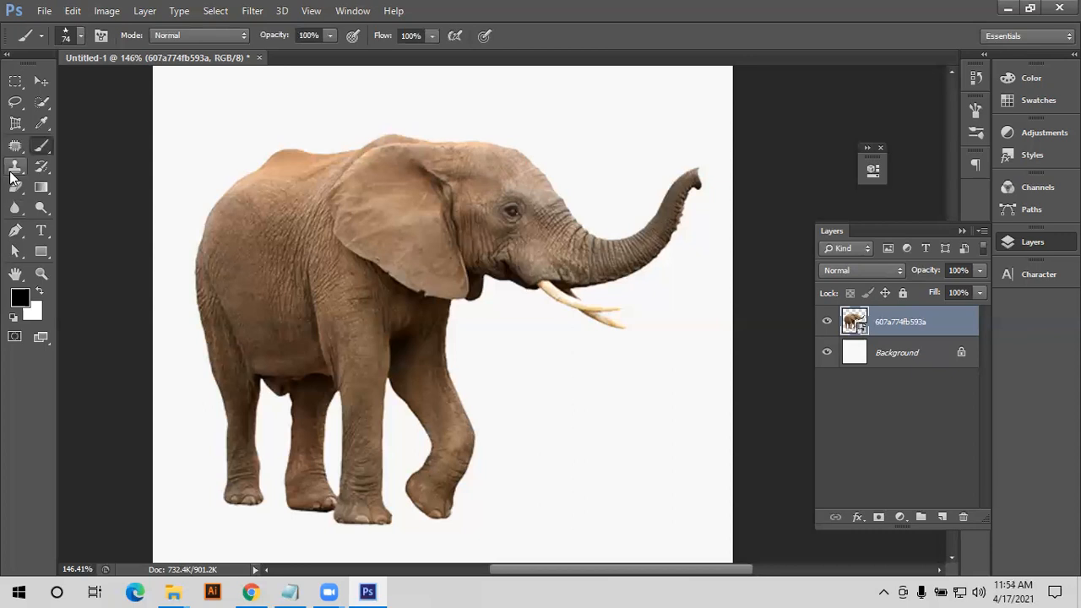
pyautogui.click(16, 167)
pyautogui.click(41, 166)
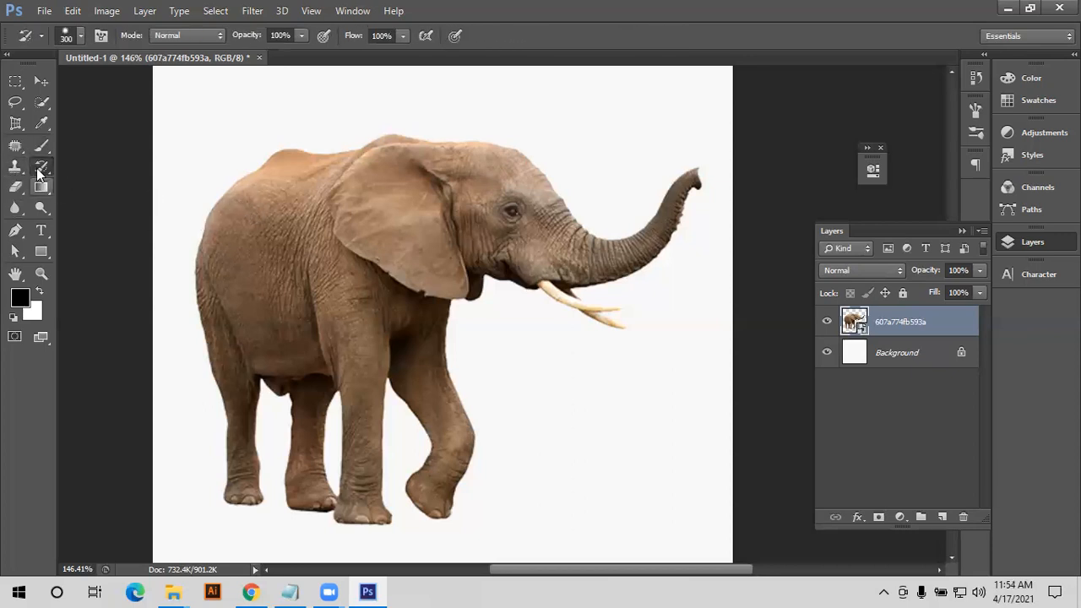
pyautogui.rightClick(40, 174)
pyautogui.click(127, 175)
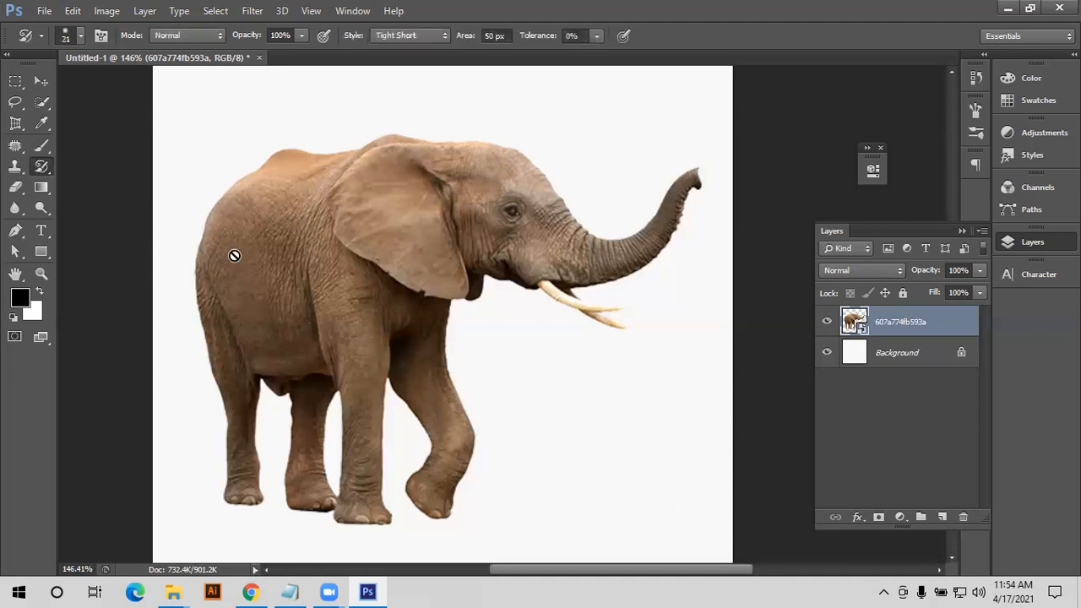
# - Select the Spot Healing Brush and rasterize the elephant smart object layer
pyautogui.click(41, 145)
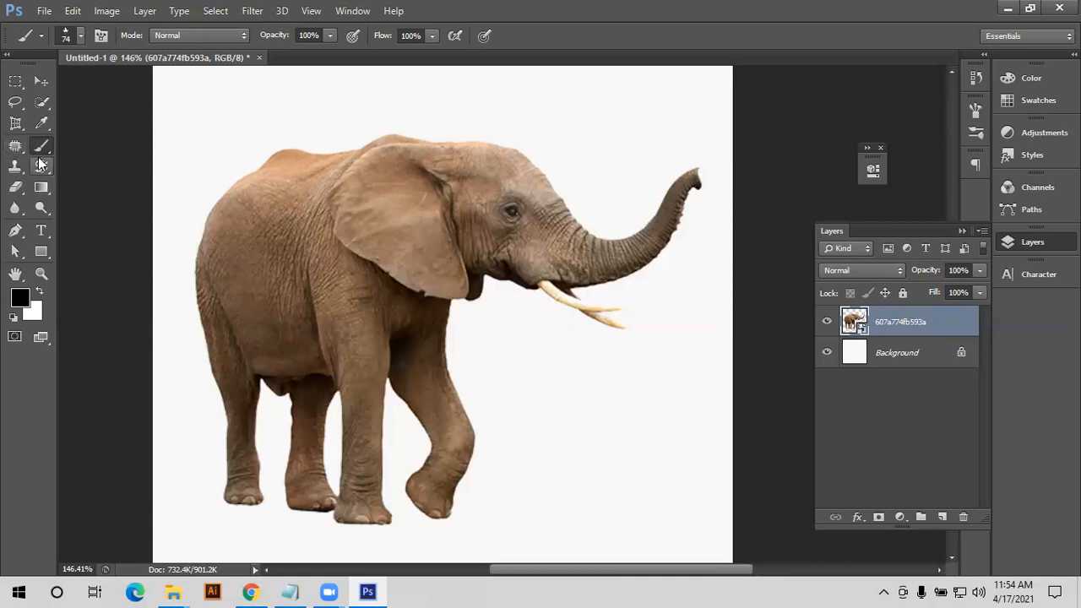
pyautogui.moveTo(15, 148); pyautogui.dragTo(68, 157)
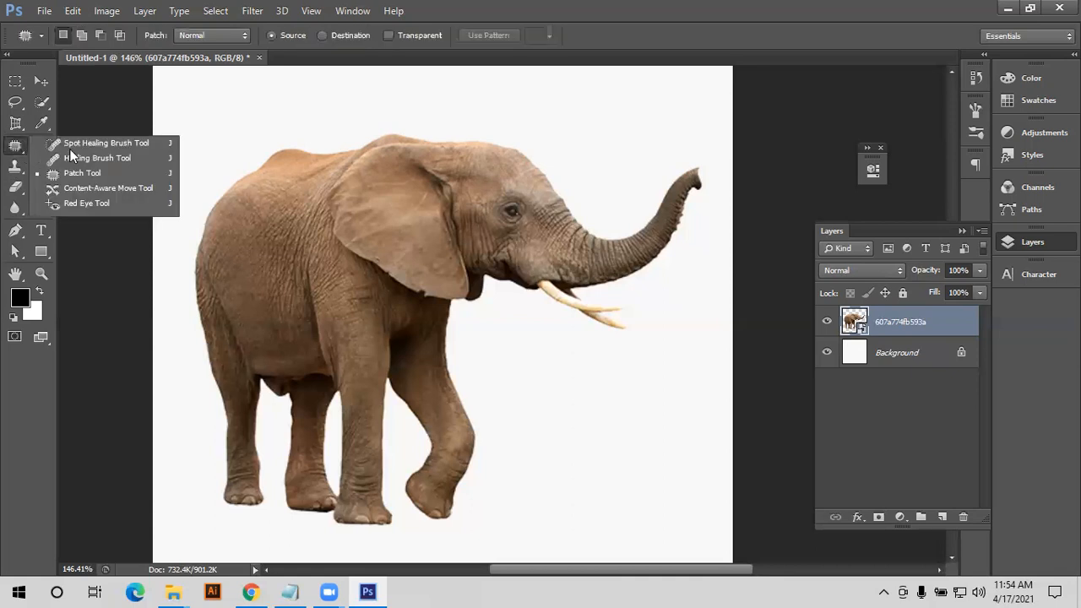
pyautogui.click(89, 143)
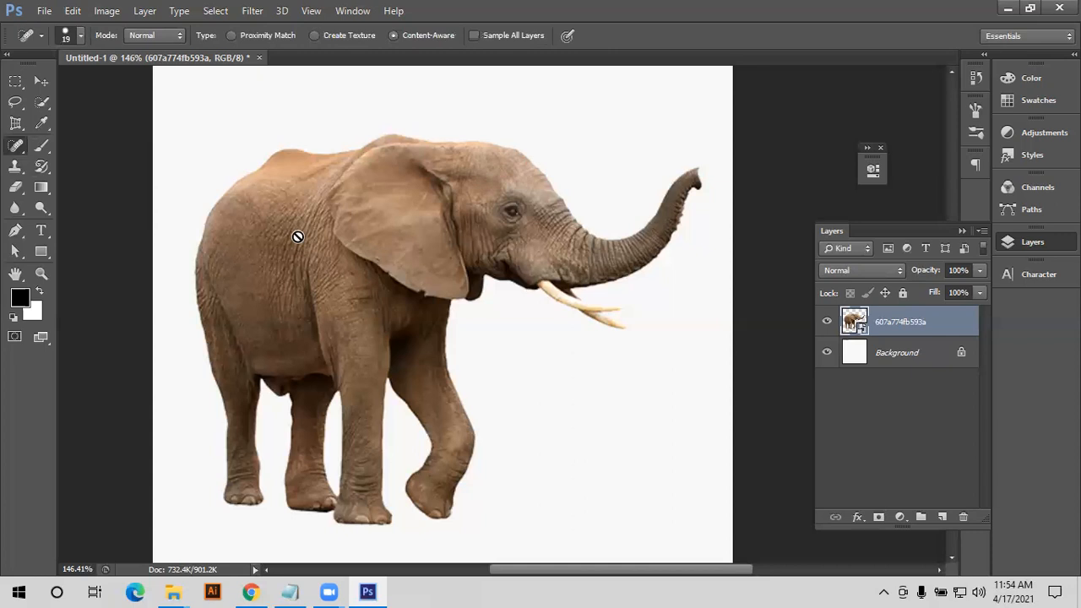
pyautogui.rightClick(906, 321)
pyautogui.click(605, 235)
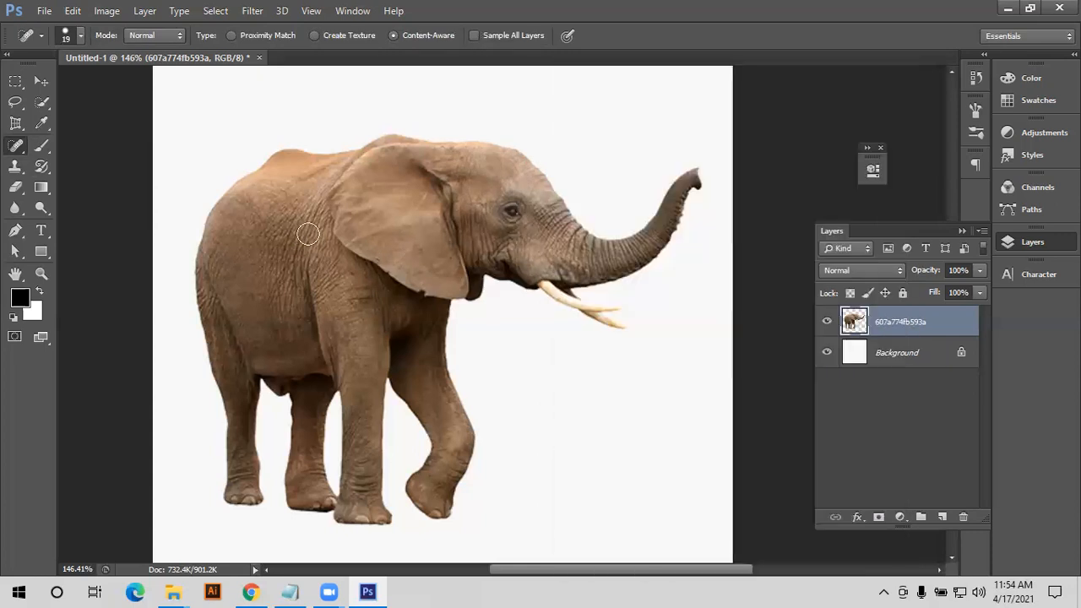
# - Paint a black stroke over the elephant's ear with the 74 px maple leaf brush, then undo it
pyautogui.click(41, 145)
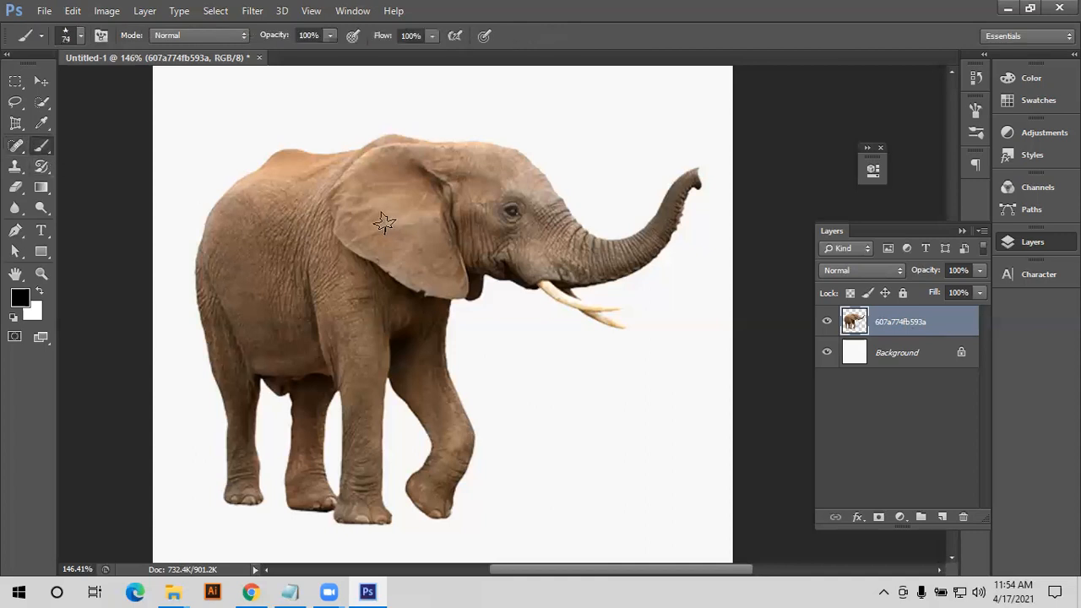
pyautogui.moveTo(374, 218); pyautogui.dragTo(364, 289)
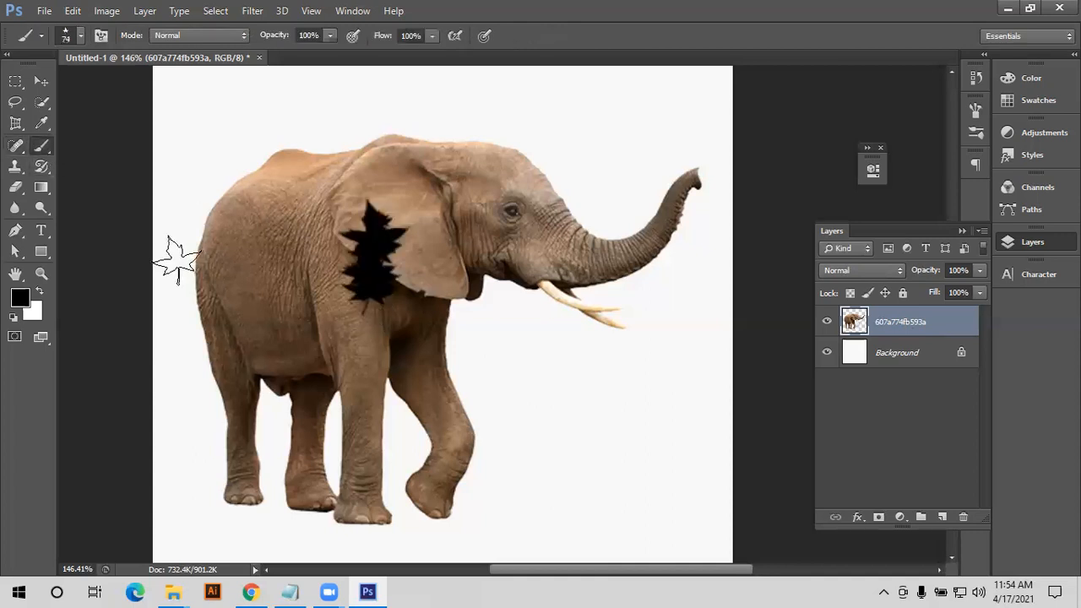
pyautogui.hotkey('ctrl', 'z')
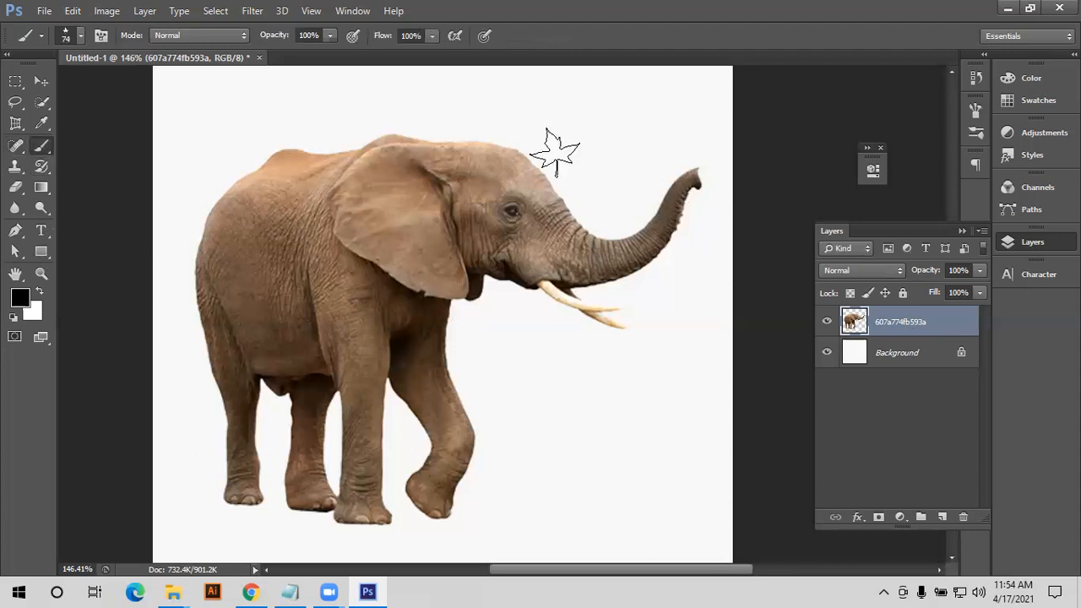
# - Start Puppet Warp on the elephant layer, shift a test pin at the shoulder, then delete that pin
pyautogui.click(42, 81)
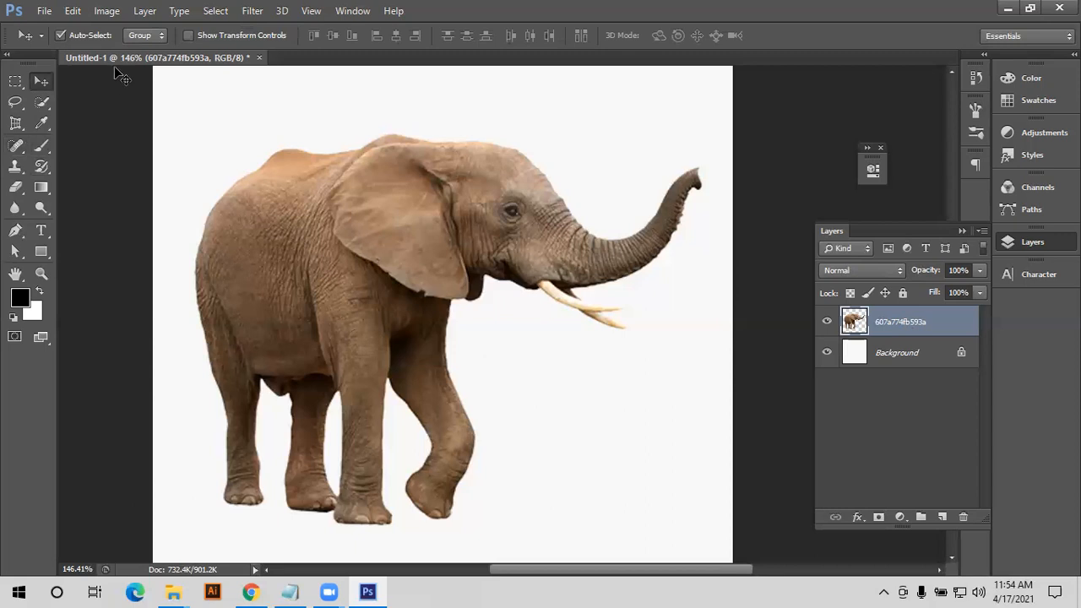
pyautogui.click(73, 11)
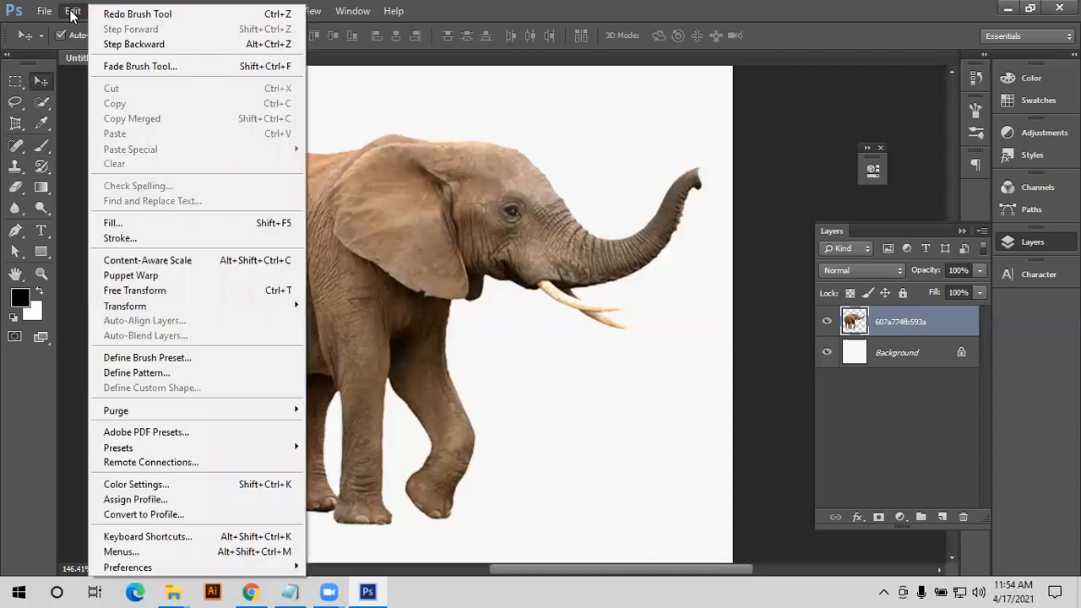
pyautogui.click(128, 276)
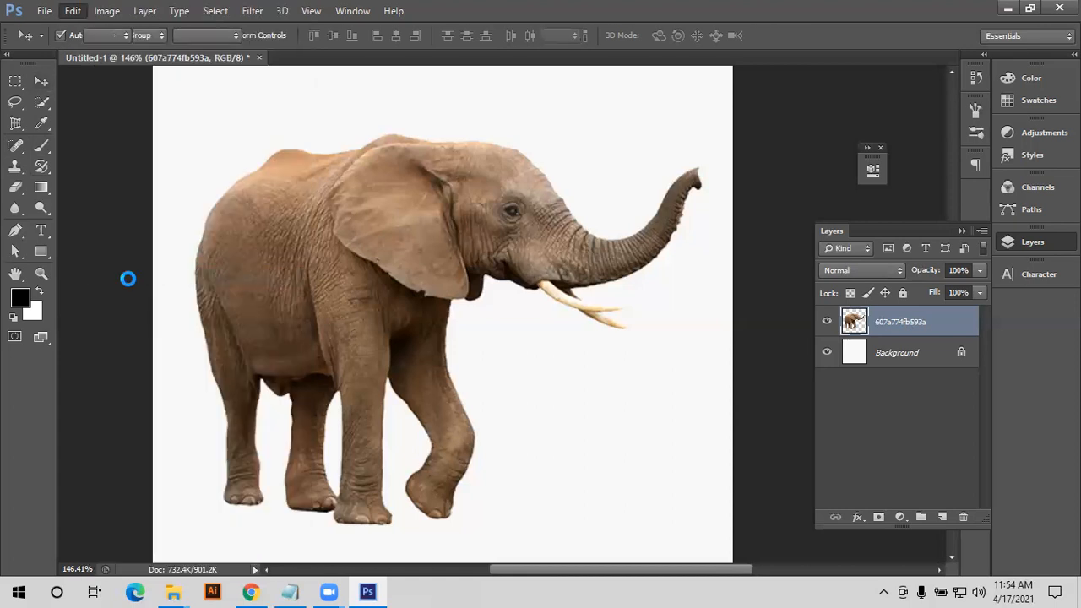
pyautogui.moveTo(424, 267); pyautogui.dragTo(345, 288)
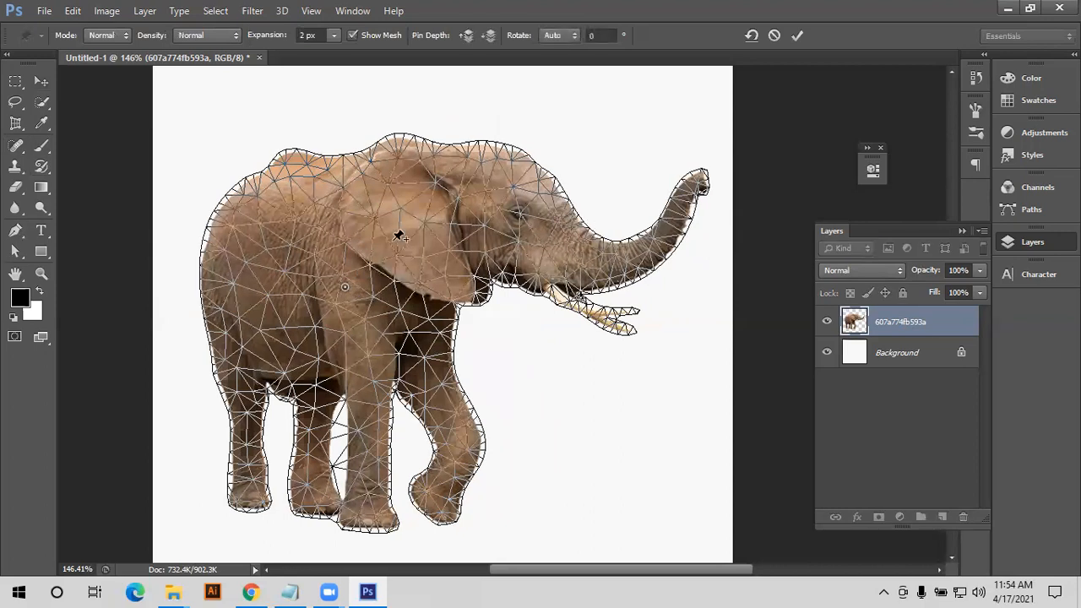
pyautogui.press('Delete')
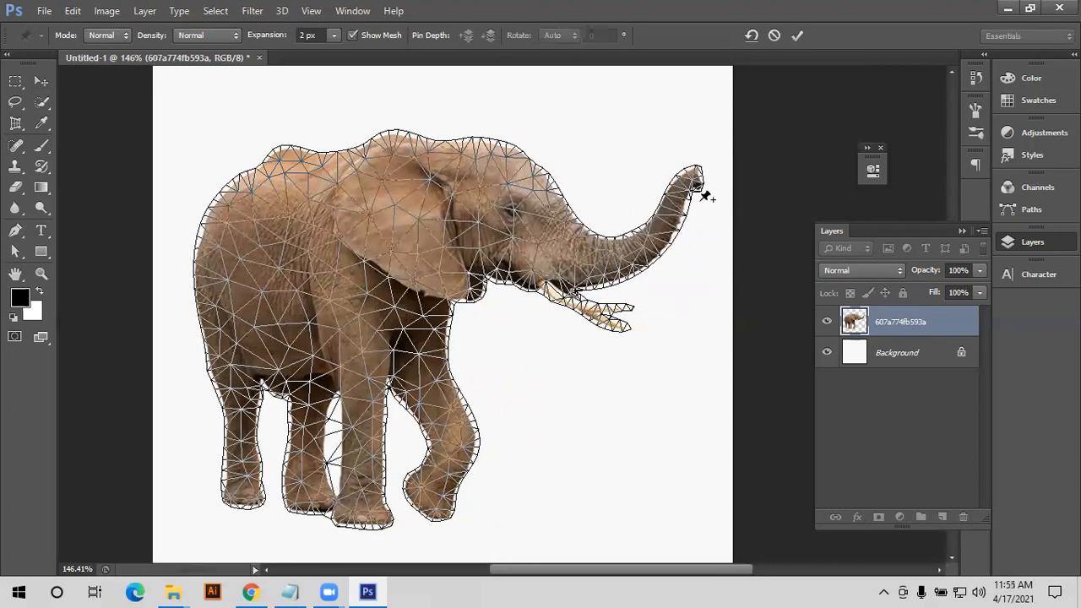
# - Pin the rear foot, upper hind leg and rump, then try bending the trunk back over the head and undo it
pyautogui.click(226, 496)
pyautogui.click(225, 396)
pyautogui.click(210, 216)
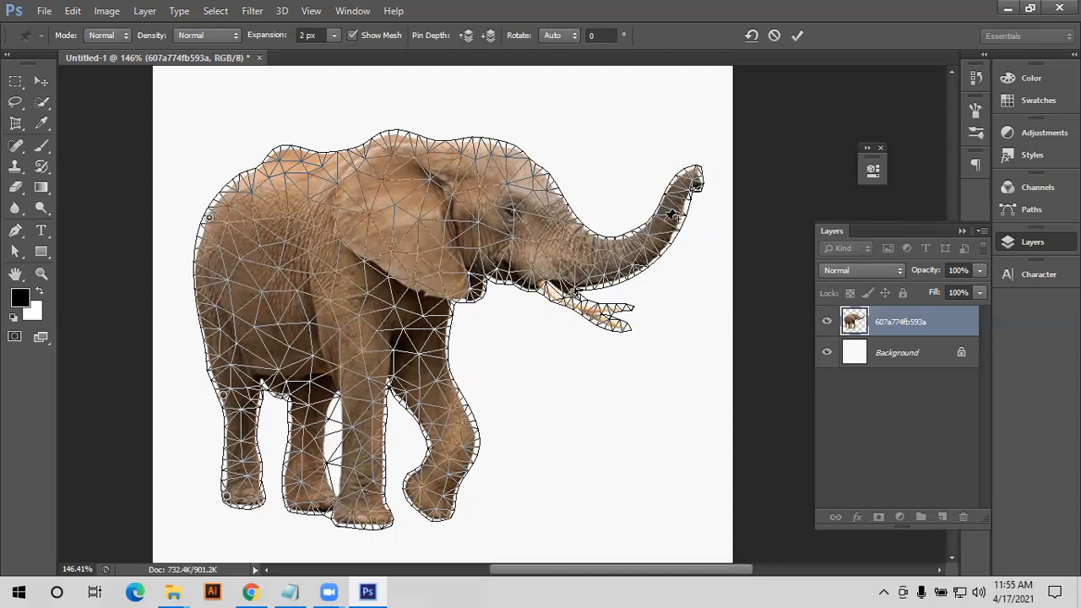
pyautogui.moveTo(660, 181); pyautogui.dragTo(449, 90)
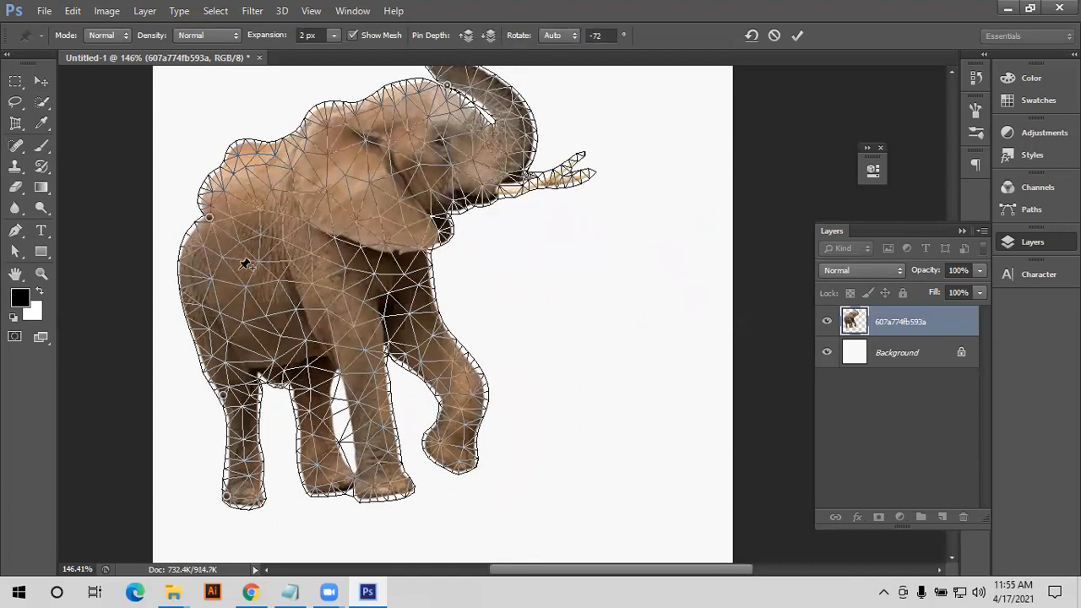
pyautogui.hotkey('ctrl', 'z')
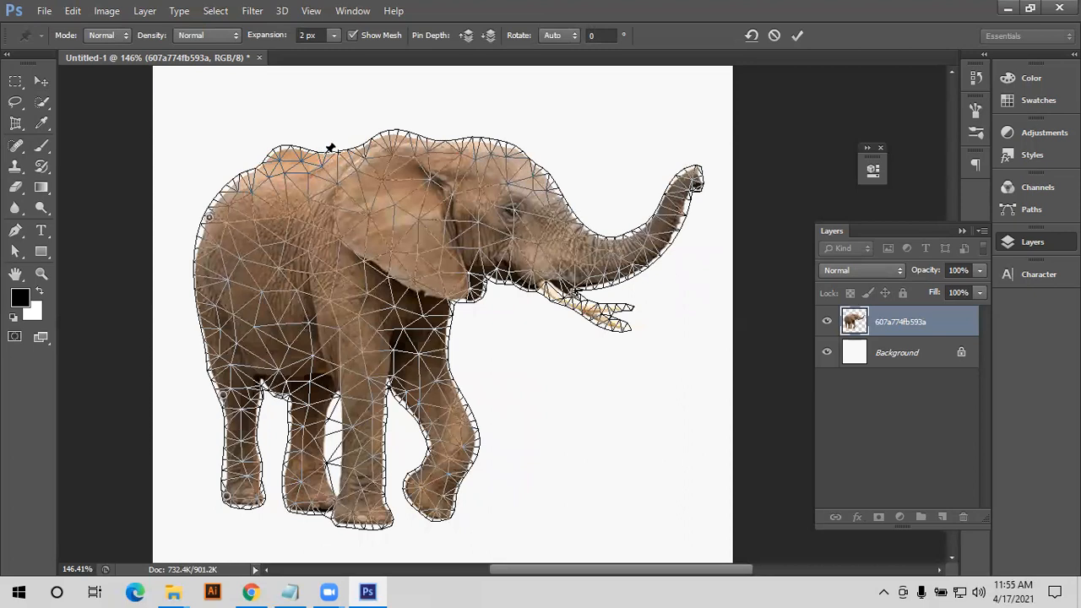
# - Add warp pins on the other hind foot, raised front leg, back, forehead and trunk base
pyautogui.click(318, 505)
pyautogui.click(423, 424)
pyautogui.click(531, 160)
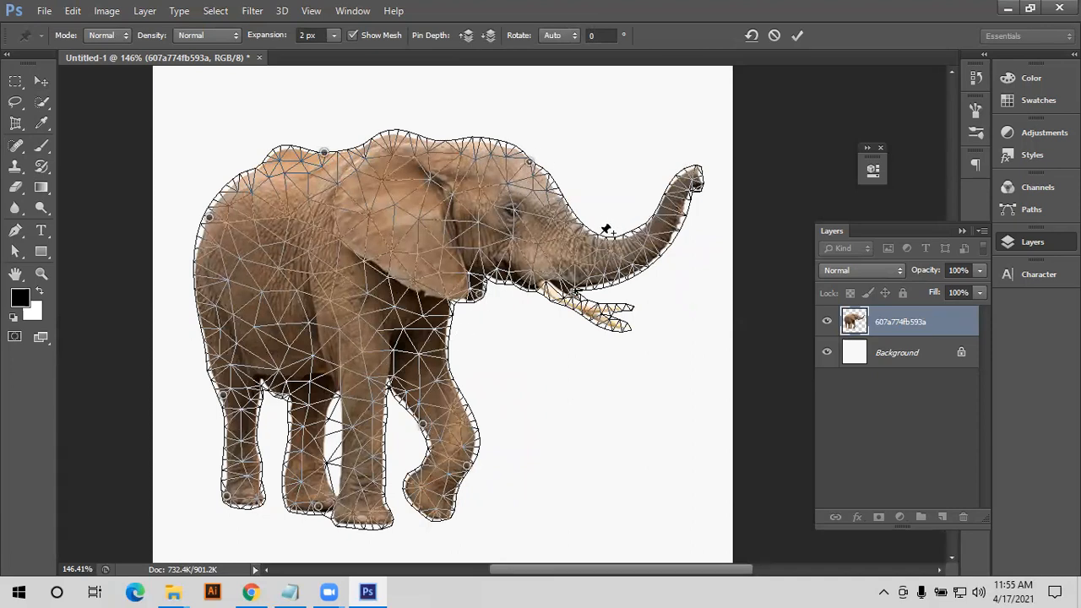
pyautogui.click(575, 214)
# - Raise the trunk tip and bend the tusks downward, apply the puppet warp, and move the elephant slightly lower on the canvas
pyautogui.moveTo(698, 175); pyautogui.dragTo(646, 91)
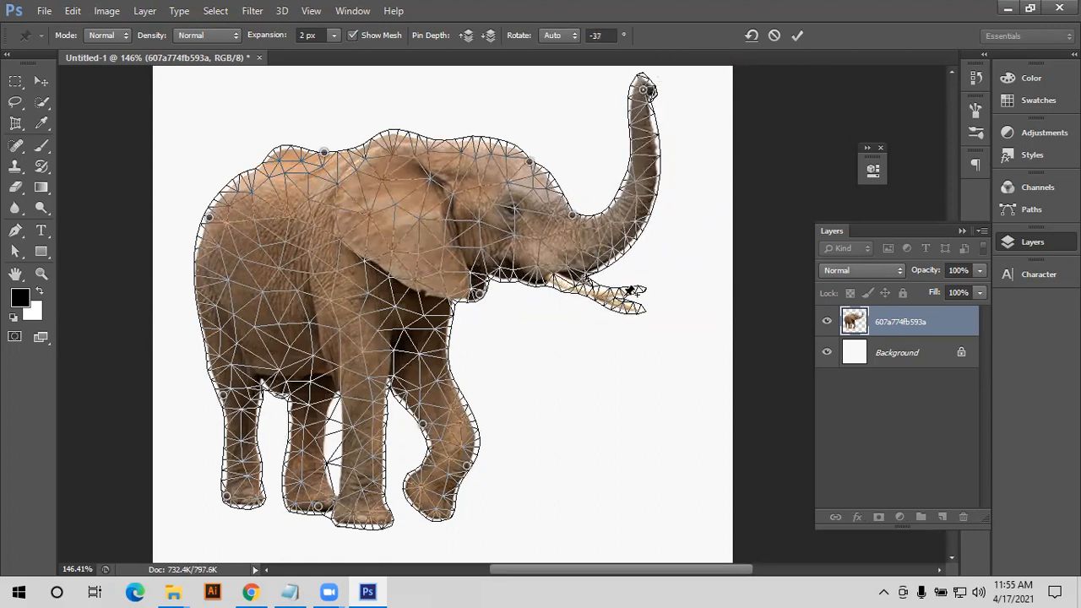
pyautogui.moveTo(644, 309); pyautogui.dragTo(628, 336)
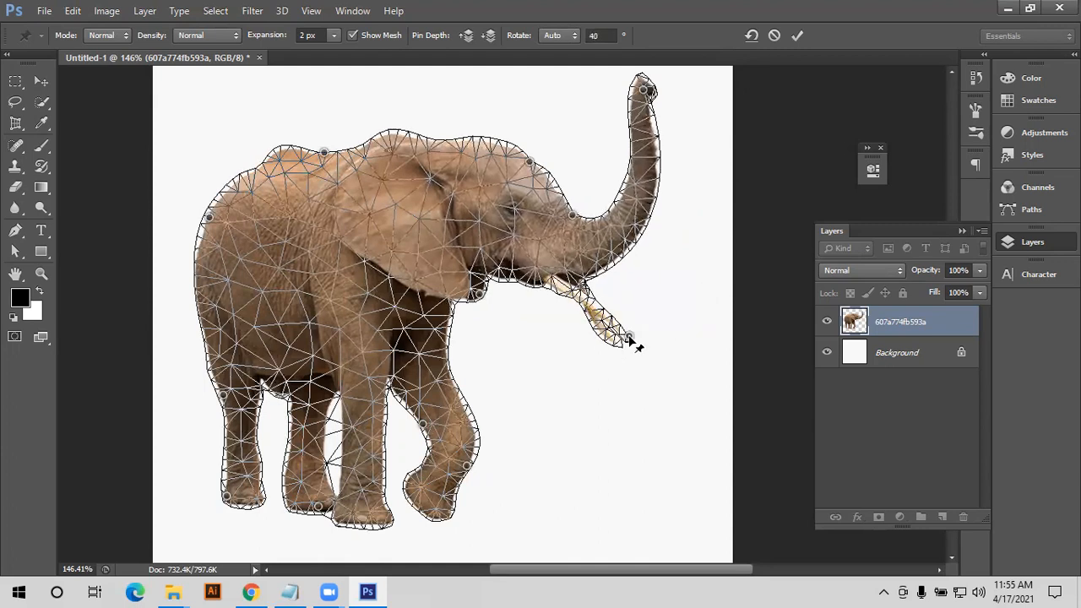
pyautogui.click(795, 35)
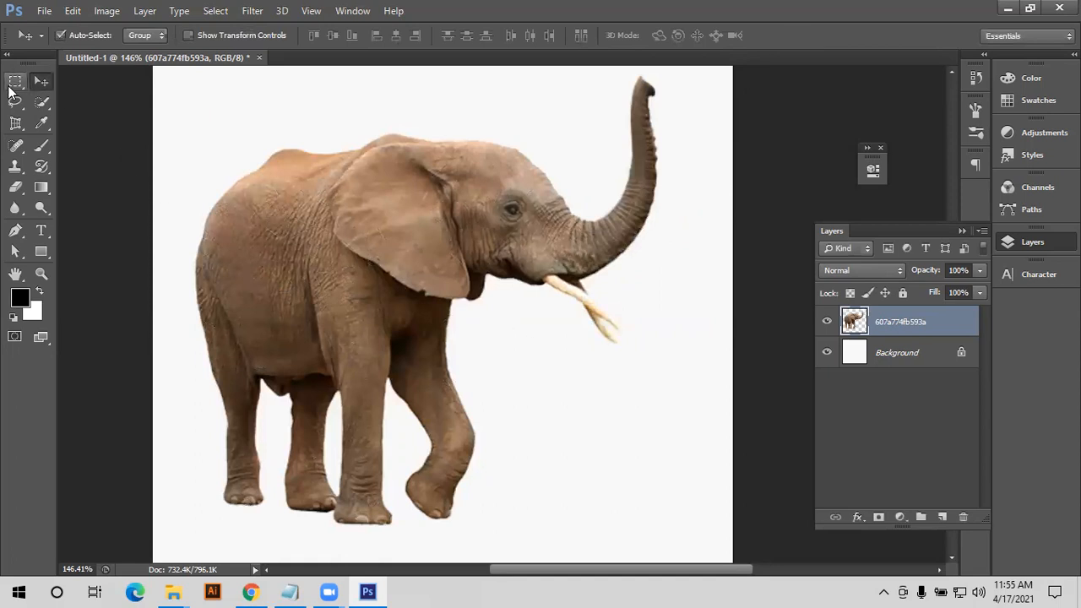
pyautogui.moveTo(321, 300)
pyautogui.mouseDown()
pyautogui.moveTo(342, 286)
pyautogui.moveTo(334, 302)
pyautogui.moveTo(332, 289)
pyautogui.mouseUp()
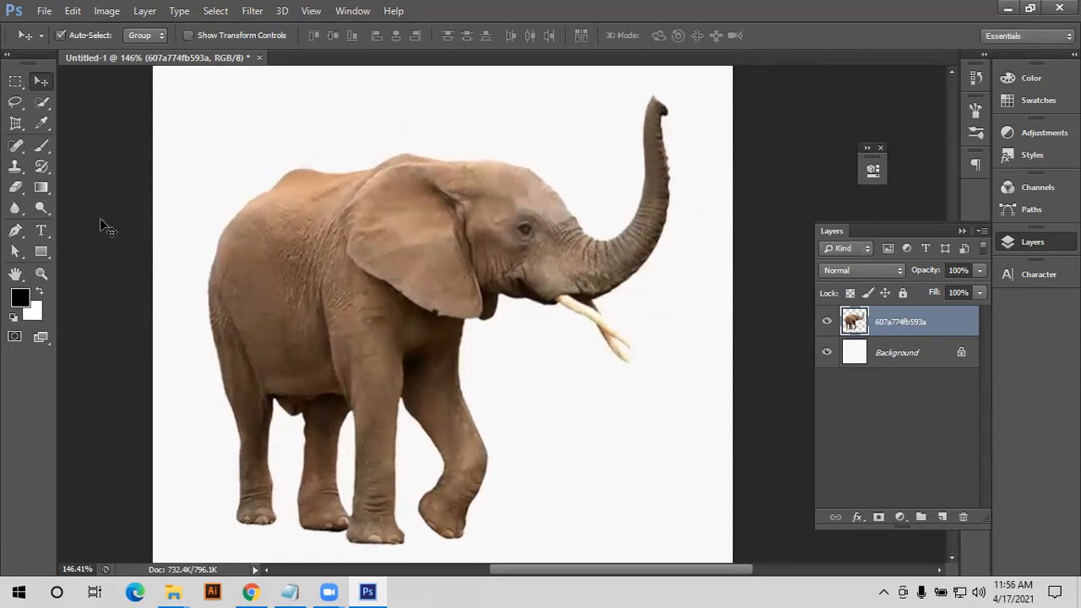
# - Smudge the elephant's forehead and trunk tip with the 45 px Smudge tool at 50% strength, then undo the trunk smudge
pyautogui.click(15, 208)
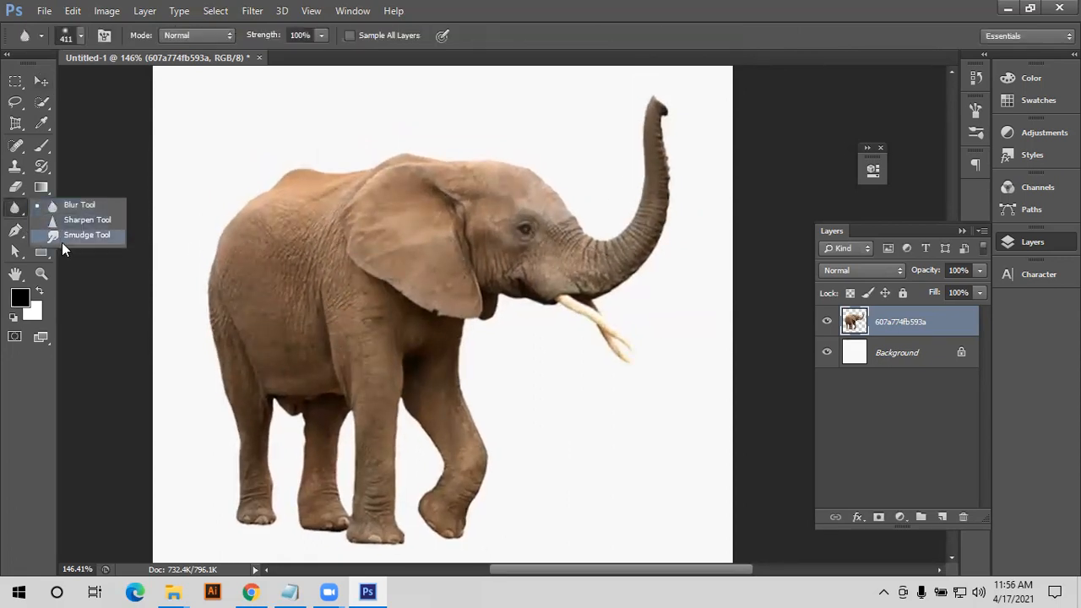
pyautogui.click(65, 230)
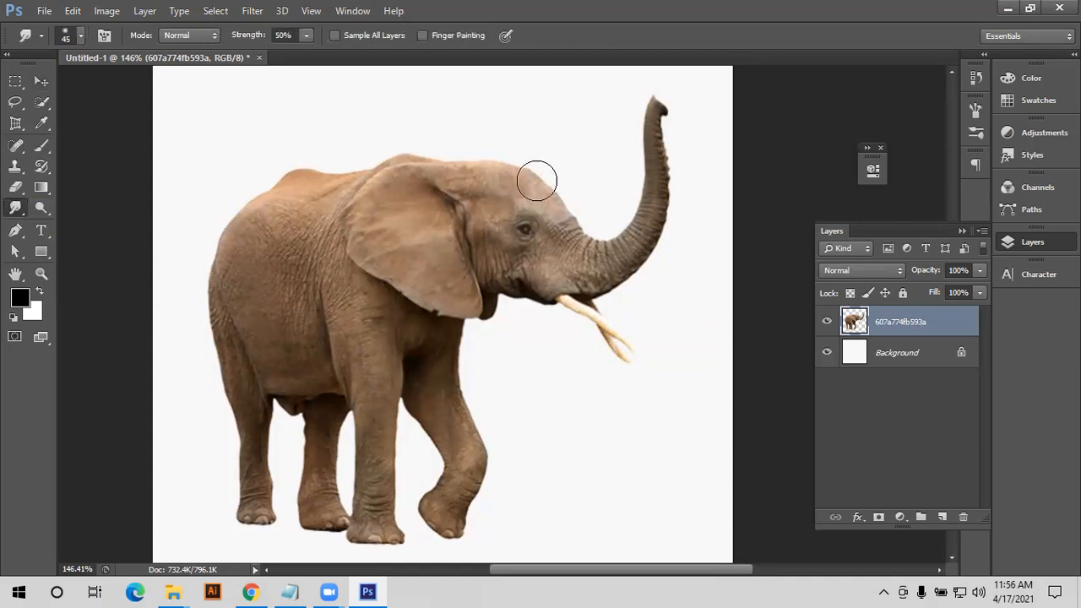
pyautogui.moveTo(666, 148)
pyautogui.mouseDown()
pyautogui.moveTo(663, 119)
pyautogui.moveTo(610, 116)
pyautogui.mouseUp()
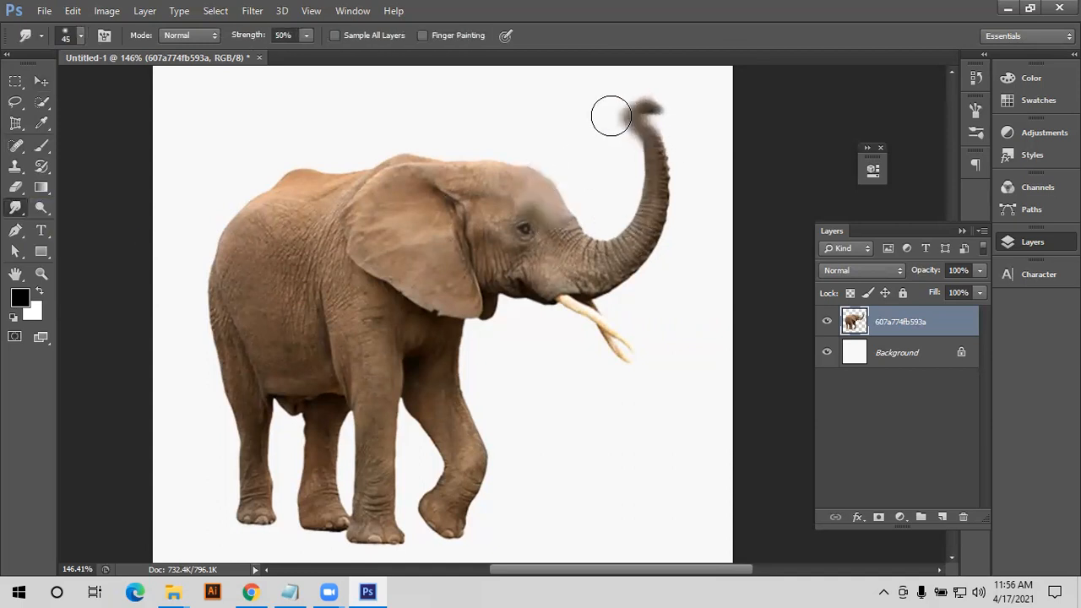
pyautogui.hotkey('ctrl', 'z')
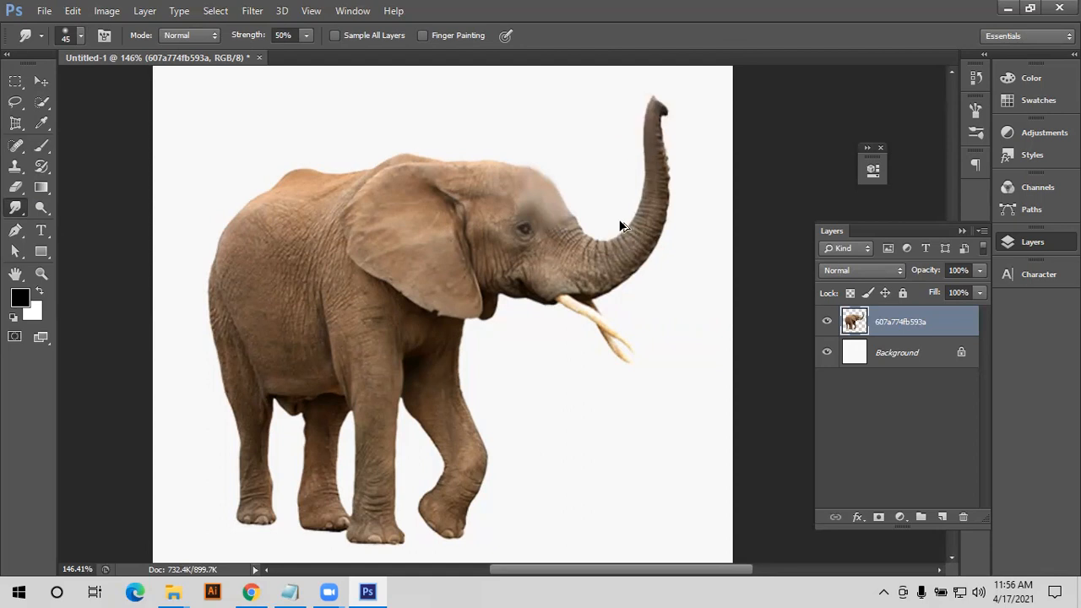
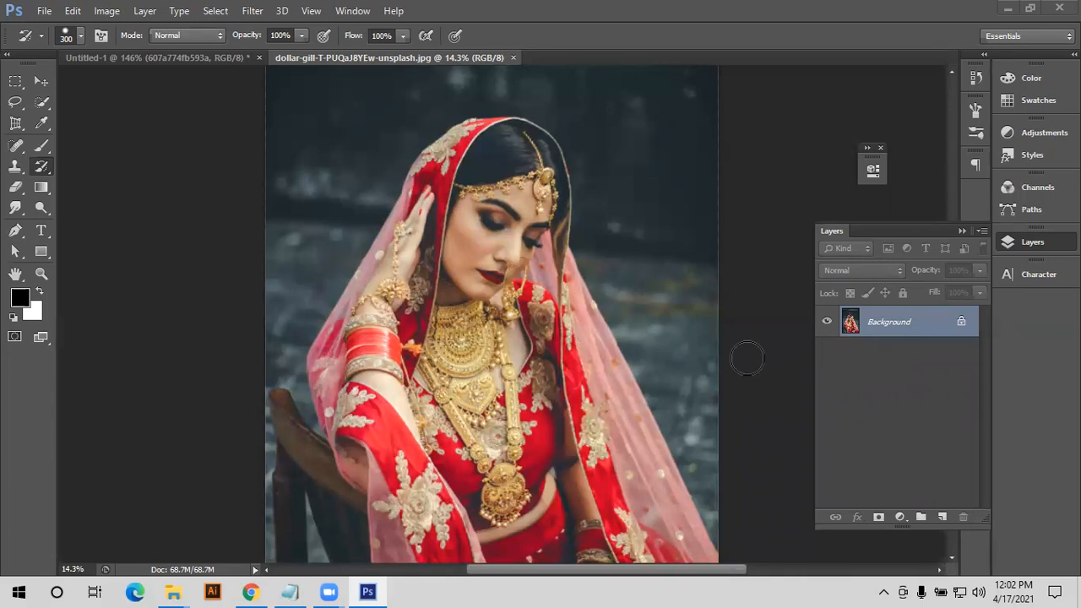
pyautogui.moveTo(896, 331); pyautogui.dragTo(901, 516)
pyautogui.click(900, 518)
pyautogui.click(901, 517)
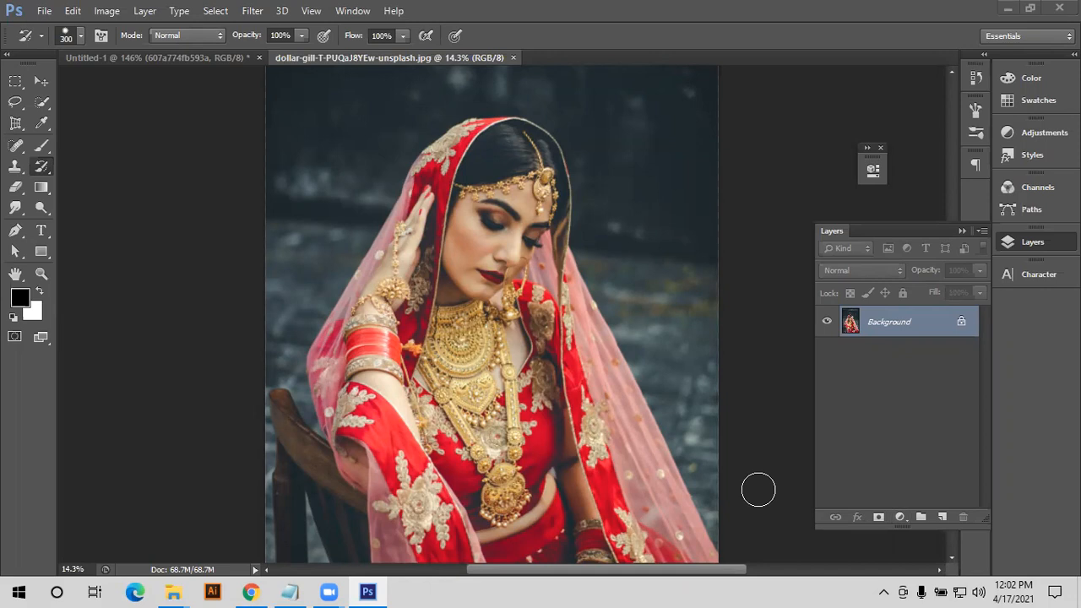
# - Convert the bride photo to black and white with the Default preset of the Black and White adjustment
pyautogui.click(34, 79)
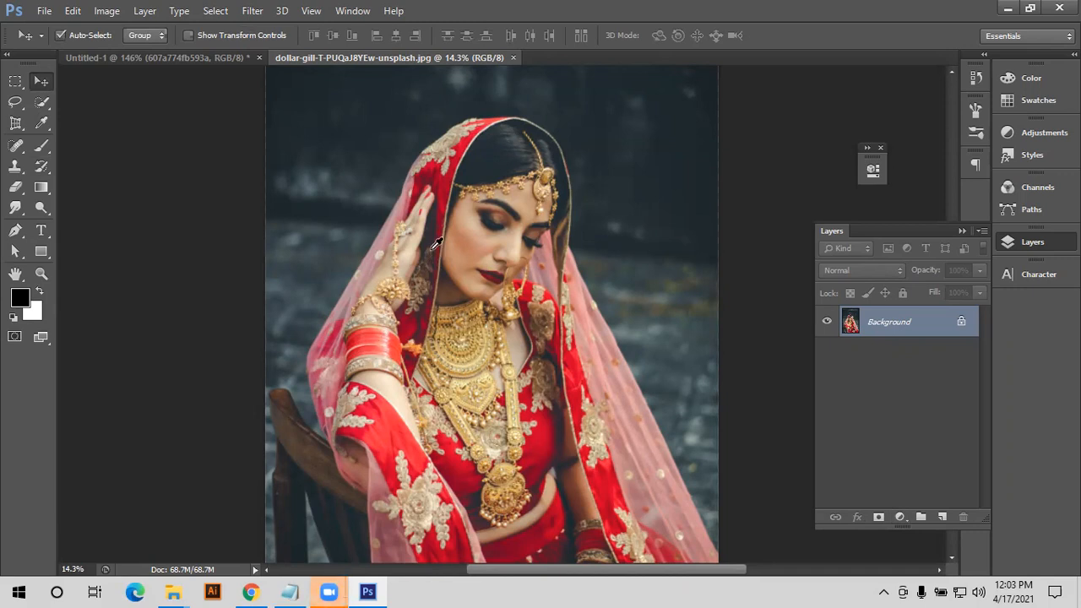
pyautogui.hotkey('alt', 'shift', 'ctrl', 'b')
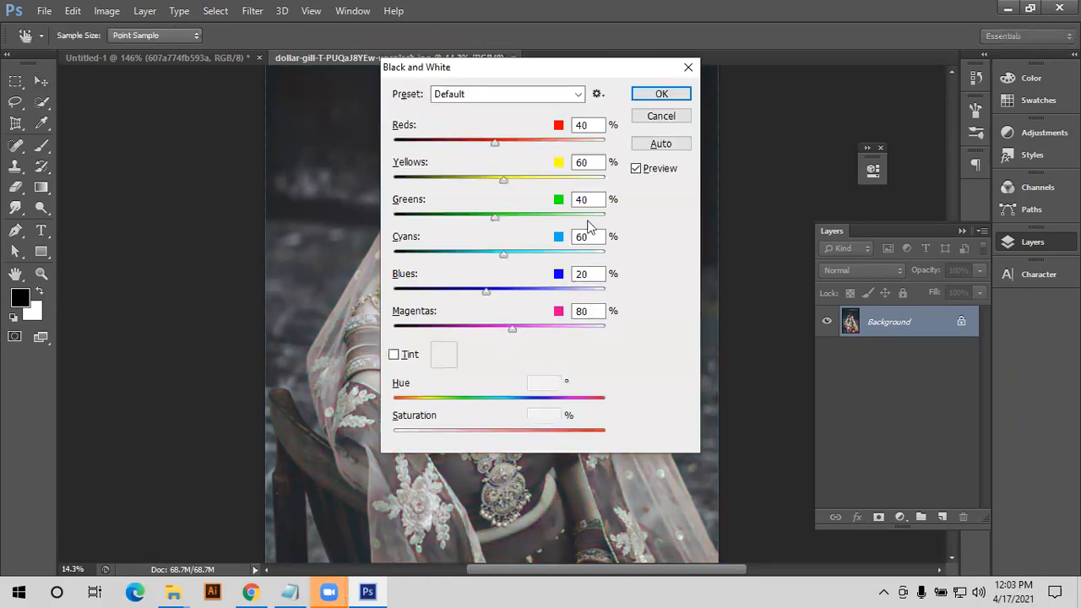
pyautogui.click(676, 95)
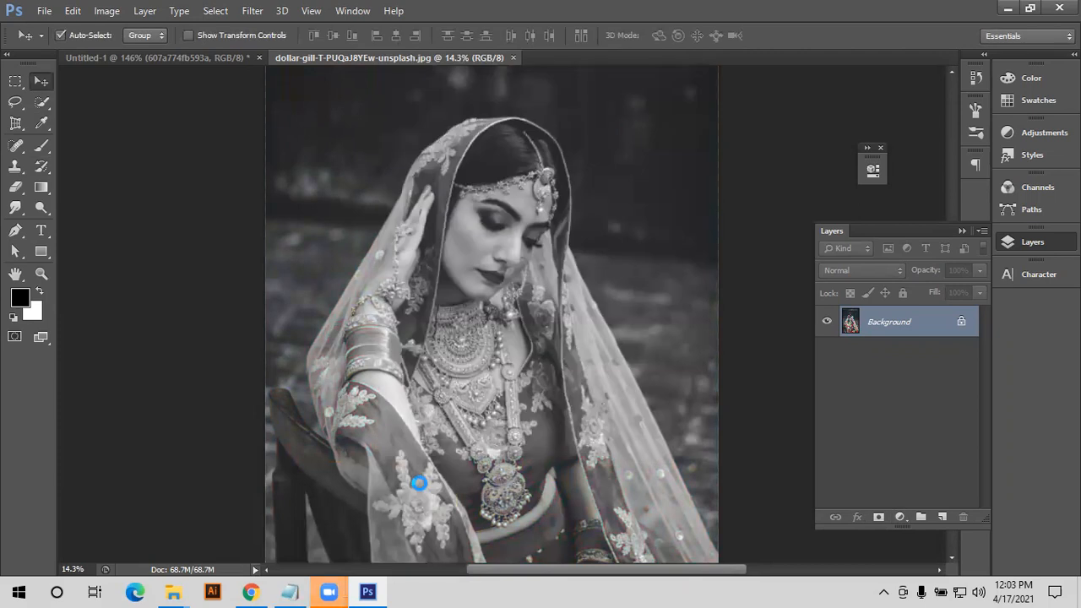
pyautogui.moveTo(329, 591)
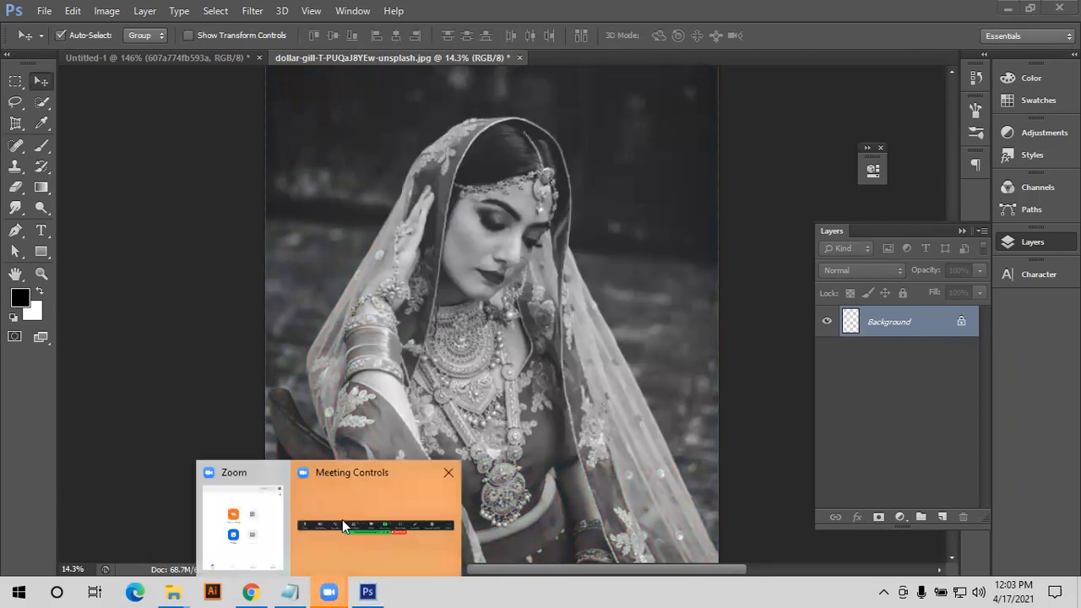
pyautogui.click(342, 519)
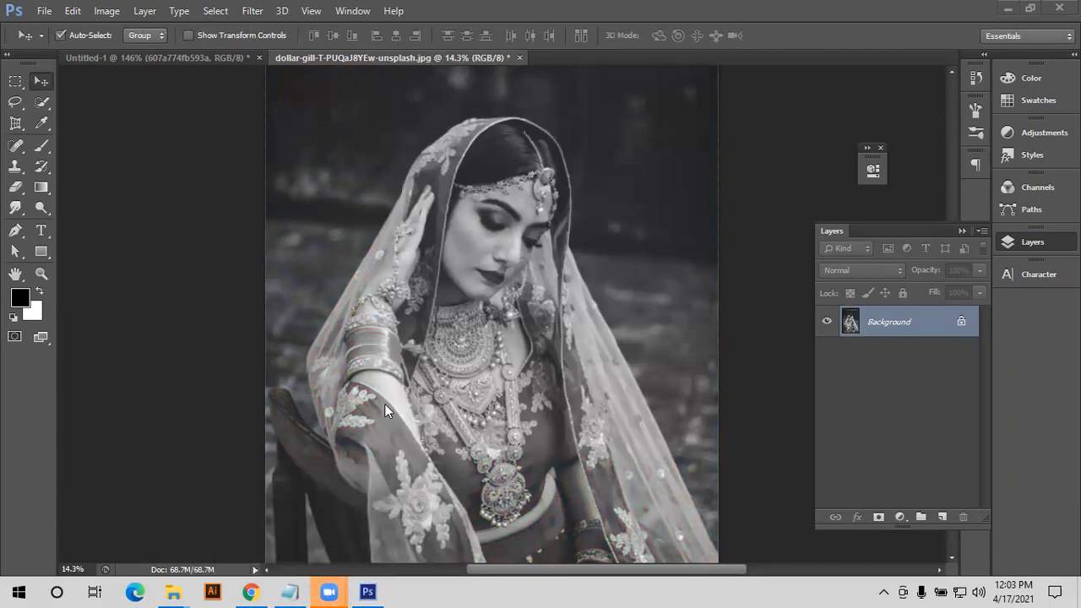
pyautogui.moveTo(330, 591)
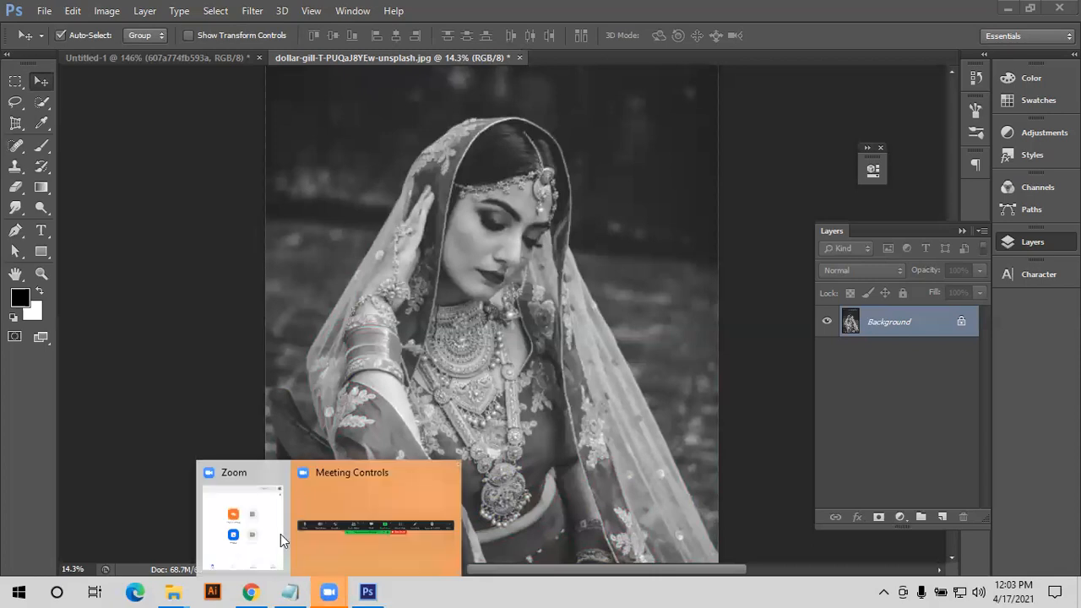
pyautogui.click(336, 501)
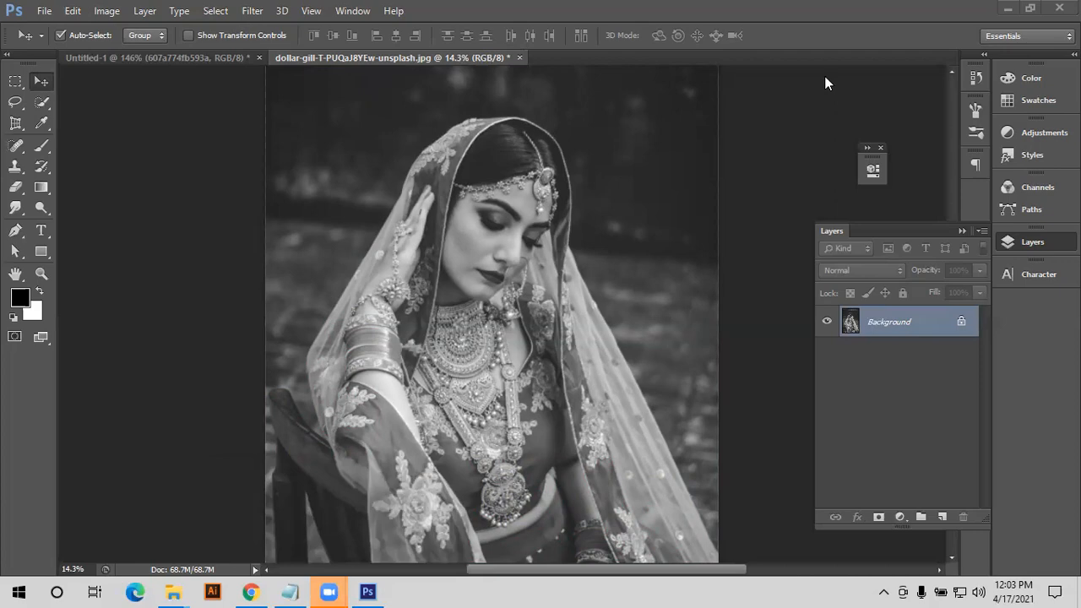
pyautogui.click(1002, 7)
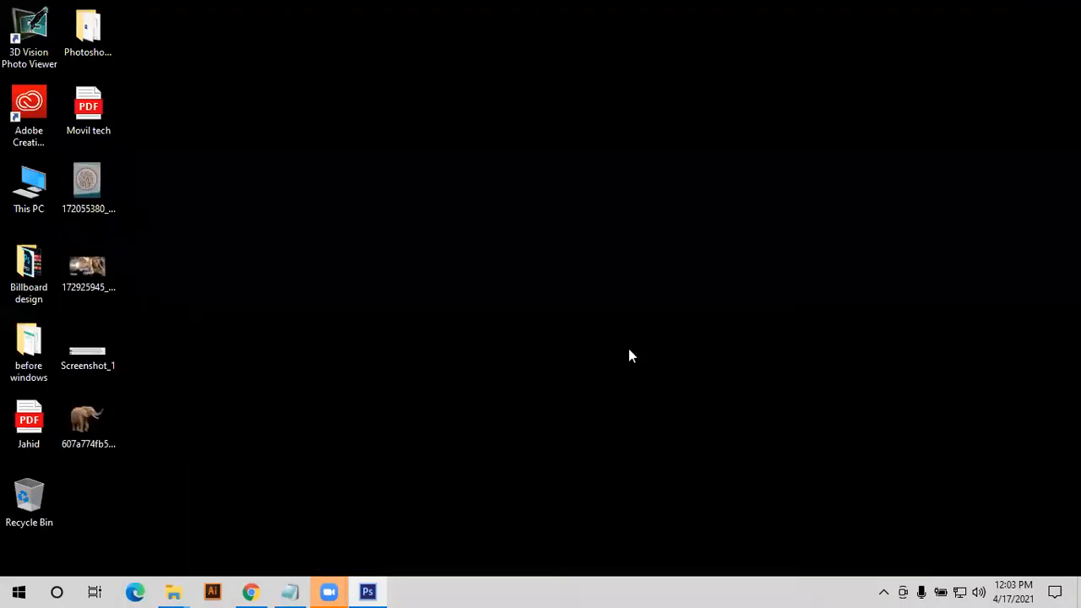
pyautogui.moveTo(329, 585)
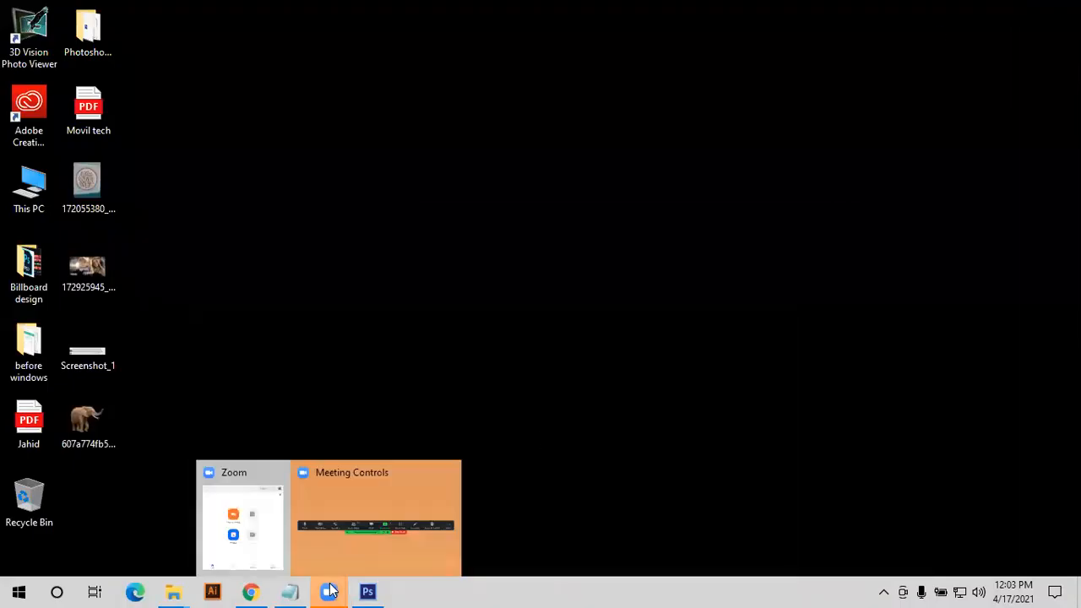
pyautogui.click(377, 475)
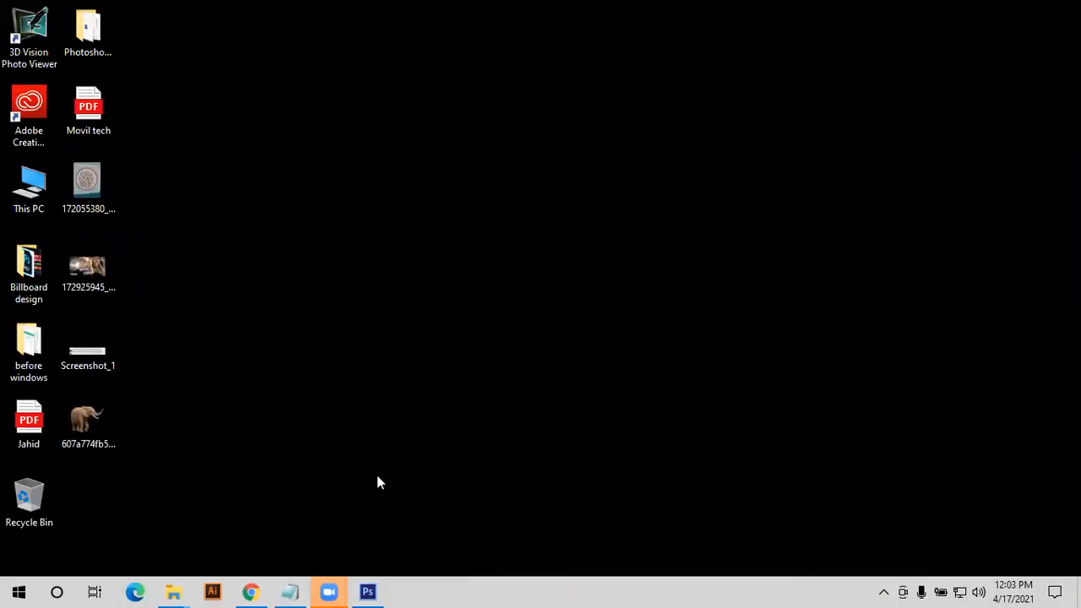
pyautogui.click(370, 590)
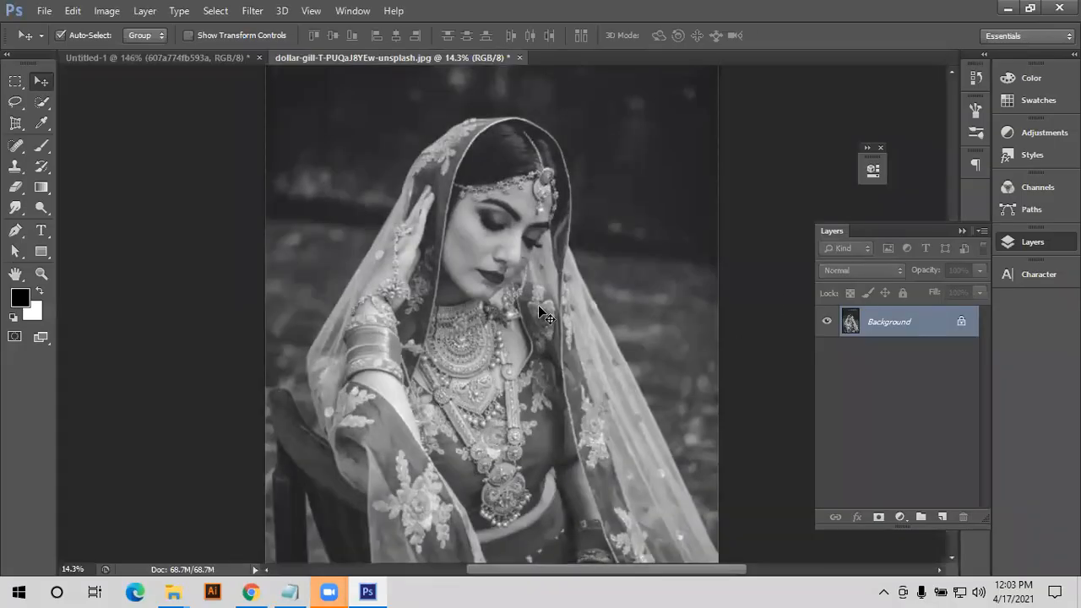
# - Restore the original color of the necklace's round central medallion and the red bangles with the History Brush
pyautogui.click(42, 166)
pyautogui.moveTo(464, 368)
pyautogui.mouseDown()
pyautogui.moveTo(460, 338)
pyautogui.moveTo(466, 347)
pyautogui.moveTo(440, 353)
pyautogui.moveTo(460, 342)
pyautogui.mouseUp()
pyautogui.scroll(3, 419, 331)
pyautogui.scroll(1, 420, 331)
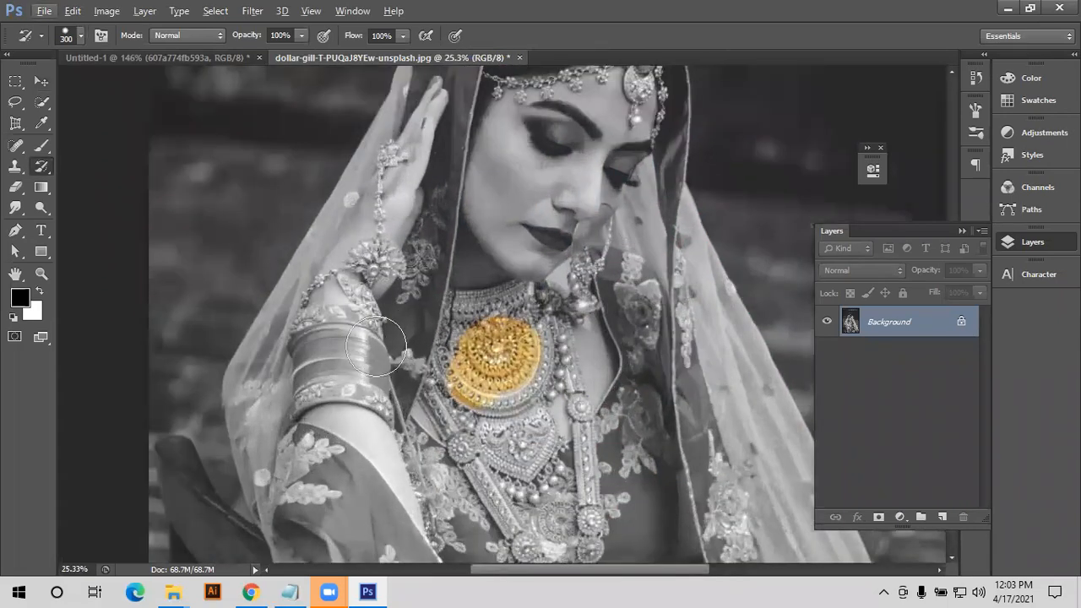
pyautogui.moveTo(316, 357)
pyautogui.mouseDown()
pyautogui.moveTo(342, 350)
pyautogui.moveTo(365, 337)
pyautogui.mouseUp()
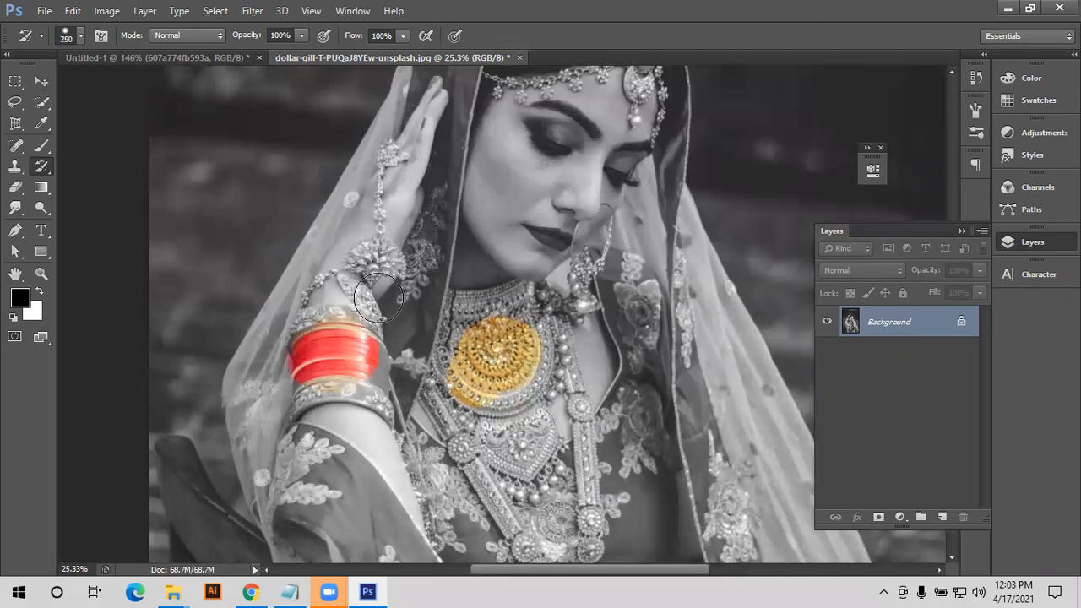
# - Reduce the History Brush to 100 px and restore the color of the gold bangle edges and the hand jewellery
pyautogui.press('[')
pyautogui.press('[')
pyautogui.press('[')
pyautogui.press('[')
pyautogui.moveTo(370, 259)
pyautogui.mouseDown()
pyautogui.moveTo(345, 267)
pyautogui.moveTo(363, 321)
pyautogui.moveTo(381, 347)
pyautogui.moveTo(385, 338)
pyautogui.moveTo(363, 343)
pyautogui.moveTo(360, 366)
pyautogui.moveTo(384, 399)
pyautogui.moveTo(298, 398)
pyautogui.moveTo(304, 328)
pyautogui.moveTo(332, 323)
pyautogui.moveTo(300, 317)
pyautogui.moveTo(392, 324)
pyautogui.mouseUp()
pyautogui.moveTo(409, 283)
pyautogui.mouseDown()
pyautogui.moveTo(384, 254)
pyautogui.moveTo(387, 166)
pyautogui.moveTo(400, 154)
pyautogui.mouseUp()
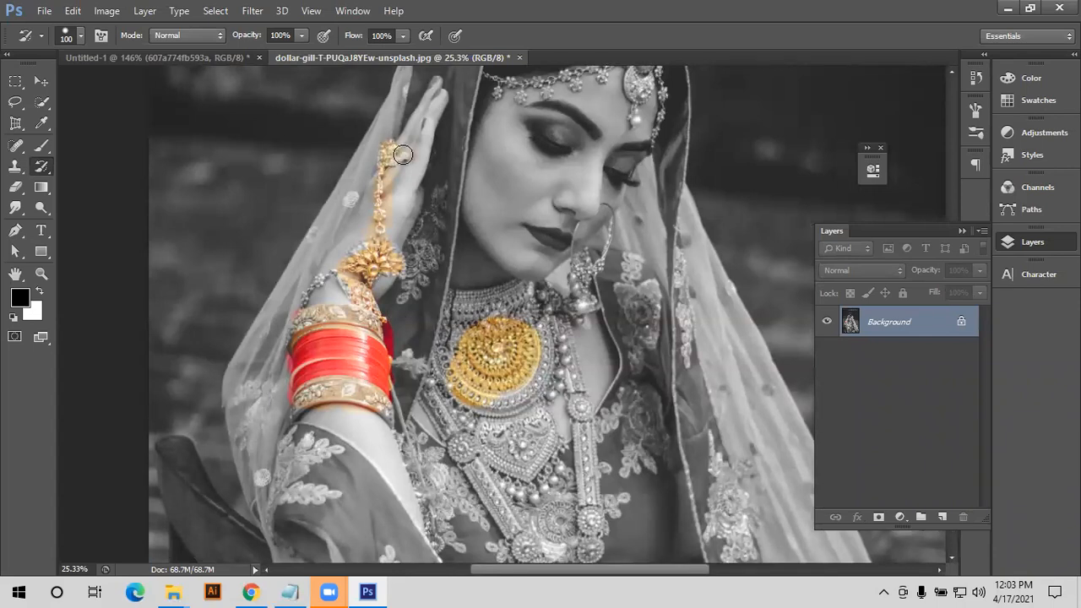
# - Paint the original gold color back into the choker, the heart-shaped middle section and the upper necklace chains with the History Brush
pyautogui.moveTo(457, 308)
pyautogui.mouseDown()
pyautogui.moveTo(522, 296)
pyautogui.moveTo(507, 294)
pyautogui.moveTo(548, 310)
pyautogui.moveTo(550, 332)
pyautogui.moveTo(542, 375)
pyautogui.moveTo(501, 415)
pyautogui.moveTo(452, 361)
pyautogui.moveTo(444, 324)
pyautogui.moveTo(431, 367)
pyautogui.moveTo(448, 419)
pyautogui.moveTo(490, 445)
pyautogui.moveTo(458, 452)
pyautogui.moveTo(476, 452)
pyautogui.mouseUp()
pyautogui.scroll(-3, 513, 422)
pyautogui.scroll(-3, 515, 423)
pyautogui.moveTo(506, 396)
pyautogui.mouseDown()
pyautogui.moveTo(490, 364)
pyautogui.moveTo(521, 428)
pyautogui.moveTo(512, 374)
pyautogui.moveTo(488, 341)
pyautogui.moveTo(497, 374)
pyautogui.moveTo(488, 389)
pyautogui.moveTo(476, 371)
pyautogui.moveTo(517, 431)
pyautogui.moveTo(461, 344)
pyautogui.moveTo(492, 334)
pyautogui.moveTo(571, 350)
pyautogui.moveTo(530, 354)
pyautogui.moveTo(496, 328)
pyautogui.moveTo(500, 345)
pyautogui.moveTo(513, 329)
pyautogui.moveTo(492, 329)
pyautogui.moveTo(486, 315)
pyautogui.moveTo(490, 325)
pyautogui.moveTo(509, 294)
pyautogui.moveTo(544, 296)
pyautogui.moveTo(533, 325)
pyautogui.moveTo(542, 260)
pyautogui.moveTo(570, 253)
pyautogui.moveTo(564, 218)
pyautogui.mouseUp()
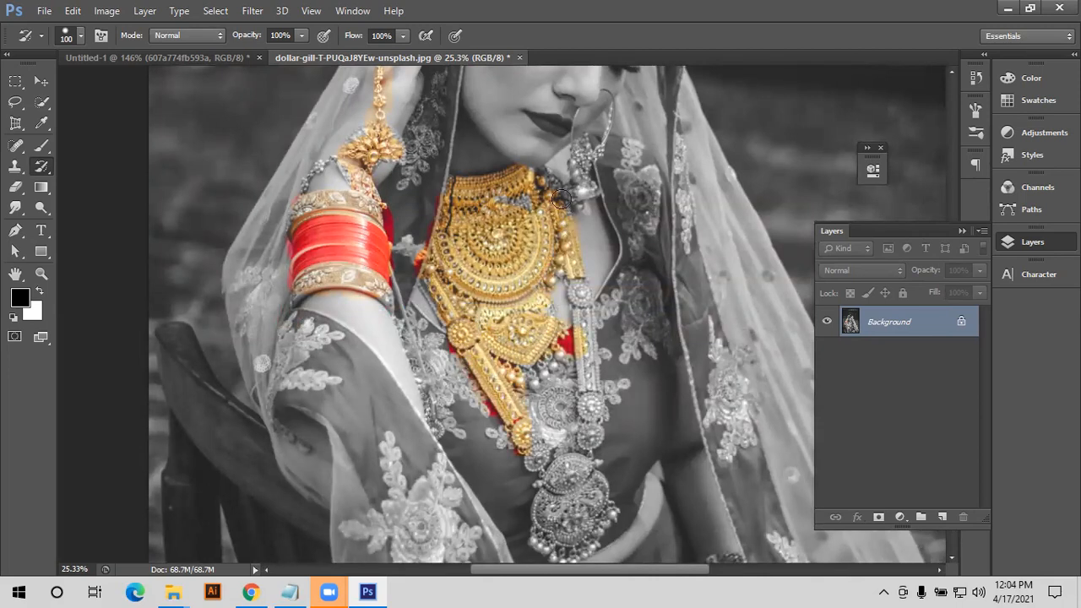
# - Restore the gold color of the earring, the lower necklace chains and the large round pendant with the 100 px History Brush
pyautogui.scroll(2, 581, 169)
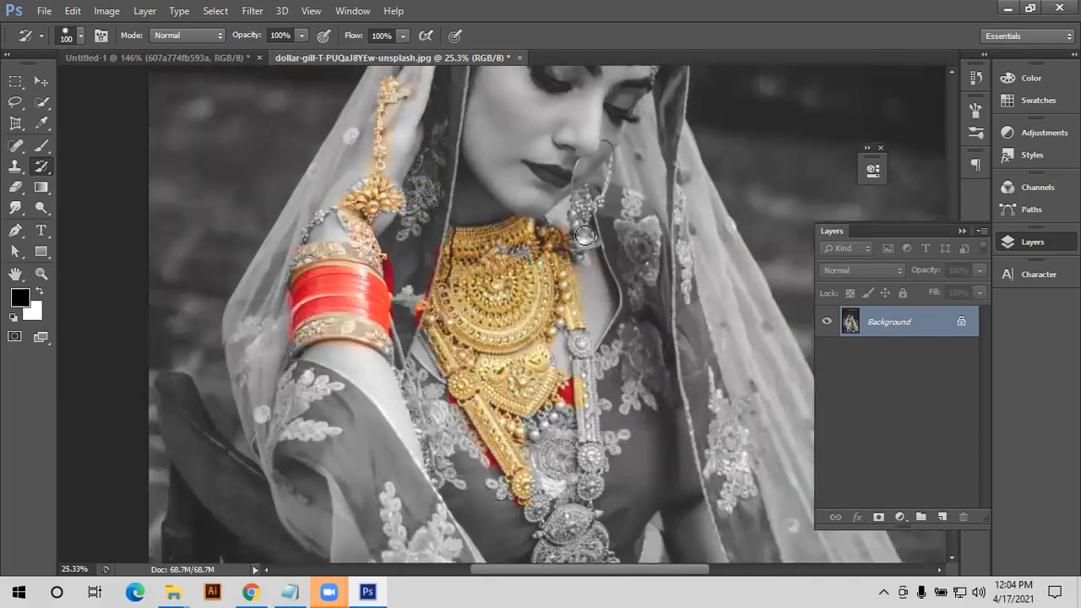
pyautogui.scroll(1, 584, 235)
pyautogui.moveTo(582, 253)
pyautogui.mouseDown()
pyautogui.moveTo(578, 265)
pyautogui.moveTo(577, 241)
pyautogui.moveTo(583, 262)
pyautogui.mouseUp()
pyautogui.scroll(-5, 583, 347)
pyautogui.moveTo(582, 346)
pyautogui.mouseDown()
pyautogui.moveTo(580, 460)
pyautogui.moveTo(545, 485)
pyautogui.moveTo(539, 463)
pyautogui.moveTo(579, 490)
pyautogui.moveTo(609, 452)
pyautogui.moveTo(596, 409)
pyautogui.moveTo(578, 405)
pyautogui.moveTo(553, 422)
pyautogui.moveTo(541, 465)
pyautogui.moveTo(559, 417)
pyautogui.moveTo(542, 375)
pyautogui.moveTo(539, 384)
pyautogui.moveTo(546, 428)
pyautogui.moveTo(557, 357)
pyautogui.moveTo(531, 311)
pyautogui.moveTo(540, 360)
pyautogui.moveTo(561, 327)
pyautogui.moveTo(552, 302)
pyautogui.moveTo(550, 322)
pyautogui.moveTo(564, 312)
pyautogui.moveTo(588, 330)
pyautogui.moveTo(585, 389)
pyautogui.mouseUp()
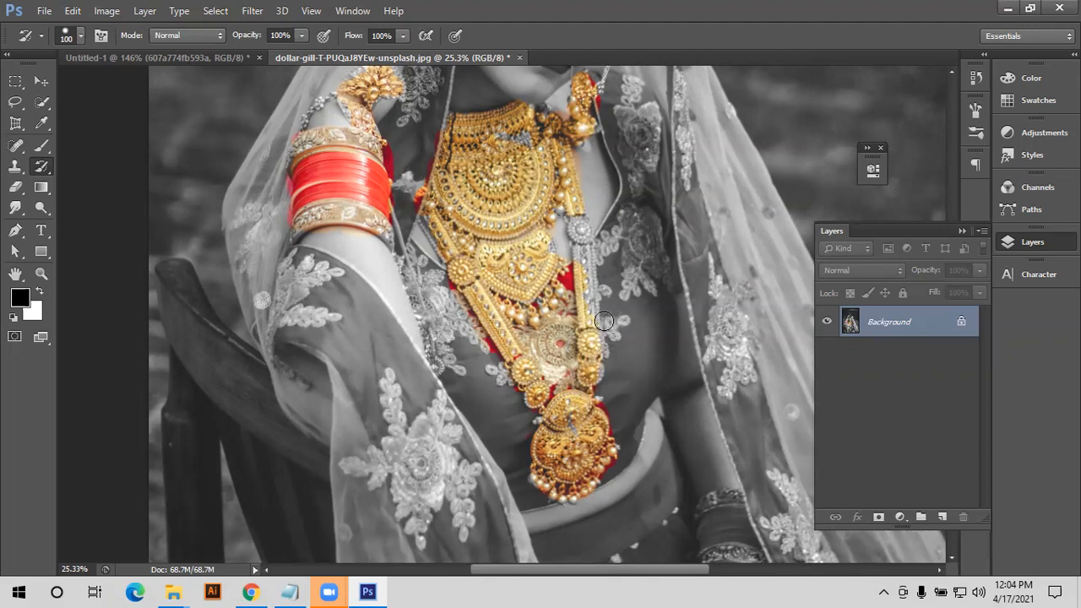
pyautogui.scroll(-2, 604, 322)
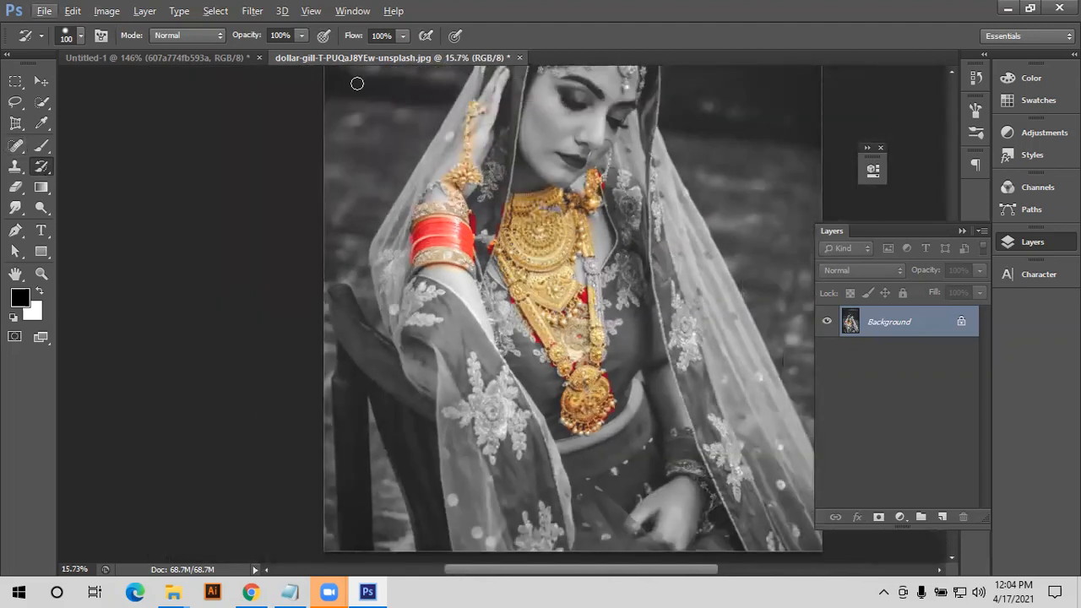
# - In the Untitled-1 document, delete the elephant layer and fill the Background layer with black
pyautogui.click(171, 57)
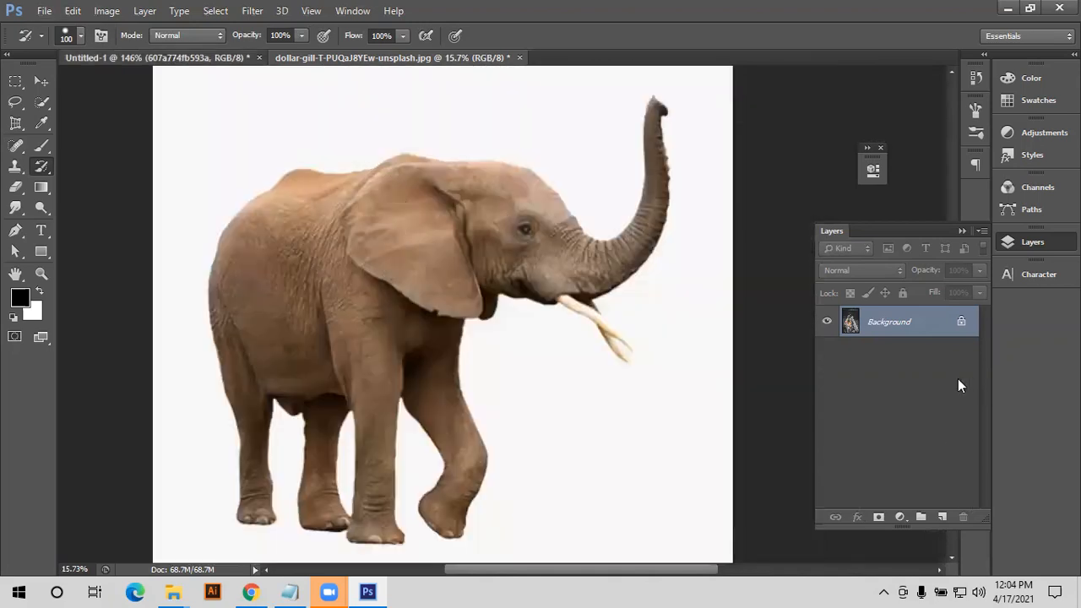
pyautogui.press('Delete')
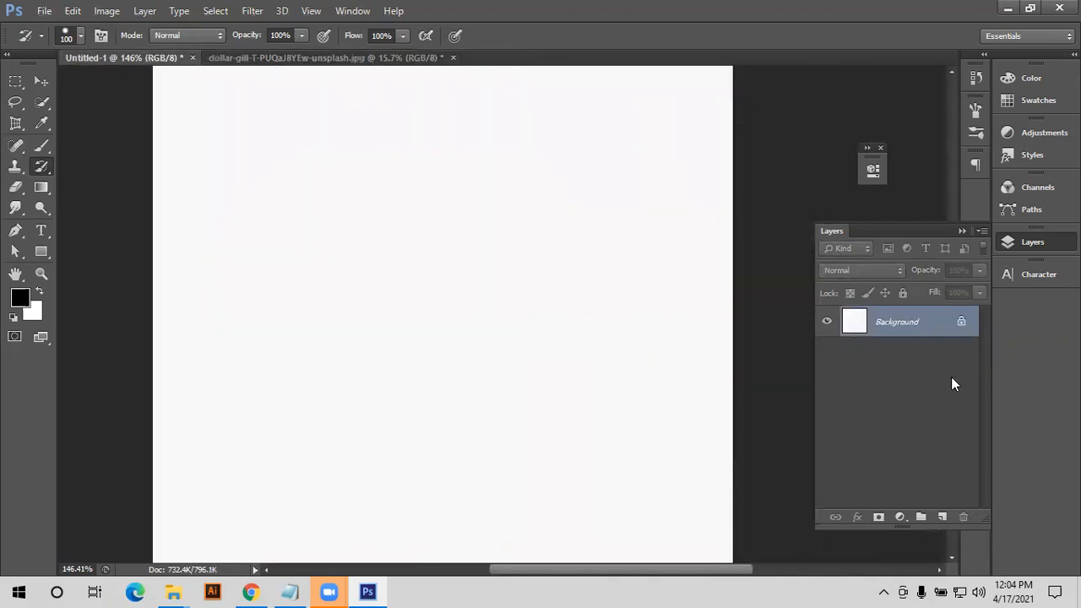
pyautogui.hotkey('alt', 'BackSpace')
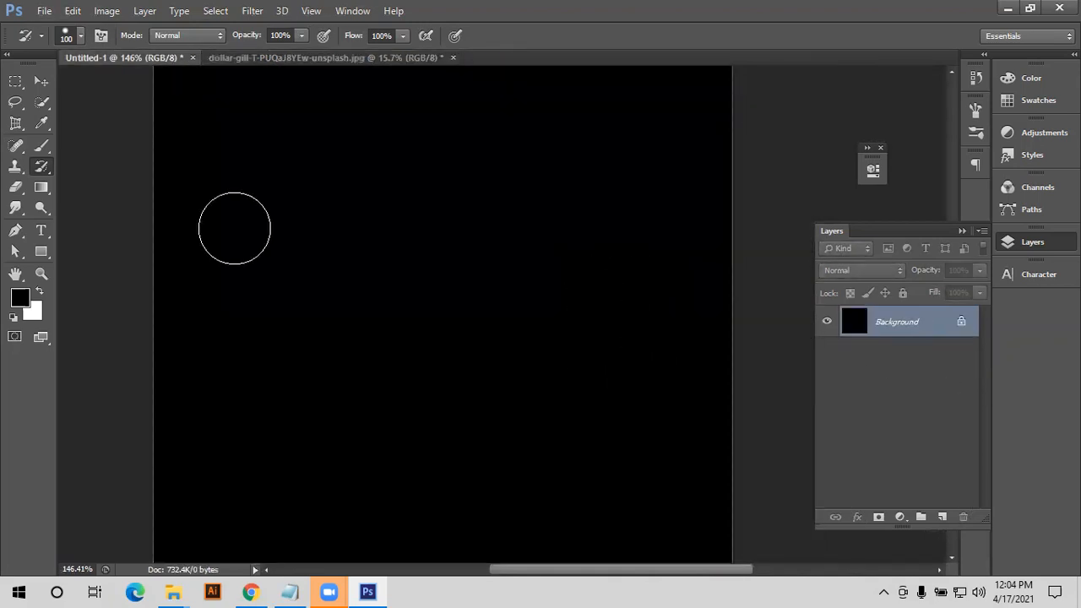
# - Fit the black canvas to the window and choose the 134 px grass brush tip for the History Brush
pyautogui.hotkey('ctrl', '0')
pyautogui.click(41, 147)
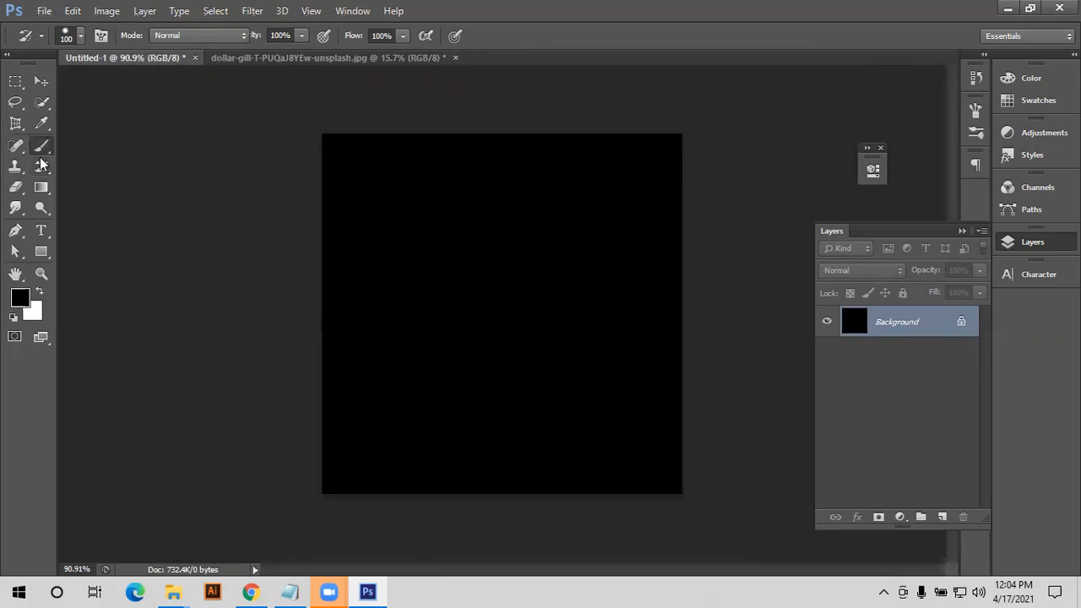
pyautogui.click(43, 165)
pyautogui.click(77, 37)
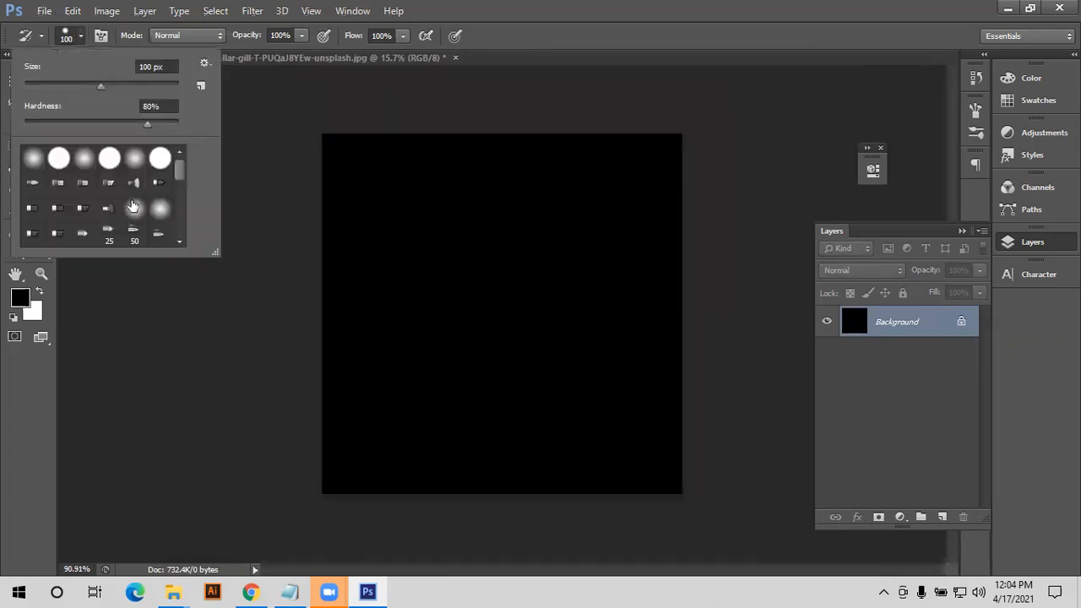
pyautogui.scroll(-5, 133, 202)
pyautogui.click(156, 219)
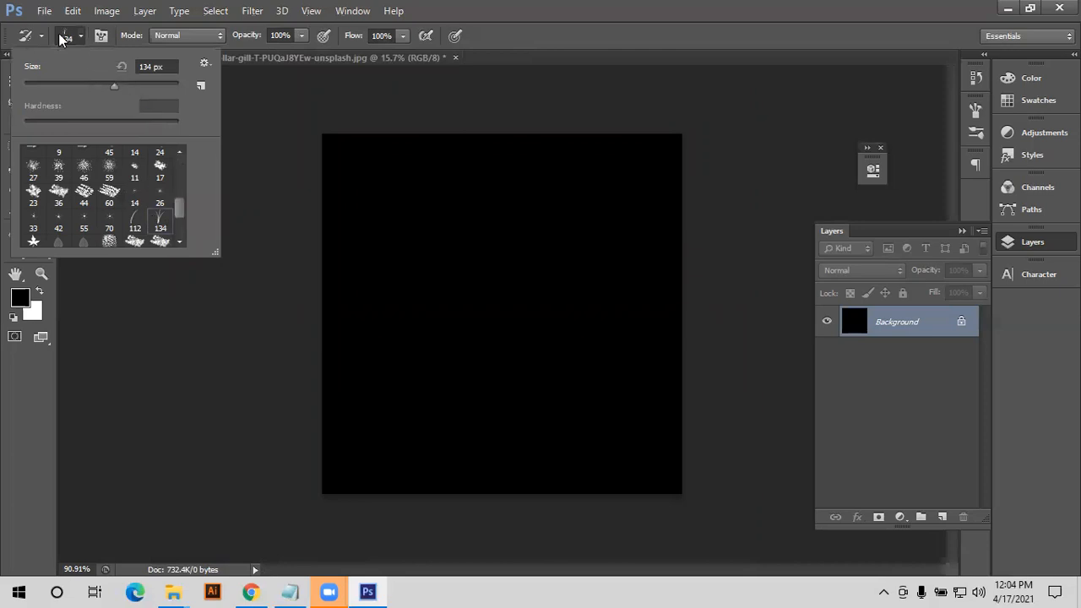
# - Stamp two grass tufts near the middle of the black canvas with the History Brush, and undo them
pyautogui.click(454, 336)
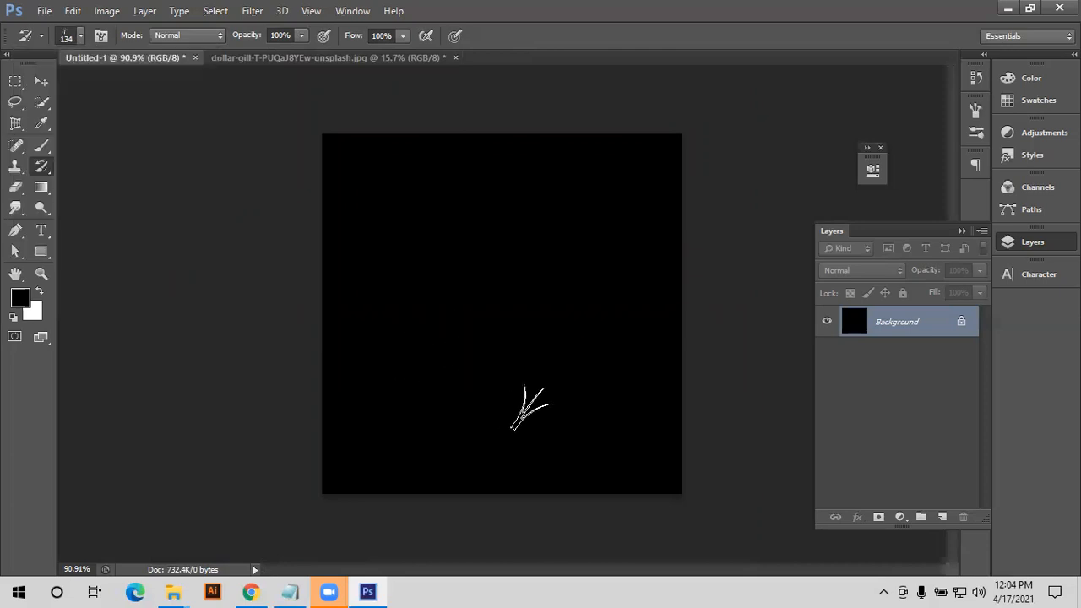
pyautogui.click(513, 325)
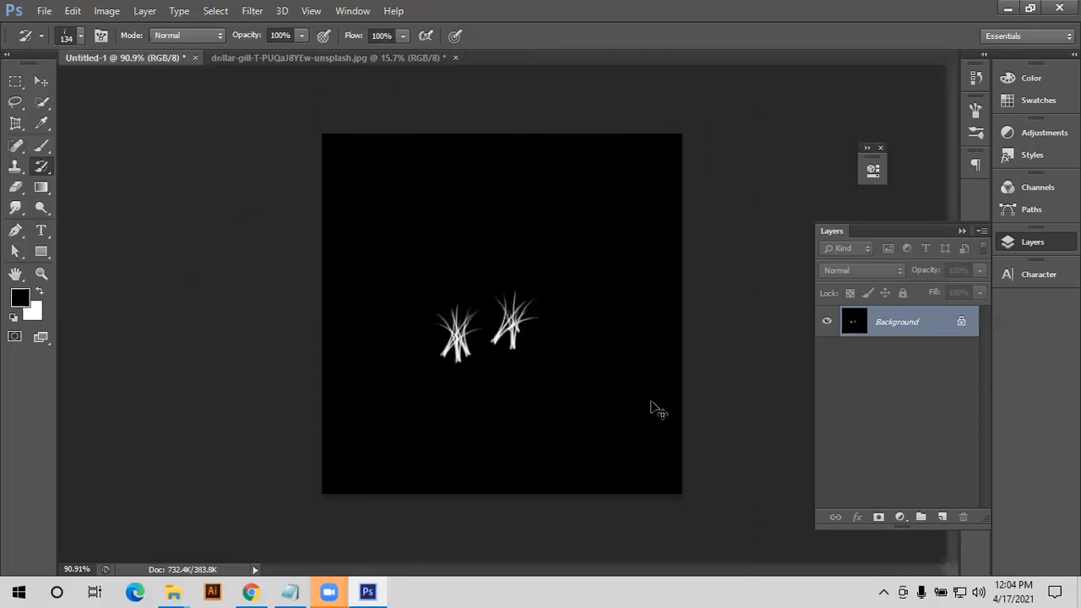
pyautogui.hotkey('ctrl', 'z')
pyautogui.hotkey('ctrl', 'z')
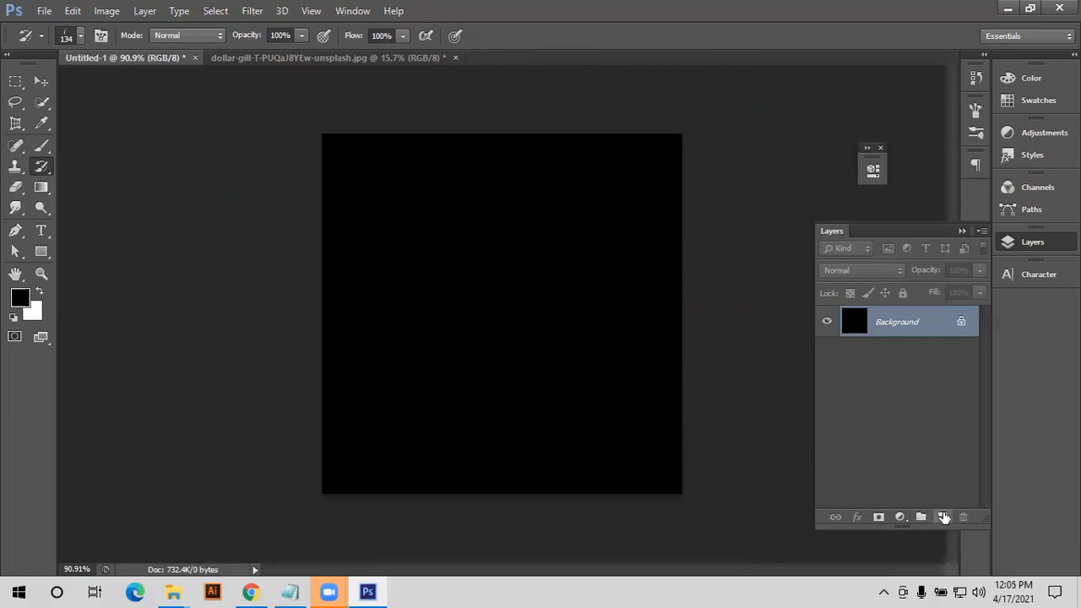
pyautogui.click(943, 517)
pyautogui.click(892, 358)
pyautogui.hotkey('ctrl', 'z')
# - Stamp several grass tufts across the black canvas with the 134 px History Brush, and undo all of them
pyautogui.click(535, 384)
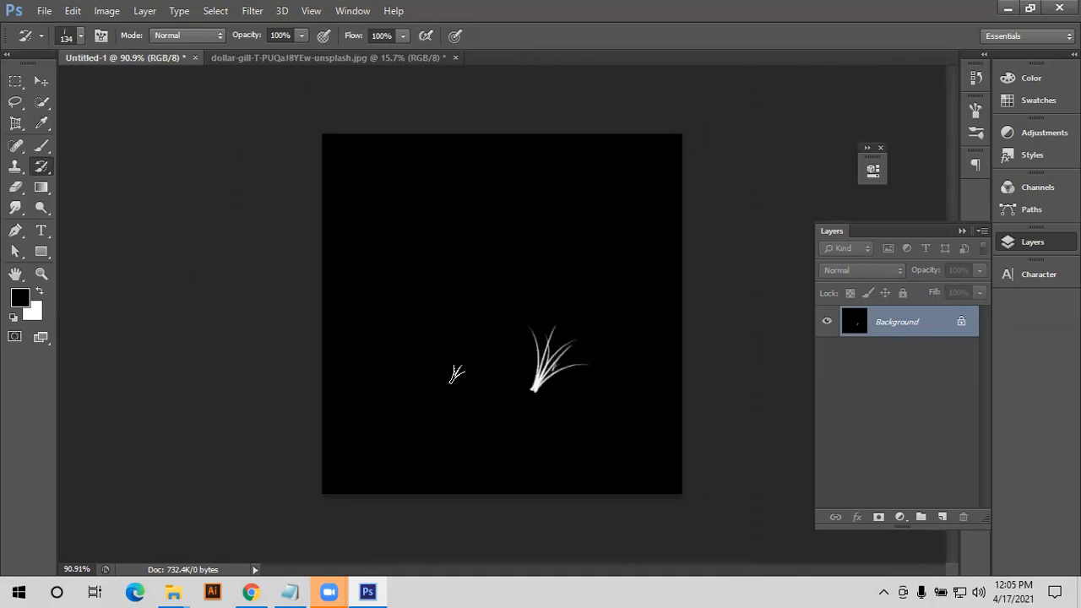
pyautogui.click(456, 374)
pyautogui.click(454, 376)
pyautogui.click(452, 336)
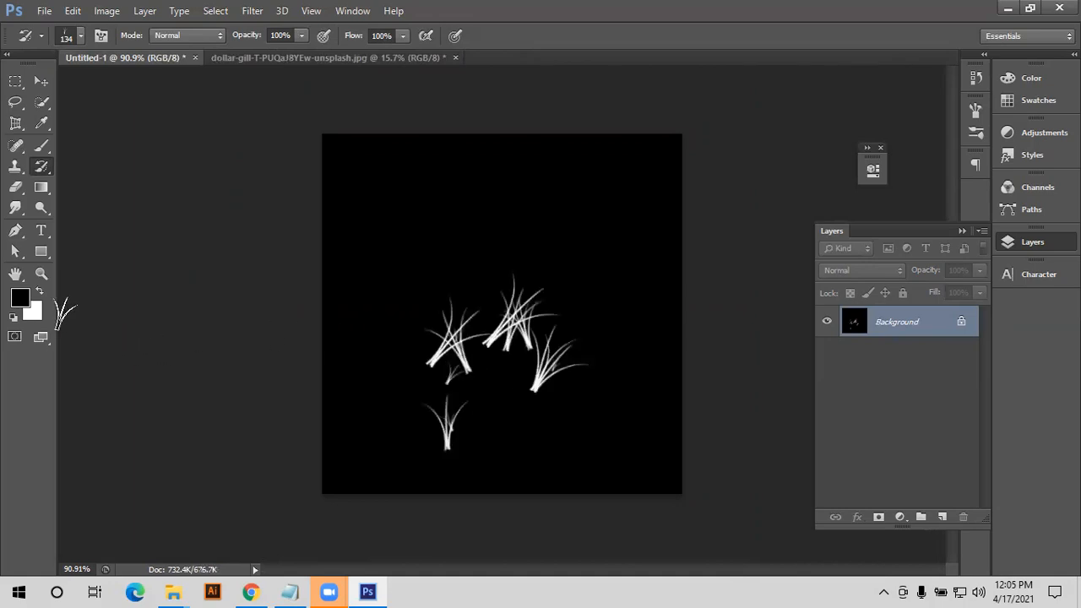
pyautogui.click(593, 287)
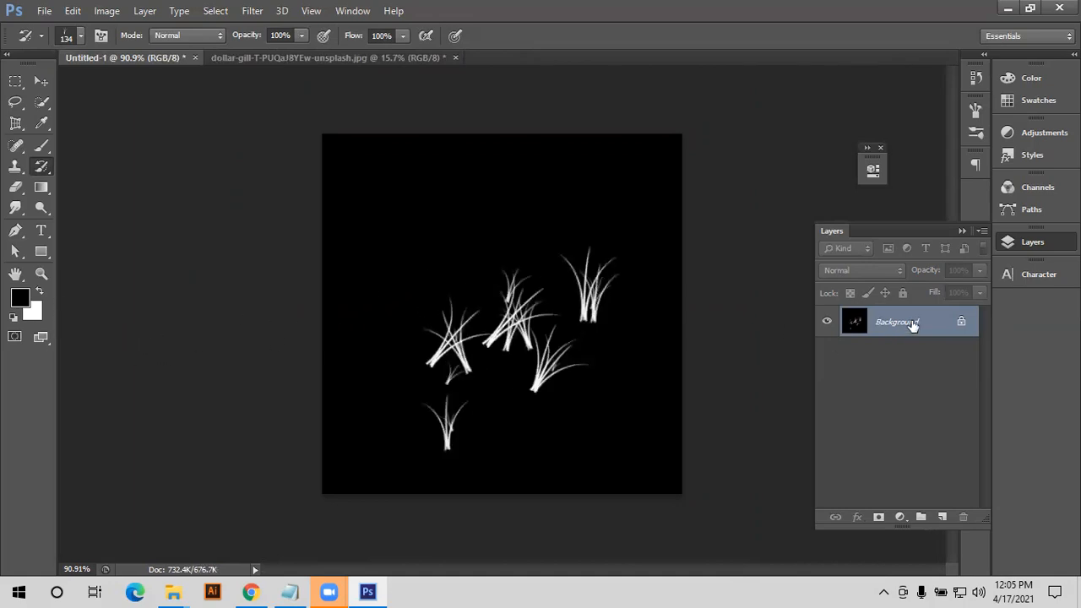
pyautogui.hotkey('ctrl', 'alt', 'z')
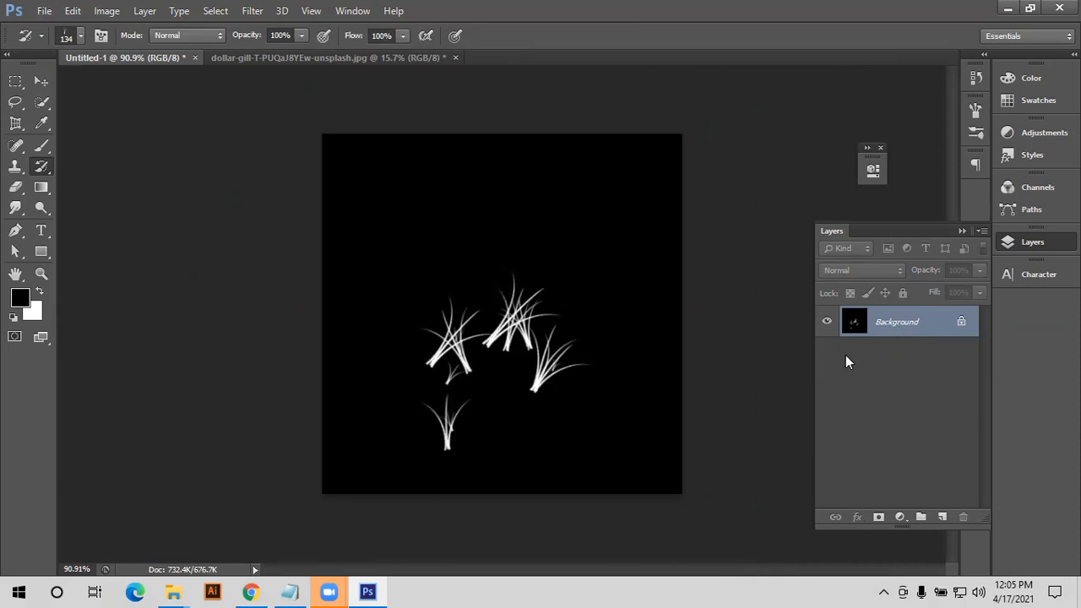
pyautogui.hotkey('ctrl', 'alt', 'z')
pyautogui.hotkey('ctrl', 'alt', 'z')
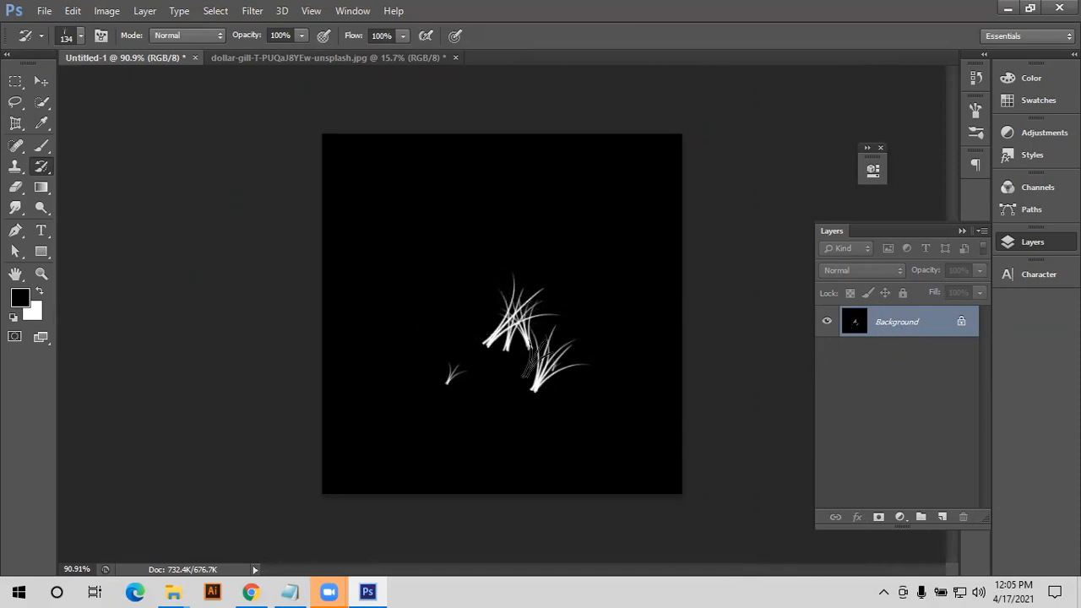
pyautogui.hotkey('ctrl', 'alt', 'z')
pyautogui.hotkey('ctrl', 'alt', 'z')
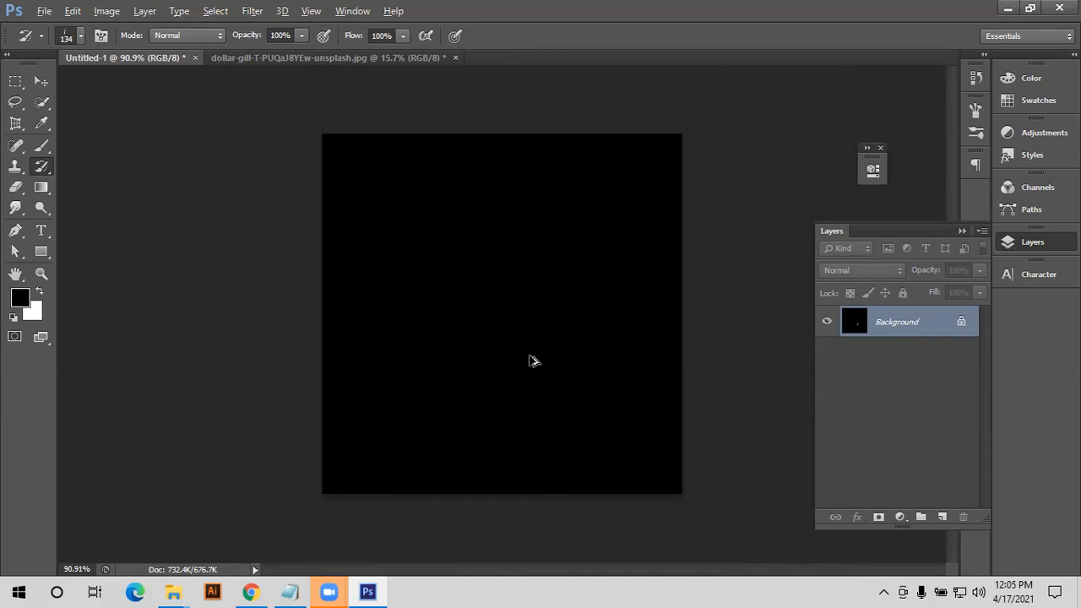
# - Return to the bride photo document
pyautogui.click(342, 60)
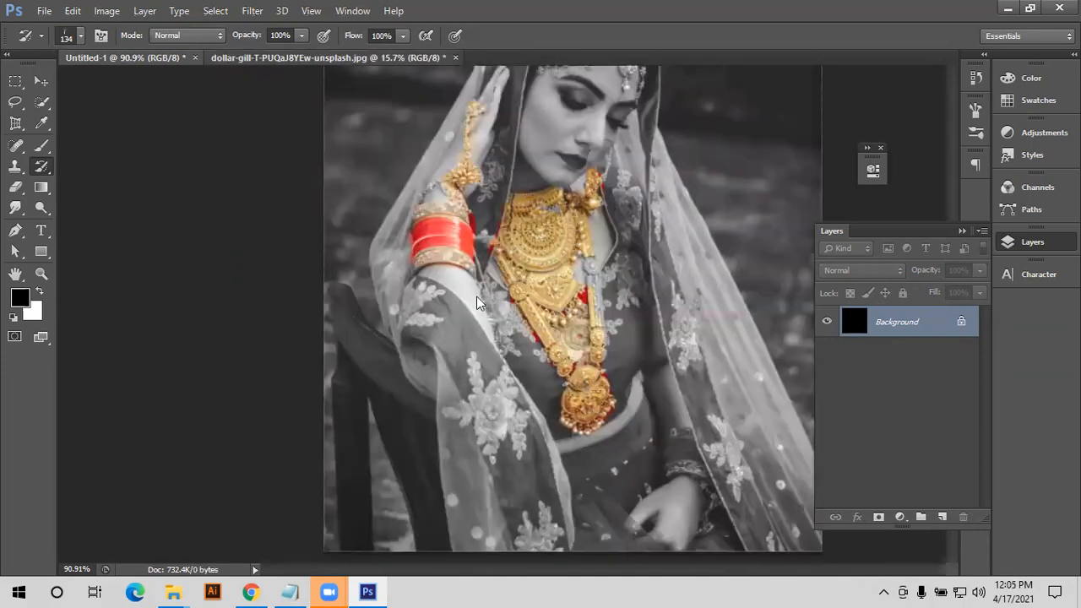
# - Enlarge the History Brush to 1800 px, switch to a hard round tip, and restore the color over the bride's face
pyautogui.scroll(5, 589, 245)
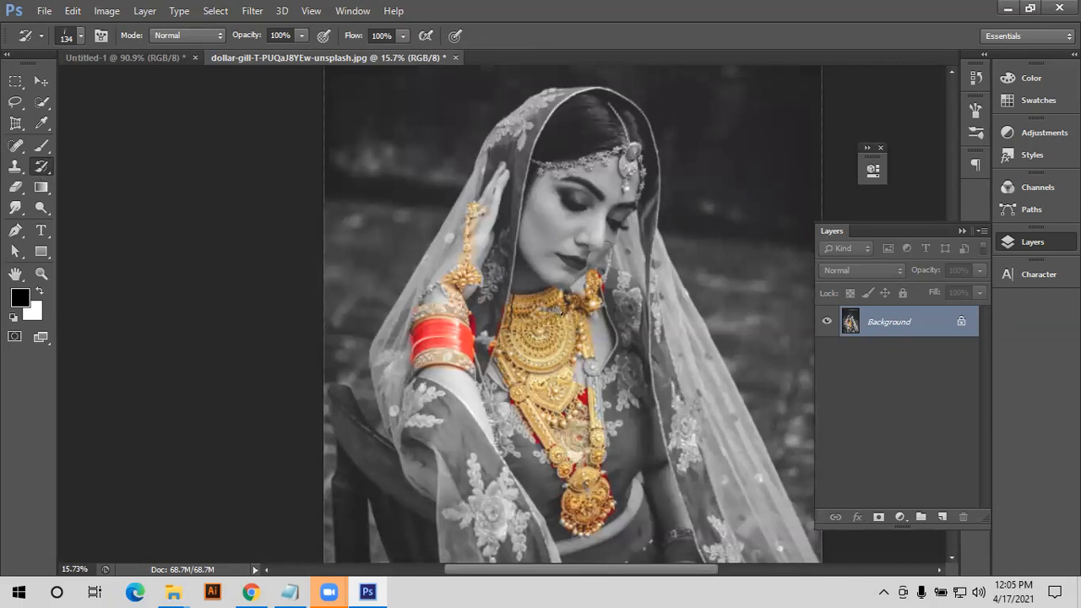
pyautogui.press(']')
pyautogui.press(']')
pyautogui.press(']')
pyautogui.press(']')
pyautogui.press(']')
pyautogui.press(']')
pyautogui.press(']')
pyautogui.press(']')
pyautogui.press(']')
pyautogui.press(']')
pyautogui.press(']')
pyautogui.press(']')
pyautogui.press(']')
pyautogui.press(']')
pyautogui.press(']')
pyautogui.press(']')
pyautogui.press(']')
pyautogui.press(']')
pyautogui.press(']')
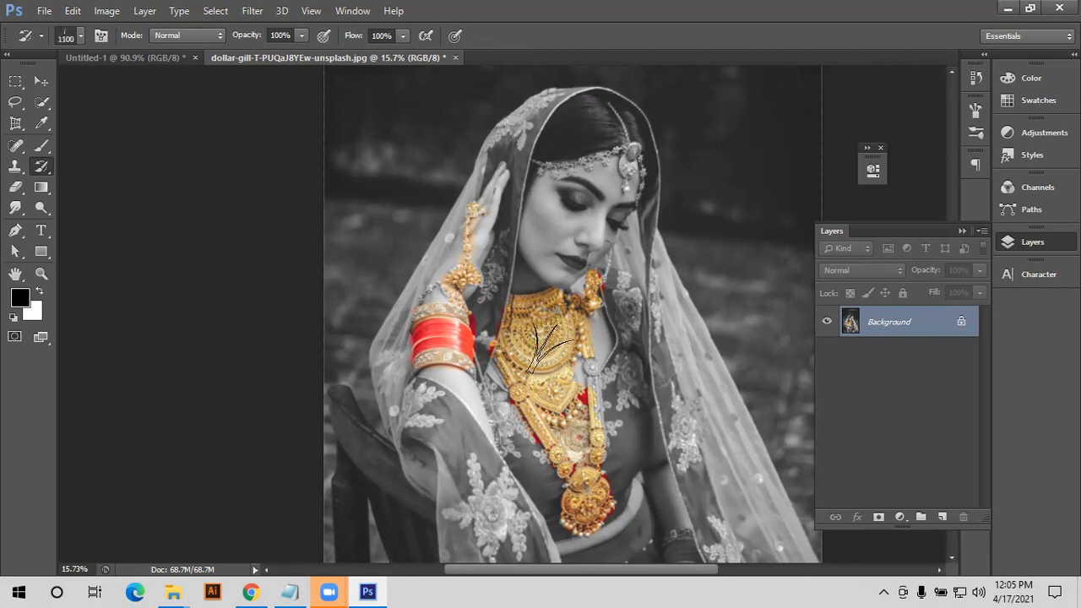
pyautogui.click(83, 38)
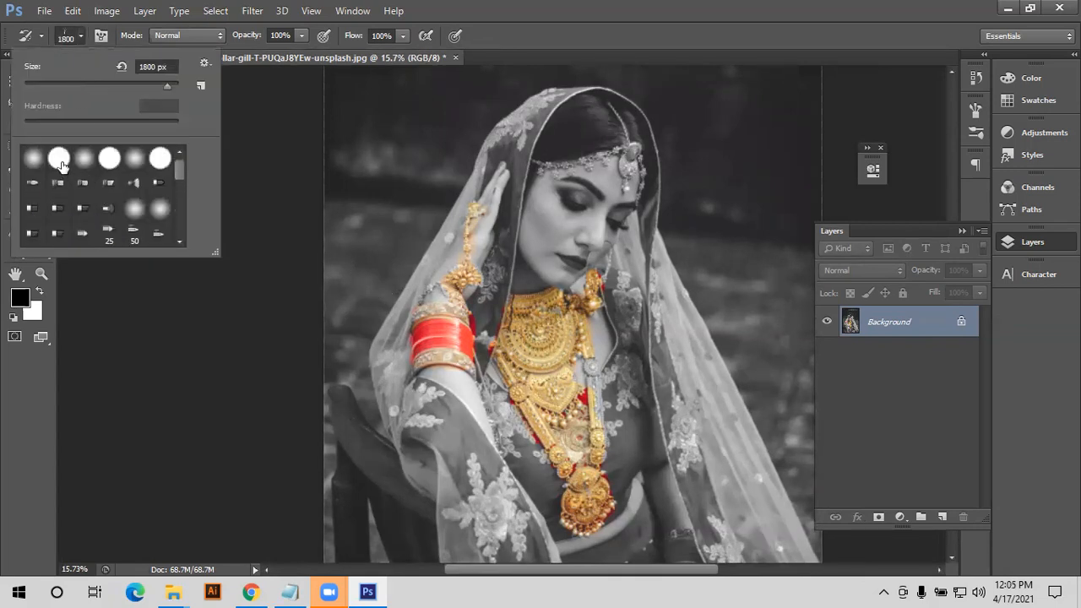
pyautogui.click(59, 158)
pyautogui.click(547, 237)
pyautogui.click(550, 247)
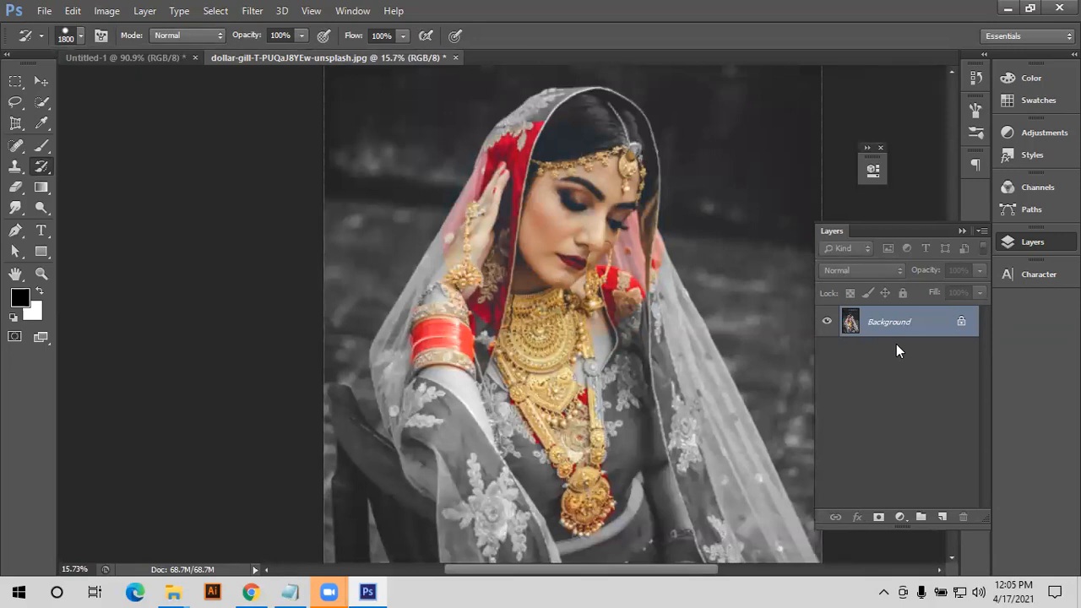
# - Duplicate the Background layer of the bride photo, toggle the copy's visibility, and delete the copy
pyautogui.moveTo(898, 331); pyautogui.dragTo(943, 516)
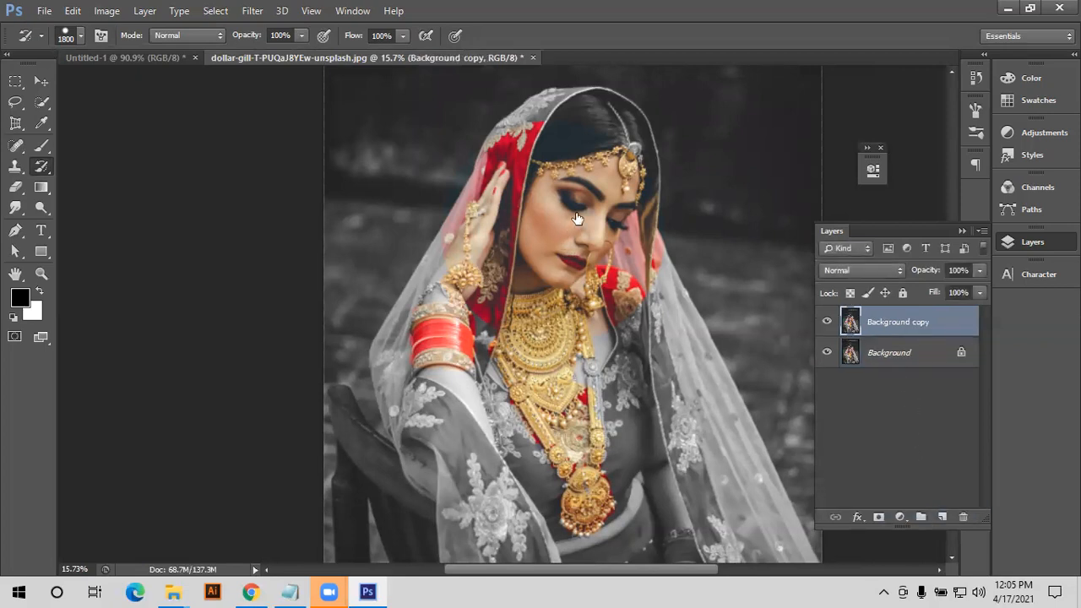
pyautogui.click(828, 322)
pyautogui.click(828, 321)
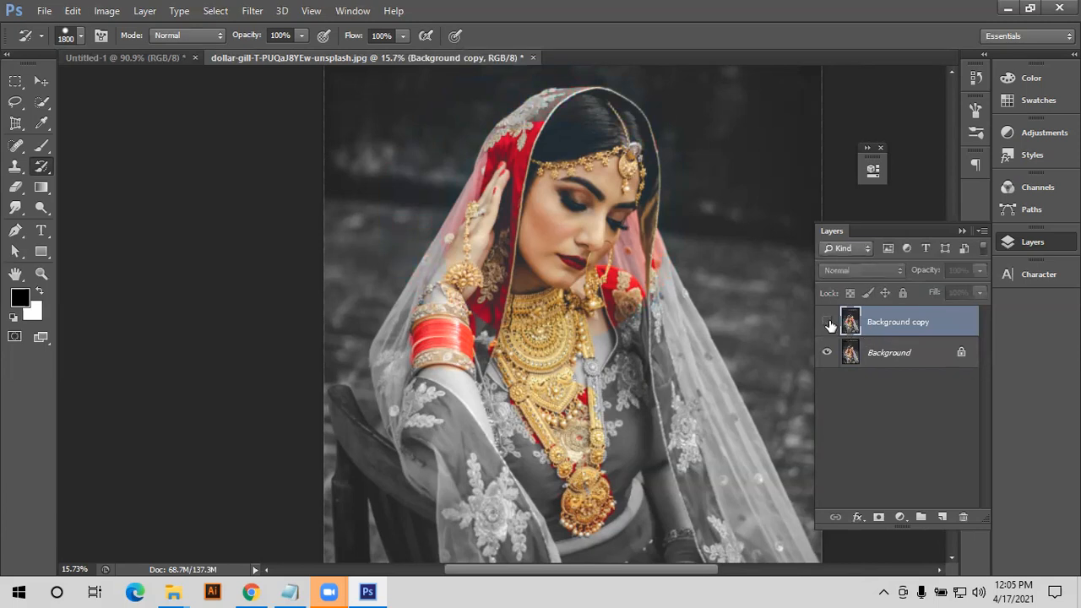
pyautogui.press('Delete')
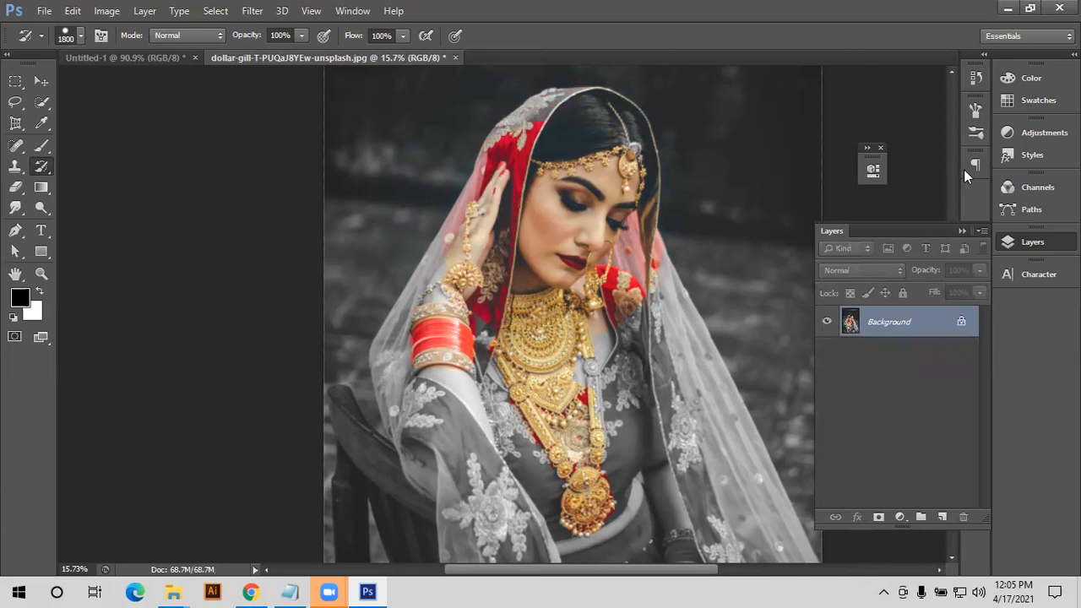
# - Revert the bride photo to its original full-color opening snapshot in the history
pyautogui.click(976, 79)
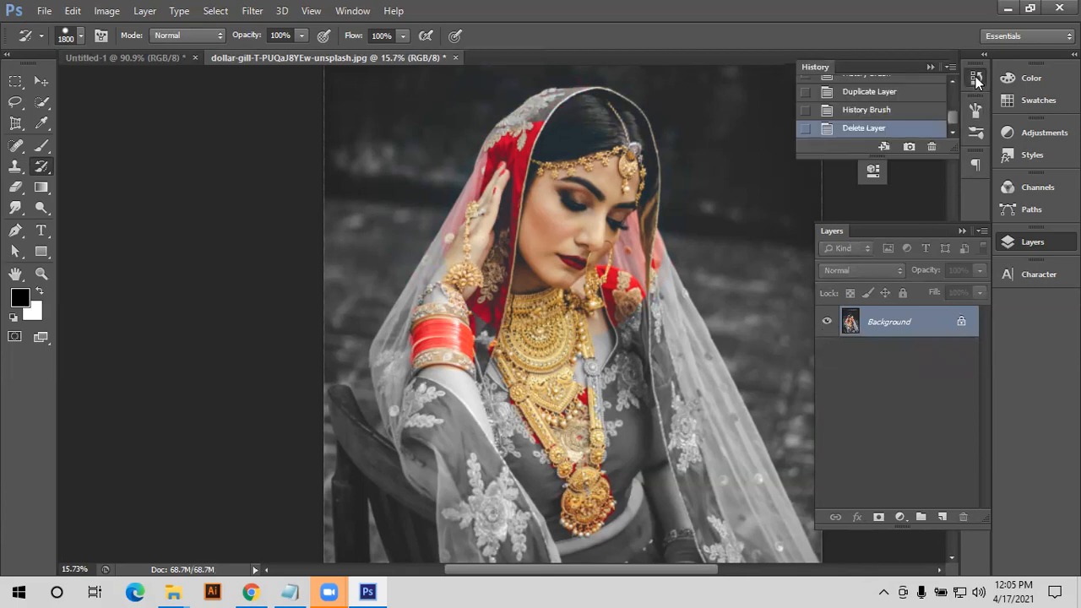
pyautogui.click(868, 112)
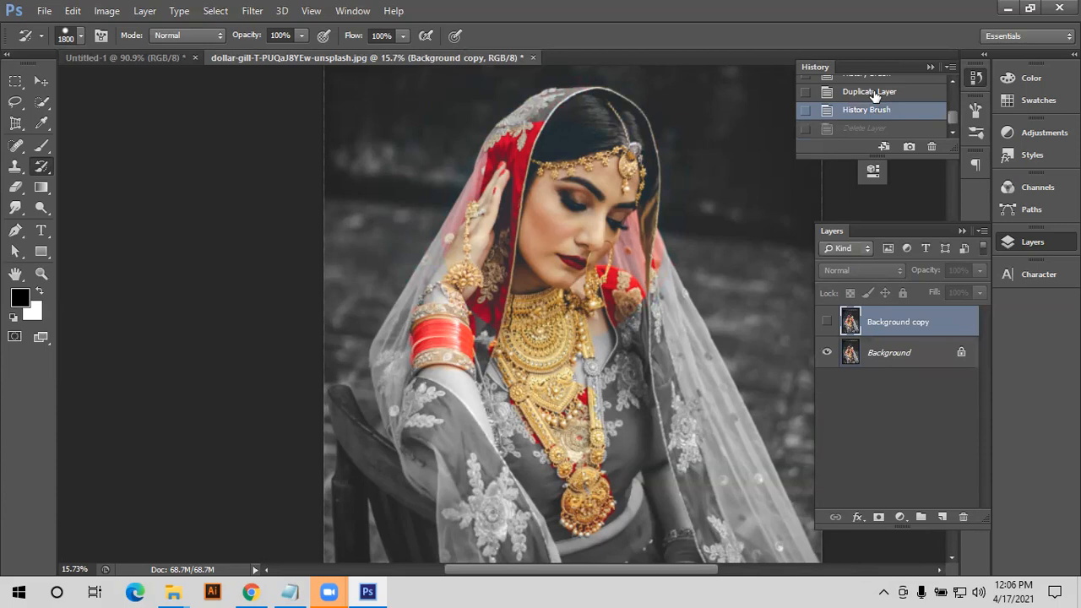
pyautogui.scroll(3, 877, 101)
pyautogui.scroll(3, 879, 105)
pyautogui.click(874, 101)
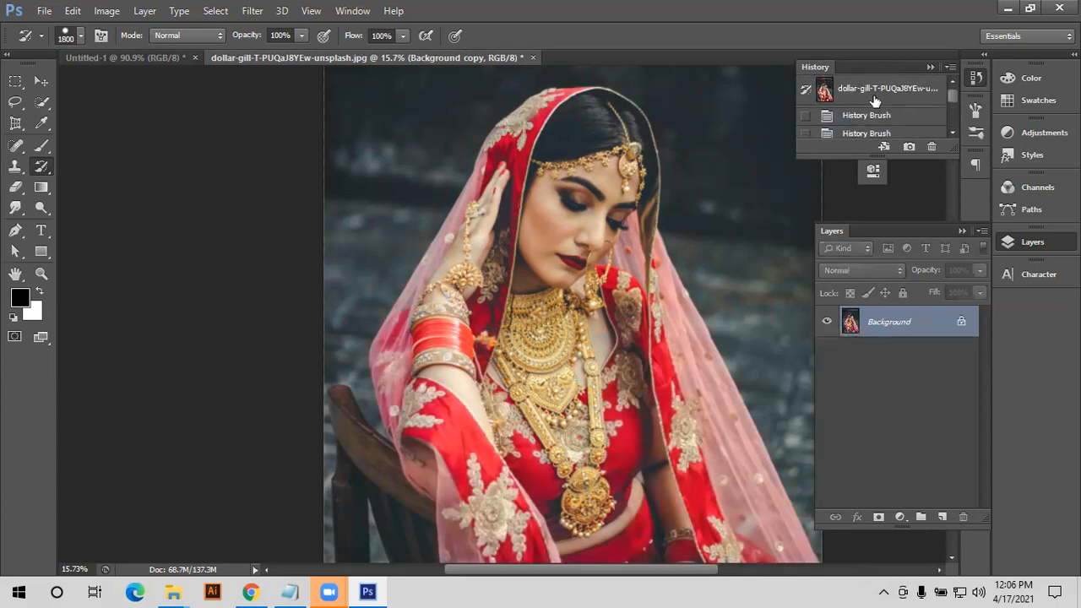
pyautogui.scroll(-3, 638, 304)
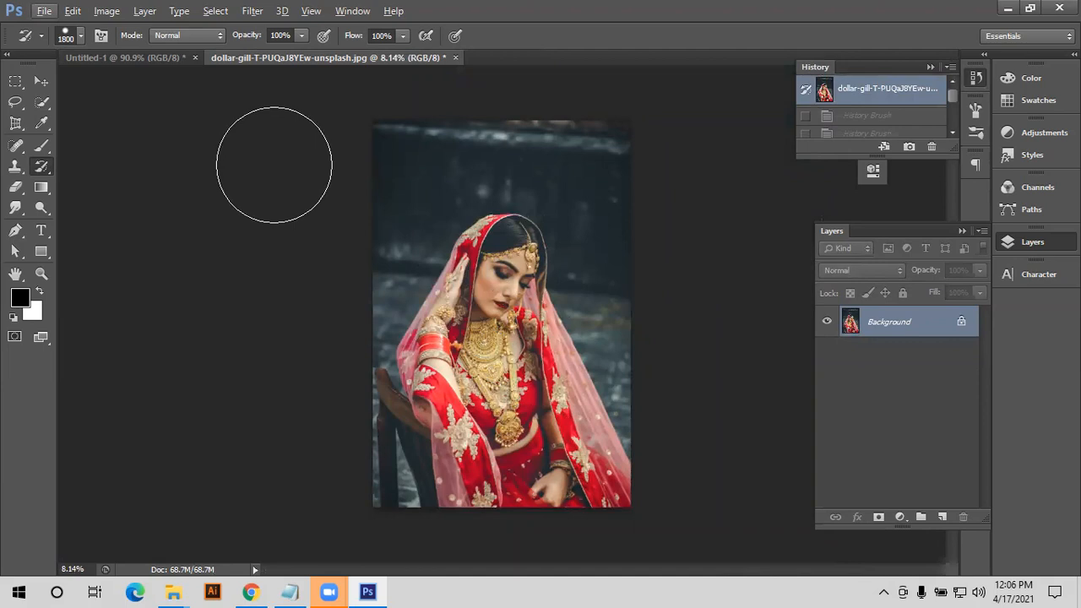
# - Fill the Background of the Untitled-1 document with white and reduce the History Brush size to 60 px
pyautogui.click(147, 56)
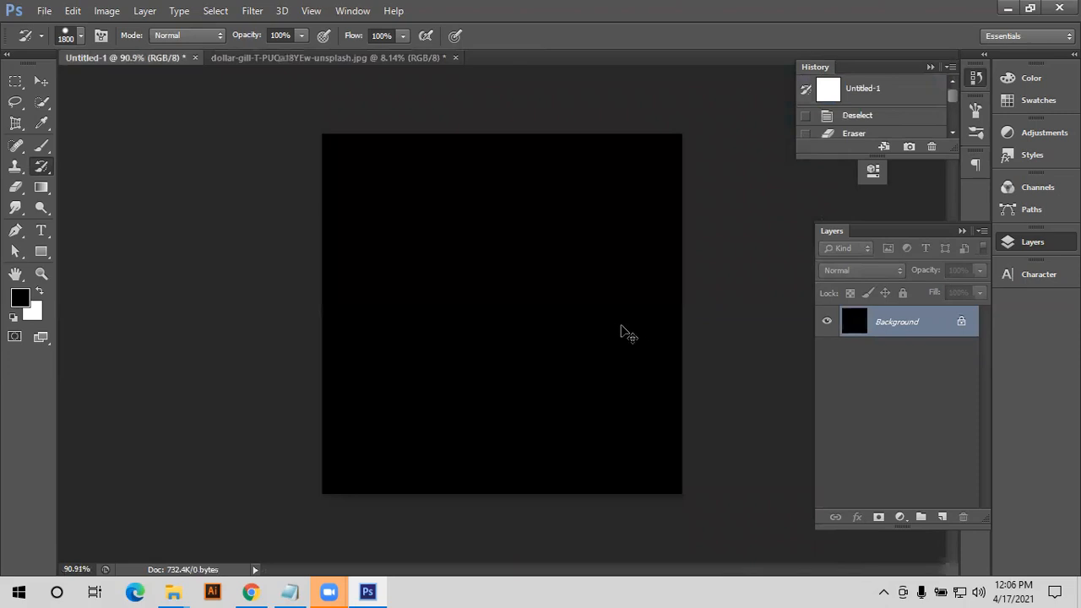
pyautogui.hotkey('ctrl', 'BackSpace')
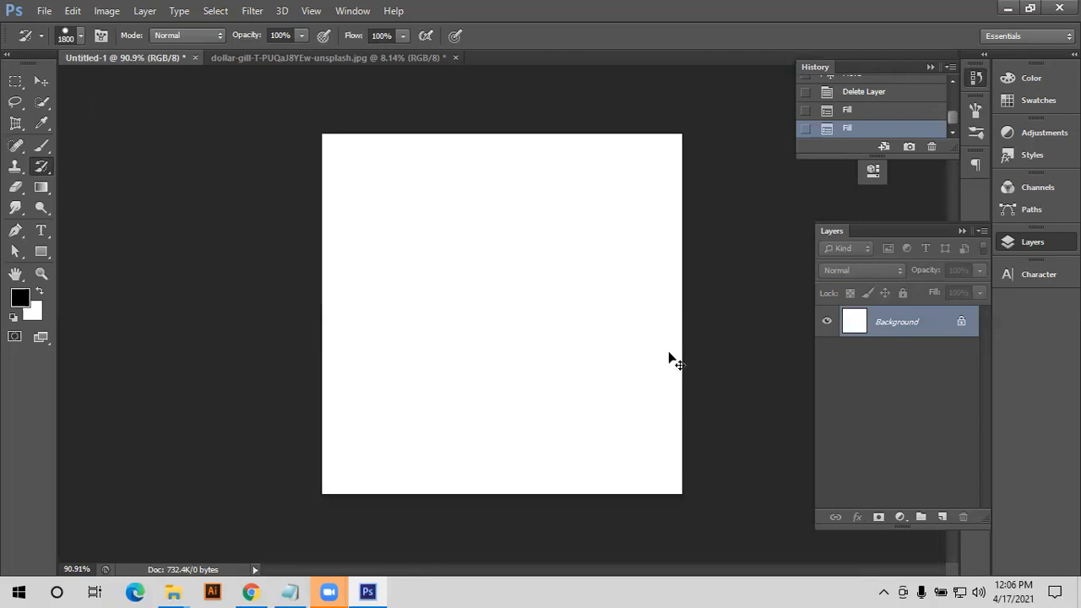
pyautogui.press('[')
pyautogui.press('[')
pyautogui.press('[')
pyautogui.press('[')
pyautogui.press('[')
pyautogui.press('[')
pyautogui.press('[')
pyautogui.press('[')
pyautogui.press('[')
pyautogui.press('[')
pyautogui.press('[')
pyautogui.press('[')
pyautogui.press('[')
pyautogui.press('[')
pyautogui.press('[')
pyautogui.press('[')
pyautogui.press('[')
pyautogui.press('[')
pyautogui.press('[')
pyautogui.press('[')
pyautogui.press('[')
pyautogui.press('[')
pyautogui.press('[')
pyautogui.press('[')
pyautogui.press('[')
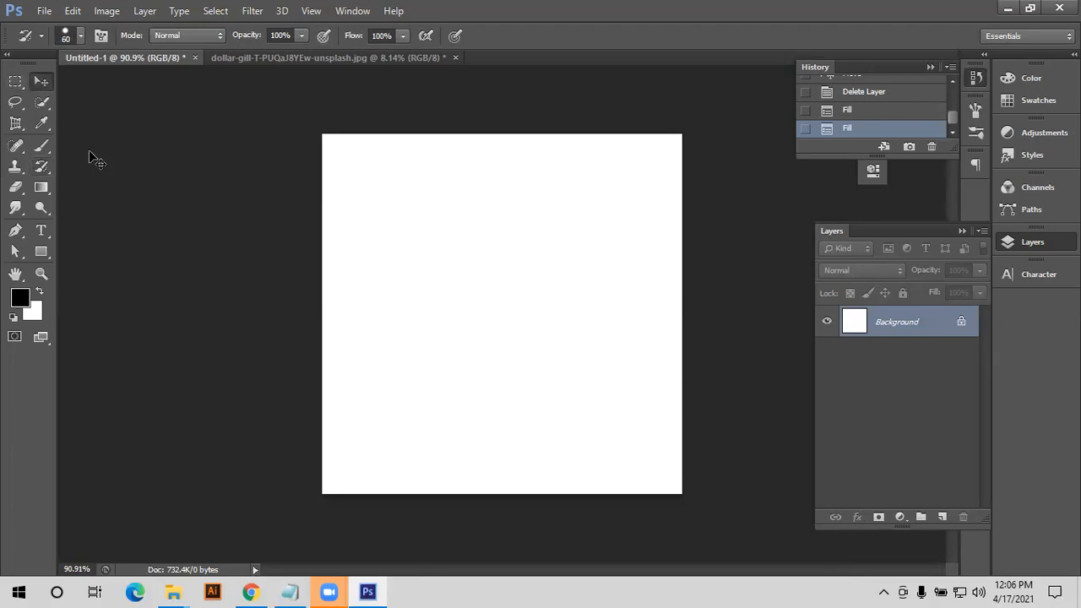
# - Activate the Gradient tool and view the presets in the Gradient Editor without changing the gradient
pyautogui.press('v')
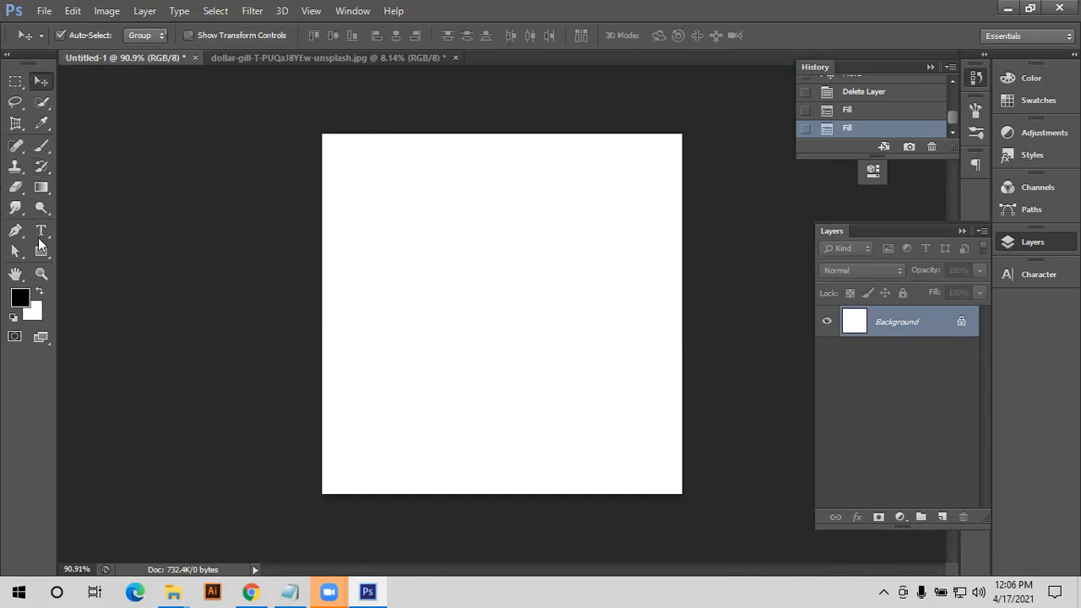
pyautogui.click(44, 189)
pyautogui.moveTo(54, 193); pyautogui.dragTo(94, 184)
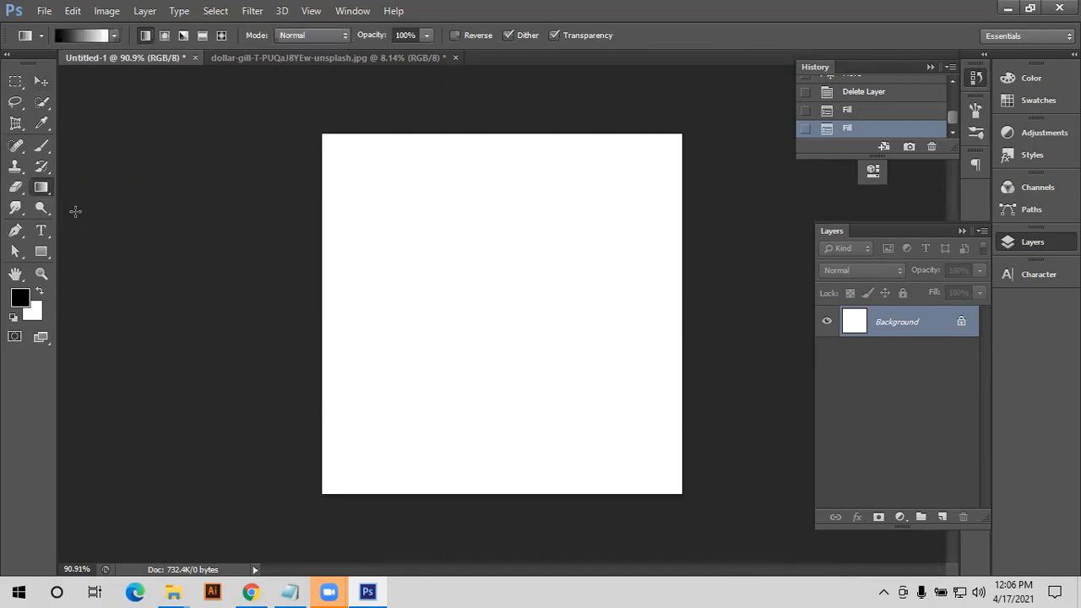
pyautogui.click(90, 37)
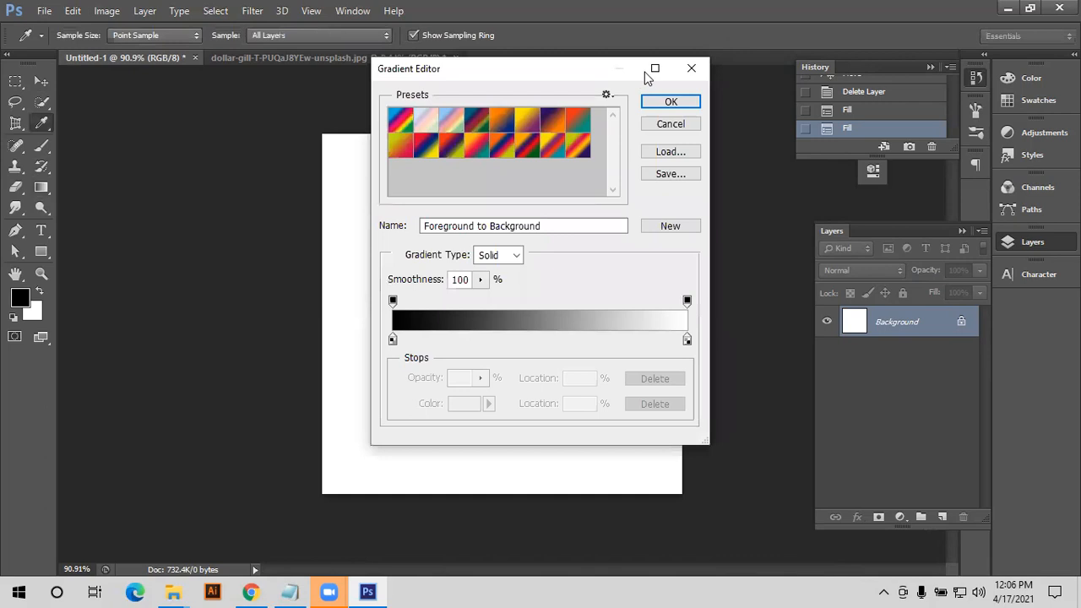
pyautogui.press('Escape')
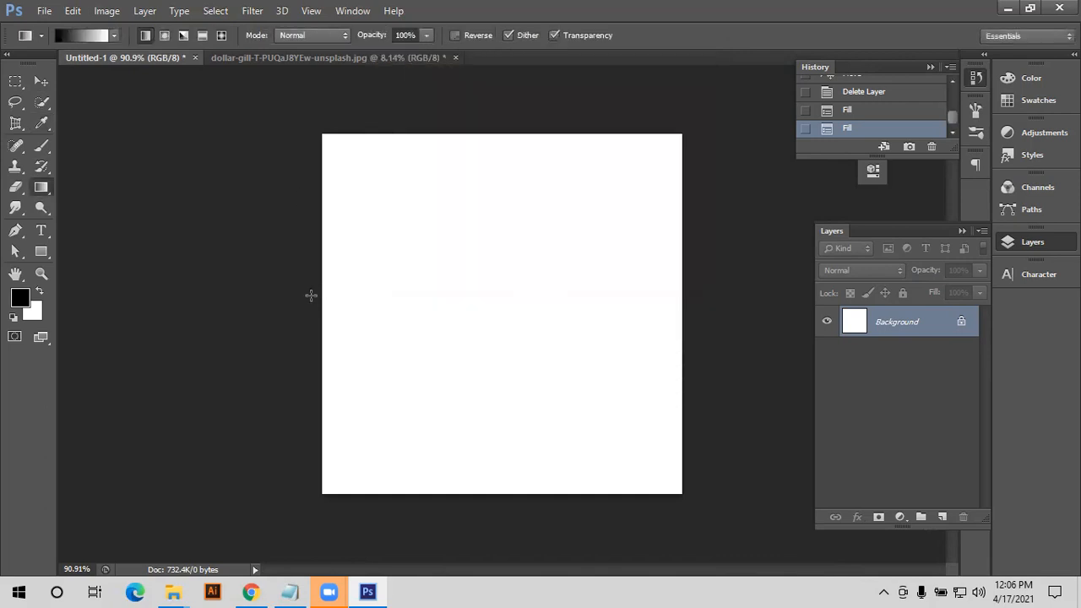
# - Add a new layer, draw a black-to-white linear gradient across it from the left edge to the right edge, and delete the layer
pyautogui.click(942, 516)
pyautogui.moveTo(323, 299); pyautogui.dragTo(586, 303)
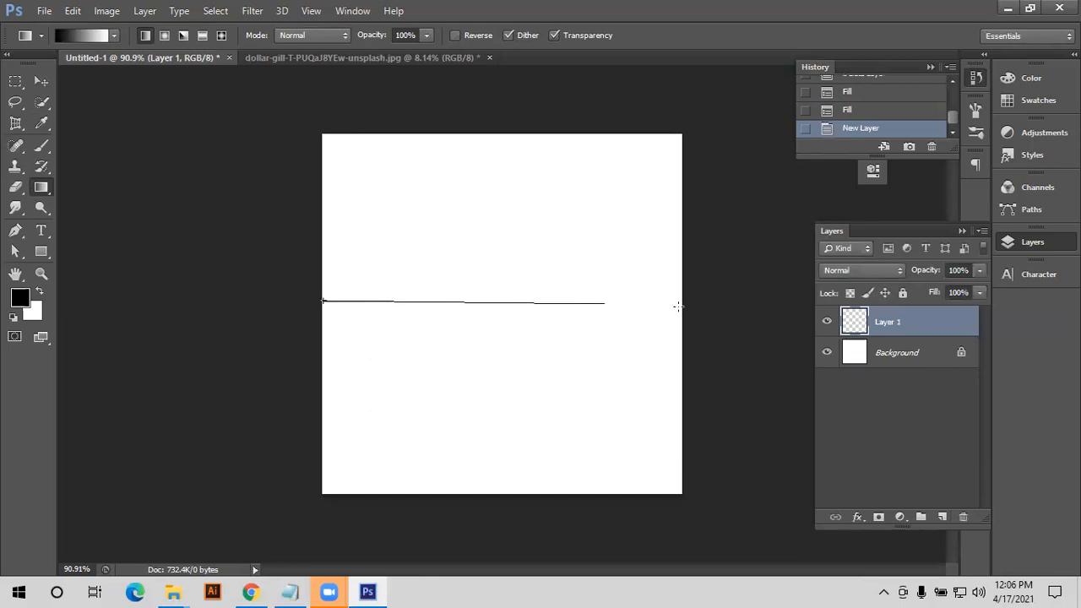
pyautogui.moveTo(679, 307); pyautogui.dragTo(678, 307)
pyautogui.moveTo(680, 306); pyautogui.dragTo(679, 305)
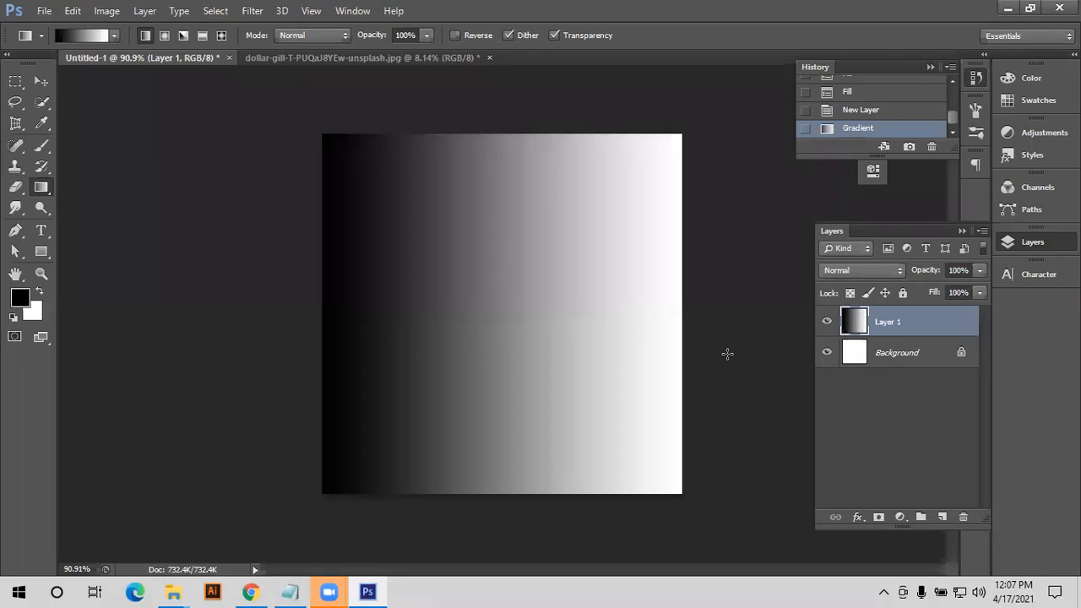
pyautogui.press('Delete')
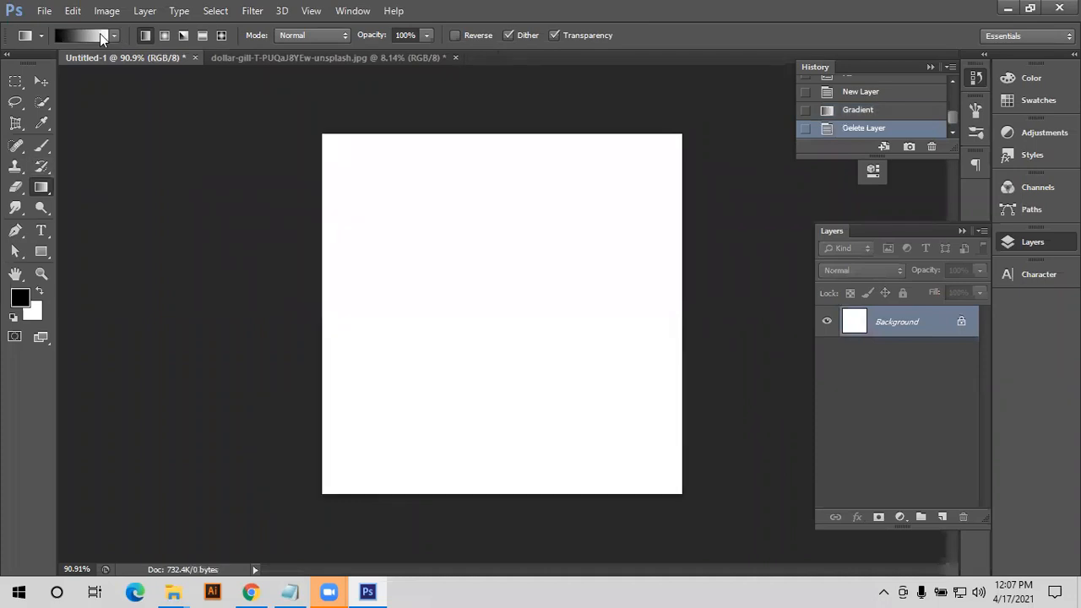
# - Choose the Yellow, Violet preset as the gradient
pyautogui.click(100, 33)
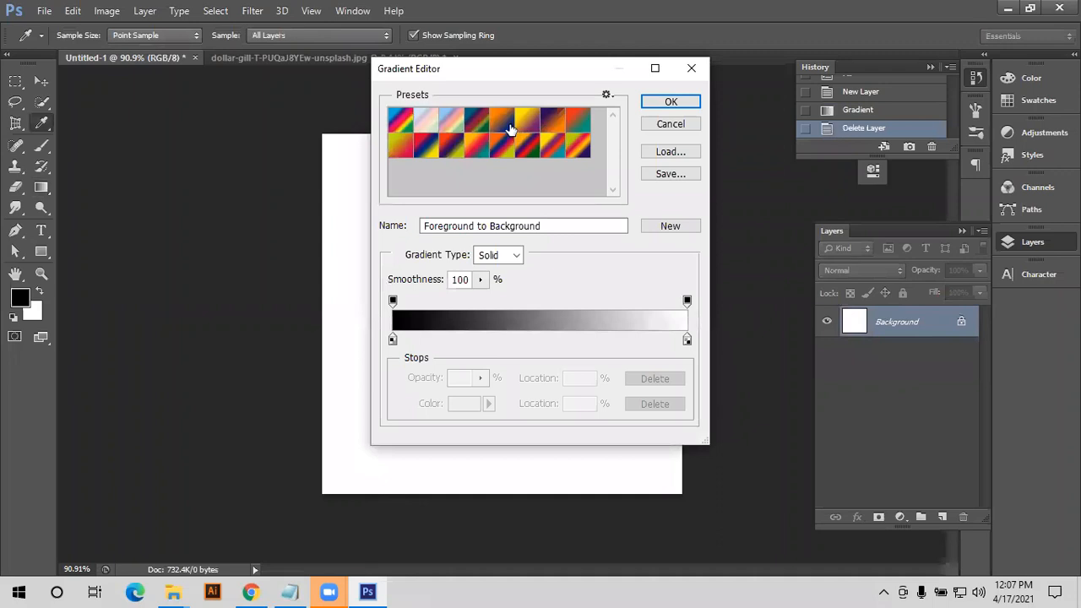
pyautogui.click(518, 128)
pyautogui.click(669, 103)
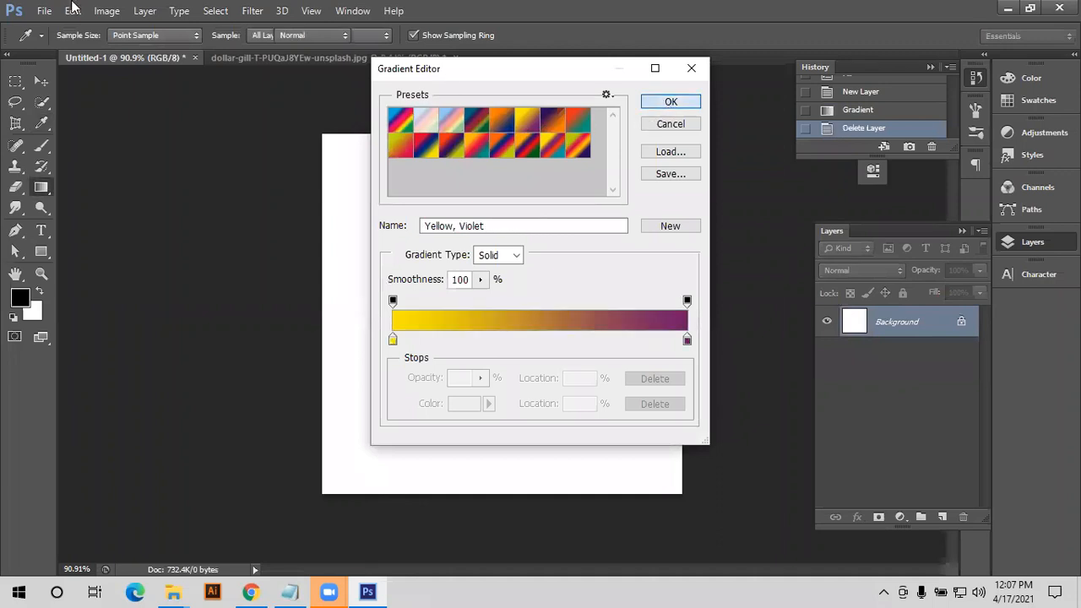
# - Test the linear gradient left to right across the Background and over a shorter span on a new layer, discarding both results
pyautogui.moveTo(326, 299); pyautogui.dragTo(680, 304)
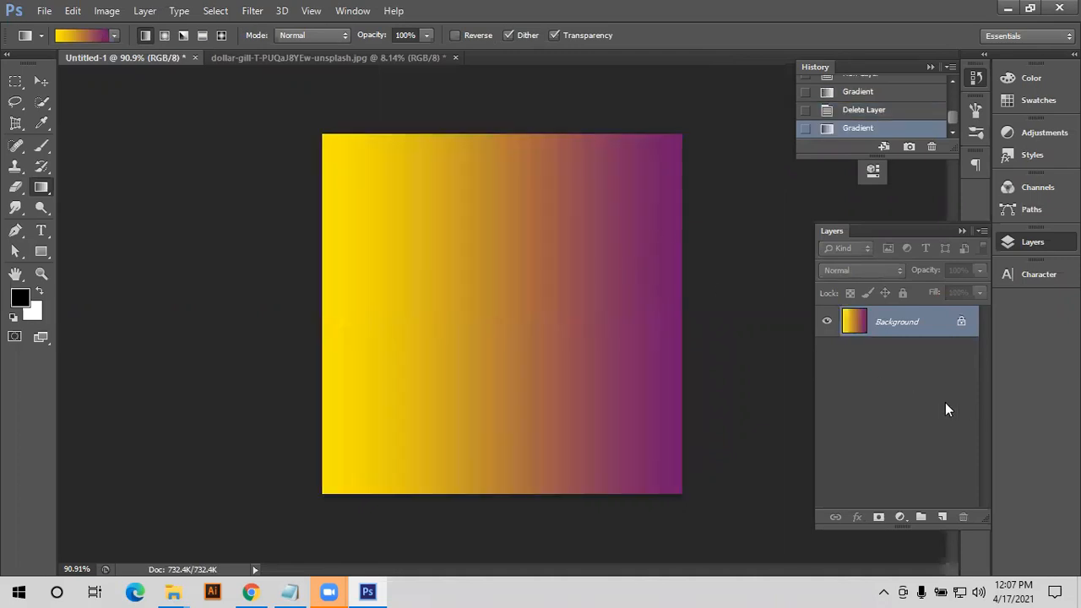
pyautogui.hotkey('ctrl', 'z')
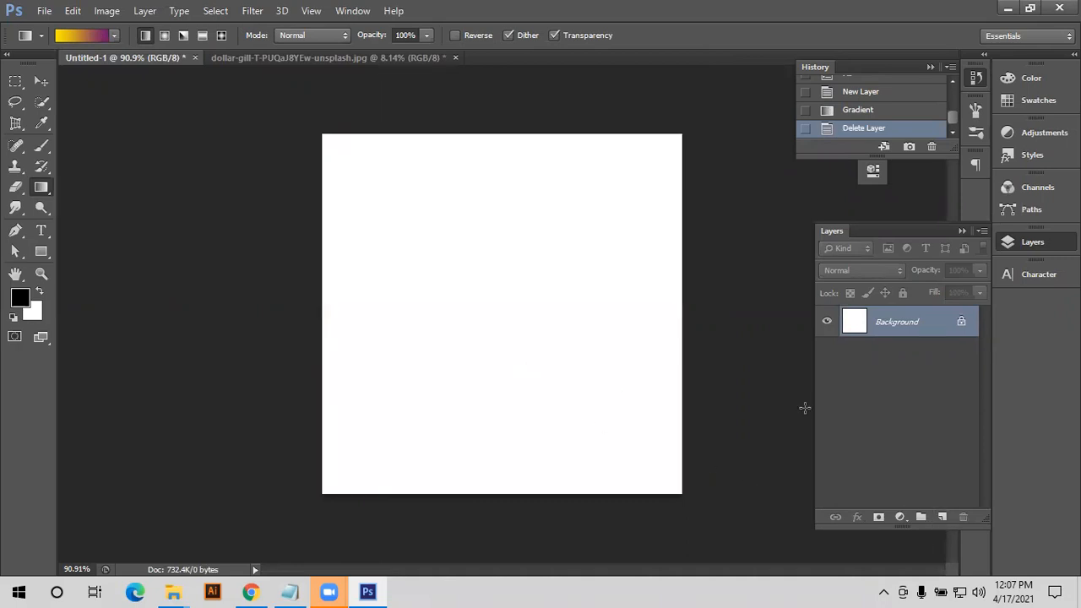
pyautogui.click(941, 518)
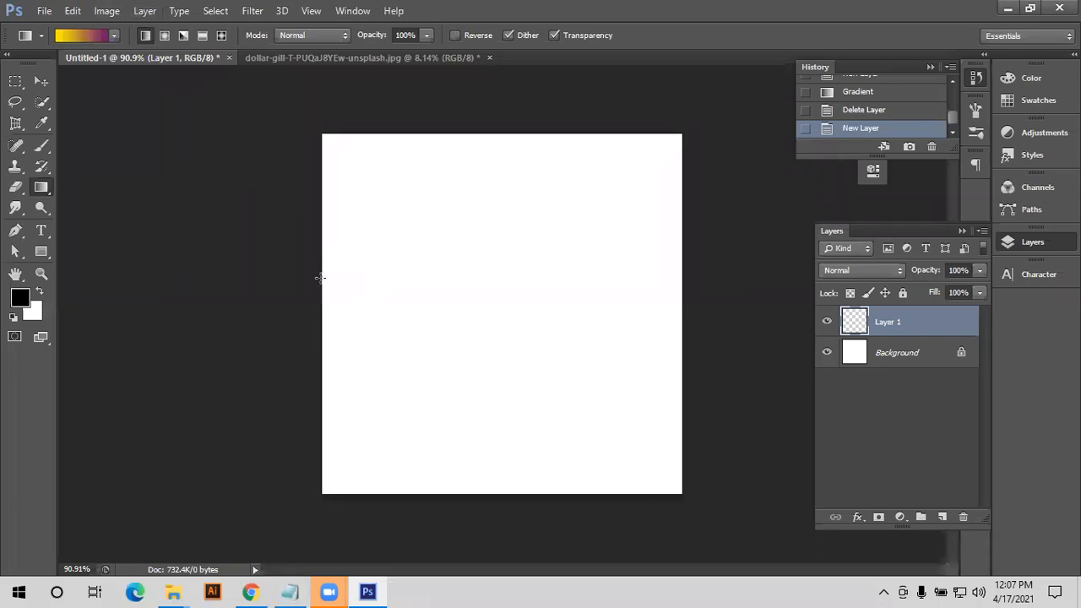
pyautogui.moveTo(548, 295); pyautogui.dragTo(560, 296)
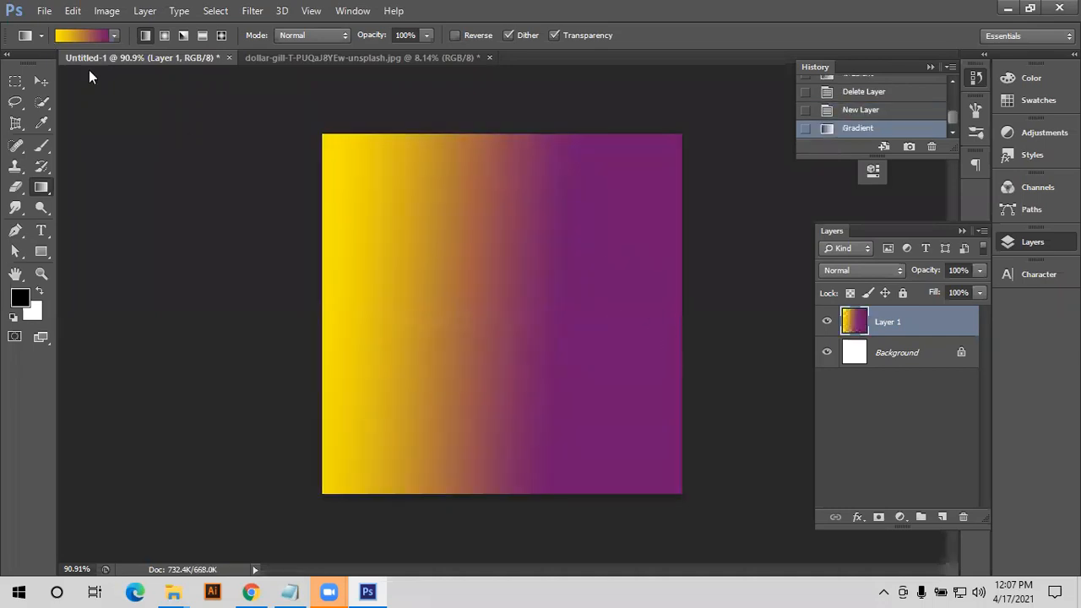
pyautogui.press('Delete')
# - Add a new empty layer and keep the Yellow, Violet preset in the Gradient Editor
pyautogui.hotkey('ctrl', 'shift', 'alt', 'n')
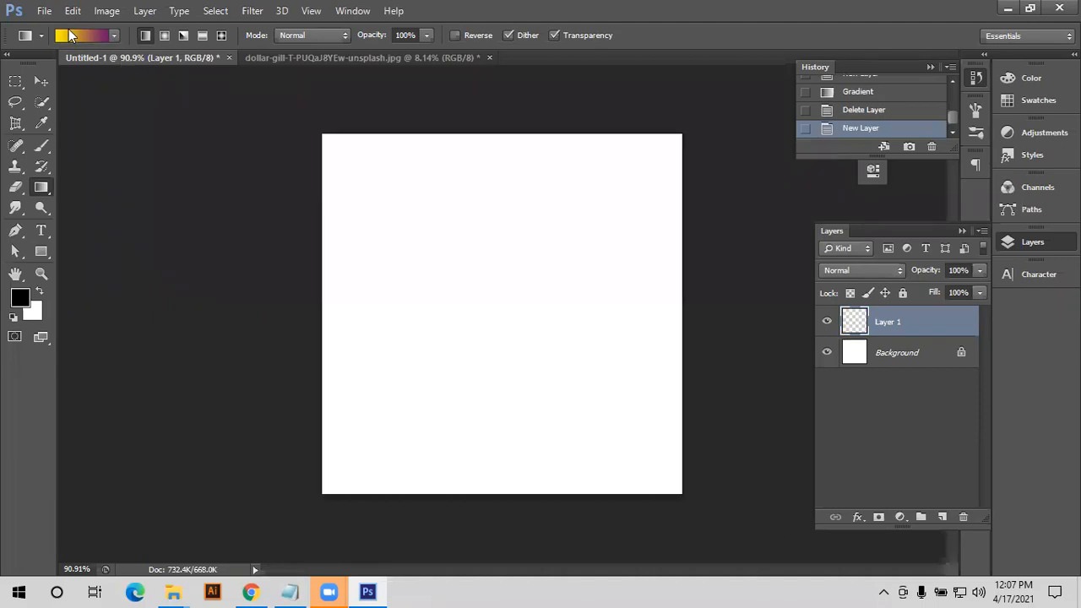
pyautogui.click(71, 36)
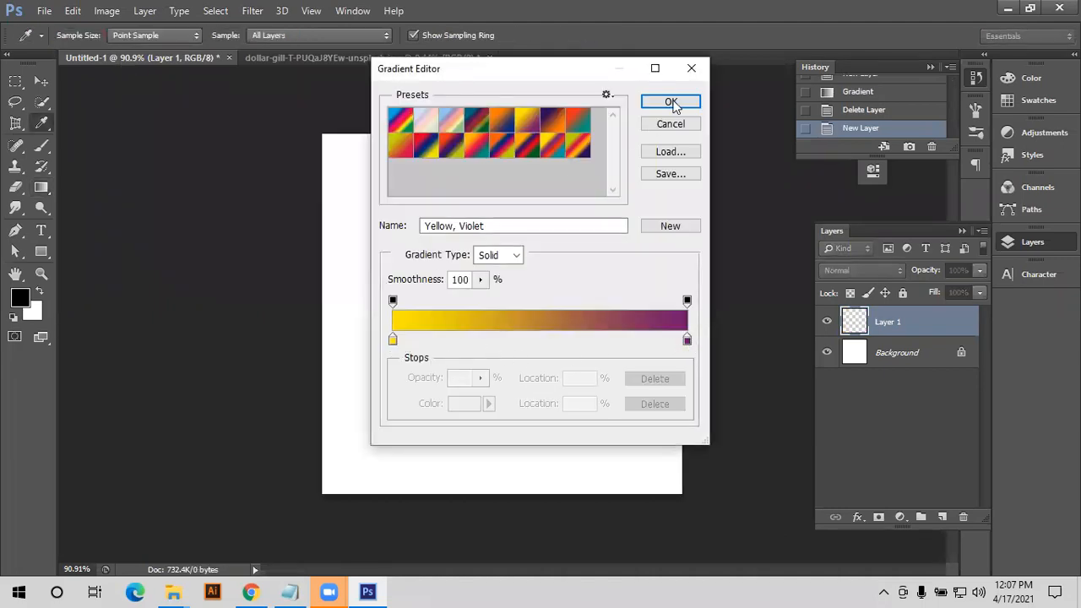
pyautogui.click(670, 102)
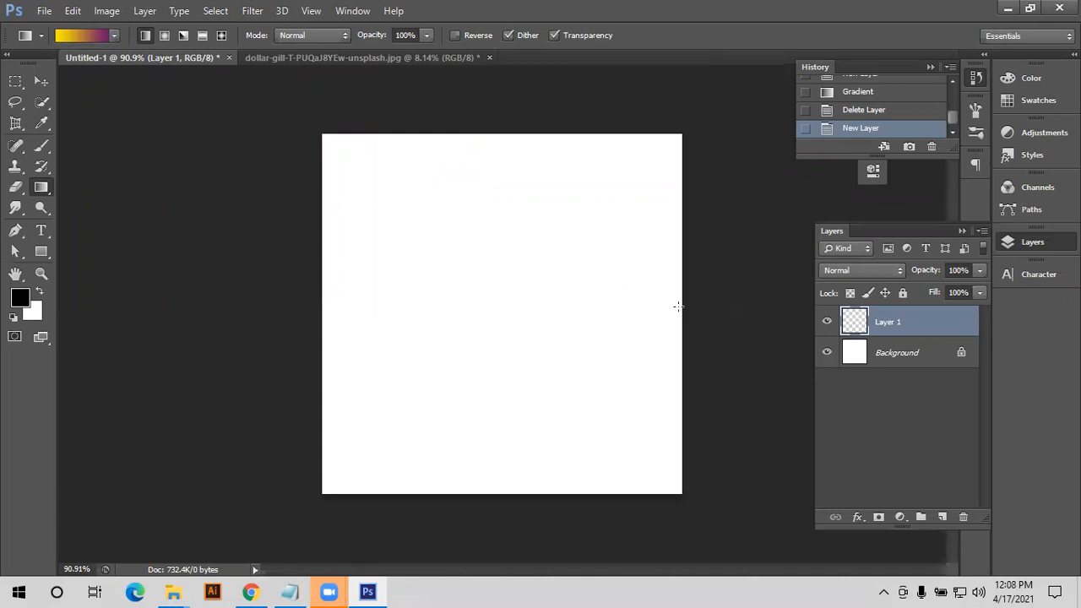
# - Draw the linear gradient on Layer 1 from right to left and from top to bottom, undoing each one
pyautogui.moveTo(686, 303); pyautogui.dragTo(317, 297)
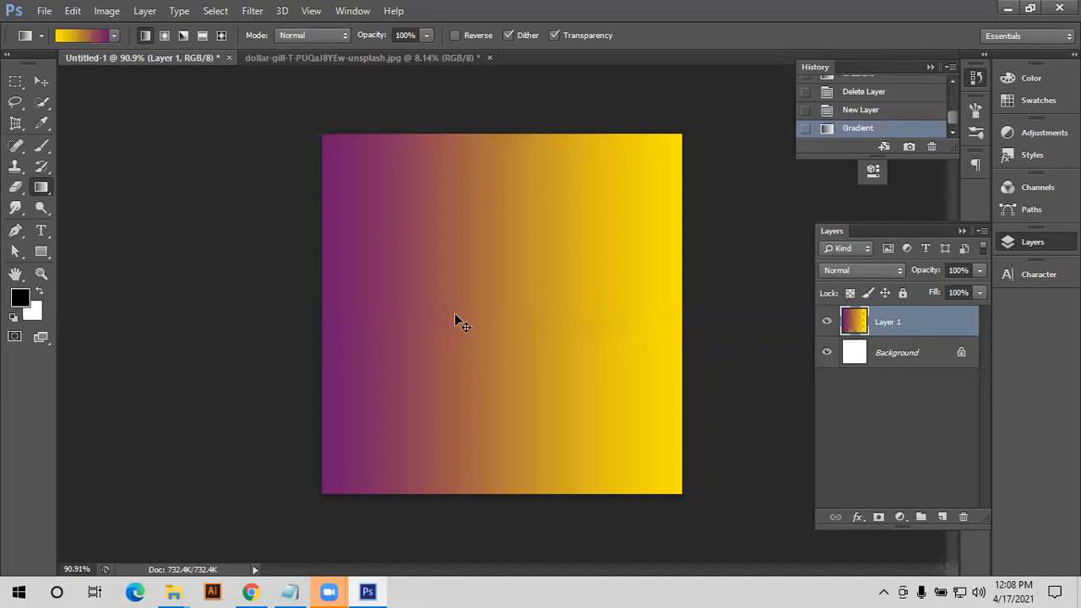
pyautogui.hotkey('ctrl', 'z')
pyautogui.moveTo(490, 133); pyautogui.dragTo(490, 514)
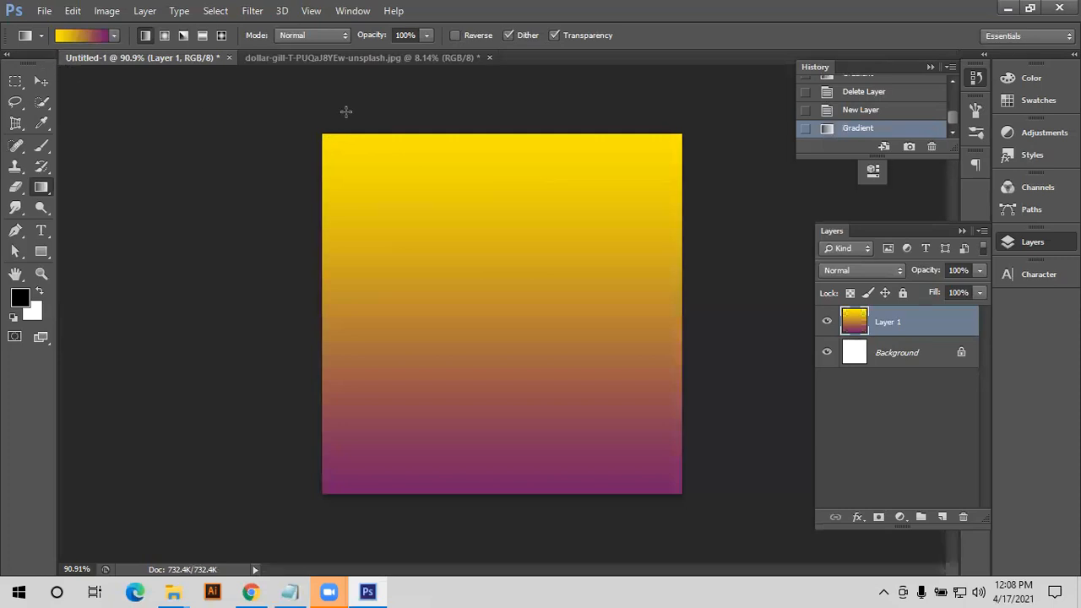
pyautogui.hotkey('ctrl', 'z')
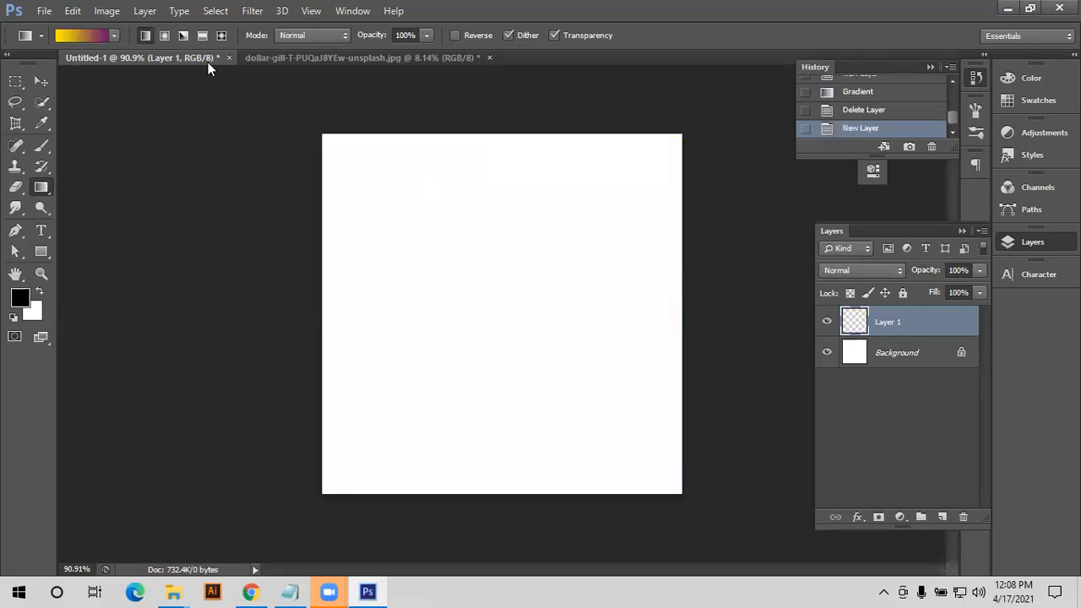
# - Switch to a radial gradient, undo a trial from the canvas centre to a corner, and draw one from the top edge's middle downward
pyautogui.click(165, 36)
pyautogui.moveTo(495, 300); pyautogui.dragTo(331, 484)
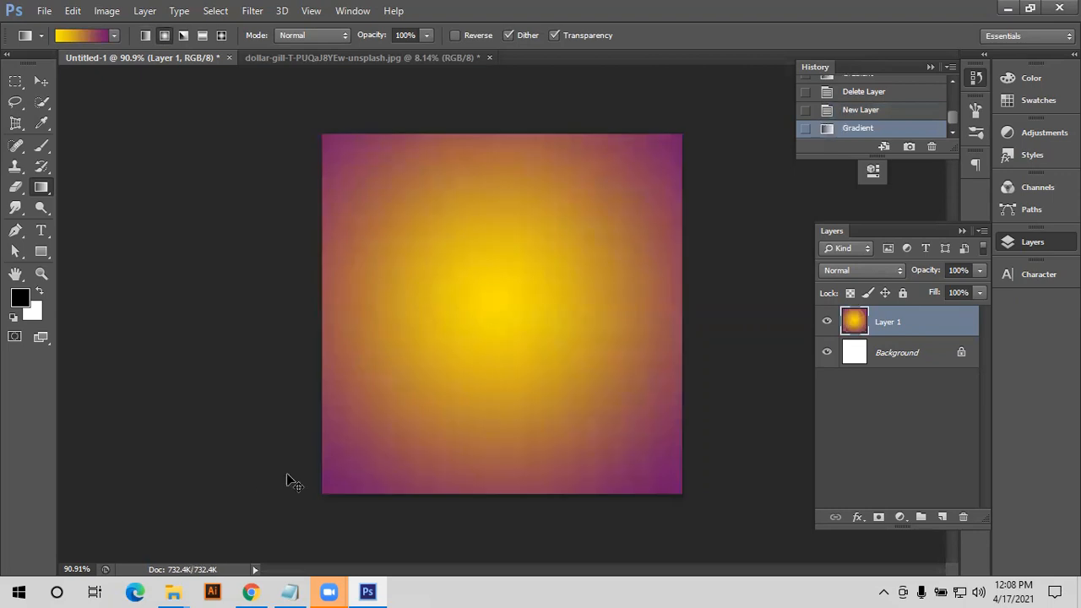
pyautogui.hotkey('ctrl', 'z')
pyautogui.moveTo(501, 131); pyautogui.dragTo(500, 469)
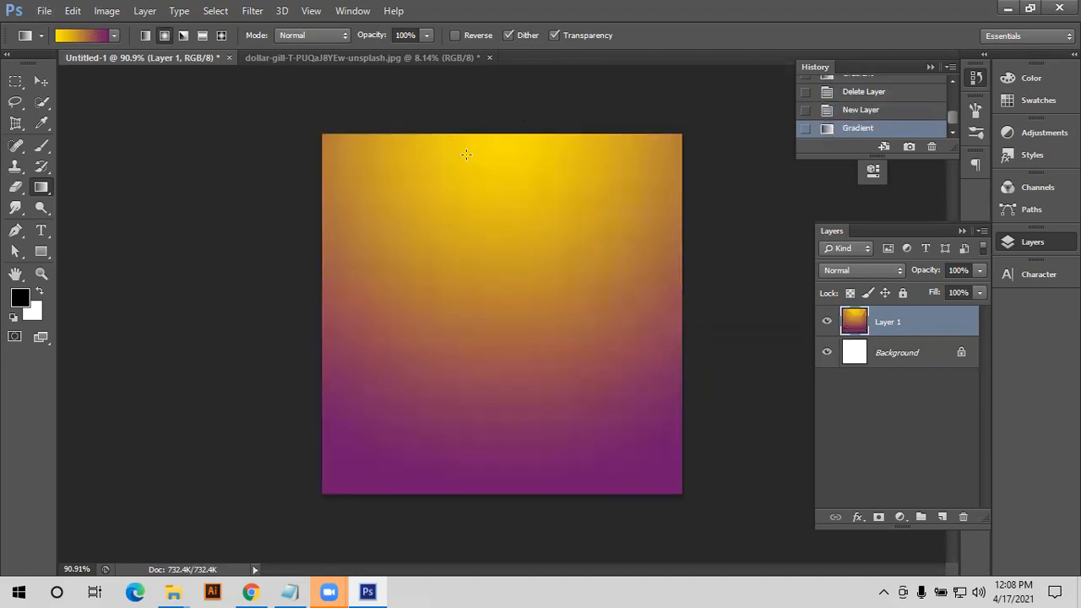
# - Undo the last radial fill, try another from the canvas centre to the bottom edge, and undo it too
pyautogui.hotkey('ctrl', 'z')
pyautogui.moveTo(506, 291); pyautogui.dragTo(461, 499)
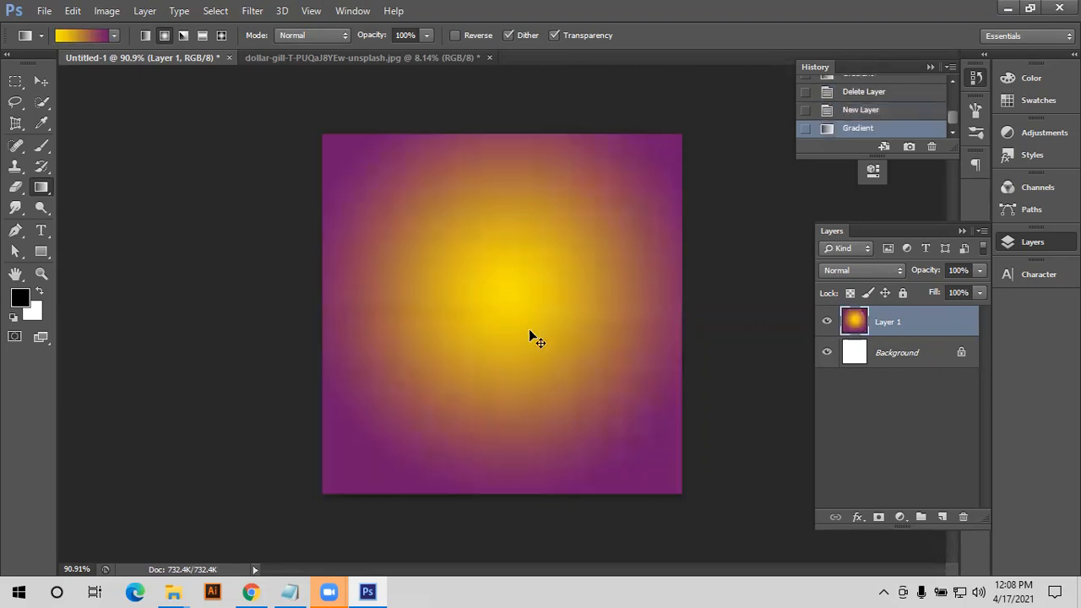
pyautogui.hotkey('ctrl', 'z')
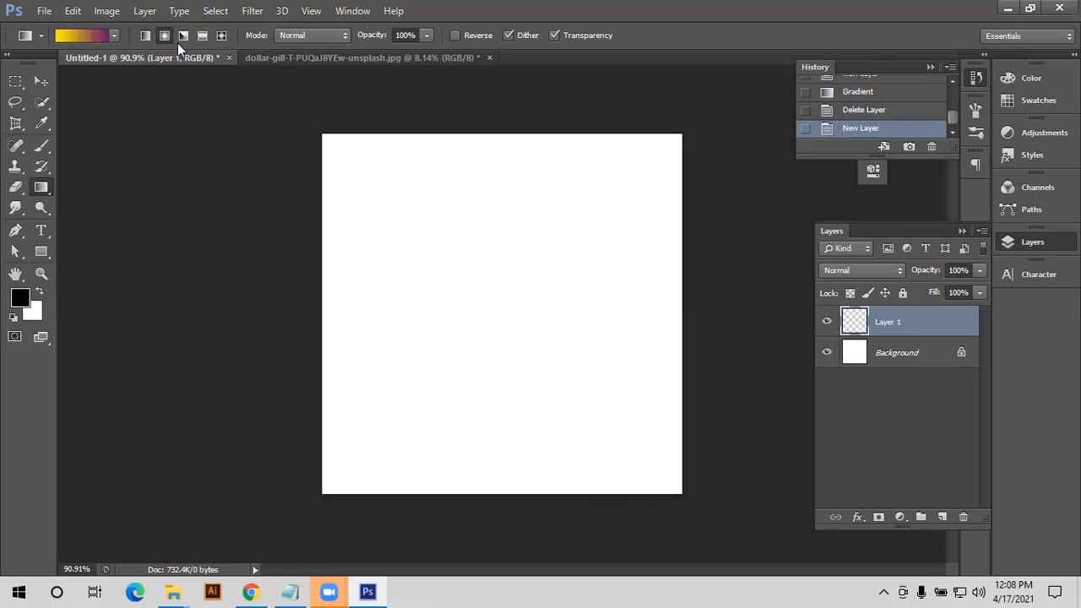
# - Try an angle gradient from the canvas centre to the lower-left corner and from the upper-right corner to the lower-left, undoing each
pyautogui.moveTo(519, 281); pyautogui.dragTo(322, 497)
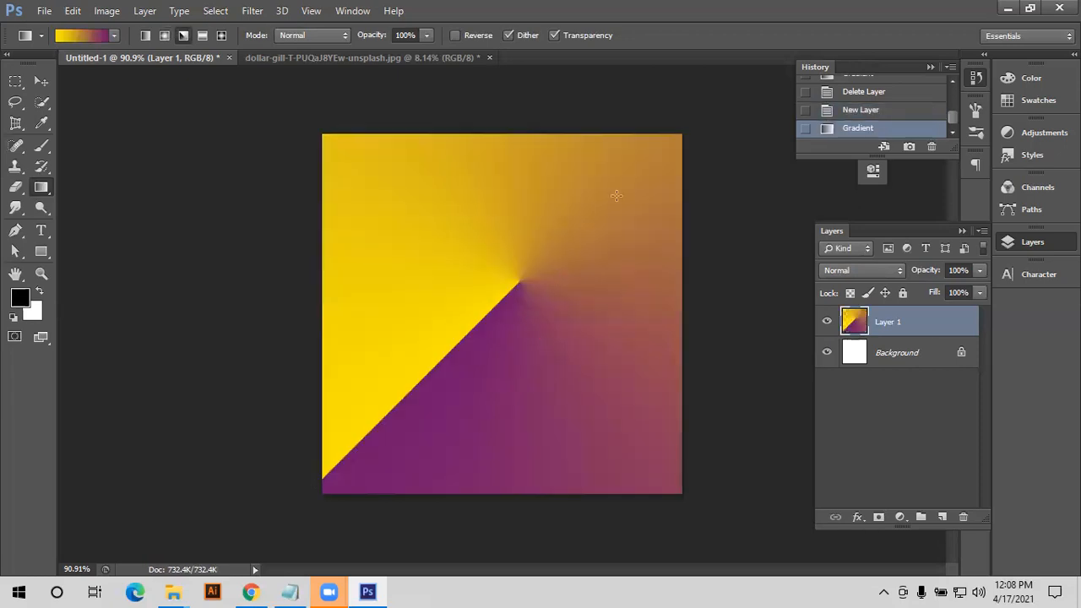
pyautogui.hotkey('ctrl', 'z')
pyautogui.moveTo(678, 133); pyautogui.dragTo(324, 492)
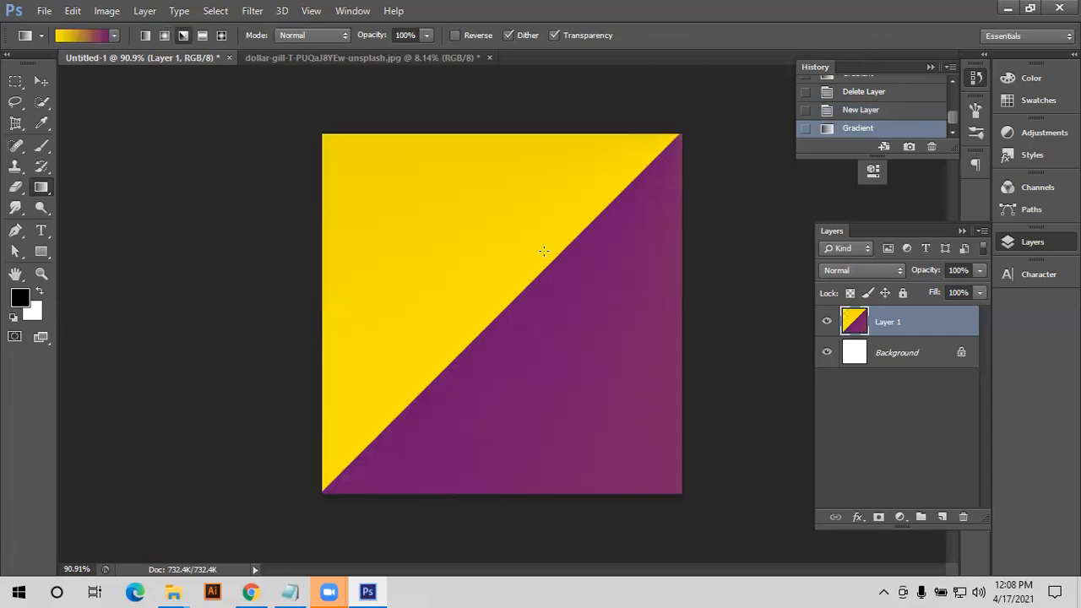
pyautogui.hotkey('ctrl', 'z')
pyautogui.moveTo(532, 270); pyautogui.dragTo(324, 491)
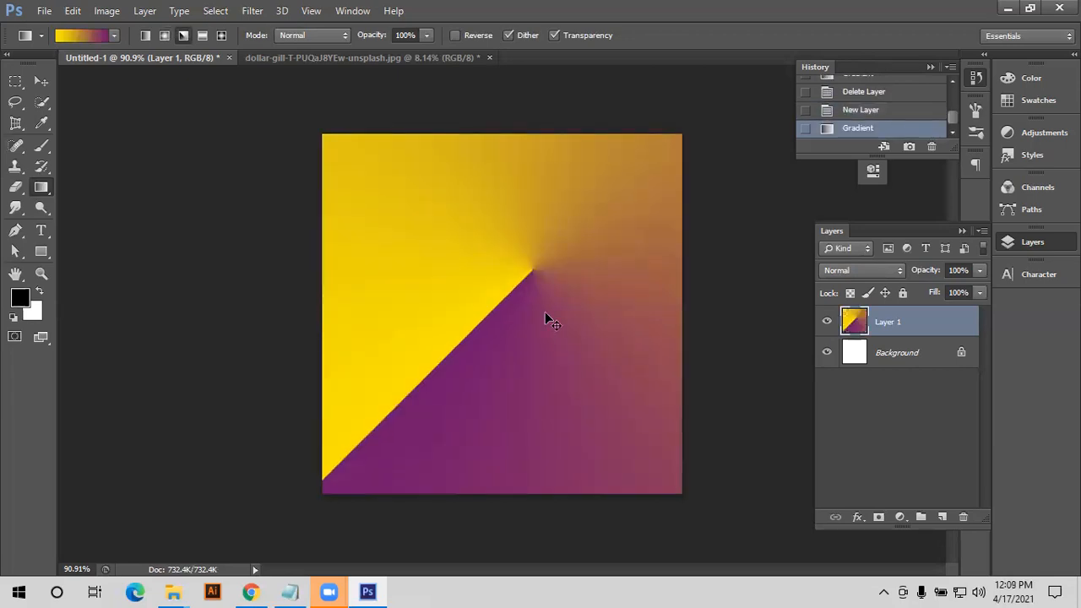
pyautogui.hotkey('ctrl', 'z')
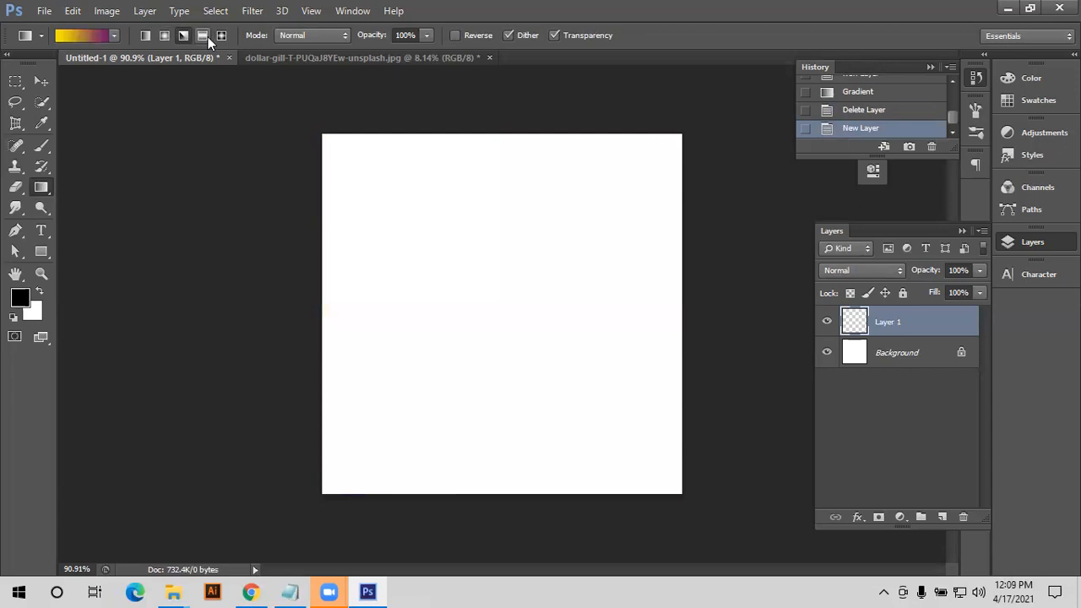
# - Try a reflected gradient from right of centre to the left edge and from the left edge to the right edge, undoing each
pyautogui.click(203, 35)
pyautogui.moveTo(584, 303); pyautogui.dragTo(306, 305)
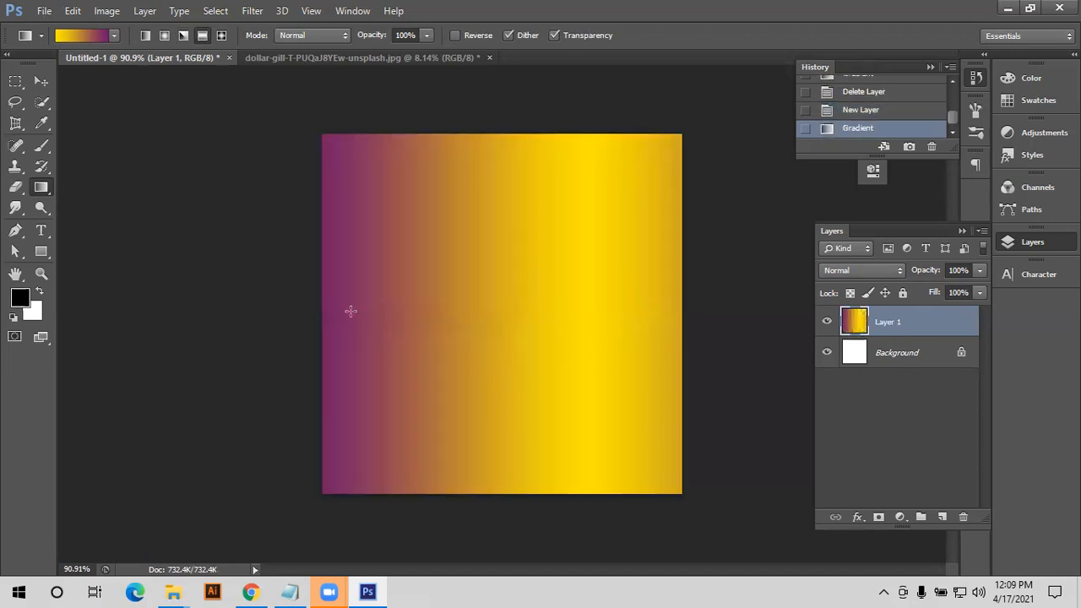
pyautogui.hotkey('ctrl', 'z')
pyautogui.moveTo(319, 301); pyautogui.dragTo(687, 293)
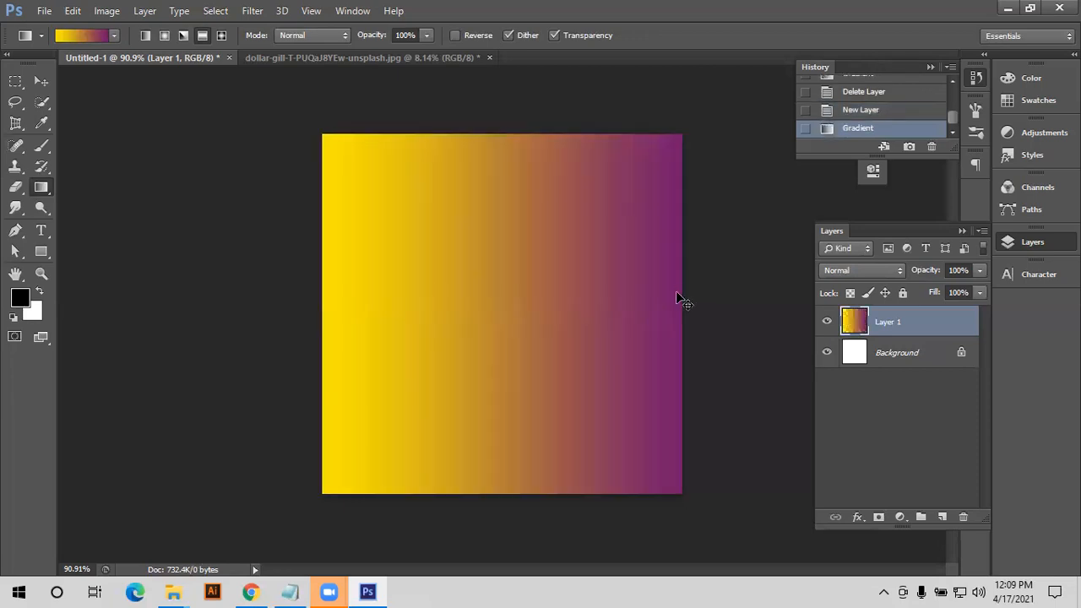
pyautogui.hotkey('ctrl', 'z')
# - Try a diamond gradient from the canvas centre to the bottom edge and from the top edge to below the canvas, undoing each
pyautogui.click(221, 34)
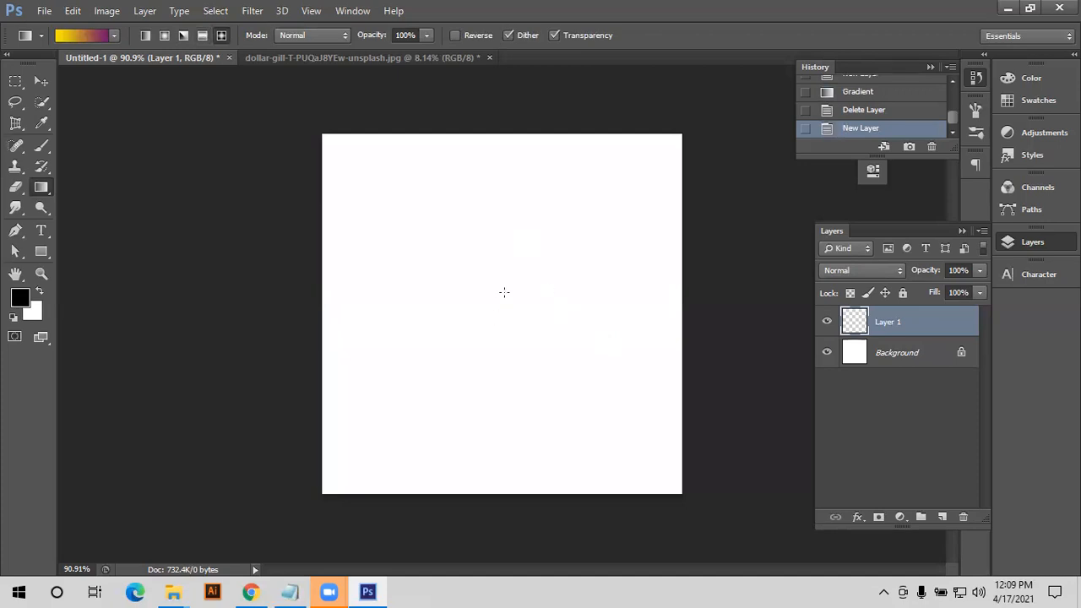
pyautogui.moveTo(504, 292); pyautogui.dragTo(511, 499)
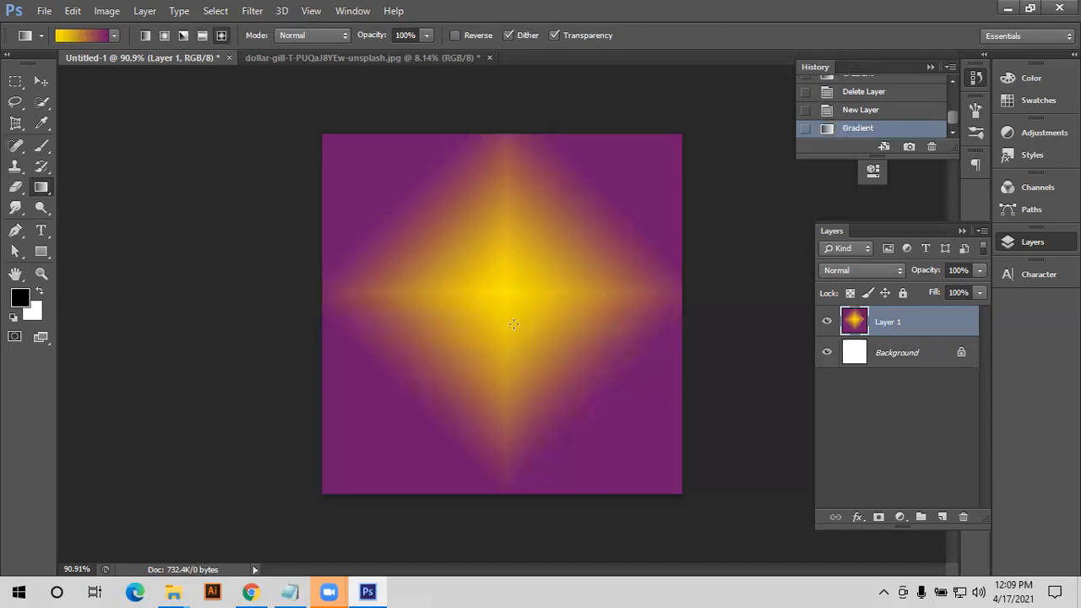
pyautogui.hotkey('ctrl', 'z')
pyautogui.moveTo(515, 132); pyautogui.dragTo(514, 517)
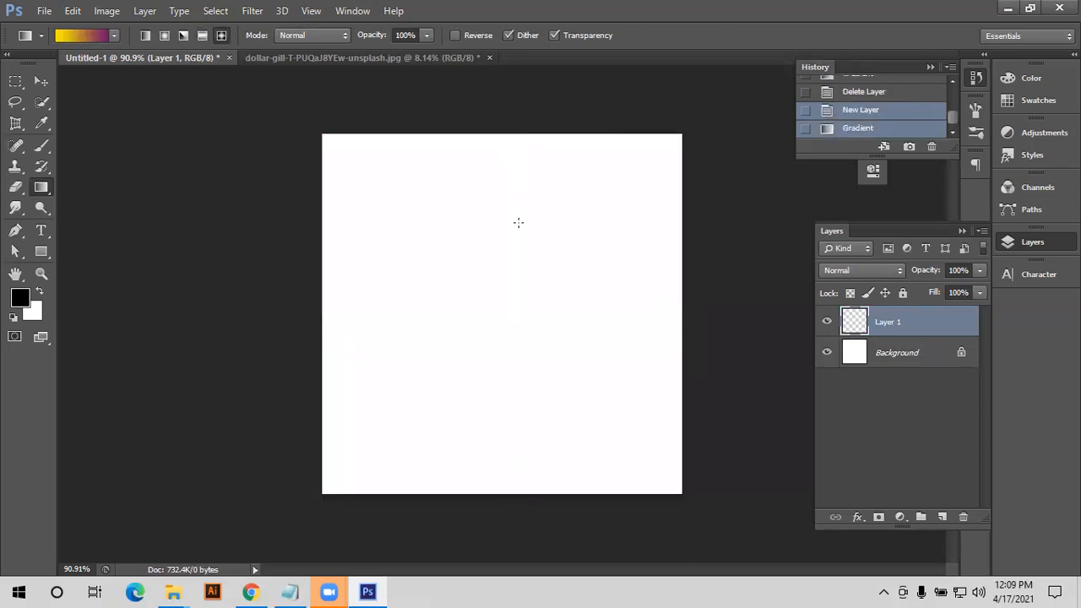
pyautogui.hotkey('ctrl', 'z')
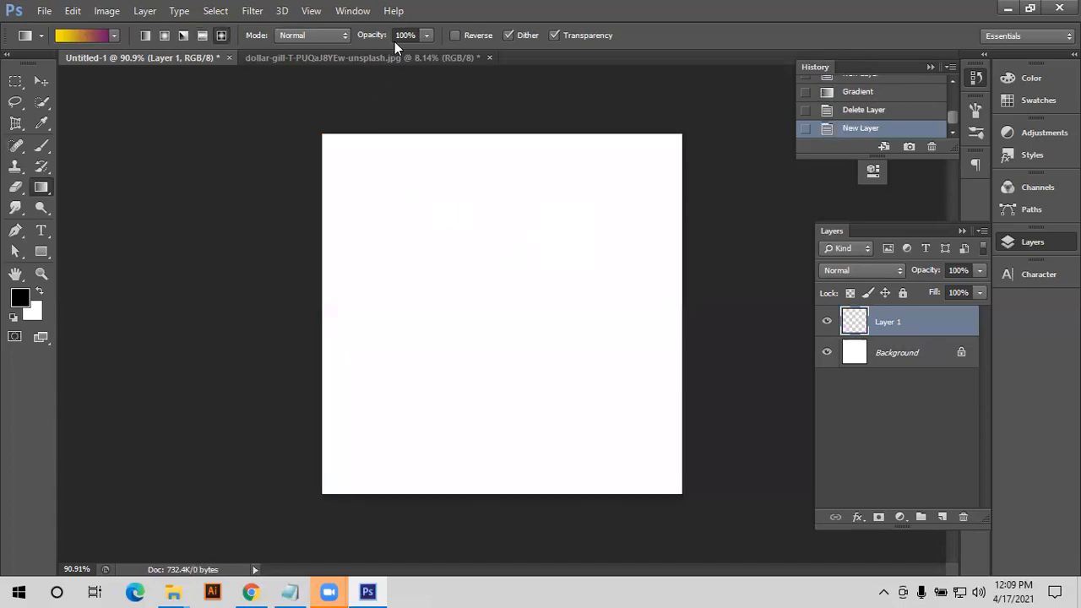
# - Test the diamond gradient from the canvas centre at 45% opacity, undo it, and set the opacity back to 100%
pyautogui.moveTo(374, 39); pyautogui.dragTo(333, 39)
pyautogui.moveTo(495, 280); pyautogui.dragTo(444, 471)
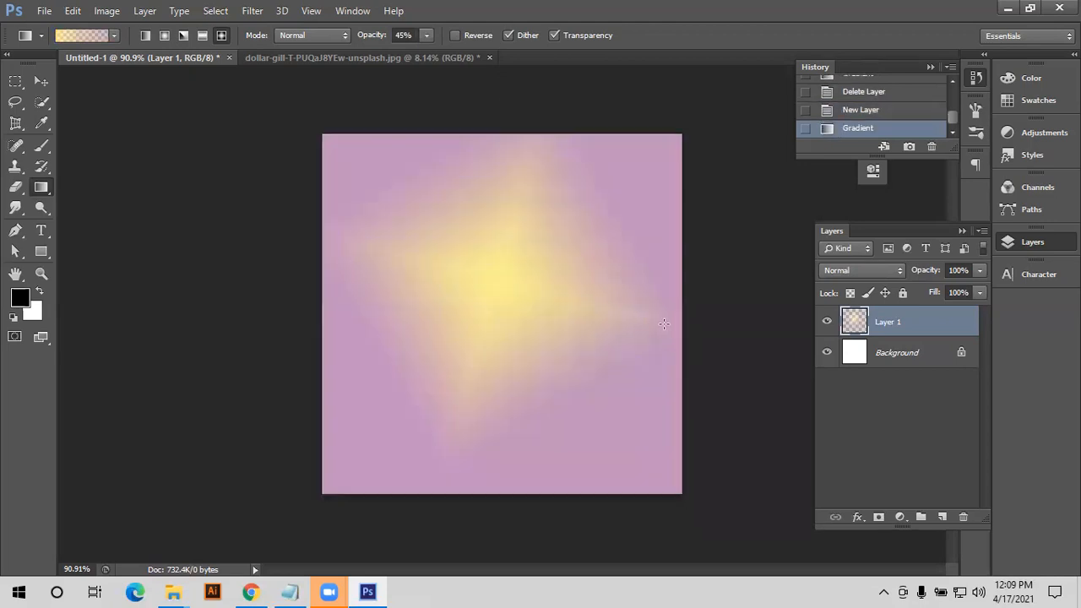
pyautogui.hotkey('ctrl', 'z')
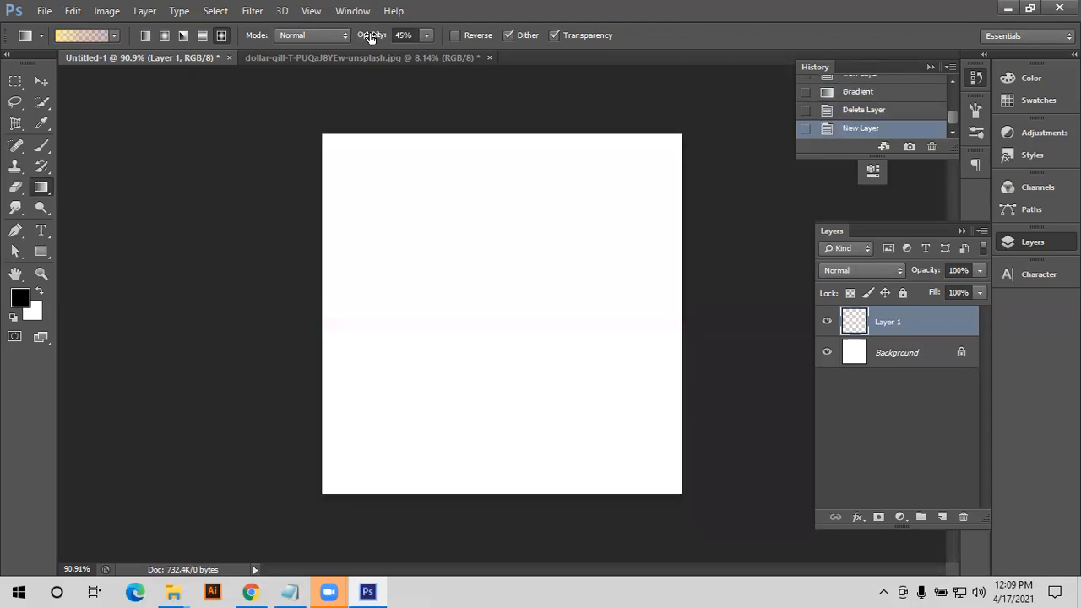
pyautogui.moveTo(372, 36); pyautogui.dragTo(494, 40)
pyautogui.press('Return')
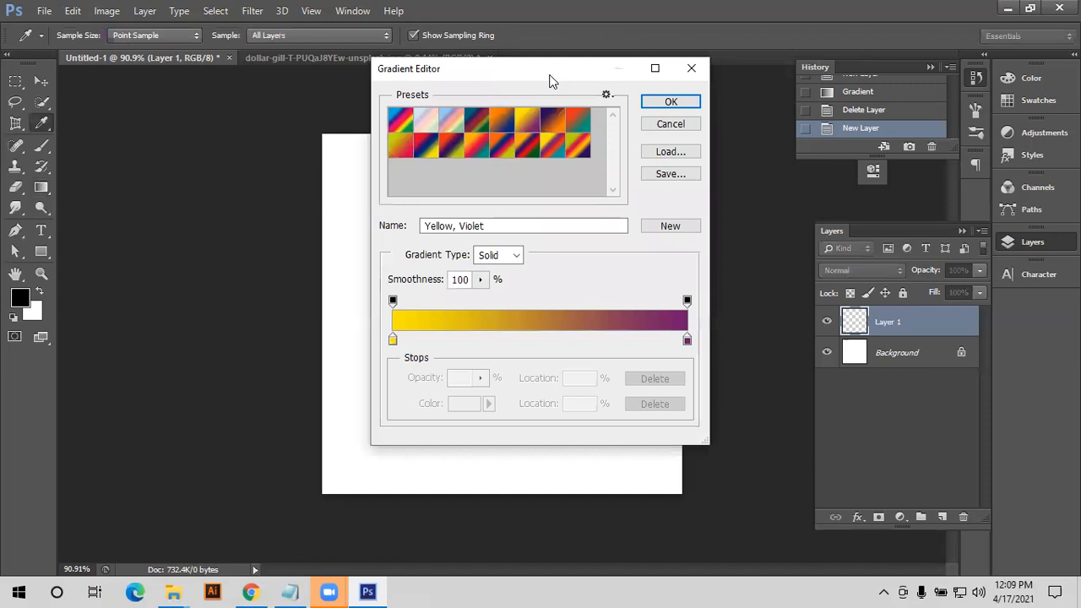
# - Choose the Yellow, Blue, Red, Green preset and try it as a diamond gradient from the left edge to the right edge, undoing the fill
pyautogui.moveTo(550, 74); pyautogui.dragTo(799, 140)
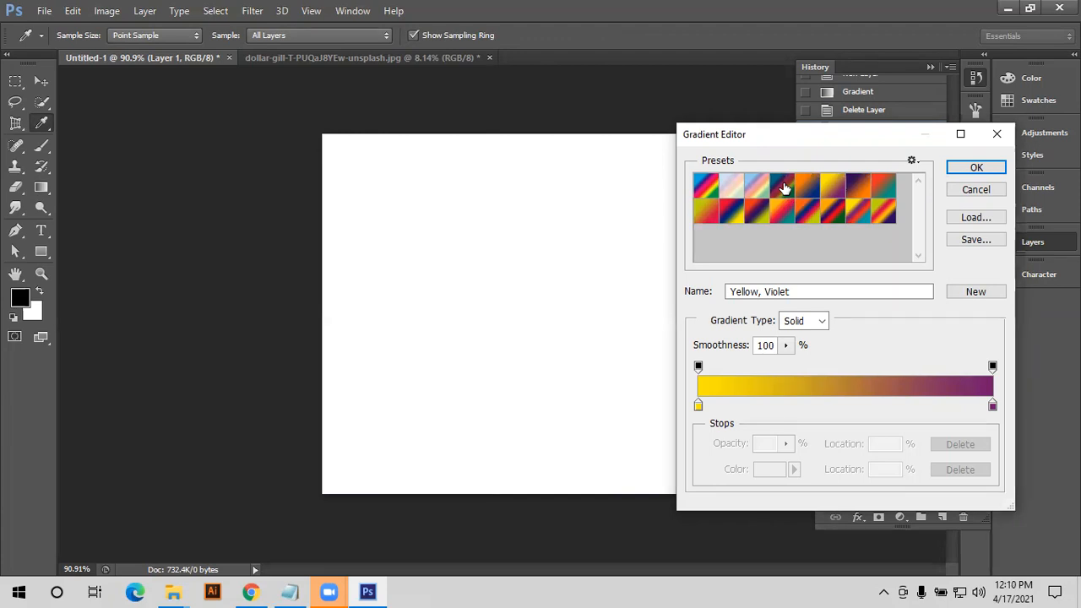
pyautogui.click(783, 187)
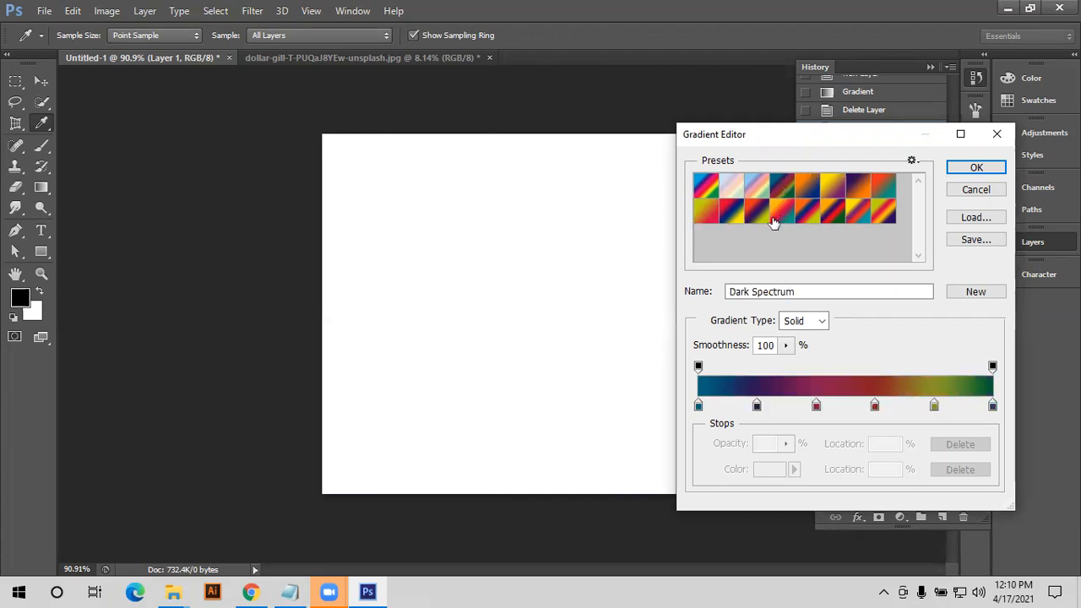
pyautogui.click(834, 217)
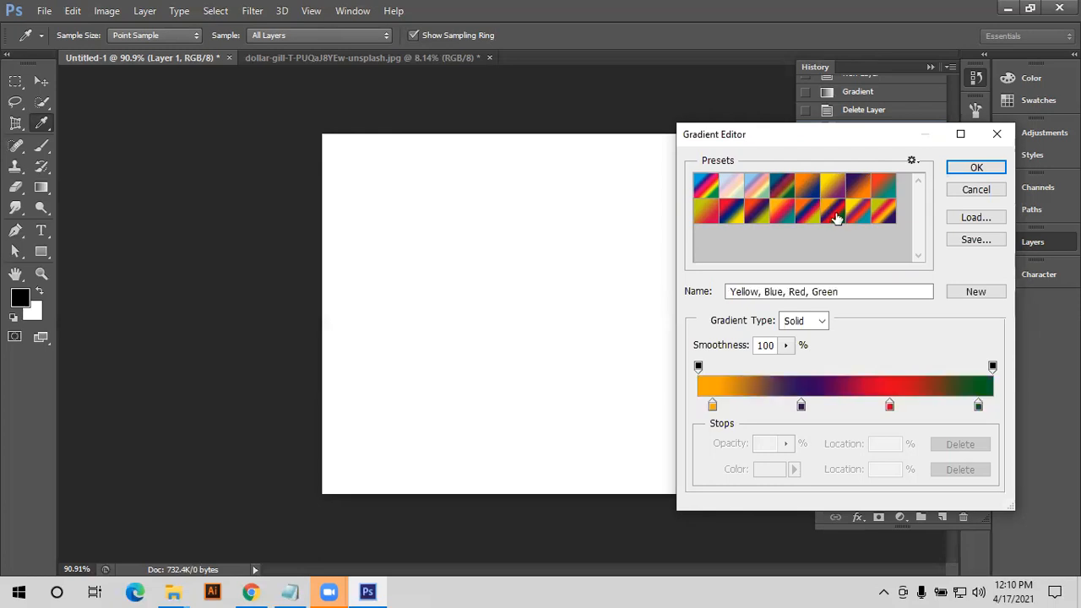
pyautogui.click(977, 169)
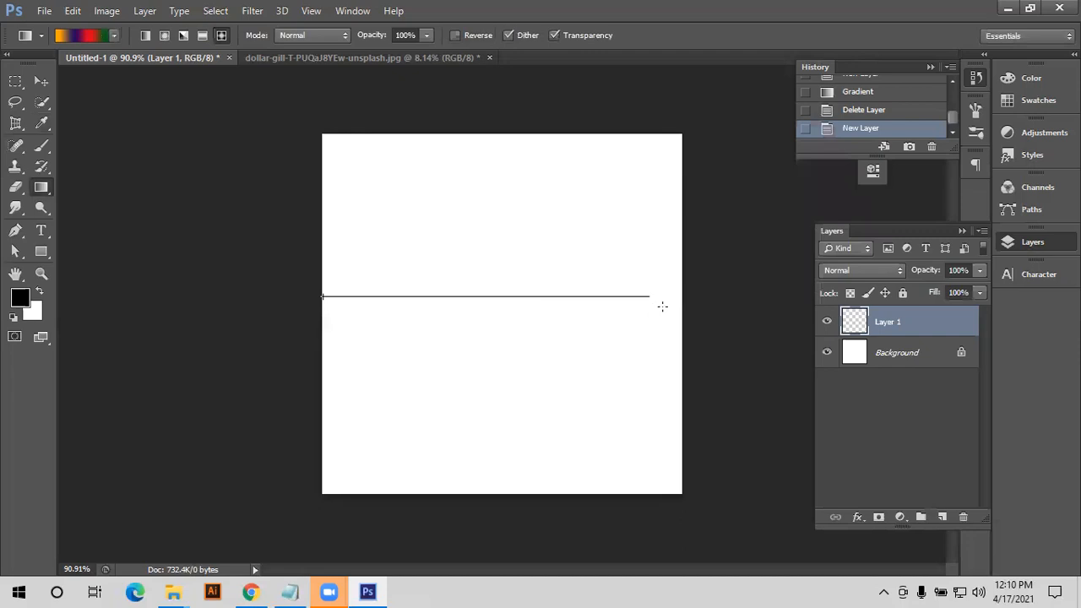
pyautogui.moveTo(682, 306); pyautogui.dragTo(682, 307)
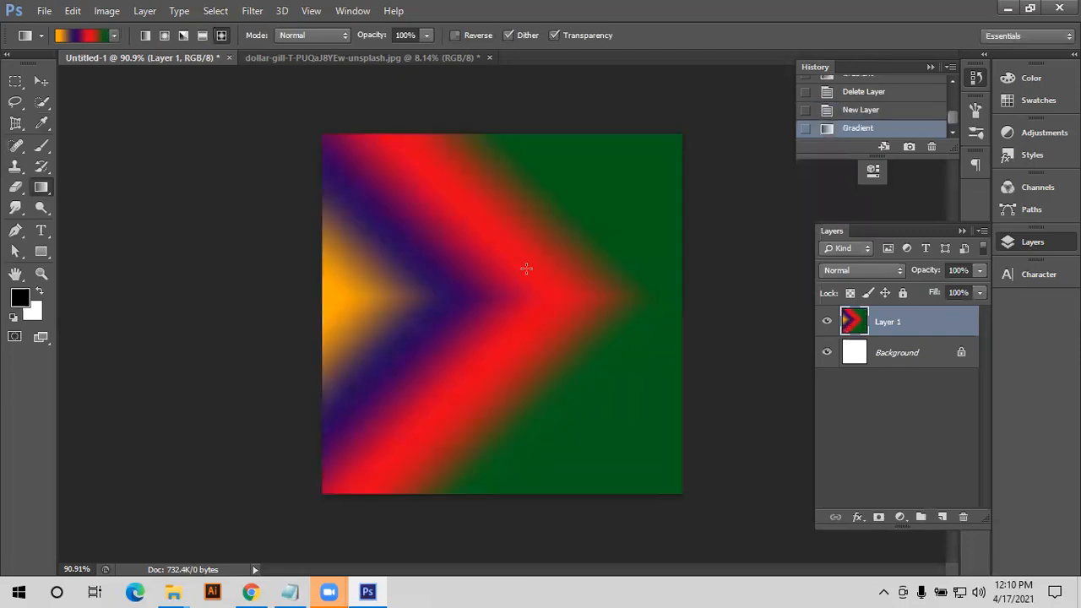
pyautogui.hotkey('ctrl', 'z')
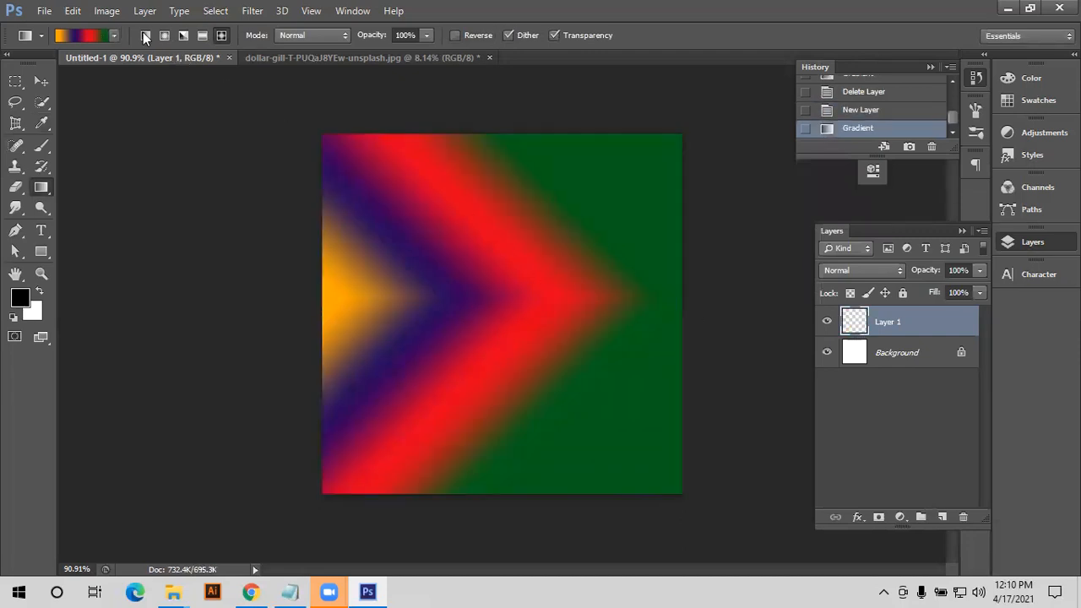
# - Draw a linear gradient from left to right across Layer 1 and replace that layer with a new empty one
pyautogui.click(146, 35)
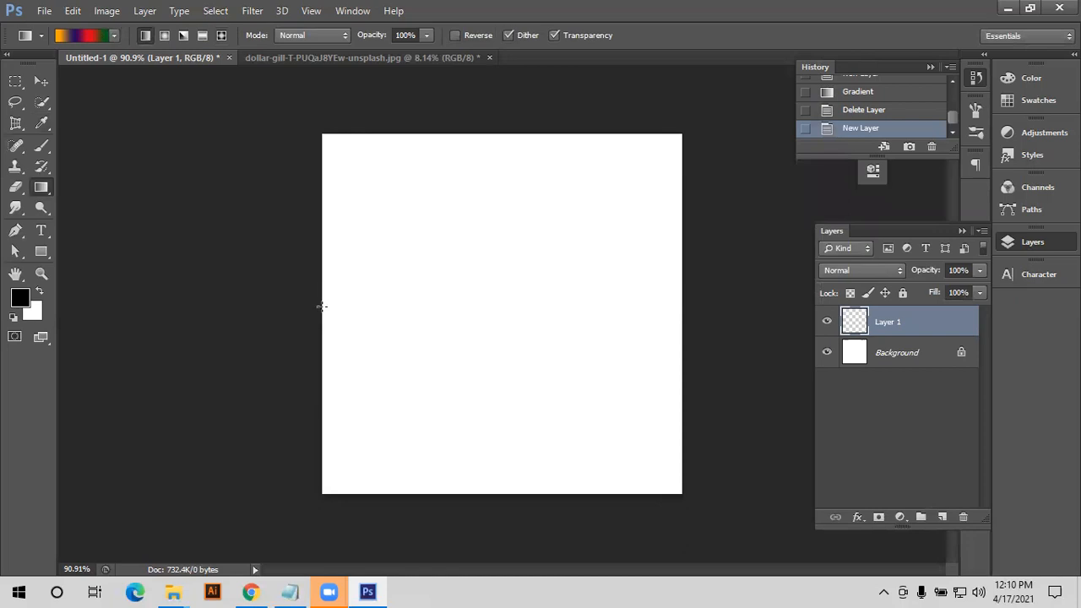
pyautogui.moveTo(479, 307); pyautogui.dragTo(686, 313)
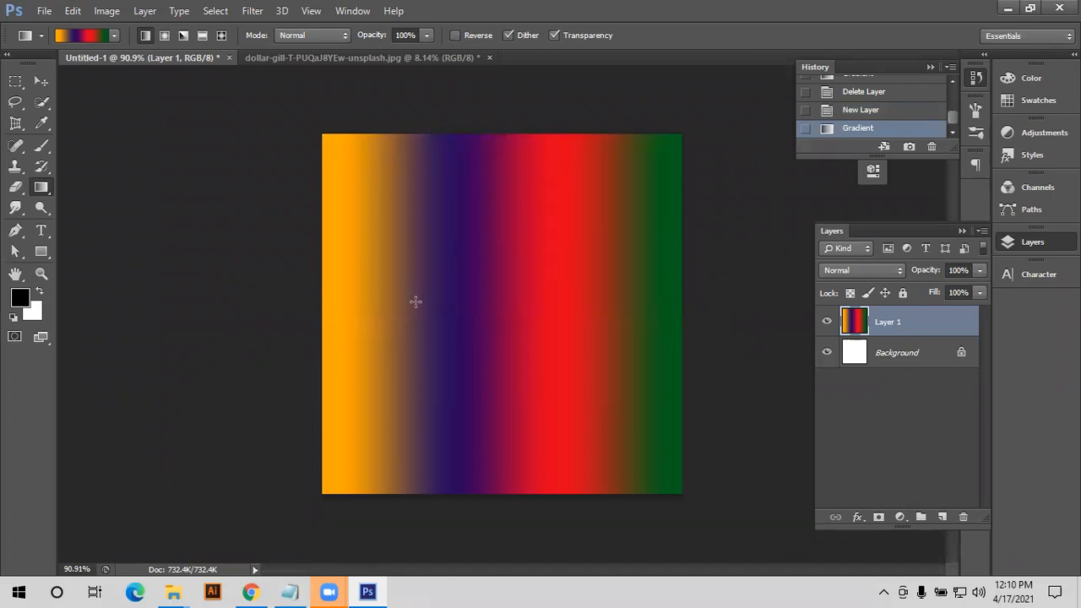
pyautogui.press('Delete')
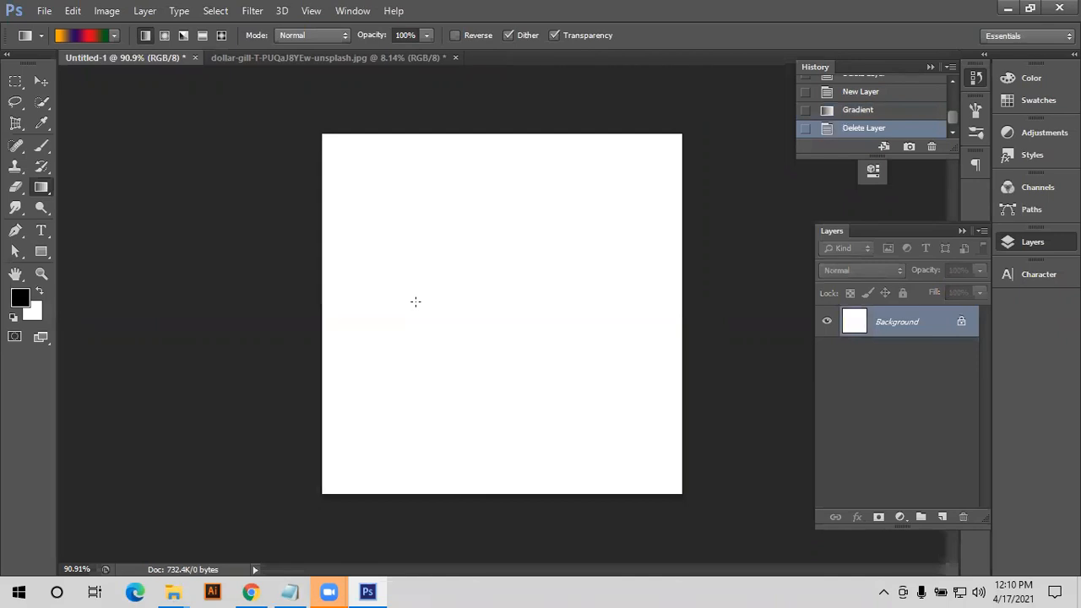
pyautogui.click(942, 517)
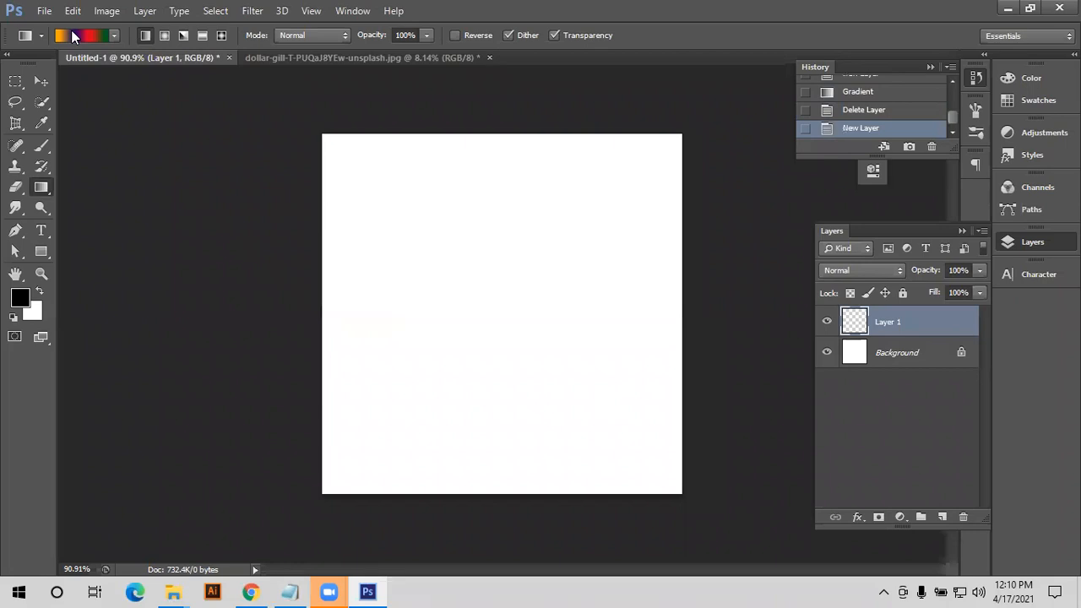
# - Compare several presets in the Gradient Editor, including Spectrum and Yellow-Green, Red, Orange, Blue, and choose Yellow, Violet
pyautogui.click(72, 35)
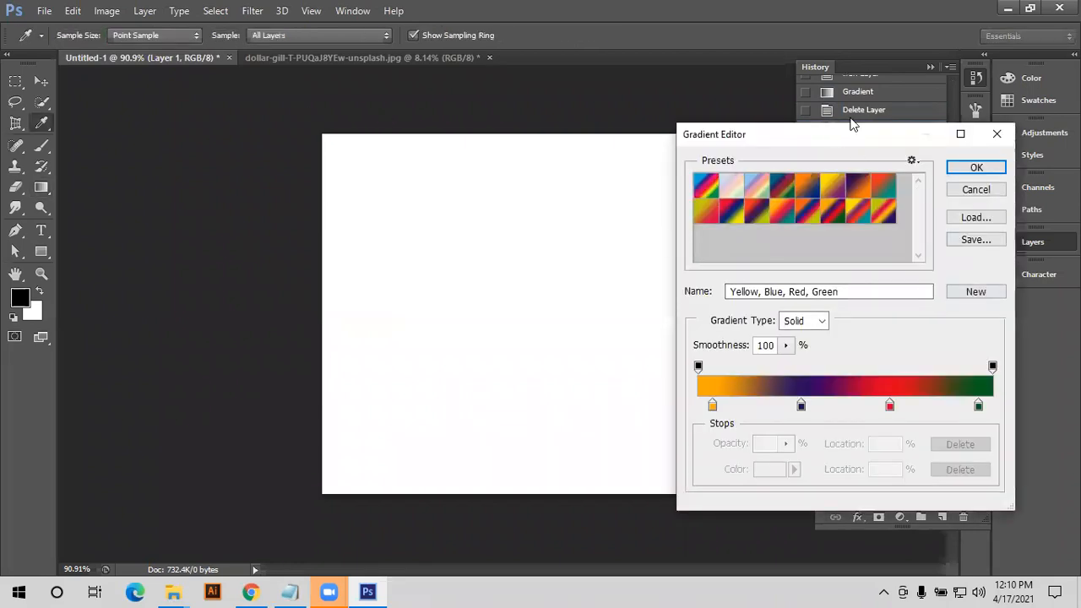
pyautogui.moveTo(851, 126); pyautogui.dragTo(866, 114)
pyautogui.click(722, 177)
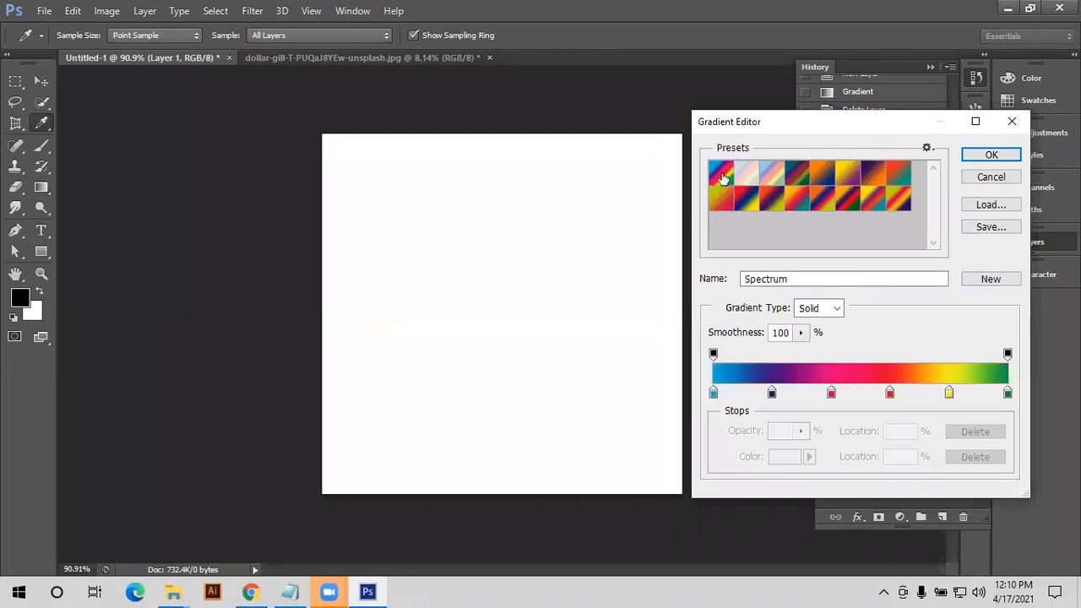
pyautogui.click(849, 179)
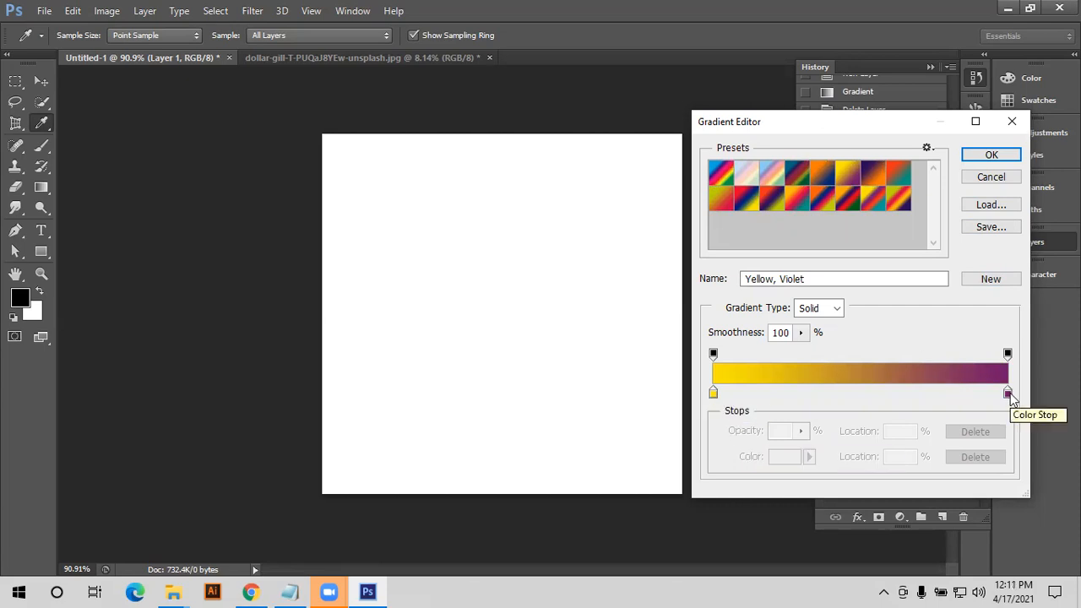
pyautogui.click(849, 200)
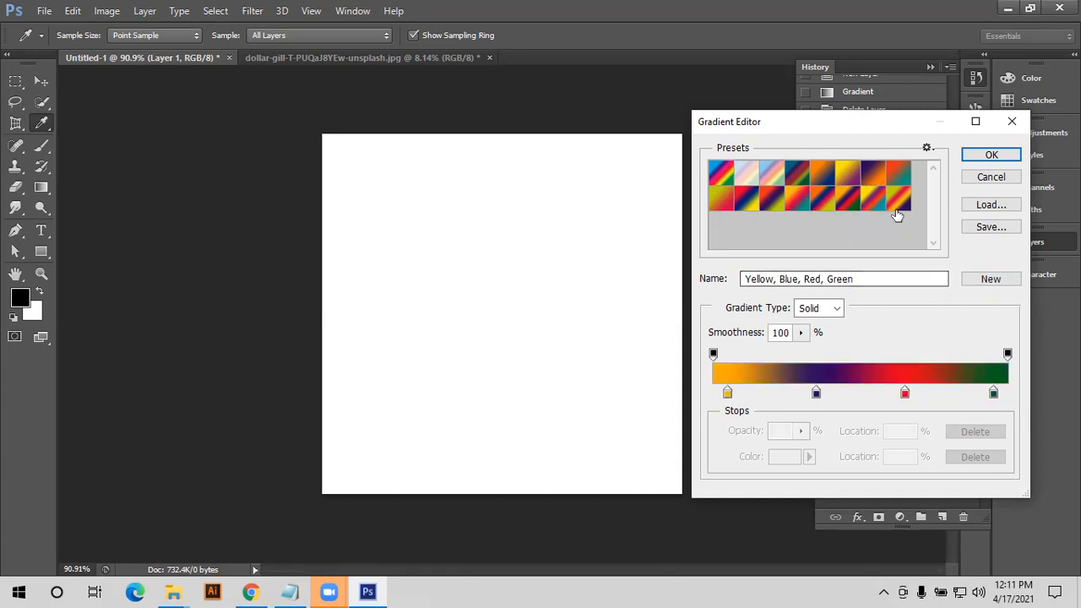
pyautogui.click(898, 204)
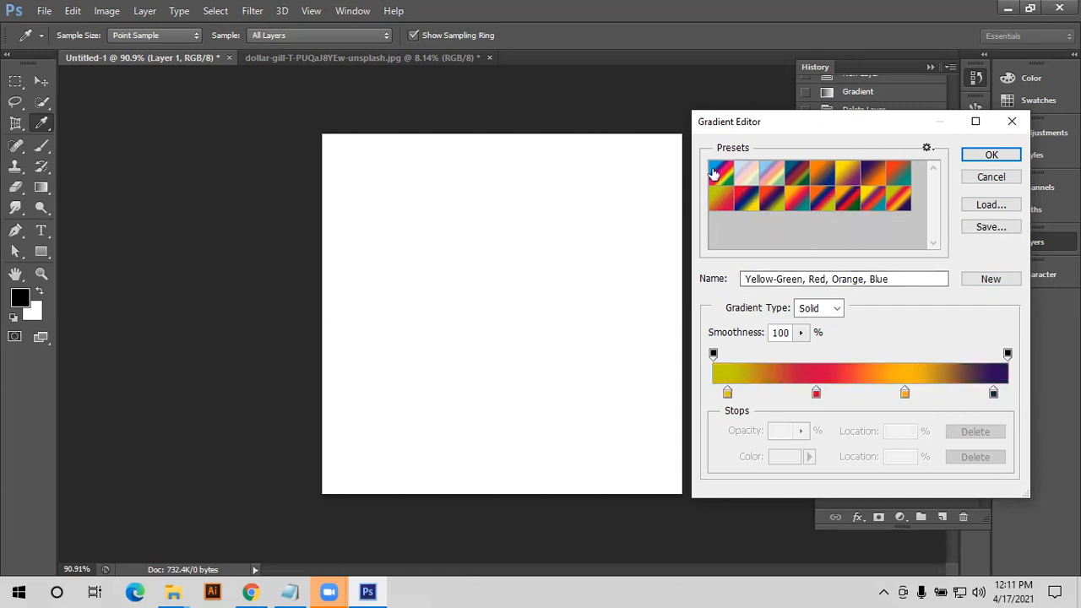
pyautogui.click(720, 173)
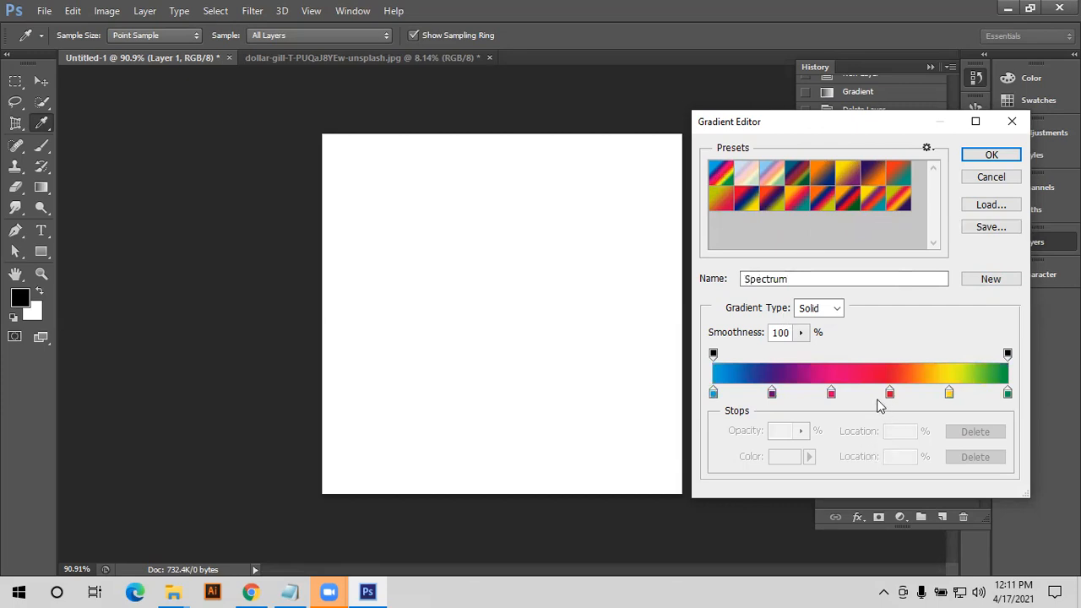
pyautogui.click(848, 177)
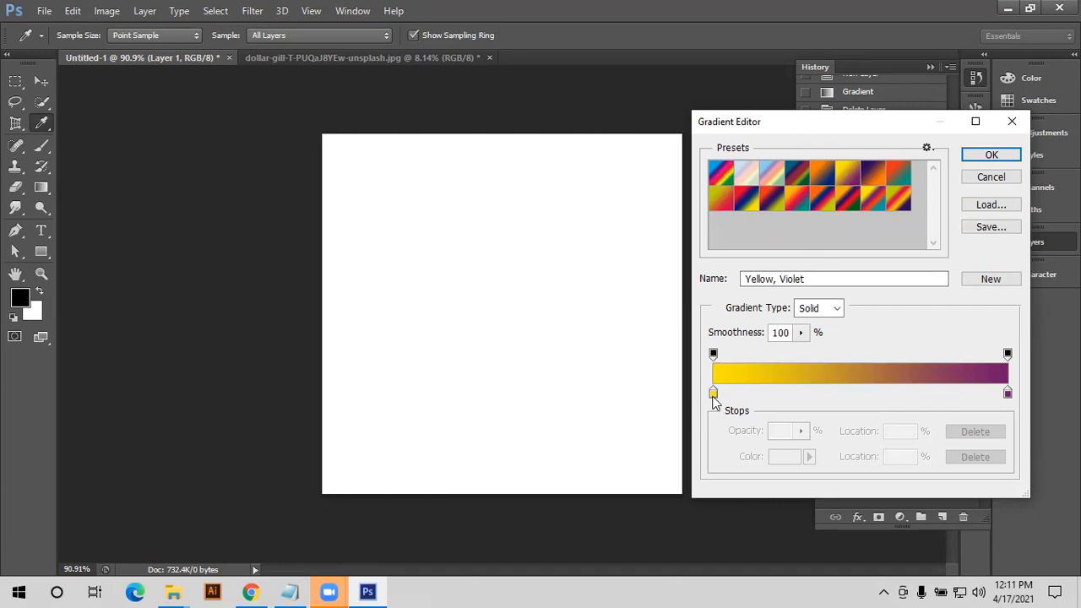
# - Change the gradient's first colour stop, at location 0%, to dark blue #105772
pyautogui.click(714, 393)
pyautogui.doubleClick(713, 393)
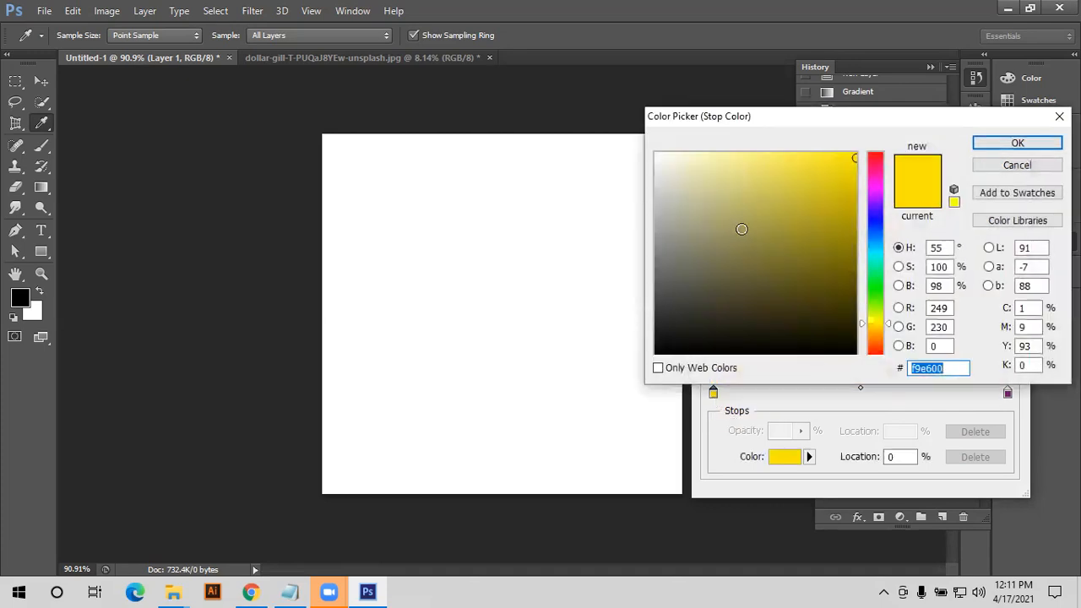
pyautogui.click(763, 193)
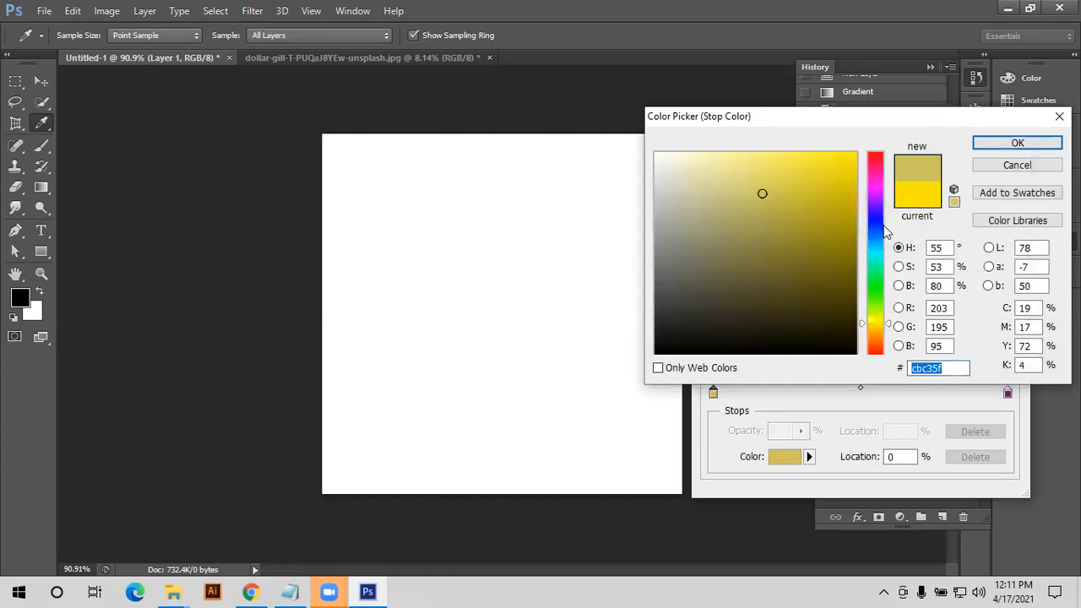
pyautogui.click(875, 226)
pyautogui.click(872, 244)
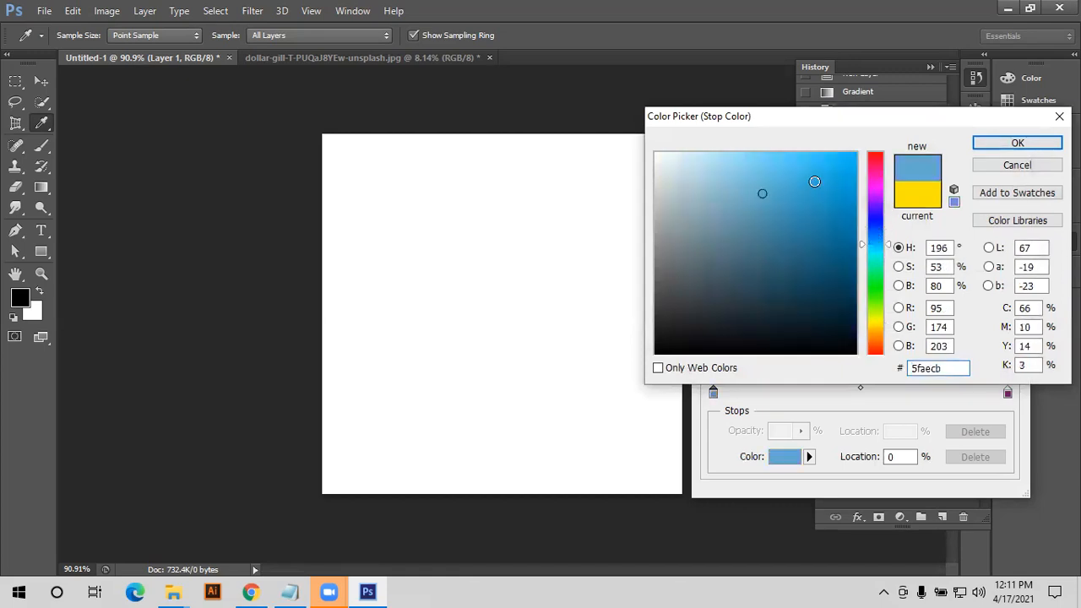
pyautogui.click(814, 182)
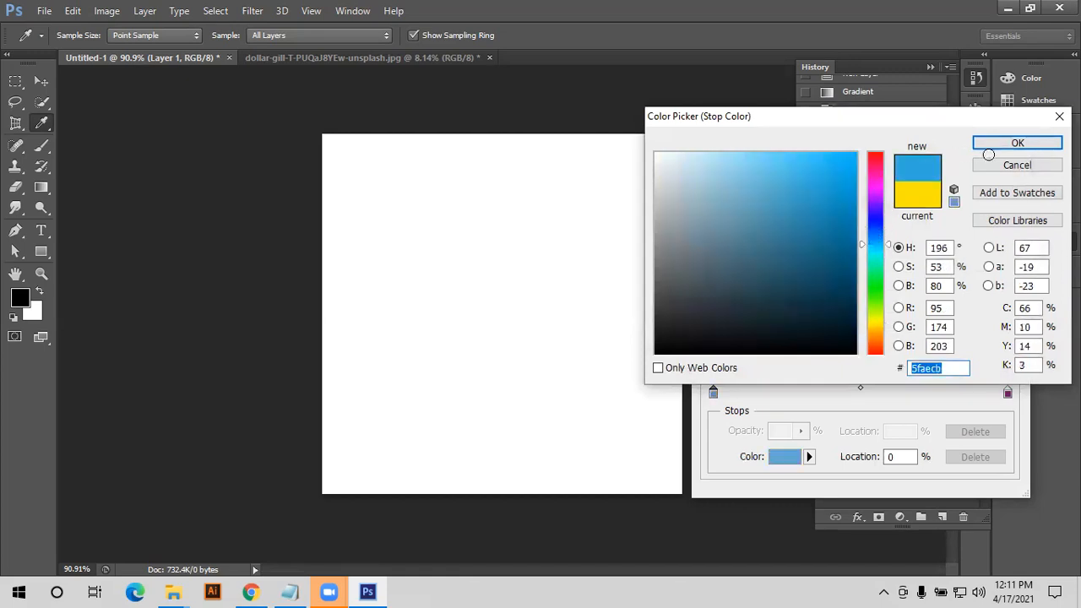
pyautogui.click(828, 264)
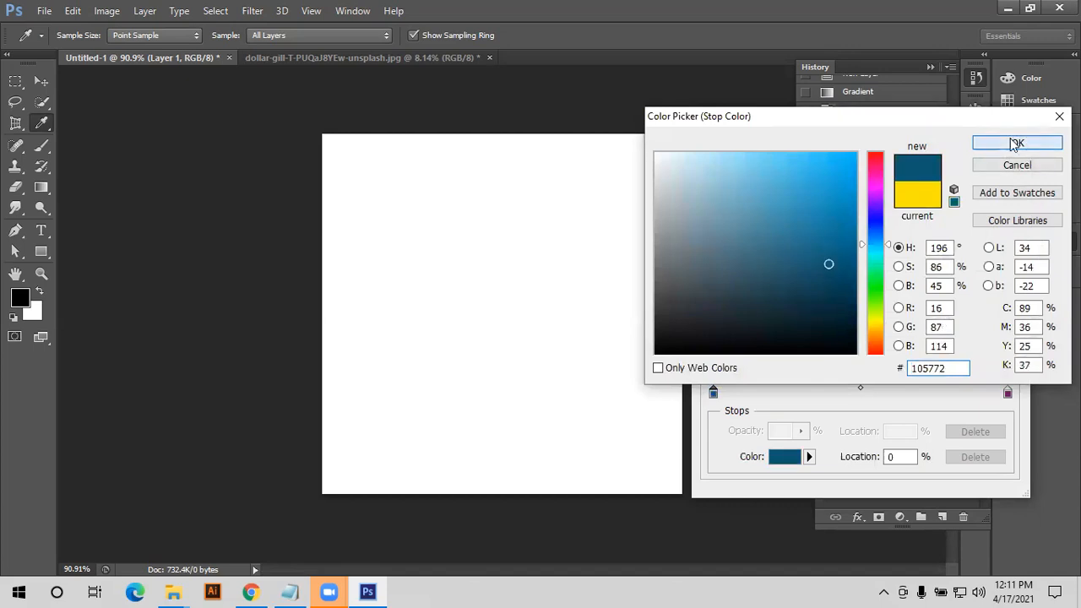
pyautogui.click(1016, 144)
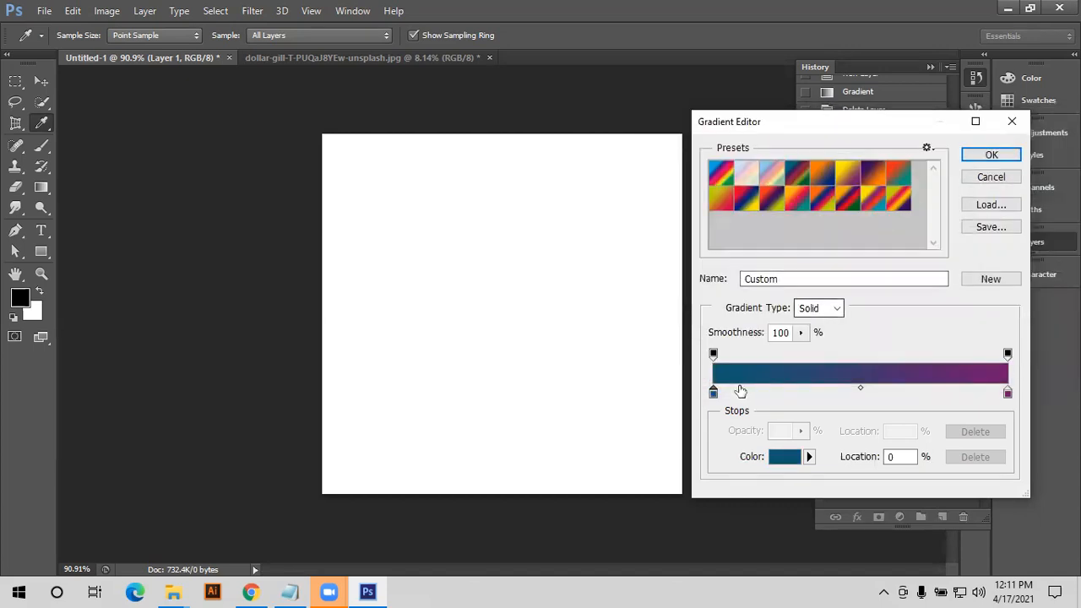
# - Change the gradient's end colour stop, at location 100%, to dark purple #6a1567
pyautogui.click(1007, 395)
pyautogui.doubleClick(1007, 396)
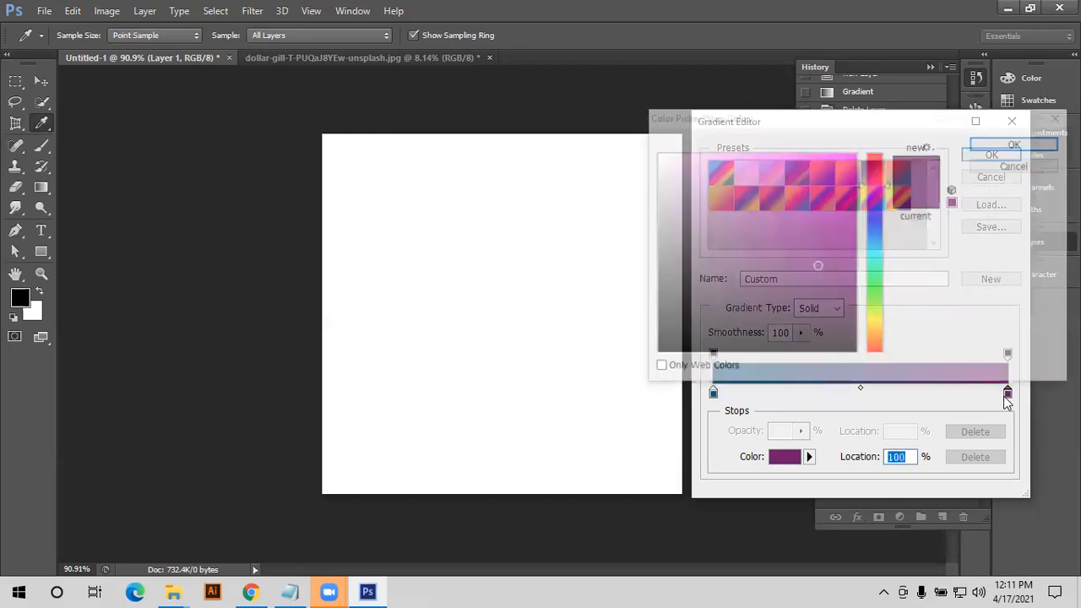
pyautogui.click(1001, 173)
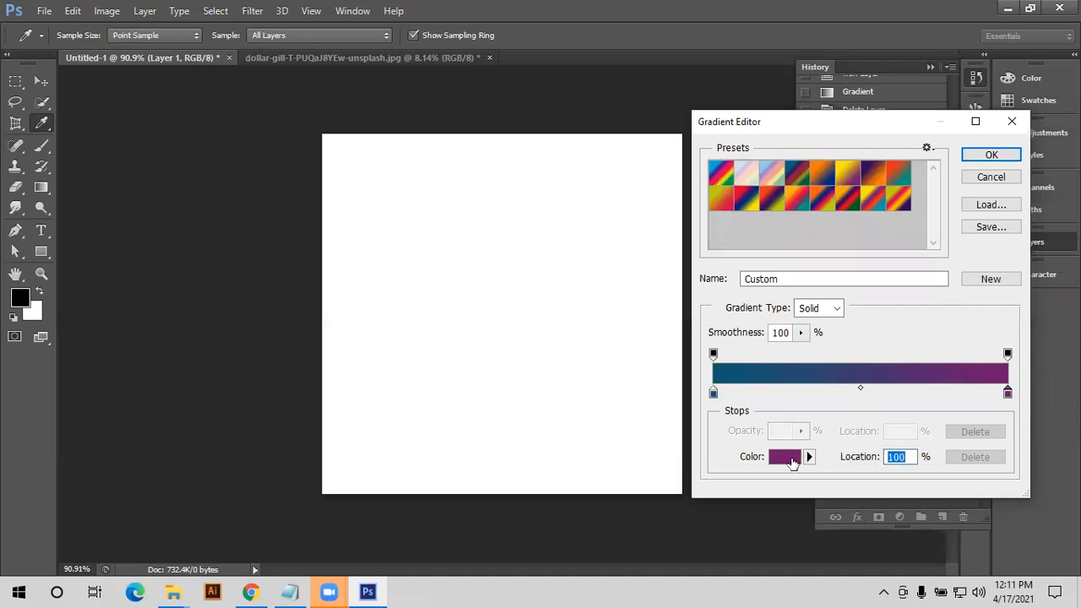
pyautogui.click(792, 460)
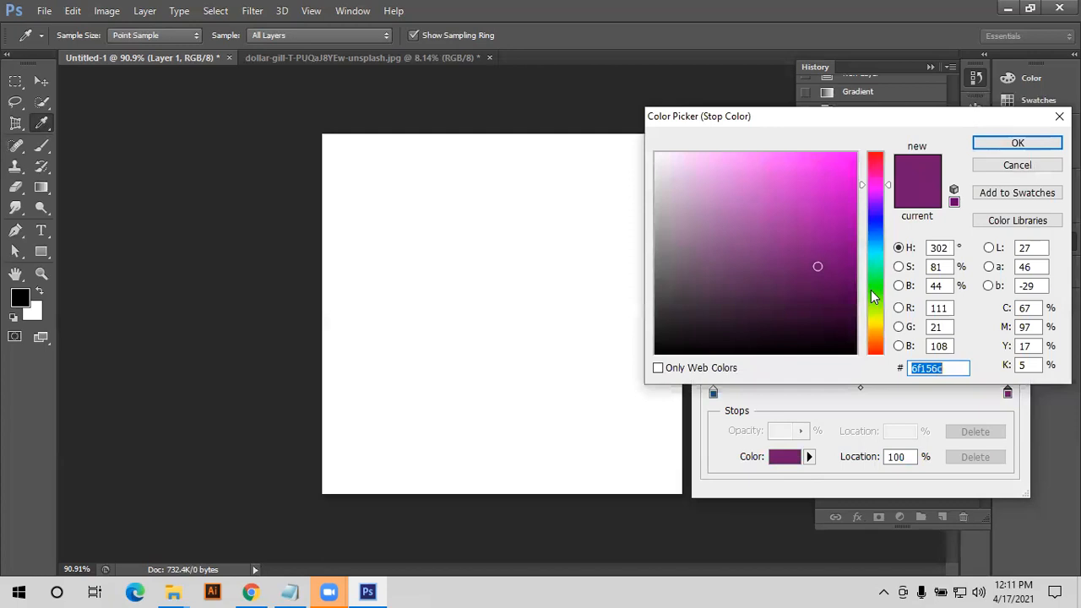
pyautogui.moveTo(827, 115); pyautogui.dragTo(354, 101)
pyautogui.click(337, 217)
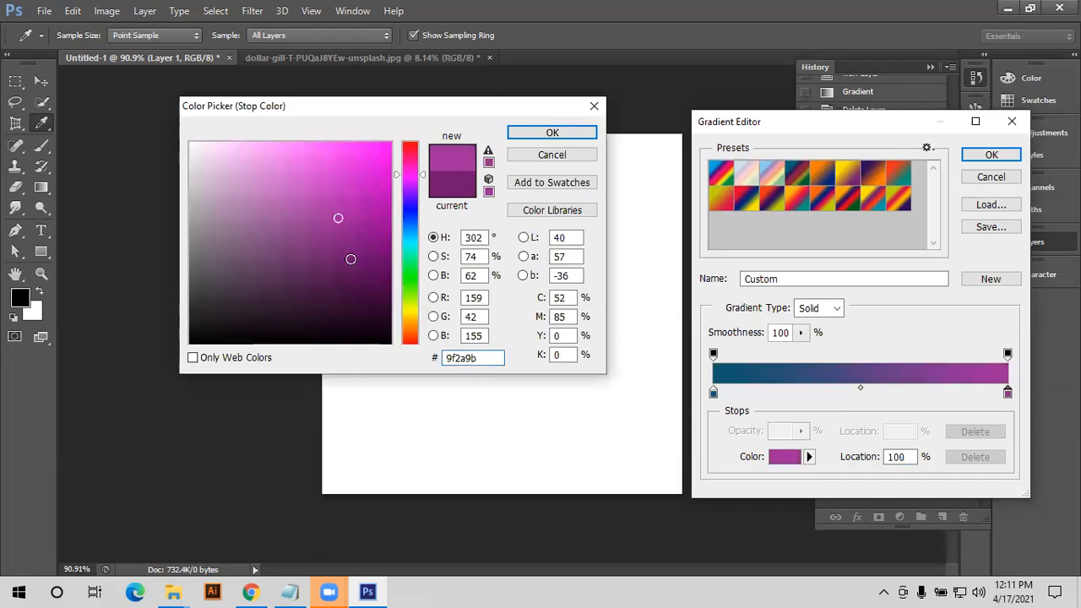
pyautogui.click(351, 259)
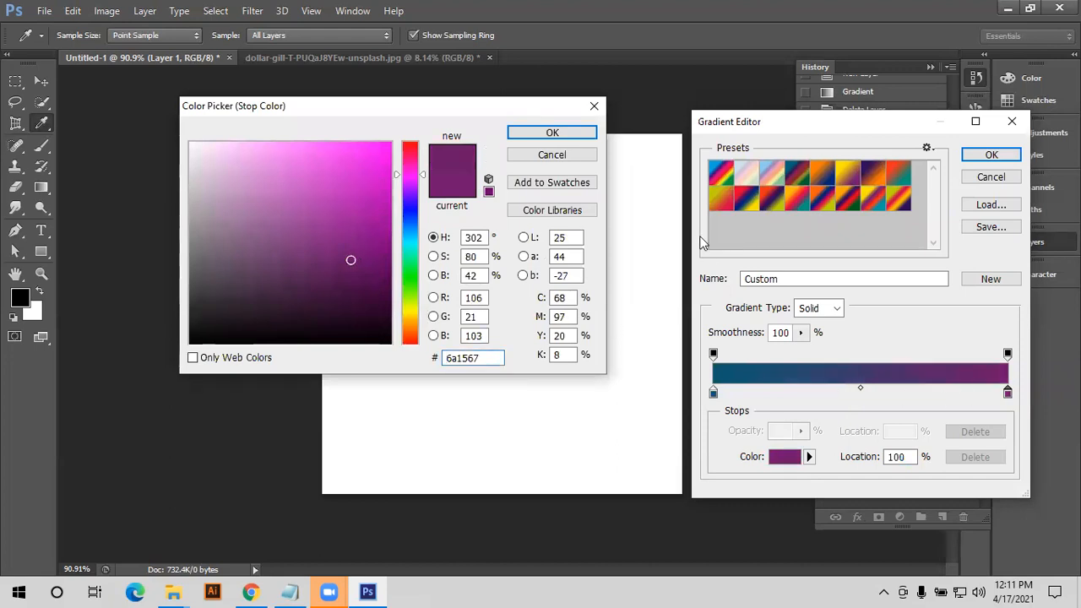
pyautogui.click(541, 136)
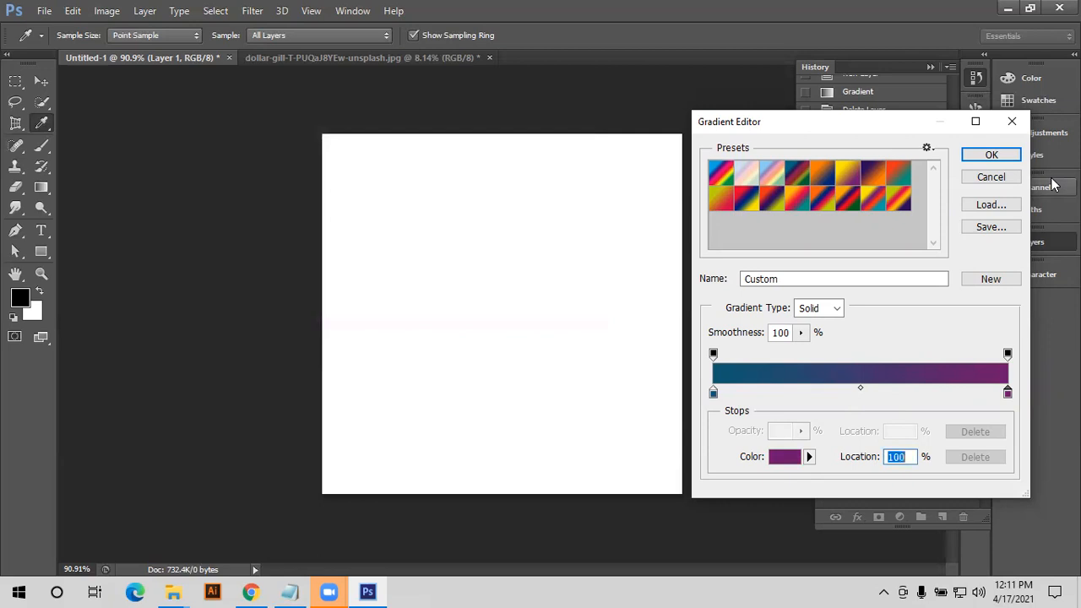
# - Accept the custom gradient, draw it linearly from left to right across Layer 1, and delete that layer
pyautogui.click(984, 157)
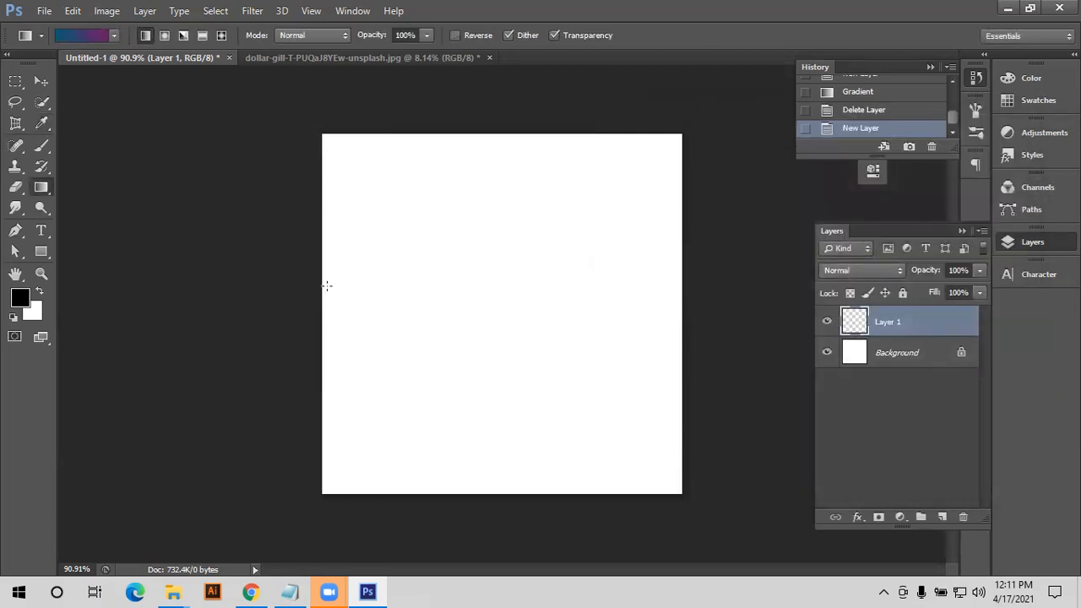
pyautogui.moveTo(326, 286); pyautogui.dragTo(665, 295)
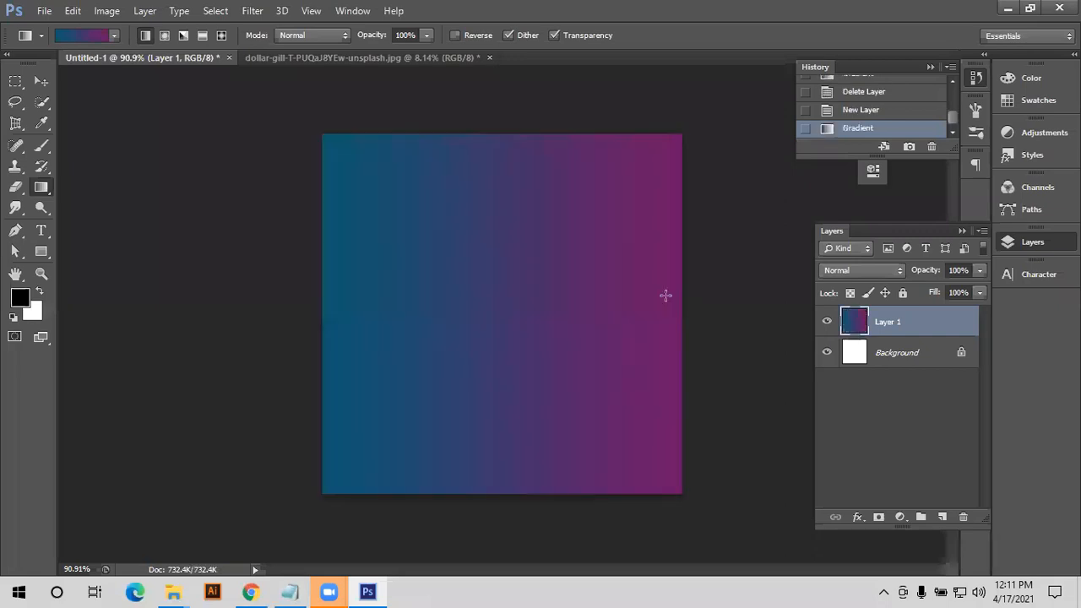
pyautogui.press('Delete')
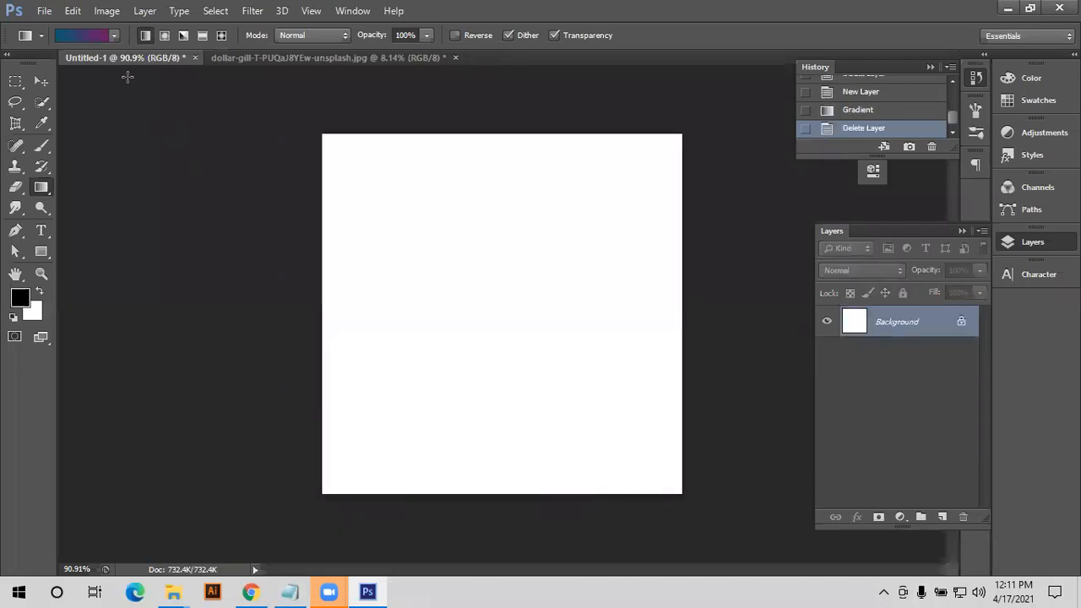
# - Add a gradient fill layer above the Background using the Orange, Blue, Magenta, Yellow preset
pyautogui.click(899, 517)
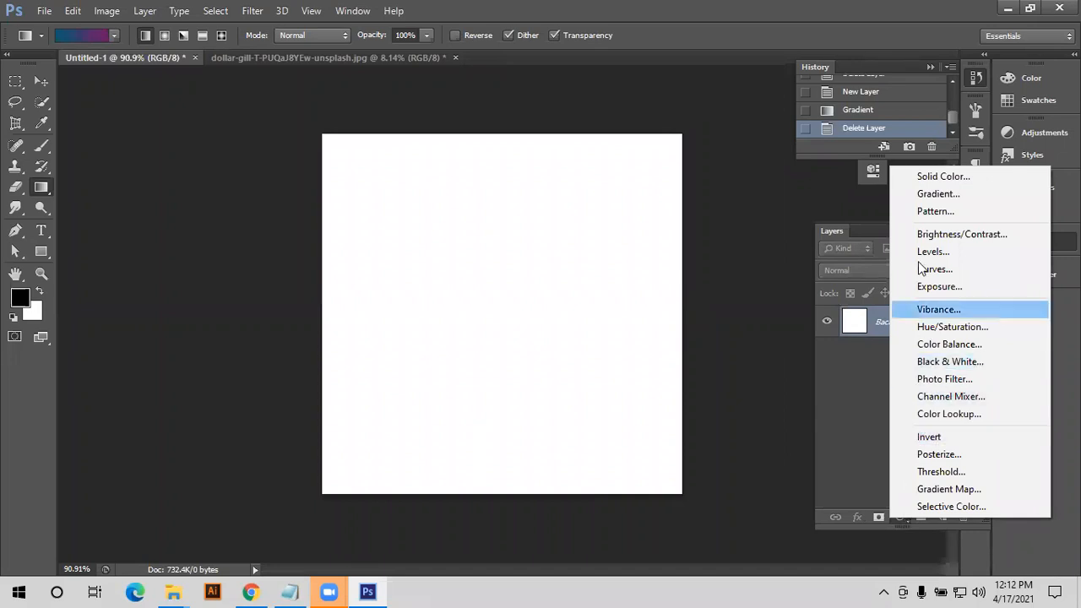
pyautogui.click(937, 193)
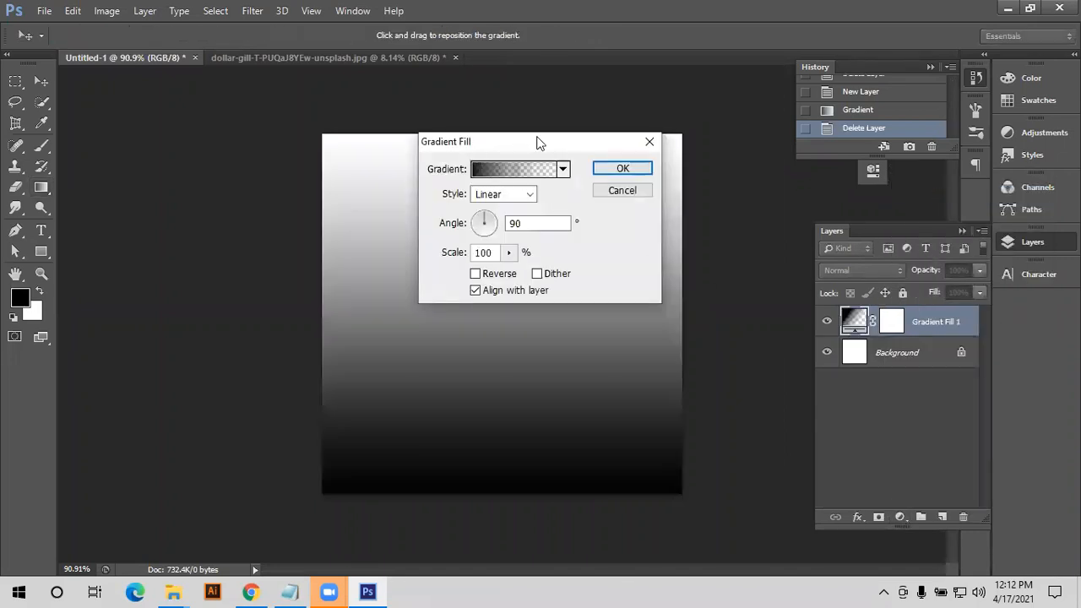
pyautogui.moveTo(520, 139); pyautogui.dragTo(865, 150)
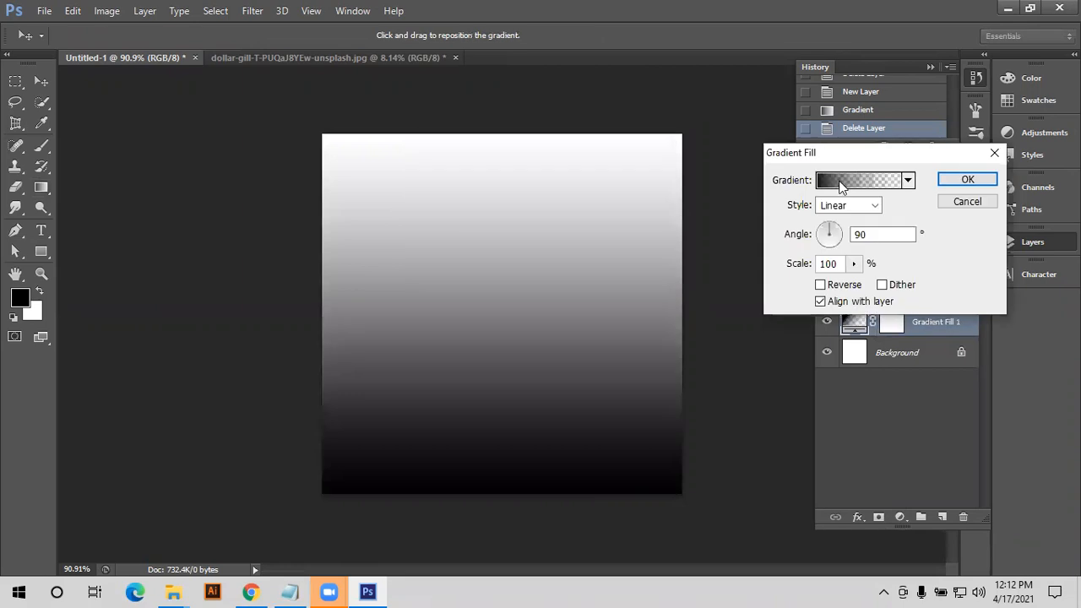
pyautogui.click(842, 181)
pyautogui.click(820, 177)
pyautogui.click(864, 209)
pyautogui.click(826, 204)
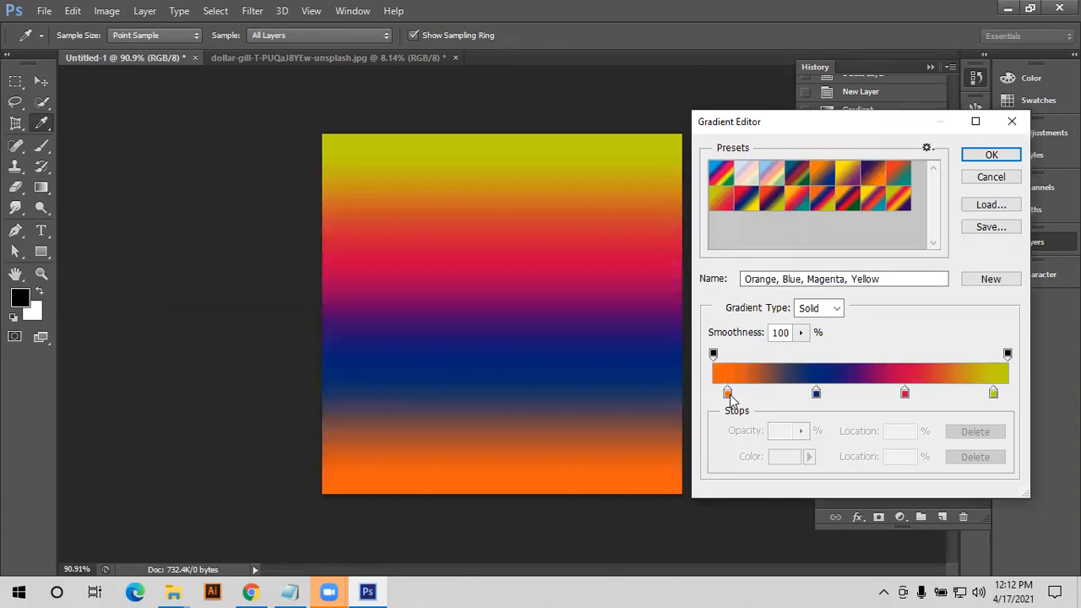
pyautogui.click(993, 157)
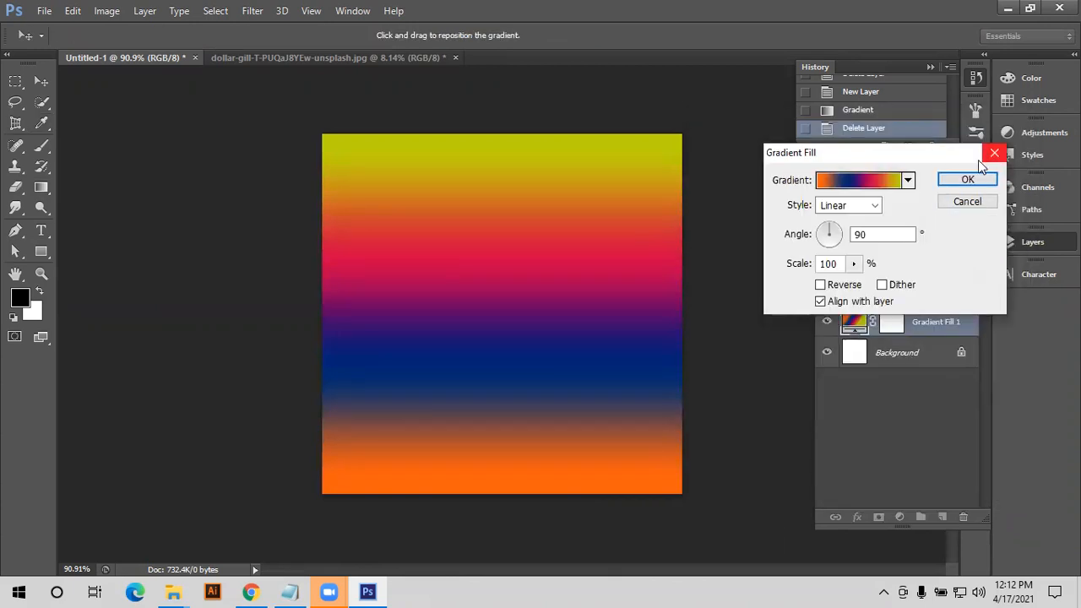
pyautogui.click(963, 179)
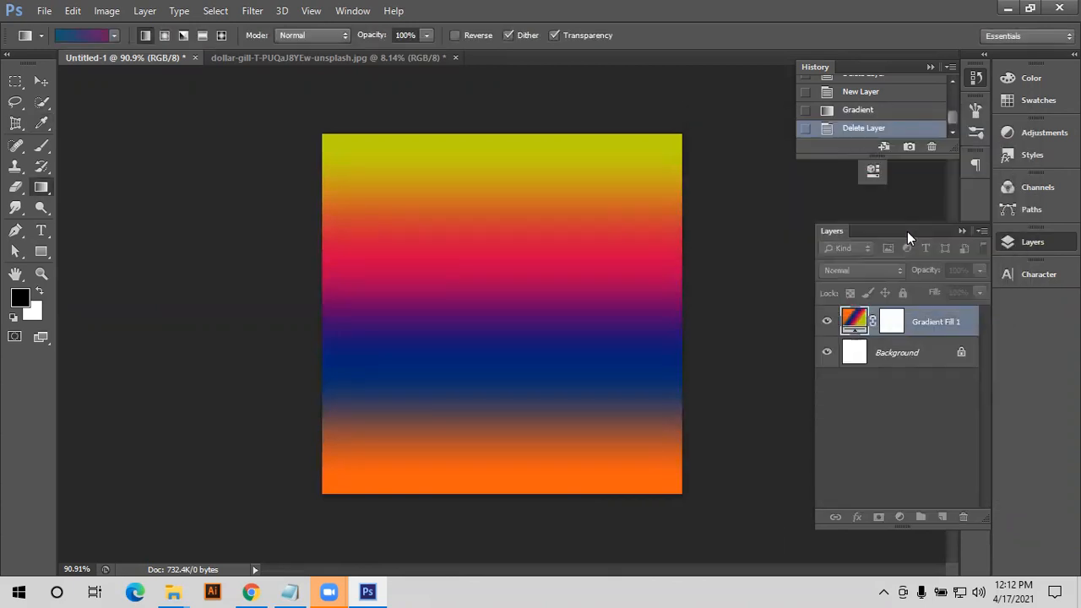
# - Change the Gradient Fill 1 layer's gradient to the Medium Spectrum preset
pyautogui.doubleClick(855, 325)
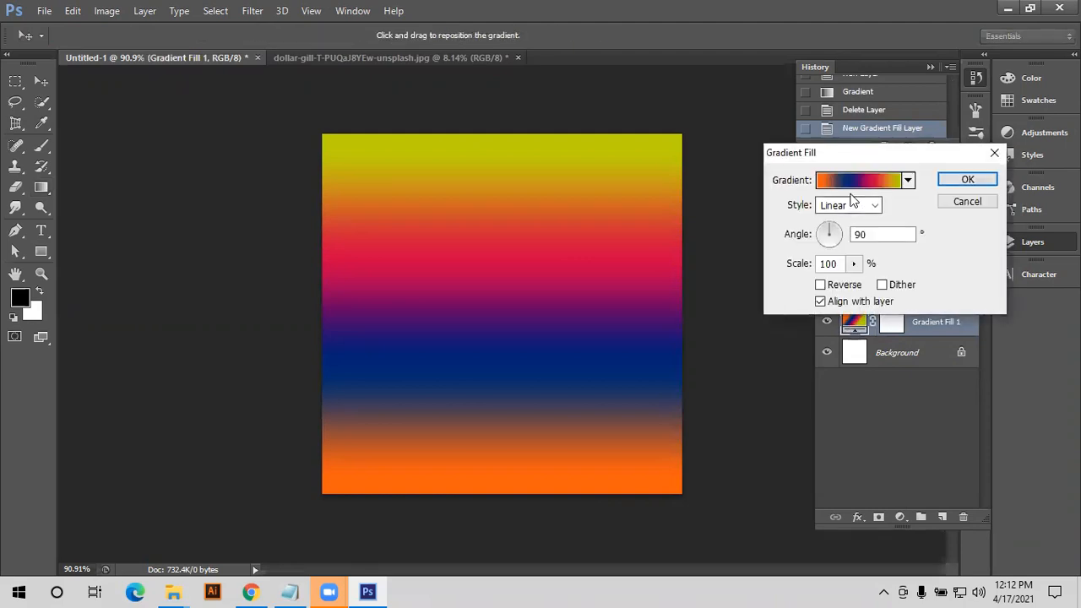
pyautogui.click(851, 185)
pyautogui.click(774, 180)
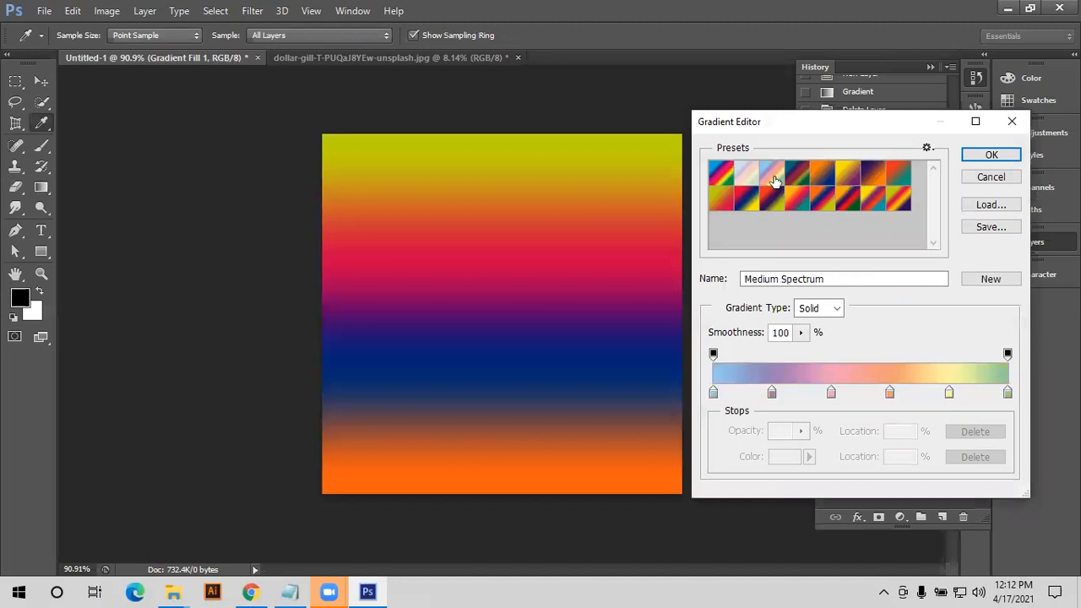
pyautogui.click(992, 155)
pyautogui.click(967, 180)
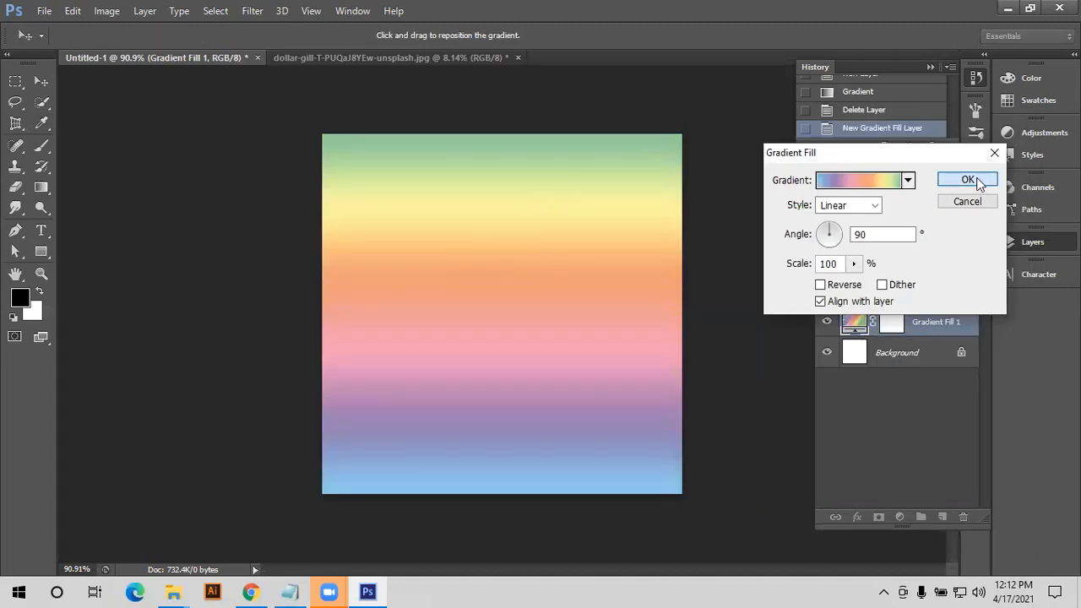
# - Add a second gradient fill layer above Gradient Fill 1 using the Spectrum preset
pyautogui.click(144, 11)
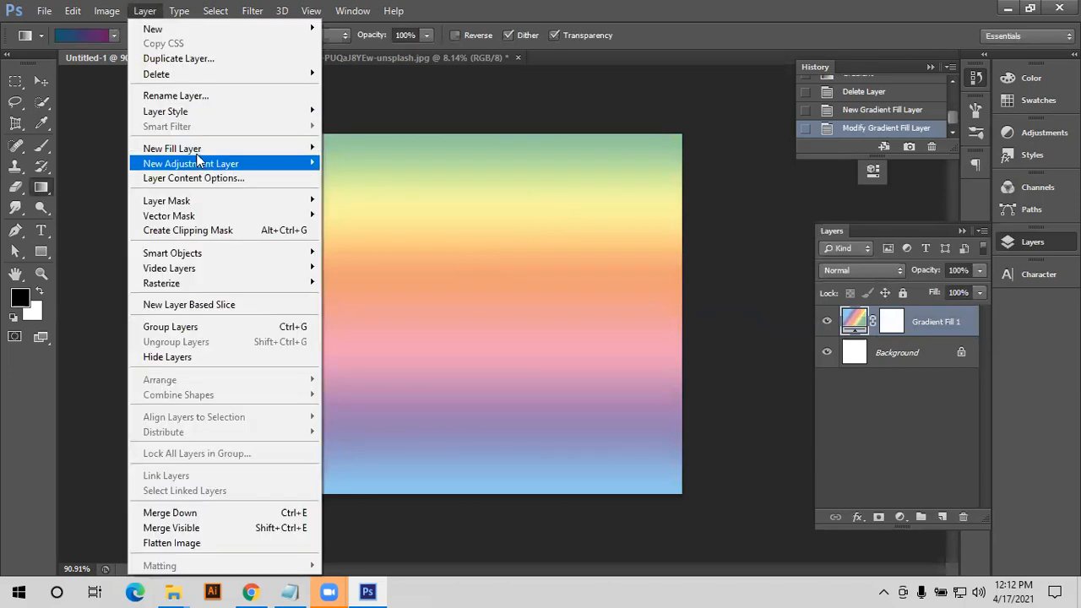
pyautogui.moveTo(199, 150)
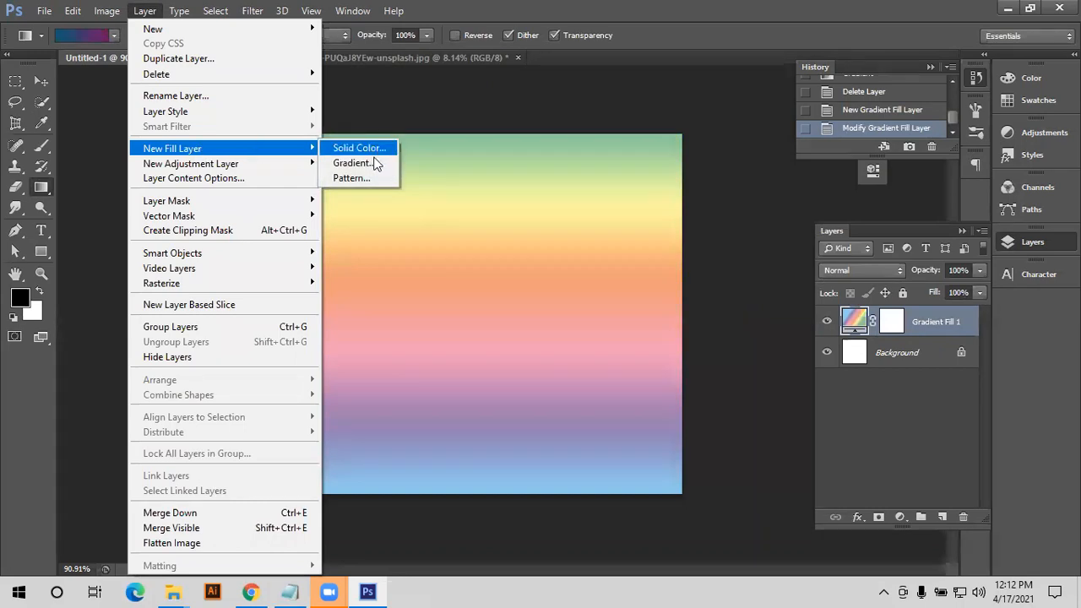
pyautogui.click(355, 163)
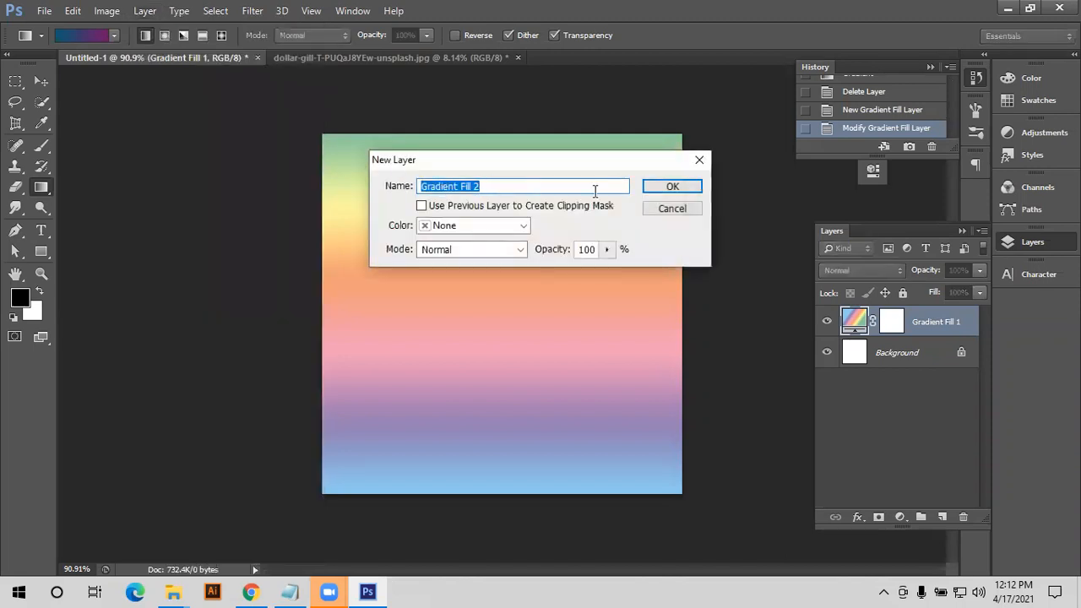
pyautogui.click(666, 193)
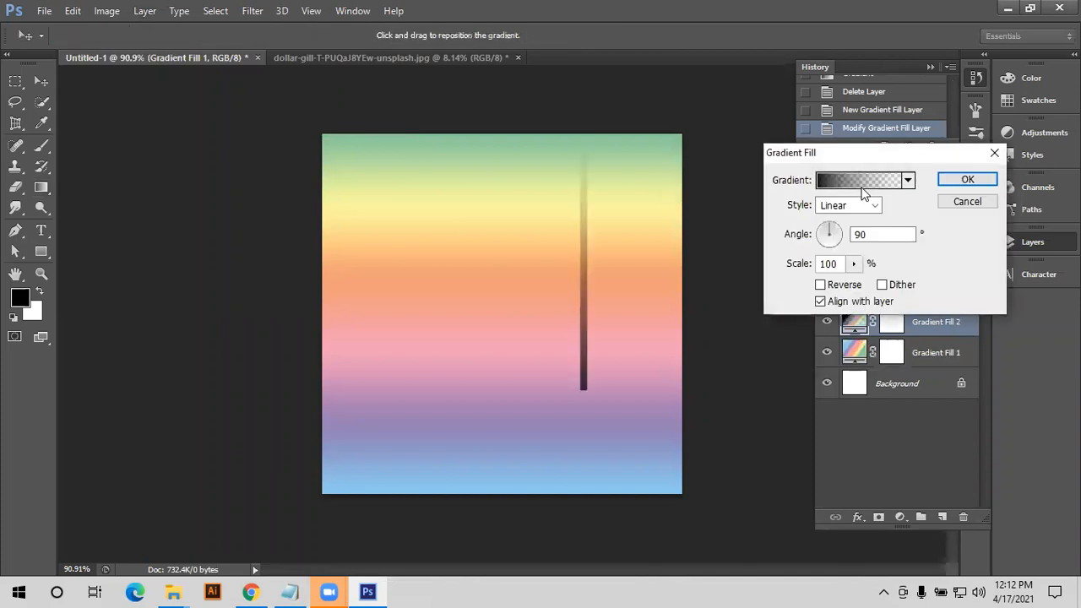
pyautogui.click(875, 180)
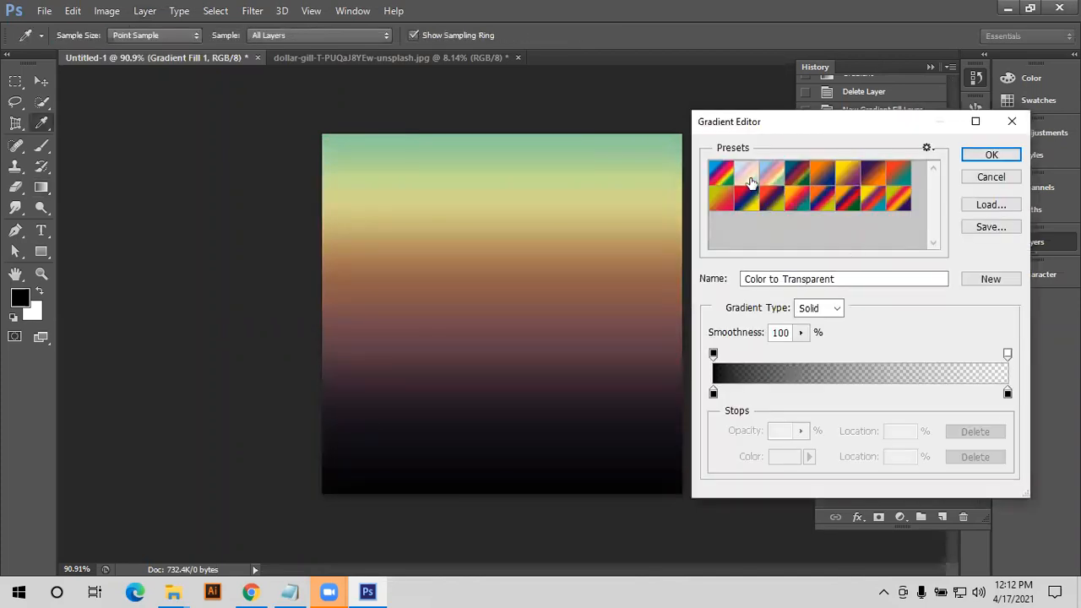
pyautogui.click(719, 174)
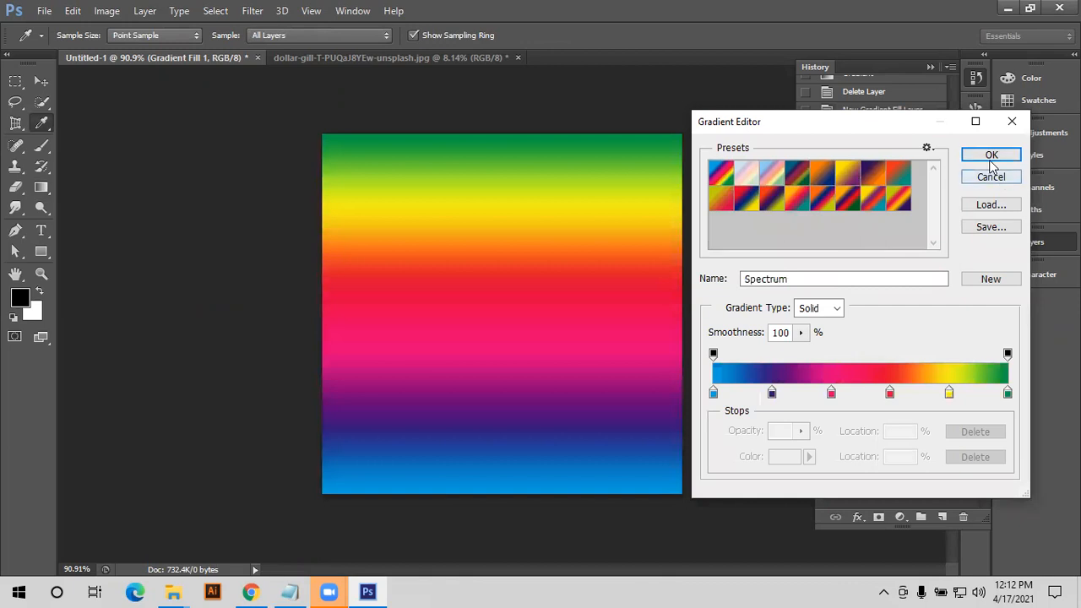
pyautogui.press('Return')
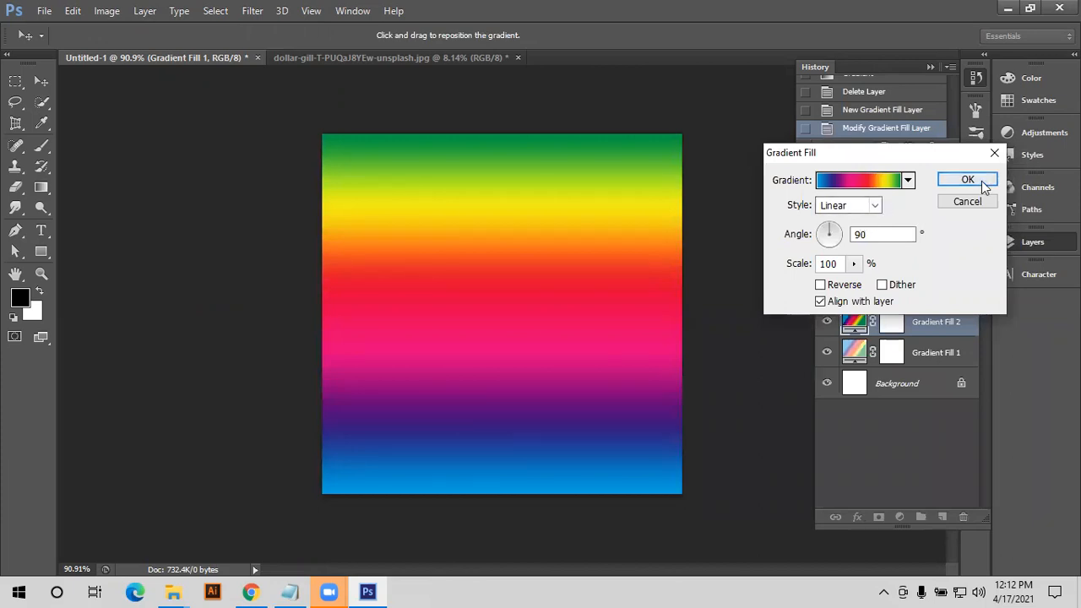
# - Set the second gradient fill's angle to 137.29° and try the Radial, Angle, Reflected and Diamond styles
pyautogui.moveTo(826, 244); pyautogui.dragTo(831, 230)
pyautogui.click(852, 212)
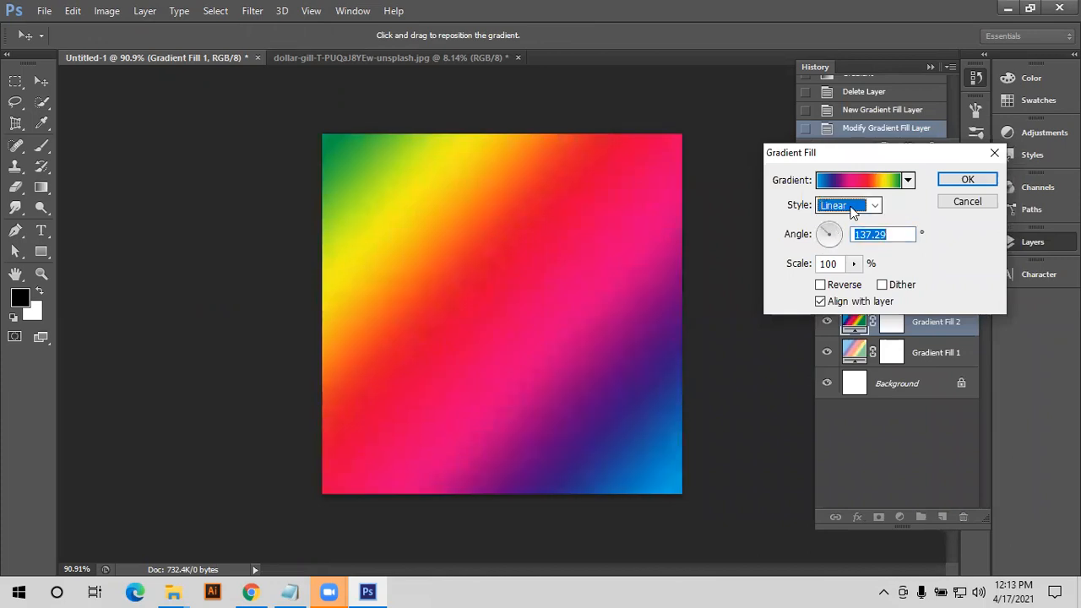
pyautogui.click(832, 234)
pyautogui.click(849, 207)
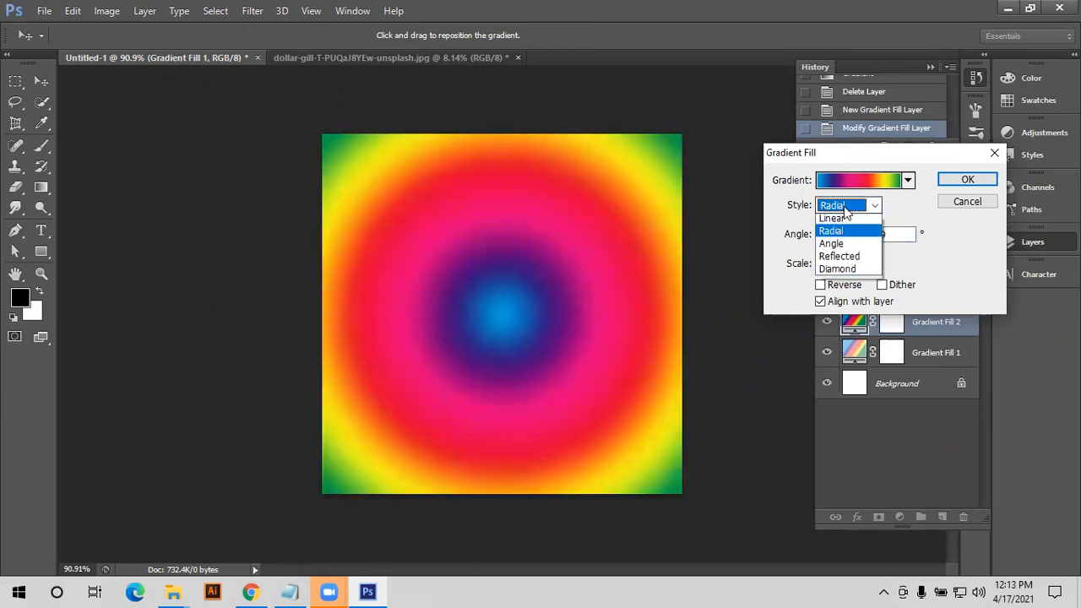
pyautogui.click(832, 246)
pyautogui.click(845, 207)
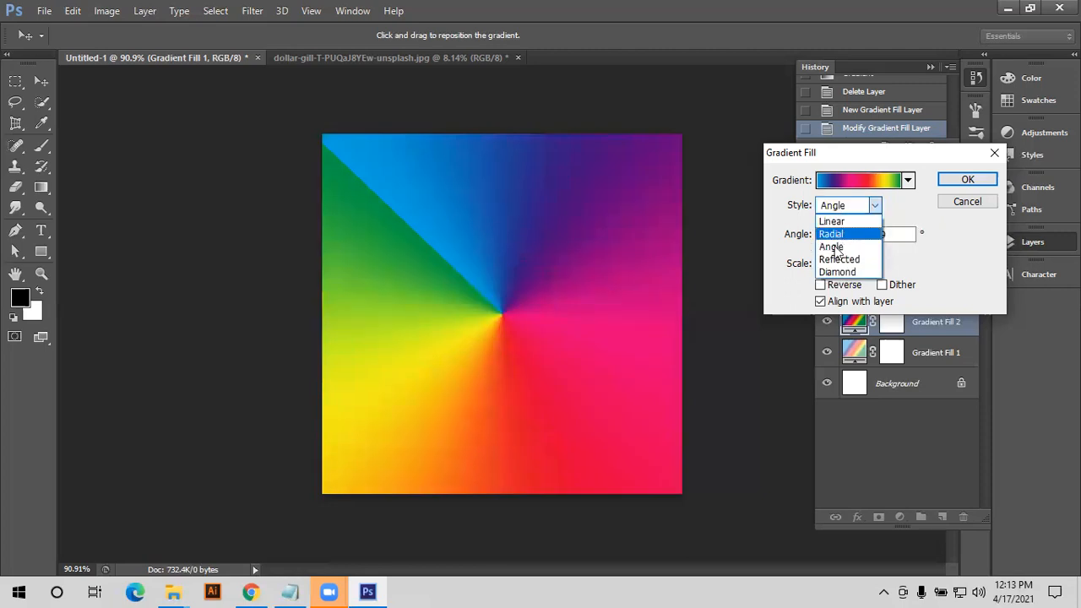
pyautogui.click(832, 257)
pyautogui.click(840, 211)
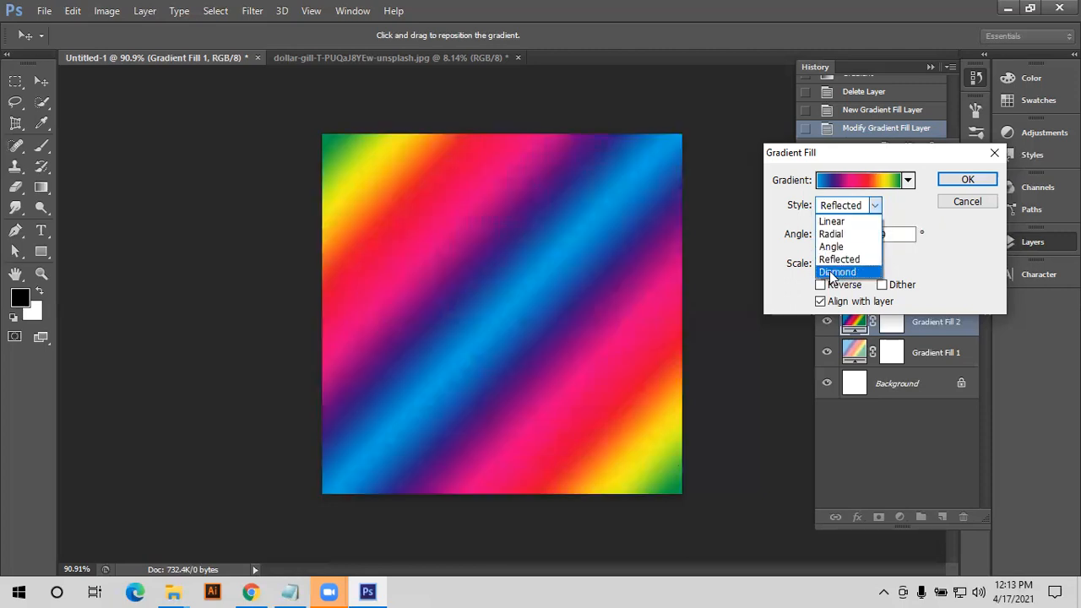
pyautogui.click(833, 272)
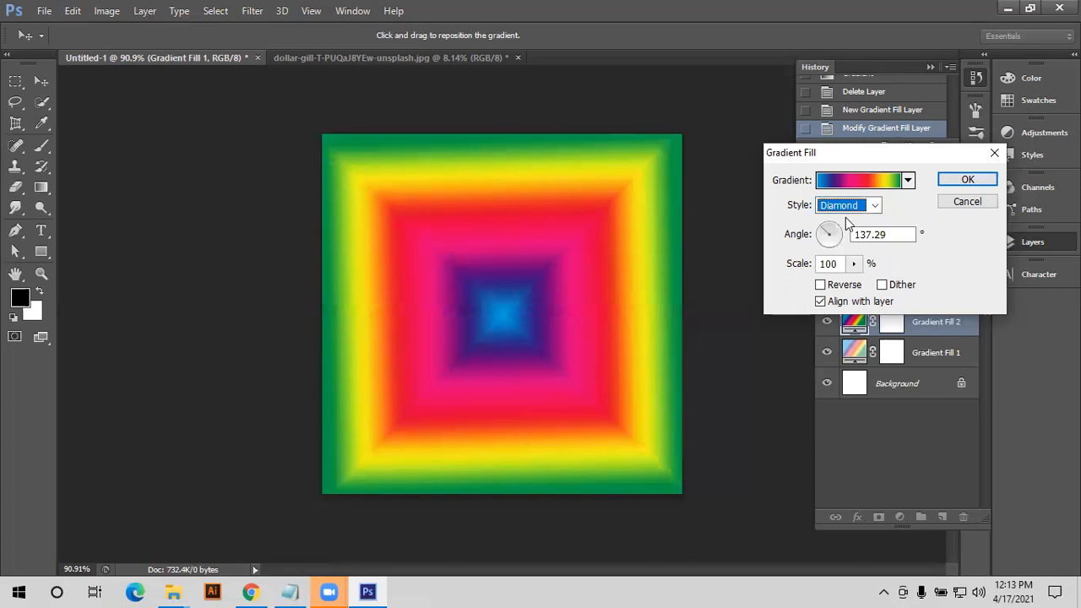
# - Accept the second gradient fill with the Linear style and delete both gradient fill layers
pyautogui.click(840, 211)
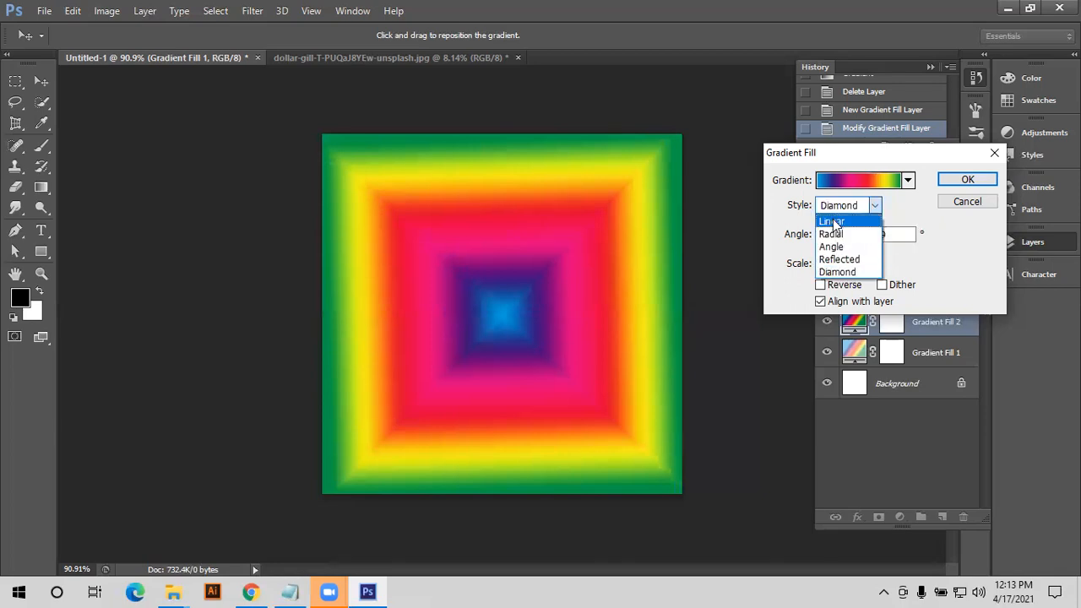
pyautogui.click(836, 221)
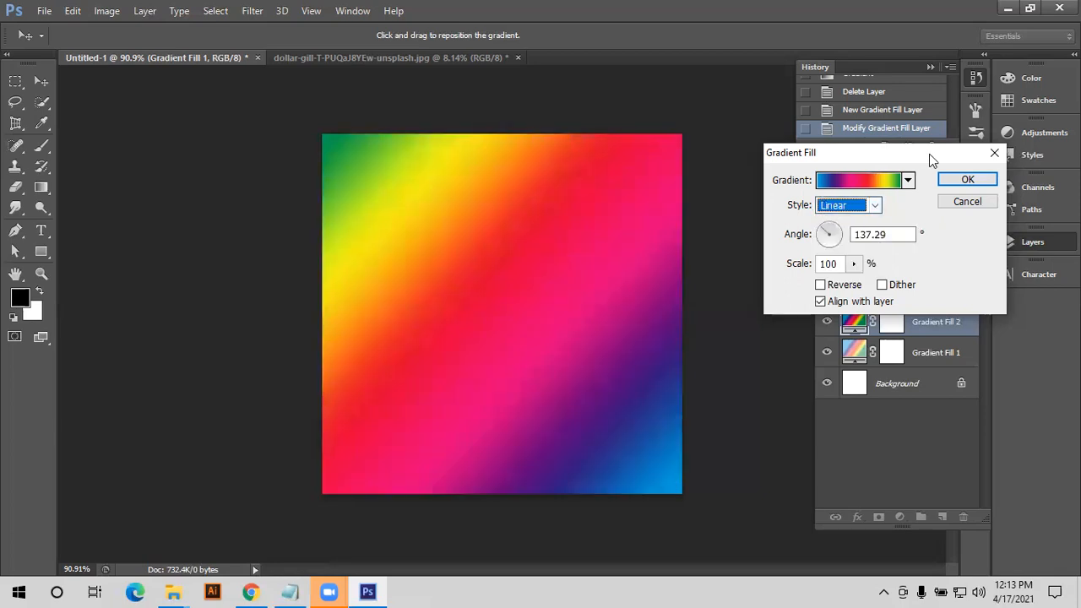
pyautogui.click(968, 180)
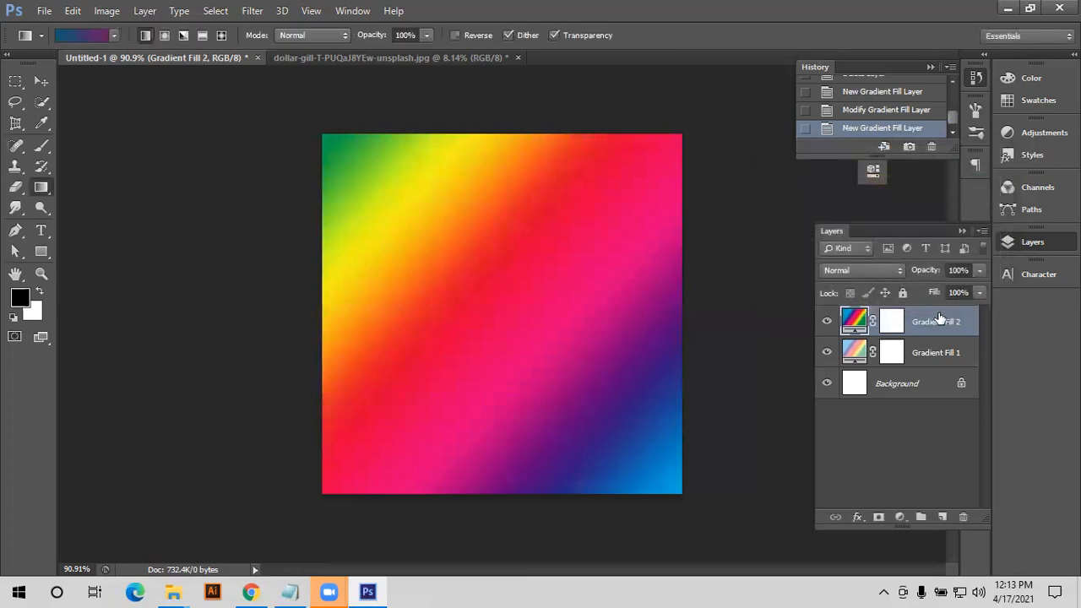
pyautogui.press('Delete')
pyautogui.press('Delete')
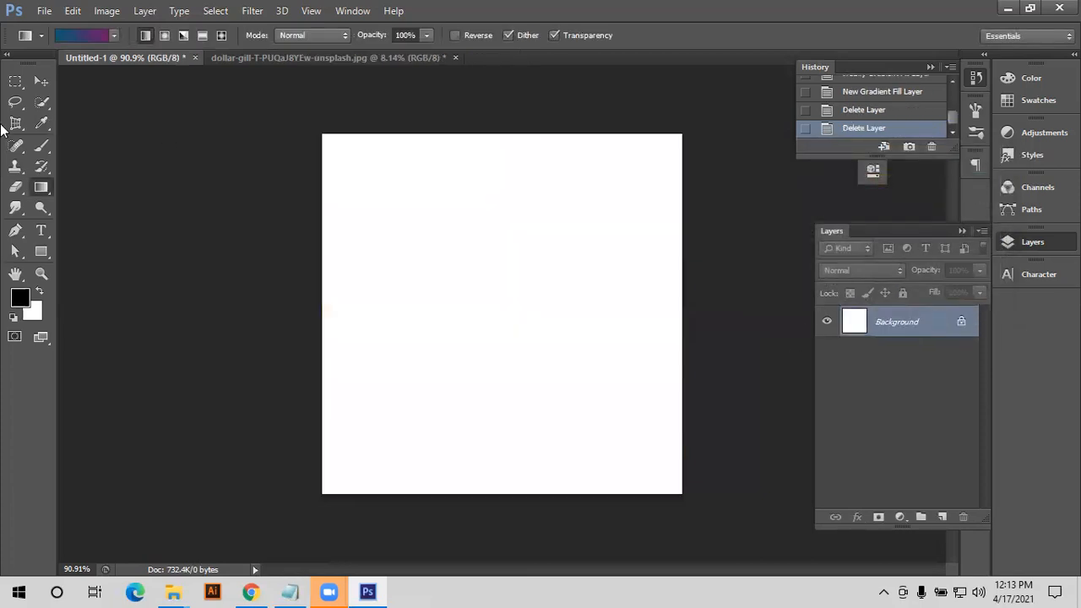
# - Switch to Chrome and open uigradients.com/#ViceCity in a new tab
pyautogui.click(251, 590)
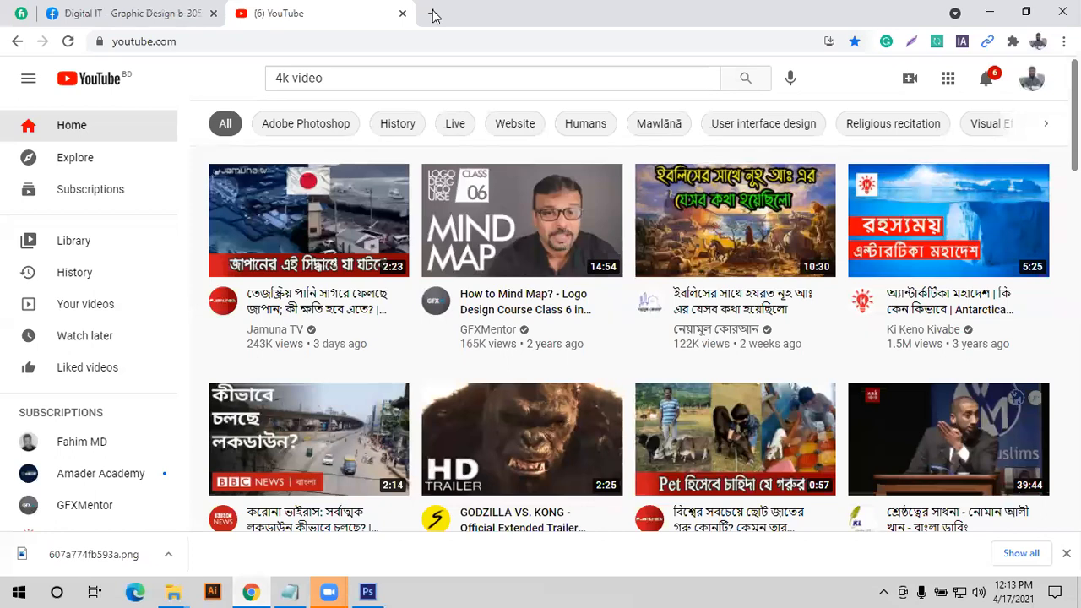
pyautogui.moveTo(286, 262)
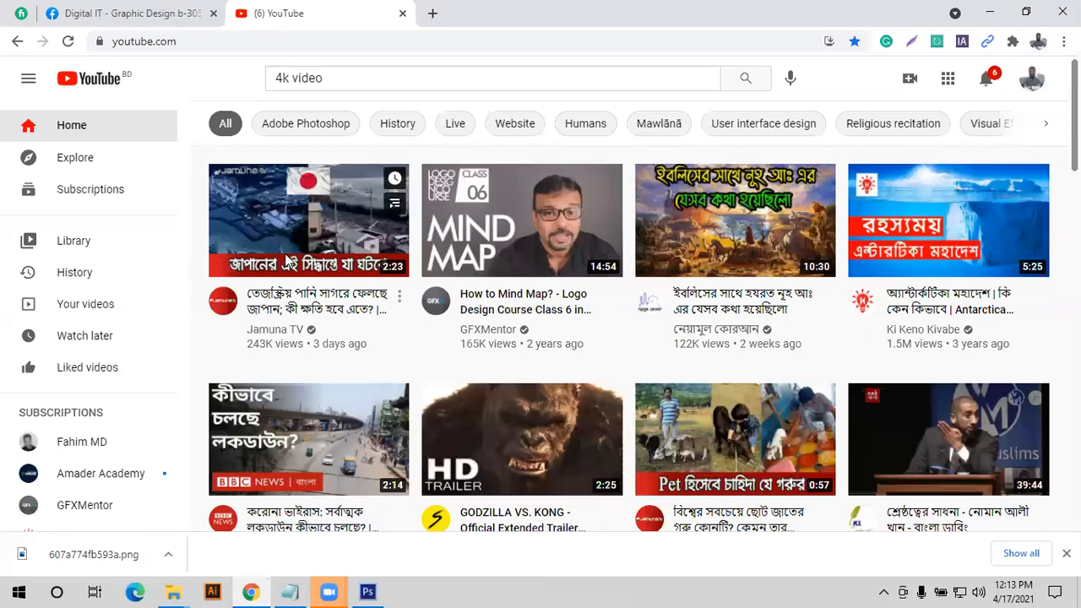
pyautogui.hotkey('ctrl', 't')
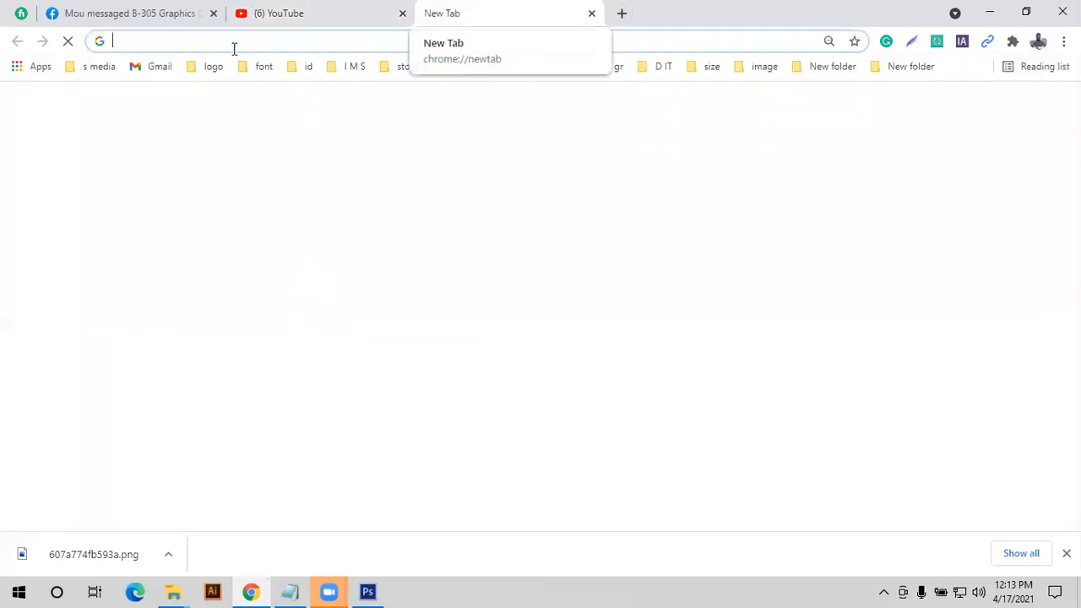
pyautogui.write('uigradients.com/#ViceCity')
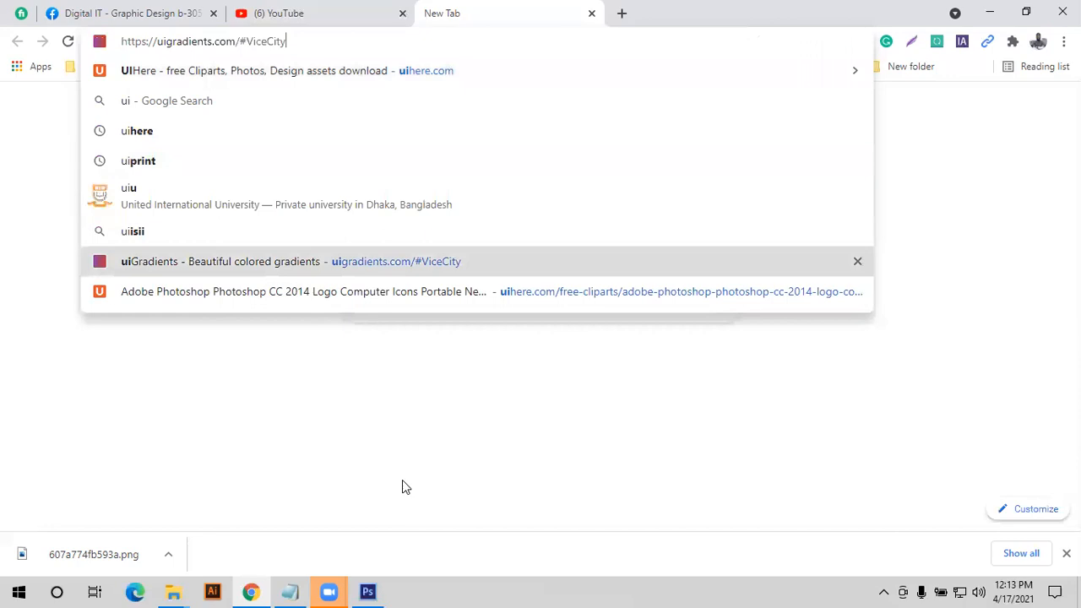
pyautogui.press('Return')
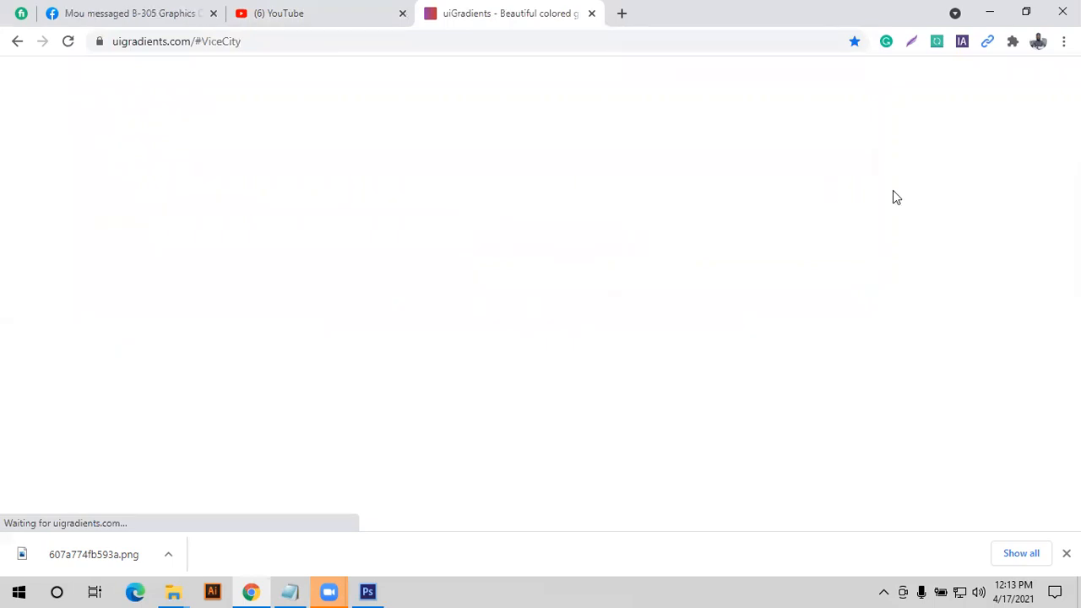
pyautogui.hotkey('ctrl', 'l')
pyautogui.hotkey('ctrl', 'Right')
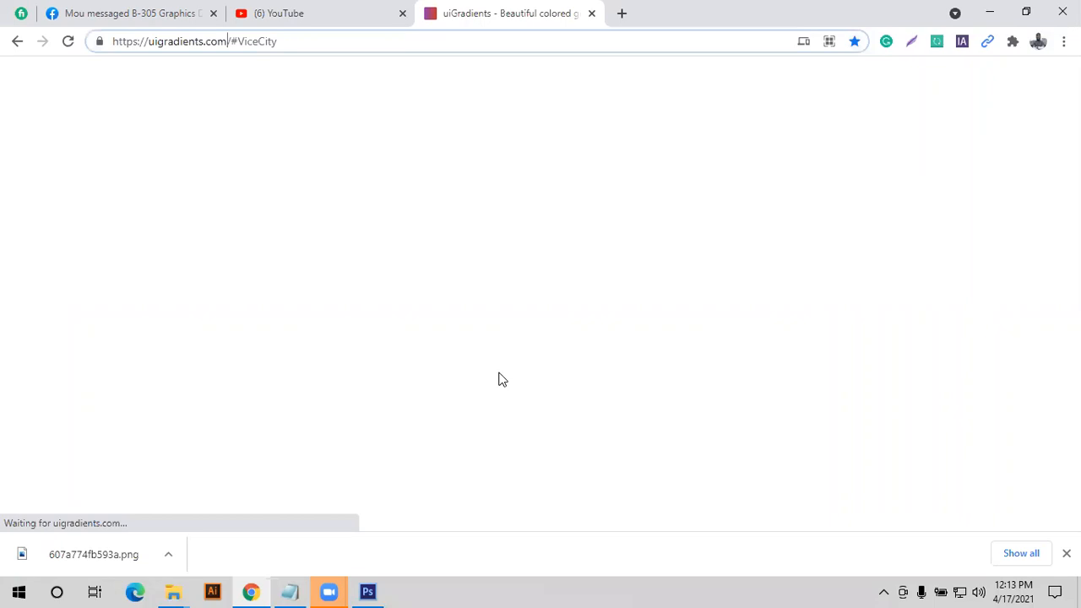
pyautogui.hotkey('ctrl', 'shift', 'Left')
pyautogui.hotkey('ctrl', 'shift', 'Left')
pyautogui.hotkey('ctrl', 'shift', 'Left')
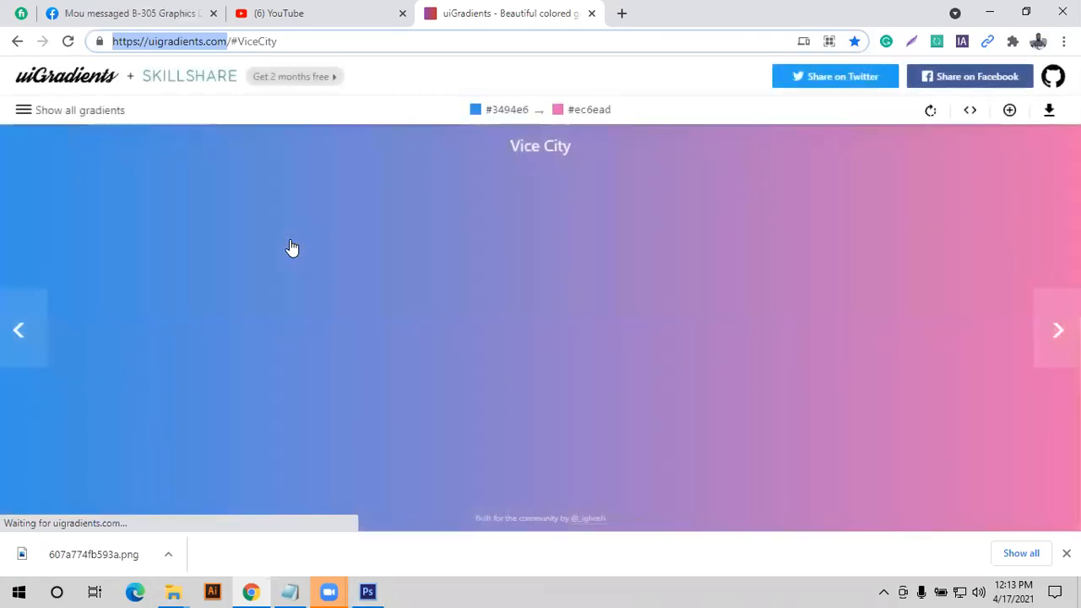
pyautogui.click(292, 248)
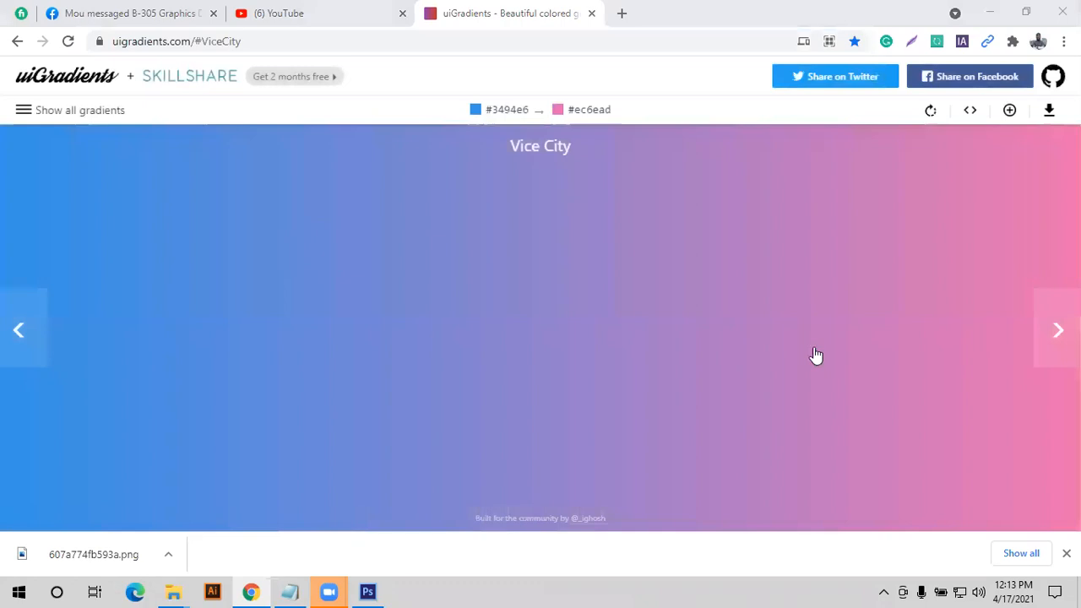
# - Show all gradients on uiGradients and browse the gallery for a colour combination
pyautogui.click(695, 365)
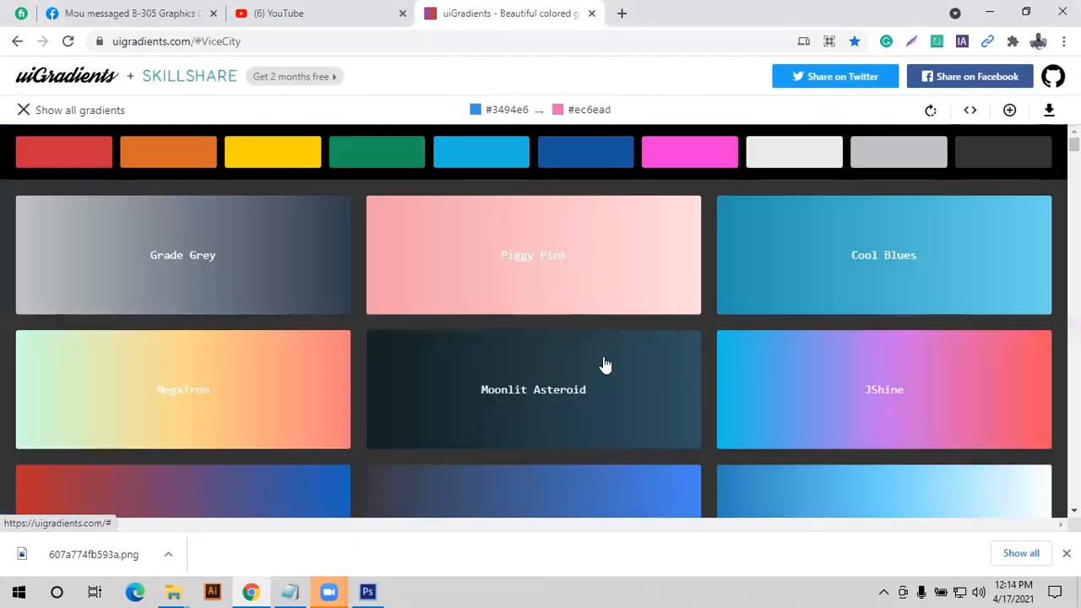
pyautogui.scroll(-4, 272, 345)
pyautogui.scroll(-20, 273, 345)
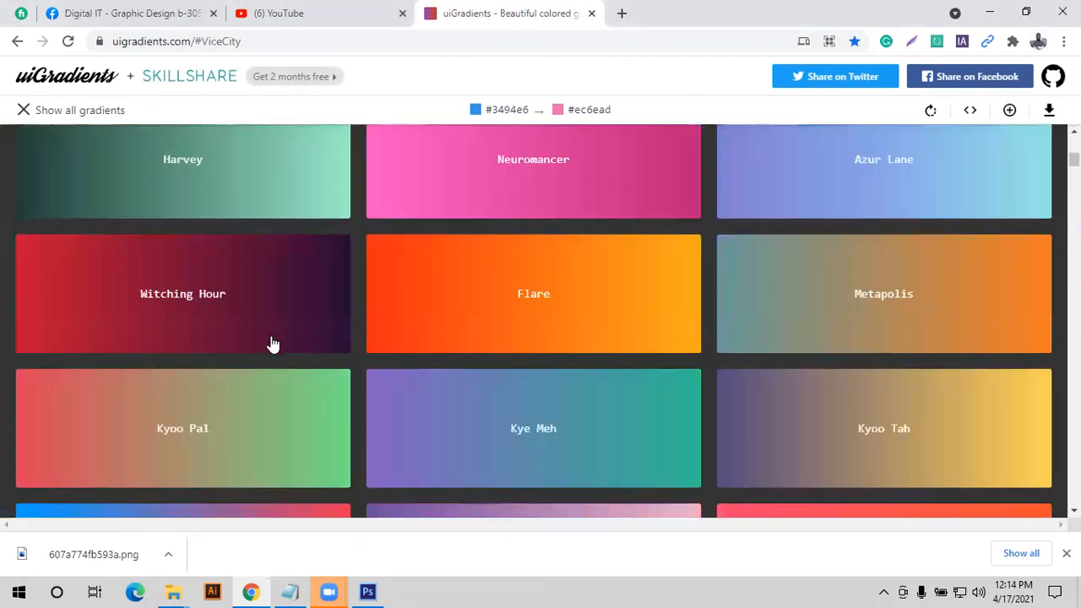
pyautogui.scroll(-20, 312, 313)
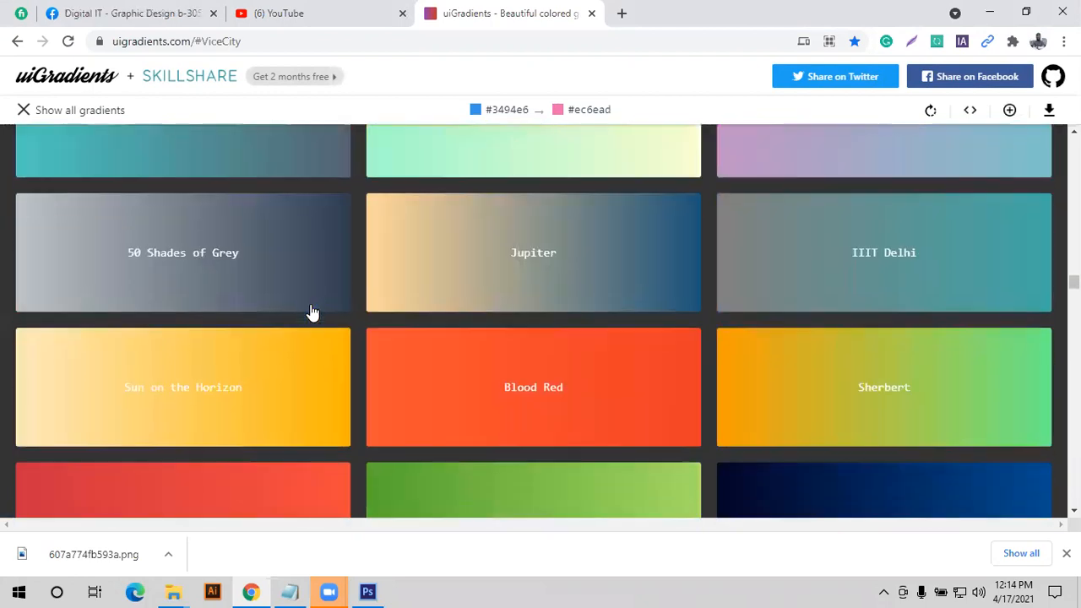
pyautogui.scroll(-20, 312, 312)
pyautogui.scroll(-20, 313, 313)
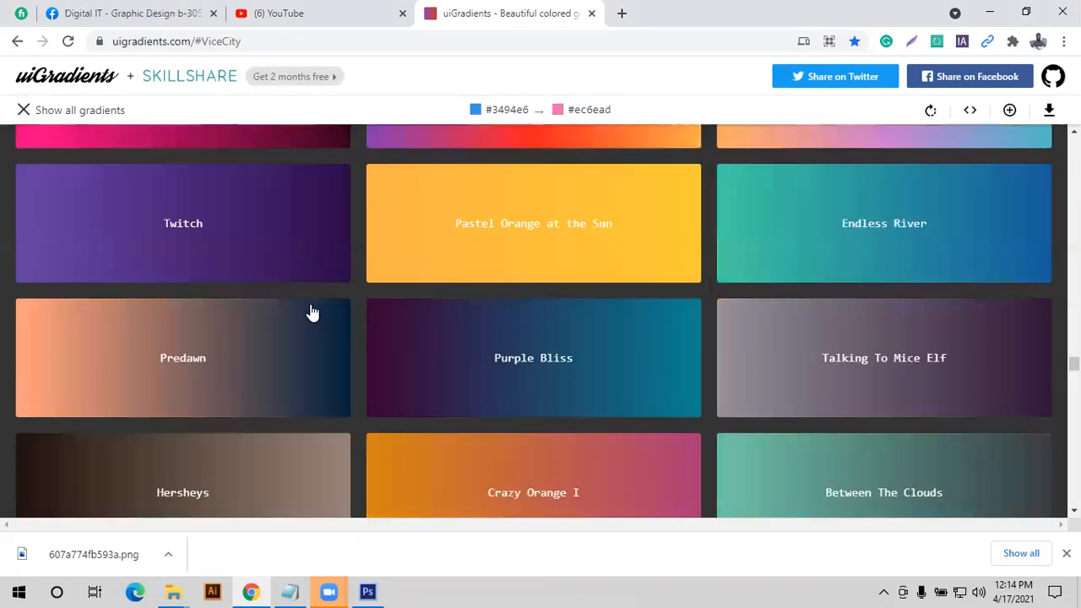
pyautogui.scroll(-20, 313, 313)
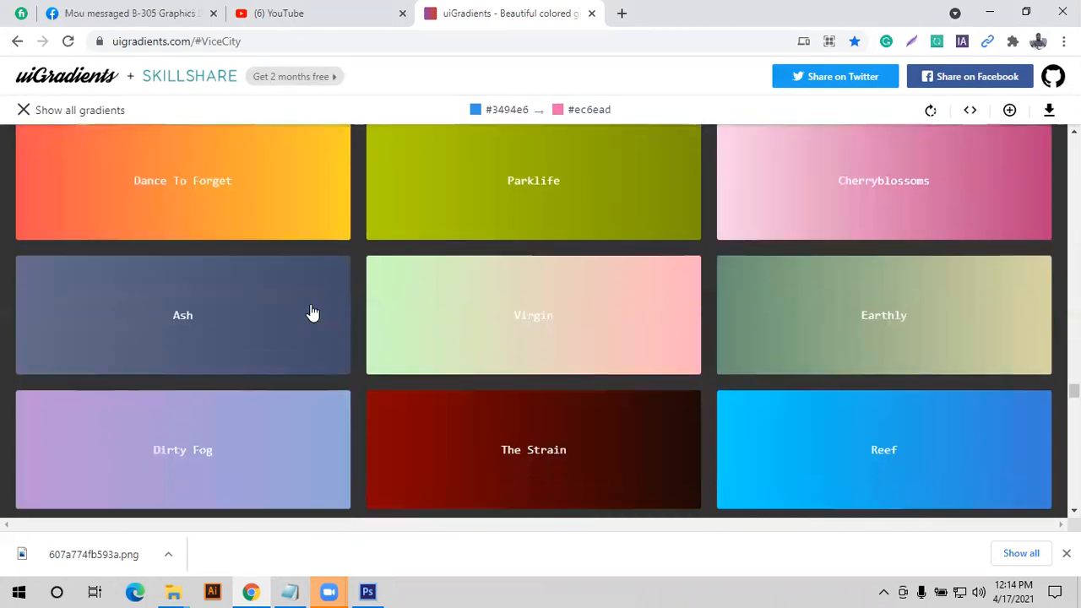
pyautogui.scroll(-20, 312, 313)
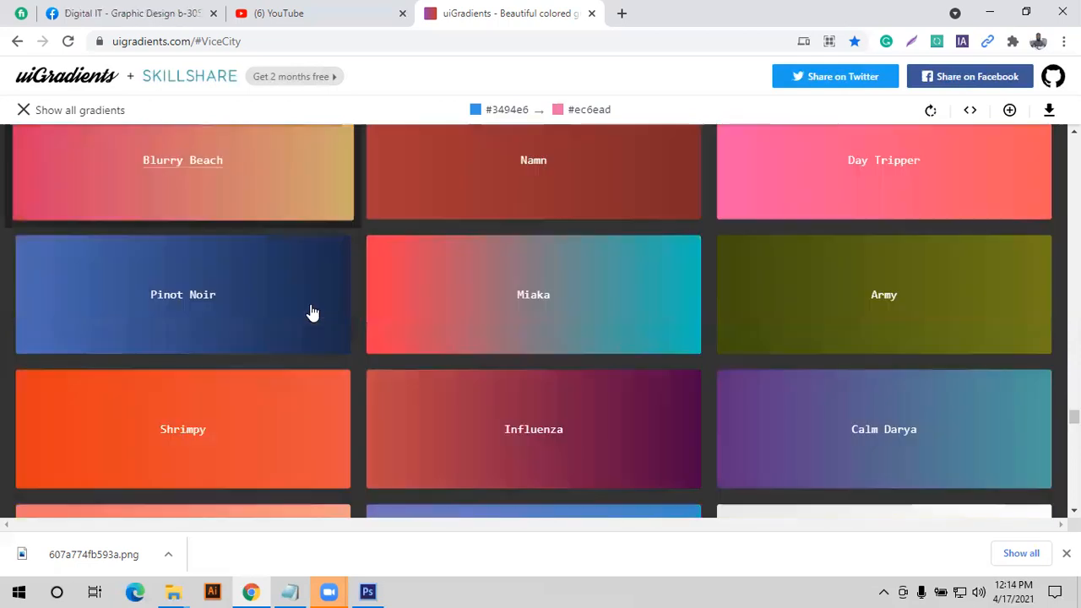
pyautogui.scroll(-20, 313, 312)
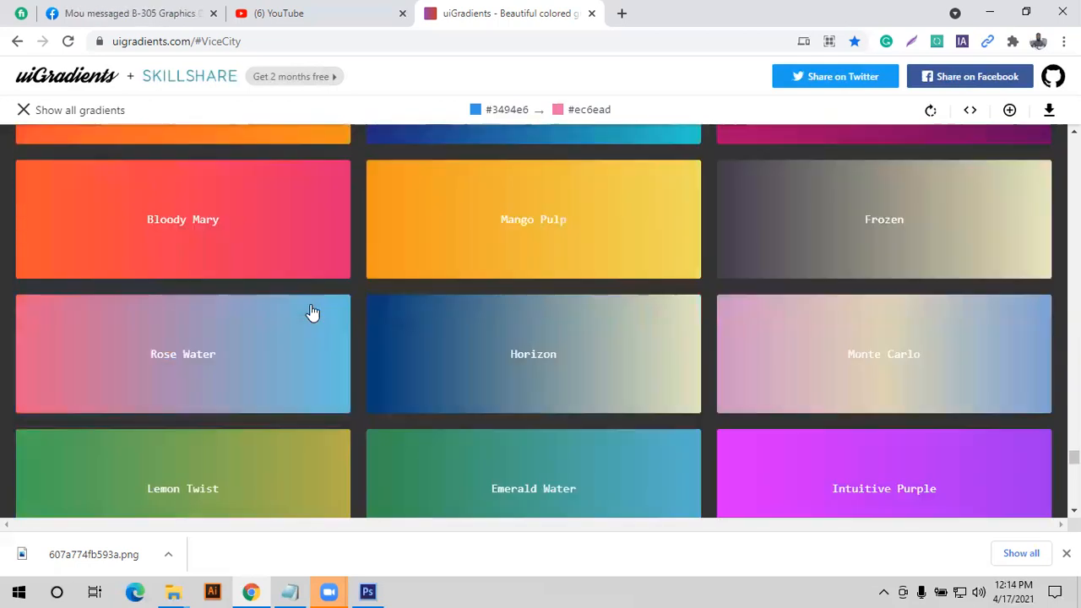
pyautogui.scroll(-20, 313, 313)
pyautogui.scroll(3, 312, 312)
pyautogui.scroll(-3, 312, 312)
pyautogui.scroll(10, 312, 313)
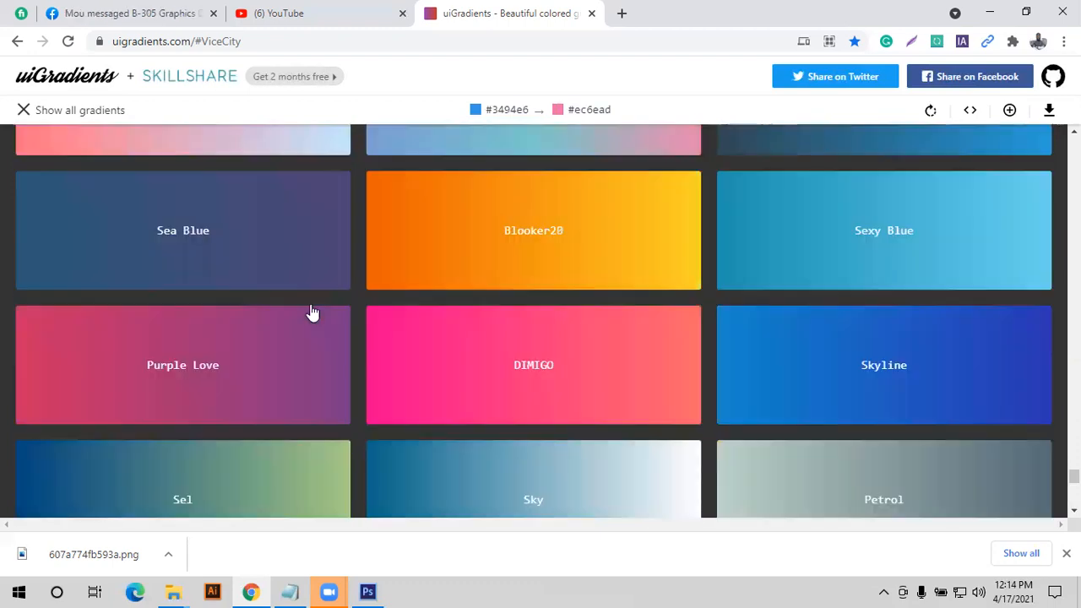
pyautogui.scroll(15, 313, 312)
pyautogui.rightClick(310, 309)
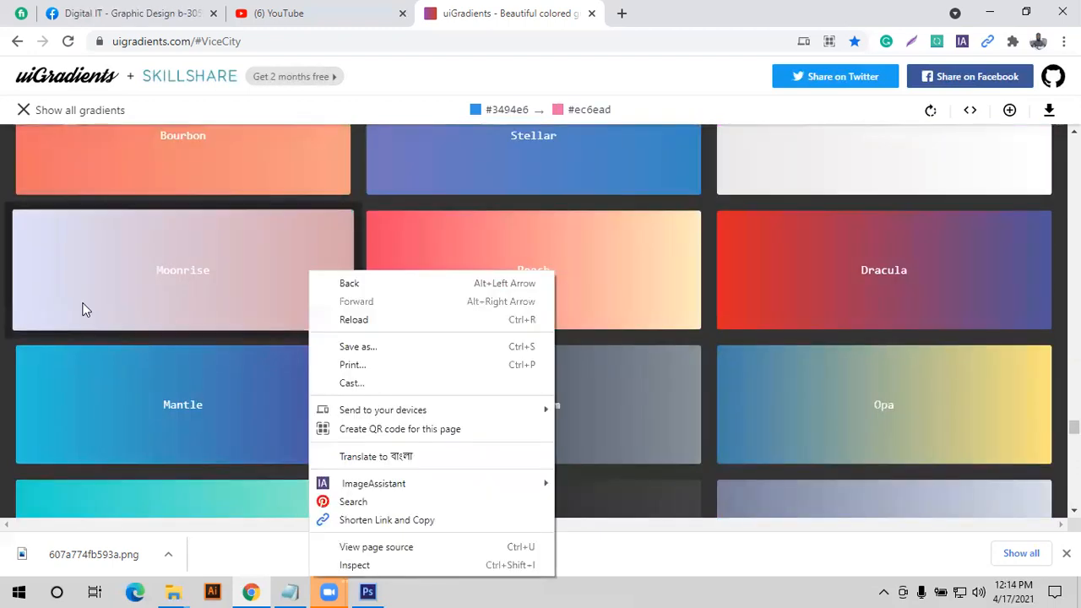
pyautogui.scroll(15, 82, 309)
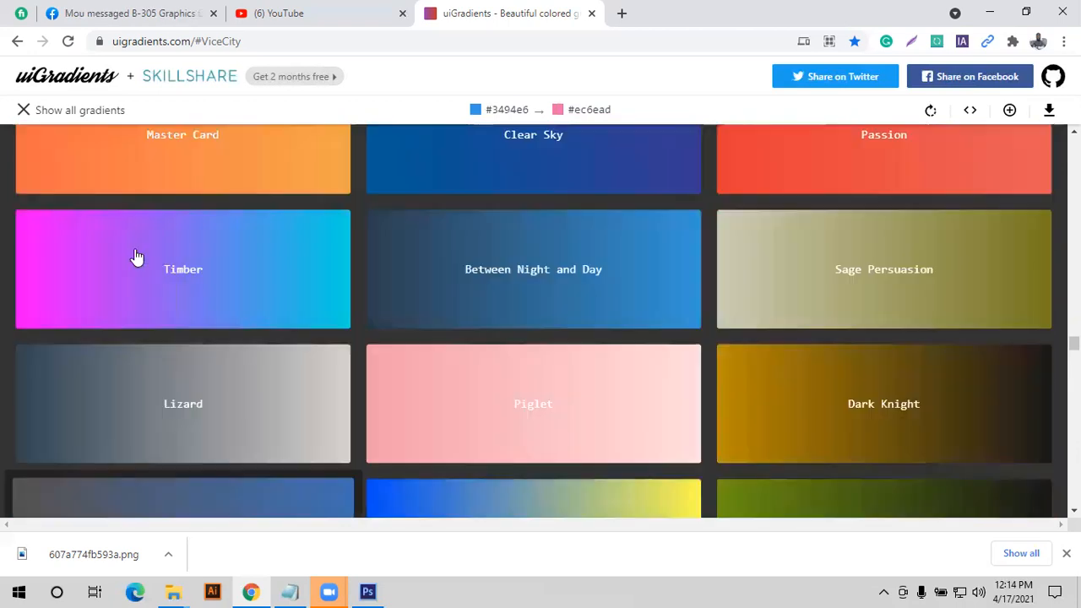
pyautogui.scroll(15, 137, 257)
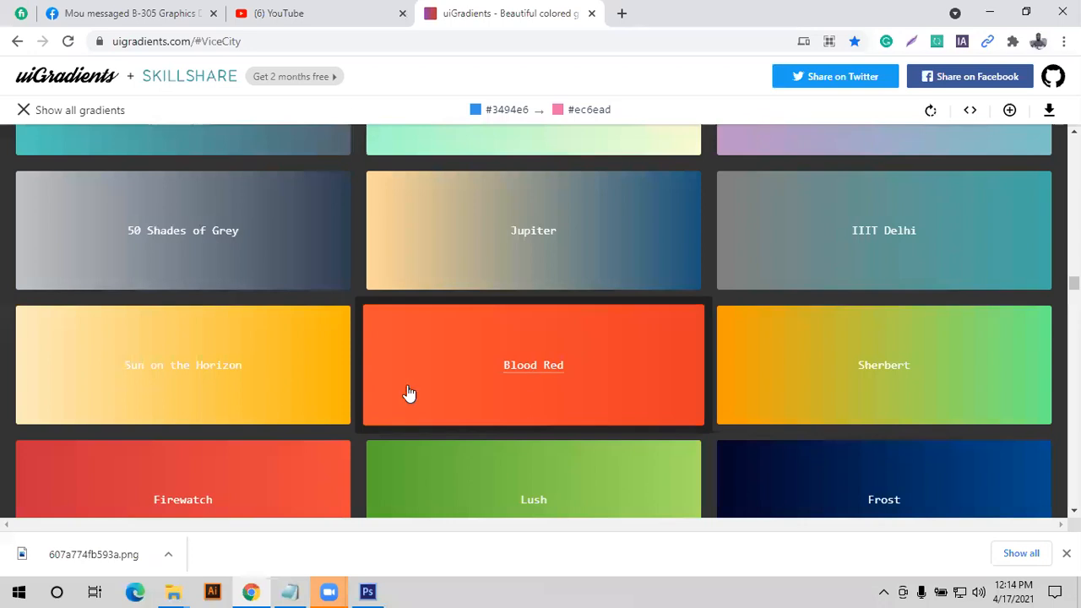
# - Open the Disco gradient and copy the hex code of its end colour, #556270
pyautogui.scroll(3, 251, 355)
pyautogui.click(242, 346)
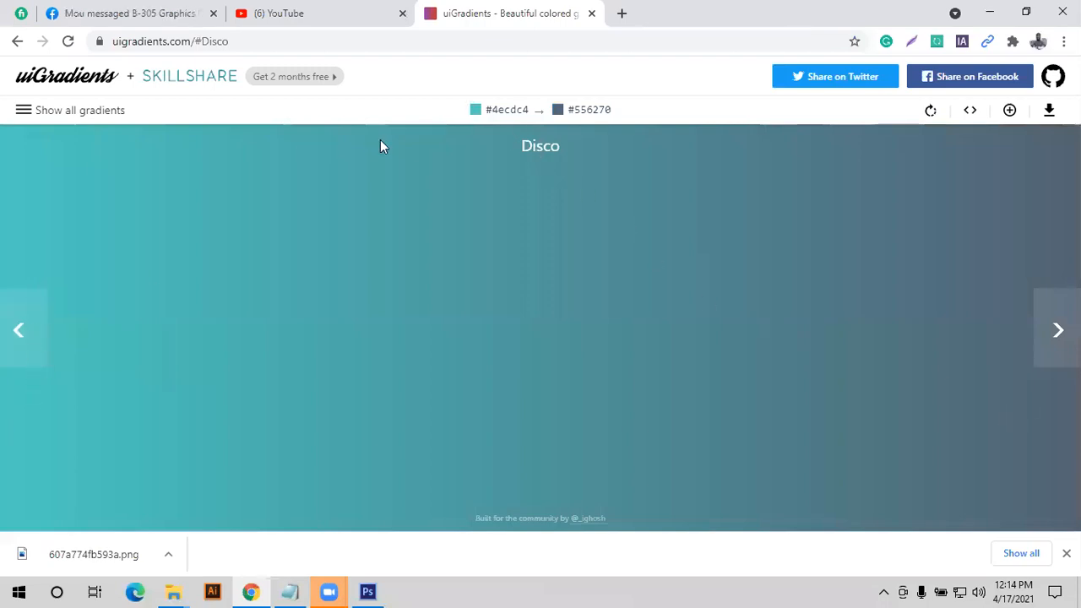
pyautogui.click(477, 114)
pyautogui.click(577, 116)
# - Switch to Photoshop, add a new layer above the Background, and set the custom gradient's end colour stop to #556270
pyautogui.hotkey('alt', 'Tab')
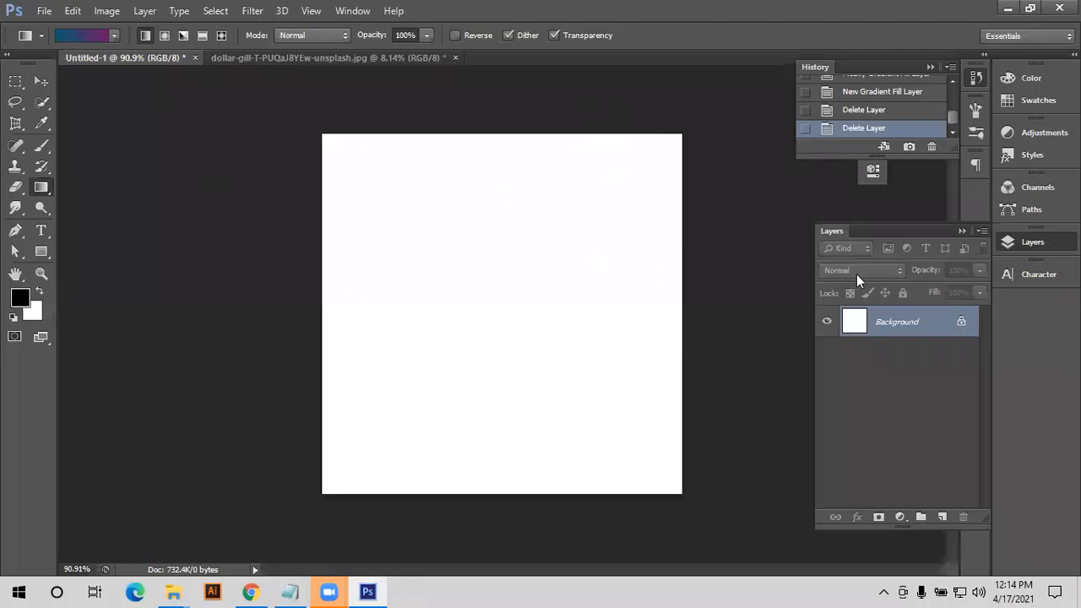
pyautogui.click(940, 516)
pyautogui.click(64, 37)
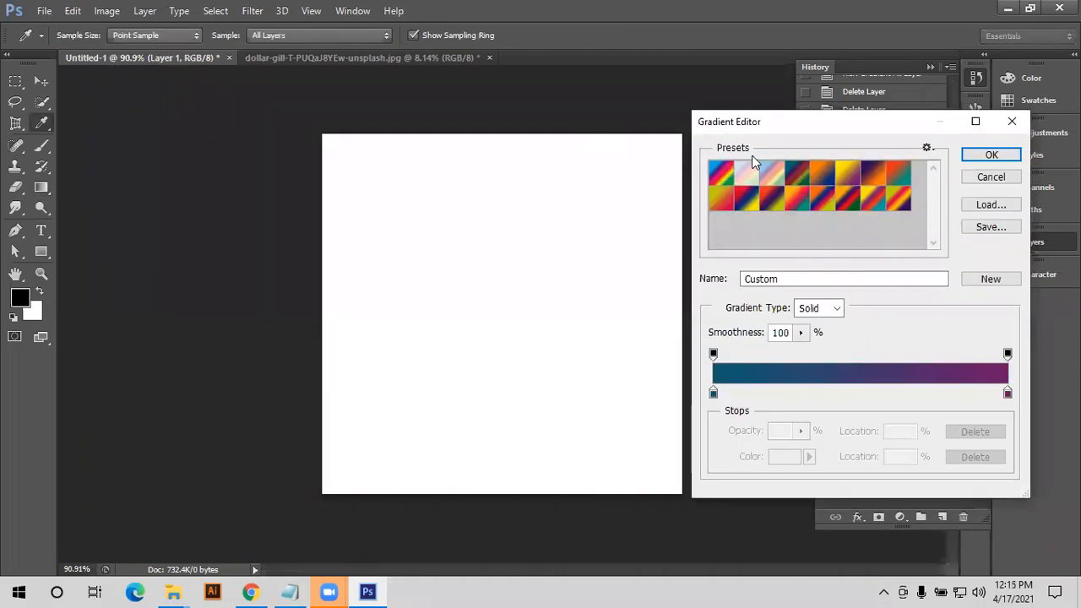
pyautogui.click(1008, 394)
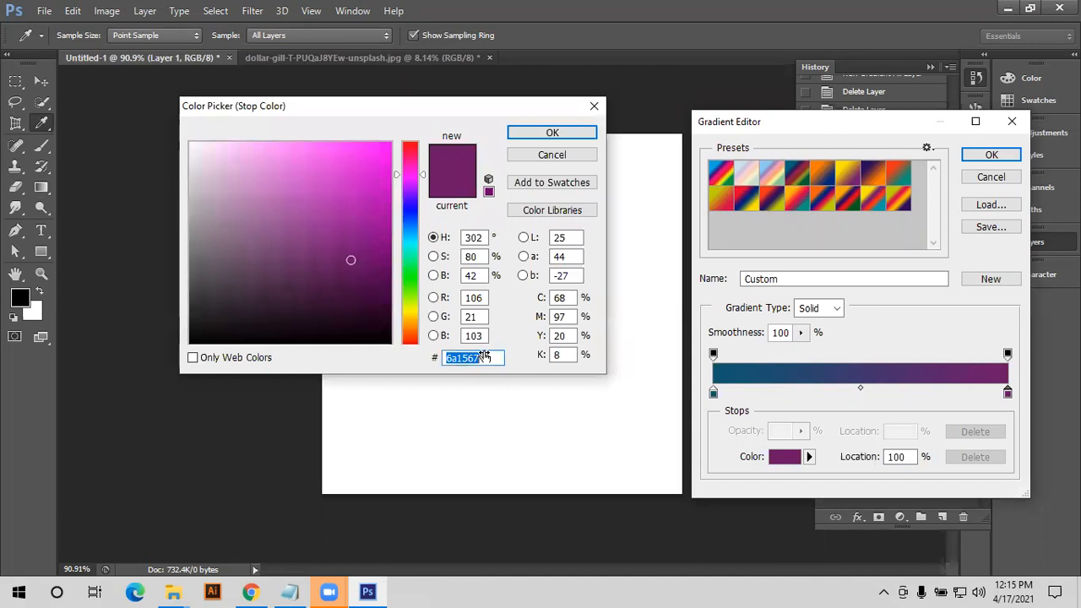
pyautogui.click(490, 357)
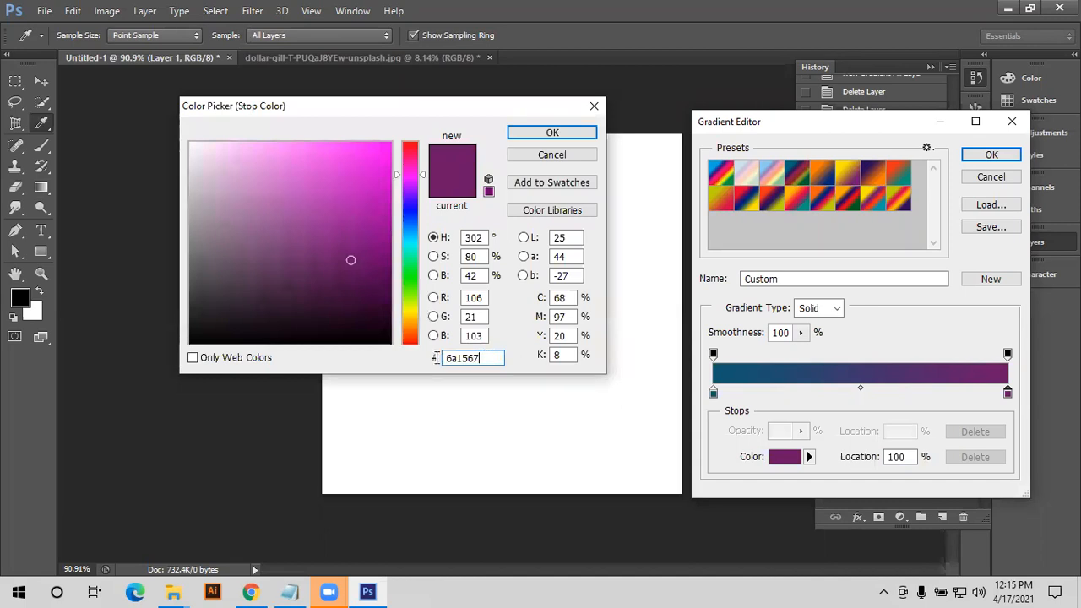
pyautogui.hotkey('ctrl', 'a')
pyautogui.write('556270')
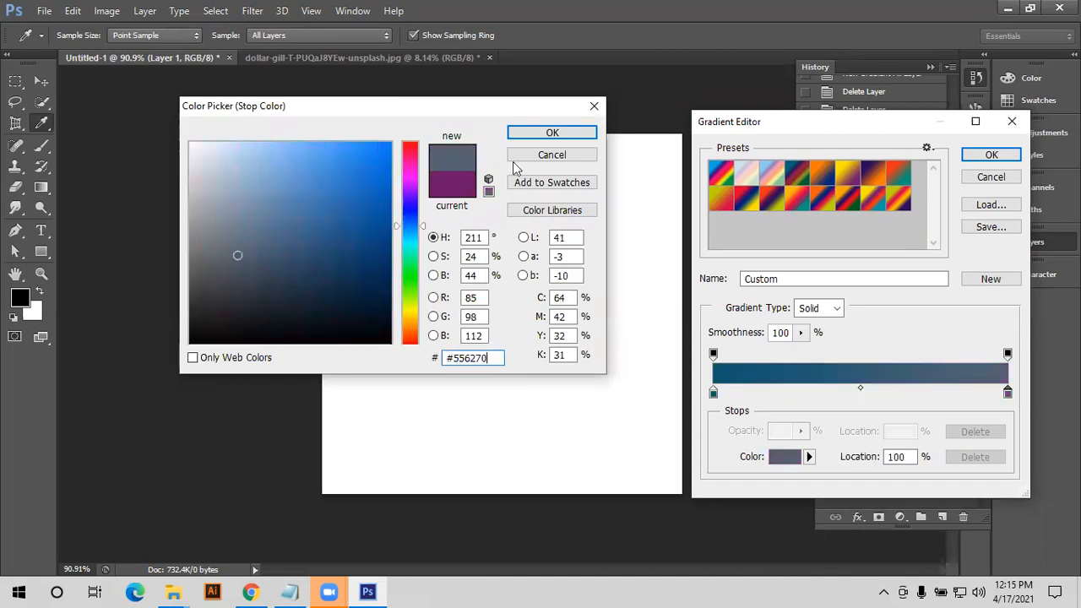
pyautogui.press('Return')
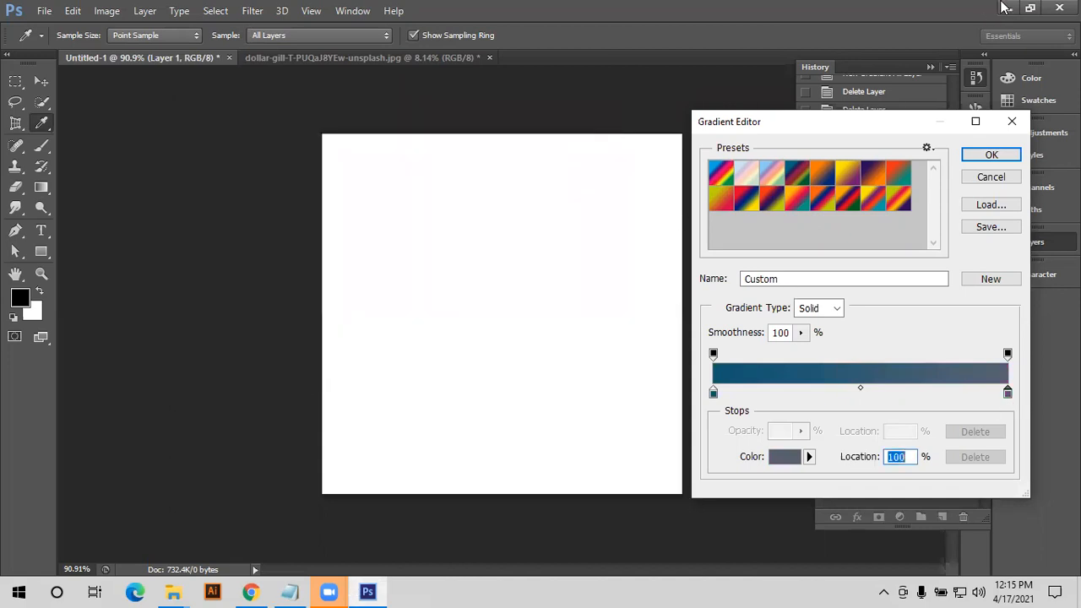
# - Switch to the browser, copy the hex code of the Disco gradient's start colour, #4ecdc4, and return to Photoshop
pyautogui.click(251, 591)
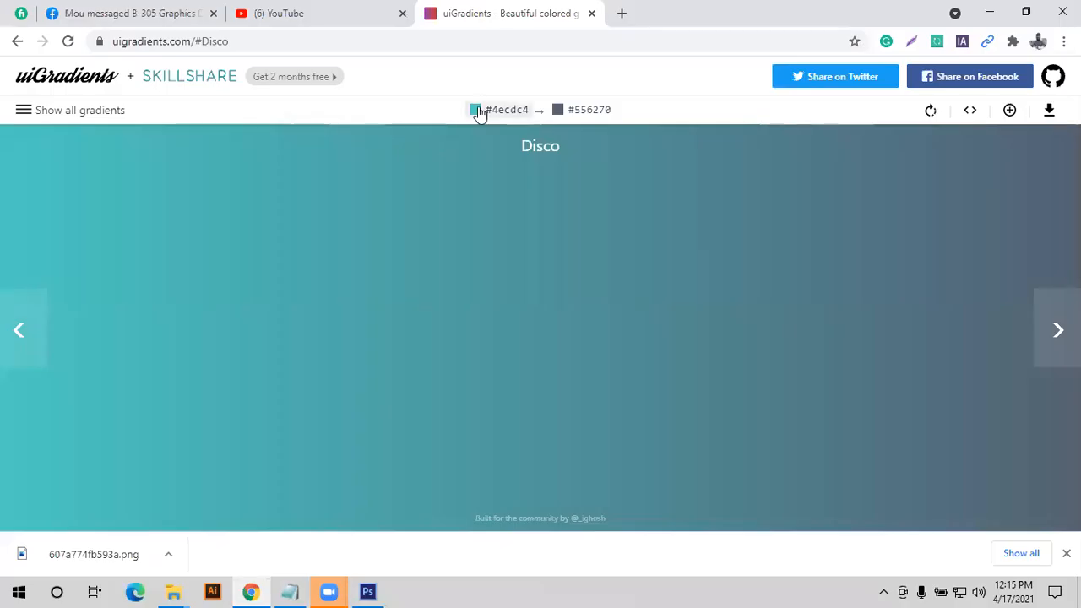
pyautogui.click(479, 112)
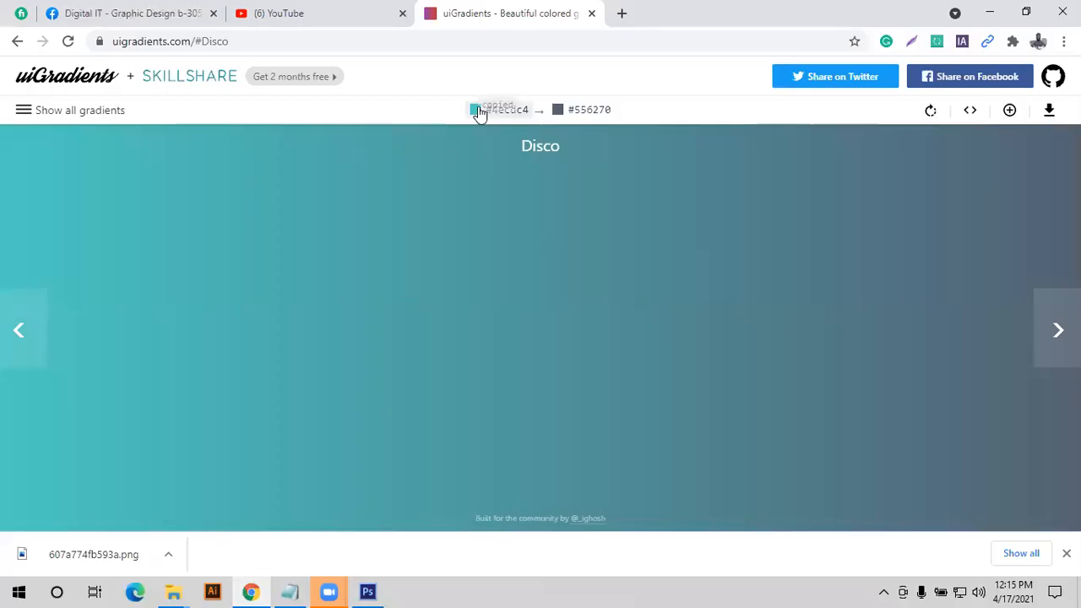
pyautogui.click(992, 9)
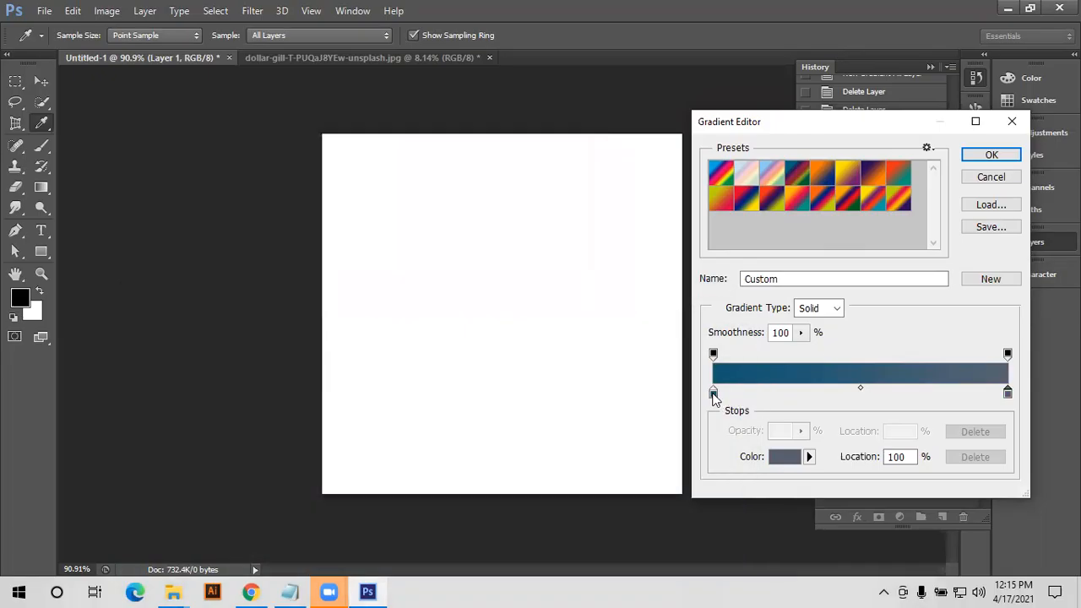
# - Set the custom gradient's start colour stop to #4ECDC4 and accept the edited gradient
pyautogui.click(714, 394)
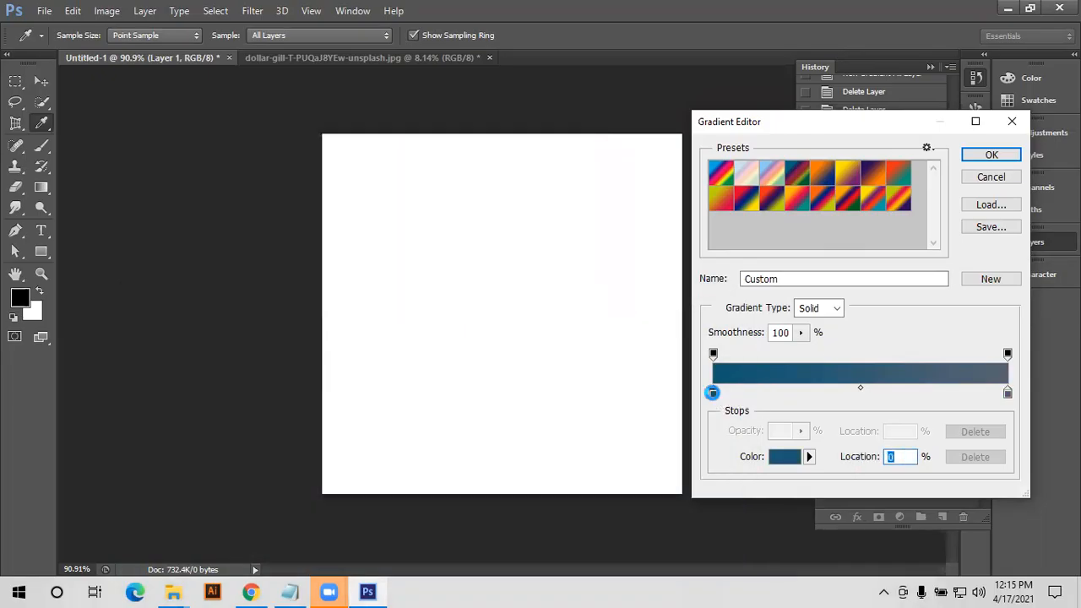
pyautogui.doubleClick(713, 392)
pyautogui.moveTo(491, 355); pyautogui.dragTo(412, 360)
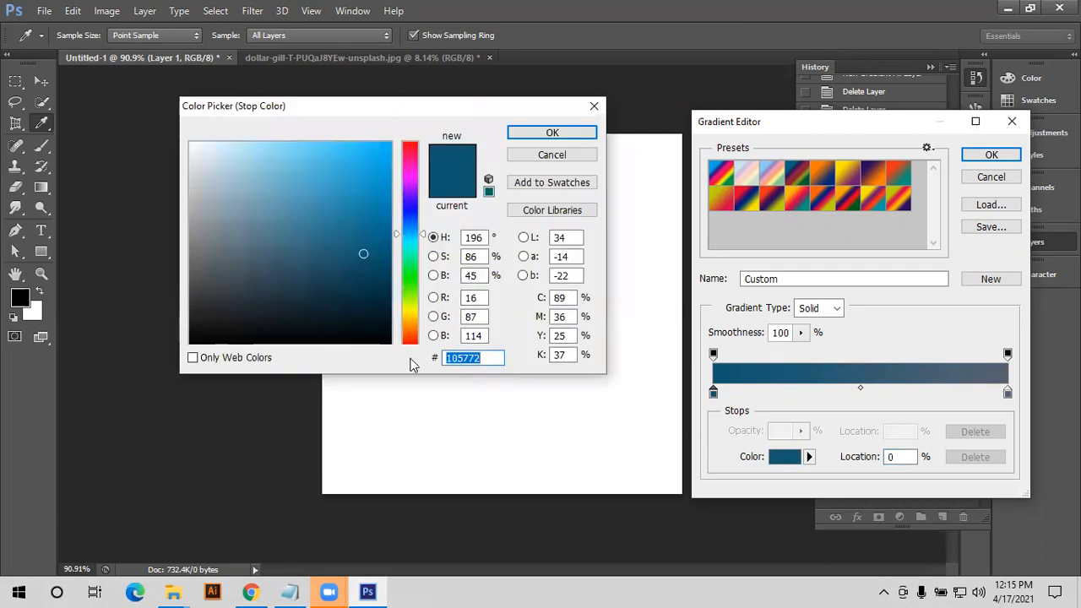
pyautogui.write('4ECDC4')
pyautogui.click(551, 134)
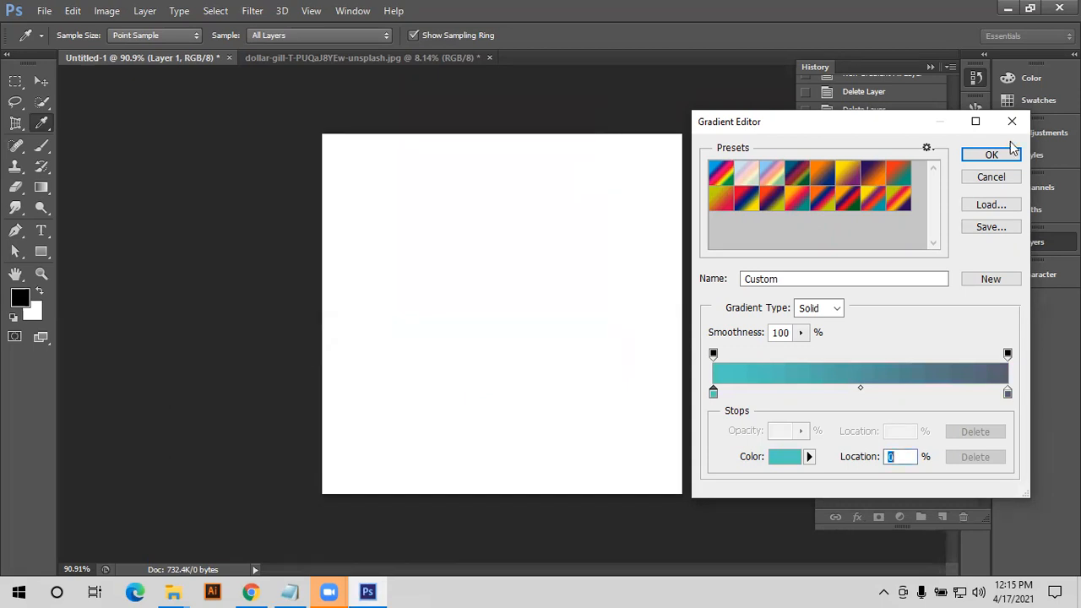
pyautogui.press('Return')
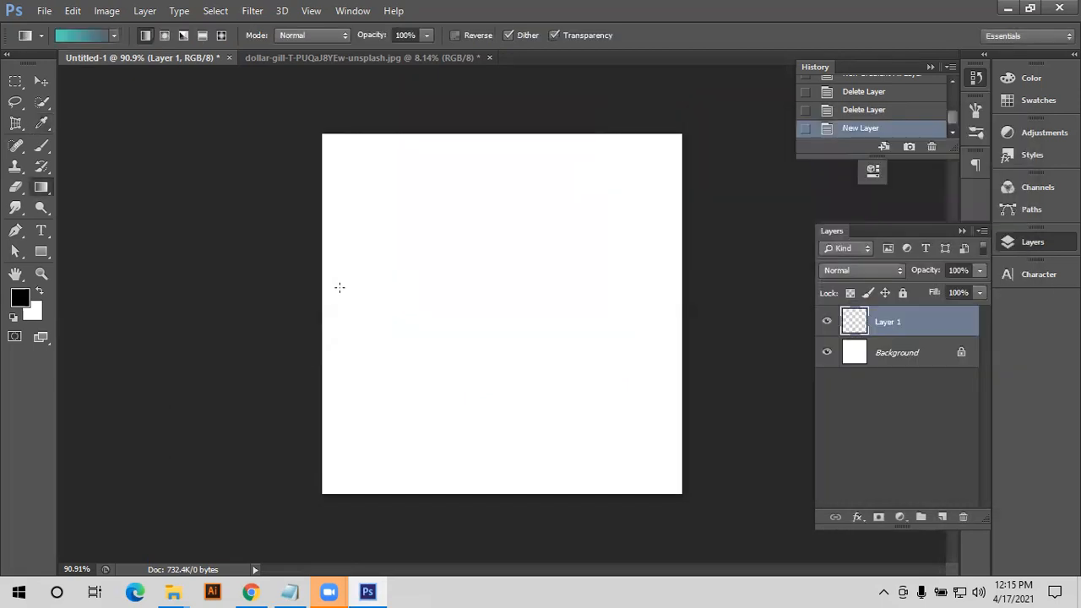
# - Draw the linear gradient horizontally across the full width of the canvas on Layer 1, and switch to the Move tool
pyautogui.moveTo(320, 280); pyautogui.dragTo(569, 284)
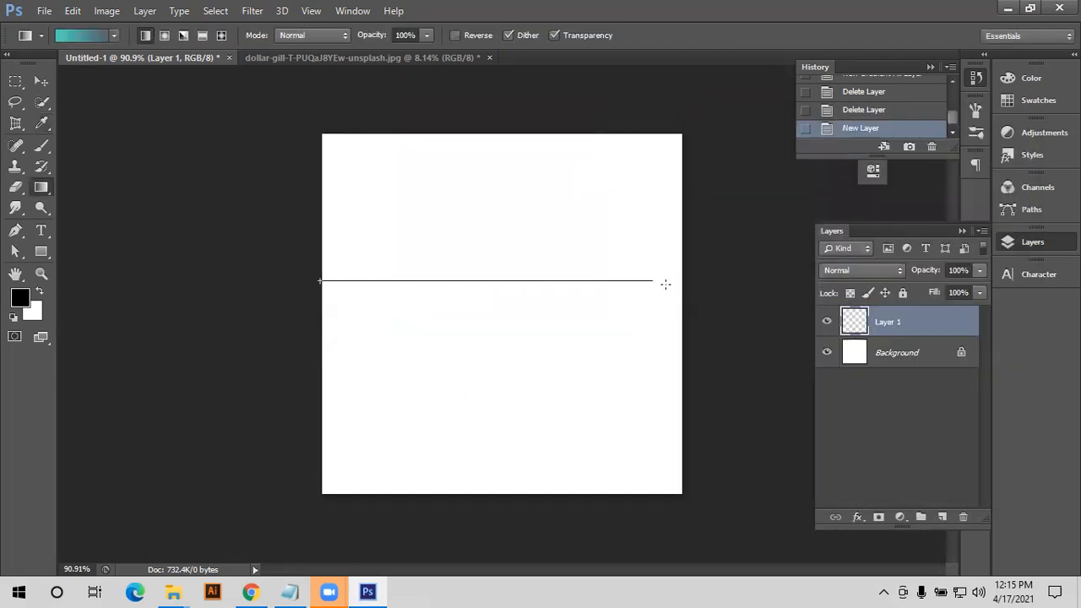
pyautogui.moveTo(682, 283); pyautogui.dragTo(683, 283)
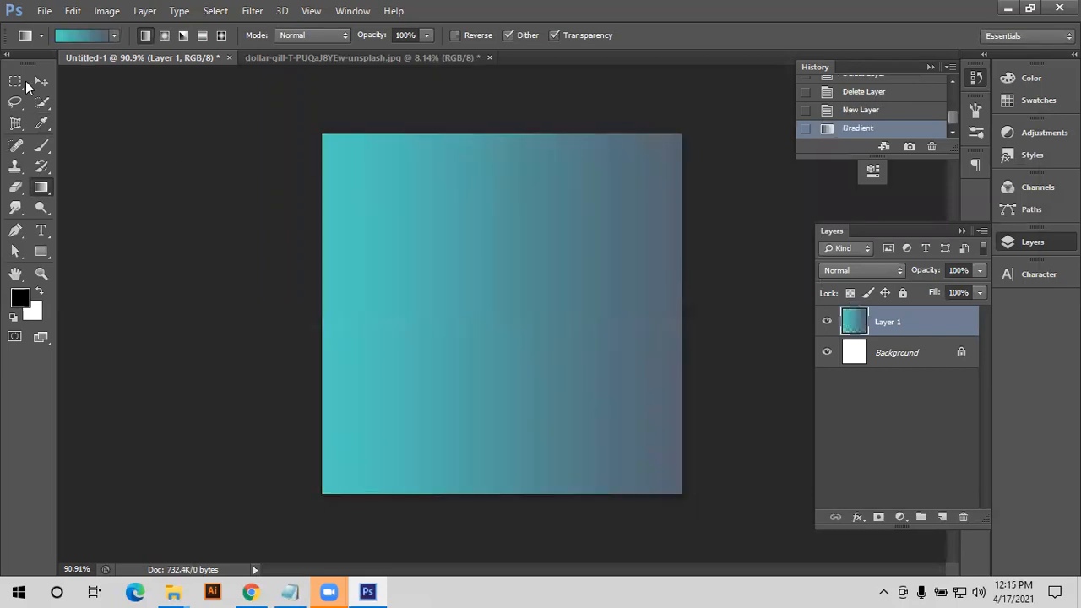
pyautogui.click(40, 81)
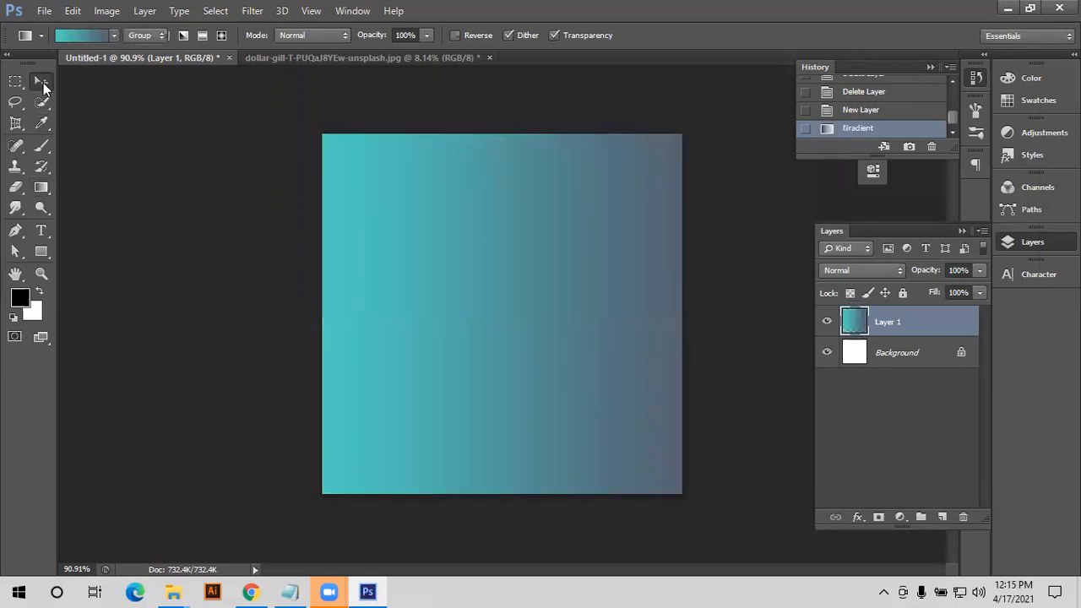
# - Switch to uiGradients in the browser and step forward from the Disco gradient to the Jupiter gradient
pyautogui.click(253, 591)
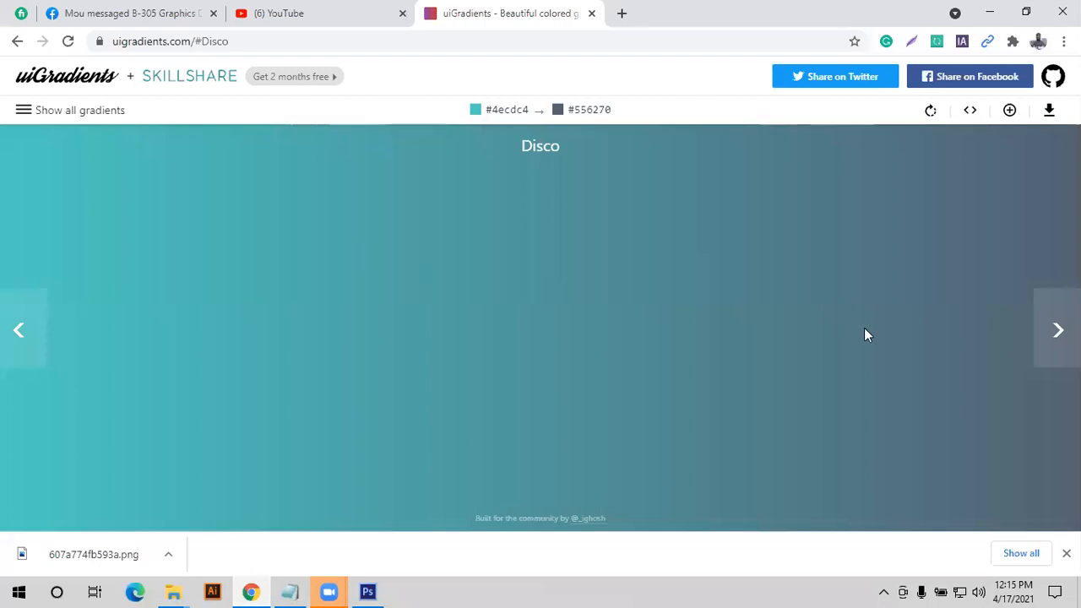
pyautogui.click(1059, 330)
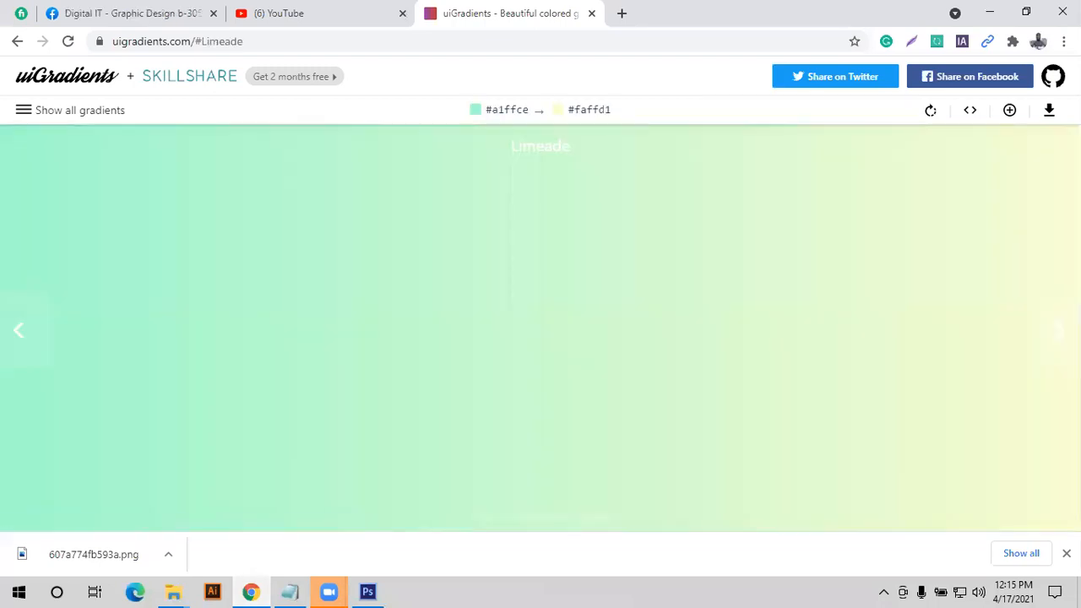
pyautogui.click(1058, 329)
pyautogui.click(1056, 333)
pyautogui.click(1047, 338)
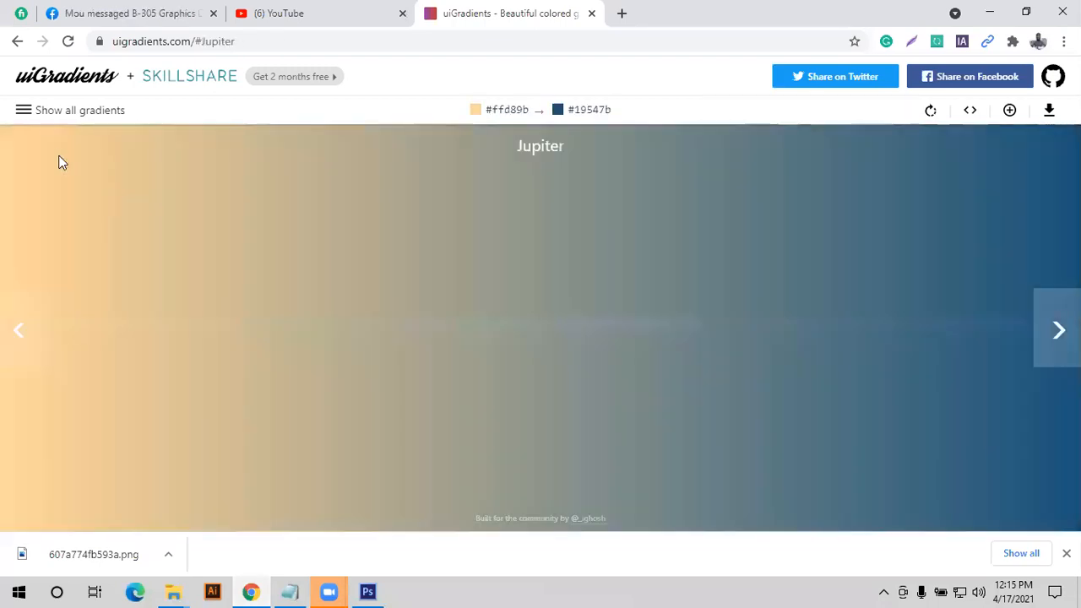
# - Show all gradients on uiGradients and browse the gallery back up to the colour filters at its start
pyautogui.click(24, 112)
pyautogui.scroll(-3, 564, 350)
pyautogui.scroll(3, 566, 345)
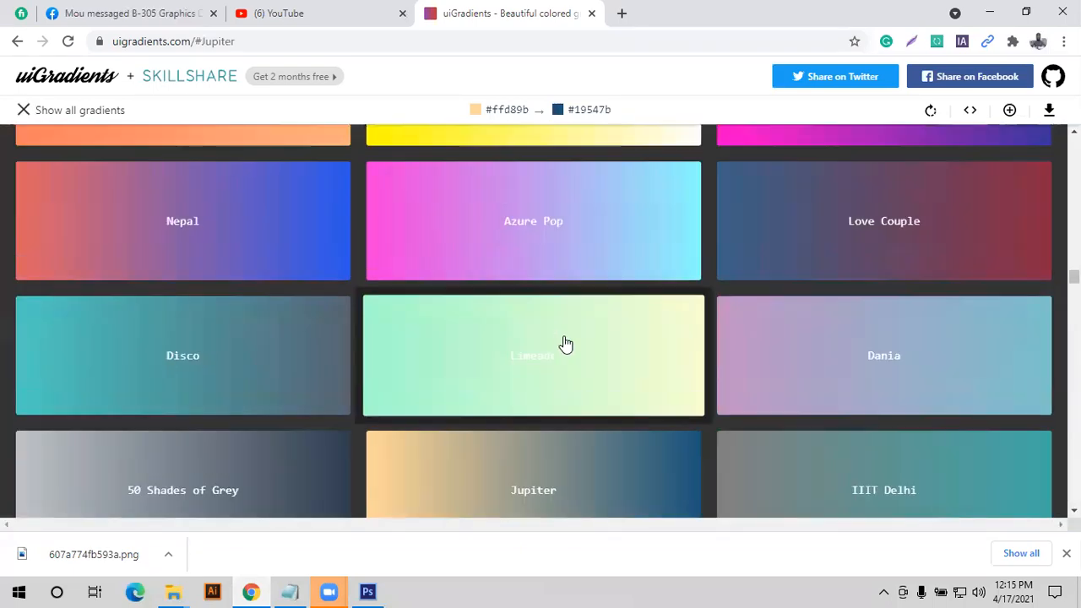
pyautogui.scroll(15, 566, 345)
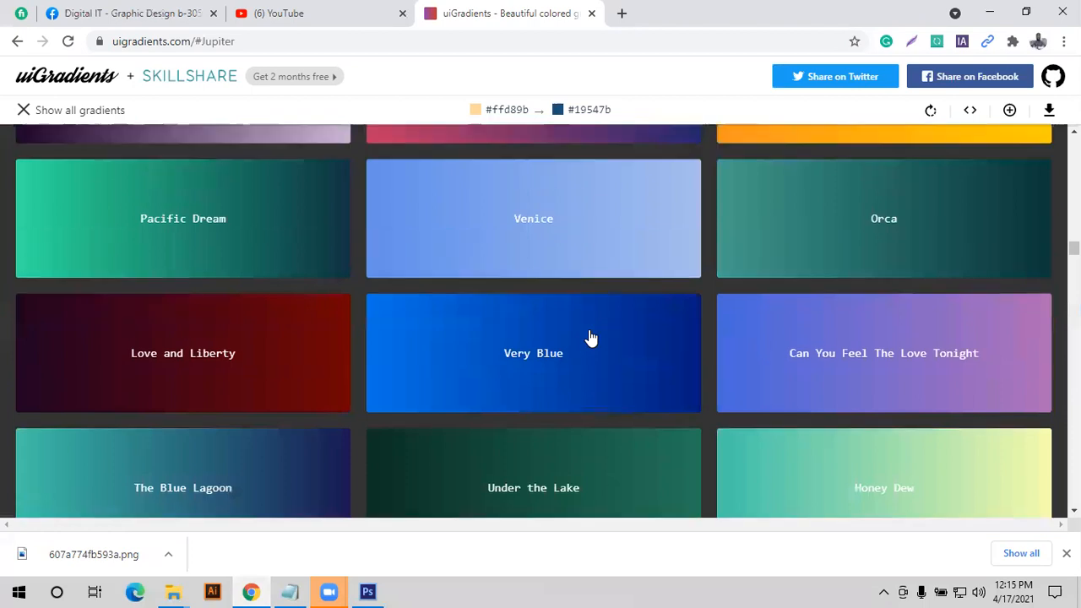
pyautogui.scroll(15, 591, 338)
pyautogui.scroll(10, 591, 338)
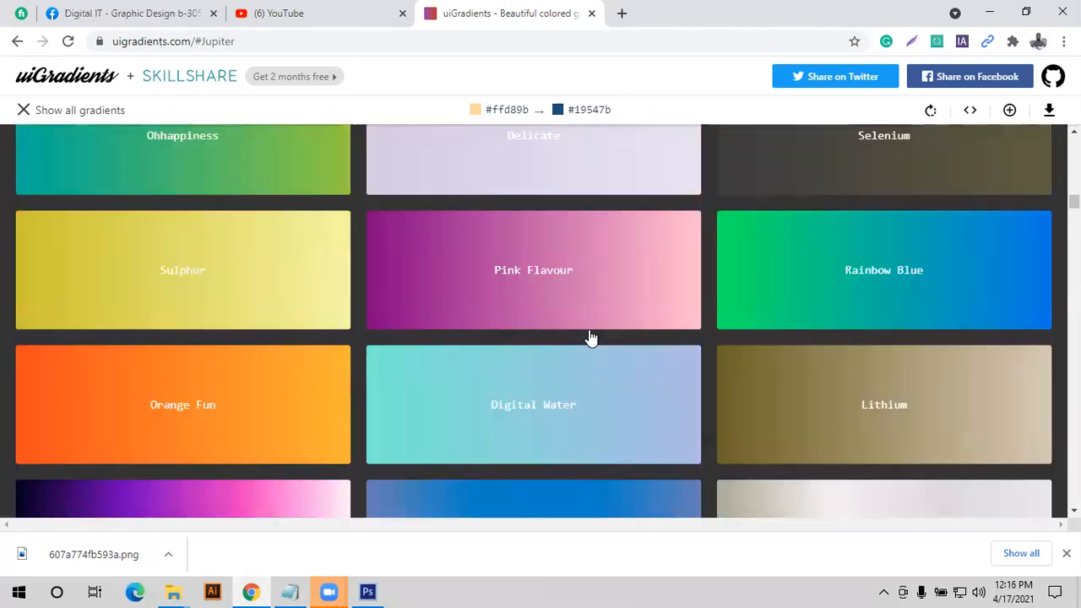
pyautogui.scroll(15, 591, 338)
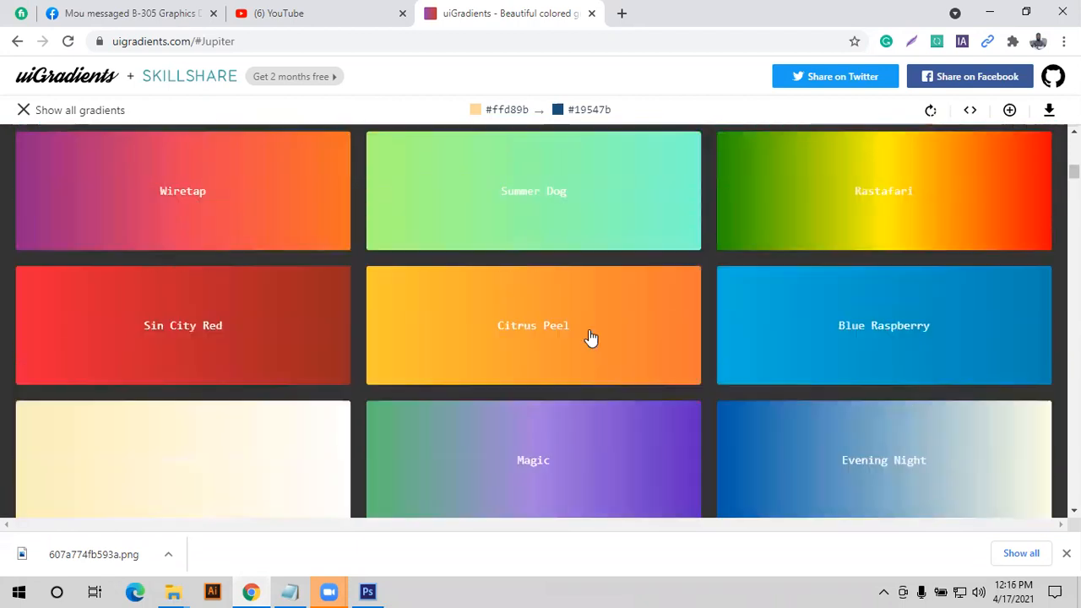
pyautogui.scroll(4, 591, 338)
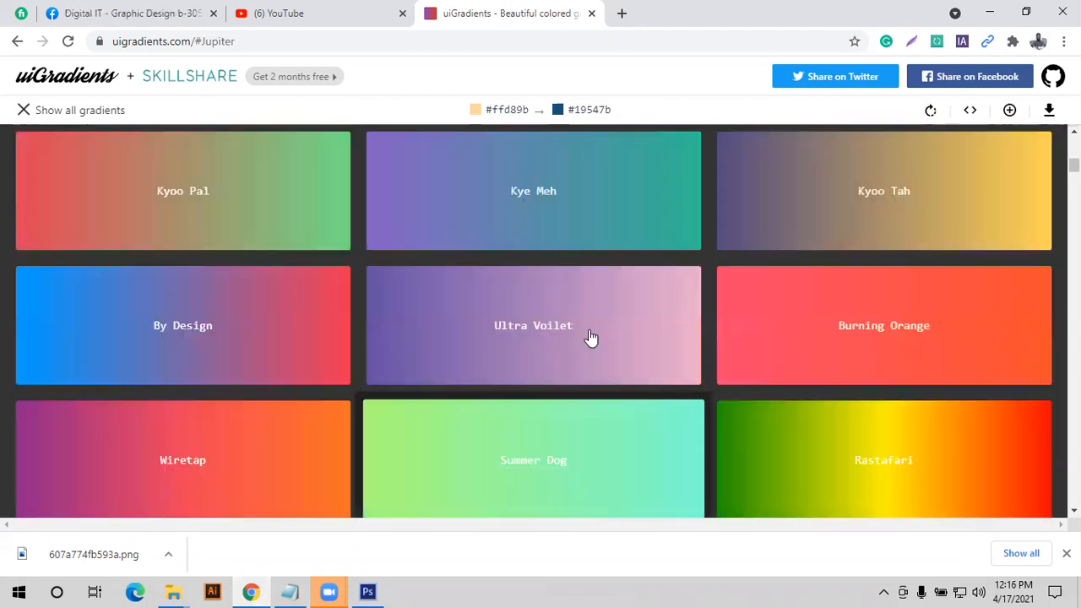
pyautogui.scroll(10, 591, 338)
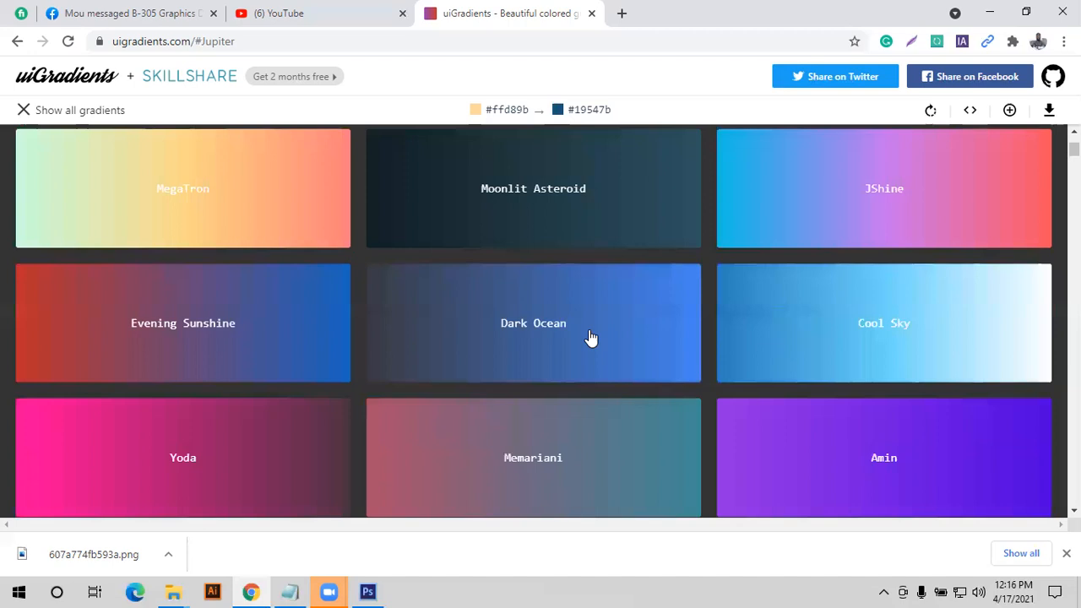
pyautogui.scroll(3, 588, 338)
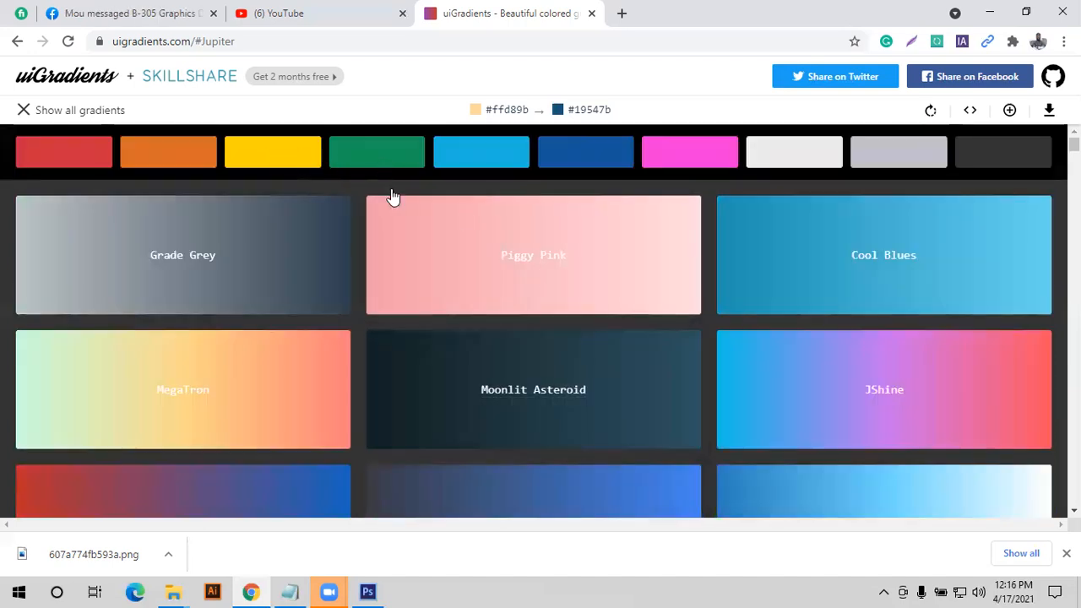
# - Filter the gallery by green, red, orange, yellow, green, light blue, dark blue, pink, grey and black in turn
pyautogui.click(377, 153)
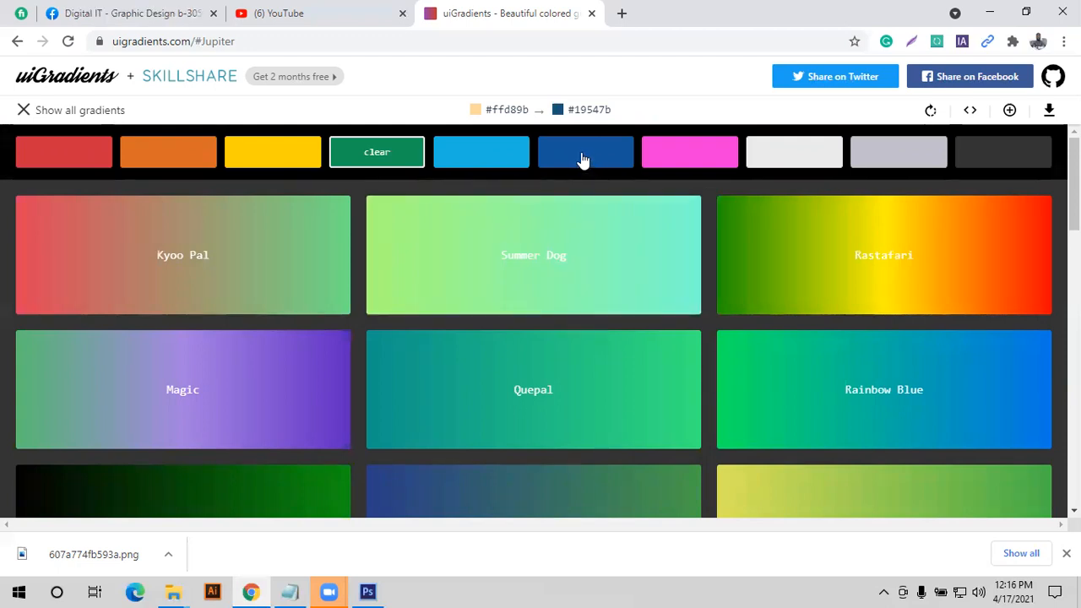
pyautogui.click(79, 159)
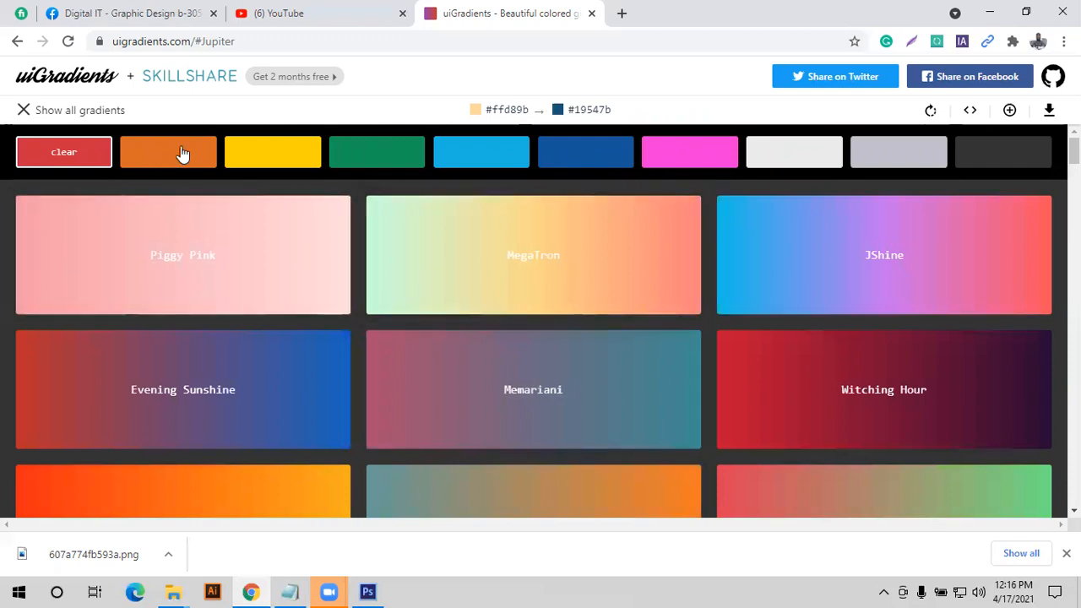
pyautogui.click(182, 154)
pyautogui.click(278, 157)
pyautogui.click(346, 156)
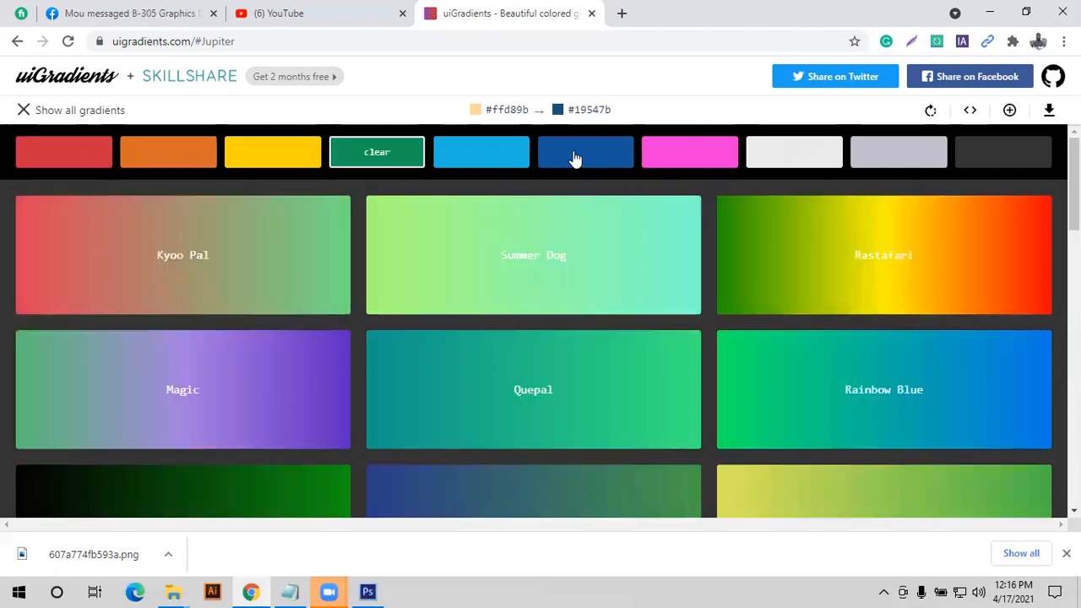
pyautogui.click(498, 157)
pyautogui.click(582, 157)
pyautogui.click(676, 158)
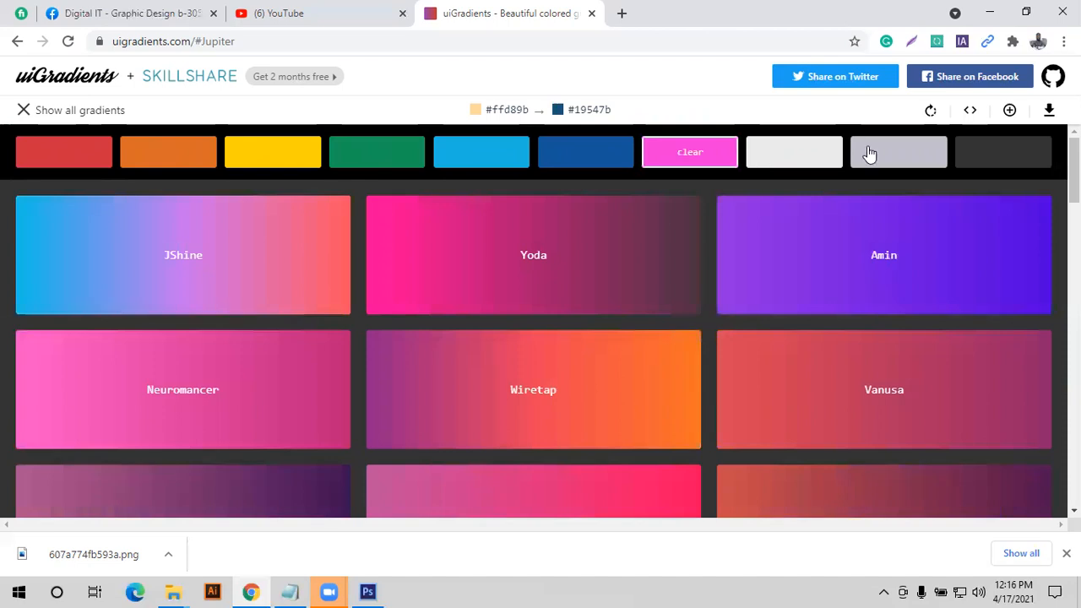
pyautogui.click(870, 154)
pyautogui.click(972, 157)
# - Browse the gradients under the black filter, and close and reopen the full gallery
pyautogui.scroll(-5, 584, 320)
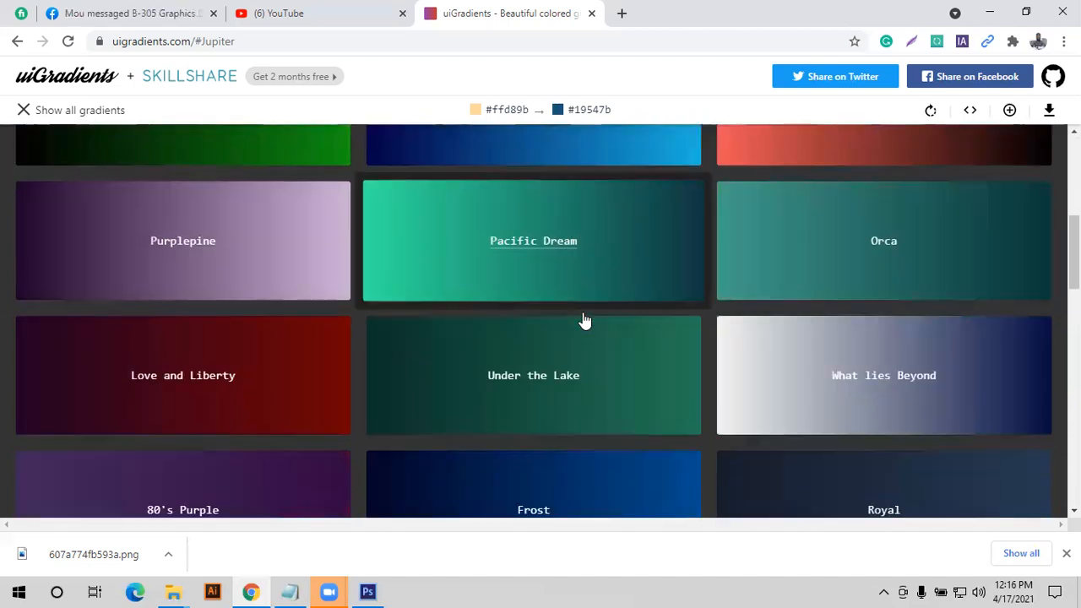
pyautogui.scroll(-15, 584, 321)
pyautogui.scroll(16, 583, 321)
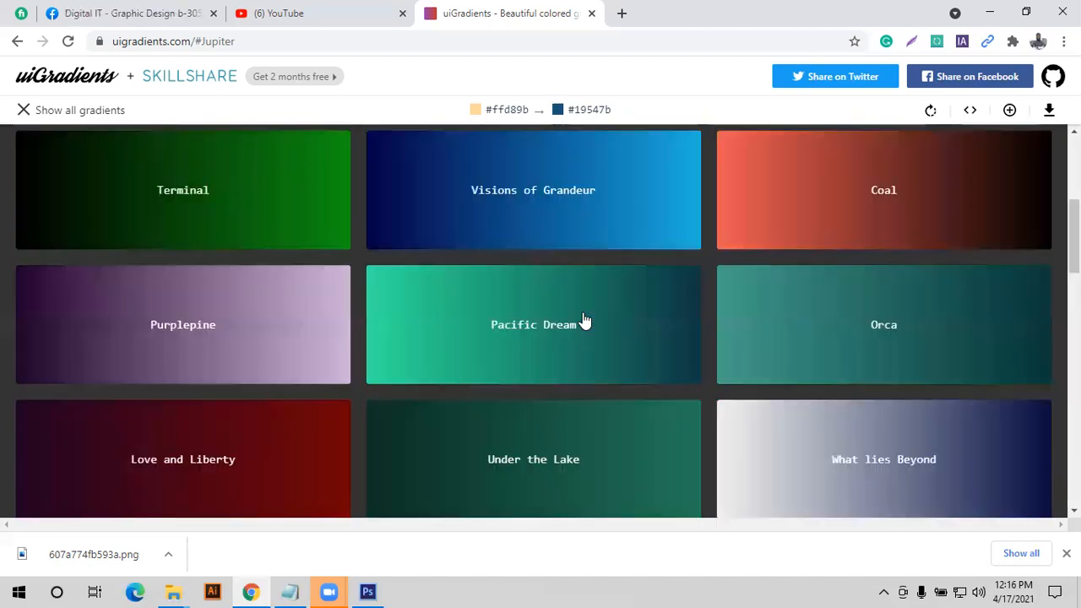
pyautogui.scroll(10, 584, 321)
pyautogui.click(21, 110)
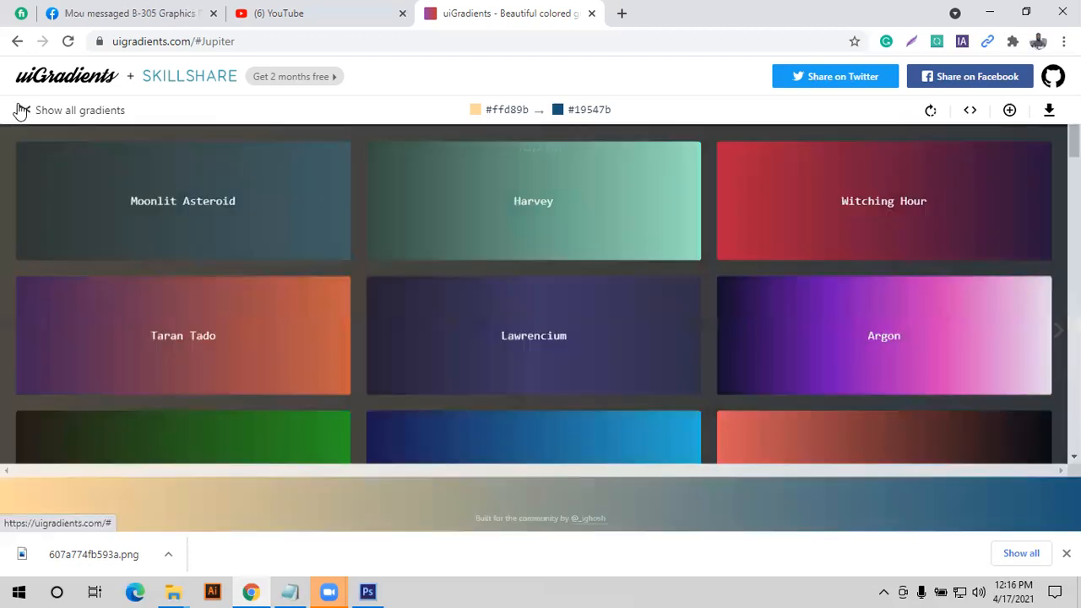
pyautogui.click(23, 112)
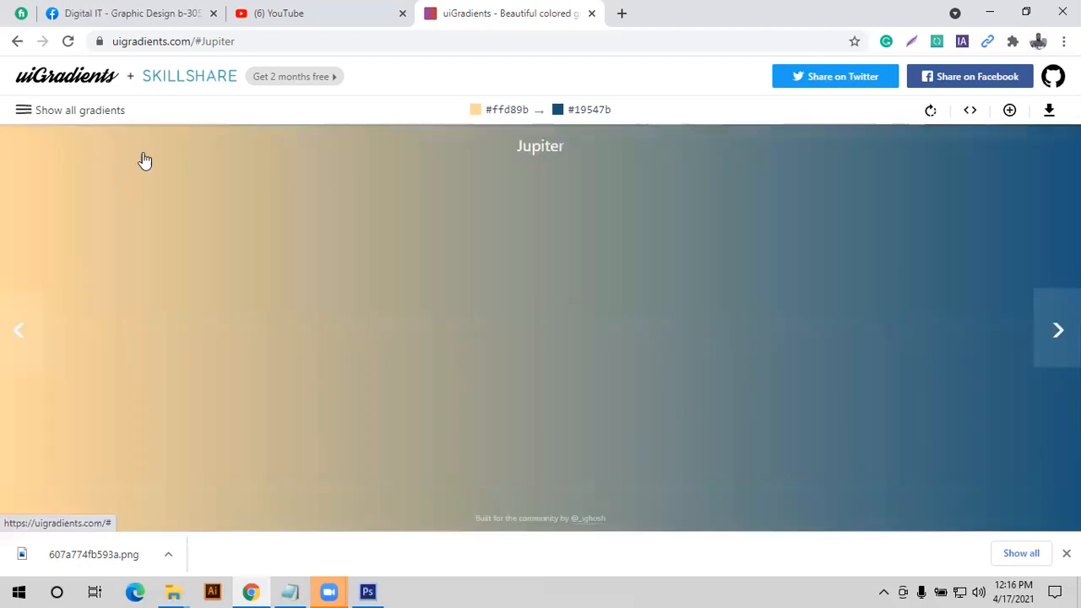
pyautogui.scroll(-10, 278, 248)
pyautogui.scroll(10, 92, 163)
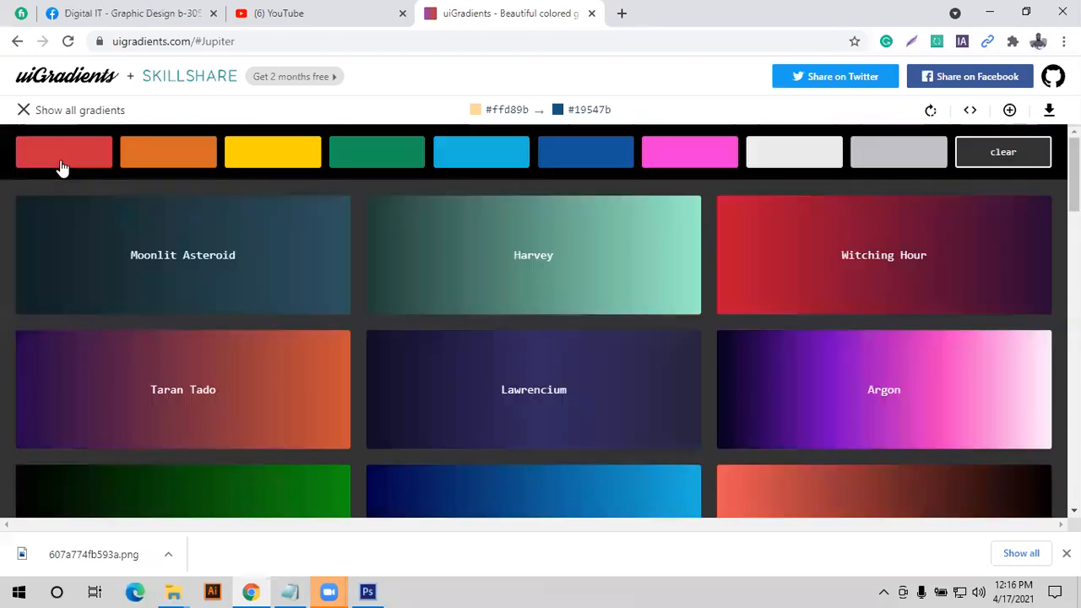
# - Filter the gallery by red, browse those gradients, and change the filter to light blue
pyautogui.click(60, 165)
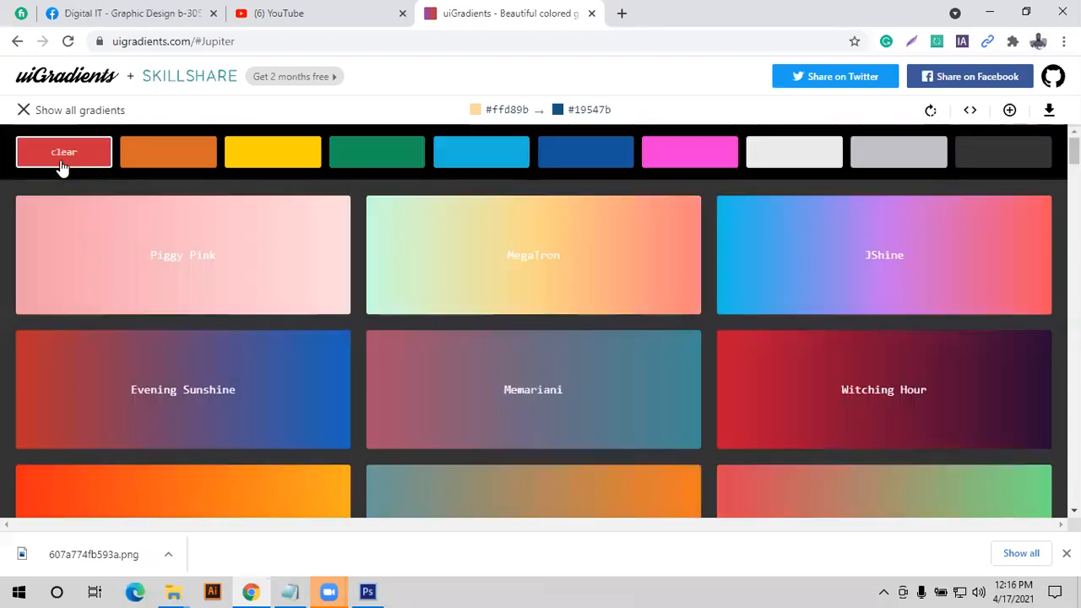
pyautogui.scroll(-15, 465, 276)
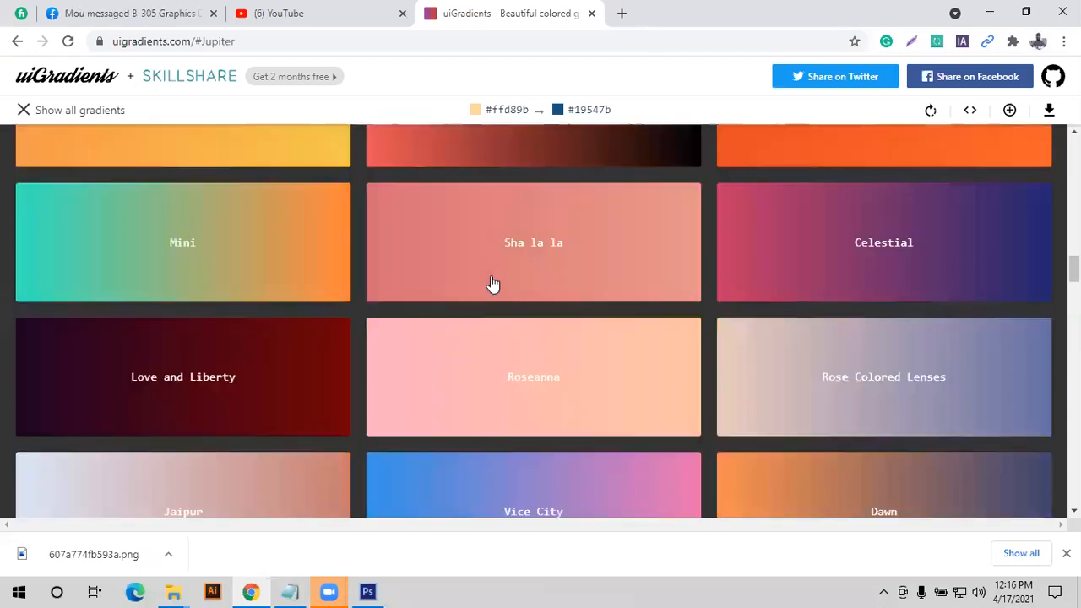
pyautogui.scroll(15, 492, 284)
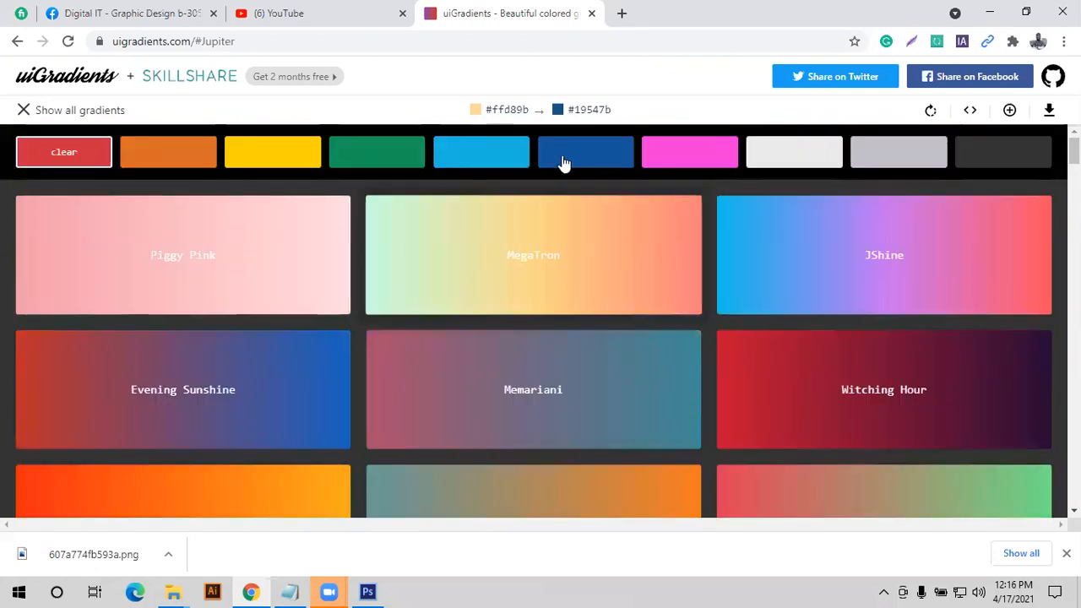
pyautogui.click(512, 157)
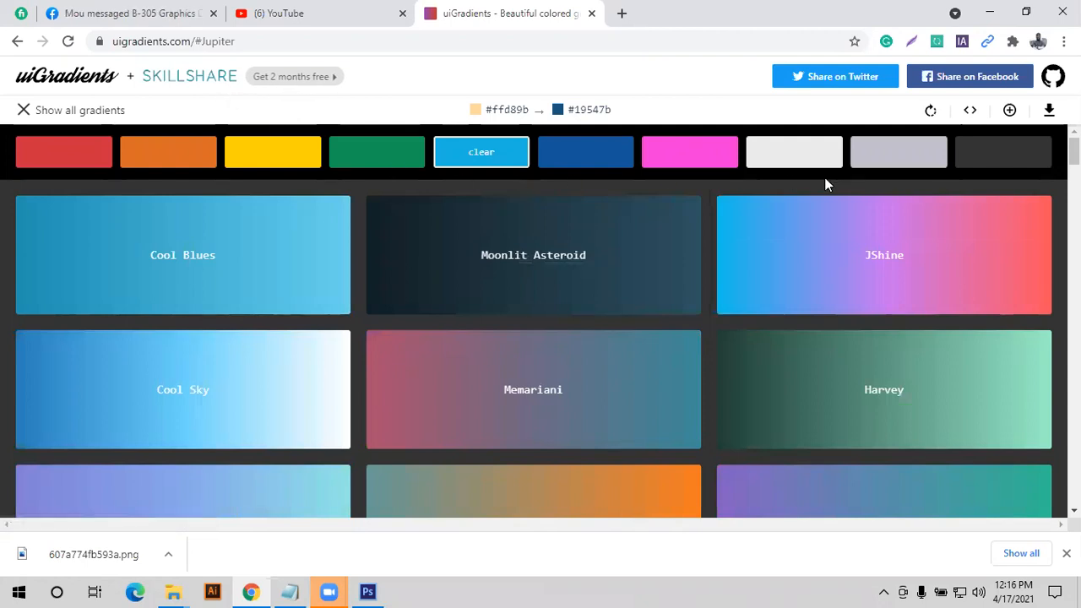
# - Switch to Photoshop and save the Gradient Editor presets to the Desktop as Untitled Gradients
pyautogui.click(989, 12)
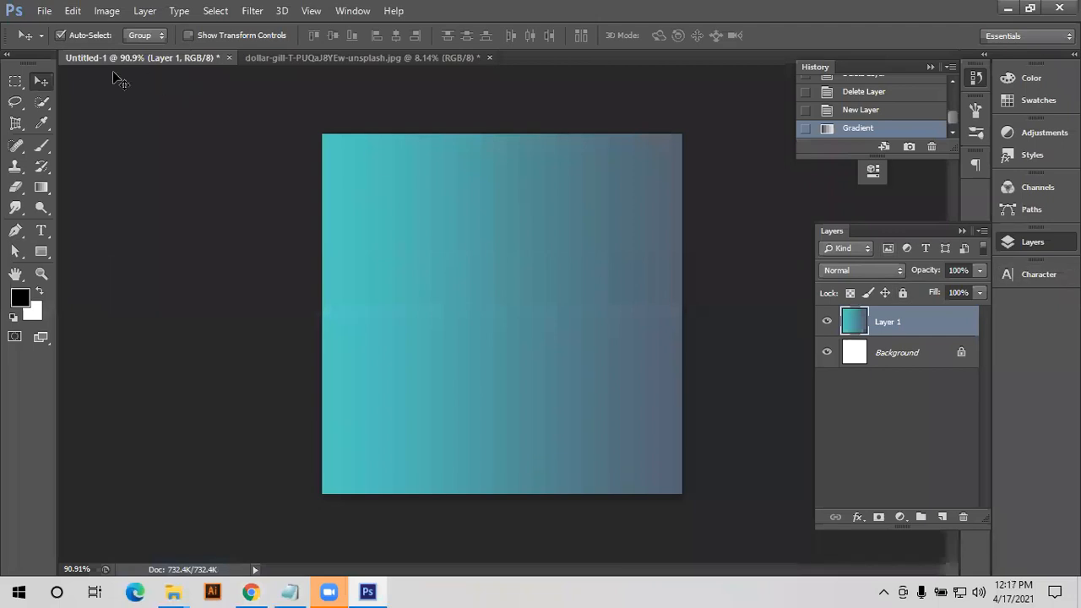
pyautogui.click(39, 185)
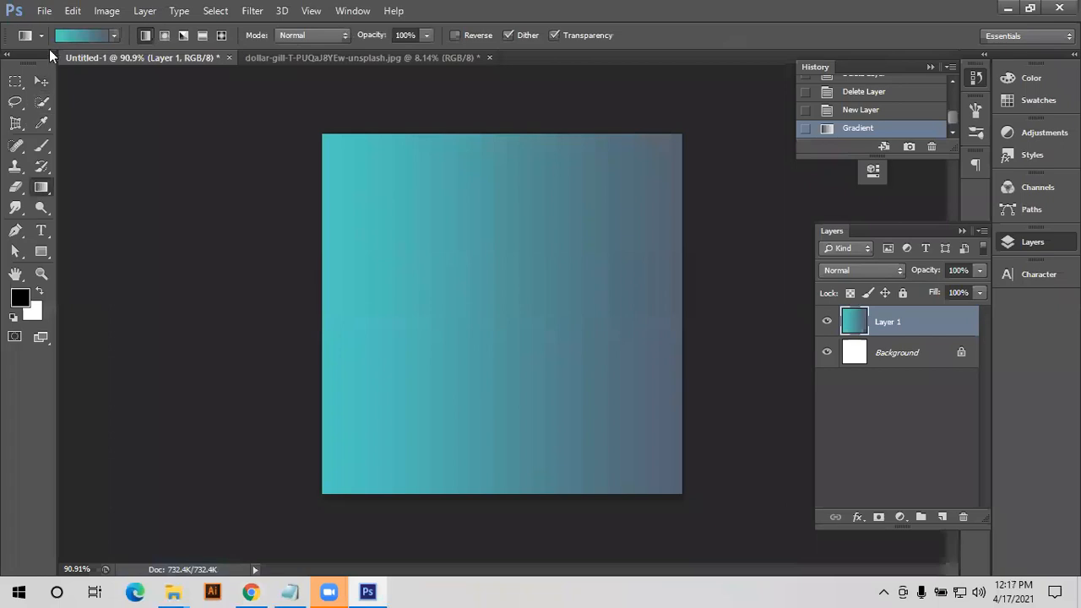
pyautogui.click(62, 40)
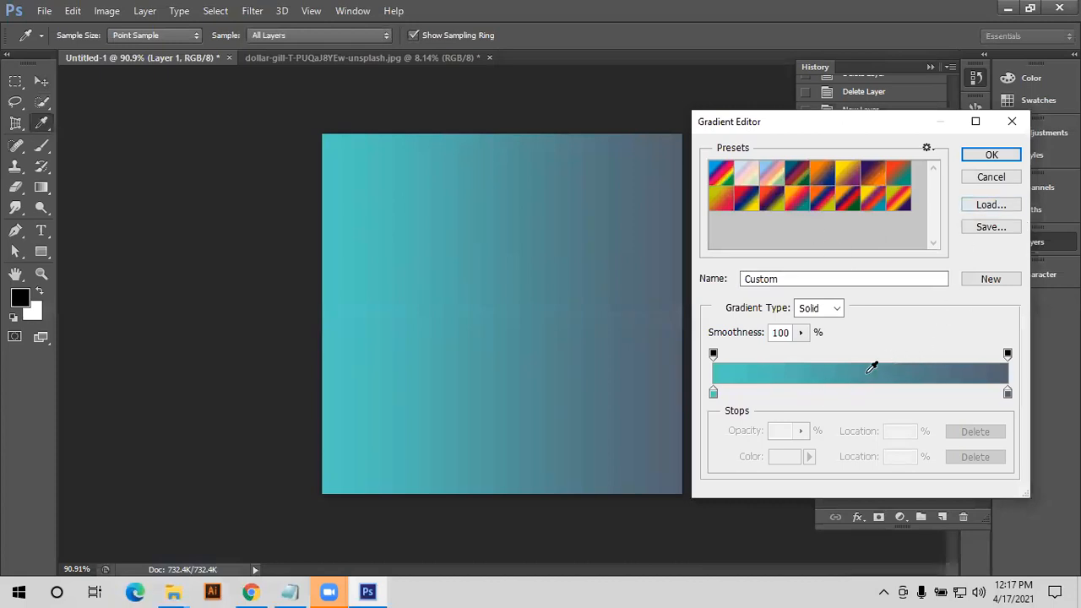
pyautogui.click(991, 235)
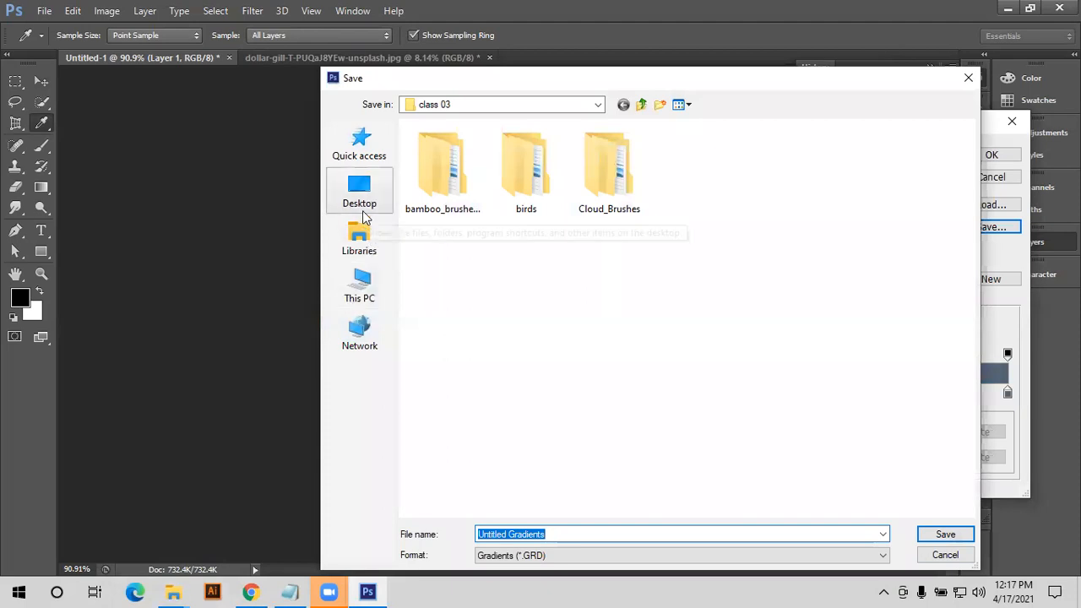
pyautogui.click(353, 189)
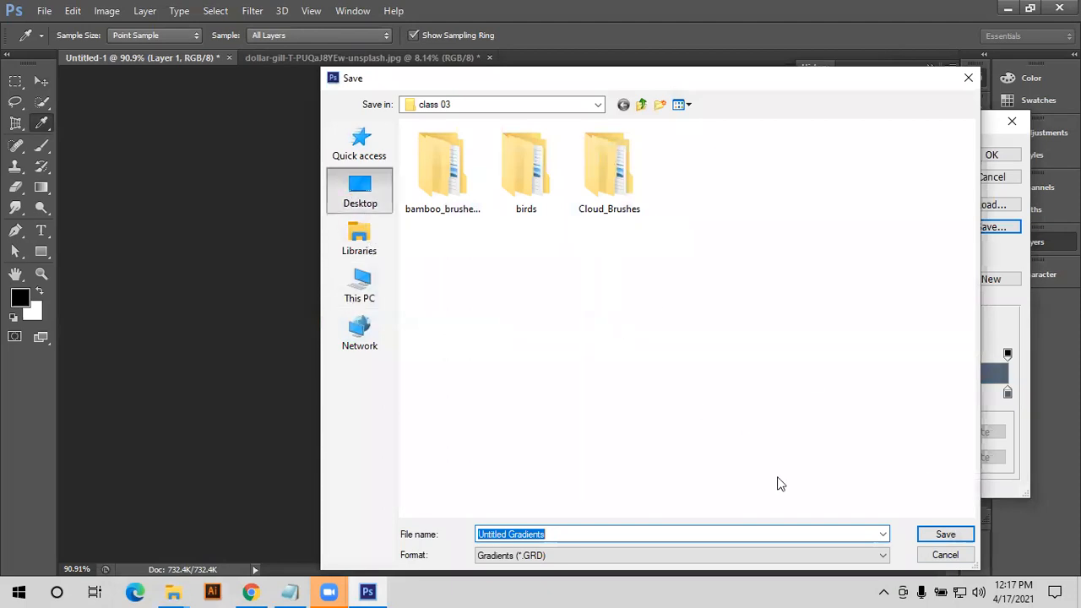
pyautogui.click(947, 533)
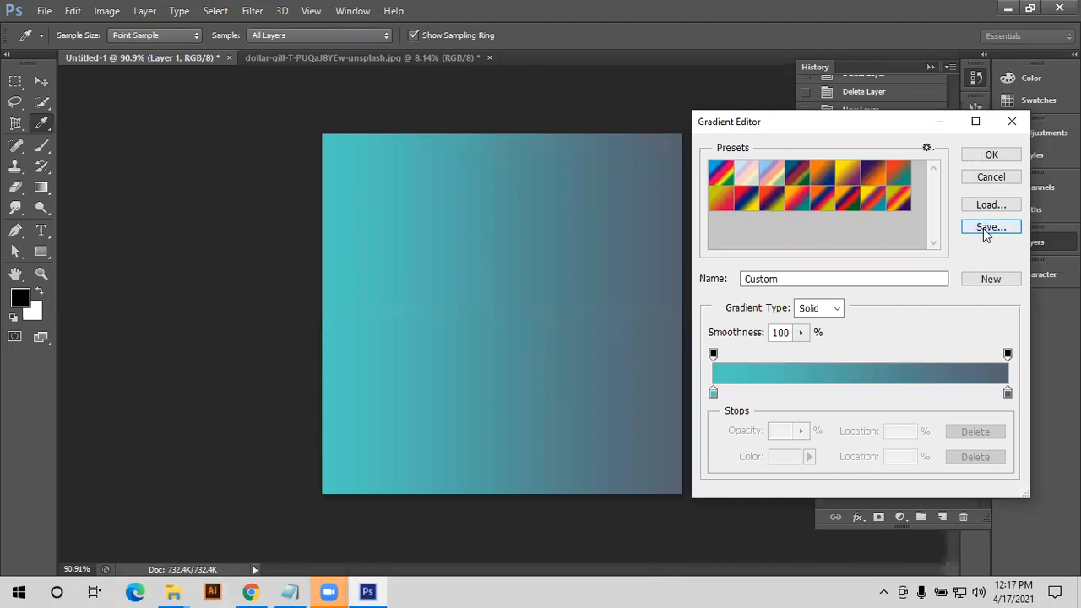
pyautogui.click(988, 228)
pyautogui.click(932, 558)
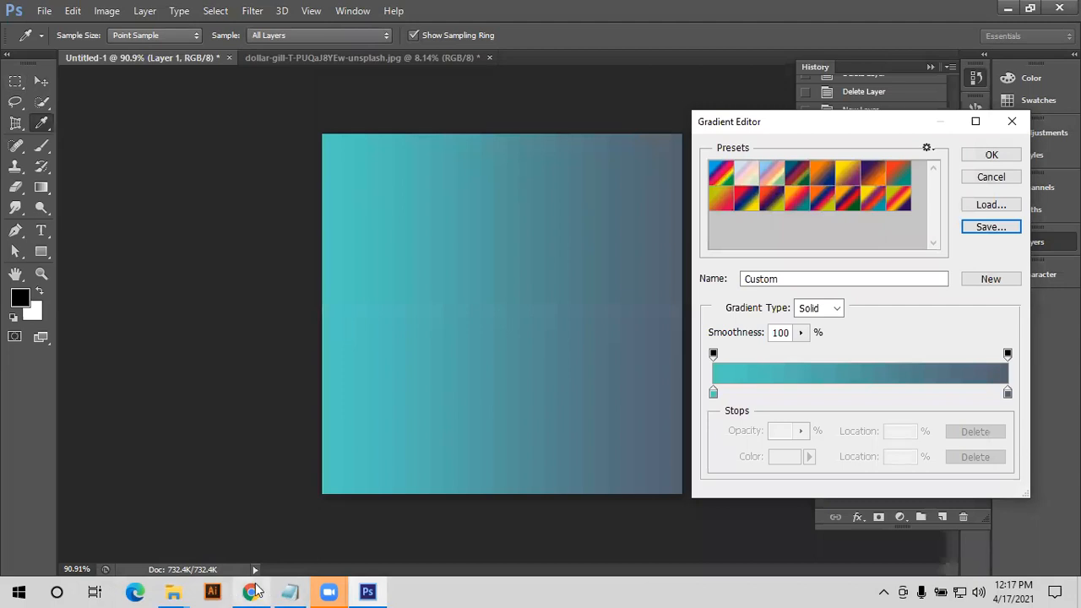
# - Switch to uiGradients in Chrome, open the Harvey gradient and download it to the Desktop as a JPEG image named Harvey
pyautogui.click(256, 591)
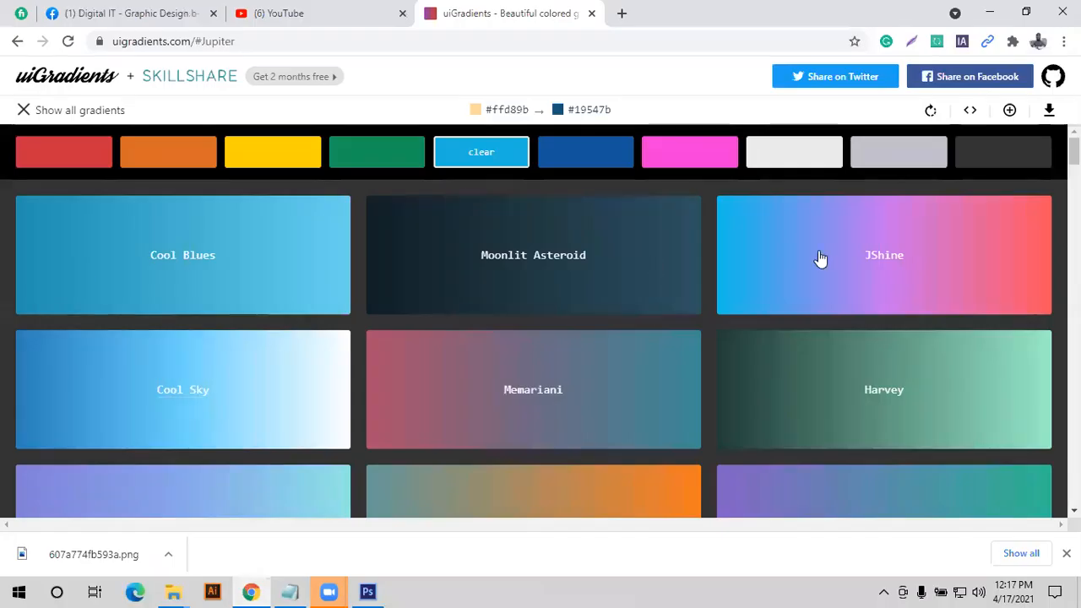
pyautogui.scroll(-2, 833, 252)
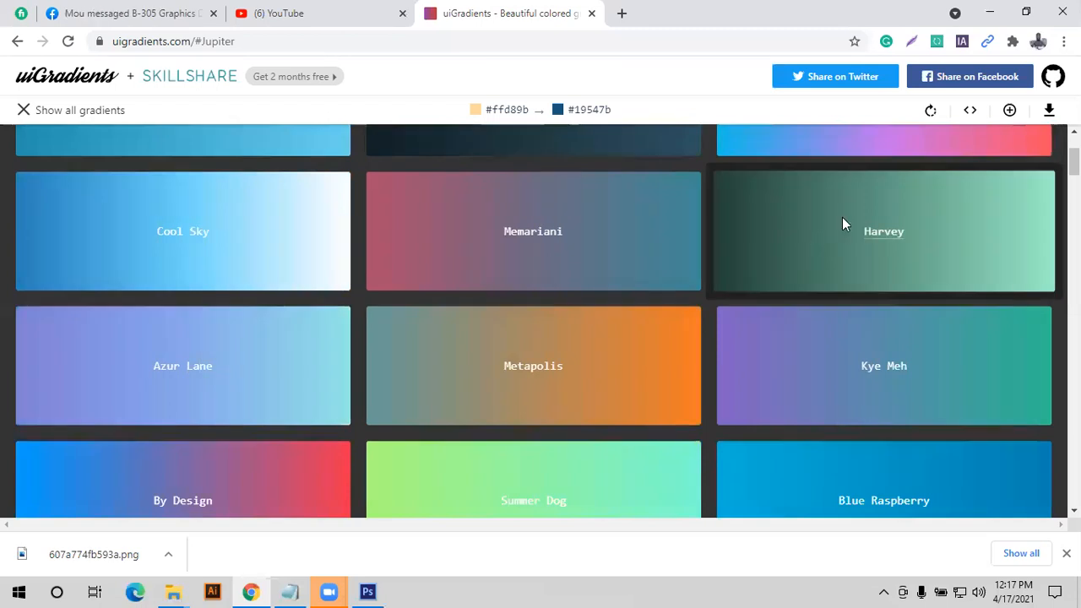
pyautogui.click(842, 224)
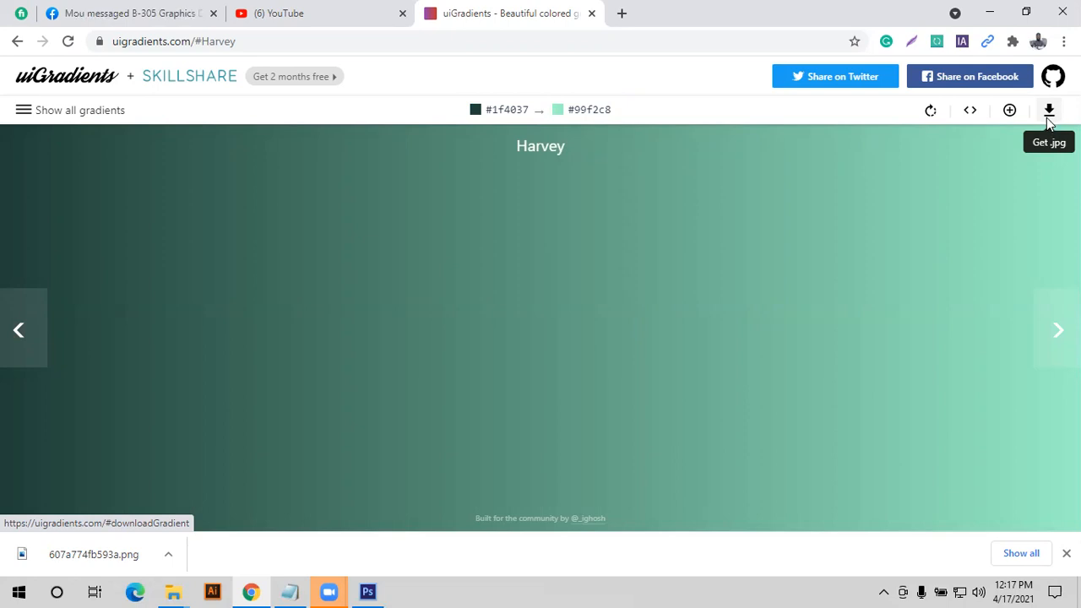
pyautogui.click(1048, 120)
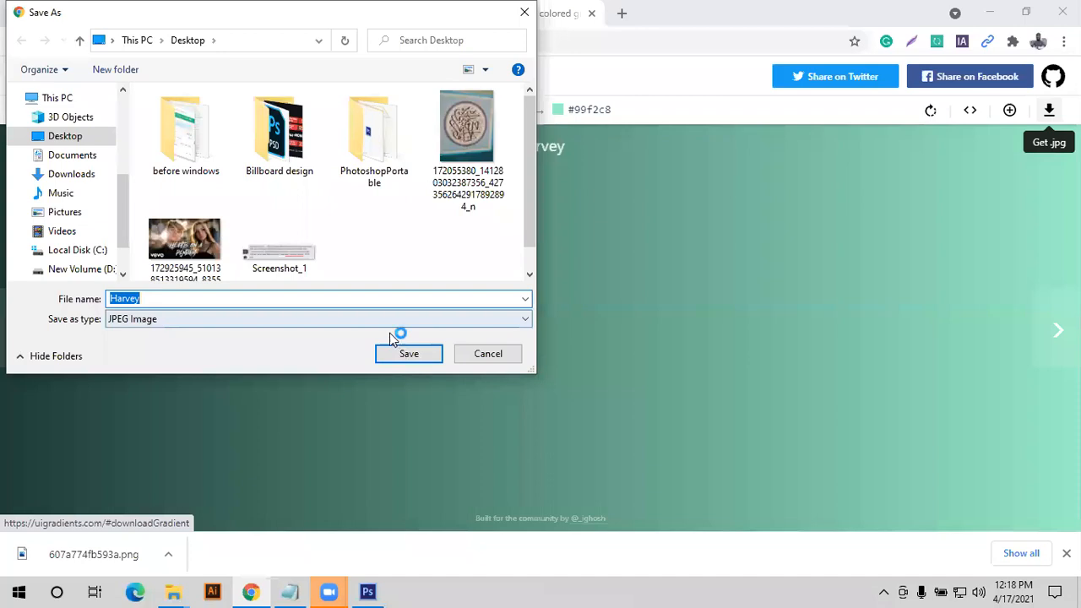
pyautogui.press('Return')
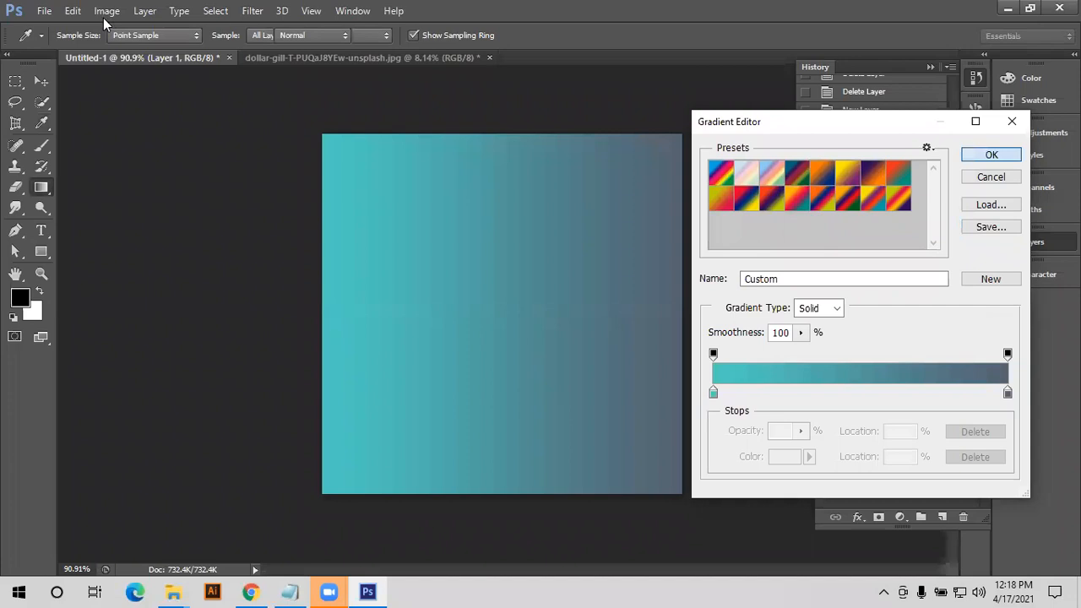
# - In Photoshop, close the Gradient Editor, delete the gradient layer and try to place Harvey.jpg from the Desktop
pyautogui.press('Return')
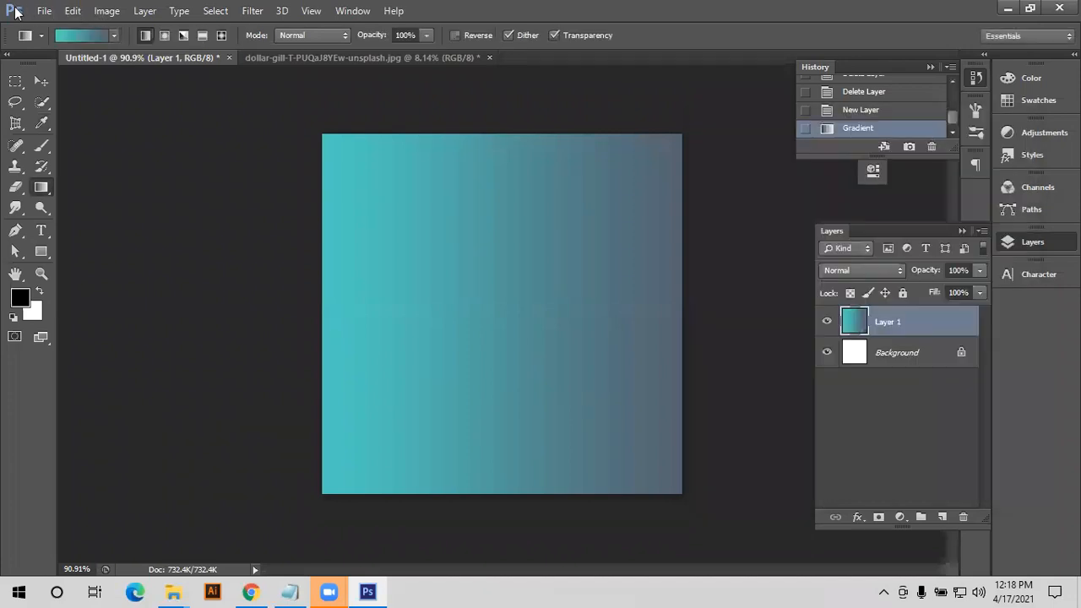
pyautogui.press('Delete')
pyautogui.hotkey('alt', 'f')
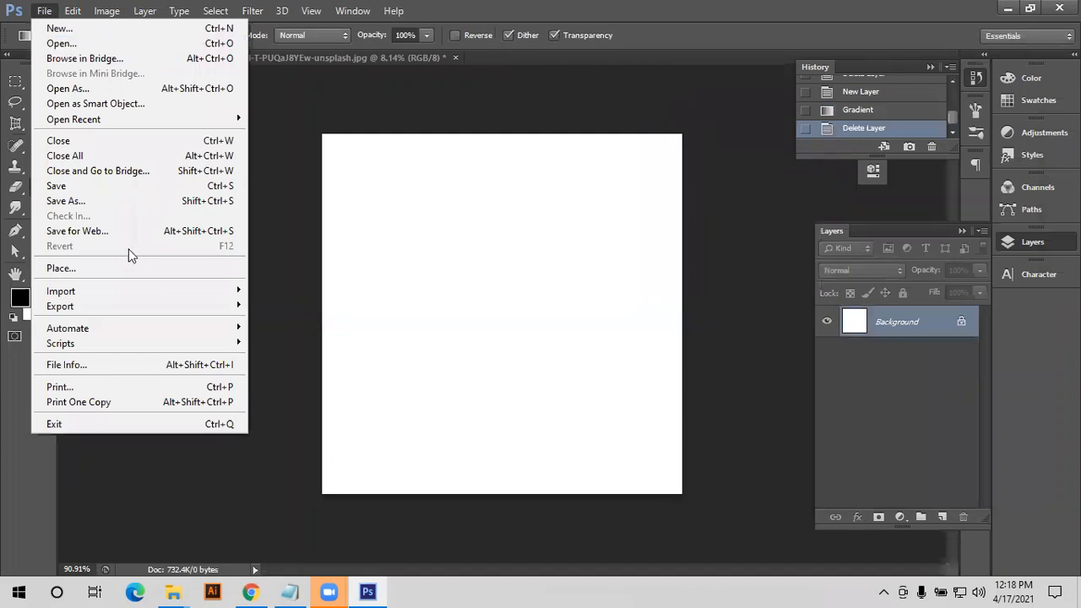
pyautogui.press('Escape')
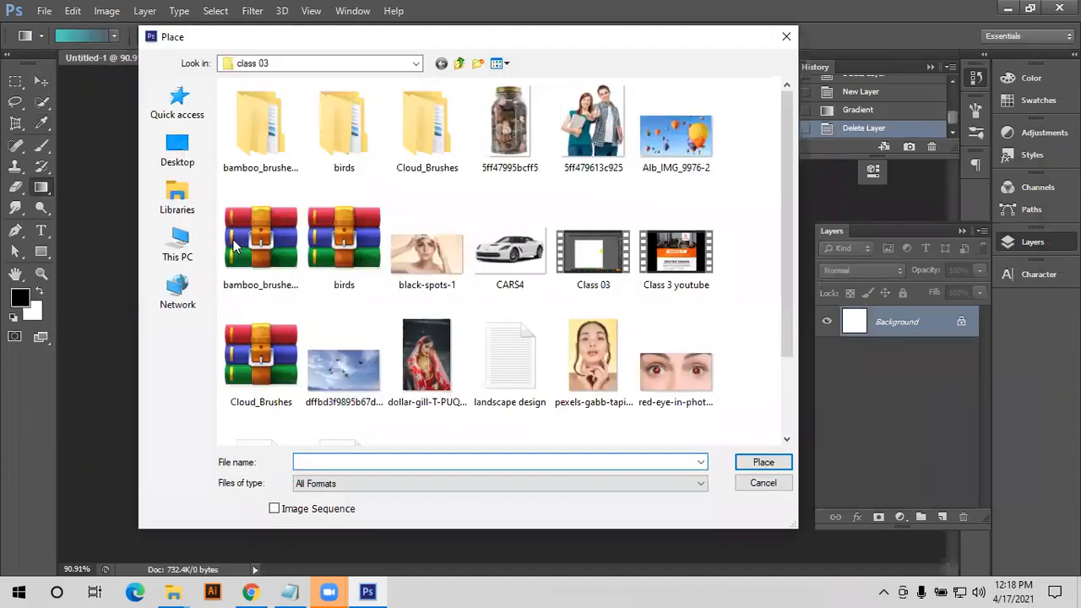
pyautogui.click(177, 159)
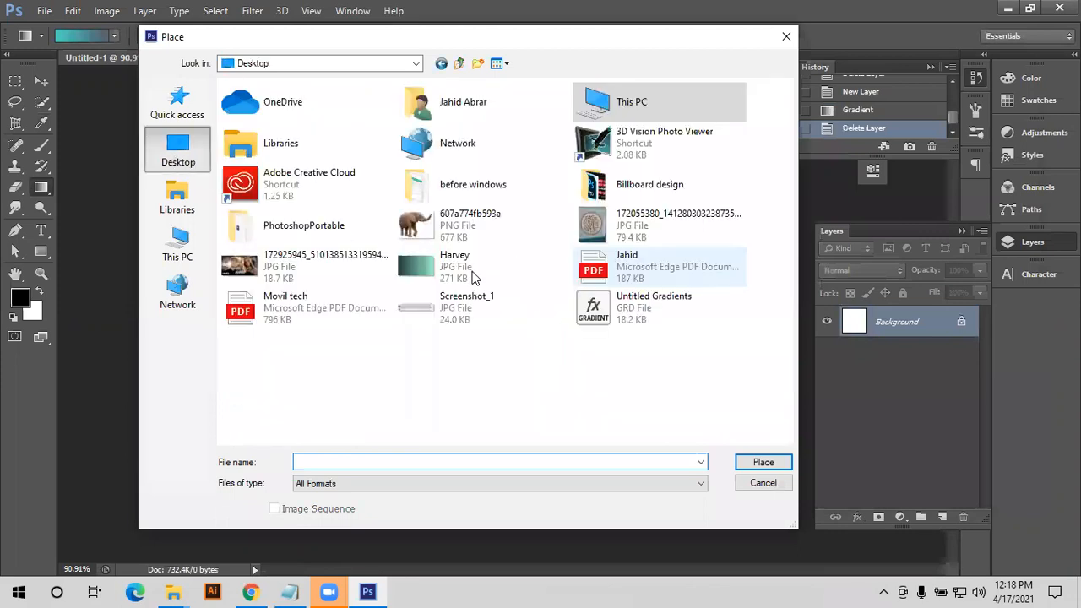
pyautogui.click(480, 269)
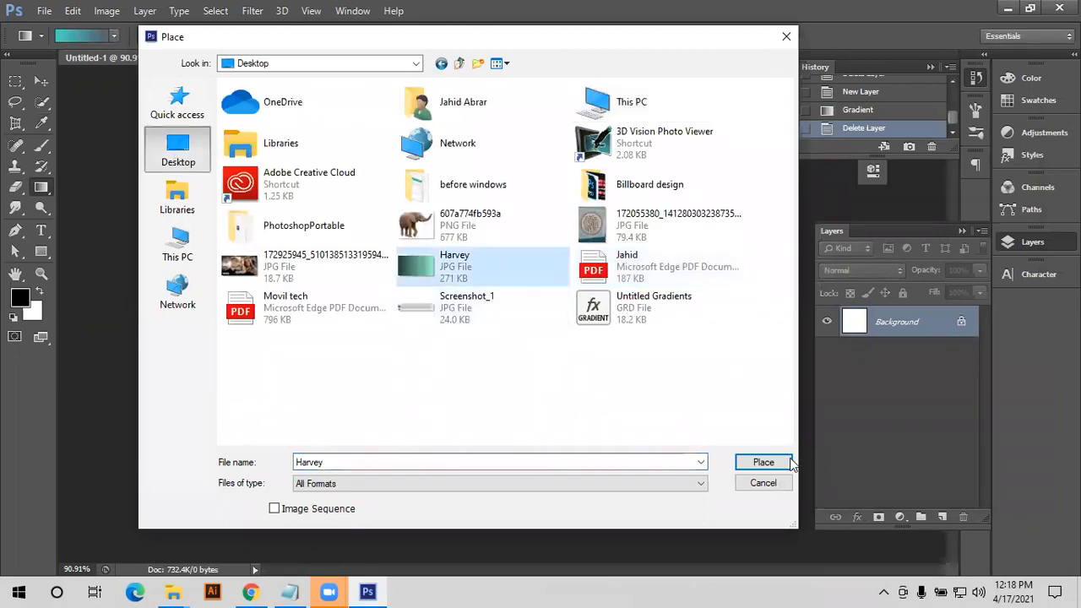
pyautogui.click(764, 463)
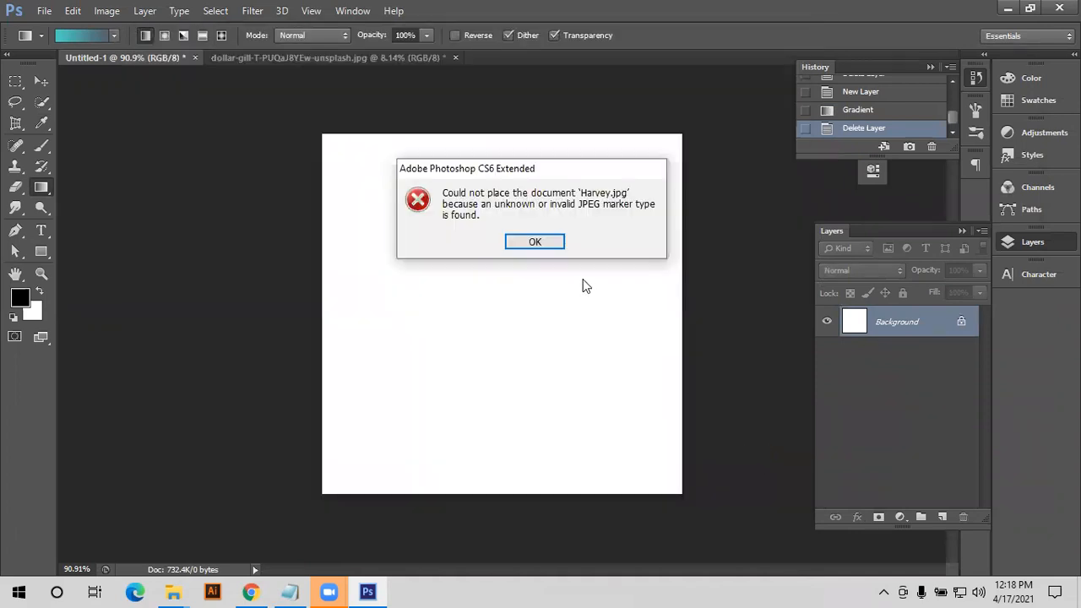
pyautogui.click(535, 243)
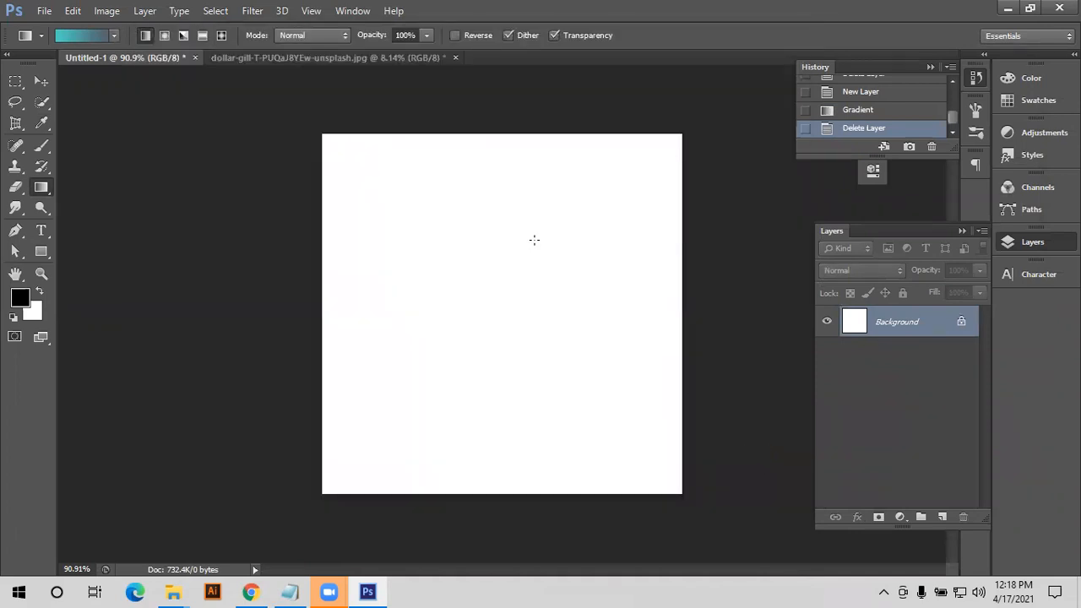
# - Minimize Photoshop and open the Harvey image from the Desktop to check the downloaded file
pyautogui.click(1007, 8)
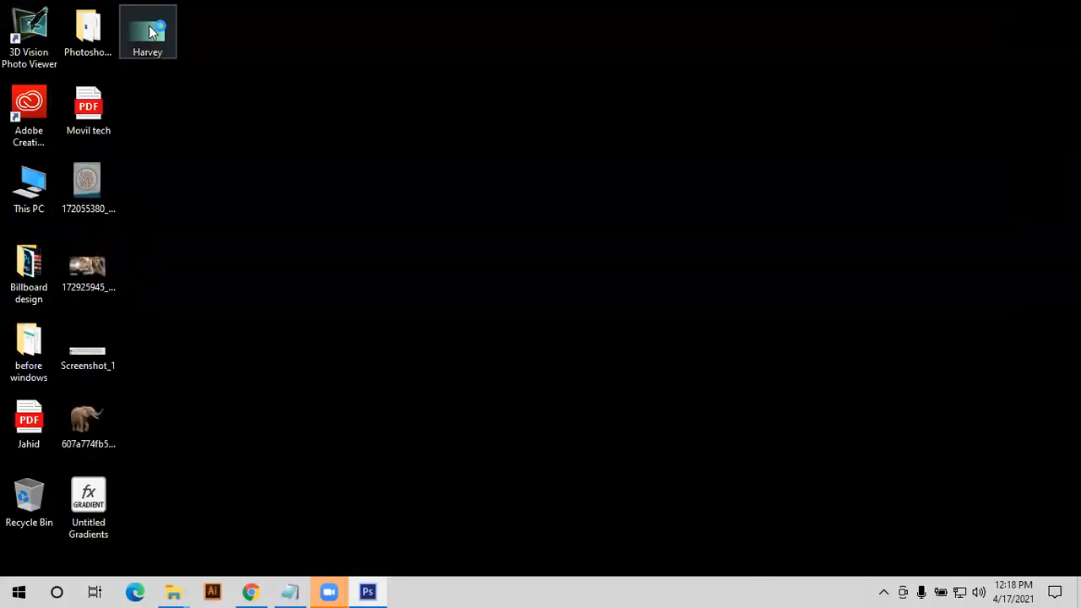
pyautogui.doubleClick(152, 32)
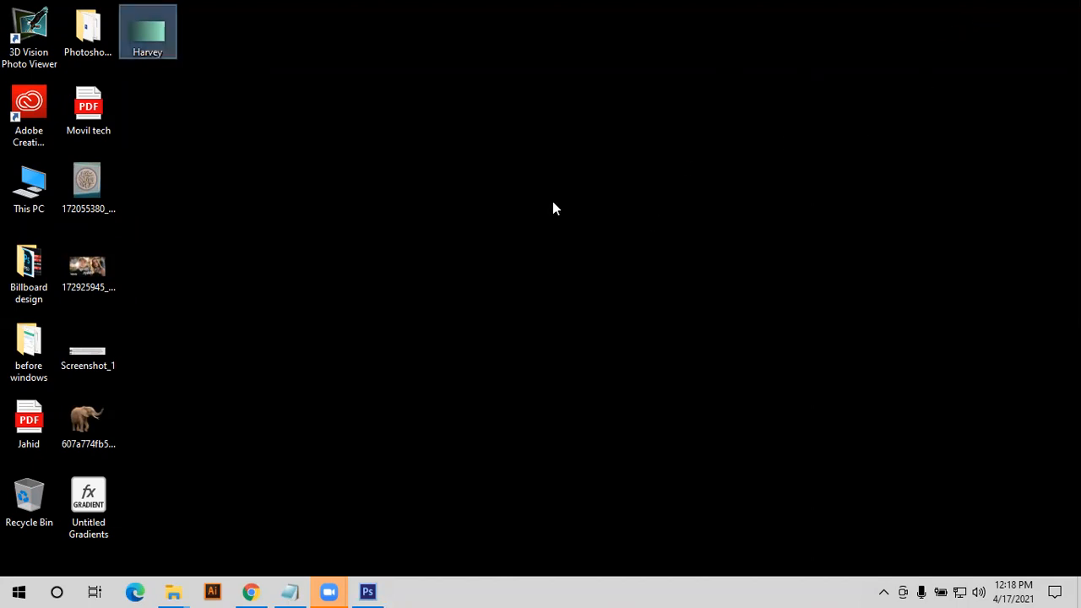
pyautogui.click(445, 507)
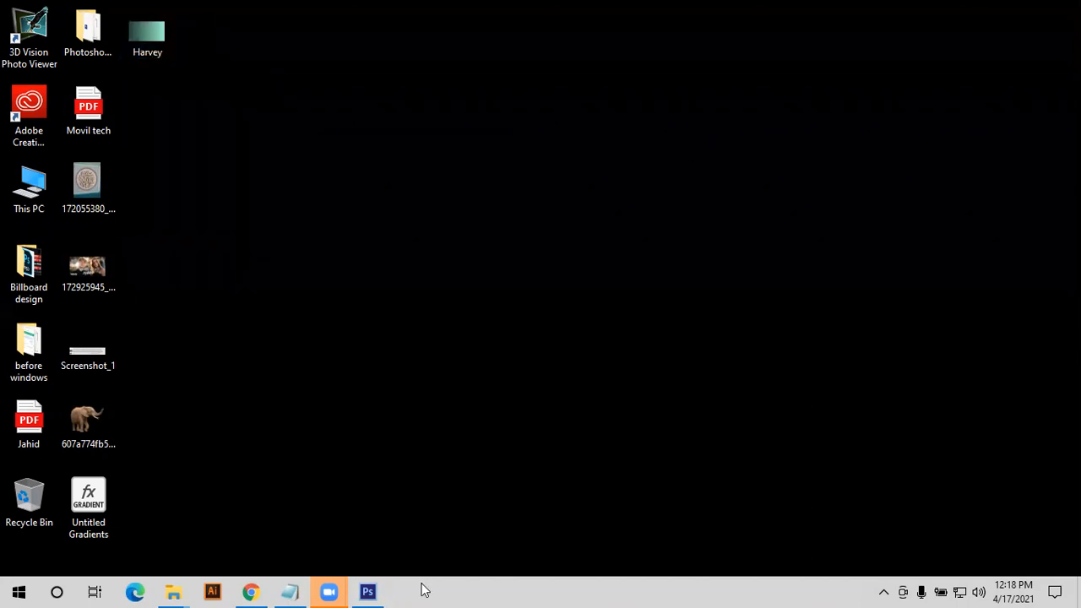
pyautogui.click(251, 592)
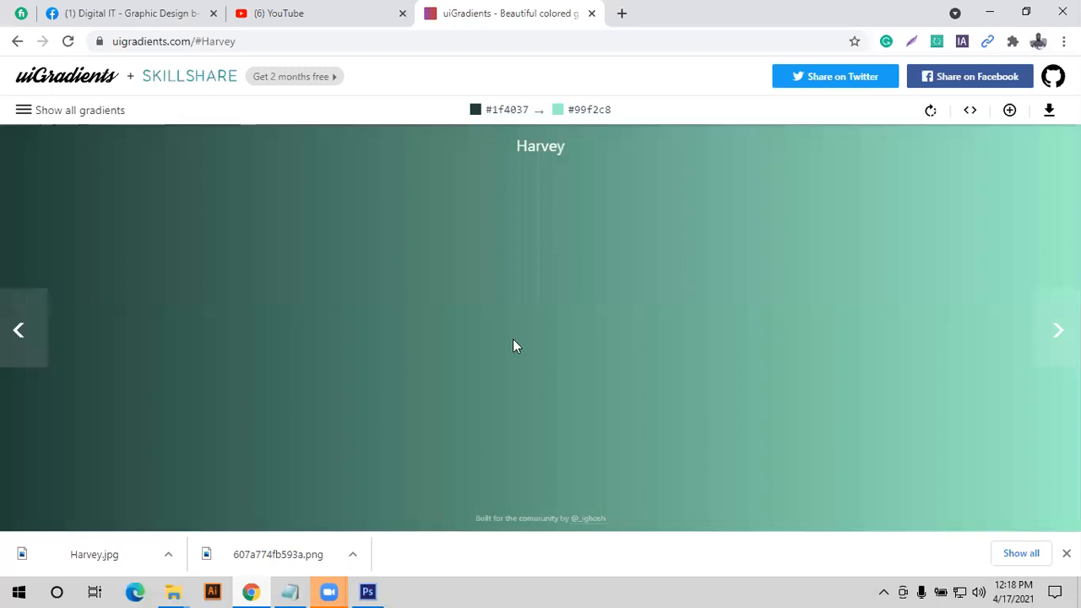
pyautogui.rightClick(502, 328)
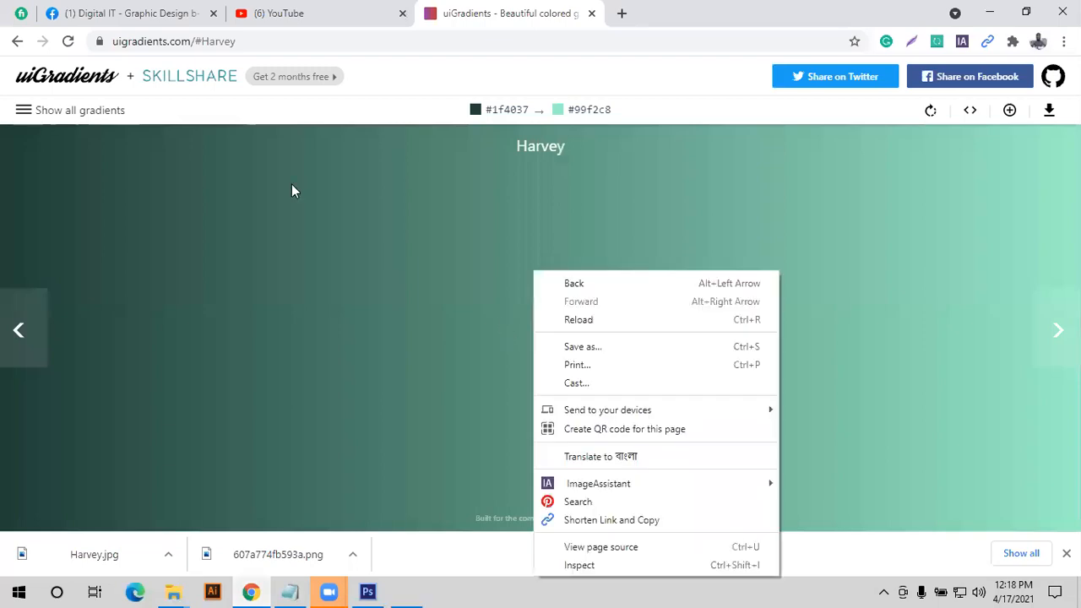
pyautogui.click(144, 110)
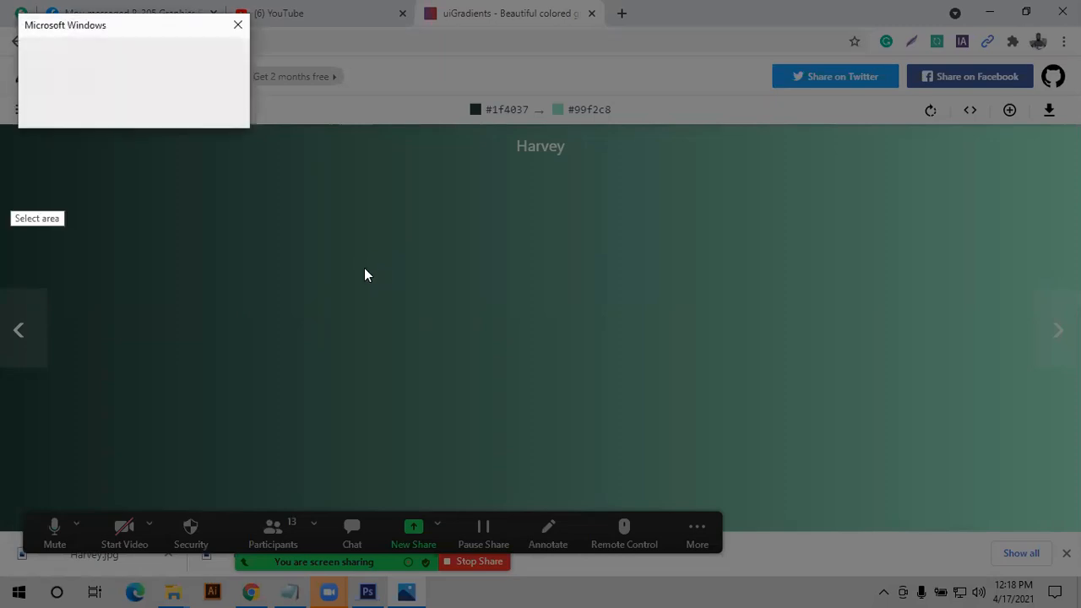
pyautogui.press('Escape')
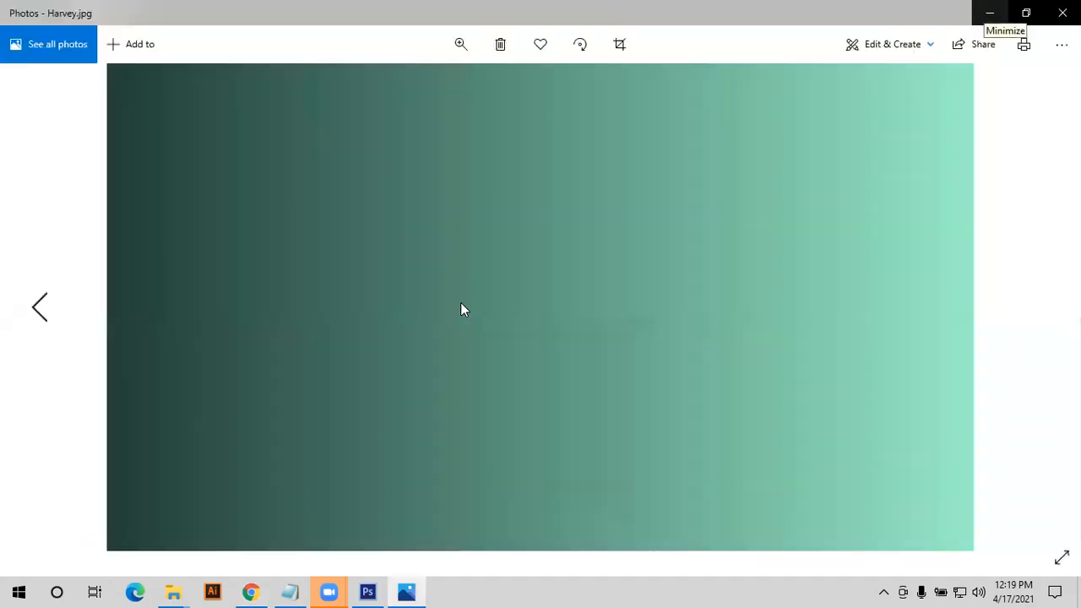
# - View the Harvey image in the photo viewer, then close it and return to the Desktop
pyautogui.press('super+d')
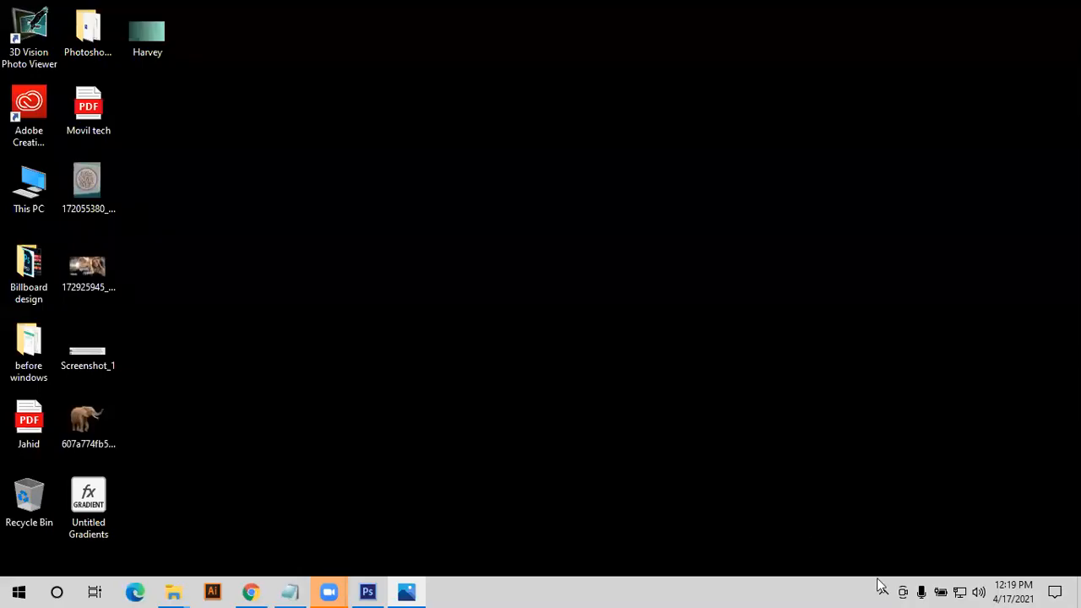
pyautogui.press('super+d')
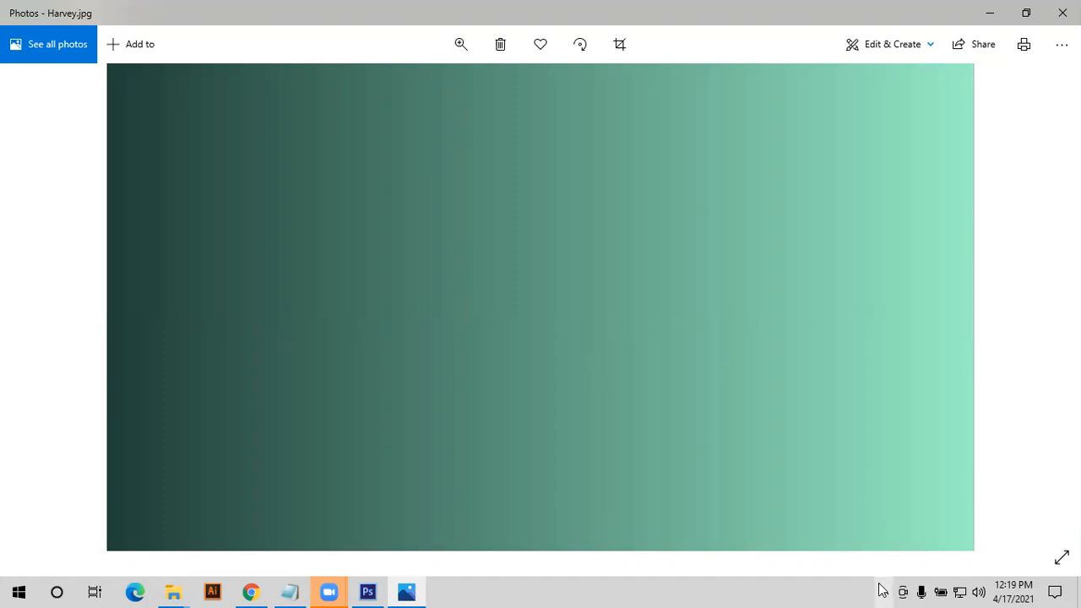
pyautogui.click(882, 590)
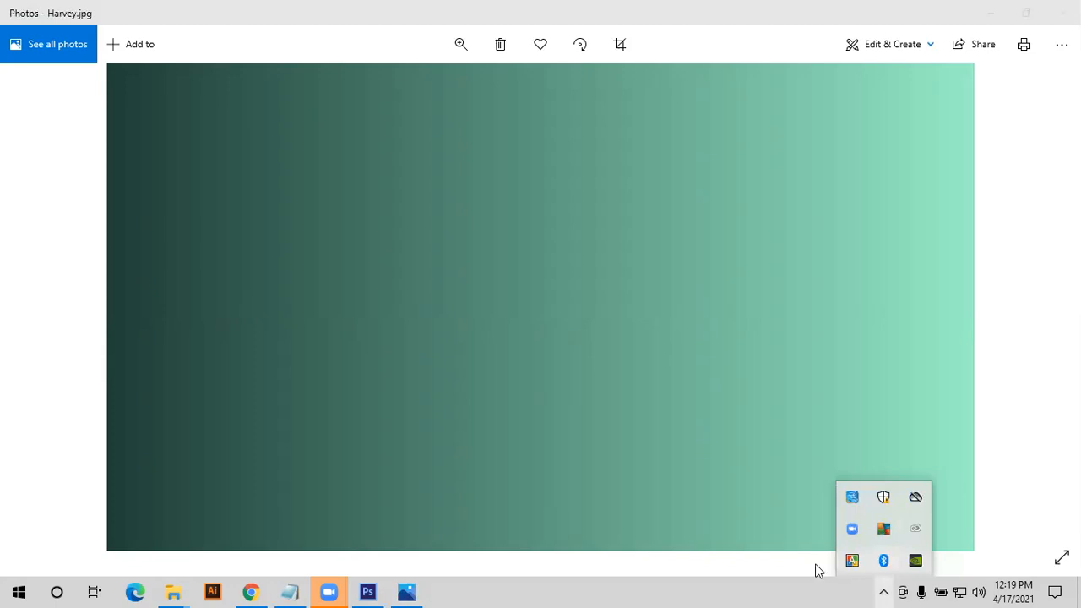
pyautogui.click(436, 290)
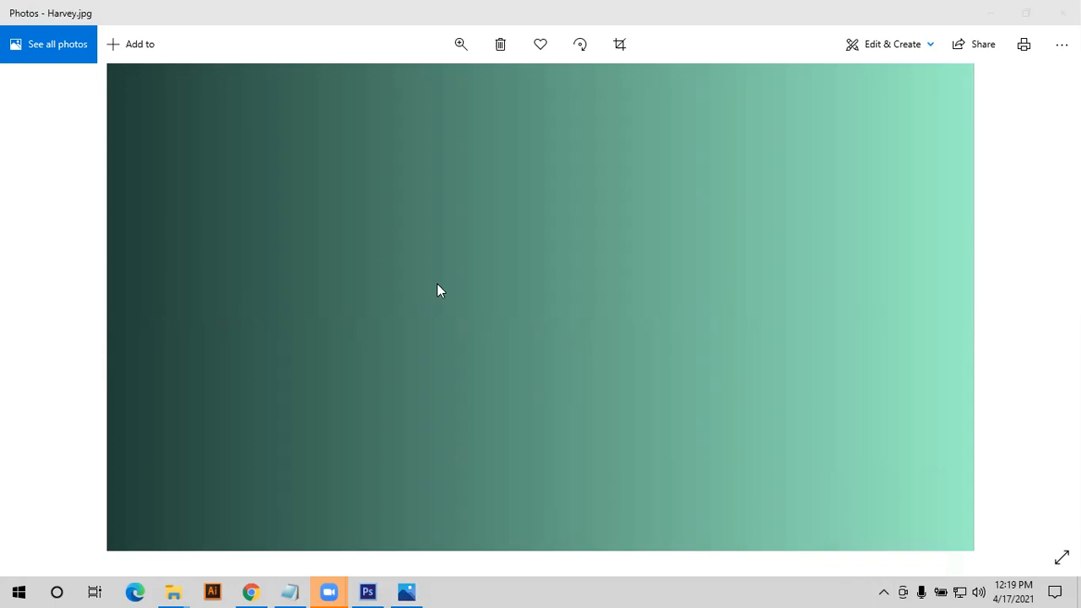
pyautogui.click(544, 303)
pyautogui.hotkey('alt', 'F4')
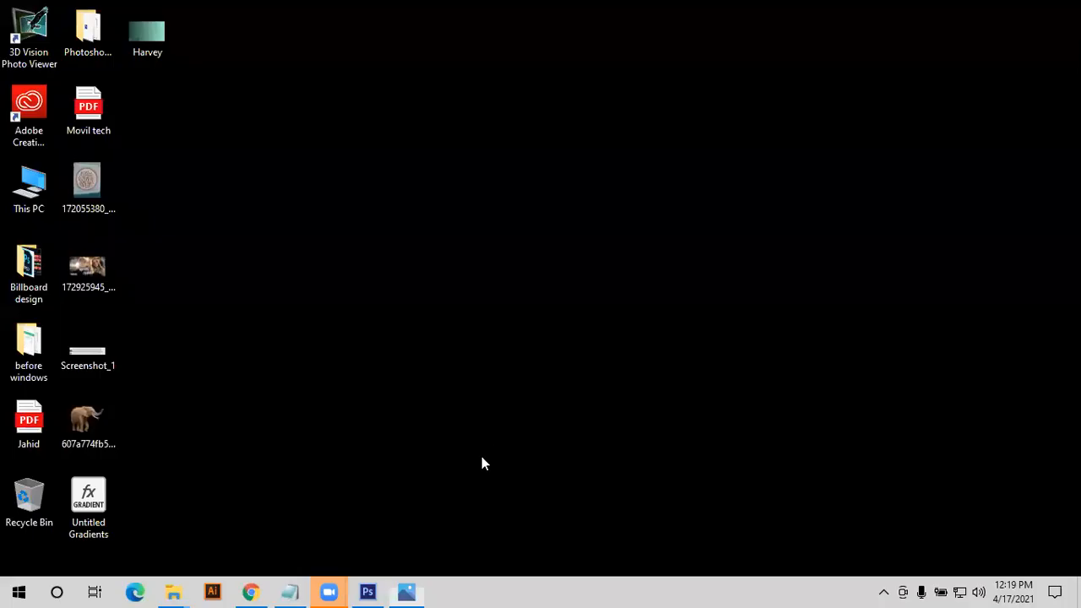
# - Switch back to Photoshop and try to open the Harvey image from the Desktop
pyautogui.click(375, 591)
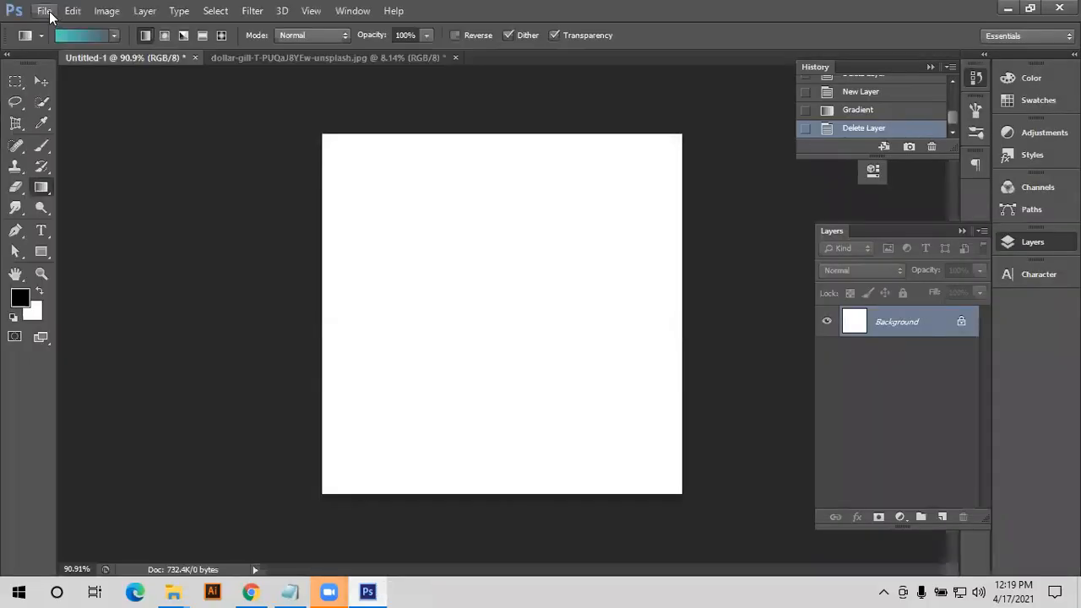
pyautogui.click(44, 11)
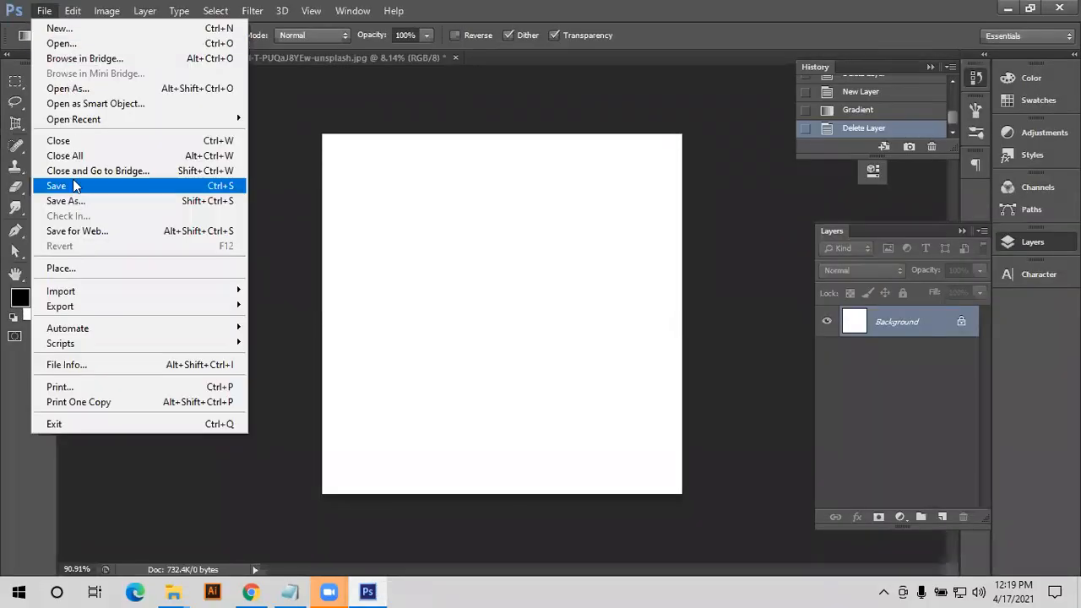
pyautogui.click(65, 45)
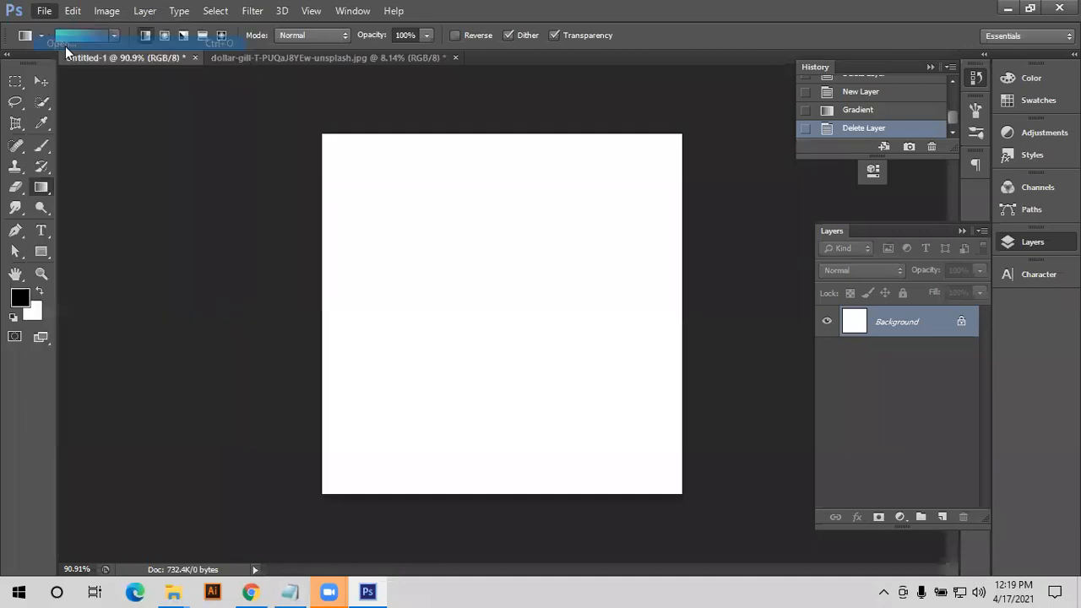
pyautogui.click(283, 254)
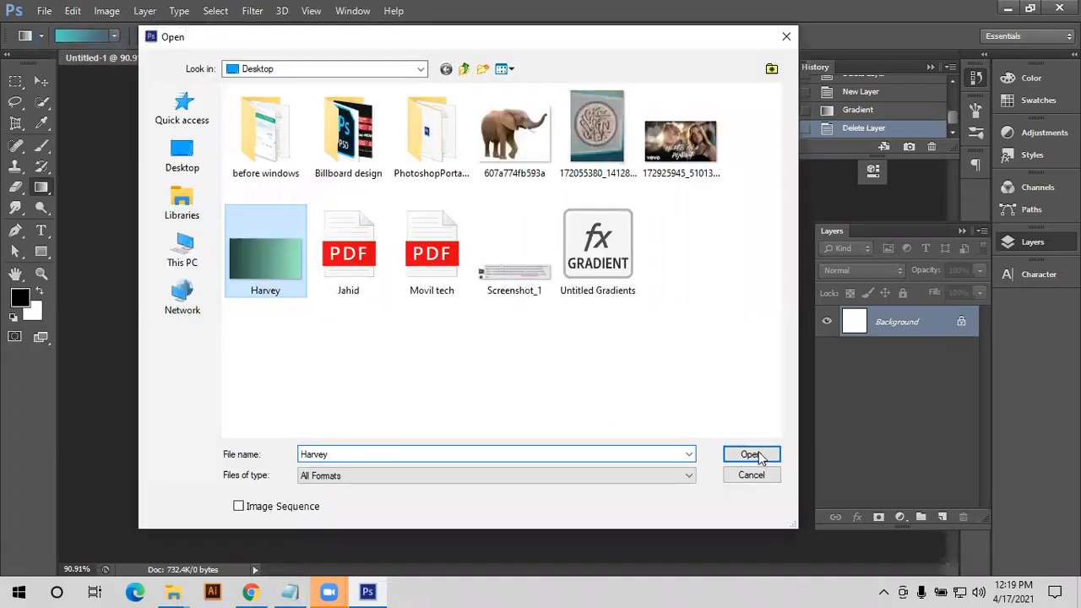
pyautogui.click(752, 455)
pyautogui.click(537, 234)
pyautogui.press('Return')
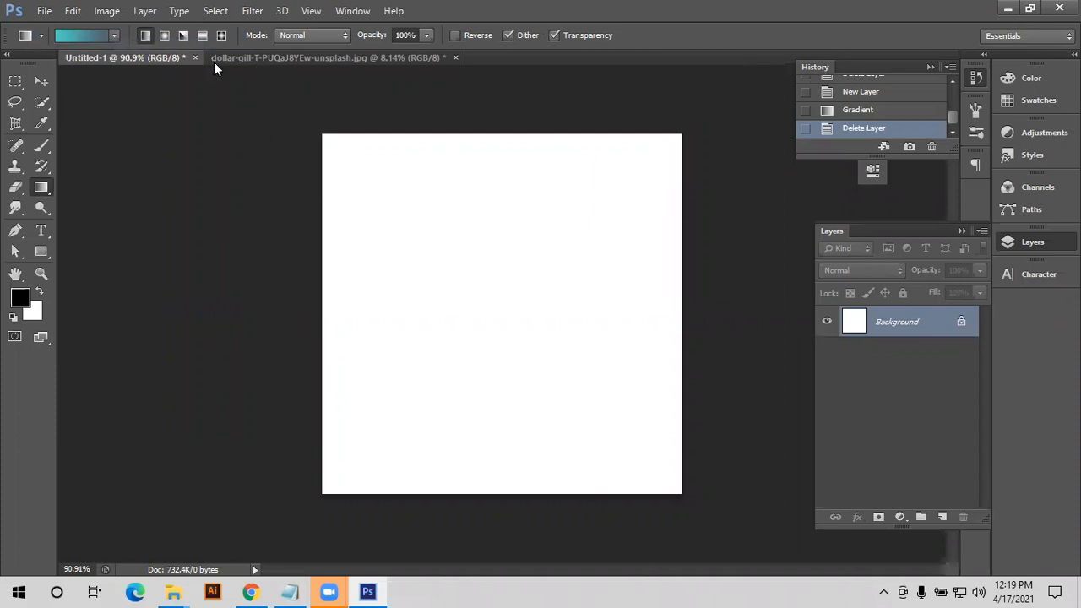
# - Load the Untitled Gradients preset file from the Desktop into the Gradient Editor
pyautogui.click(74, 30)
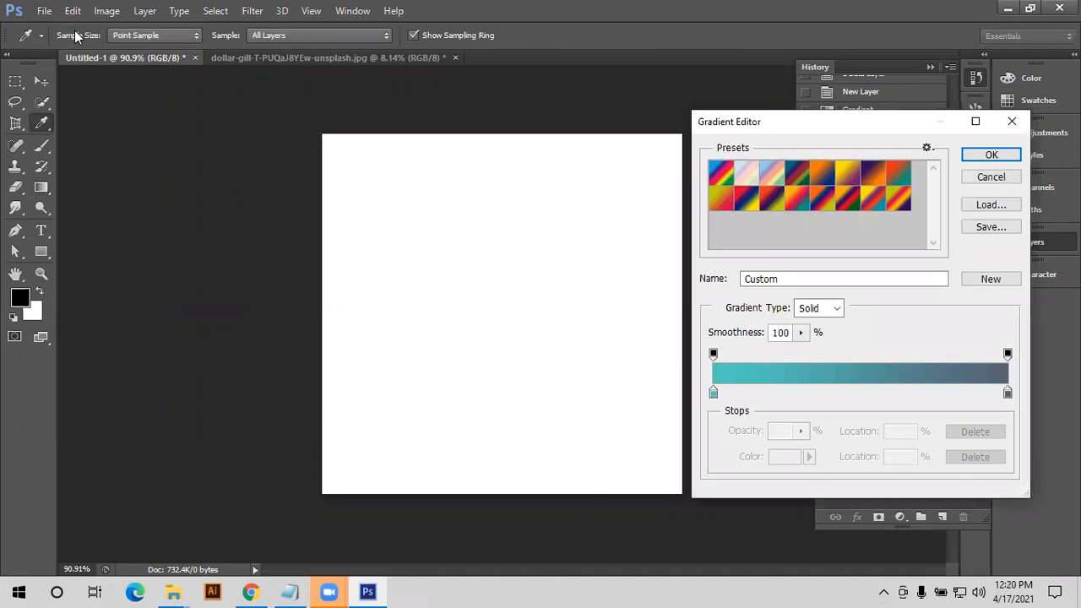
pyautogui.click(990, 206)
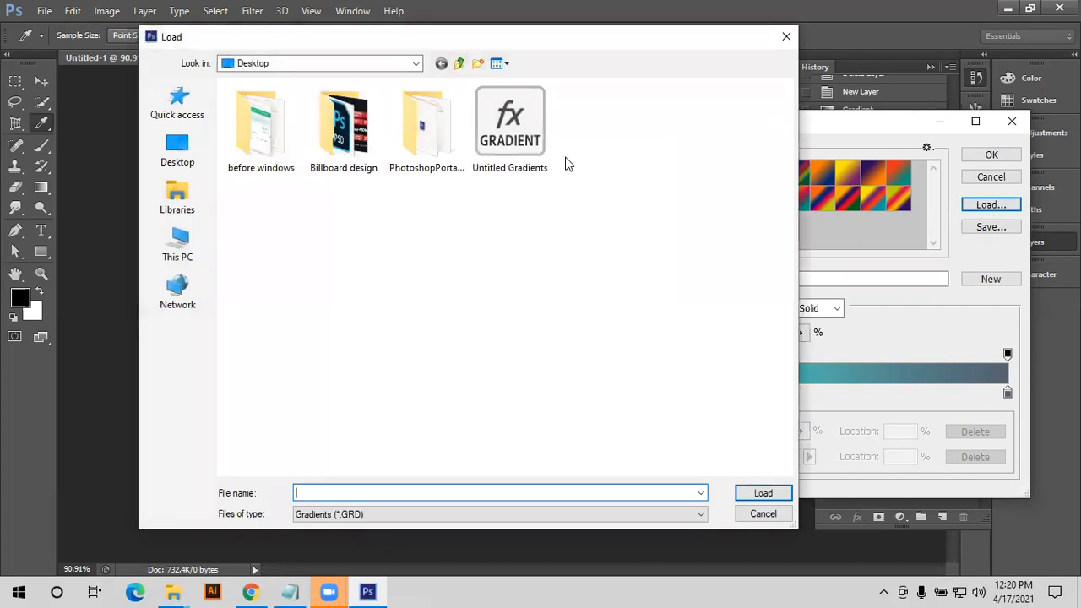
pyautogui.click(525, 168)
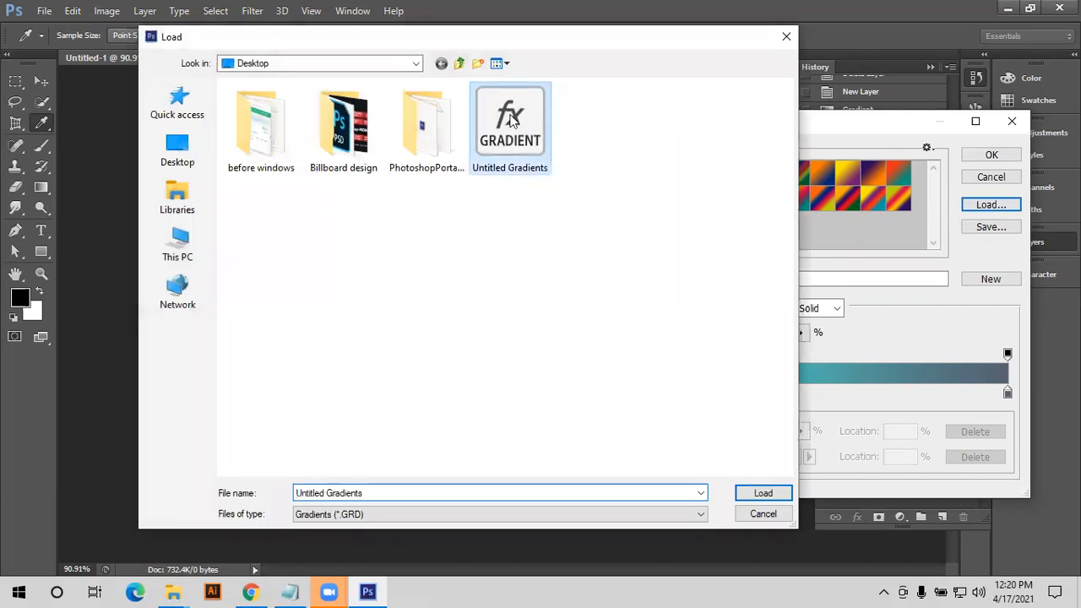
pyautogui.click(757, 496)
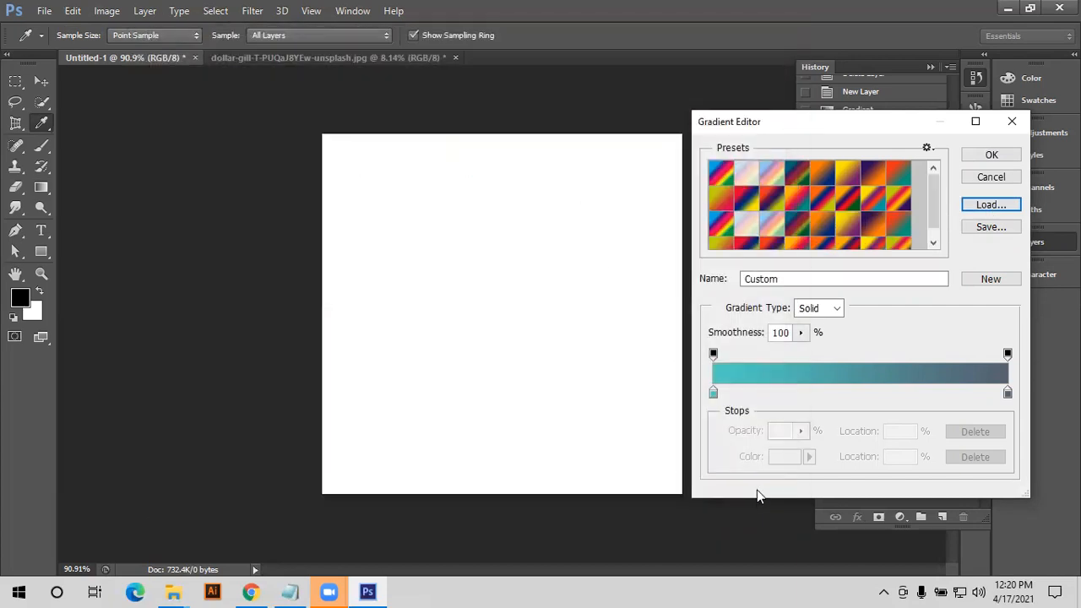
# - Look through the loaded gradient presets in the Gradient Editor
pyautogui.scroll(-1, 885, 238)
pyautogui.scroll(1, 884, 233)
pyautogui.scroll(-1, 884, 233)
pyautogui.click(936, 222)
pyautogui.moveTo(936, 222); pyautogui.dragTo(921, 265)
pyautogui.click(867, 280)
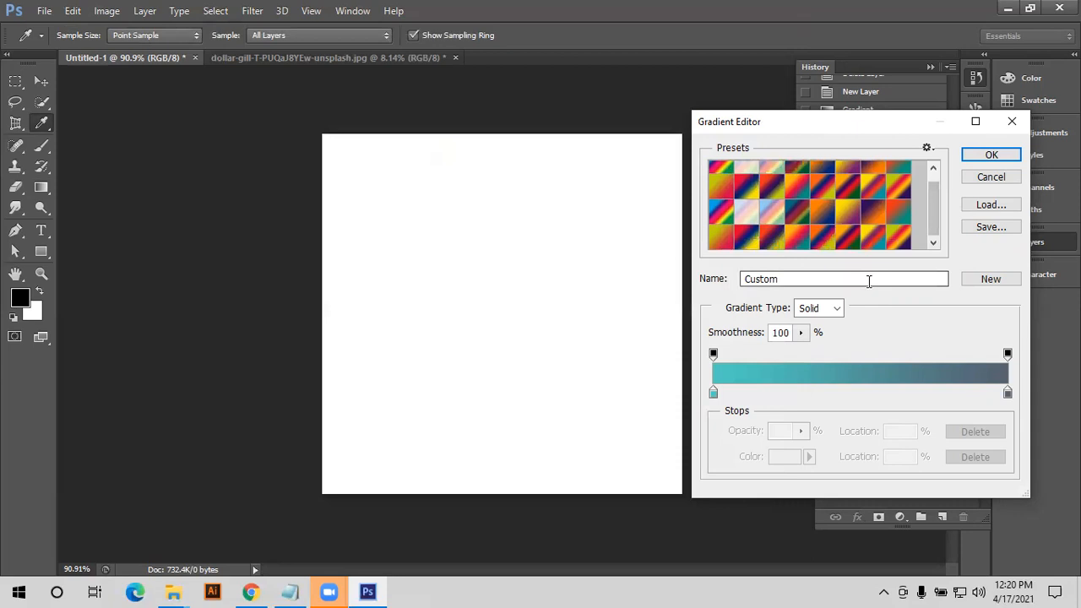
pyautogui.scroll(1, 769, 223)
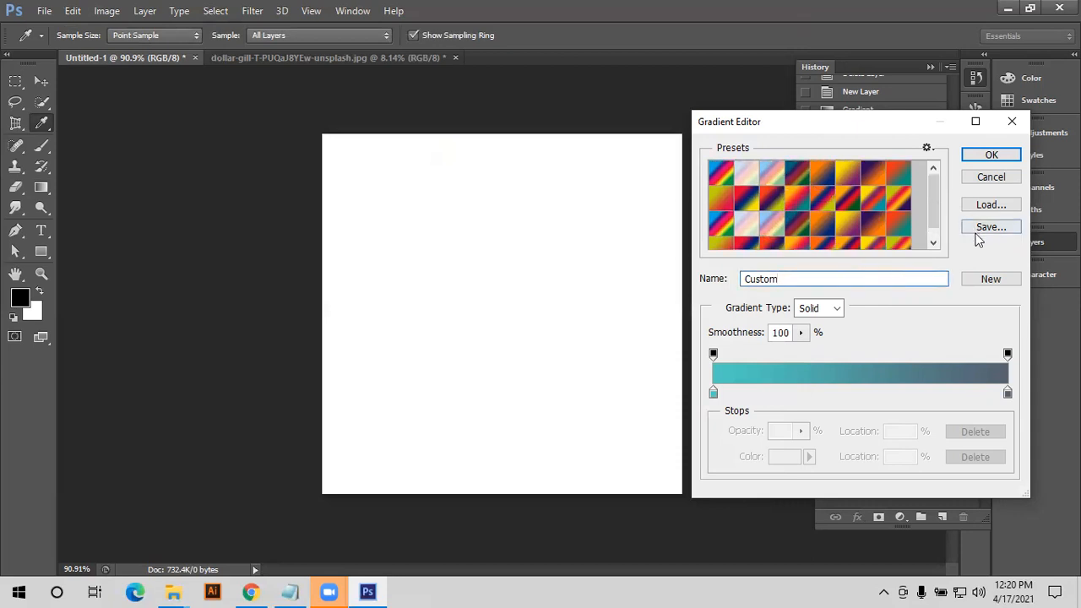
pyautogui.scroll(-1, 912, 212)
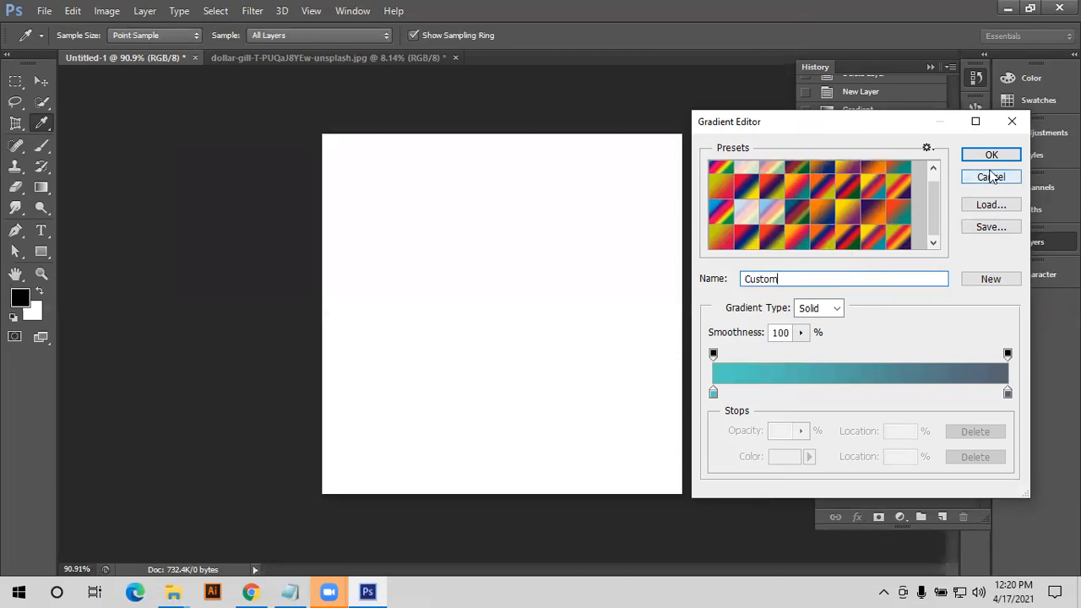
# - Select a purple-to-orange preset, check the save location for the gradient set, and cancel both the save and the Gradient Editor
pyautogui.click(879, 221)
pyautogui.click(989, 232)
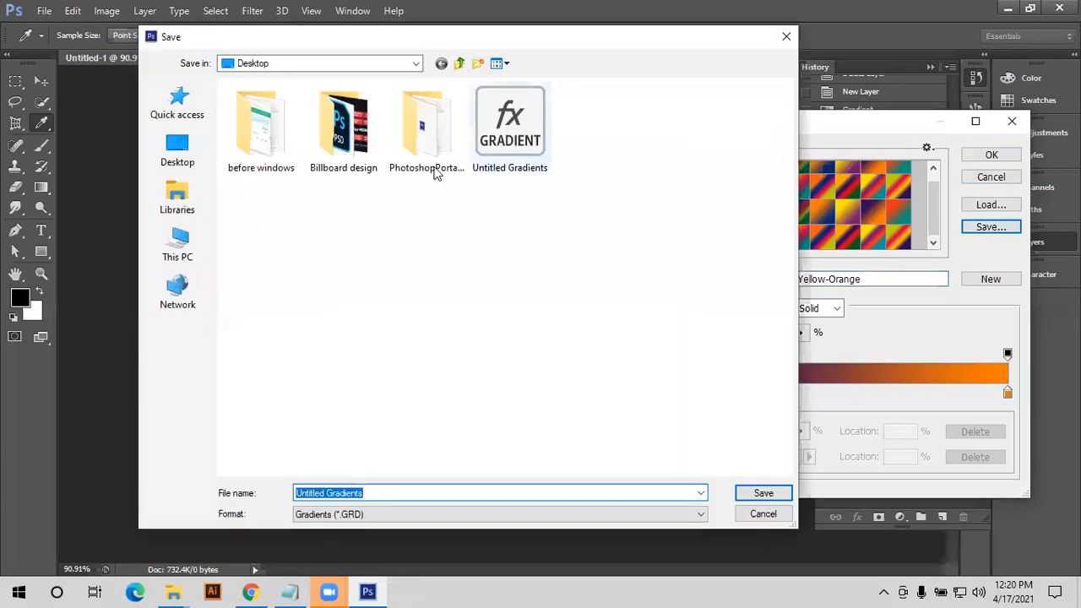
pyautogui.click(763, 513)
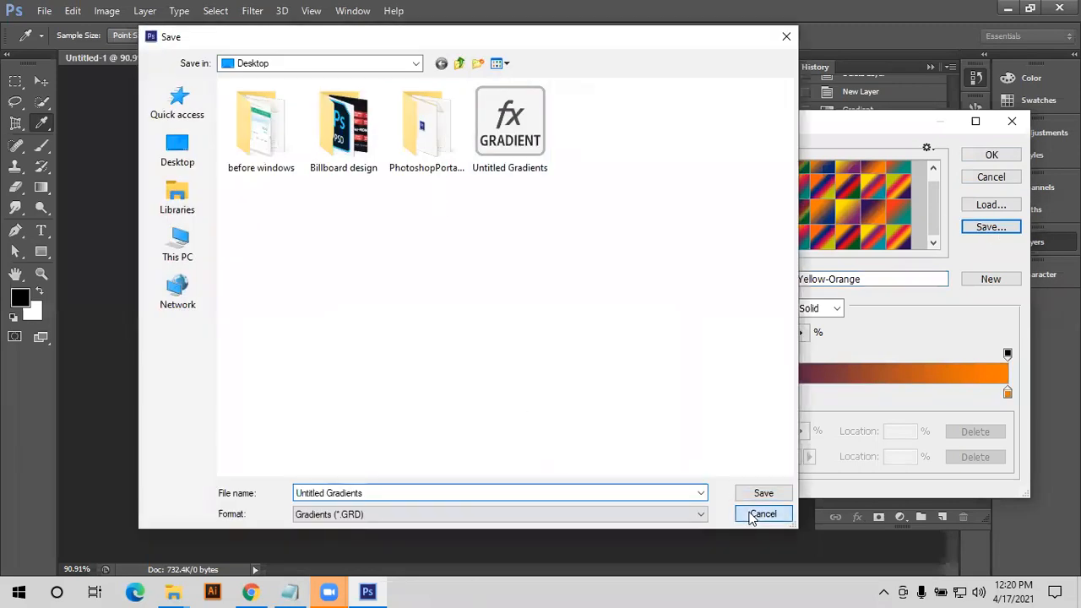
pyautogui.click(1012, 121)
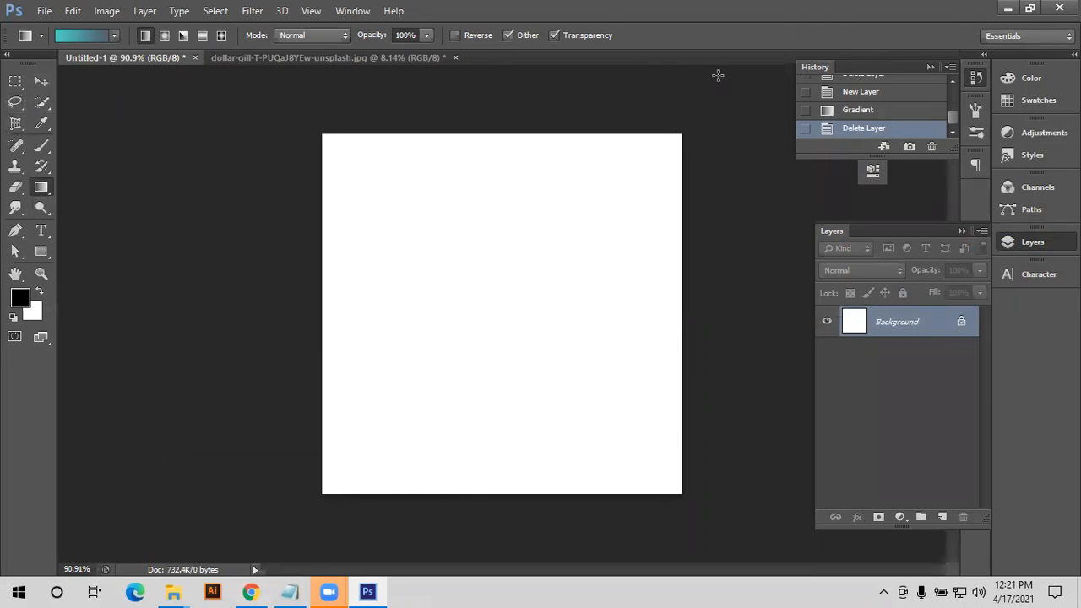
# - In the bride photo document, set the gradient's 0% colour stop to red fe404c sampled from the dress sleeve
pyautogui.click(344, 57)
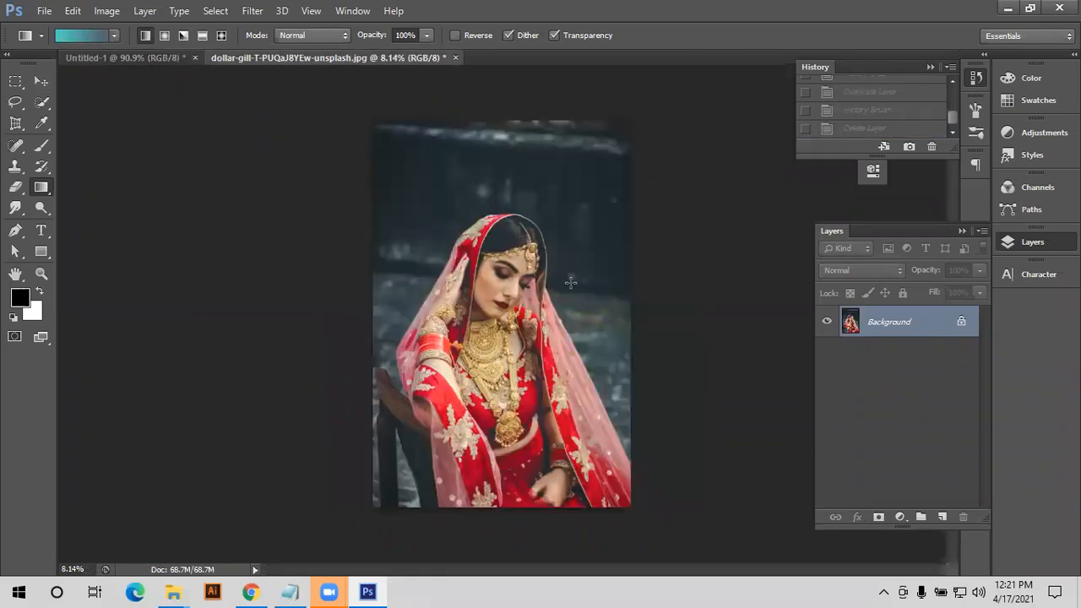
pyautogui.scroll(2, 564, 321)
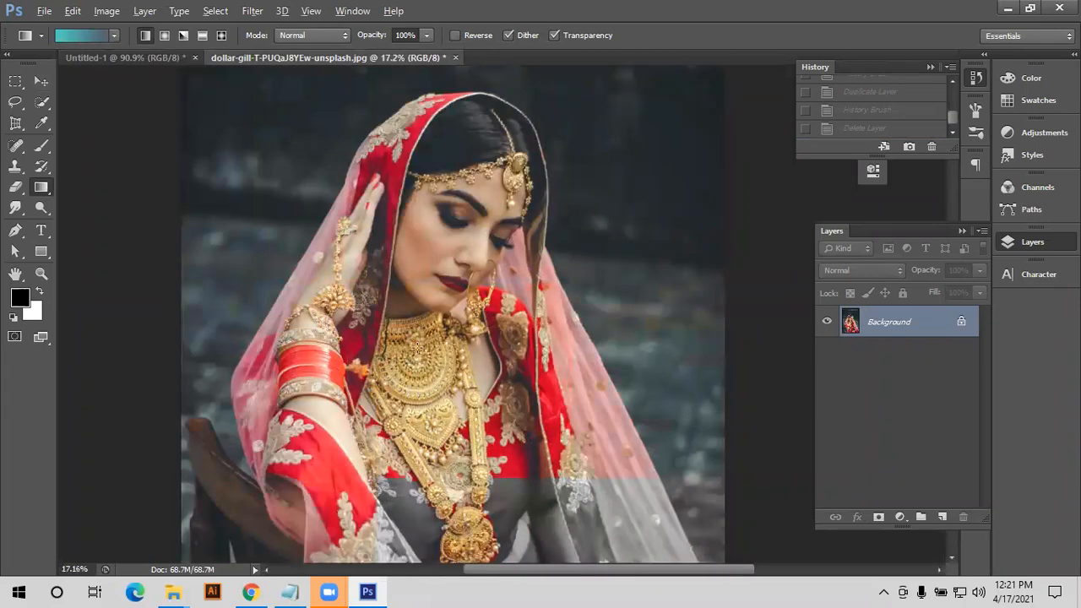
pyautogui.scroll(-2, 413, 343)
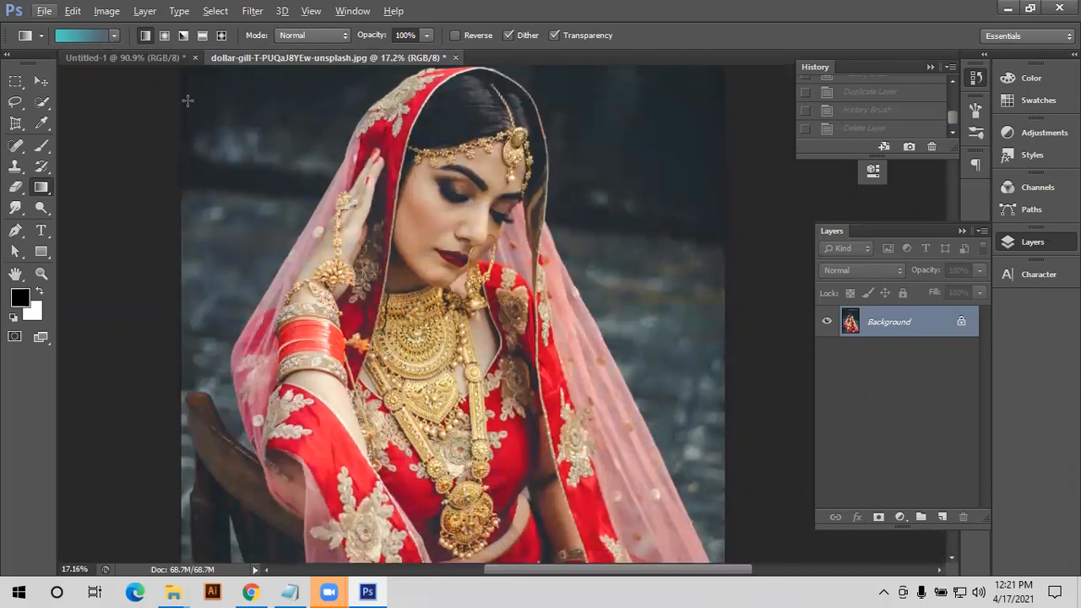
pyautogui.click(82, 36)
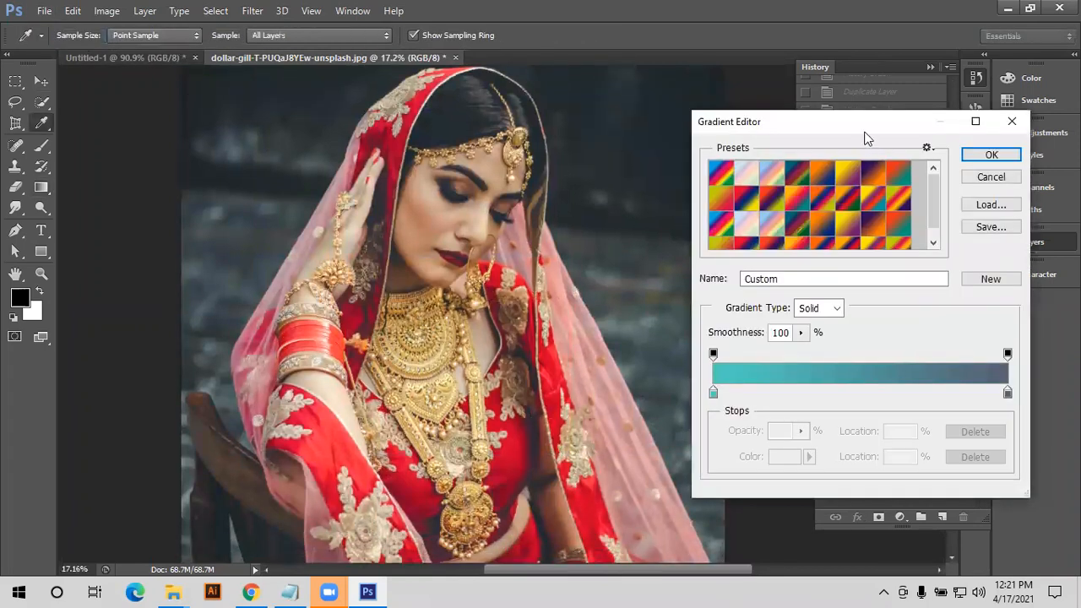
pyautogui.moveTo(861, 122); pyautogui.dragTo(878, 89)
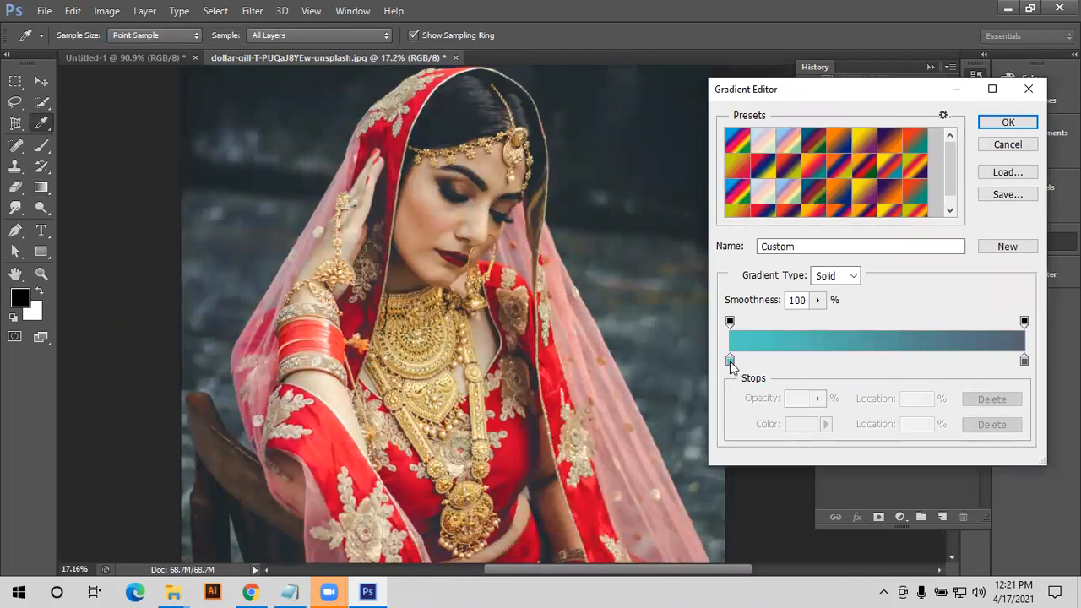
pyautogui.click(731, 362)
pyautogui.doubleClick(731, 361)
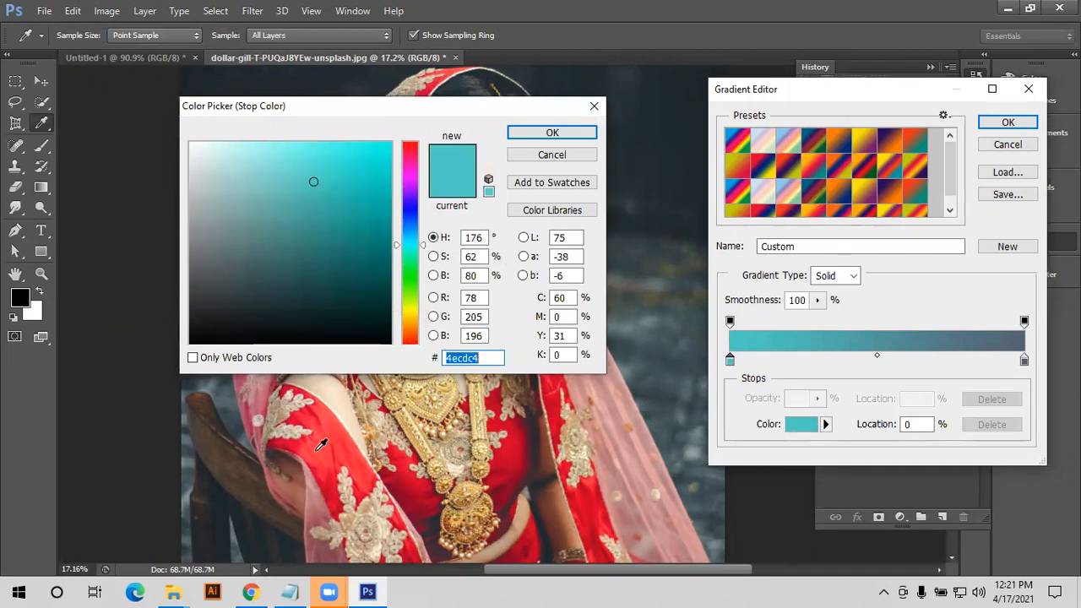
pyautogui.click(321, 445)
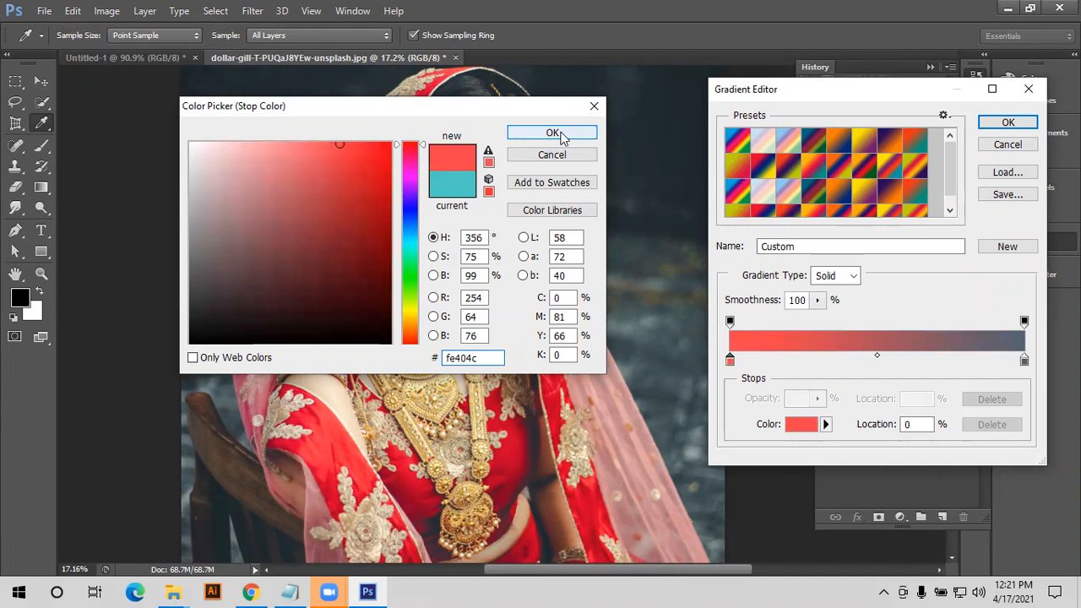
pyautogui.click(553, 133)
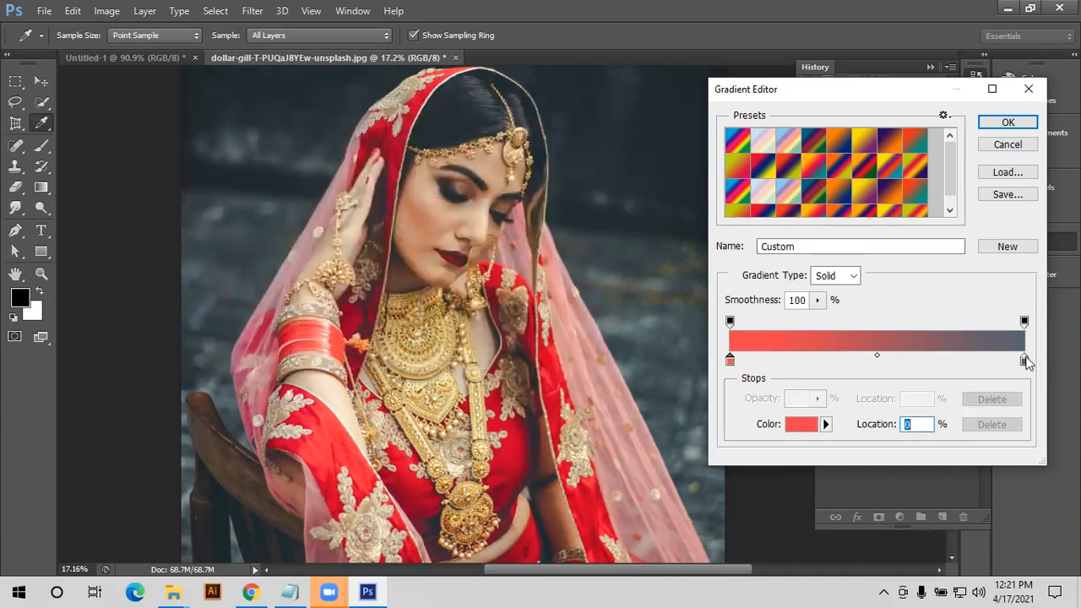
# - Set the gradient's 100% colour stop to dark grey 293438 sampled from the photo's background and accept the gradient
pyautogui.click(1024, 360)
pyautogui.doubleClick(1025, 360)
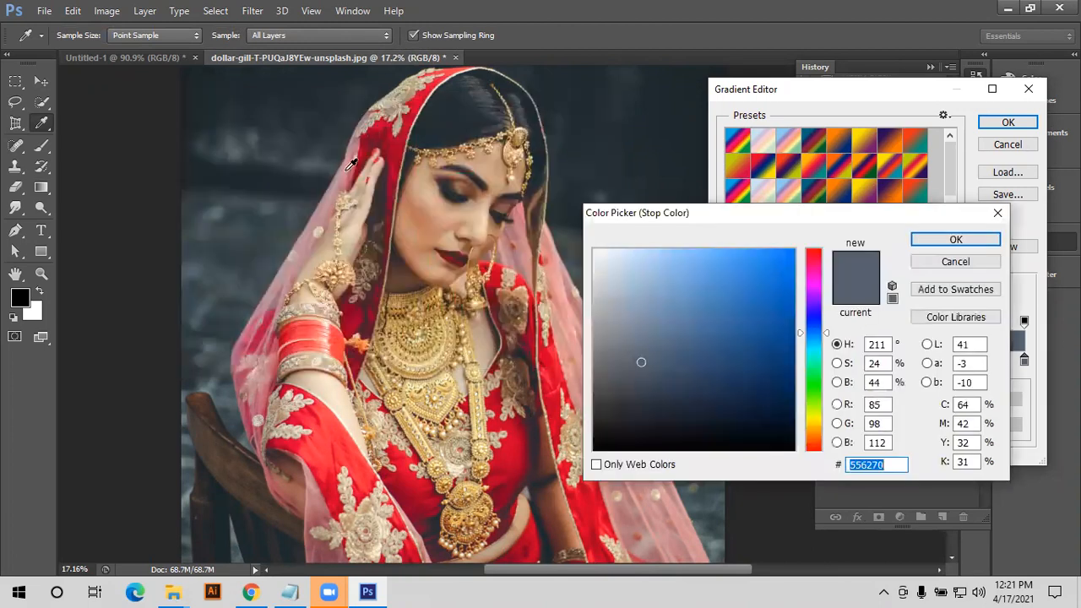
pyautogui.click(332, 196)
pyautogui.click(274, 125)
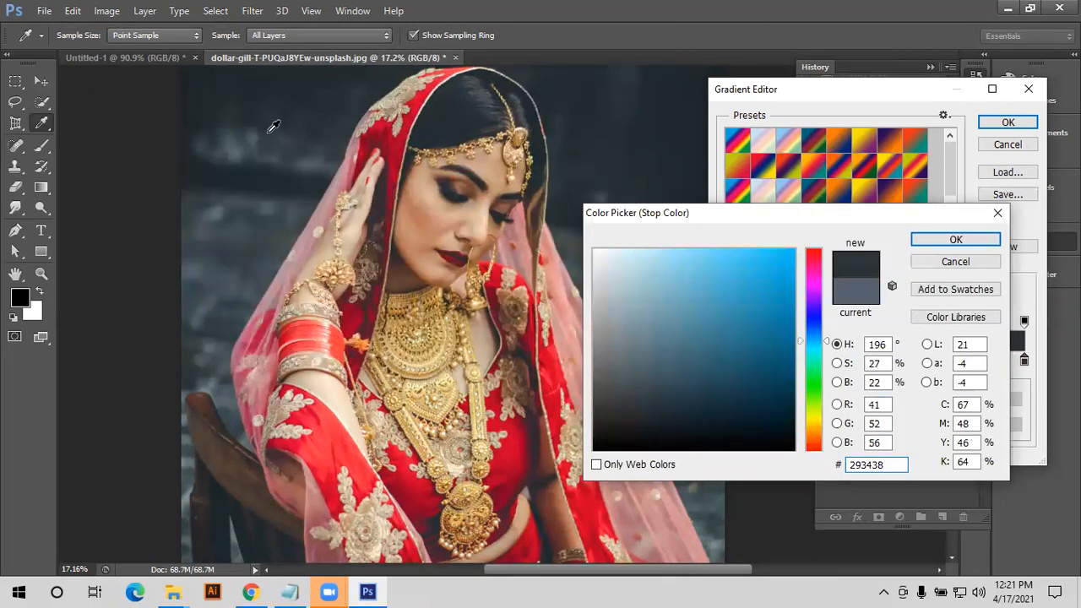
pyautogui.click(963, 241)
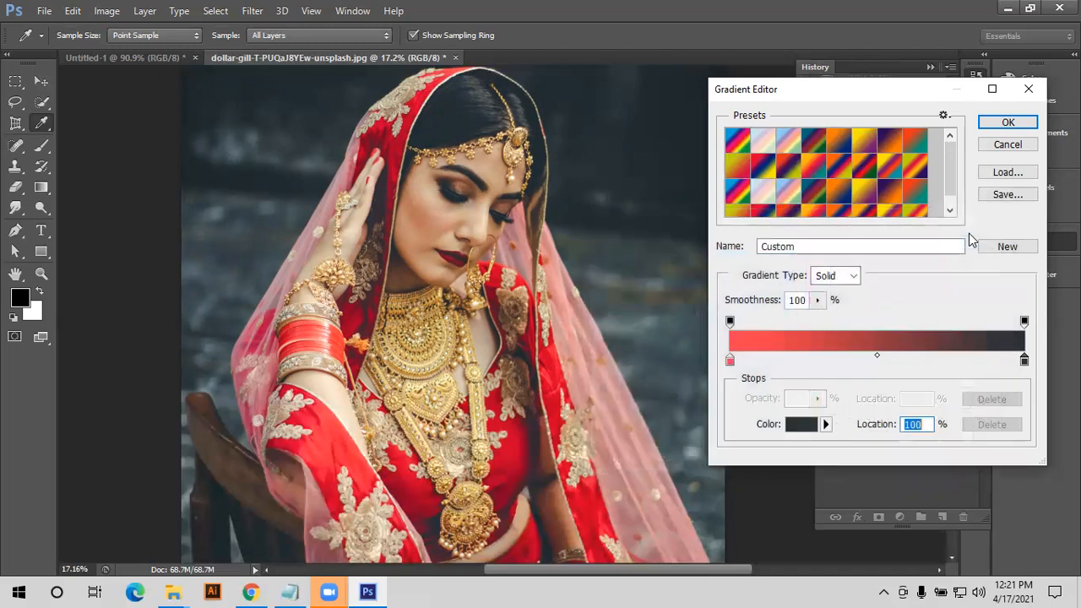
pyautogui.click(1005, 123)
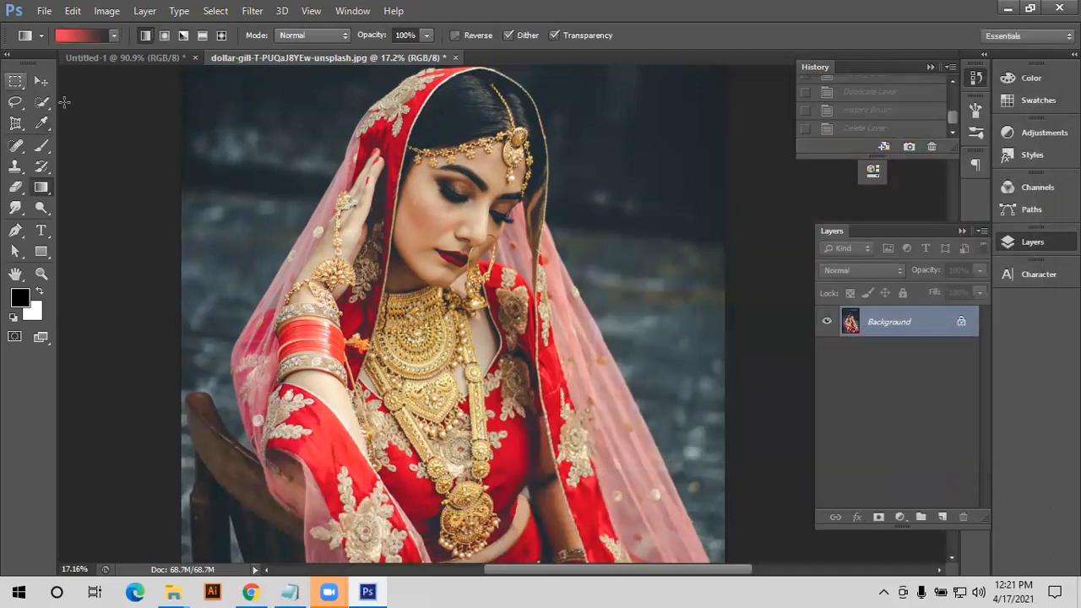
# - Draw the red-to-dark linear gradient horizontally across the Untitled-1 canvas and refill the canvas with the white background colour
pyautogui.click(136, 64)
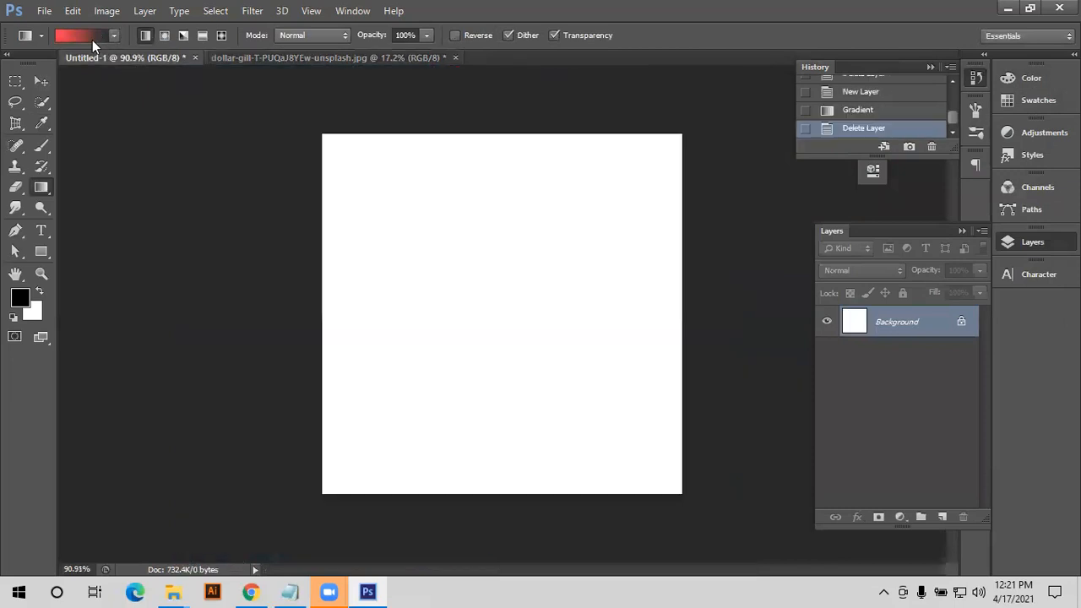
pyautogui.moveTo(326, 296); pyautogui.dragTo(693, 312)
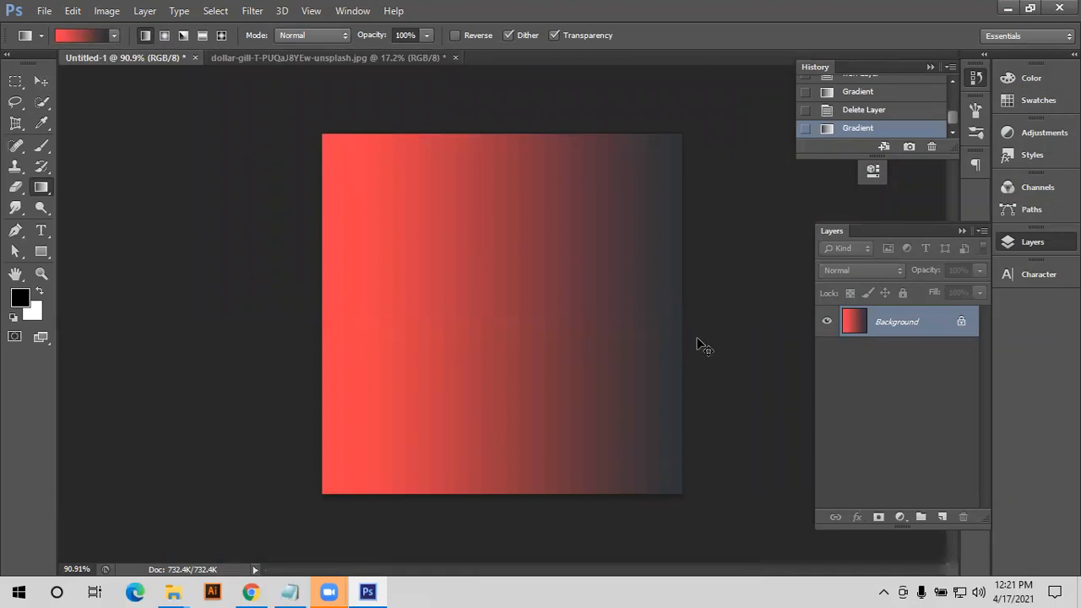
pyautogui.hotkey('ctrl', 'BackSpace')
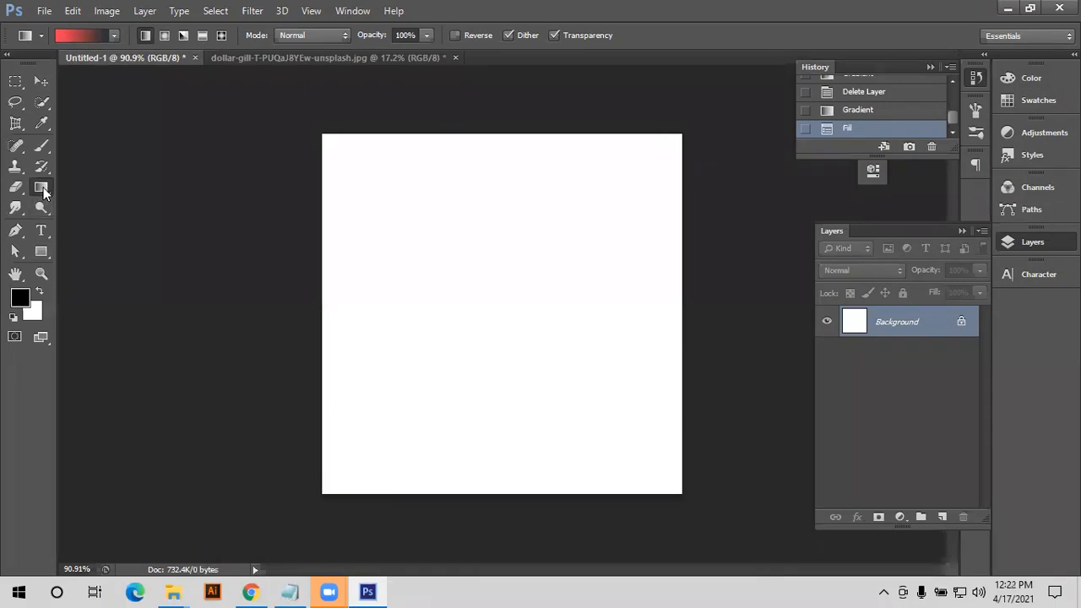
# - Fill the whole canvas with the black foreground colour using the Paint Bucket Tool, and undo the fill
pyautogui.rightClick(43, 188)
pyautogui.click(103, 199)
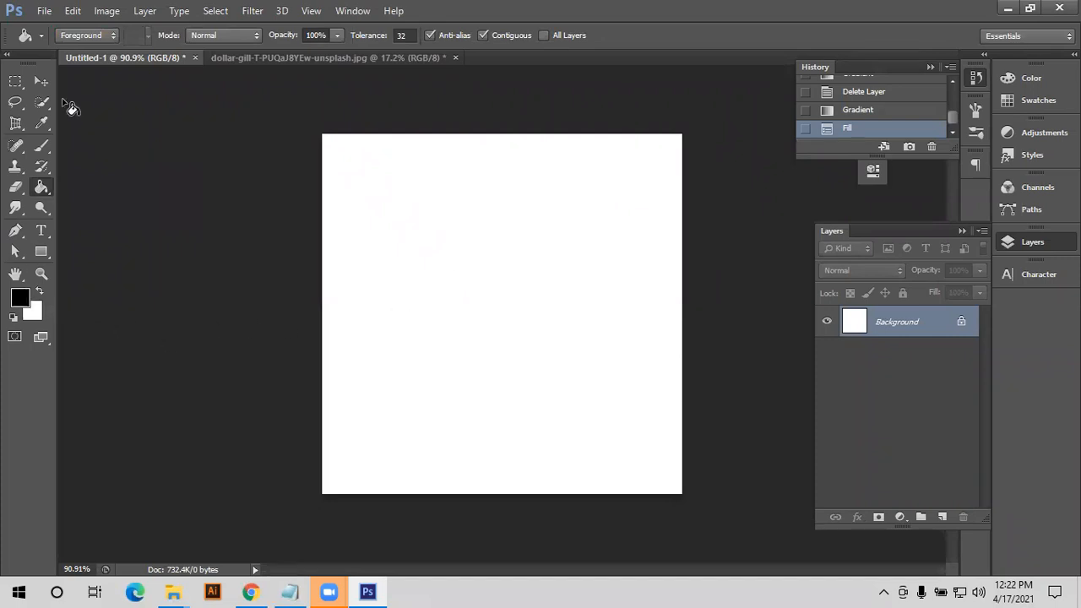
pyautogui.click(87, 36)
pyautogui.click(86, 51)
pyautogui.click(484, 310)
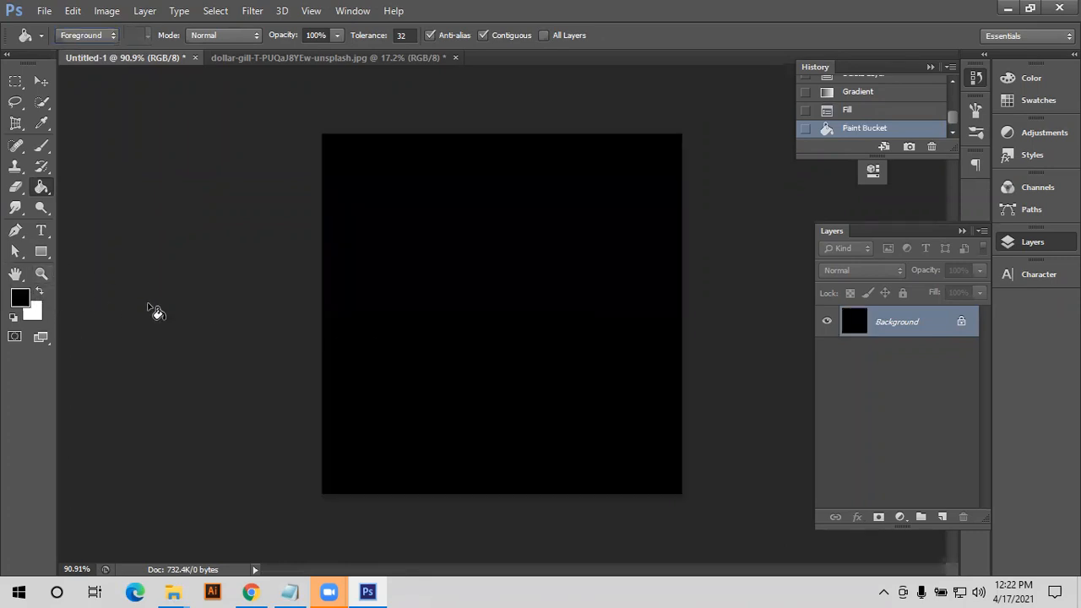
pyautogui.hotkey('ctrl', 'z')
# - Make a wide rectangular marquee selection in the upper half of the canvas and fill it with black using the Paint Bucket
pyautogui.click(41, 102)
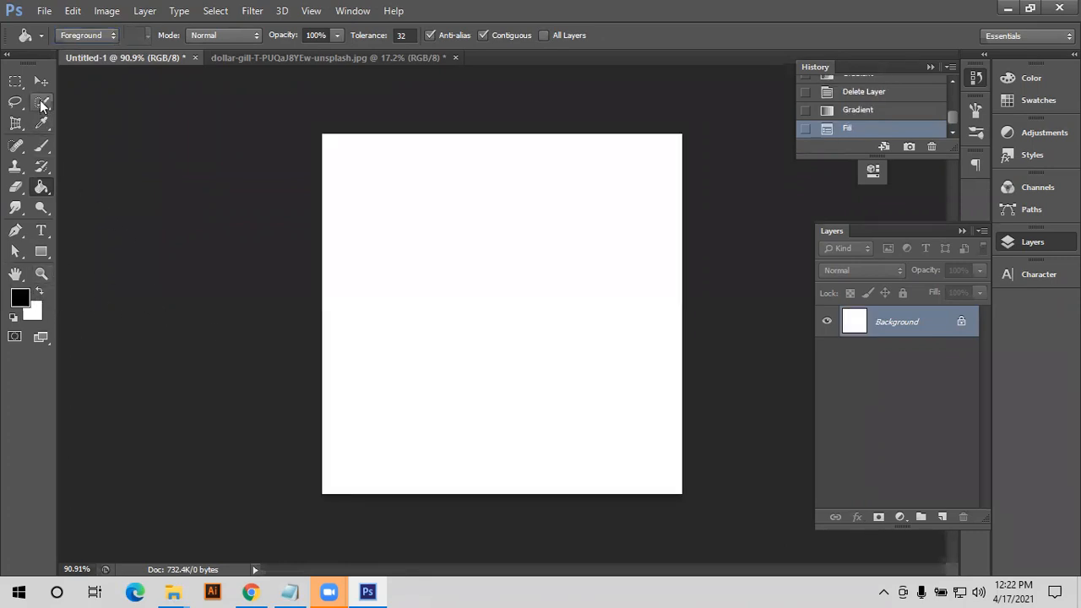
pyautogui.click(15, 81)
pyautogui.moveTo(426, 221)
pyautogui.mouseDown()
pyautogui.moveTo(549, 274)
pyautogui.moveTo(610, 285)
pyautogui.mouseUp()
pyautogui.click(41, 188)
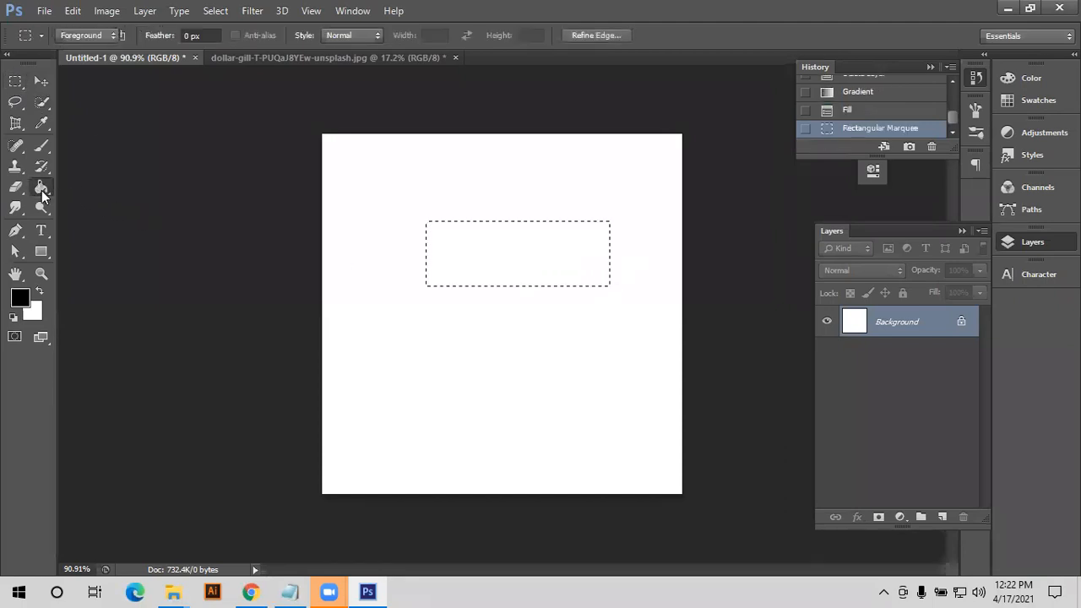
pyautogui.click(509, 252)
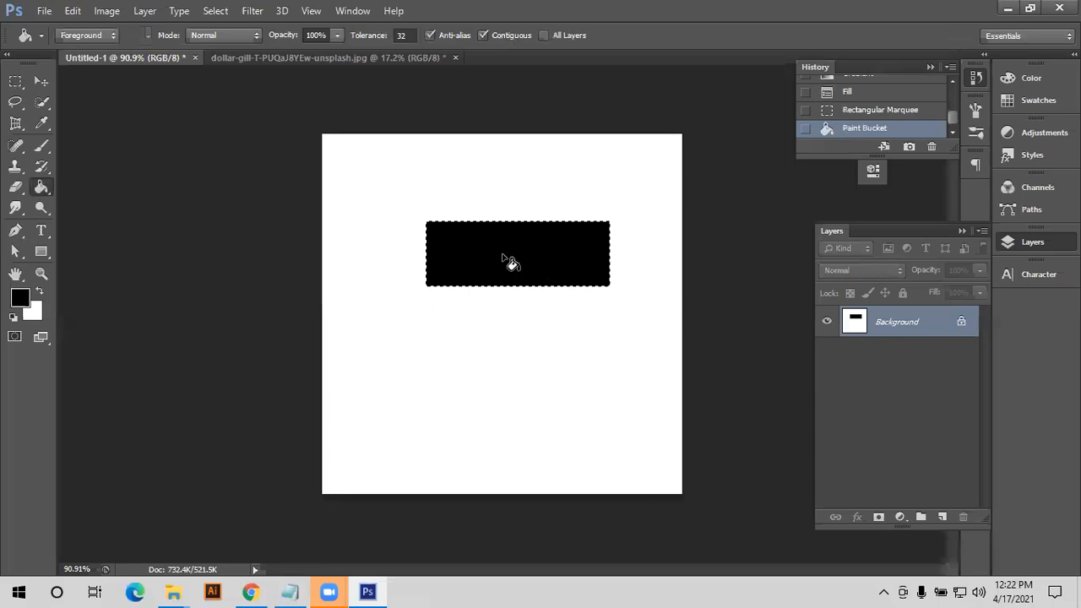
# - Undo the black fill and fill the selected rectangle with the blue bubbles pattern using the Paint Bucket
pyautogui.hotkey('ctrl', 'z')
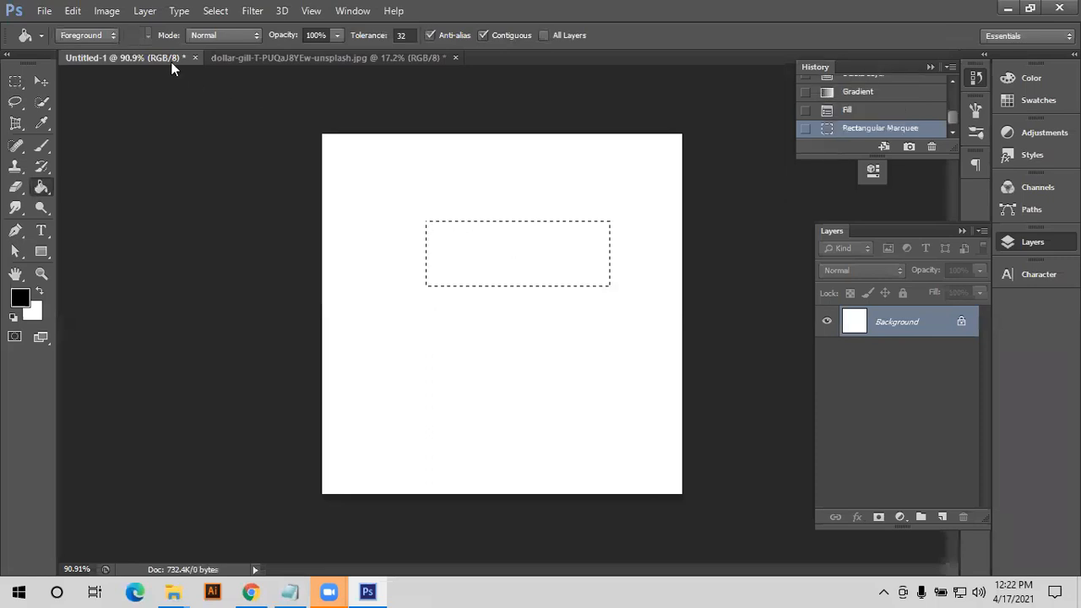
pyautogui.click(102, 34)
pyautogui.click(88, 65)
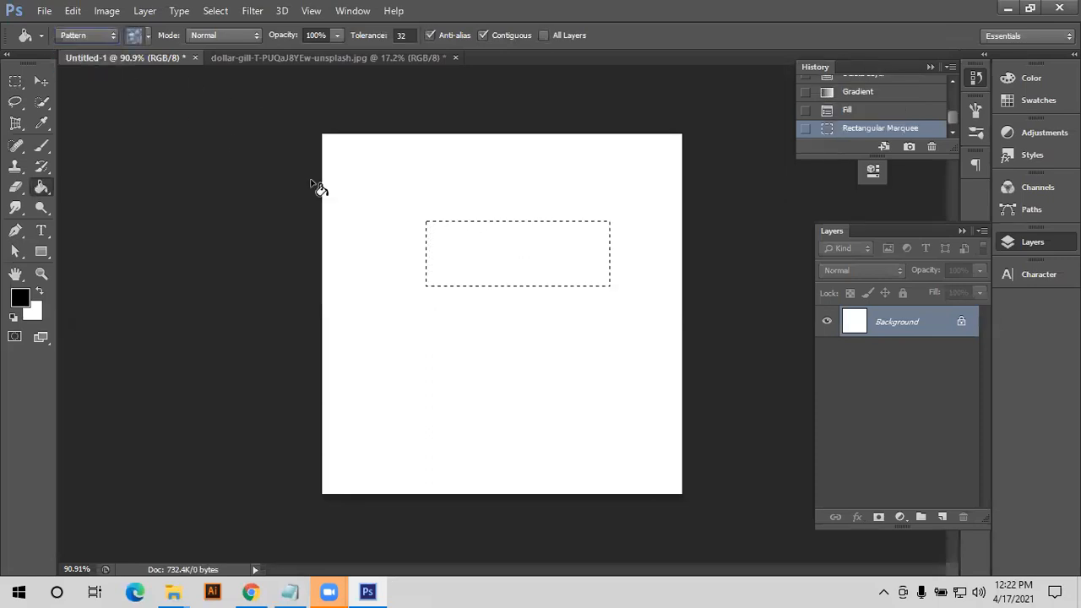
pyautogui.click(502, 257)
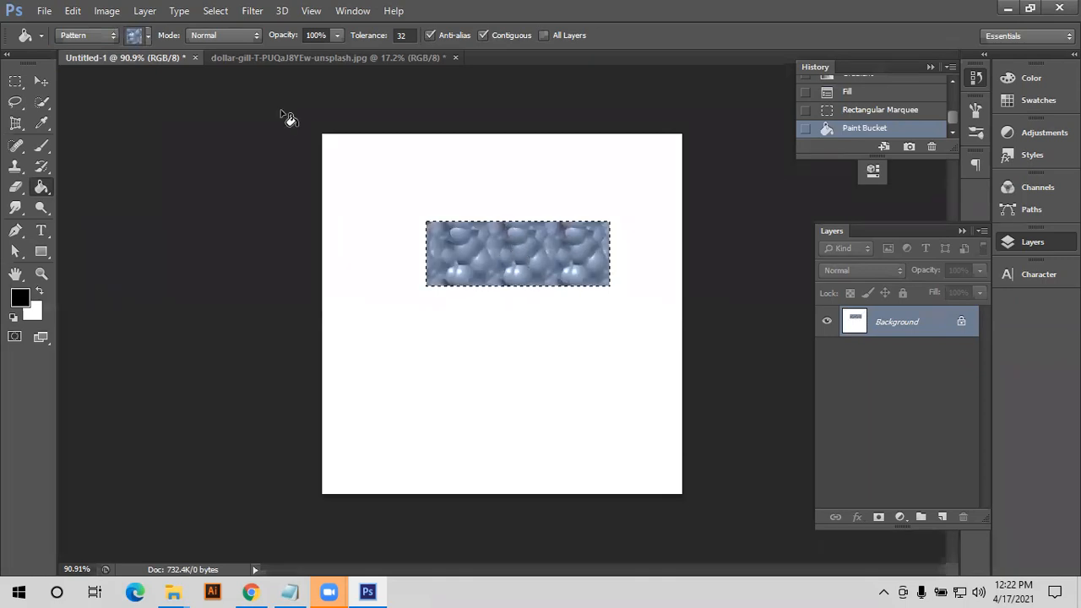
# - Choose the multicoloured tie-dye pattern for the Paint Bucket and pour it over the bubbles inside the selected rectangle
pyautogui.click(139, 34)
pyautogui.click(96, 75)
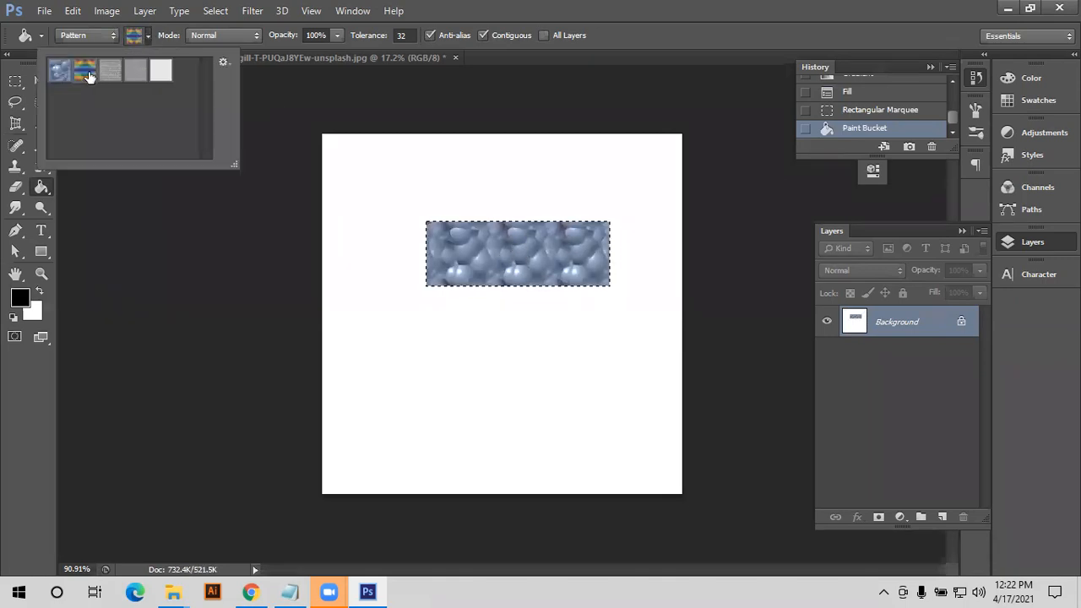
pyautogui.click(560, 251)
pyautogui.click(555, 265)
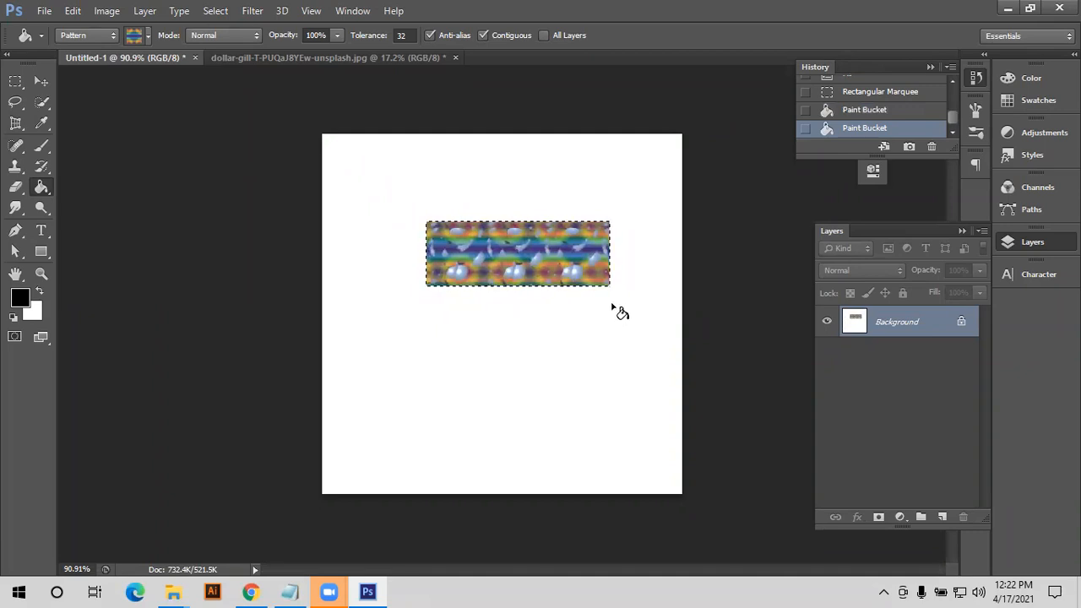
# - Deselect the patterned rectangle and refill the whole canvas with the white background colour
pyautogui.hotkey('ctrl', 'd')
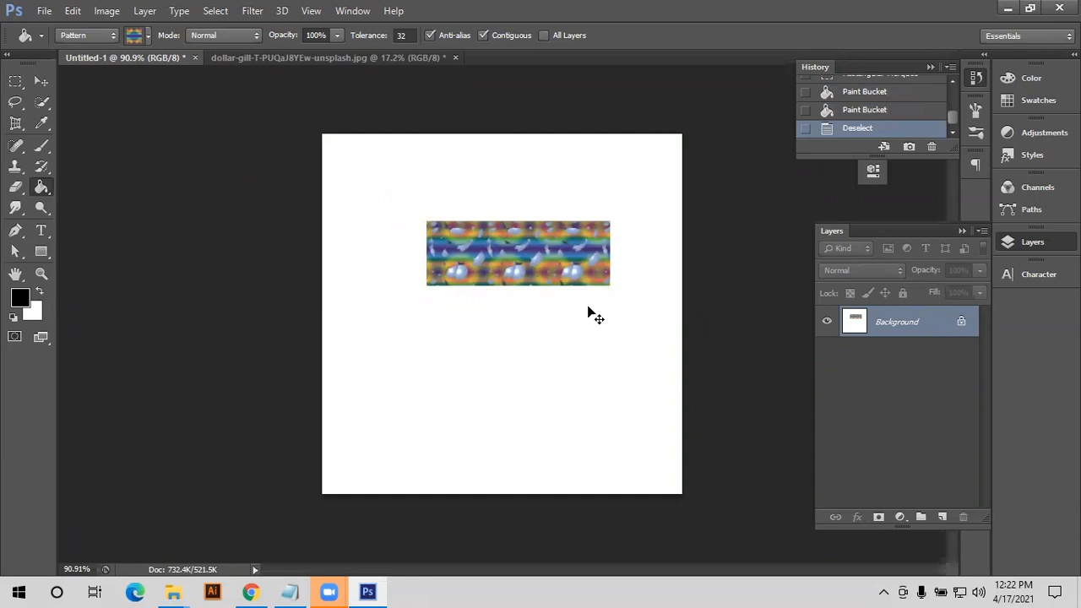
pyautogui.hotkey('ctrl', 'BackSpace')
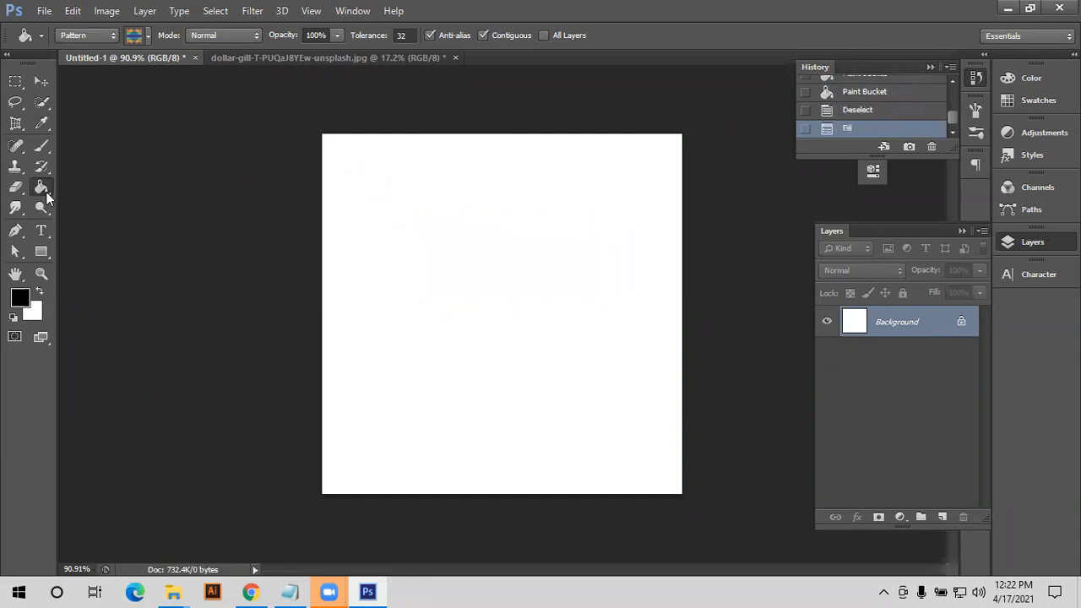
pyautogui.rightClick(43, 192)
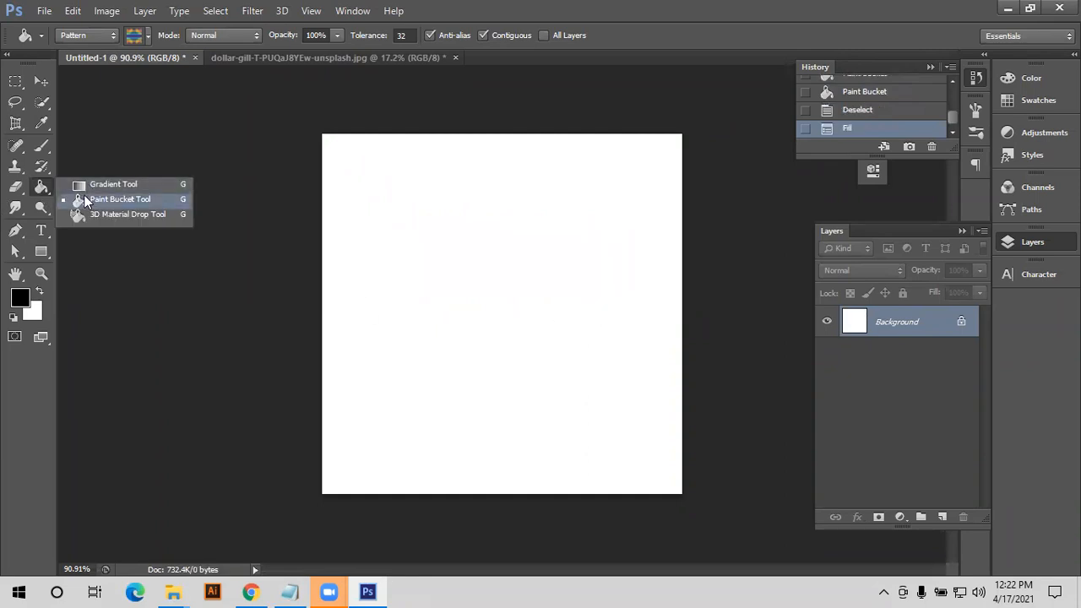
pyautogui.click(83, 194)
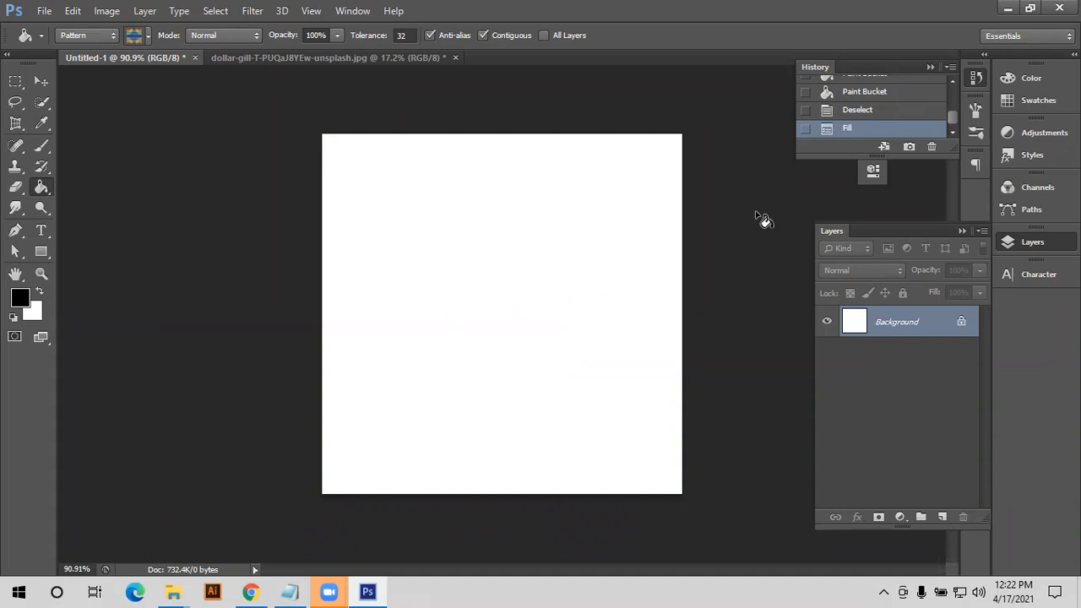
# - Pick a magenta foreground colour from the swatches and fill the whole canvas with the Paint Bucket's current tie-dye pattern
pyautogui.click(1027, 94)
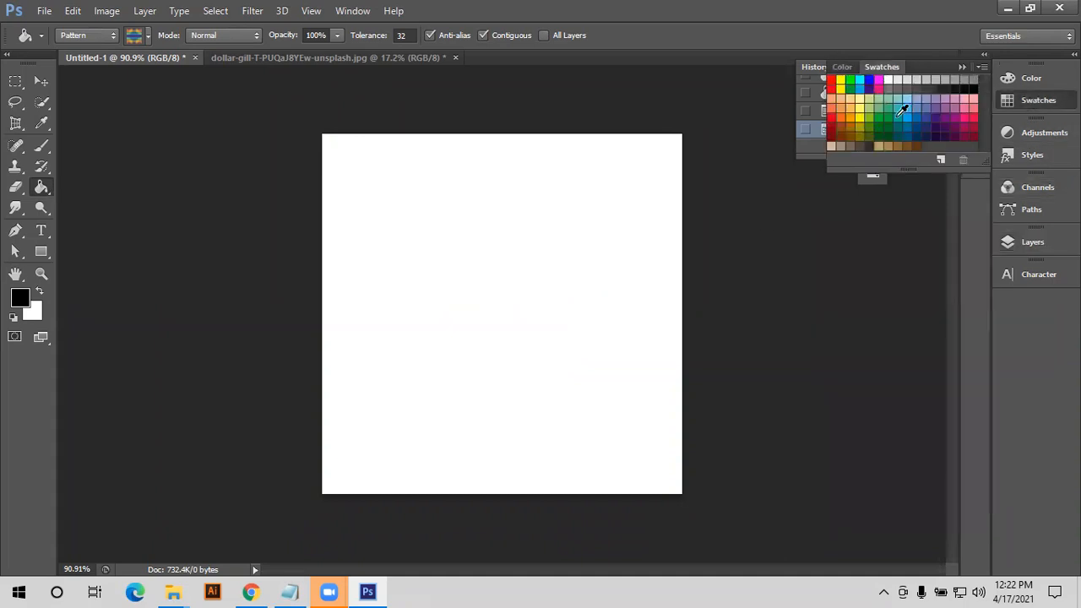
pyautogui.click(859, 113)
pyautogui.click(353, 11)
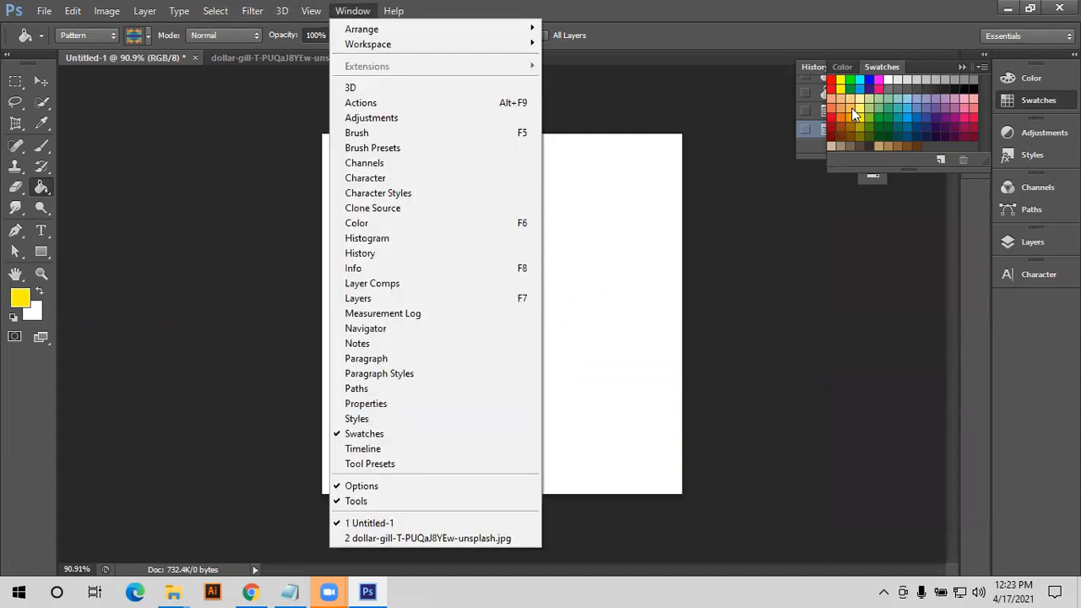
pyautogui.click(861, 110)
pyautogui.click(963, 124)
pyautogui.click(447, 291)
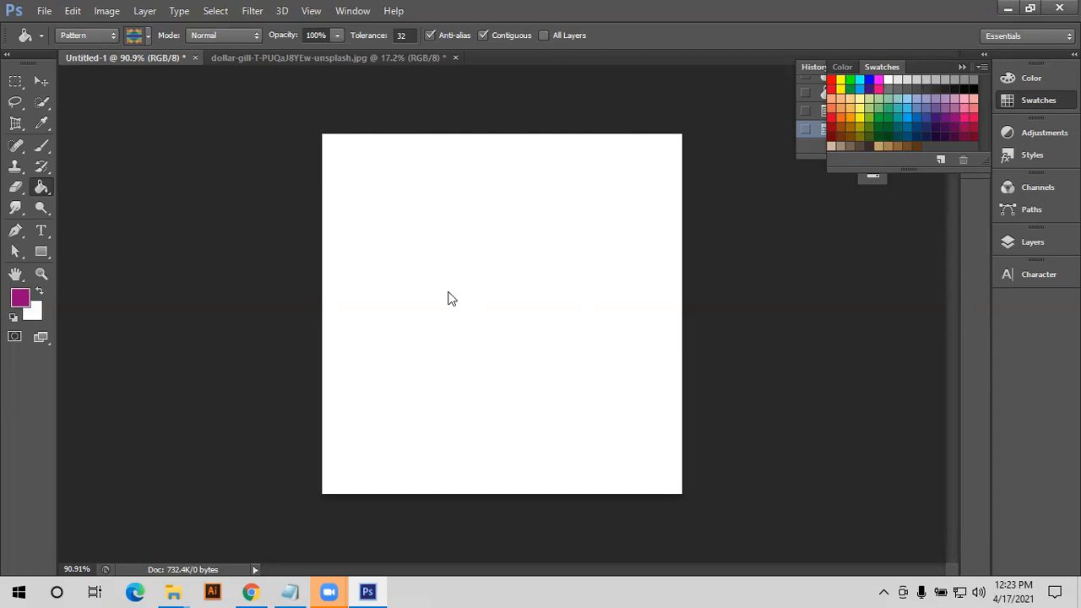
# - Switch the Paint Bucket's fill source to Foreground, pour purple onto the patterned canvas, and refill the canvas with white
pyautogui.click(88, 35)
pyautogui.click(83, 47)
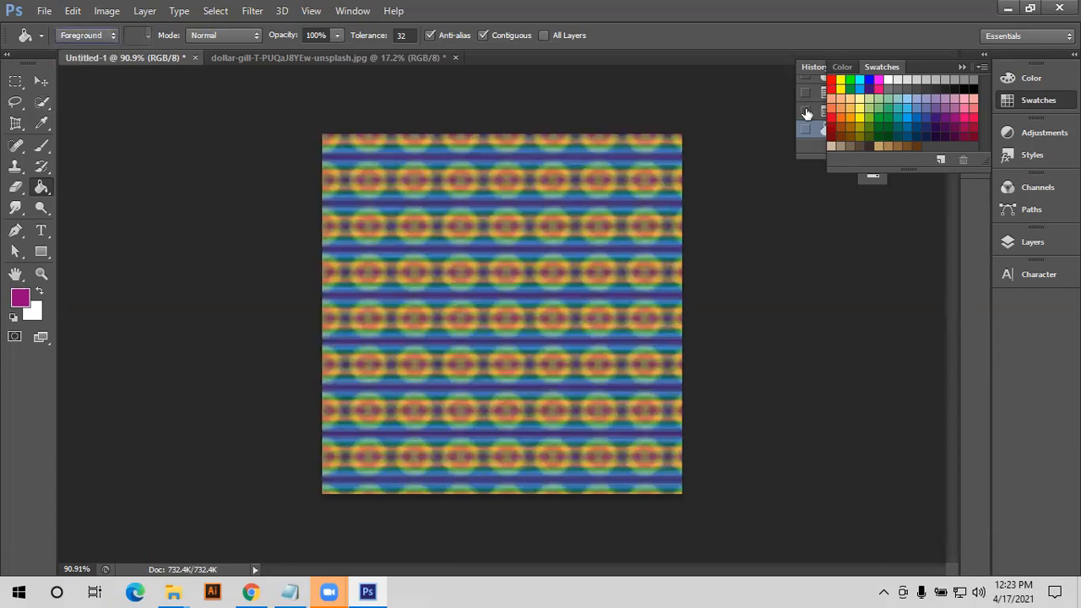
pyautogui.click(520, 244)
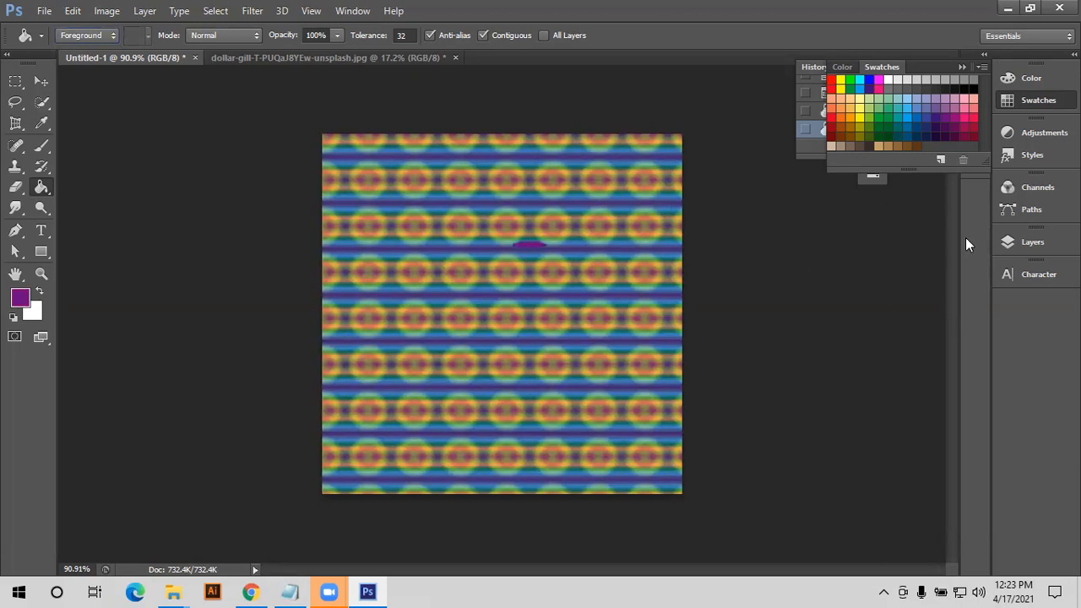
pyautogui.click(1036, 248)
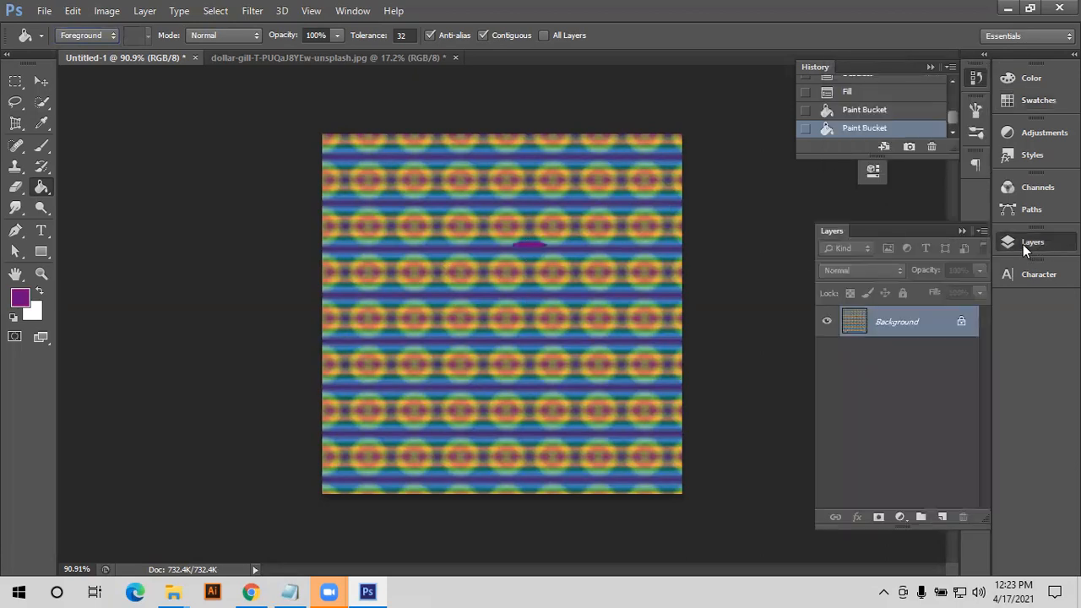
pyautogui.hotkey('ctrl', 'BackSpace')
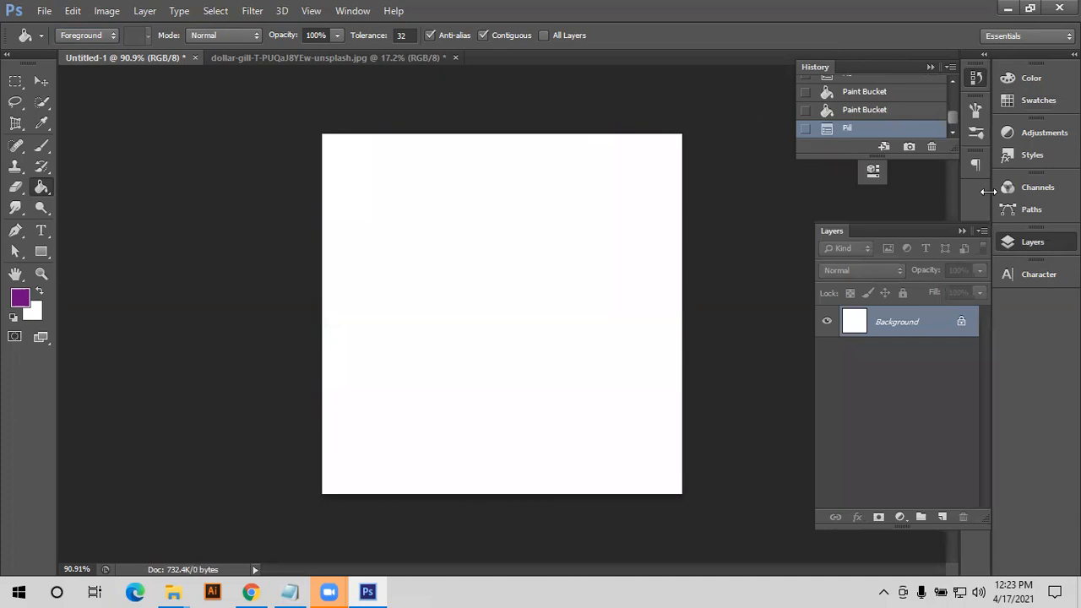
# - Fill the whole canvas with the yellow swatch using the Paint Bucket, and refill it with the white background colour
pyautogui.click(1034, 102)
pyautogui.click(859, 117)
pyautogui.click(554, 275)
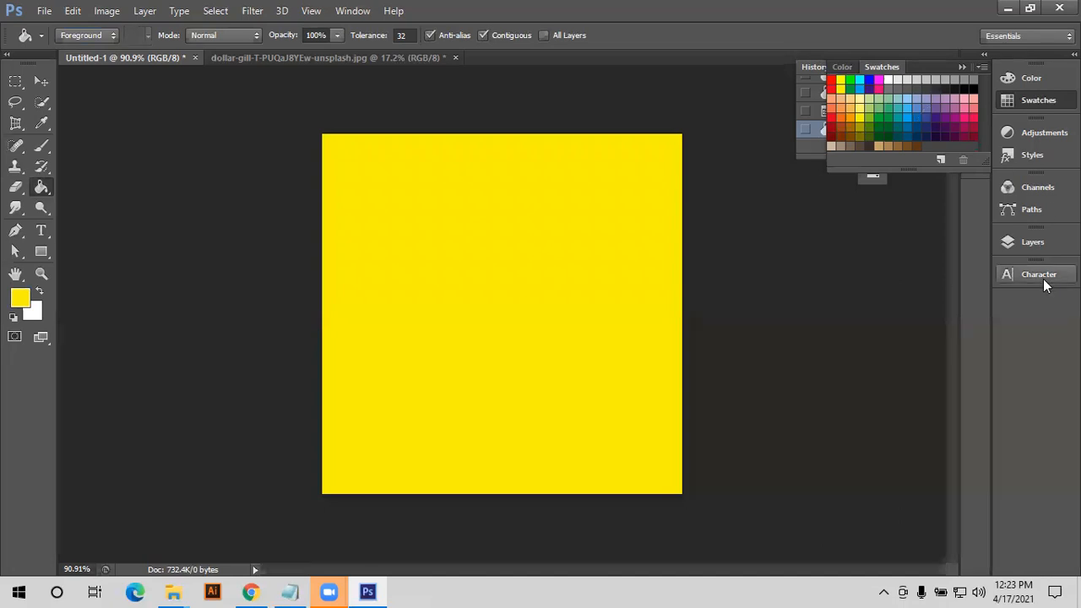
pyautogui.click(1034, 244)
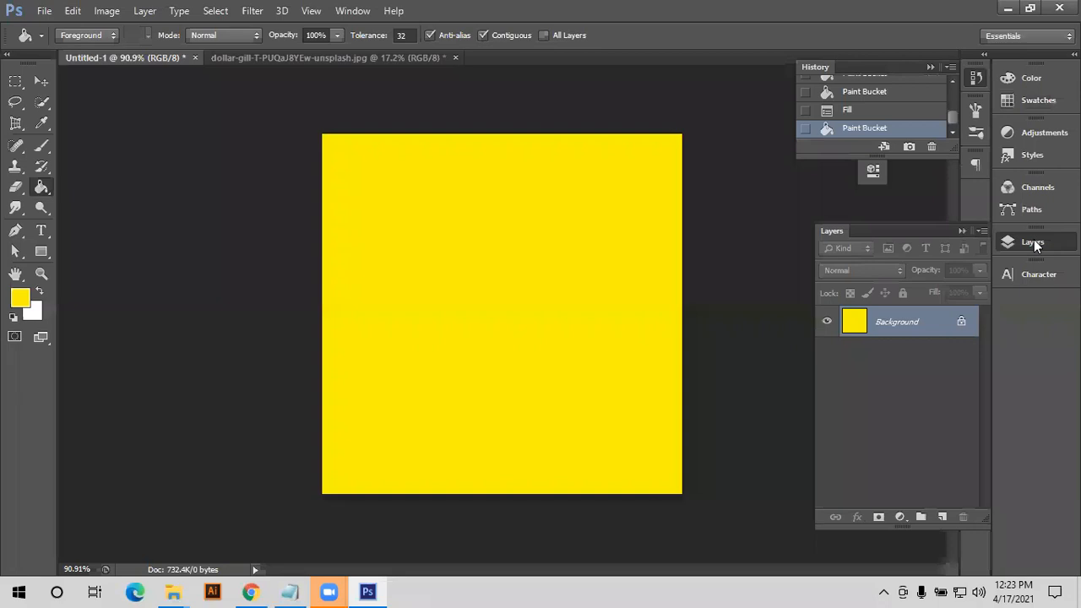
pyautogui.hotkey('ctrl', 'BackSpace')
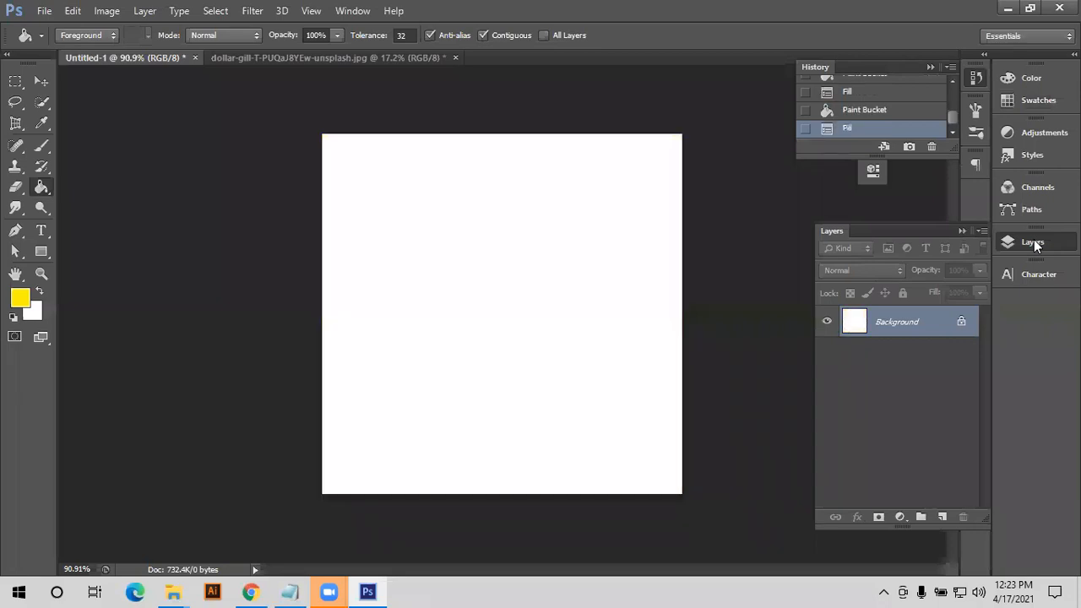
# - Activate the Type Tool, browse the installed fonts and set the font to Hind Siliguri
pyautogui.click(41, 230)
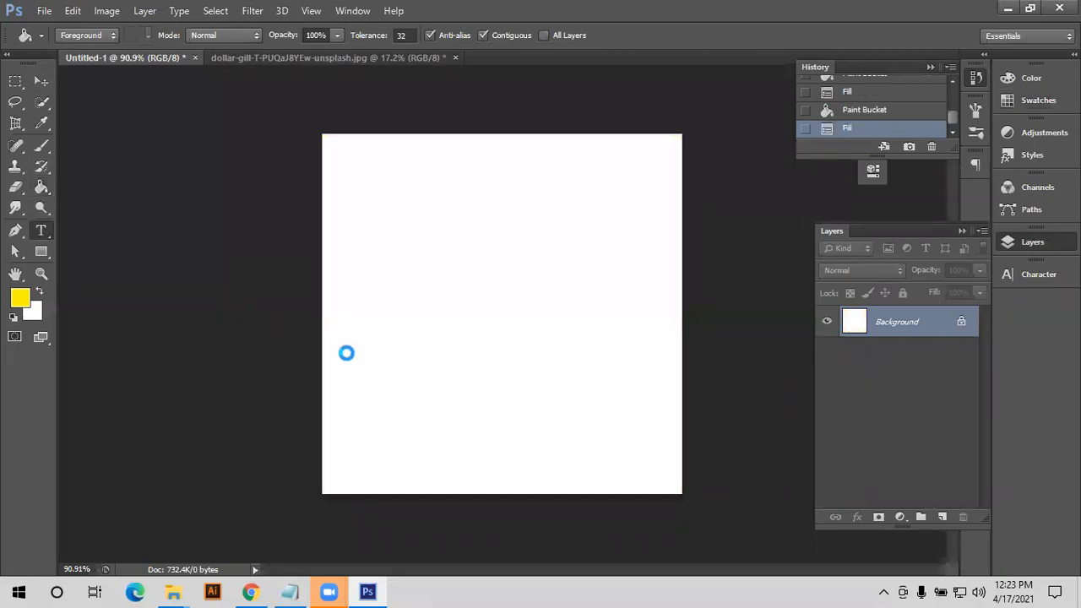
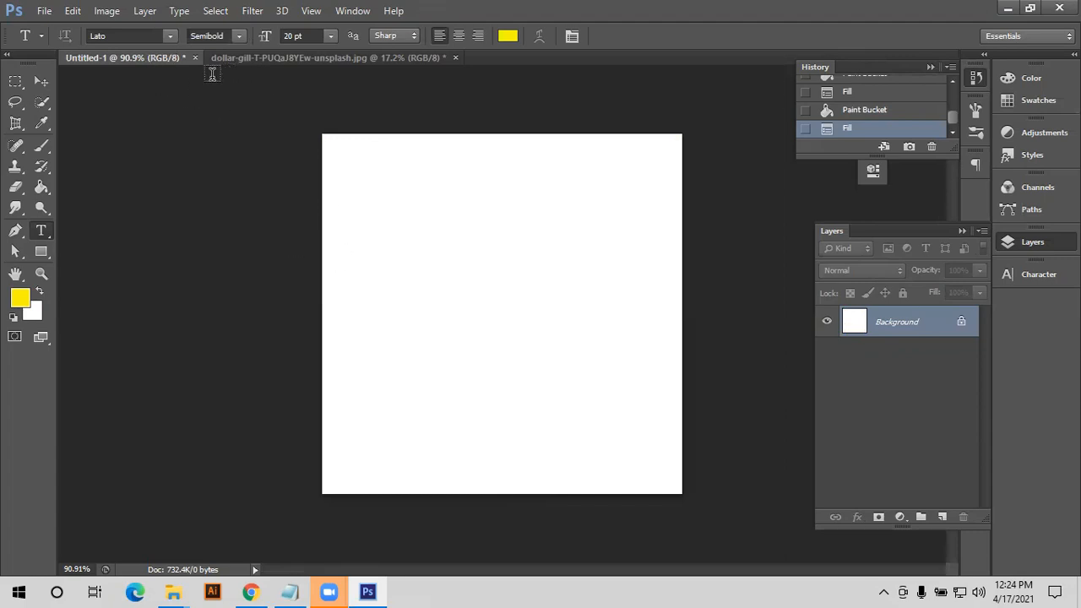
pyautogui.click(171, 38)
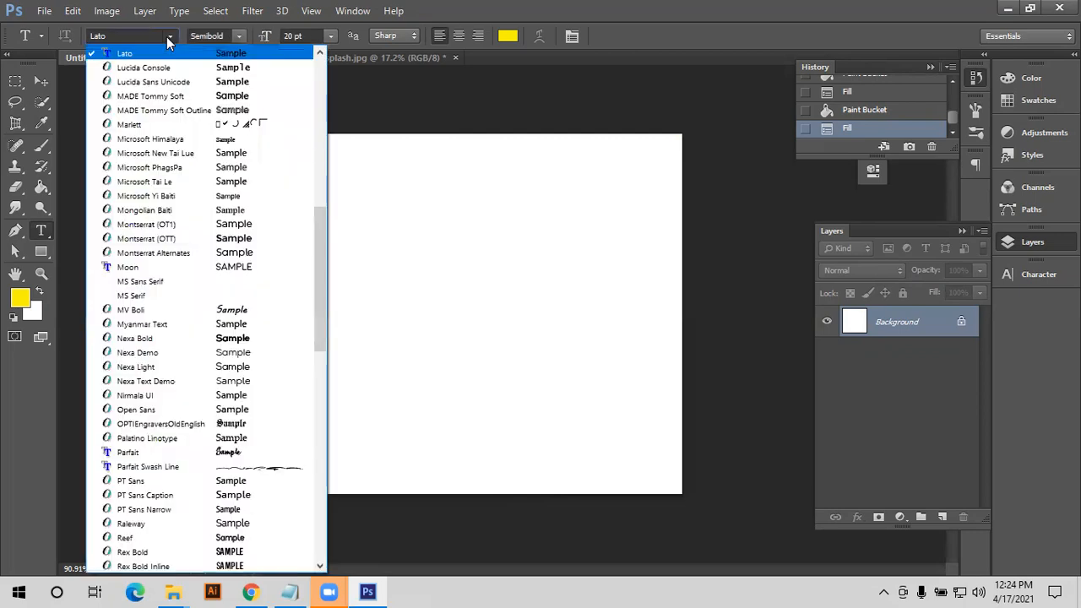
pyautogui.scroll(1, 228, 126)
pyautogui.scroll(12, 228, 126)
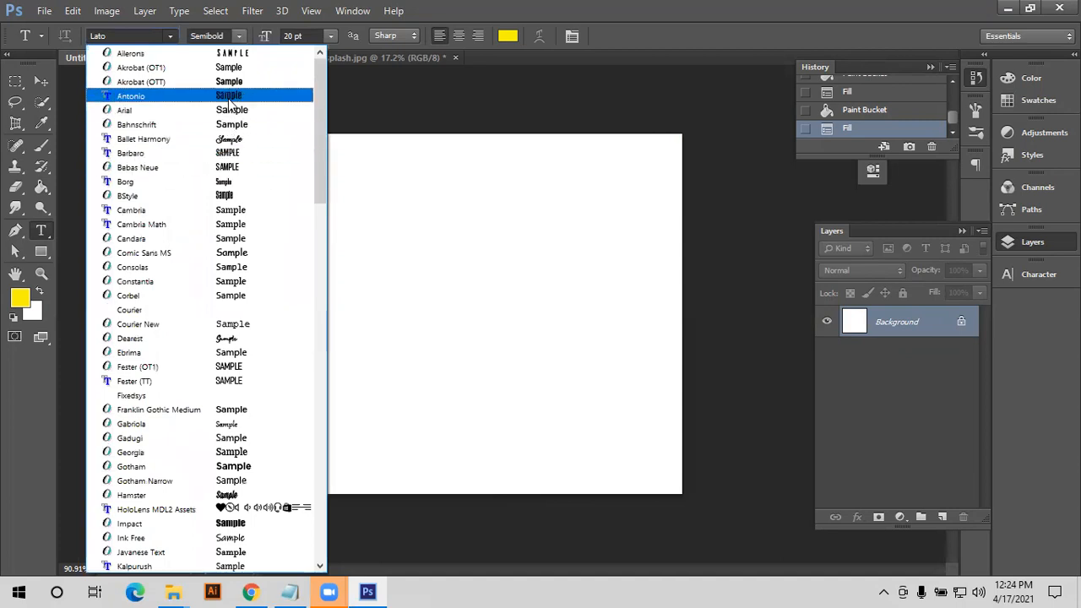
pyautogui.click(172, 35)
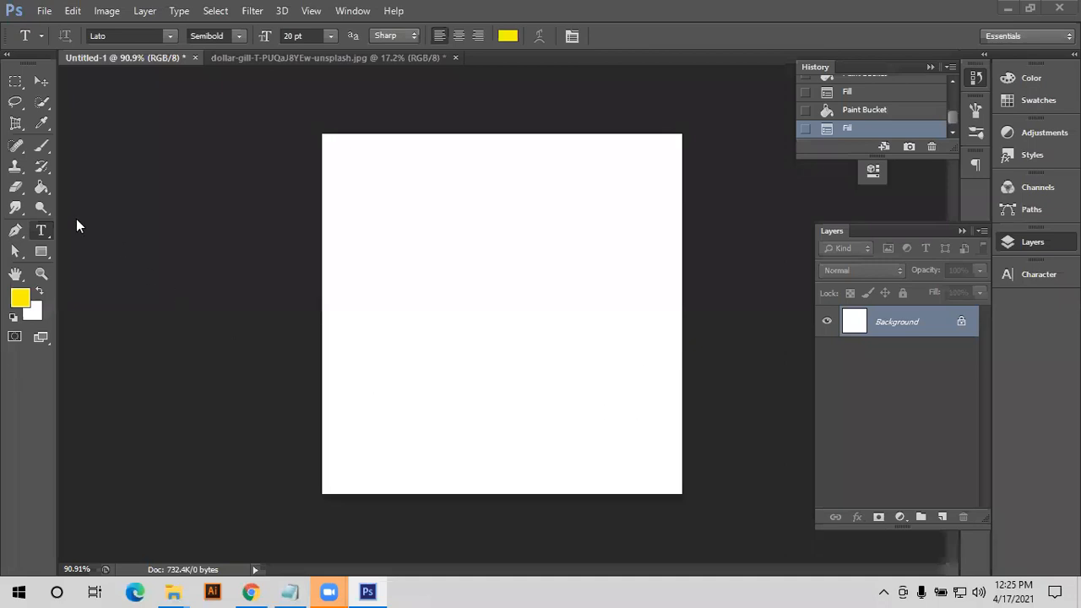
pyautogui.click(170, 38)
pyautogui.scroll(6, 192, 103)
pyautogui.scroll(7, 192, 105)
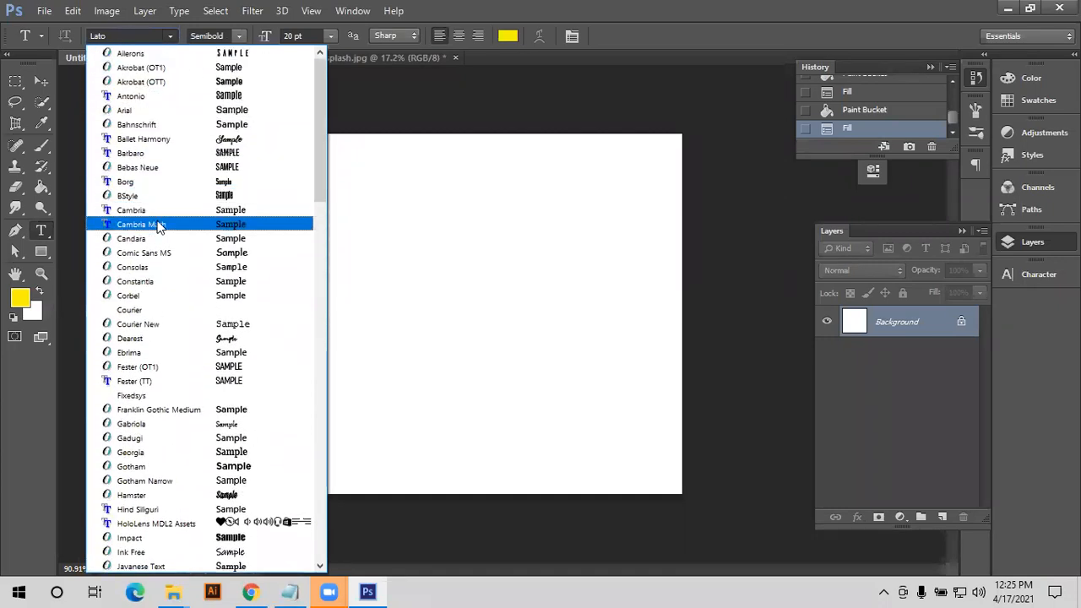
pyautogui.scroll(-2, 164, 315)
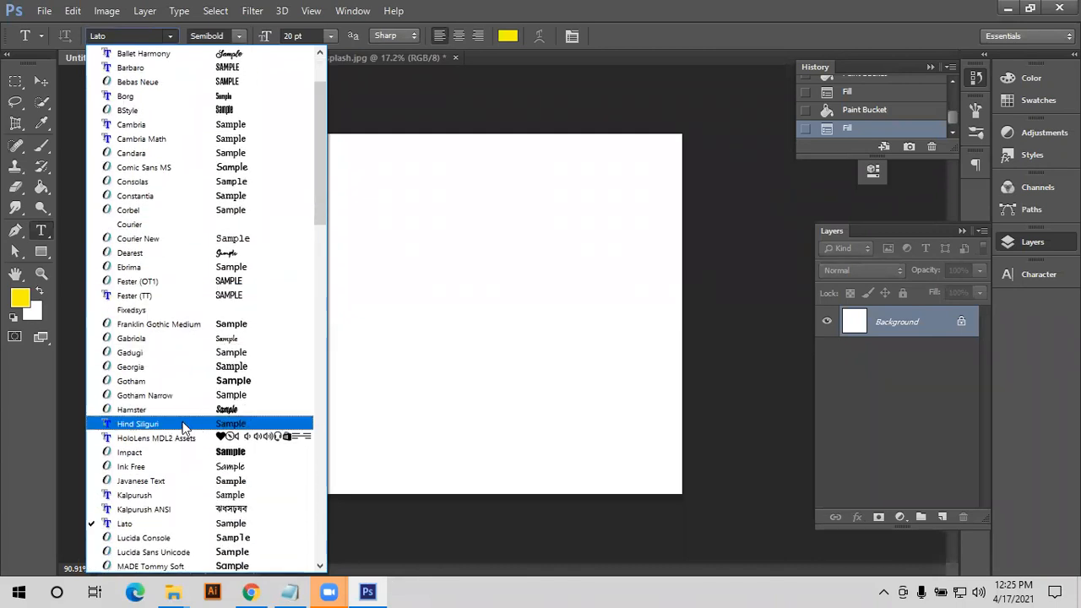
pyautogui.click(183, 424)
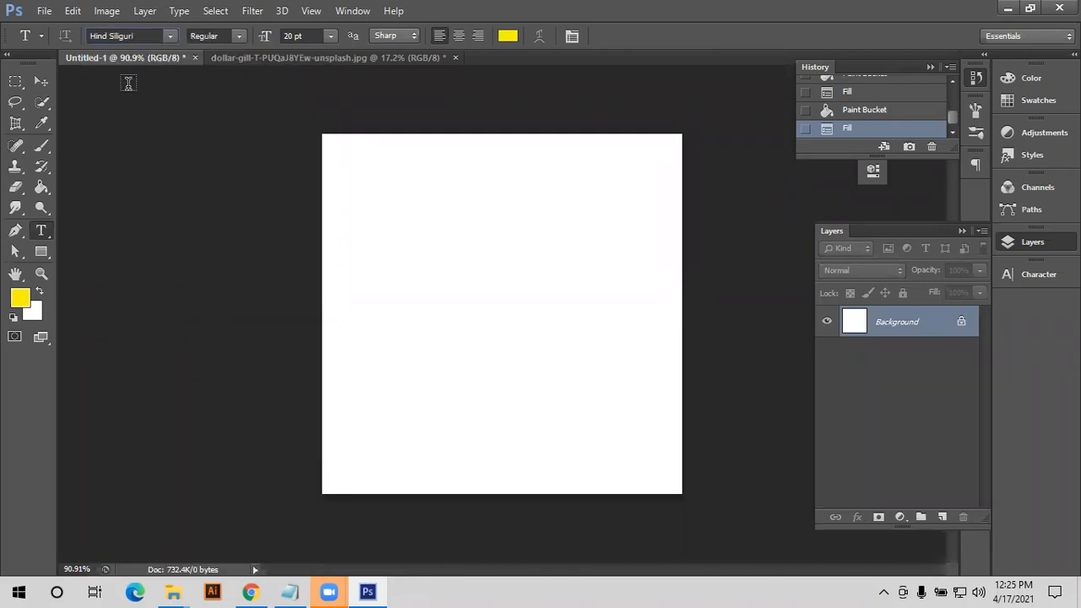
pyautogui.click(360, 271)
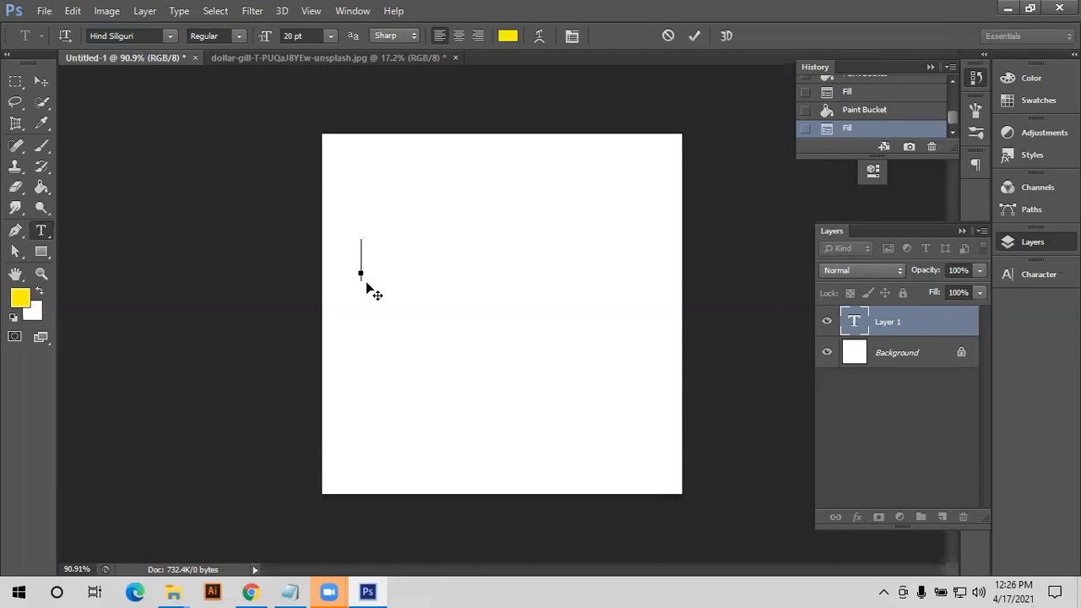
pyautogui.write('ama')
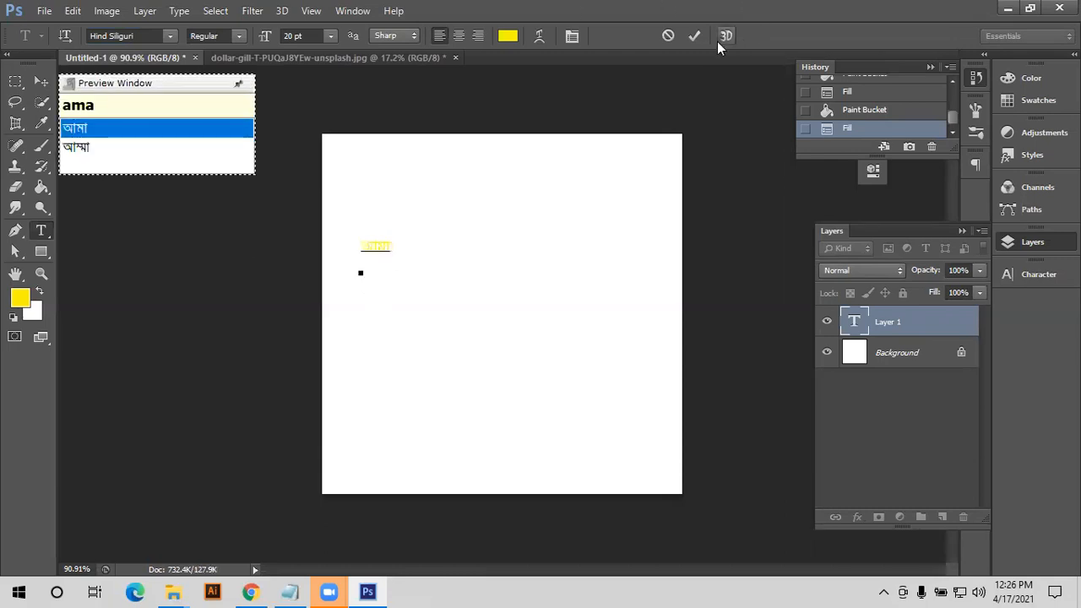
pyautogui.click(670, 36)
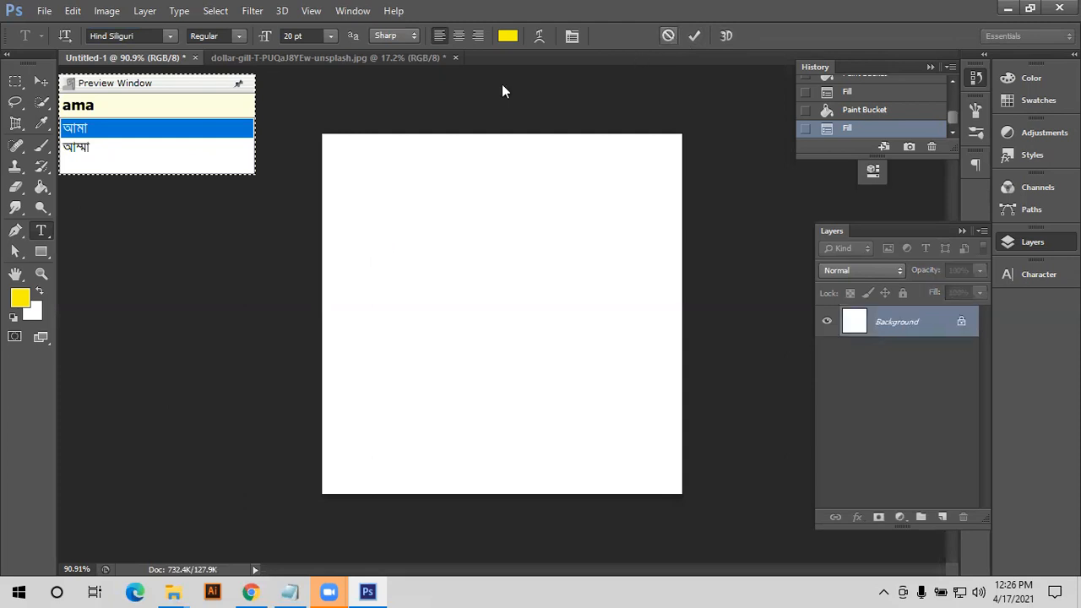
# - Set the text colour to red f80000 and the font size to 60 pt, and start a text line on the canvas
pyautogui.click(511, 37)
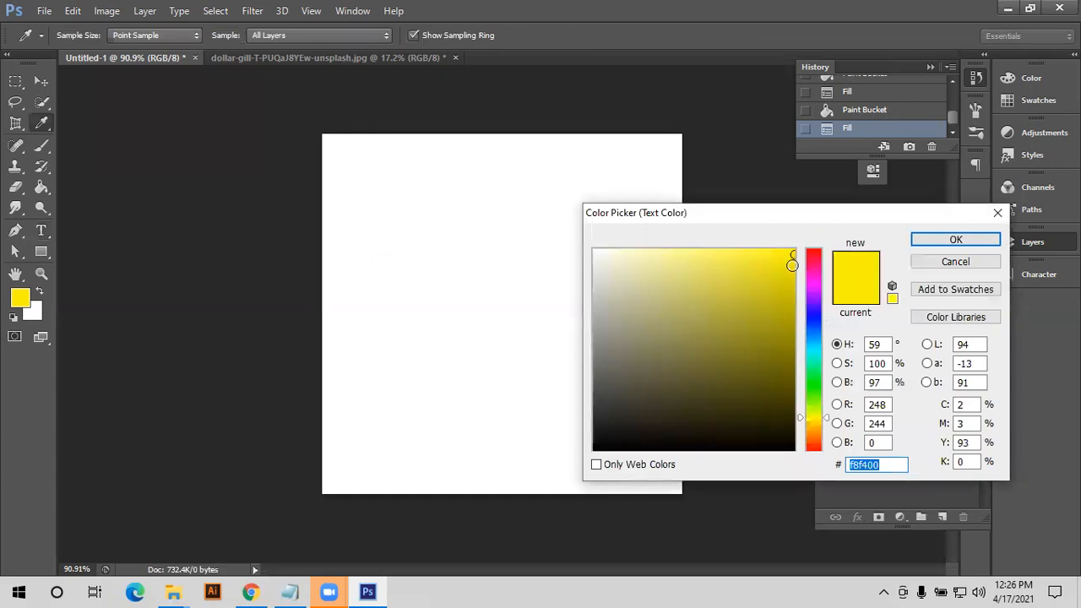
pyautogui.click(809, 241)
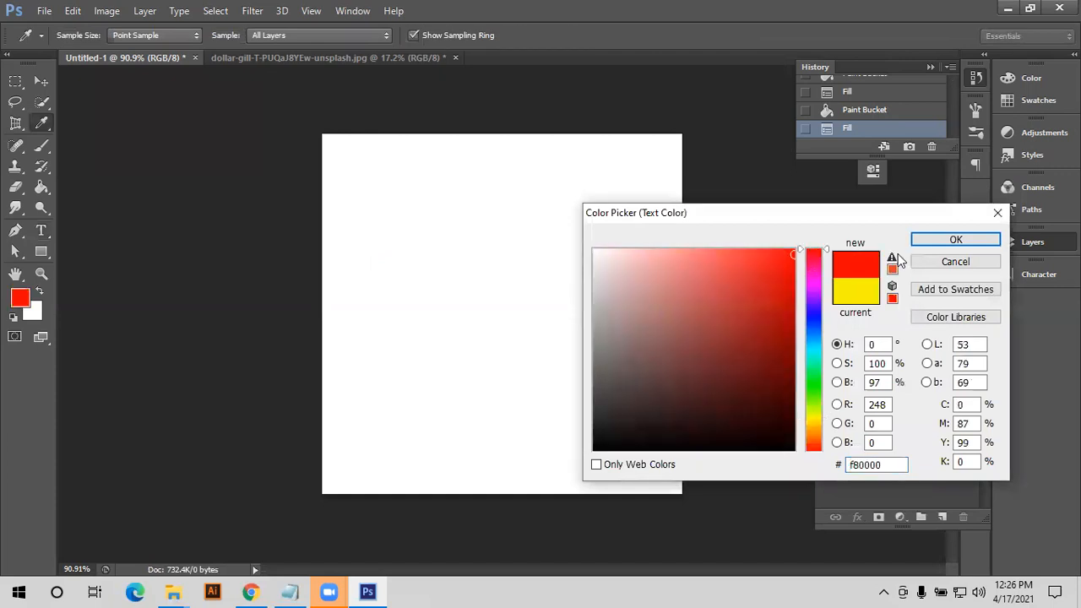
pyautogui.click(955, 239)
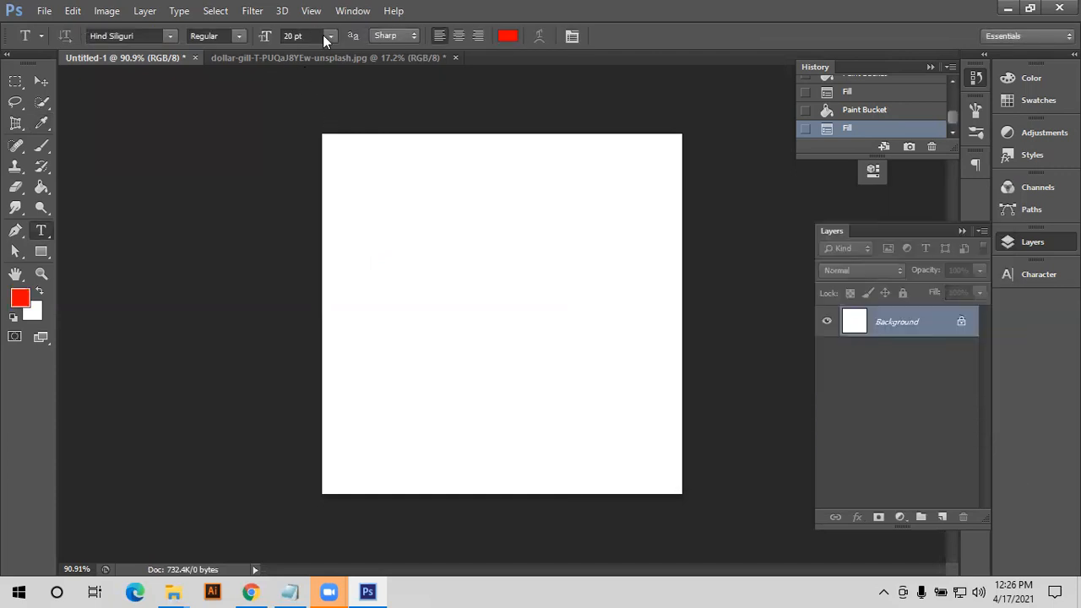
pyautogui.click(330, 35)
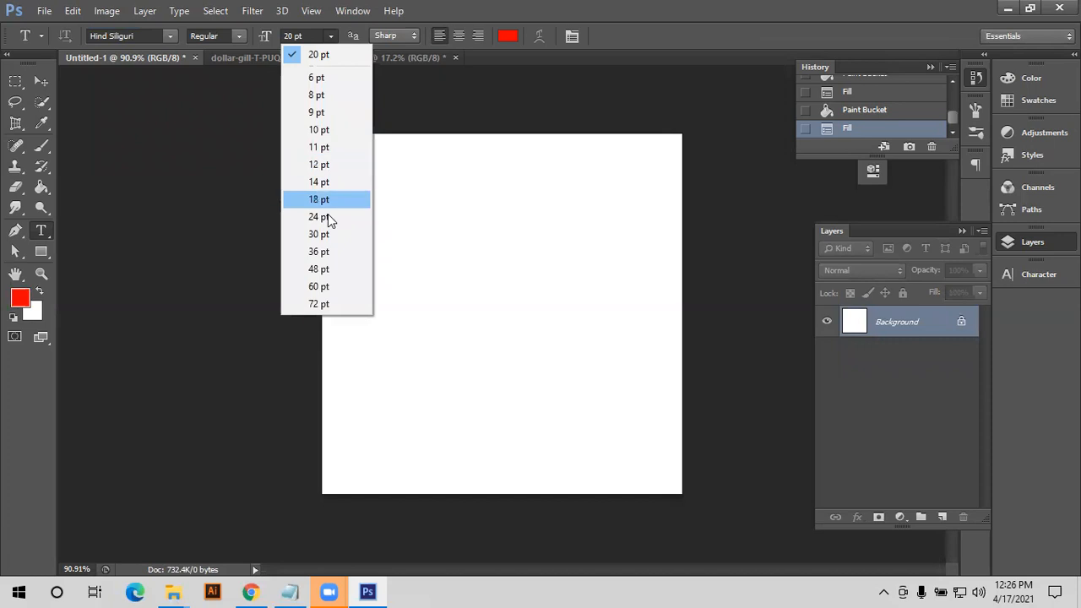
pyautogui.click(318, 286)
pyautogui.click(383, 295)
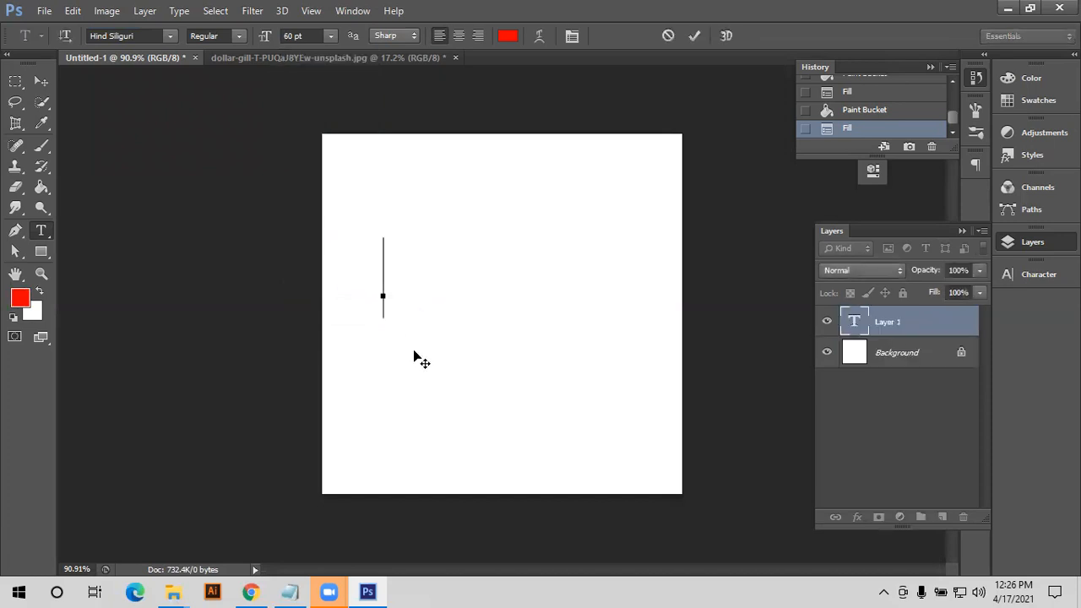
pyautogui.write('ama')
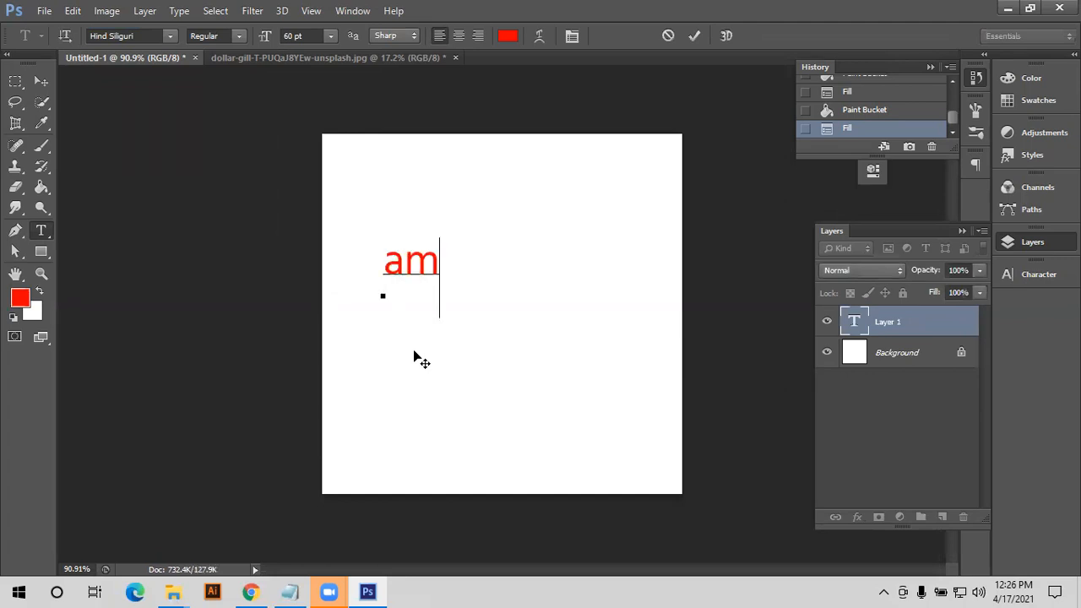
pyautogui.press('BackSpace')
pyautogui.press('BackSpace')
pyautogui.press('BackSpace')
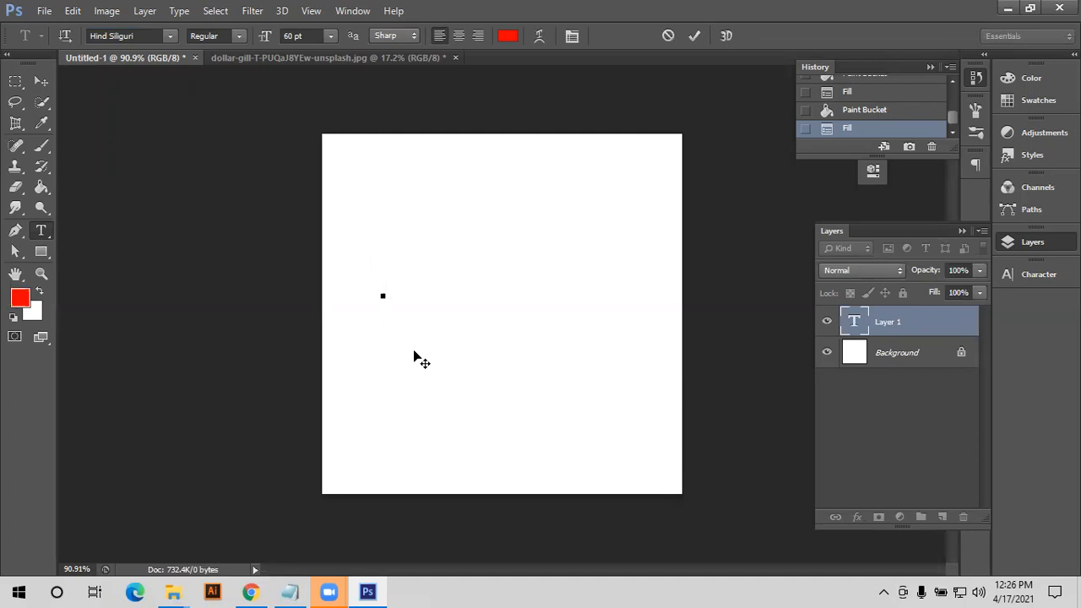
# - Enter the Bengali text "আমার সোনার" phonetically as "amar sonar" without a third word, and commit the text layer
pyautogui.write('amar sonar')
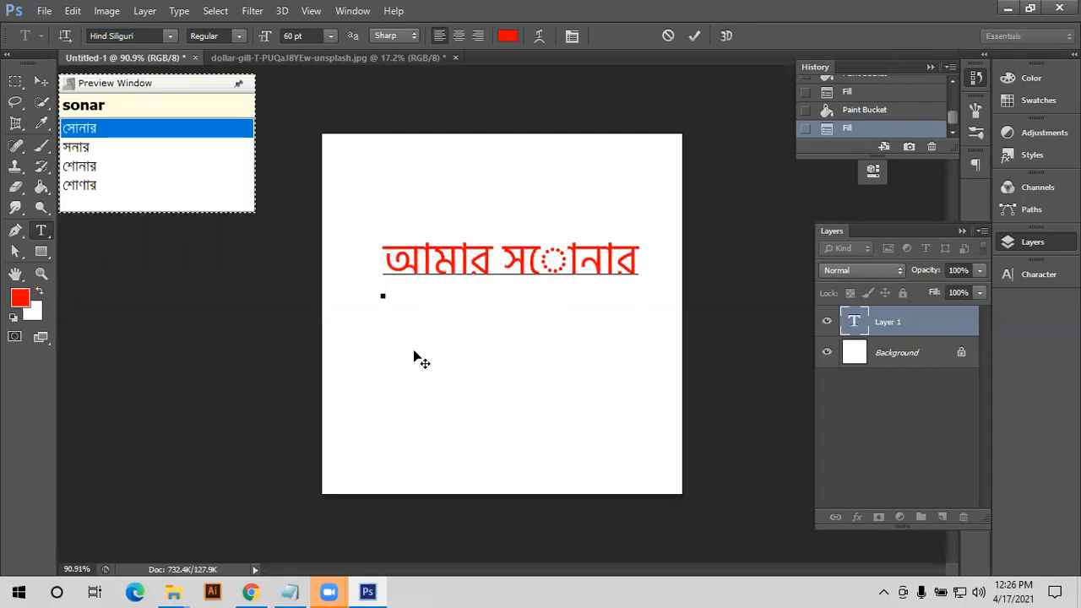
pyautogui.press('space')
pyautogui.write('ban')
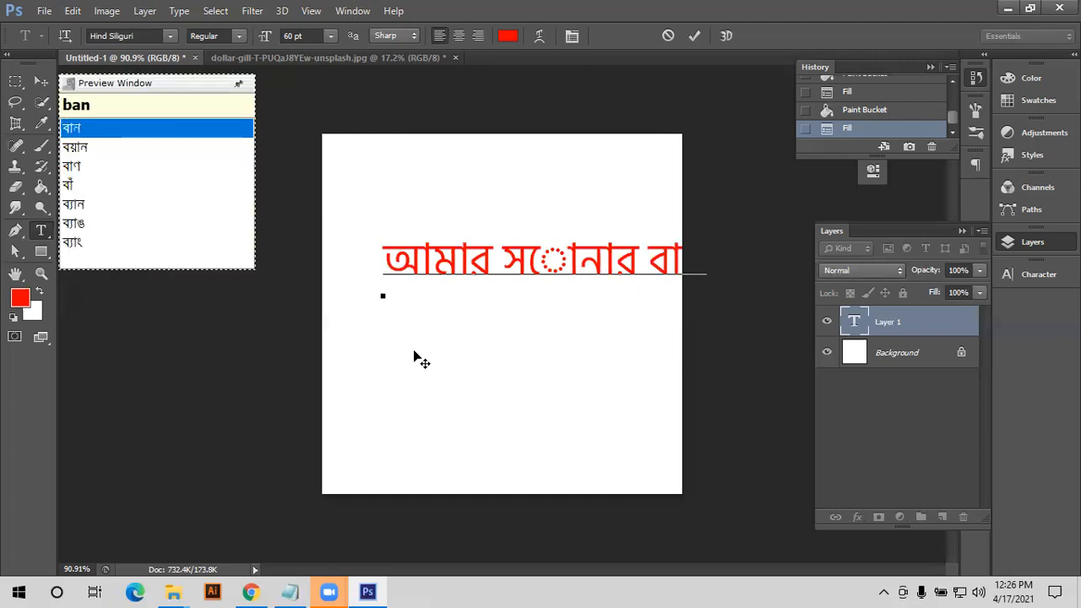
pyautogui.press('Left')
pyautogui.press('Left')
pyautogui.press('Delete')
pyautogui.press('Delete')
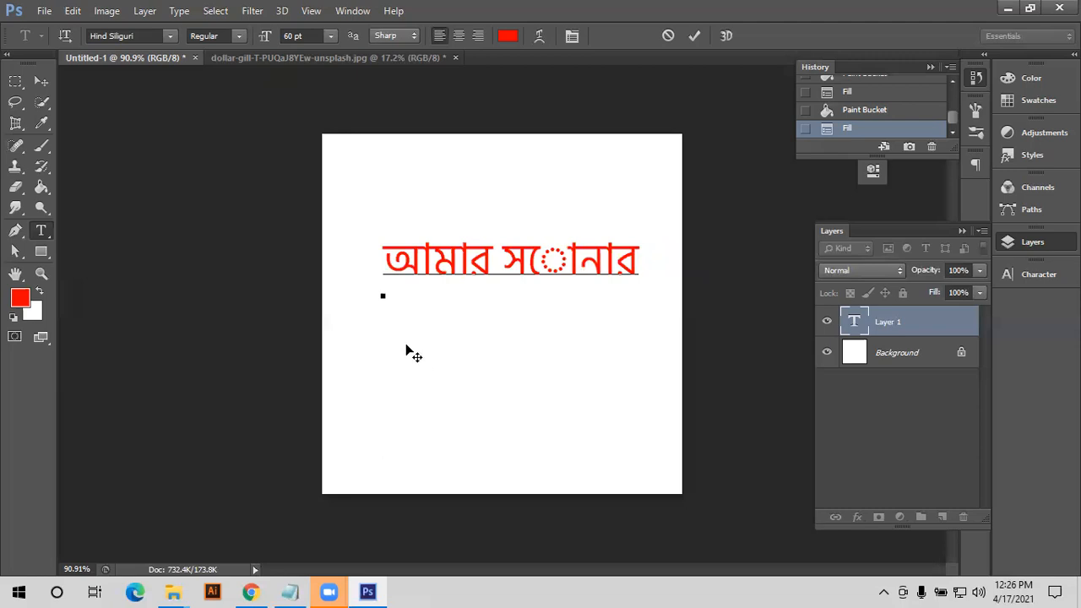
pyautogui.click(695, 35)
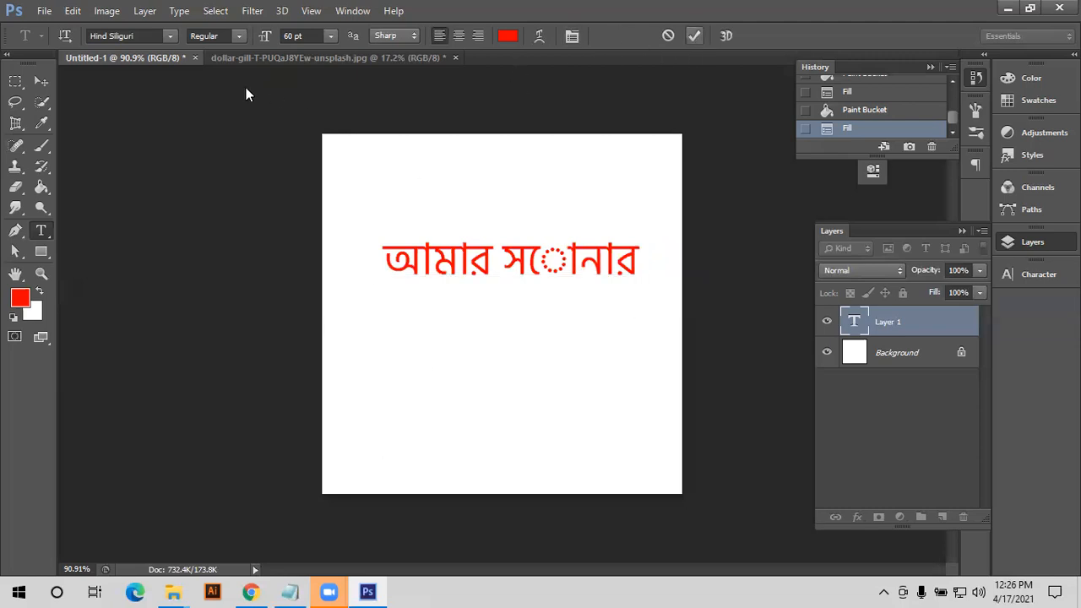
# - Move the red Bengali text around the upper part of the canvas with the Move Tool, and delete its layer
pyautogui.click(40, 80)
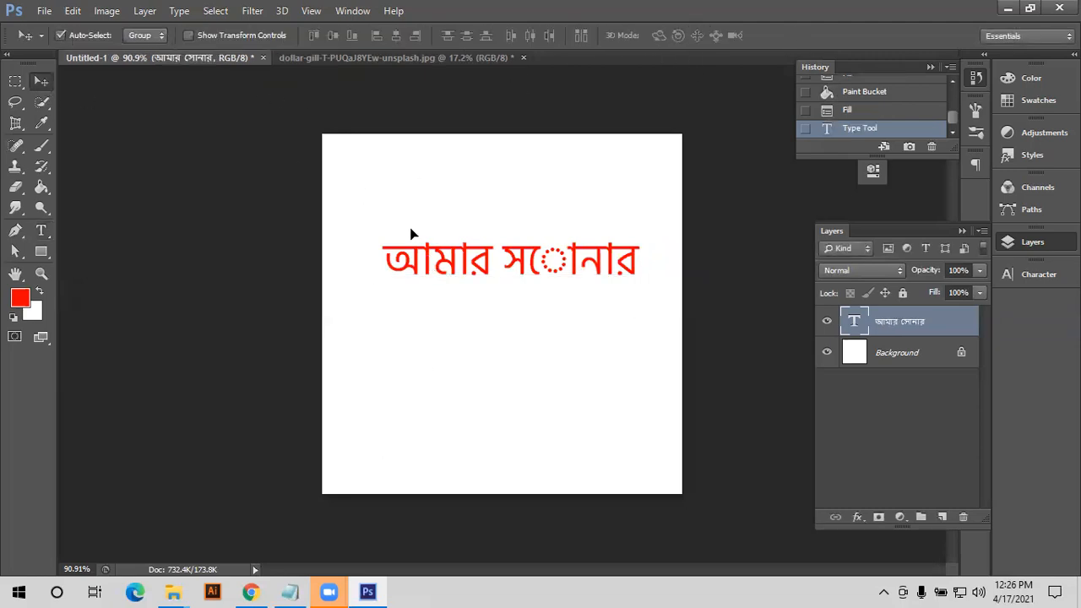
pyautogui.moveTo(413, 234); pyautogui.dragTo(384, 189)
pyautogui.moveTo(410, 229); pyautogui.dragTo(397, 200)
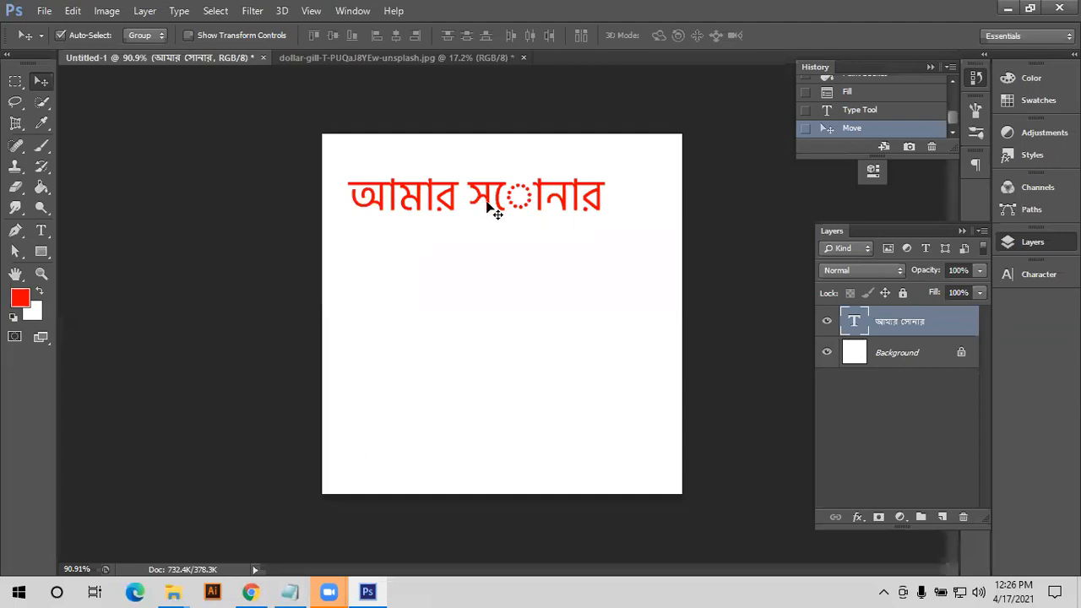
pyautogui.moveTo(486, 197); pyautogui.dragTo(520, 221)
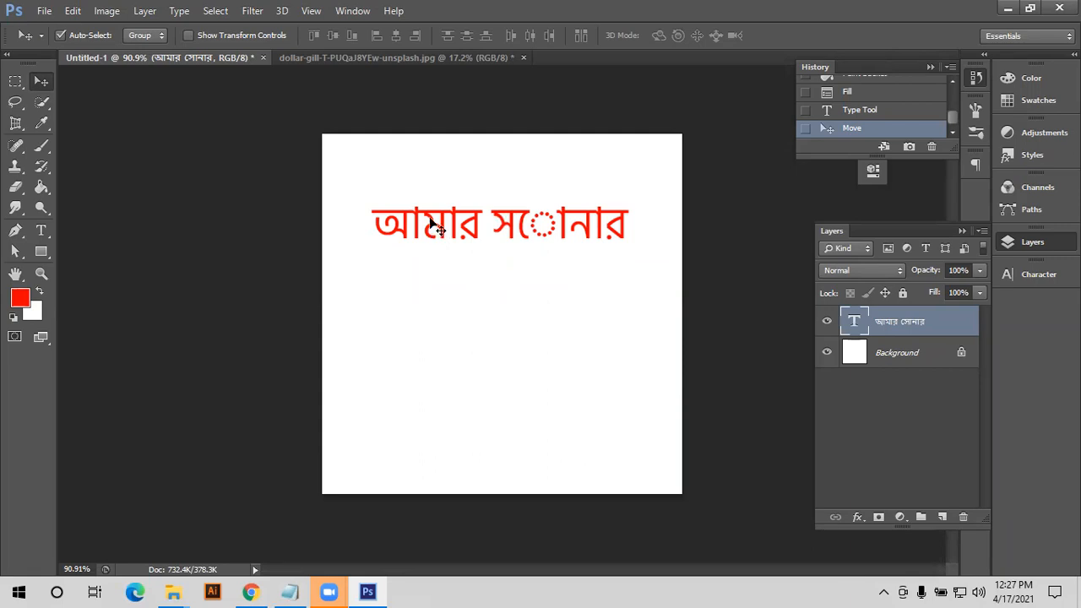
pyautogui.moveTo(429, 221)
pyautogui.mouseDown()
pyautogui.moveTo(423, 259)
pyautogui.moveTo(428, 233)
pyautogui.mouseUp()
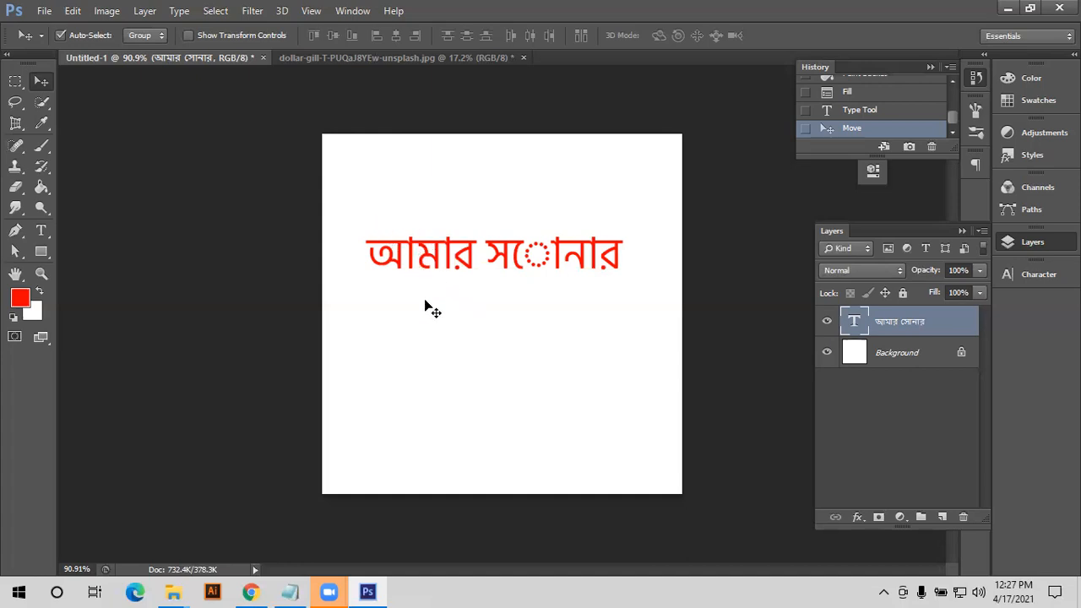
pyautogui.press('Delete')
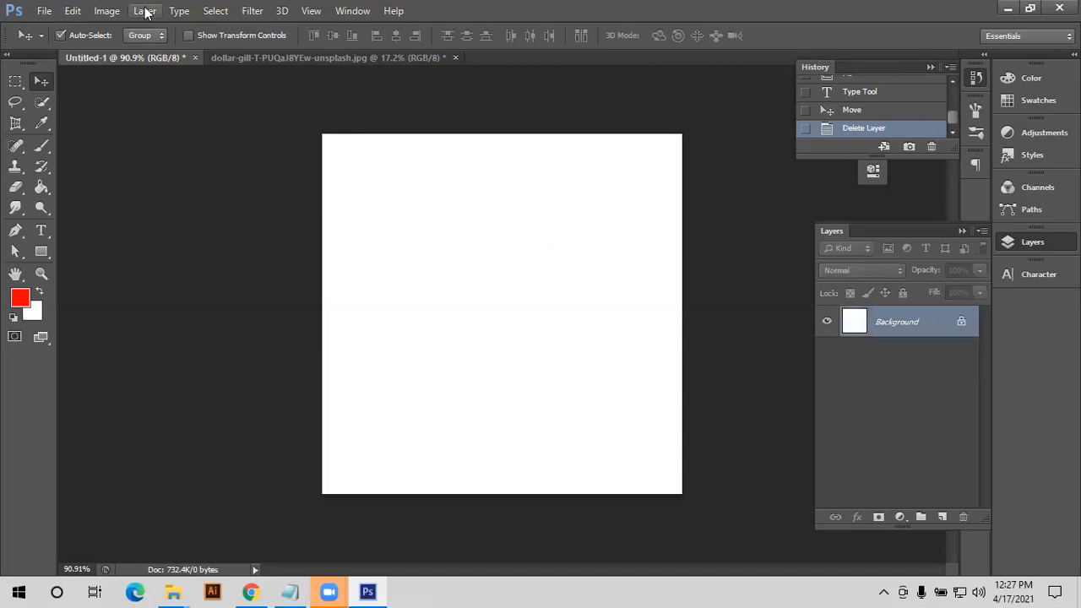
# - Change the text engine option in the Type preferences to Middle Eastern and apply it
pyautogui.click(74, 12)
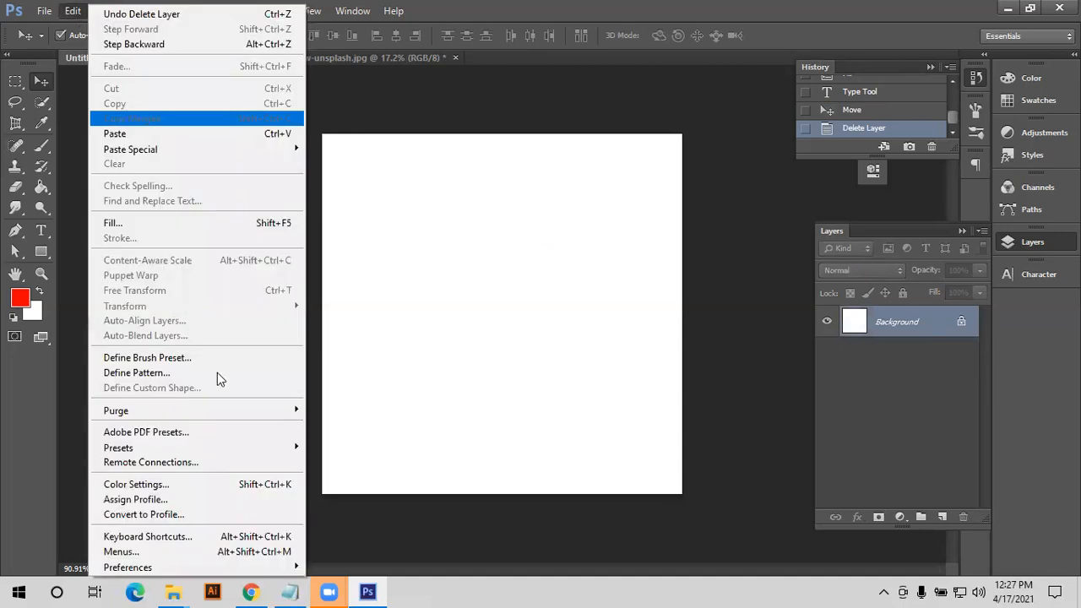
pyautogui.moveTo(183, 576)
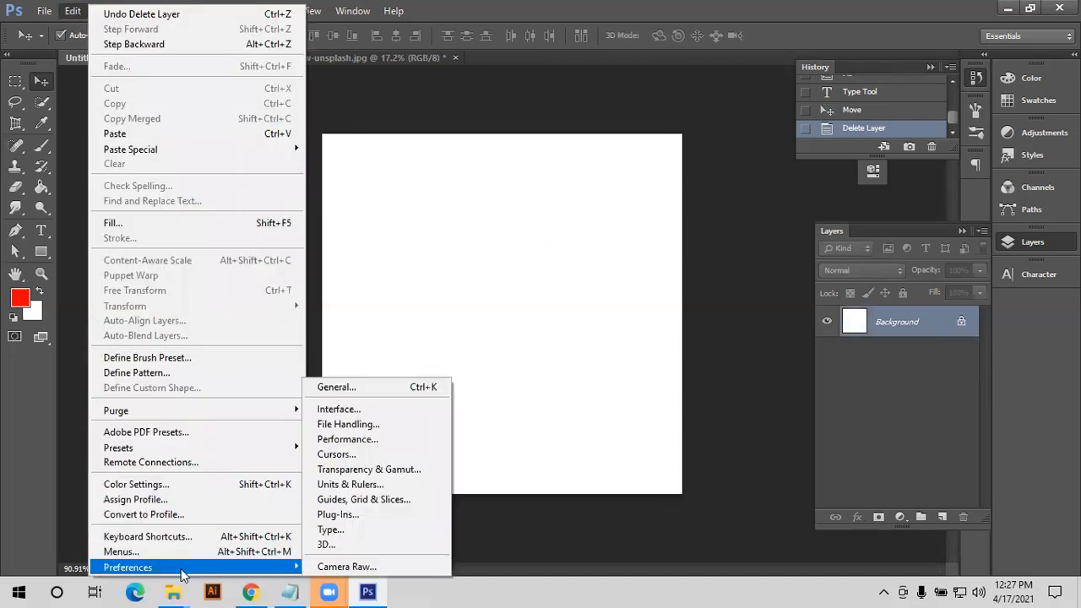
pyautogui.click(329, 531)
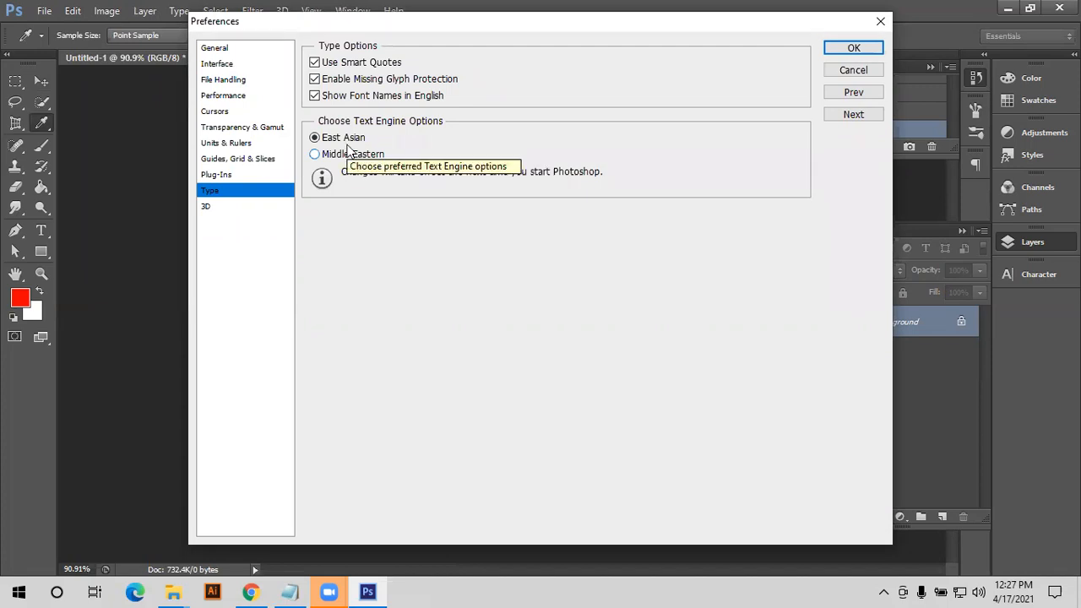
pyautogui.click(317, 156)
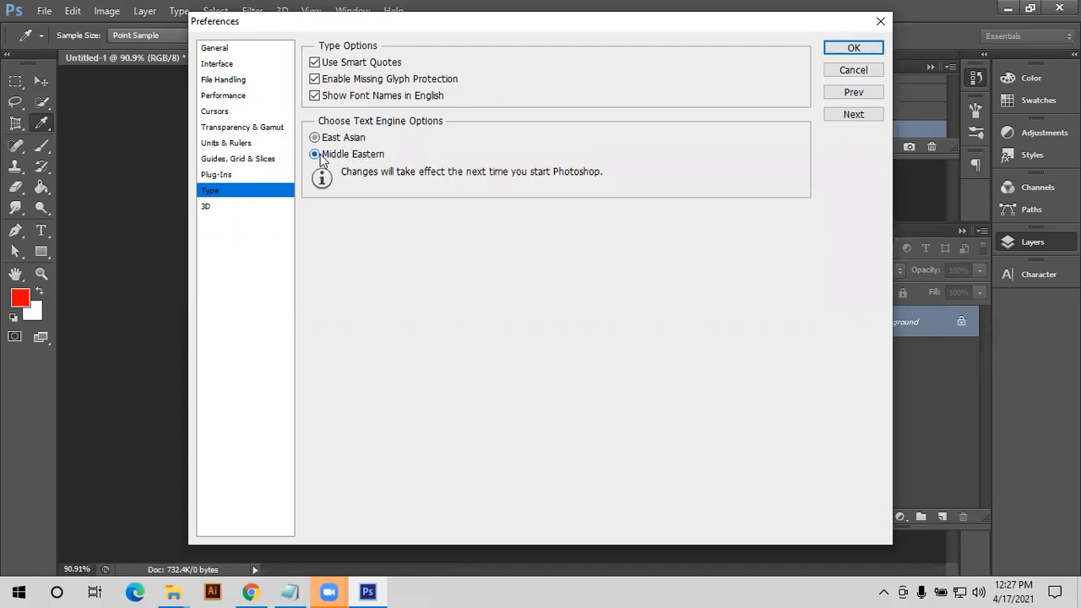
pyautogui.click(854, 49)
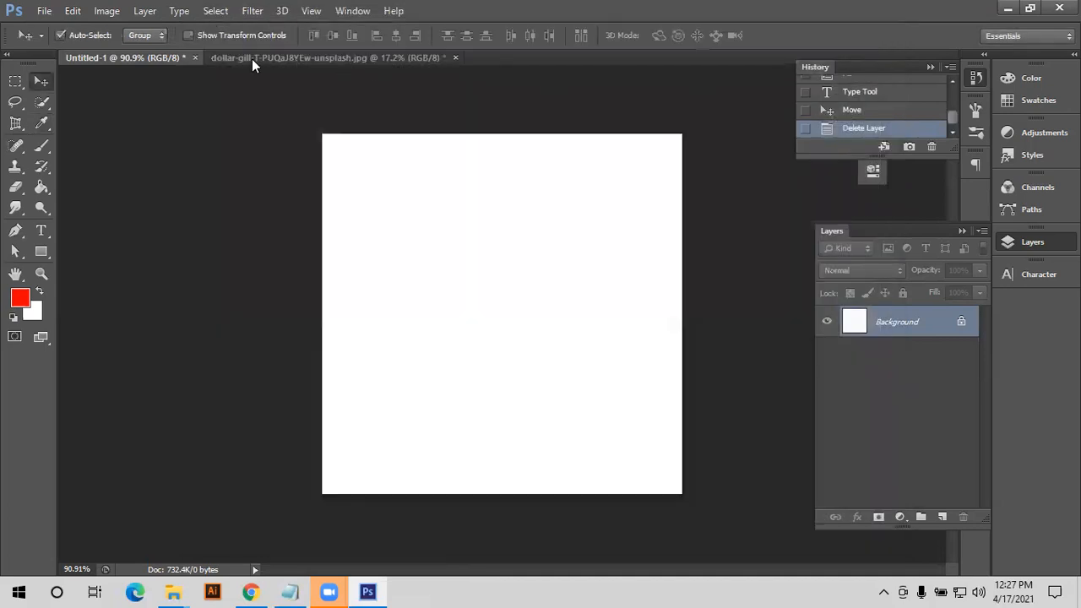
# - Close the Untitled-1 document and the bride photo without saving changes, and exit Photoshop
pyautogui.click(195, 57)
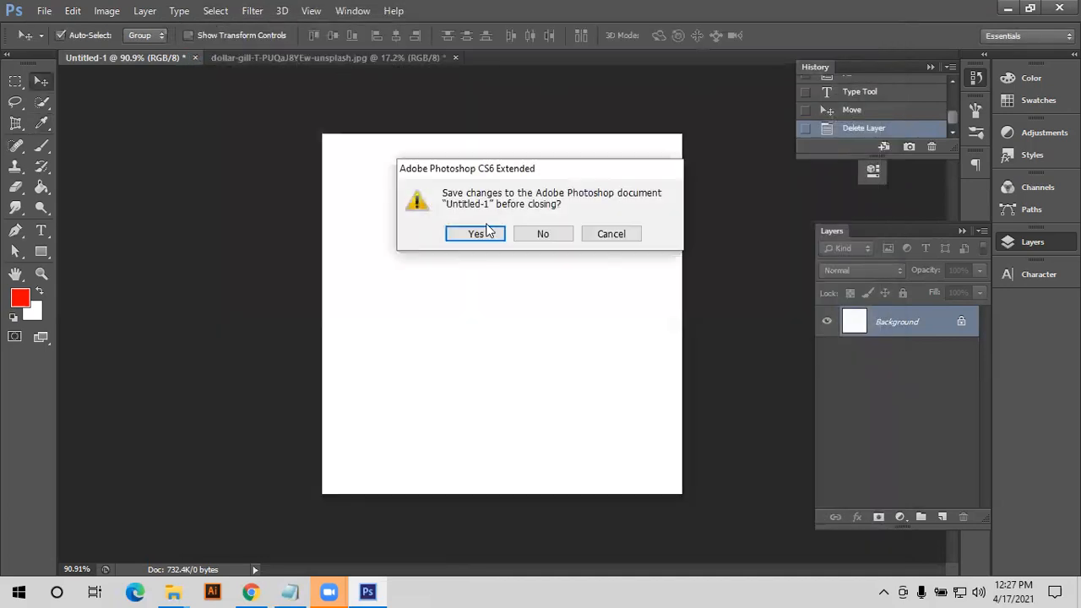
pyautogui.click(551, 234)
pyautogui.click(194, 57)
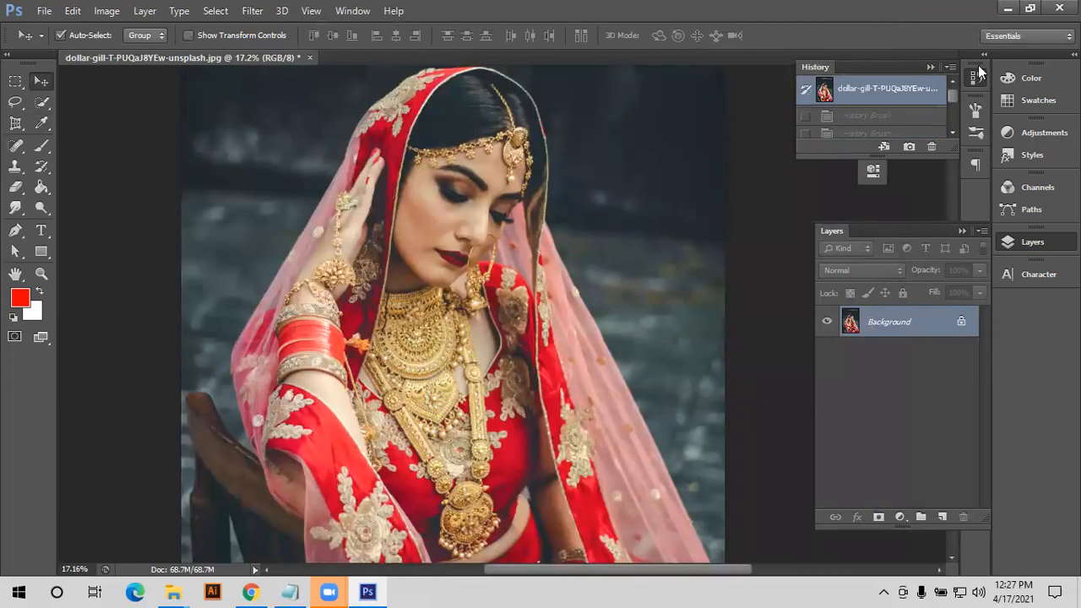
pyautogui.click(309, 57)
pyautogui.click(550, 236)
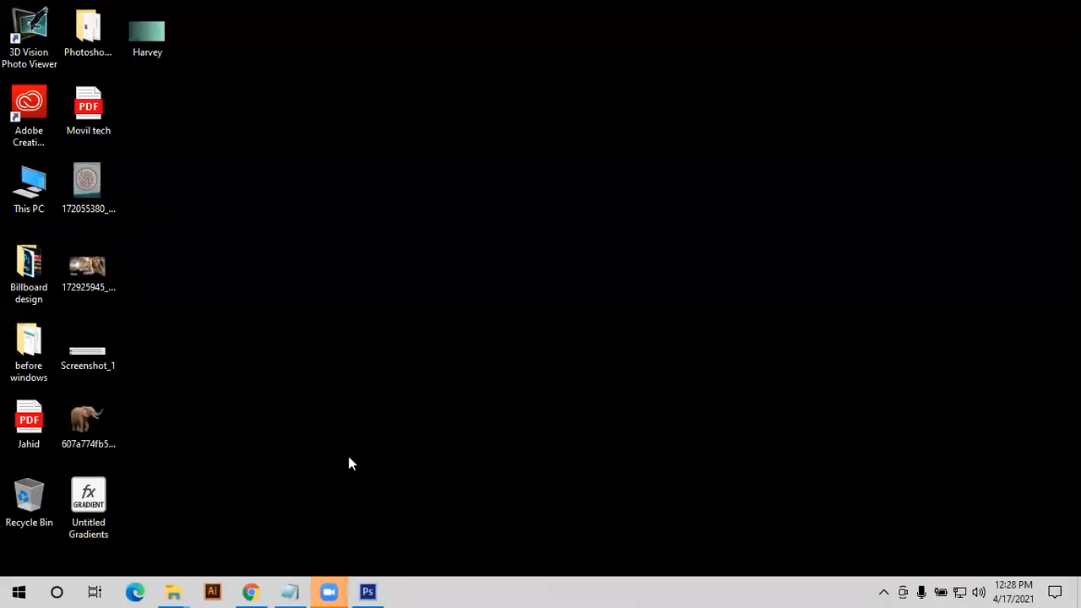
# - Launch PhotoshopCS6Portable from the desktop's PhotoshopPortable folder, accepting the restore of its settings, and minimise the folder window
pyautogui.doubleClick(87, 38)
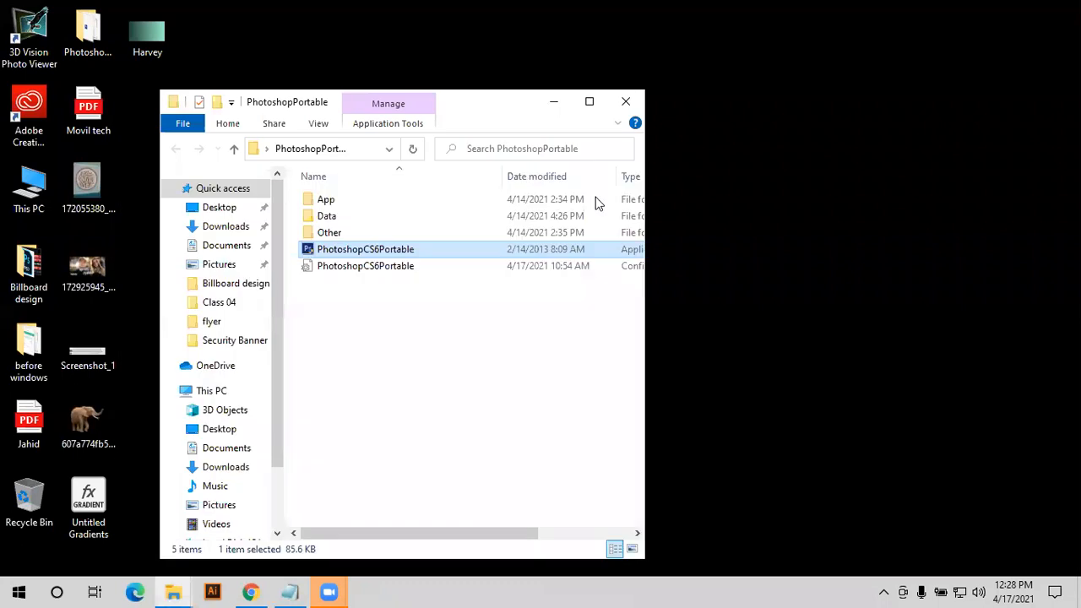
pyautogui.press('super+Up')
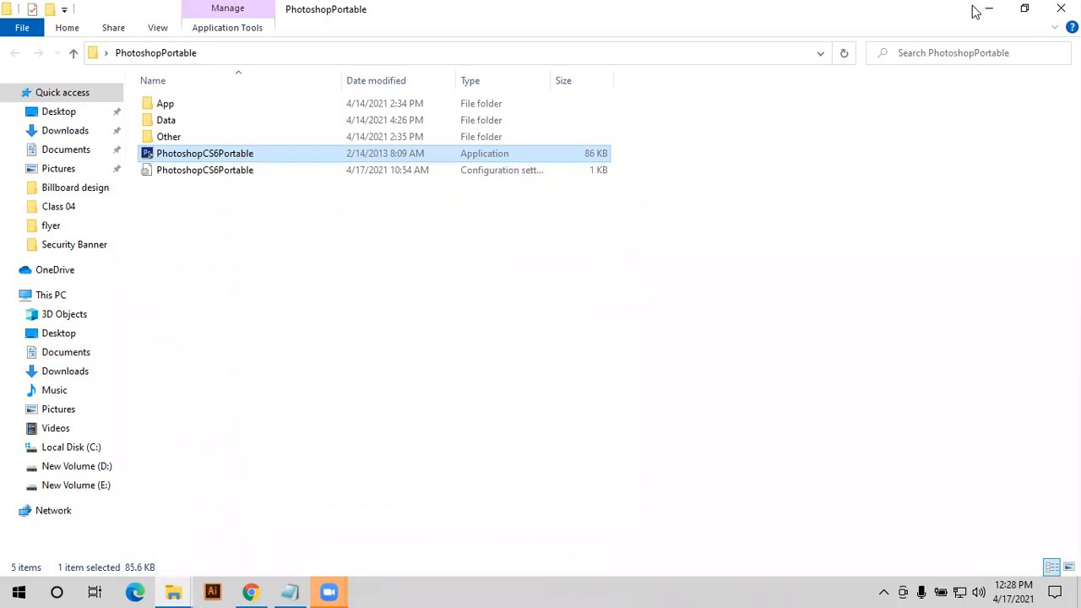
pyautogui.press('Return')
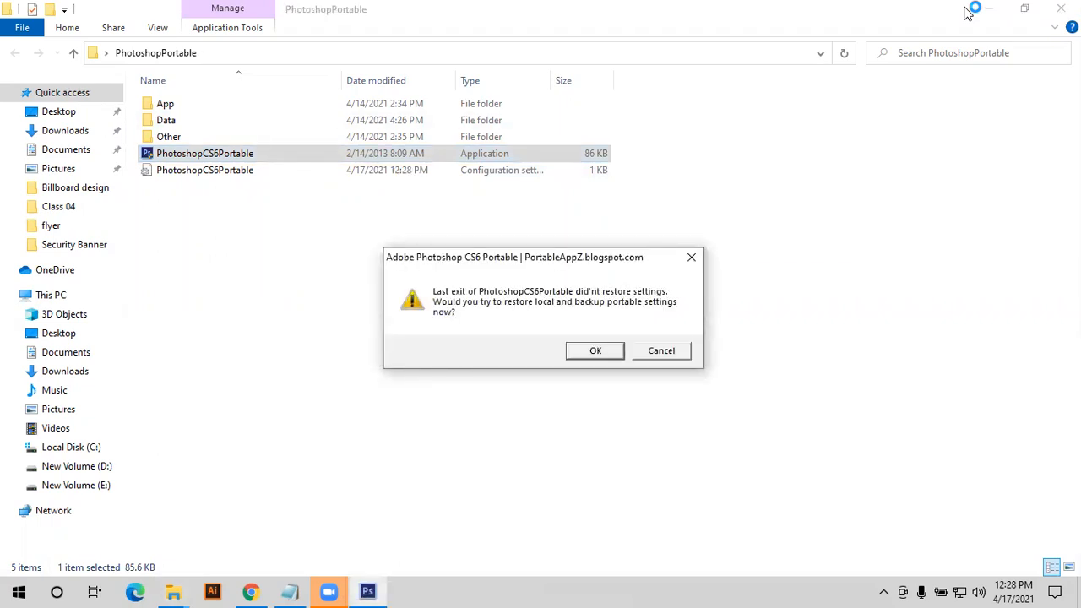
pyautogui.press('Return')
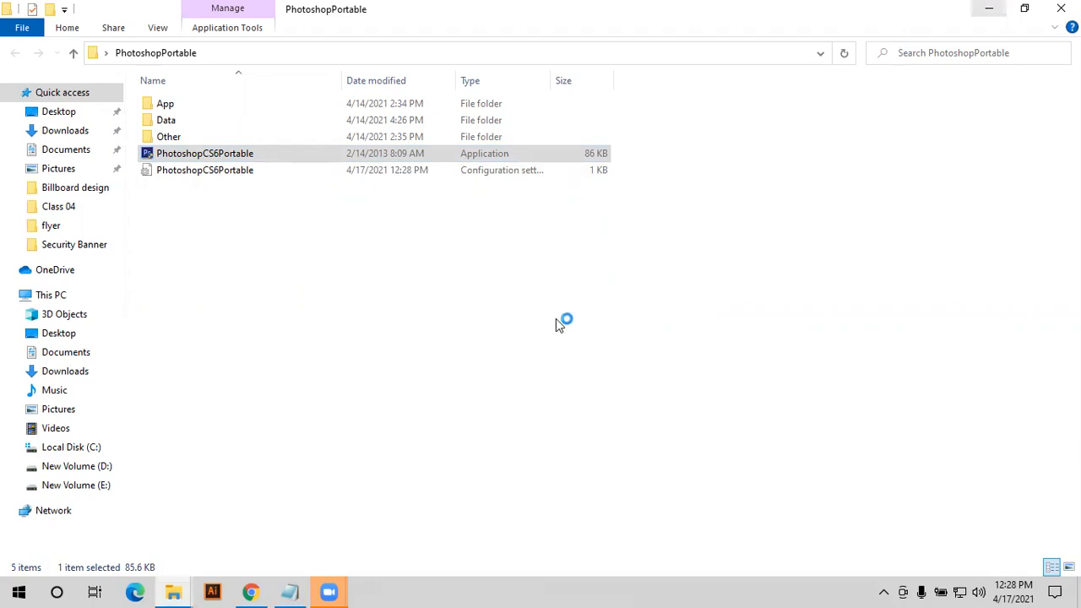
pyautogui.click(988, 9)
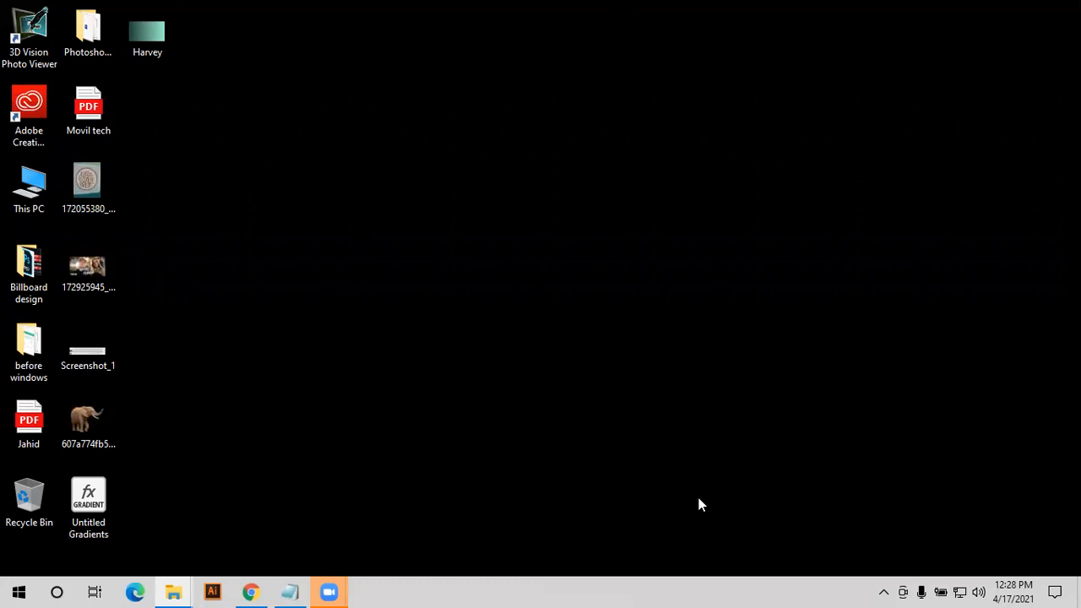
# - Switch to Chrome and open lipighor.com in a new tab
pyautogui.hotkey('alt', 'Tab')
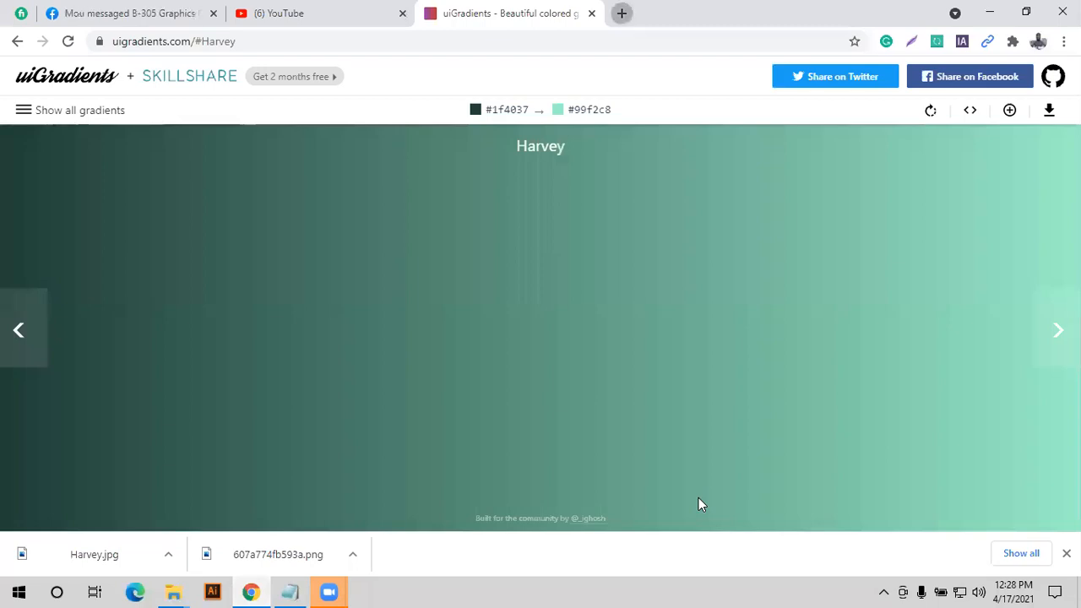
pyautogui.hotkey('ctrl', 't')
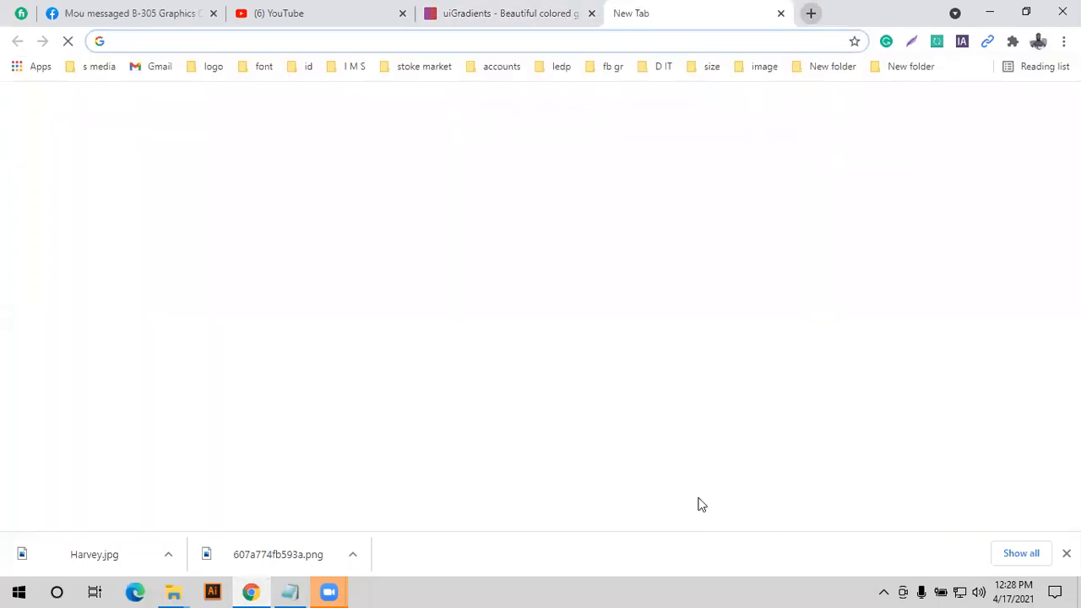
pyautogui.write('lip')
pyautogui.press('Return')
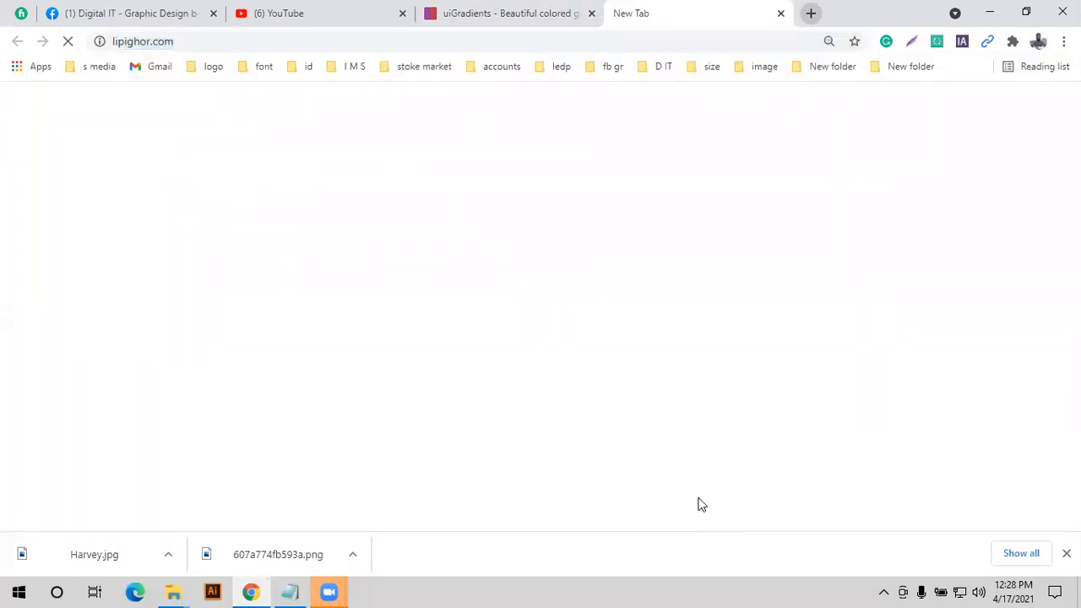